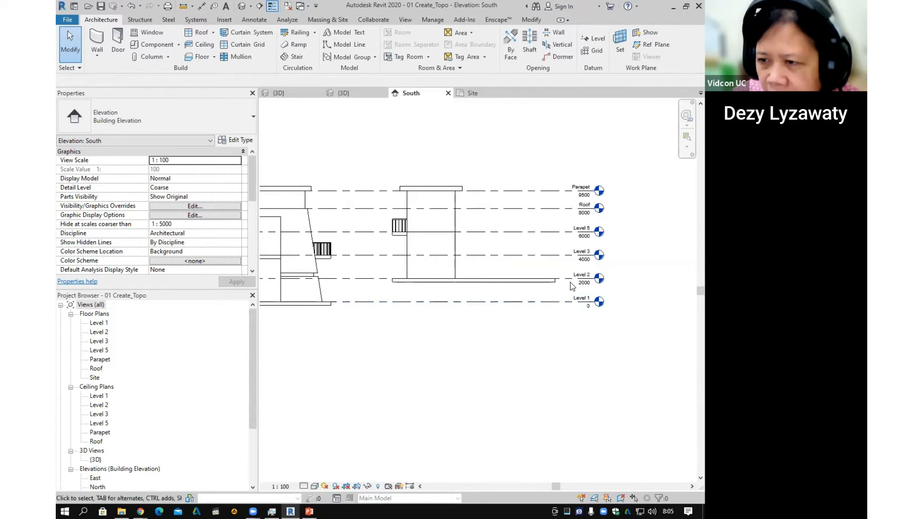
Check the level heights in the South elevation and start a point-placed Toposurface in the Site floor plan.
scroll(587, 290, "up", 2)
scroll(587, 289, "up", 1)
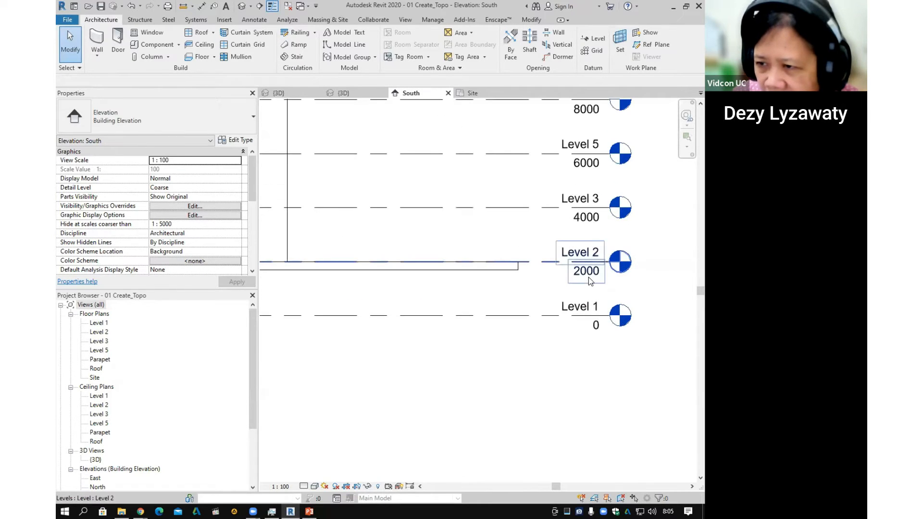
left_click(588, 319)
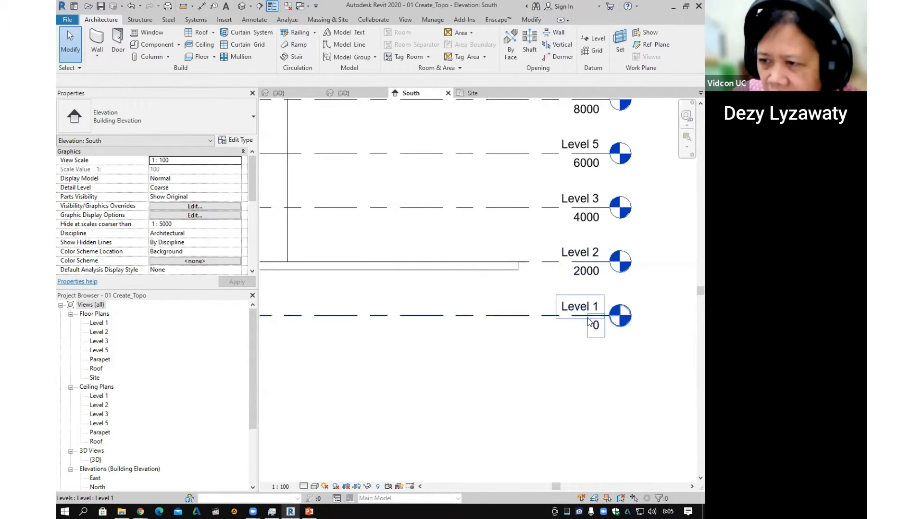
left_click(90, 378)
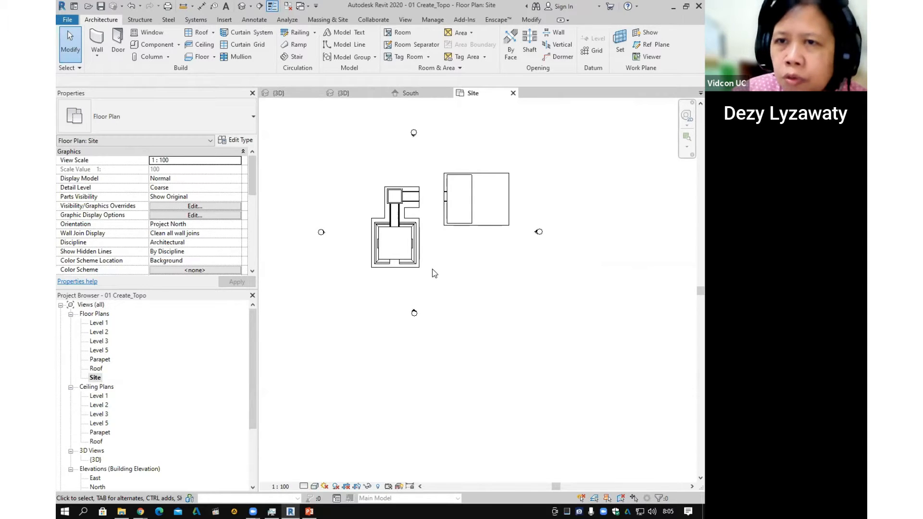
left_click(341, 22)
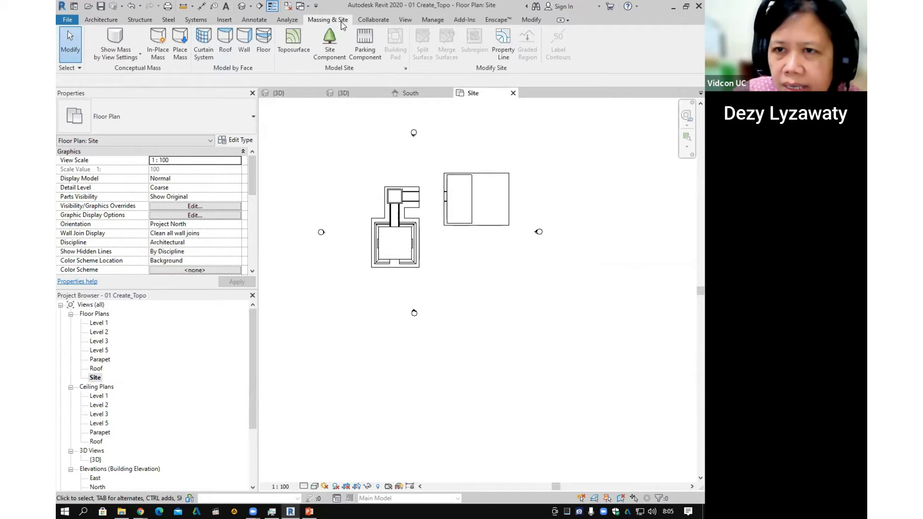
left_click(298, 52)
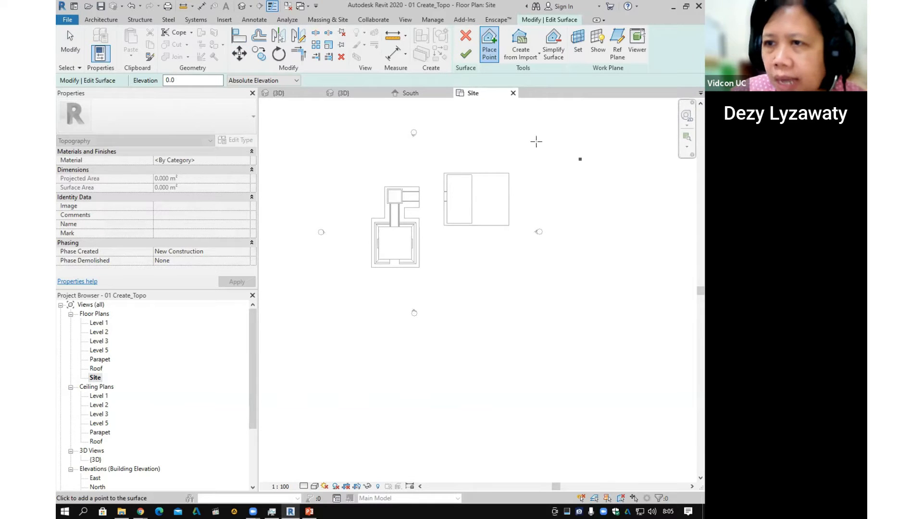
key("ctrl")
key("ctrl")
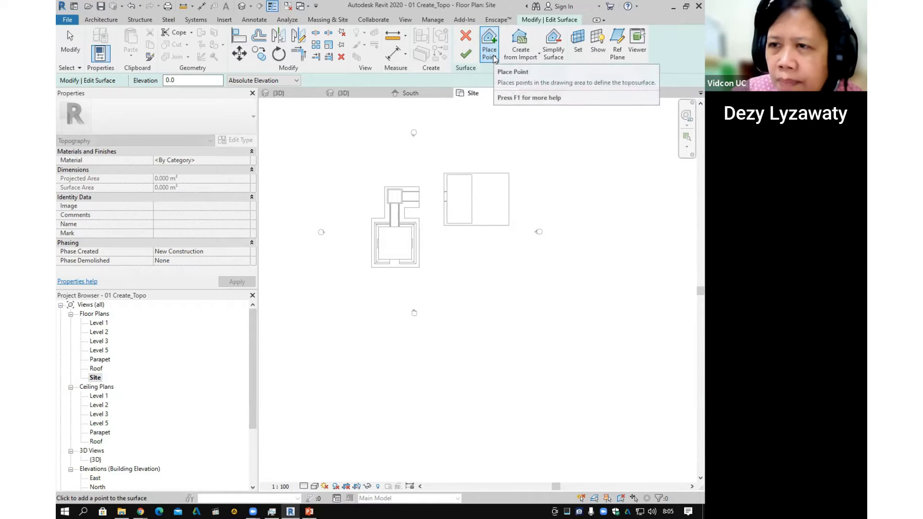
key("ctrl")
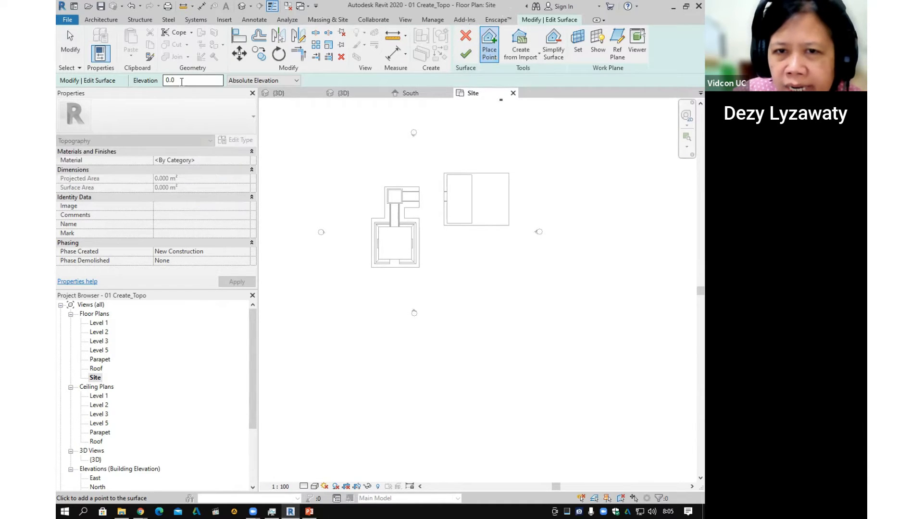
key("ctrl")
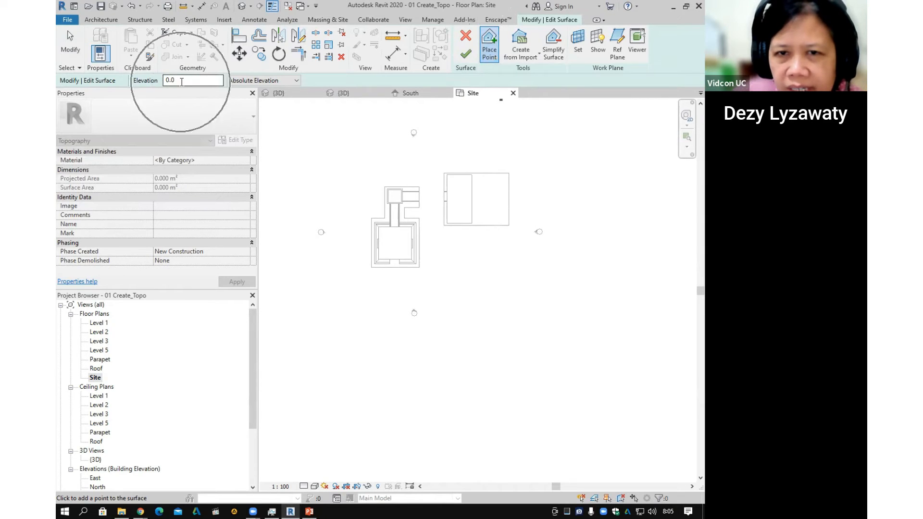
Place six surface points at absolute elevation -100 on the outer corners of the western building's floor slab.
double_click(182, 80)
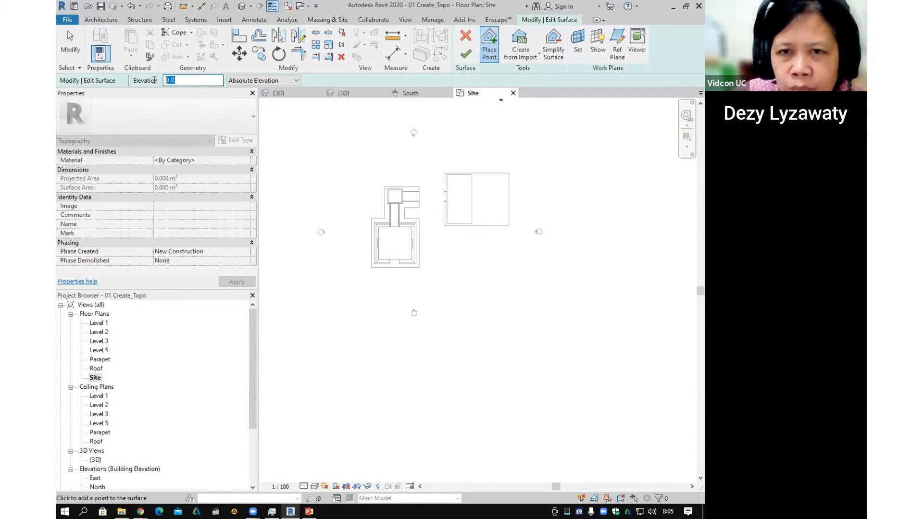
key("ctrl")
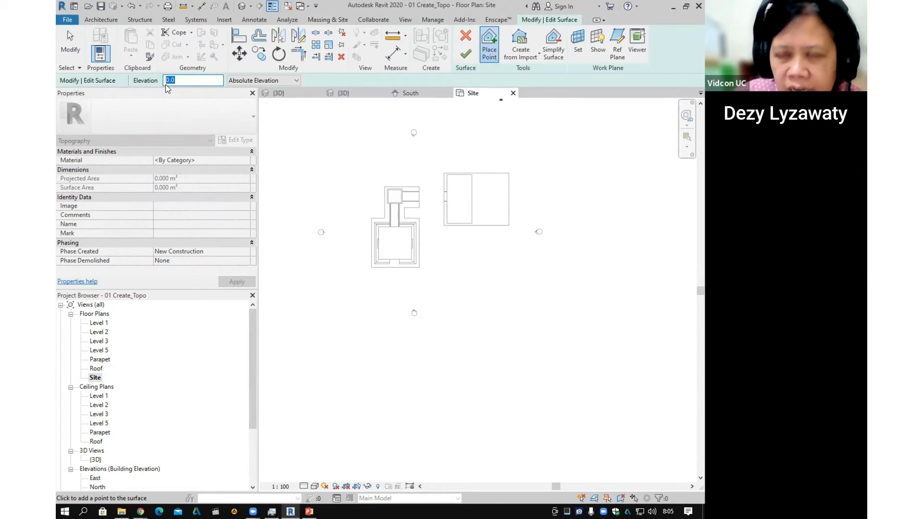
type("-1")
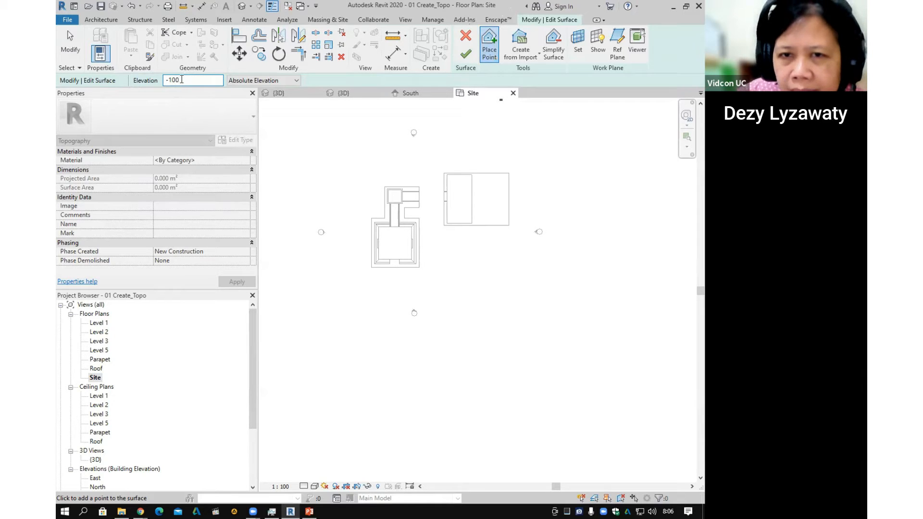
key("ctrl")
key("ctrl")
key("ctrl")
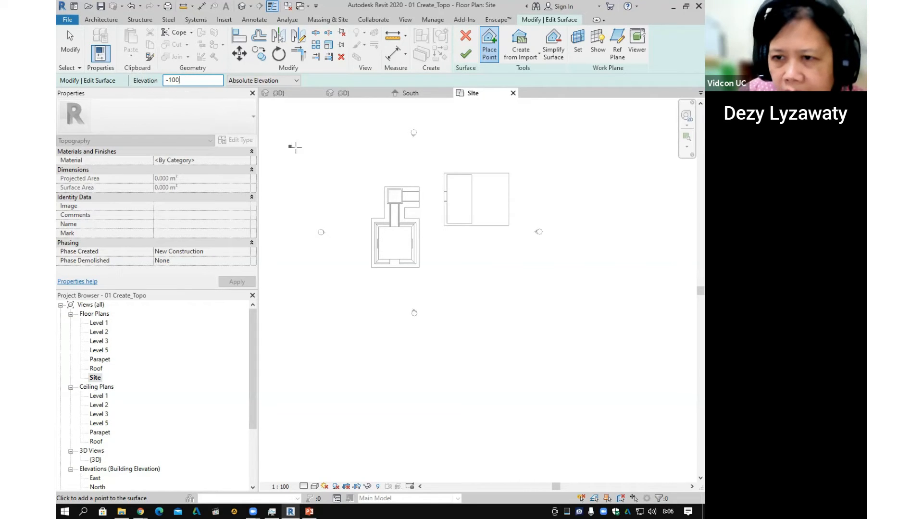
key("ctrl")
left_click(385, 187)
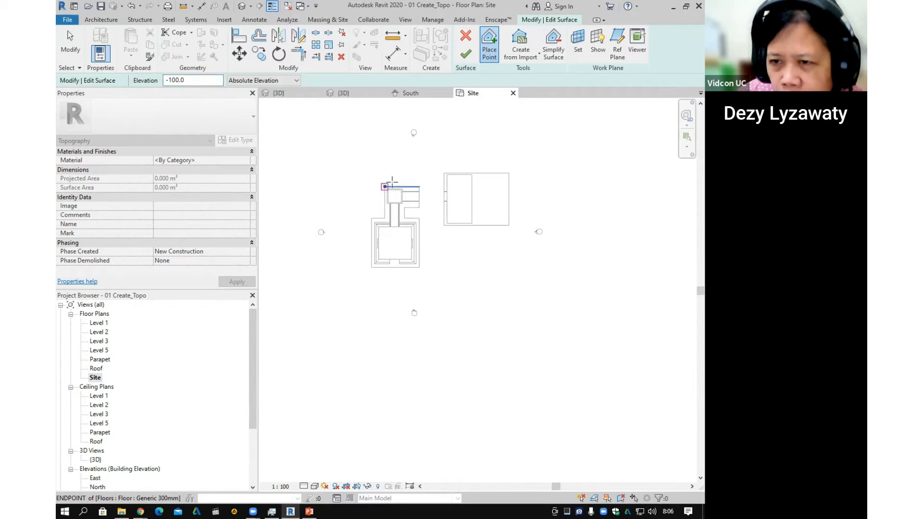
left_click(419, 186)
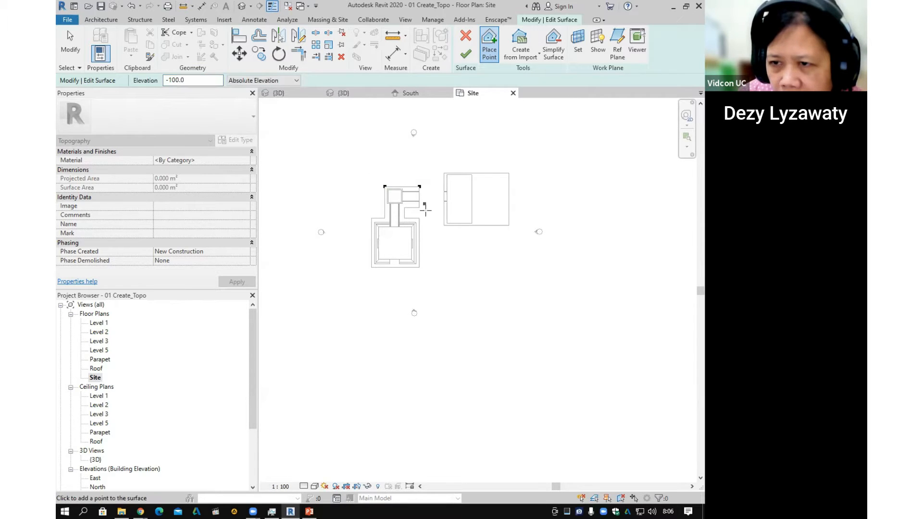
left_click(419, 208)
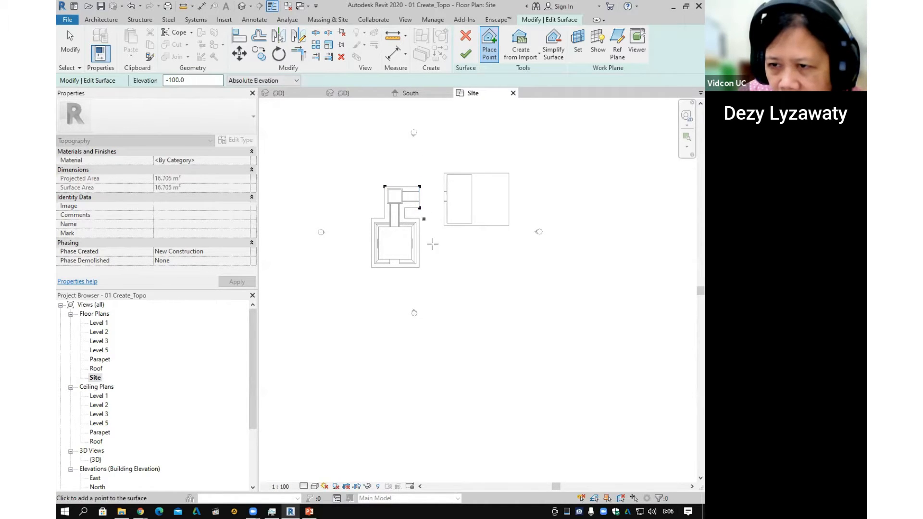
left_click(420, 268)
left_click(371, 268)
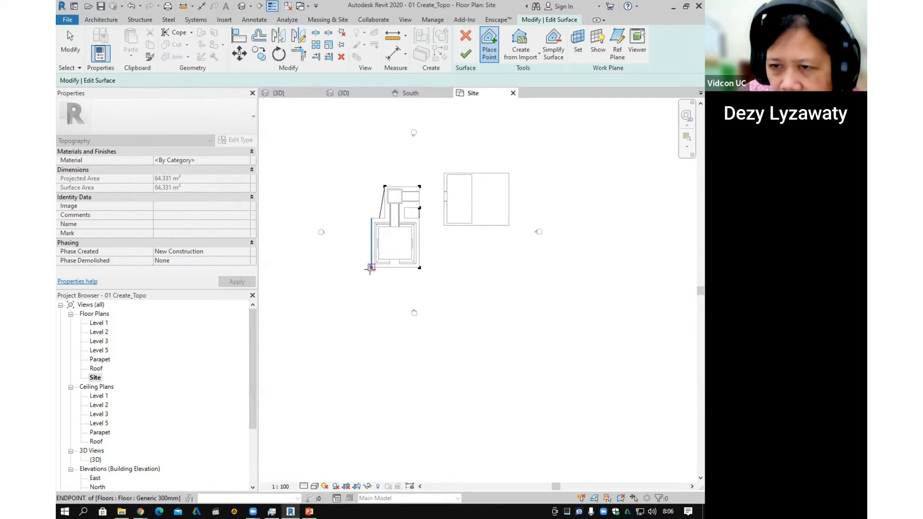
left_click(371, 219)
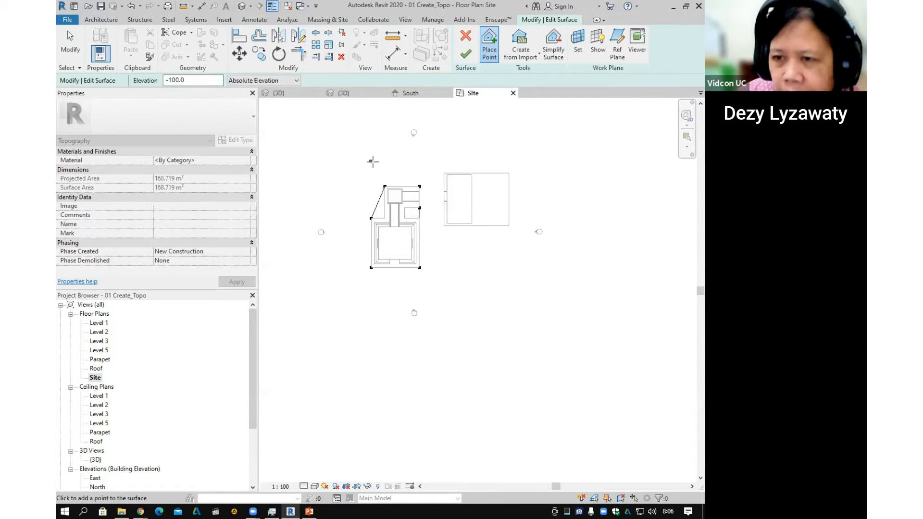
Place a ring of nine surface points at elevation -100 just outside the western building's floor slab.
left_click(377, 182)
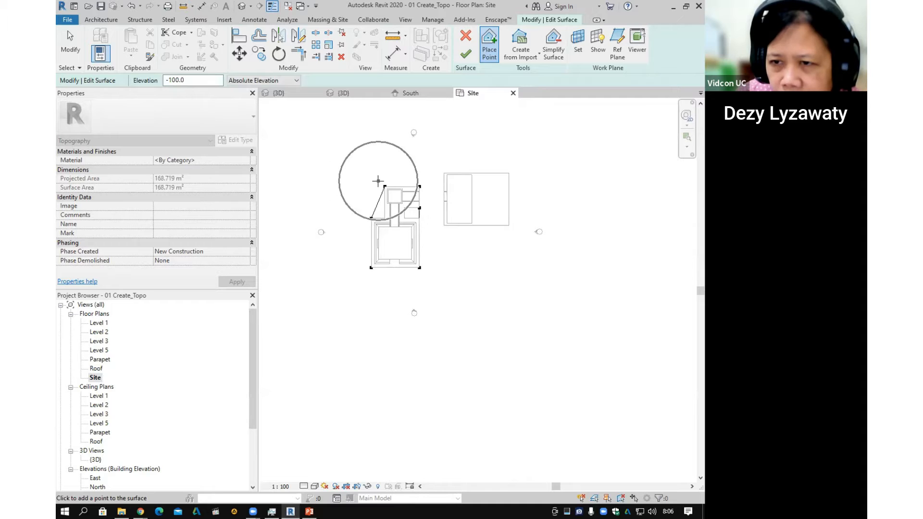
left_click(361, 218)
left_click(363, 279)
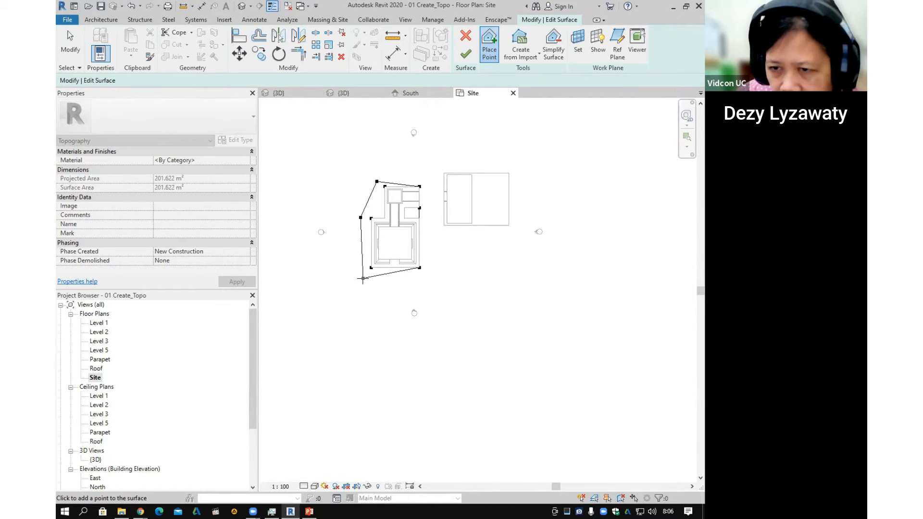
left_click(418, 282)
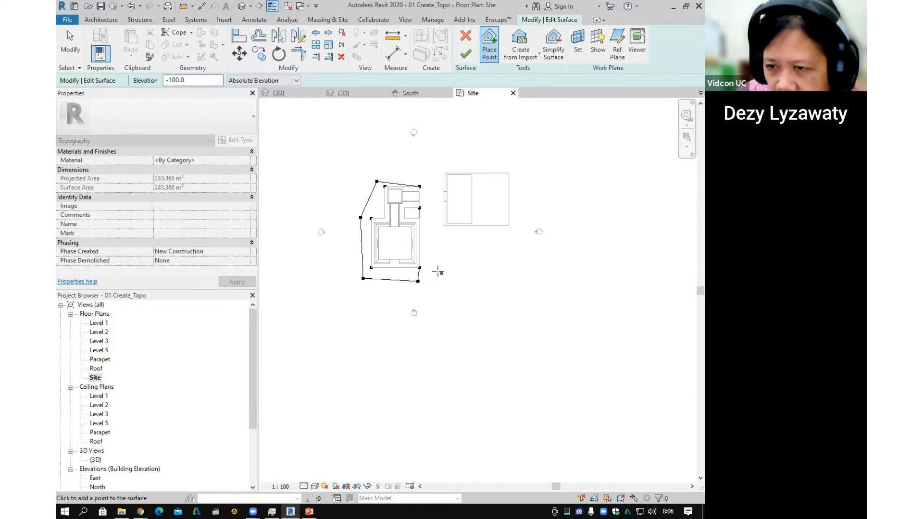
left_click(427, 274)
left_click(430, 250)
left_click(433, 210)
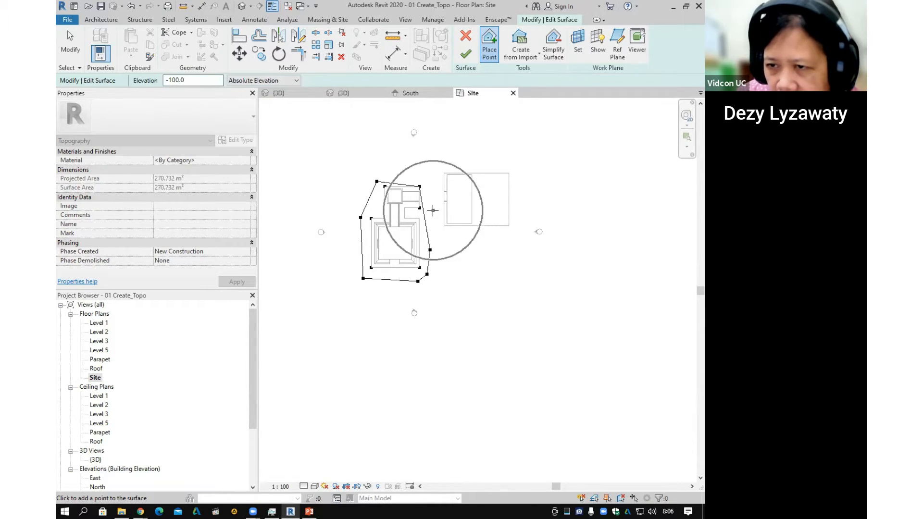
left_click(433, 181)
left_click(404, 163)
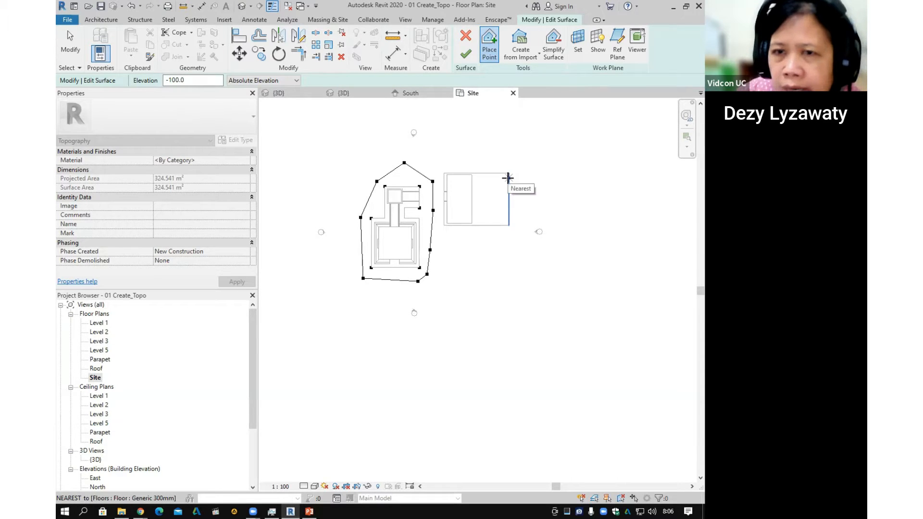
Place surface points at absolute elevation 1900 on the four corners of the eastern building's floor slab.
left_click_drag(190, 80, 94, 81)
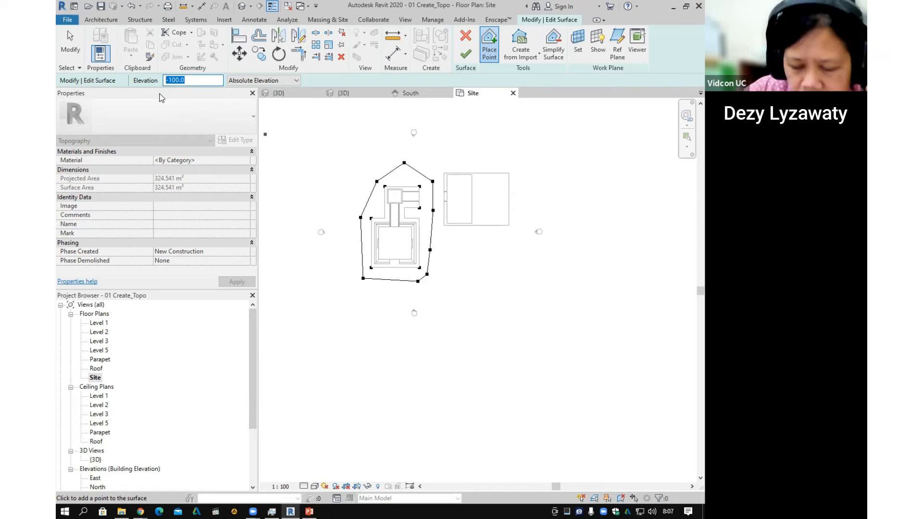
type("1")
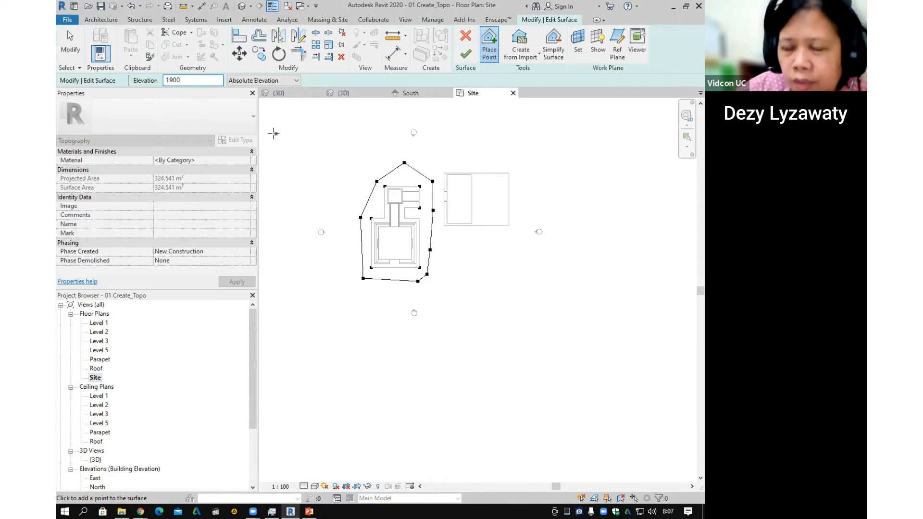
left_click(188, 81)
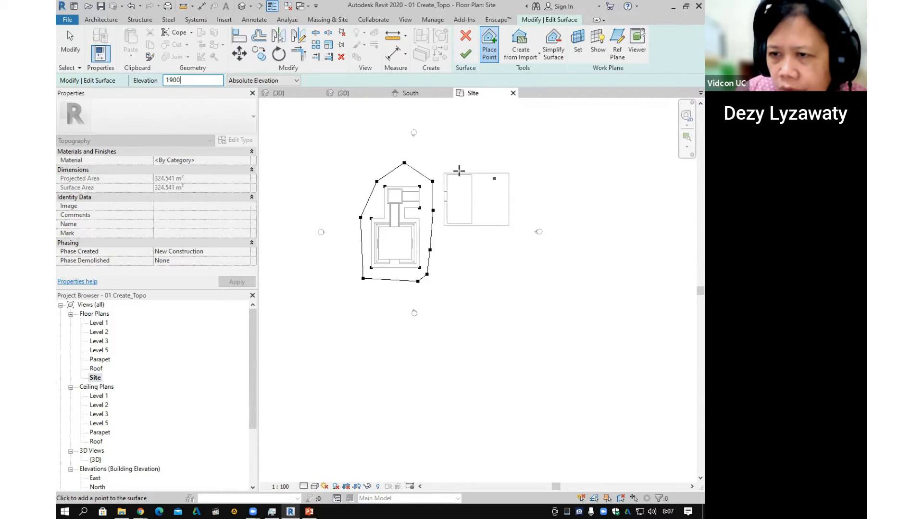
left_click(445, 172)
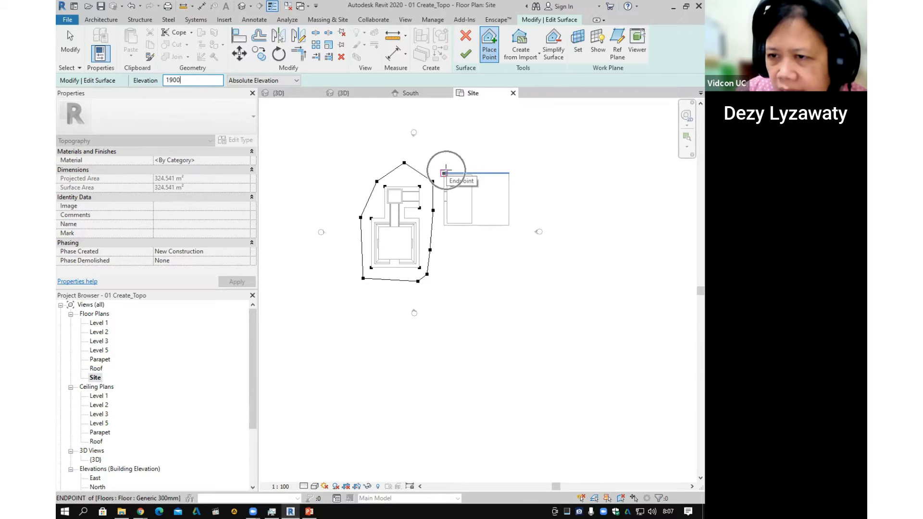
left_click(443, 225)
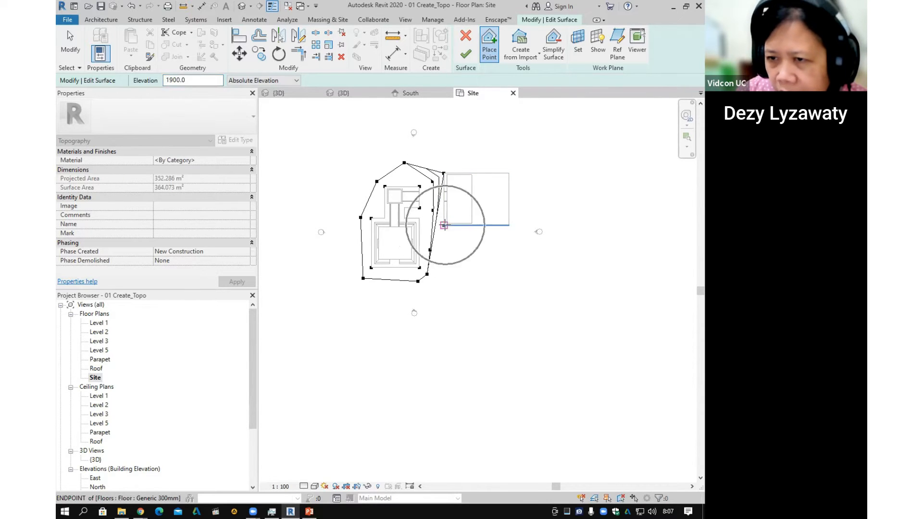
left_click(509, 226)
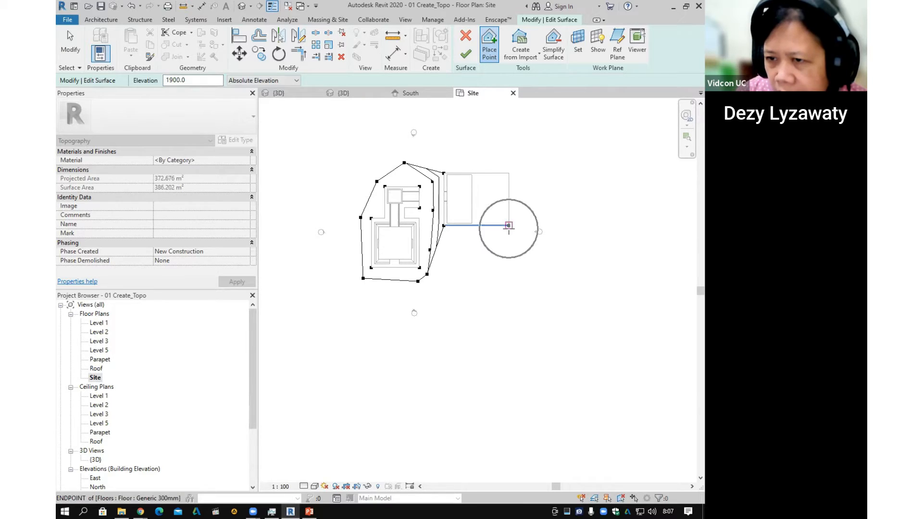
left_click(508, 173)
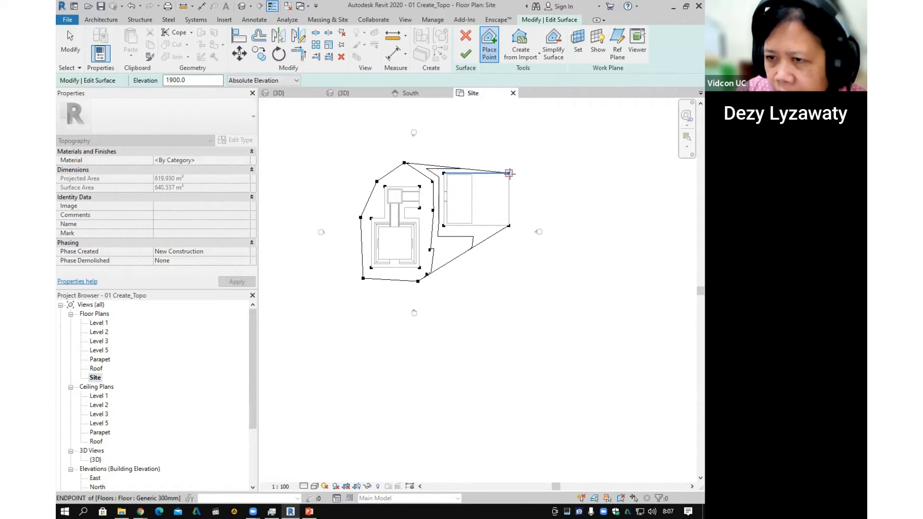
Place five more surface points at elevation 1900 outside the north, east and south sides of the eastern building's slab.
left_click(473, 157)
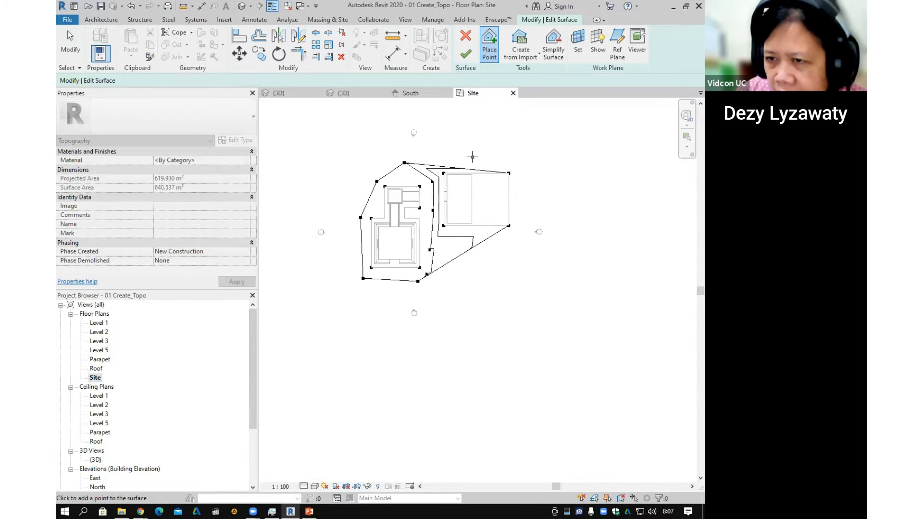
left_click(505, 155)
left_click(522, 181)
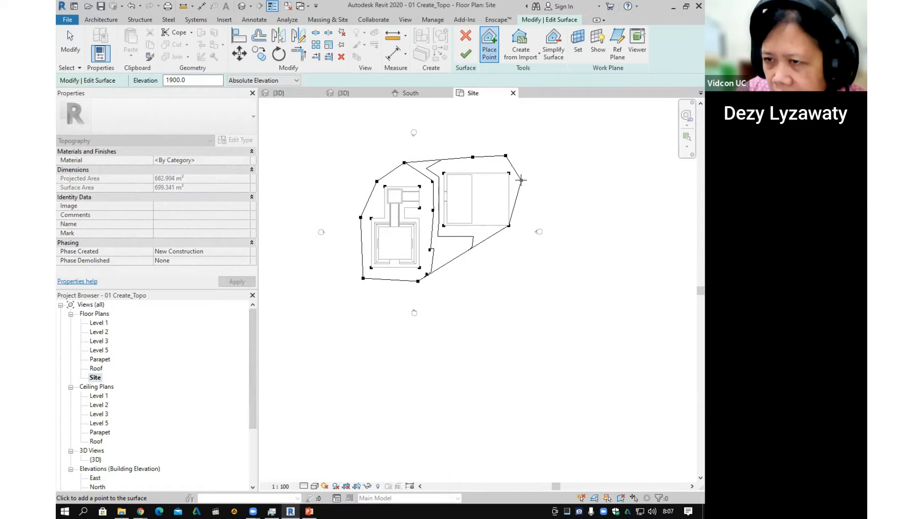
left_click(519, 239)
left_click(500, 266)
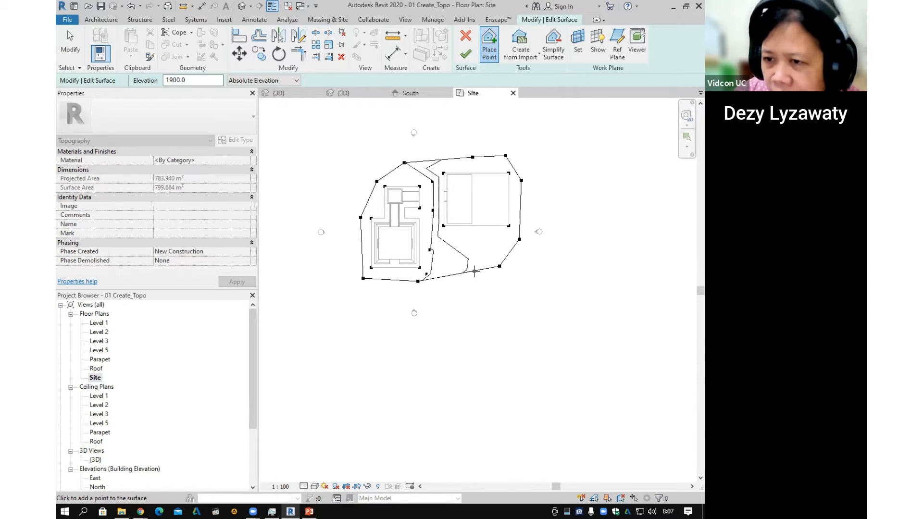
Place five surface points at absolute elevation -1000 outside the existing points along the western building's north, west and south sides.
double_click(195, 81)
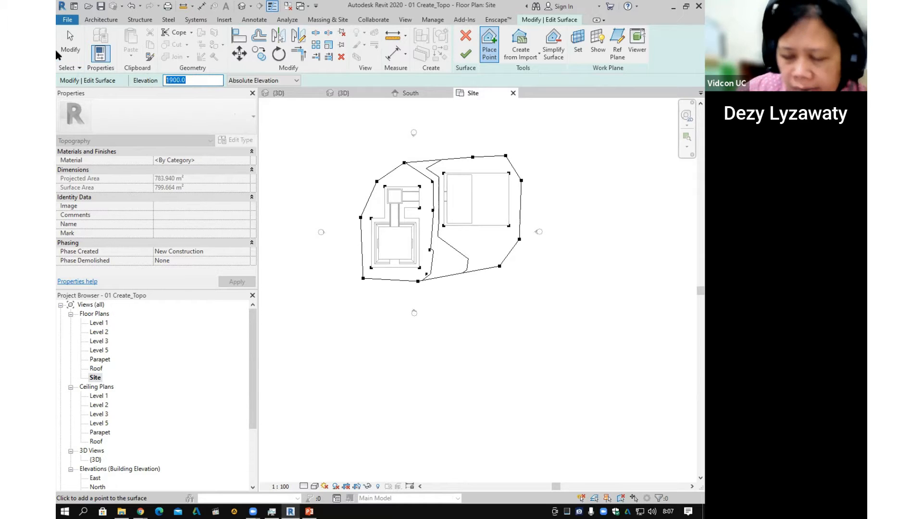
type("-1")
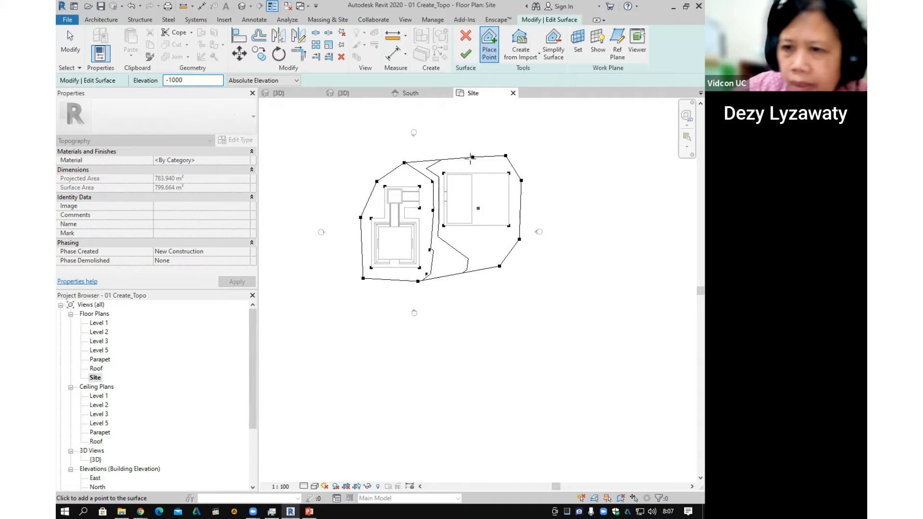
left_click(399, 153)
left_click(367, 180)
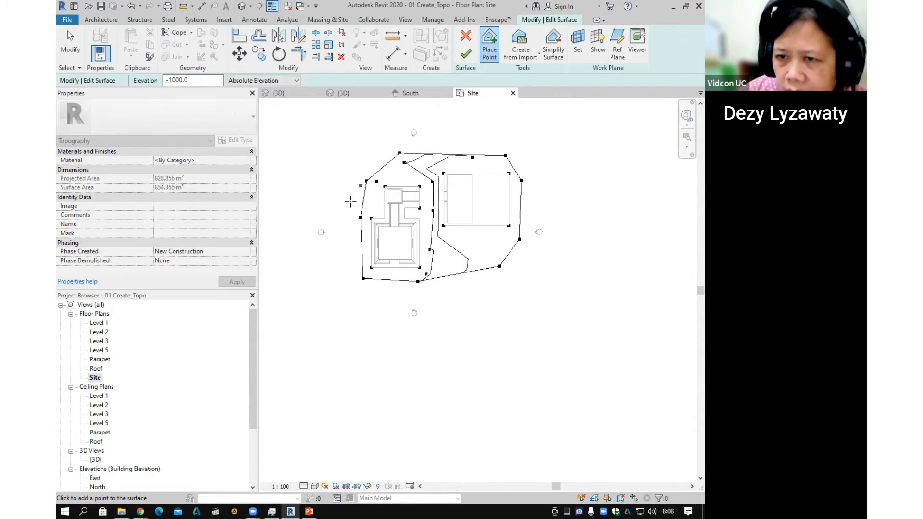
left_click(349, 251)
left_click(360, 294)
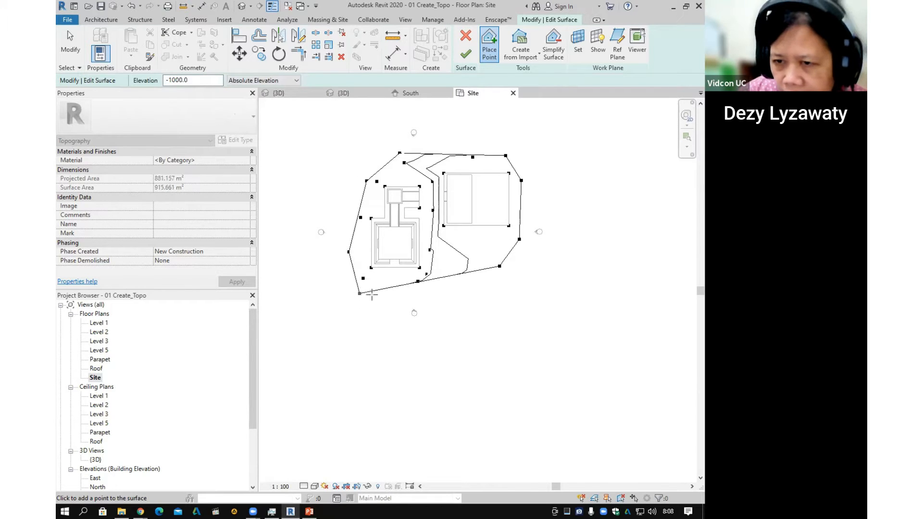
left_click(417, 298)
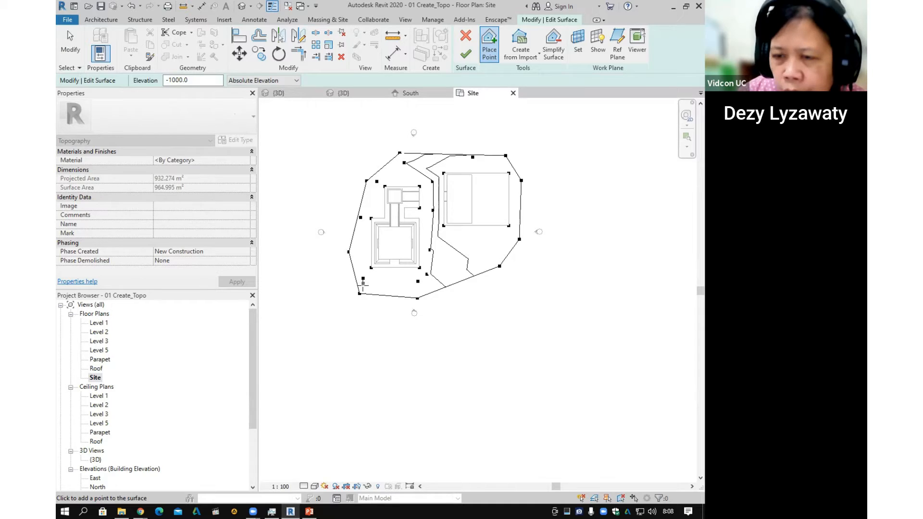
Continue the -1000 elevation ring with nine more points around the south, east and north sides of the eastern building.
left_click(438, 299)
left_click(488, 289)
left_click(513, 270)
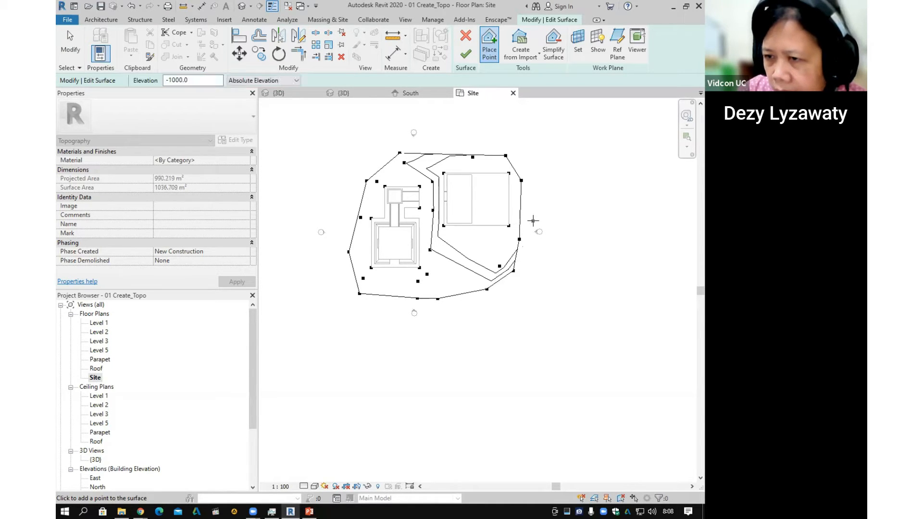
left_click(533, 221)
left_click(534, 195)
left_click(530, 173)
left_click(523, 154)
left_click(490, 143)
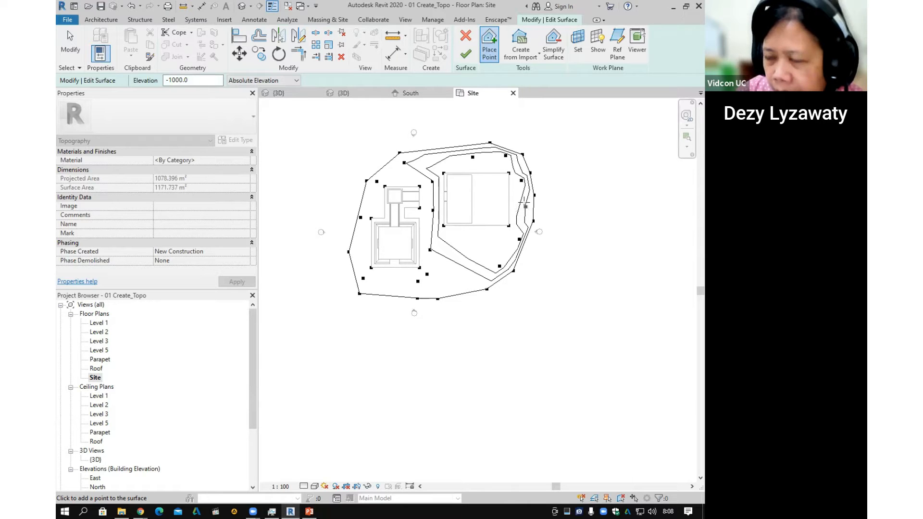
left_click(527, 249)
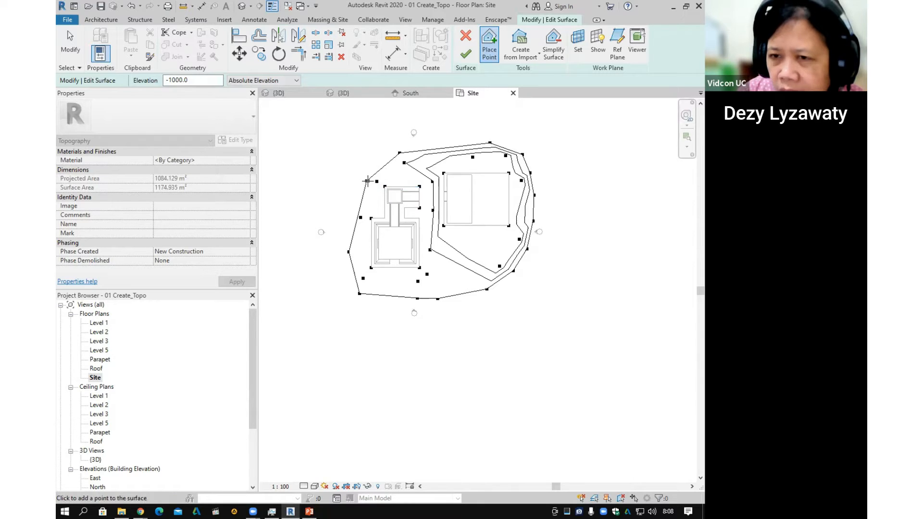
Place a wider ring of surface points at absolute elevation -5000 around both buildings, outside the -1000 points.
key("ctrl")
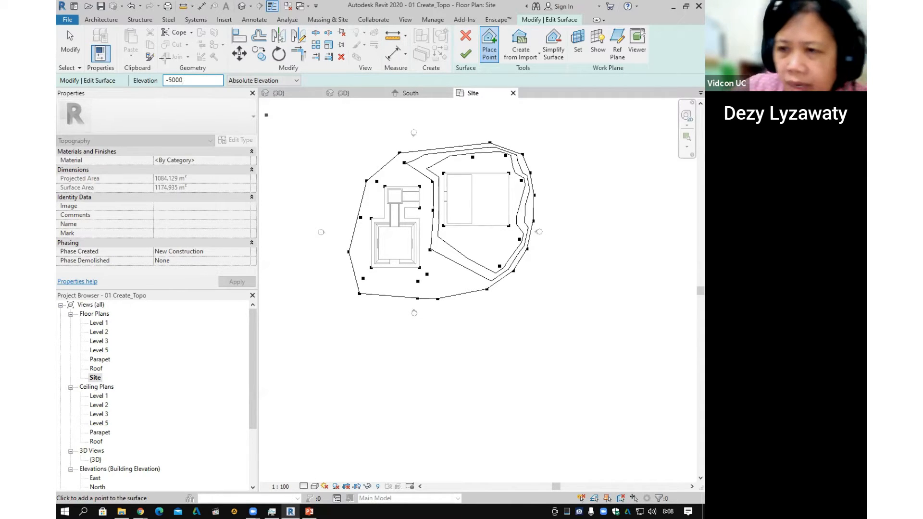
left_click(496, 129)
left_click(531, 153)
left_click(547, 183)
left_click(547, 251)
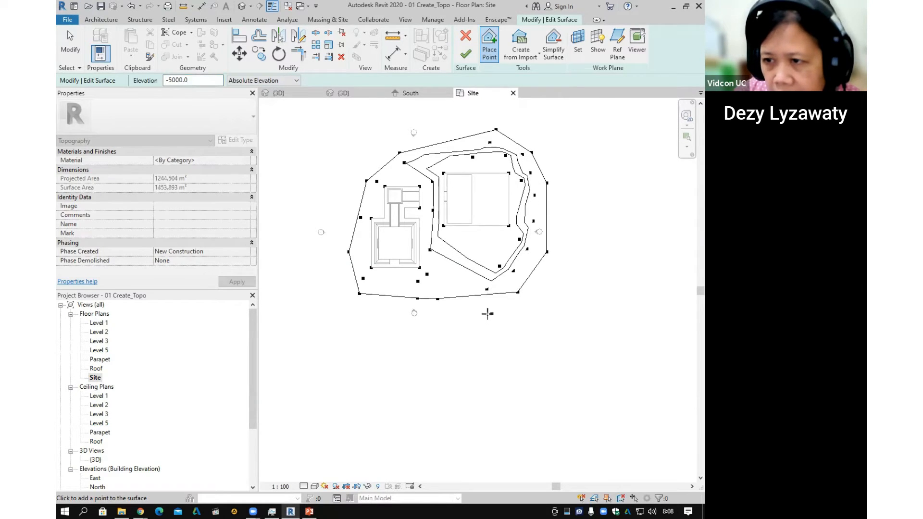
left_click(391, 348)
left_click(321, 335)
left_click(294, 200)
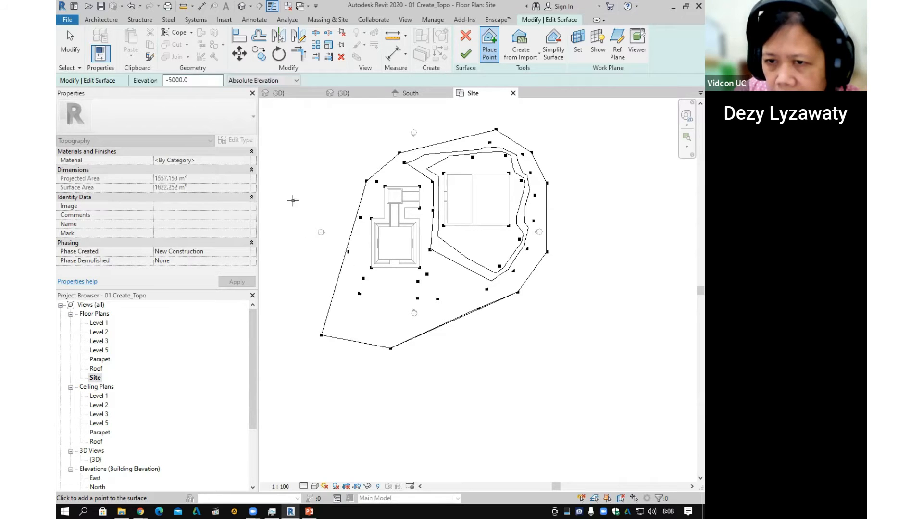
left_click(315, 128)
Place a ring of eleven surface points at absolute elevation -10000 outside the -5000 points on all sides.
scroll(466, 219, "down", 2)
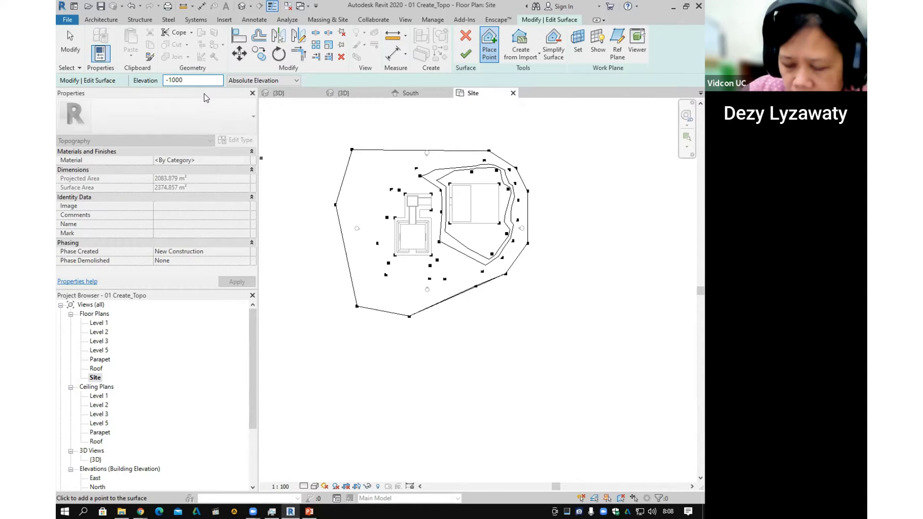
left_click(507, 143)
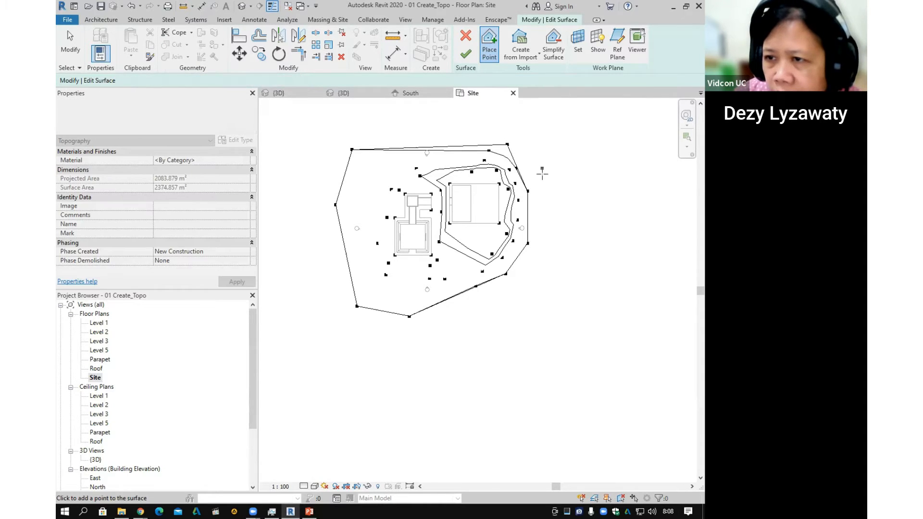
left_click(546, 202)
left_click(535, 267)
left_click(503, 305)
left_click(426, 340)
left_click(371, 340)
left_click(332, 302)
left_click(300, 226)
left_click(316, 157)
left_click(380, 123)
left_click(478, 119)
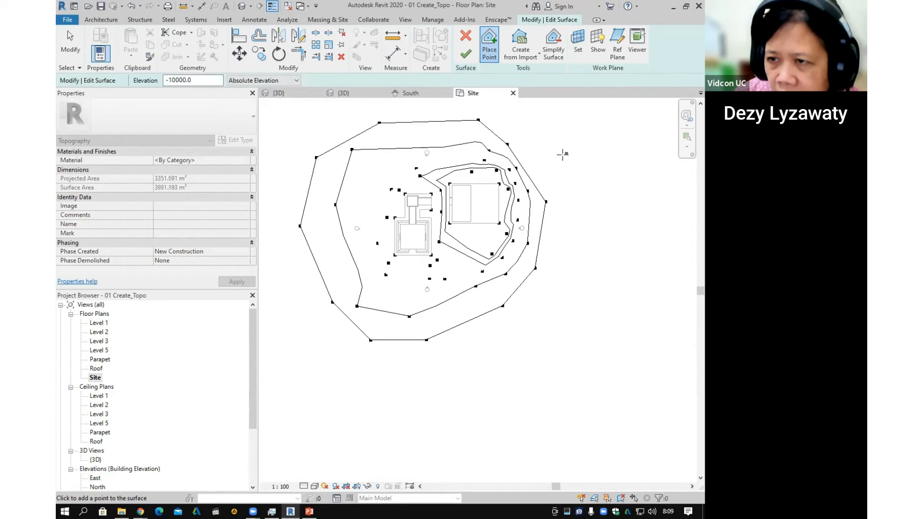
Add extra -10000 elevation points farther out on the east side, including the northeast and southeast corners.
left_click(539, 151)
left_click(557, 227)
left_click(532, 317)
left_click(532, 130)
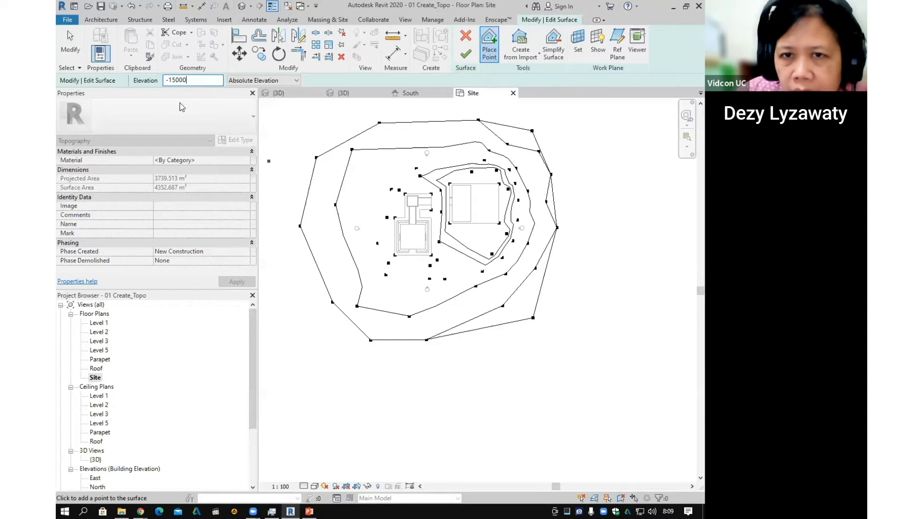
Place six surface points at absolute elevation -15000 along the terrain's east side, from the southeast corner up to the north edge.
left_click(547, 321)
left_click(561, 285)
left_click(575, 234)
left_click(574, 180)
left_click(575, 131)
left_click(504, 114)
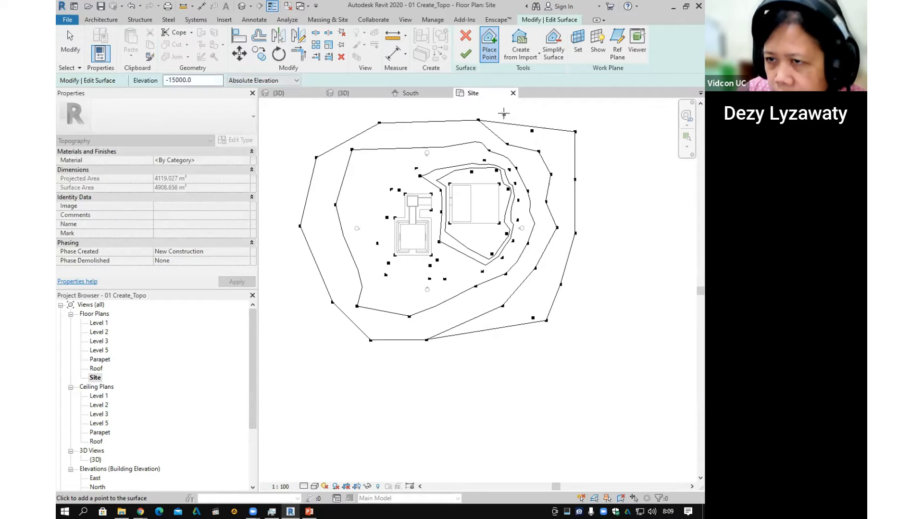
Complete the outermost -15000 elevation ring along the north, west and south sides and add more points on the east side.
left_click(429, 111)
left_click(345, 116)
left_click(283, 169)
left_click(293, 323)
left_click(378, 371)
left_click(493, 397)
left_click(503, 391)
scroll(614, 383, "down", 2)
left_click(563, 333)
left_click(580, 298)
left_click(577, 238)
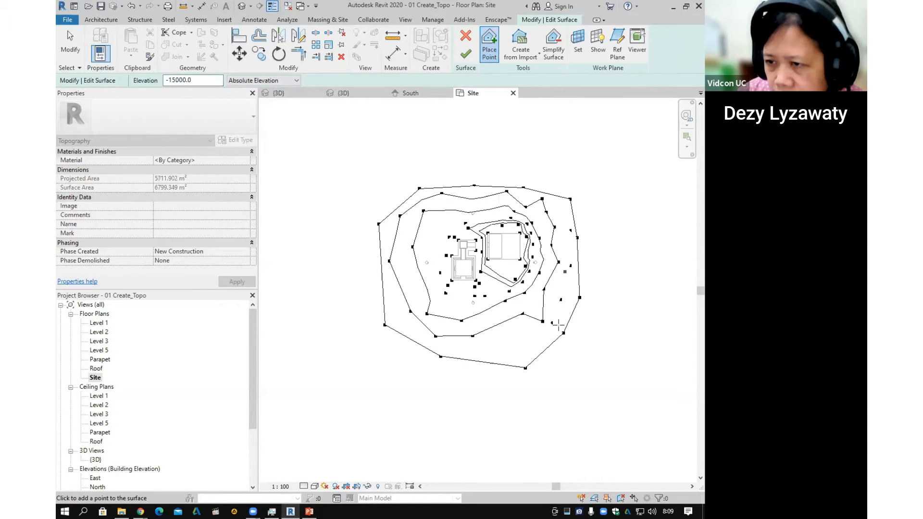
Stop placing points and move the -10000 points on the southeast, northeast and north sides inward to smooth that contour.
scroll(558, 326, "up", 2)
key("Escape")
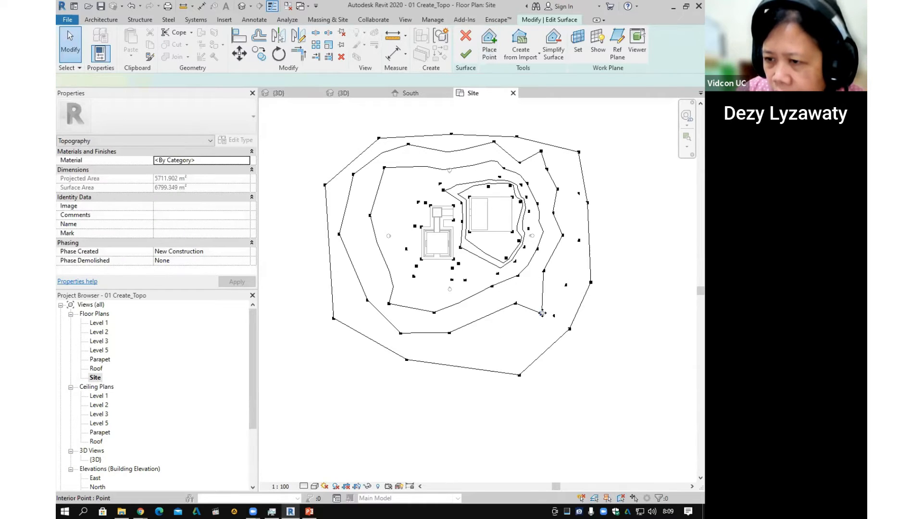
left_click(543, 313)
left_click_drag(542, 313, 534, 292)
left_click_drag(541, 151, 539, 164)
left_click_drag(494, 143, 494, 150)
left_click_drag(409, 153, 408, 147)
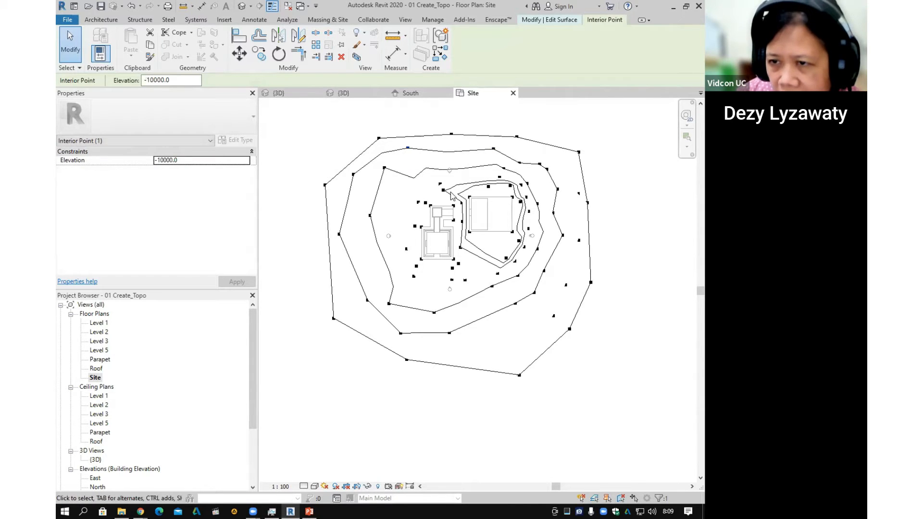
Deselect the moved point and finish the toposurface edit.
left_click(626, 246)
scroll(567, 248, "down", 1)
middle_click_drag(576, 247, 536, 274)
scroll(518, 241, "up", 1)
middle_click_drag(520, 238, 531, 214)
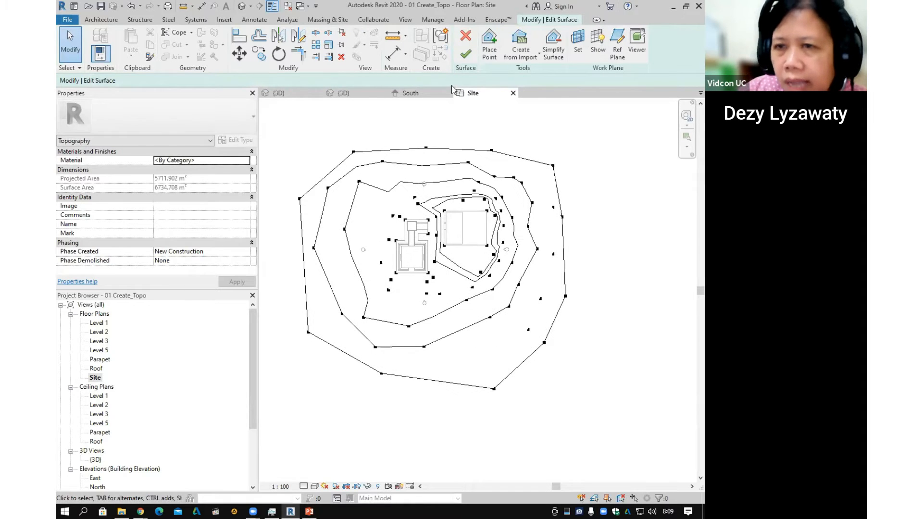
left_click(465, 57)
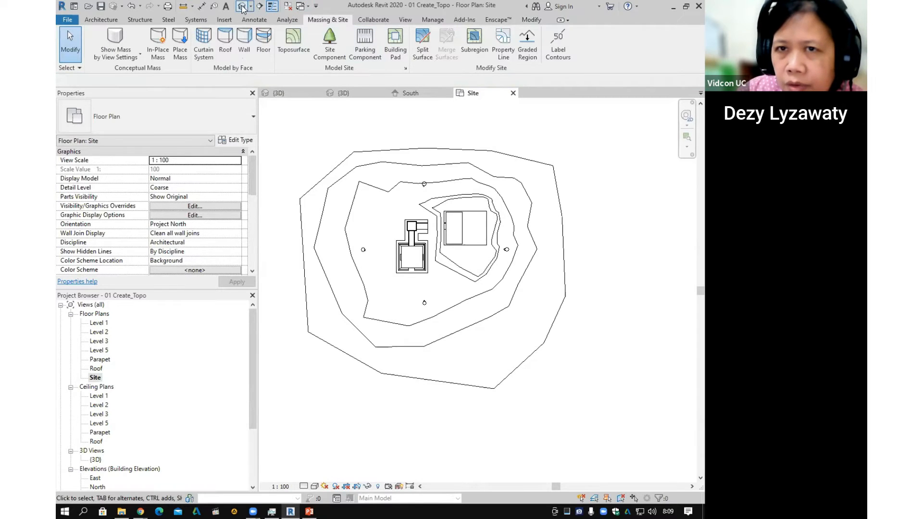
Open the default 3D view and examine the terrain and both buildings from the front and the back.
left_click(242, 8)
scroll(541, 229, "down", 3)
middle_click_drag(472, 293, 571, 279, "shift")
scroll(590, 278, "up", 2)
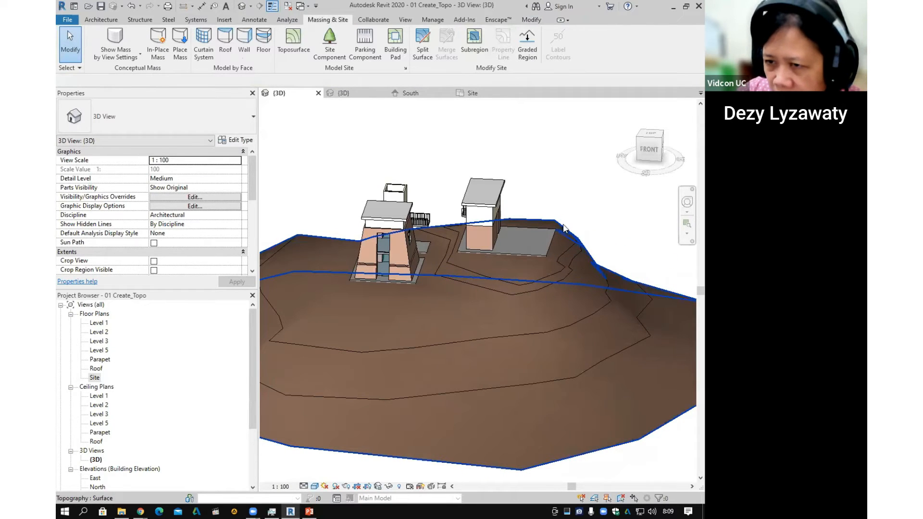
scroll(494, 264, "down", 3)
middle_click_drag(495, 264, 488, 315, "shift")
middle_click_drag(398, 315, 313, 308, "shift")
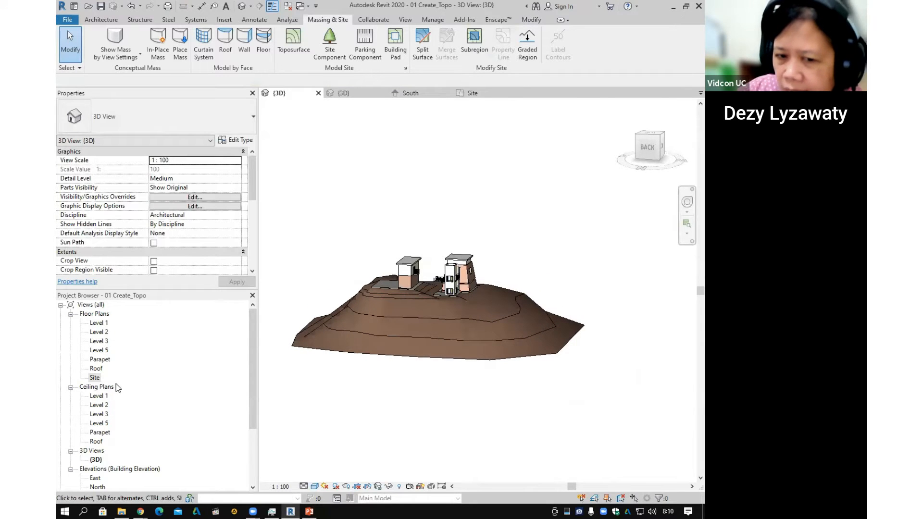
Open the East elevation and extend the aligned level lines outward on both sides, moving their heads clear of the buildings.
scroll(117, 383, "down", 2)
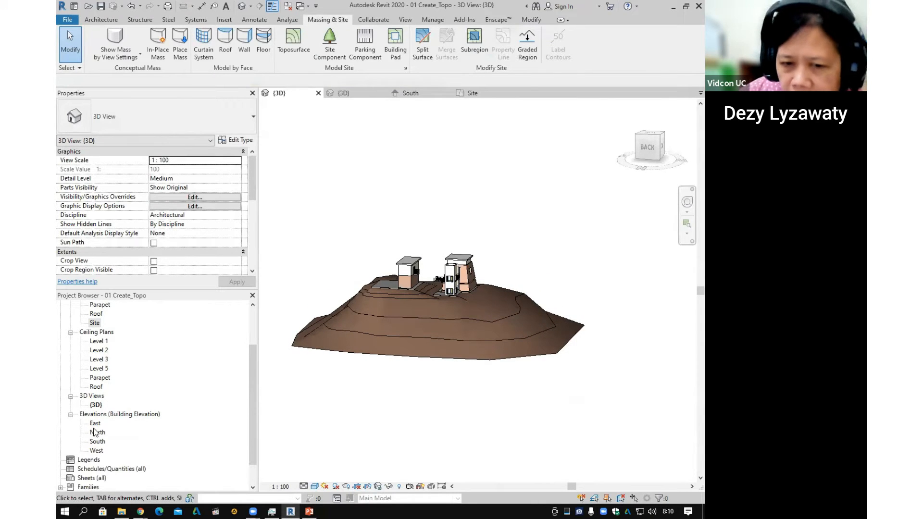
double_click(95, 424)
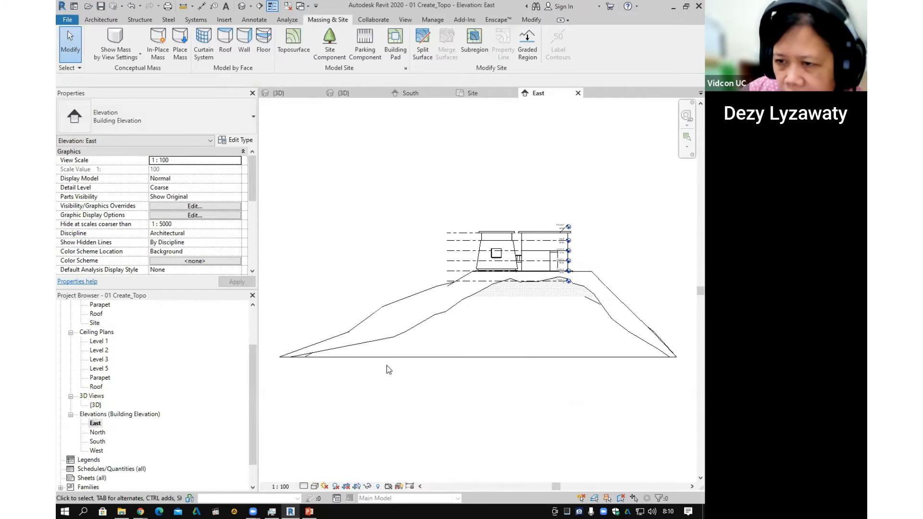
left_click(436, 188)
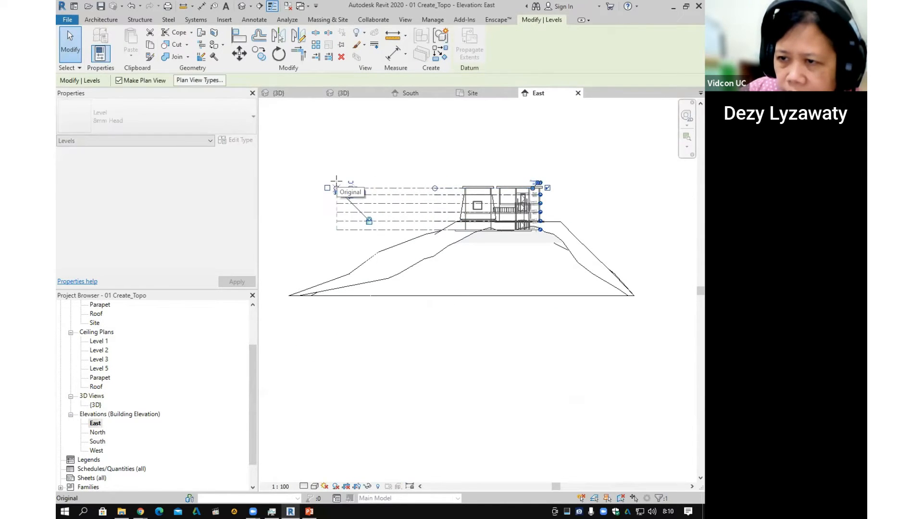
scroll(596, 206, "up", 2)
left_click(617, 210)
left_click(506, 192)
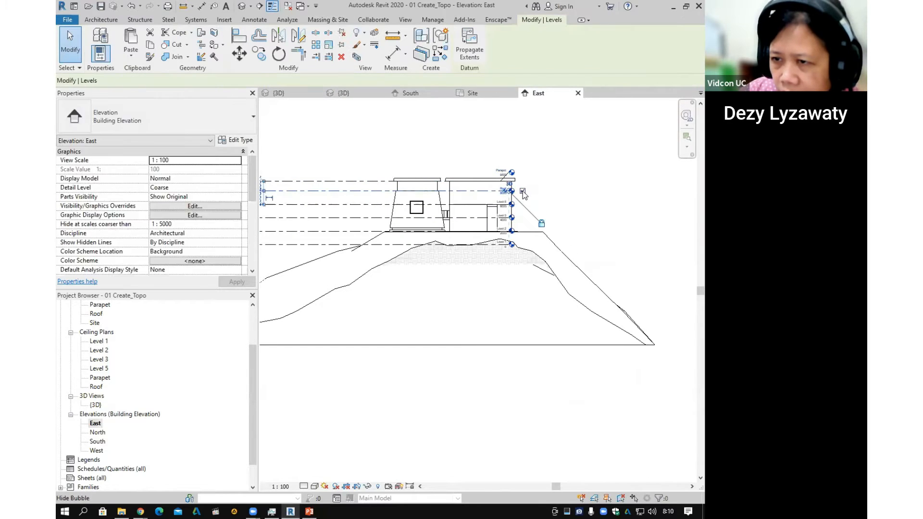
left_click_drag(510, 194, 607, 198)
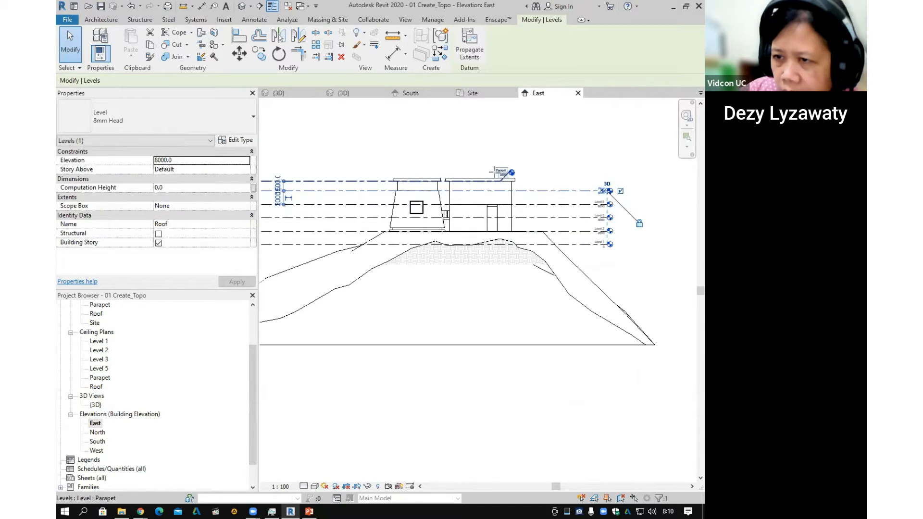
Extend the Parapet level line so its head aligns with the other level heads in the East elevation.
scroll(500, 172, "up", 2)
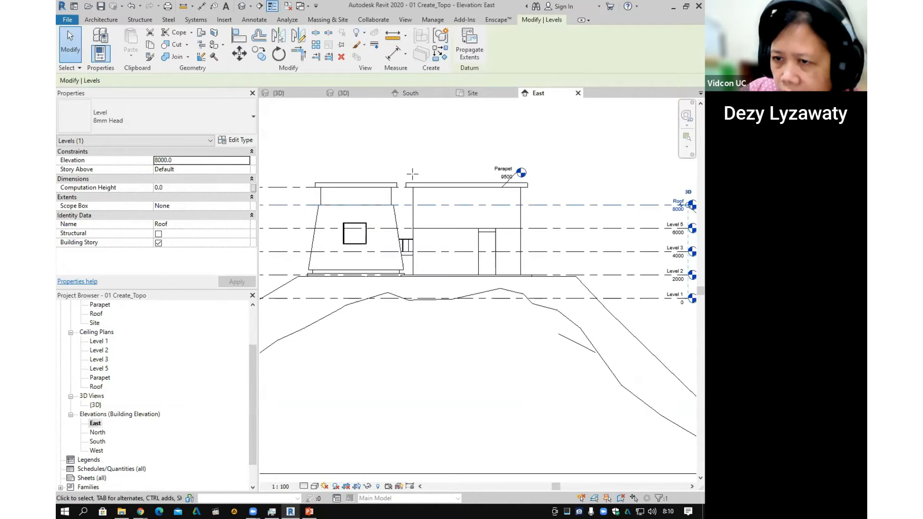
left_click(454, 185)
left_click(517, 176)
left_click_drag(517, 188, 673, 186)
left_click(592, 179)
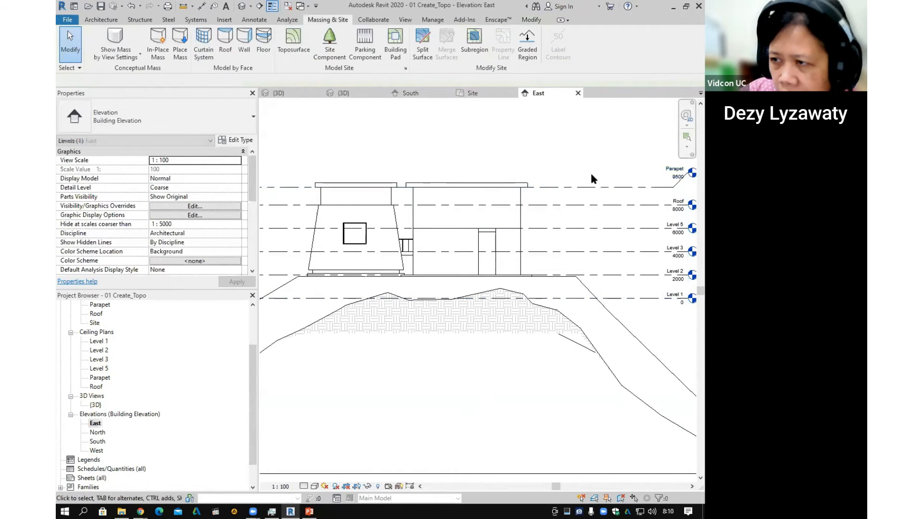
Examine the terrain profile and level lines in the North and South elevations, including the area around Levels 1 and 2.
scroll(592, 179, "down", 4)
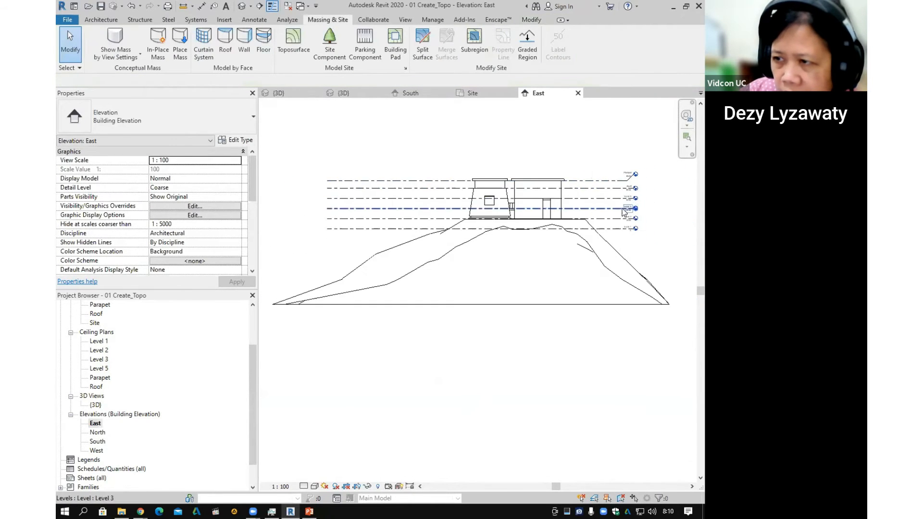
double_click(98, 433)
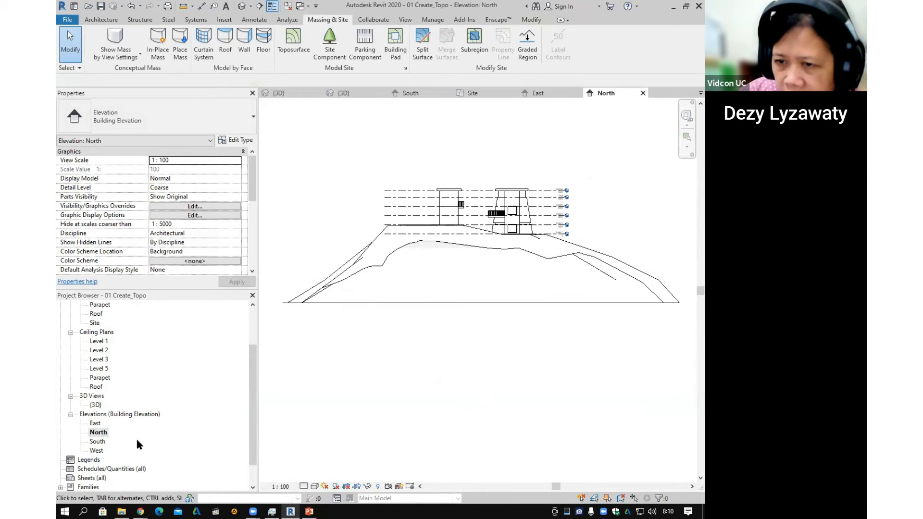
double_click(97, 442)
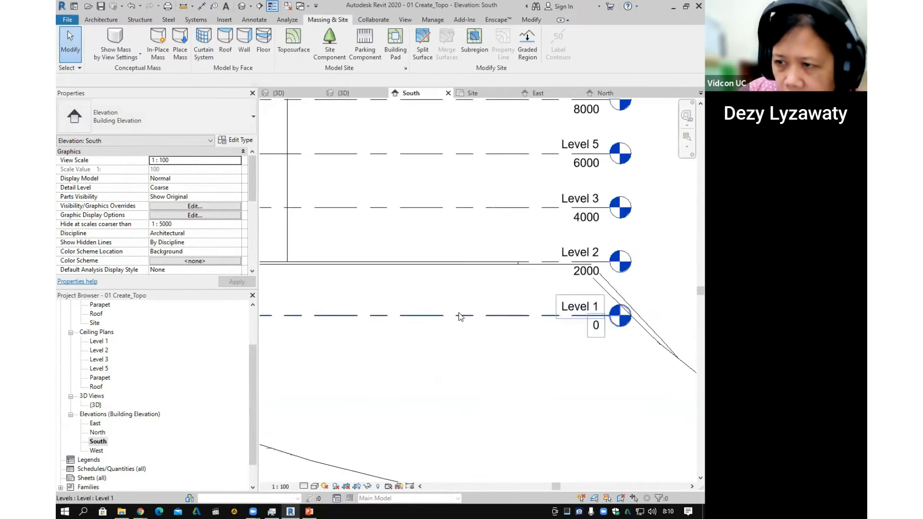
scroll(469, 312, "down", 2)
scroll(472, 310, "up", 3)
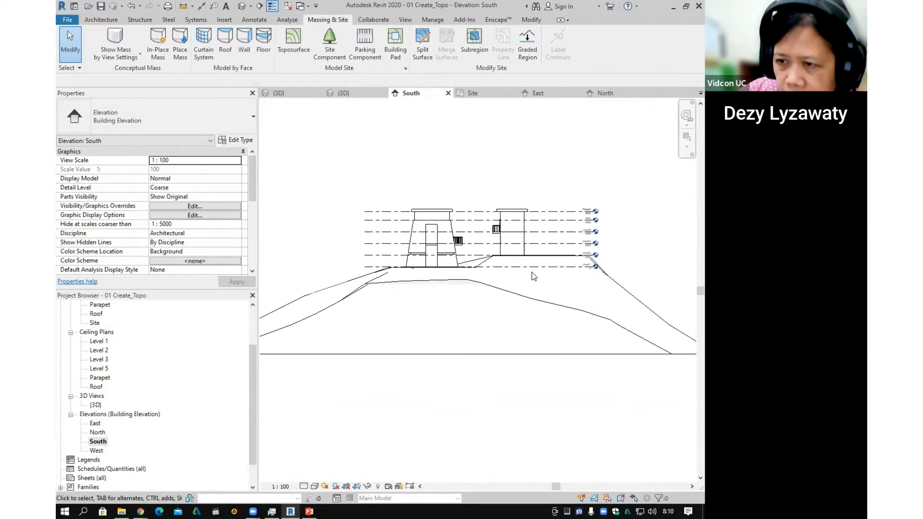
scroll(673, 251, "up", 1)
scroll(529, 235, "up", 4)
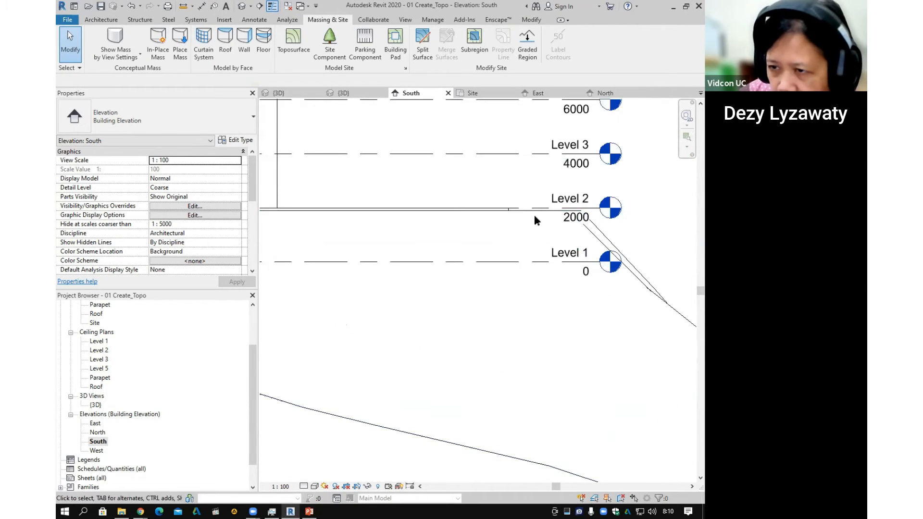
Examine the terrain profile beneath both buildings in the South elevation, then open the West elevation.
scroll(538, 215, "down", 3)
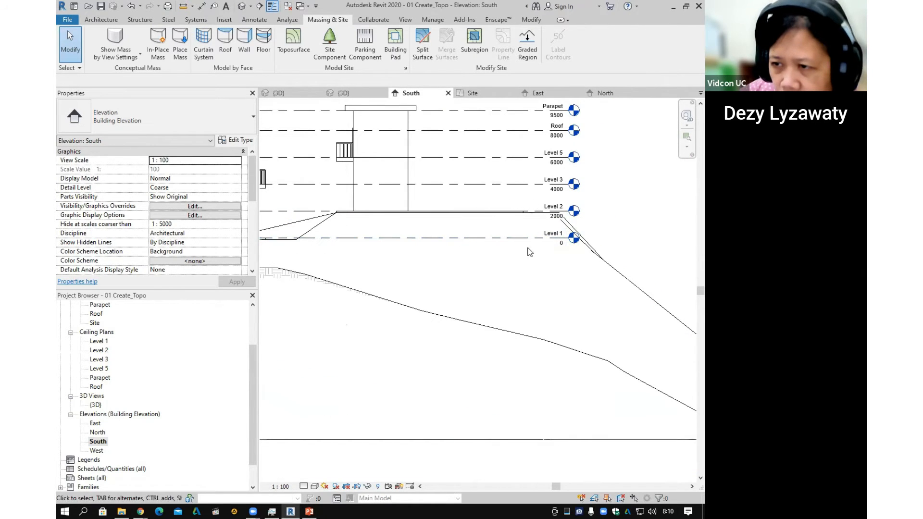
scroll(376, 255, "up", 5)
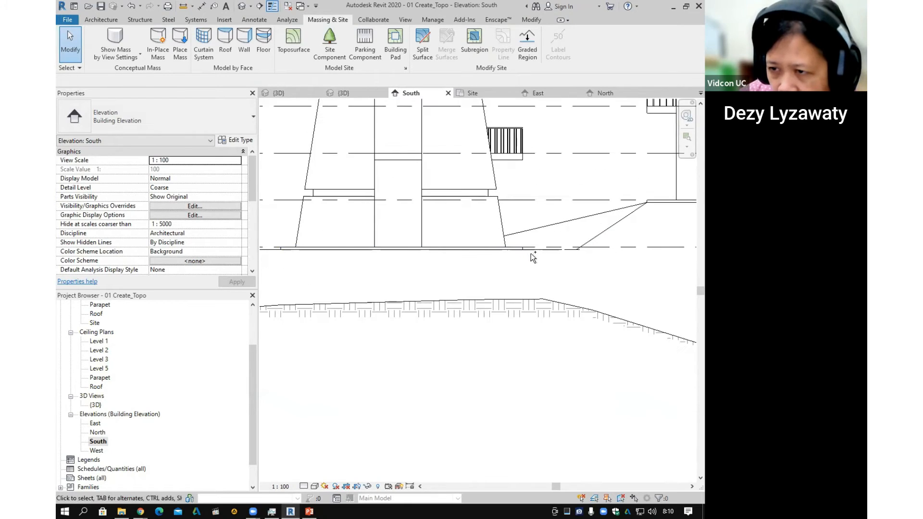
scroll(530, 253, "down", 4)
double_click(97, 451)
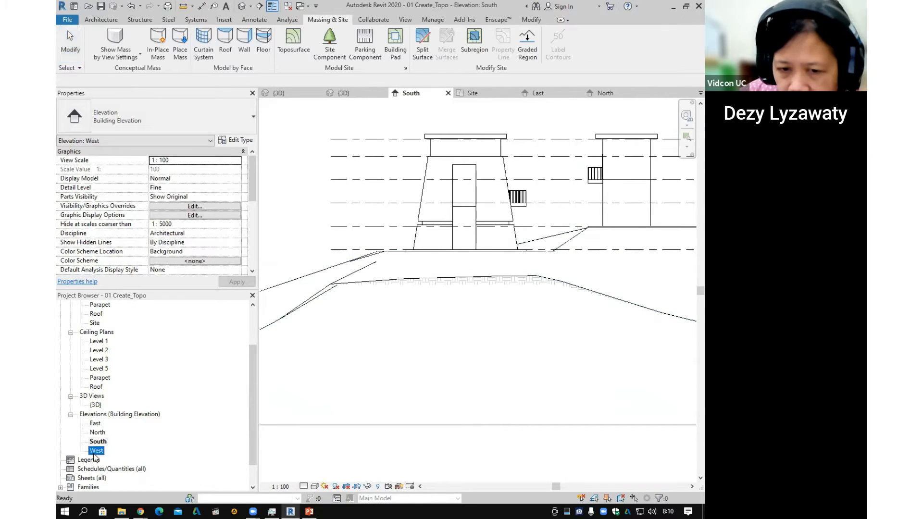
Examine the terrain and the gap between the two buildings in the default 3D view from the back and the front.
double_click(96, 404)
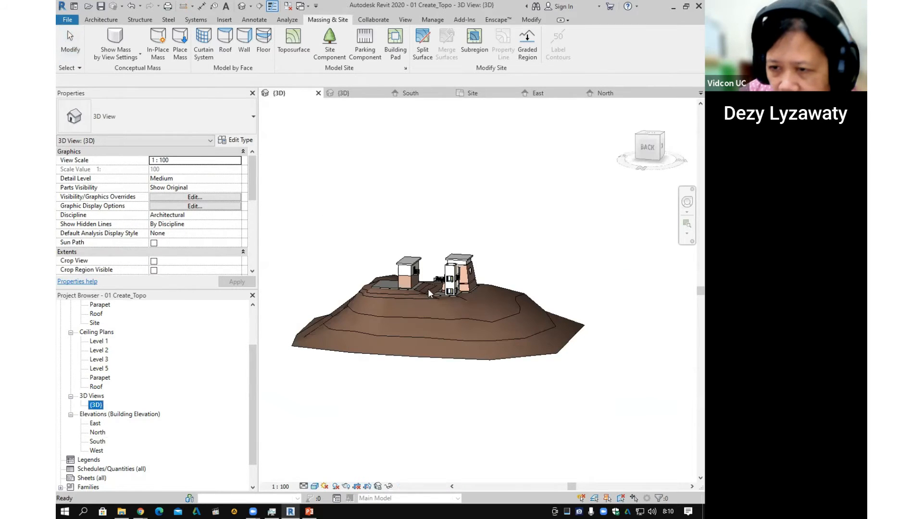
scroll(472, 312, "down", 1)
scroll(448, 303, "up", 4)
middle_click_drag(481, 302, 419, 266, "shift")
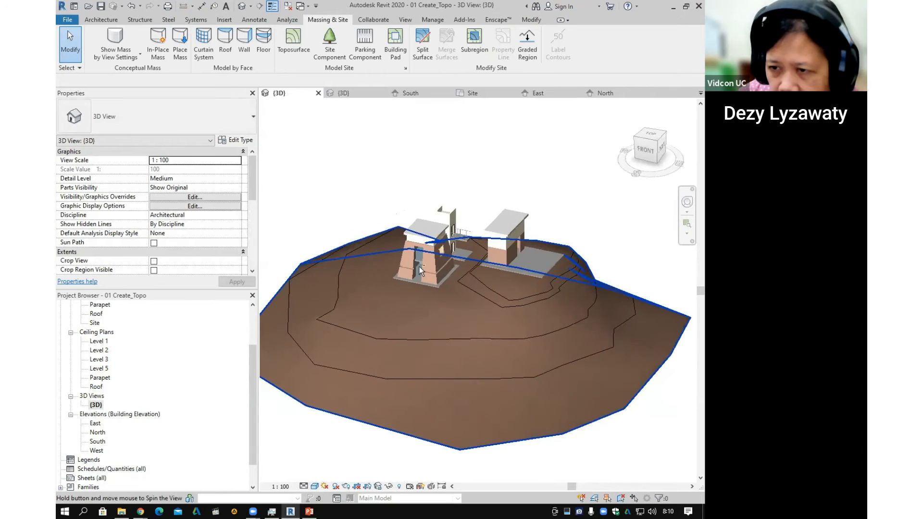
scroll(482, 248, "up", 5)
middle_click_drag(490, 337, 423, 298, "shift")
scroll(479, 303, "down", 2)
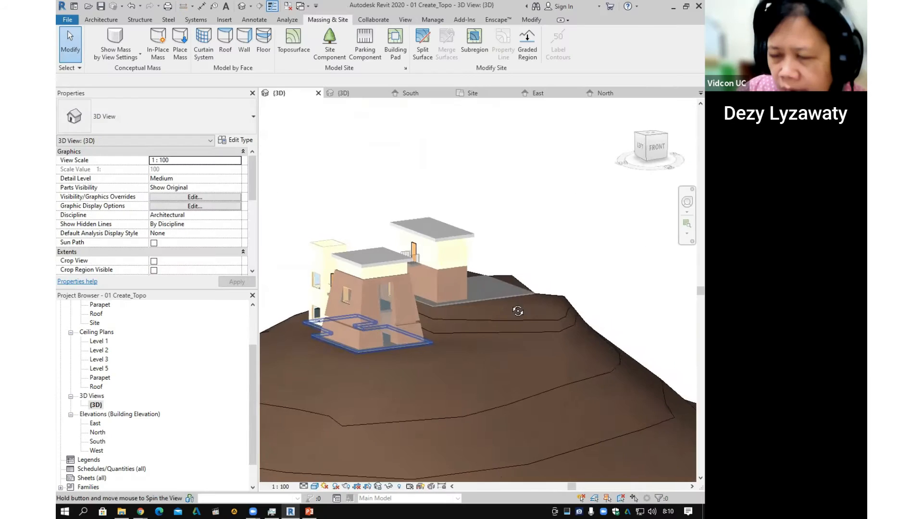
middle_click_drag(517, 309, 444, 306, "shift")
middle_click_drag(530, 305, 485, 283, "shift")
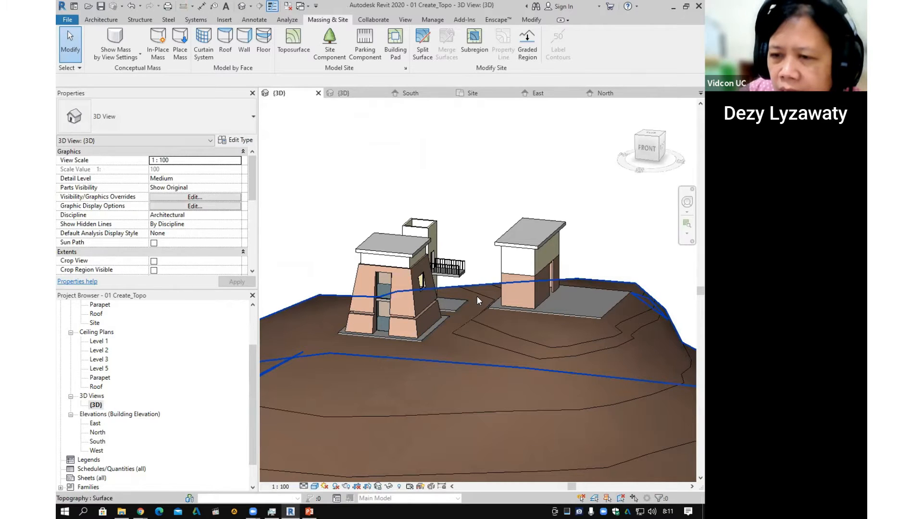
middle_click_drag(477, 296, 435, 304, "shift")
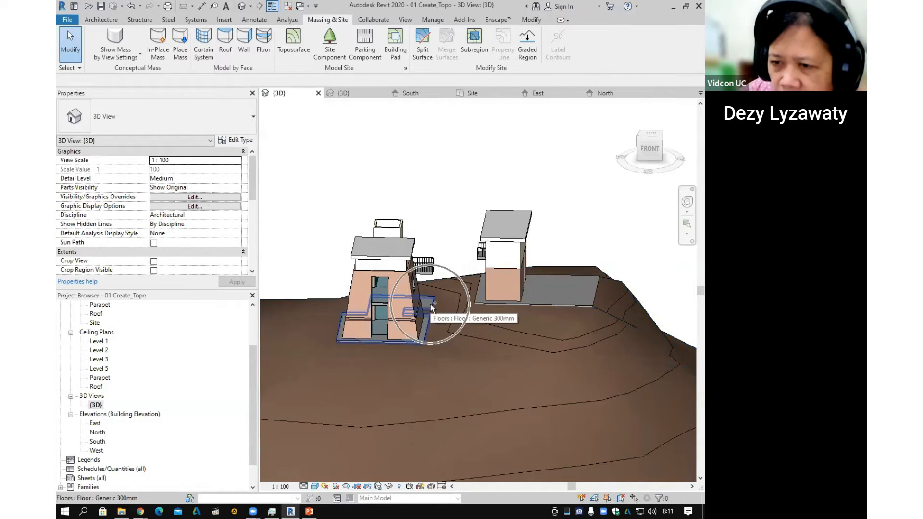
middle_click_drag(434, 314, 435, 289, "shift")
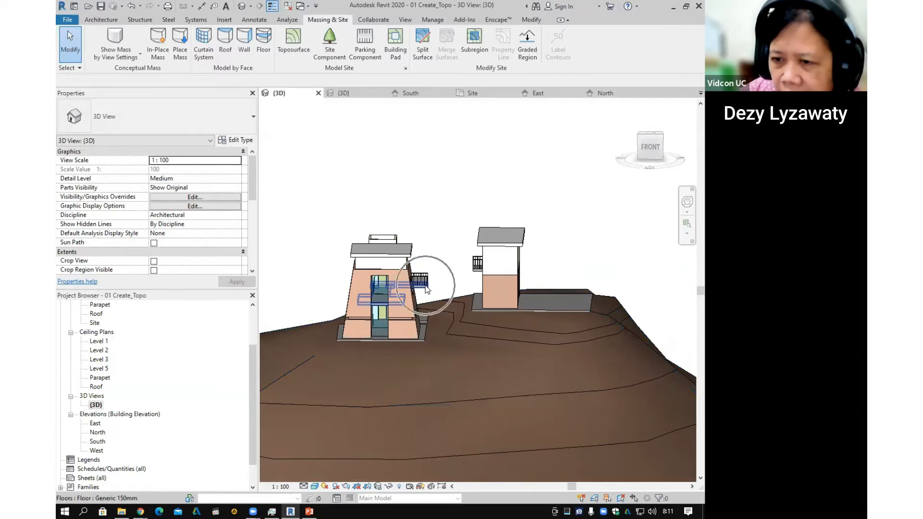
scroll(102, 356, "up", 3)
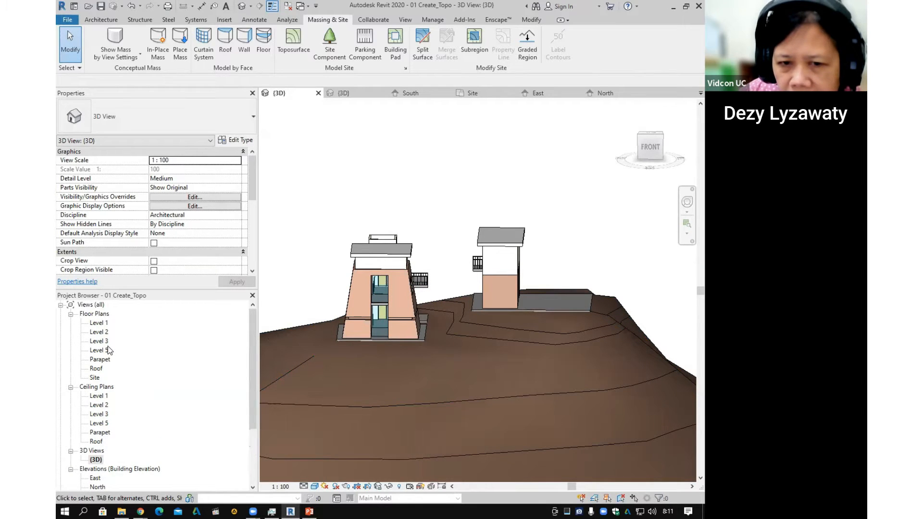
In the Level 1 floor plan, start a ramp and sketch a 2000 mm horizontal run from the lower building's slab edge toward the other building.
double_click(102, 324)
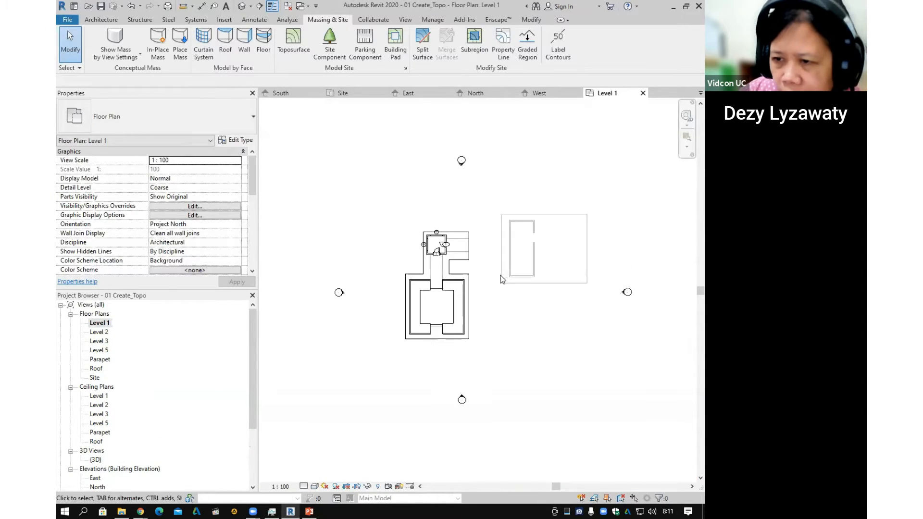
scroll(411, 255, "up", 4)
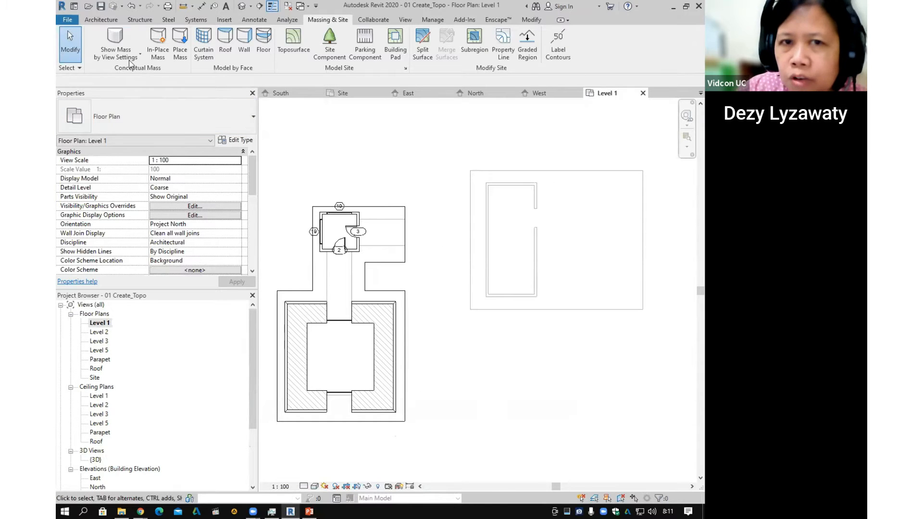
left_click(102, 20)
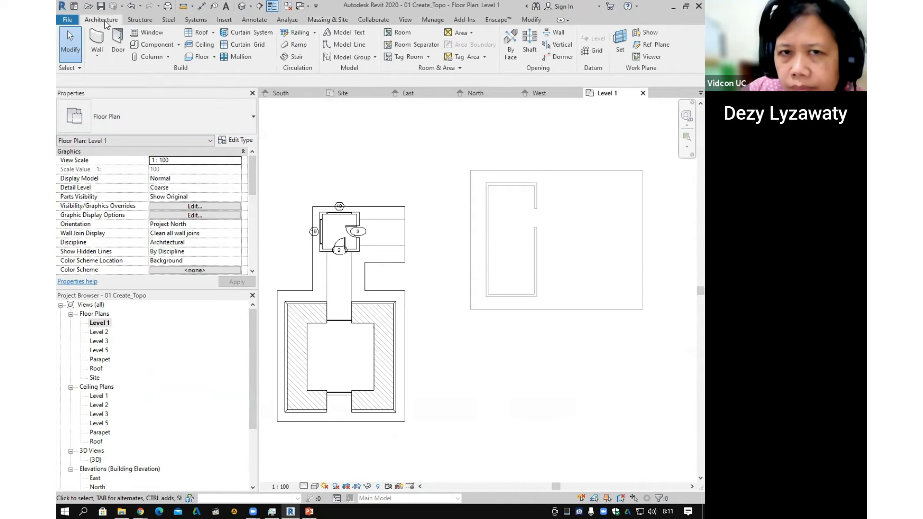
left_click(305, 45)
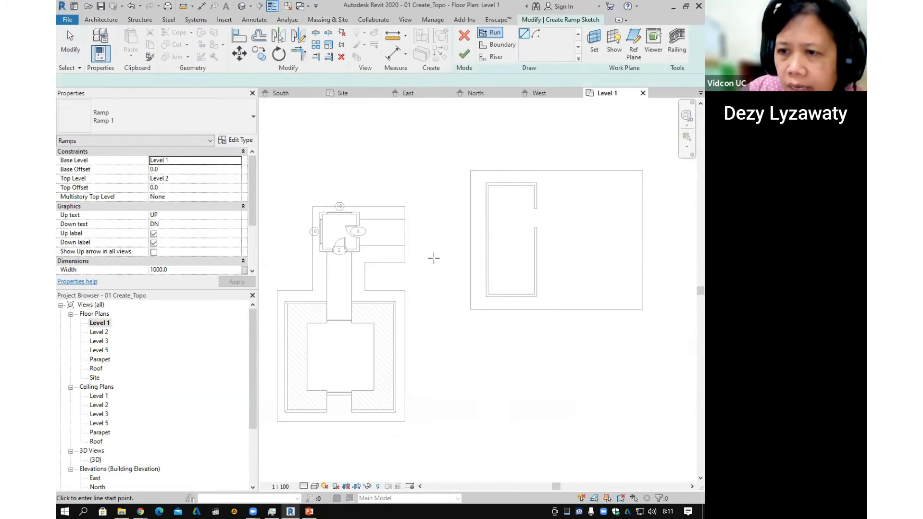
left_click(405, 230)
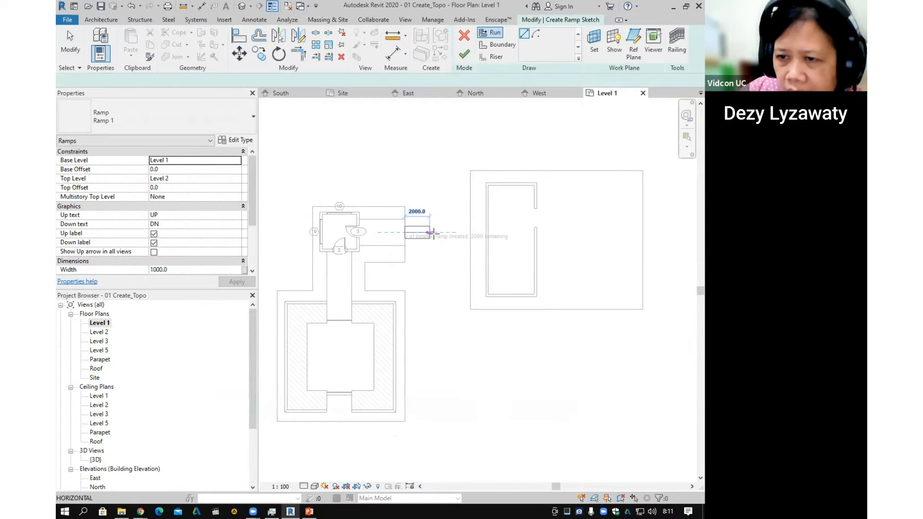
left_click(429, 231)
Stretch the ramp sketch by moving its end riser to the near edge of the upper building's floor slab.
scroll(437, 260, "up", 1)
scroll(439, 260, "up", 3)
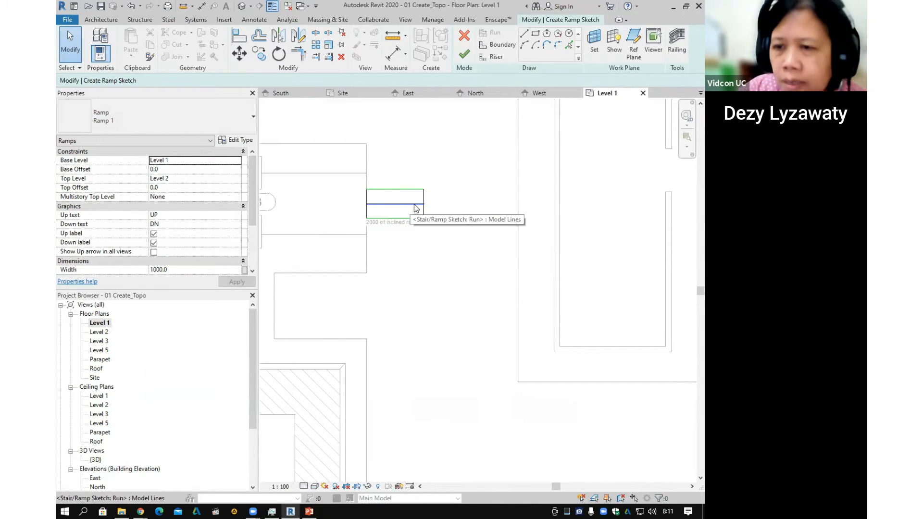
scroll(523, 196, "down", 2)
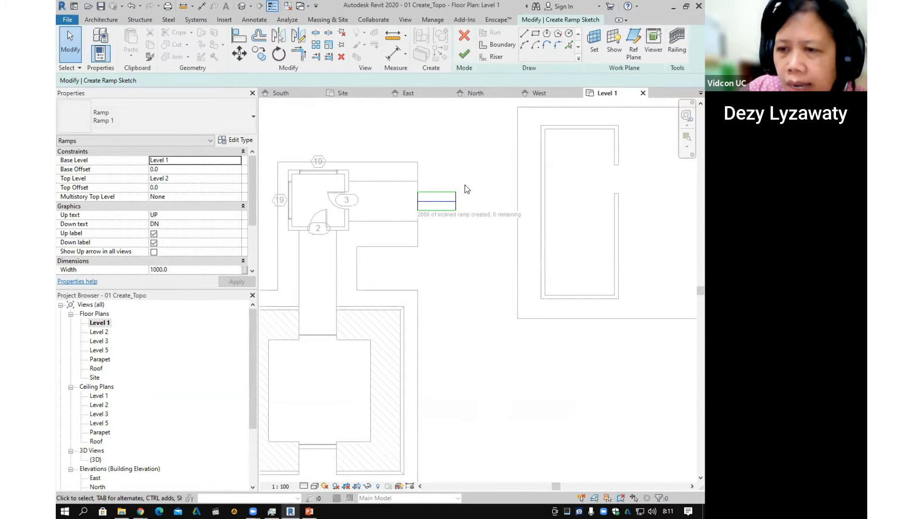
scroll(466, 189, "up", 1)
left_click(452, 206)
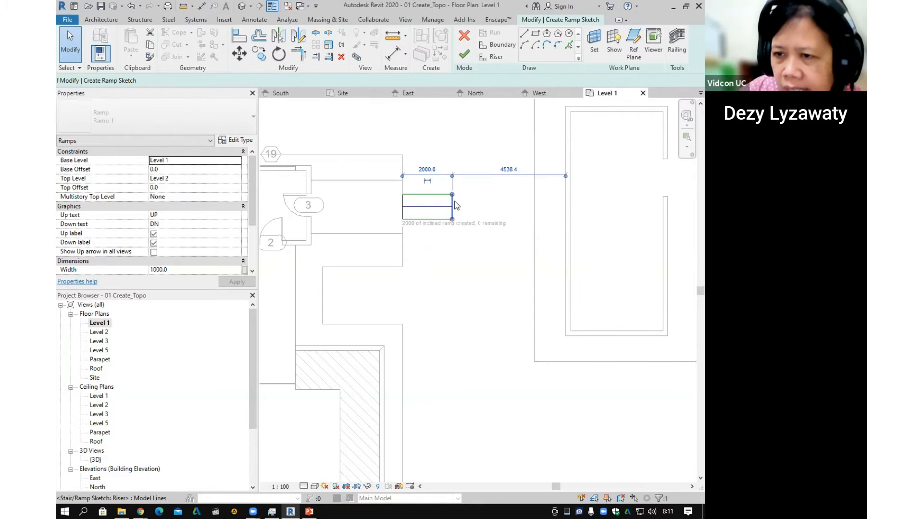
left_click(455, 205)
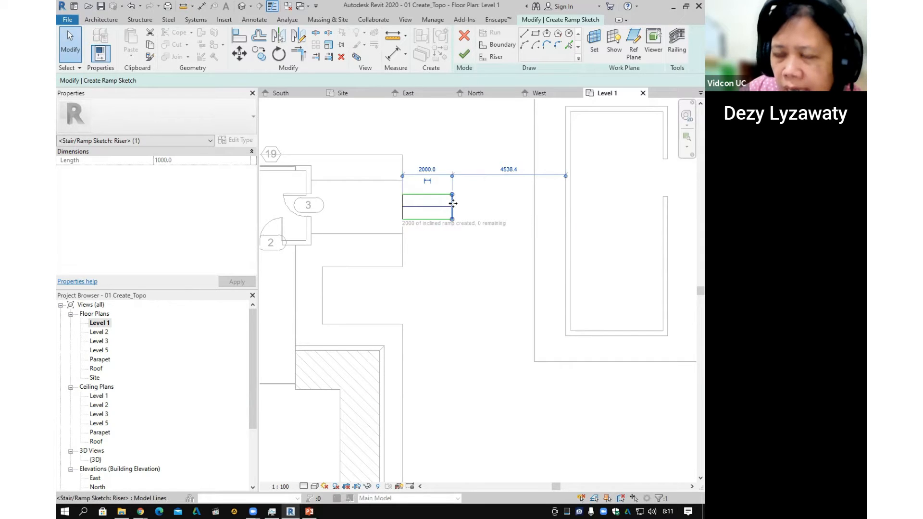
left_click(453, 204)
left_click_drag(453, 204, 535, 202)
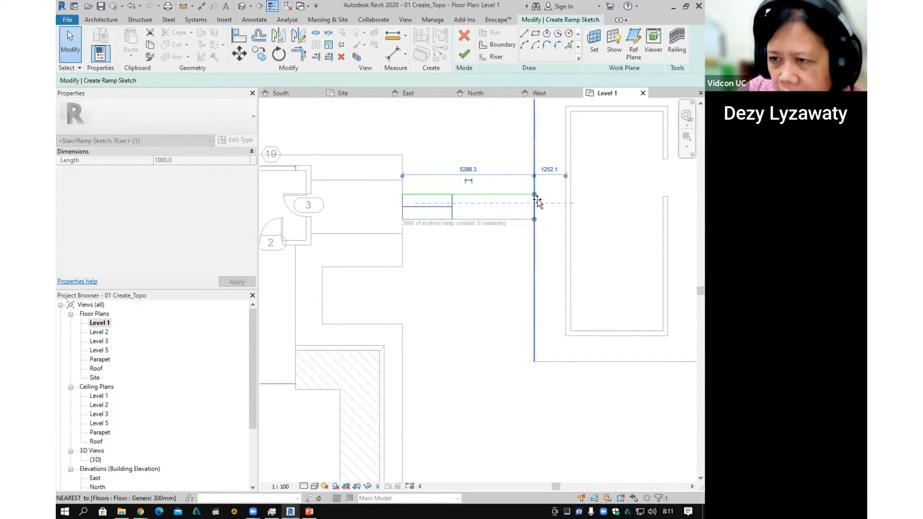
left_click(470, 296)
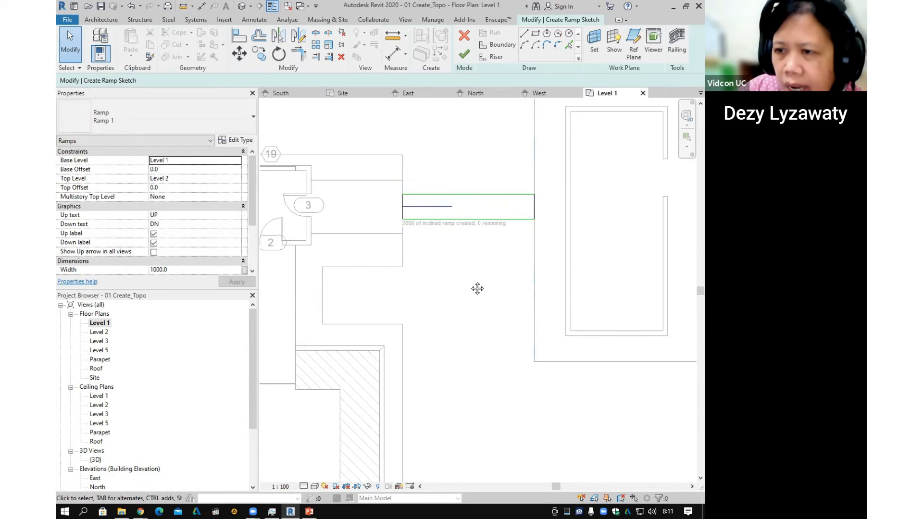
Align both side boundaries of the ramp with the edges of the walkway outside door 3 and finish the ramp sketch.
left_click(239, 43)
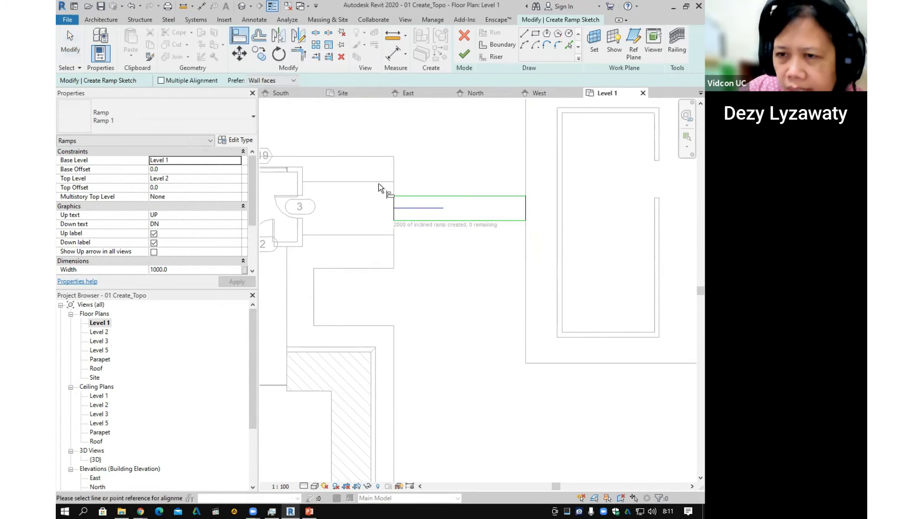
left_click(379, 183)
left_click(414, 196)
left_click(377, 236)
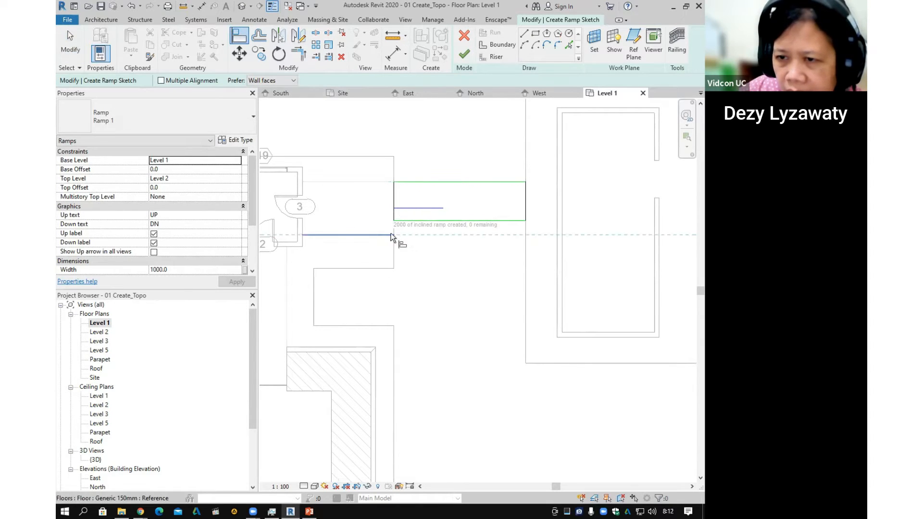
left_click(515, 222)
middle_click_drag(524, 258, 507, 241)
key("Escape")
key("Escape")
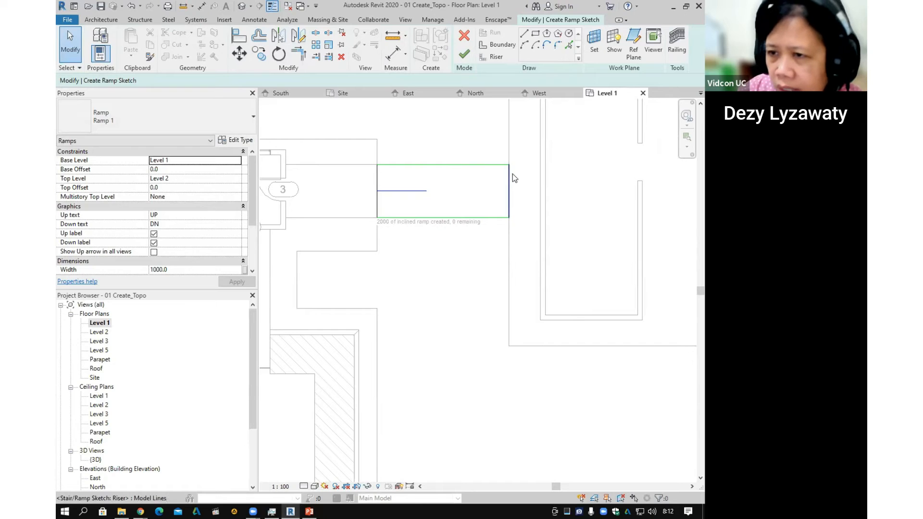
middle_click_drag(594, 218, 583, 231)
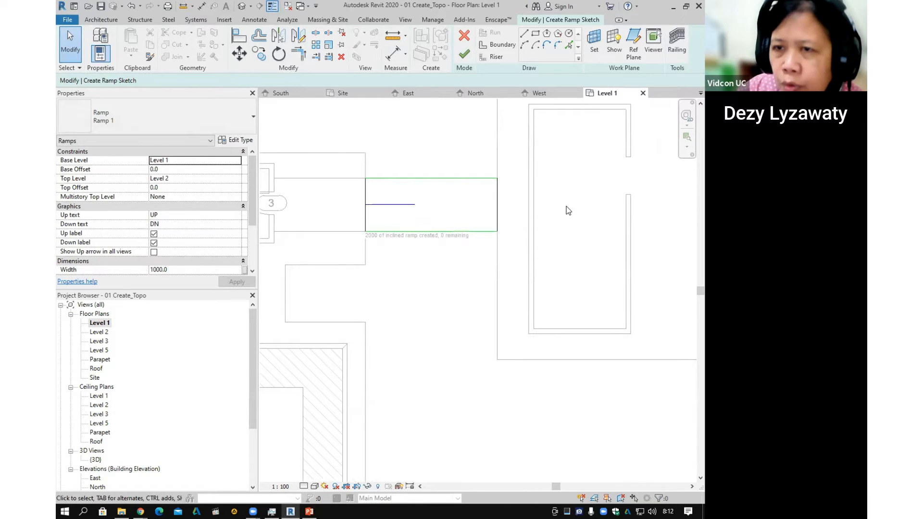
left_click(465, 56)
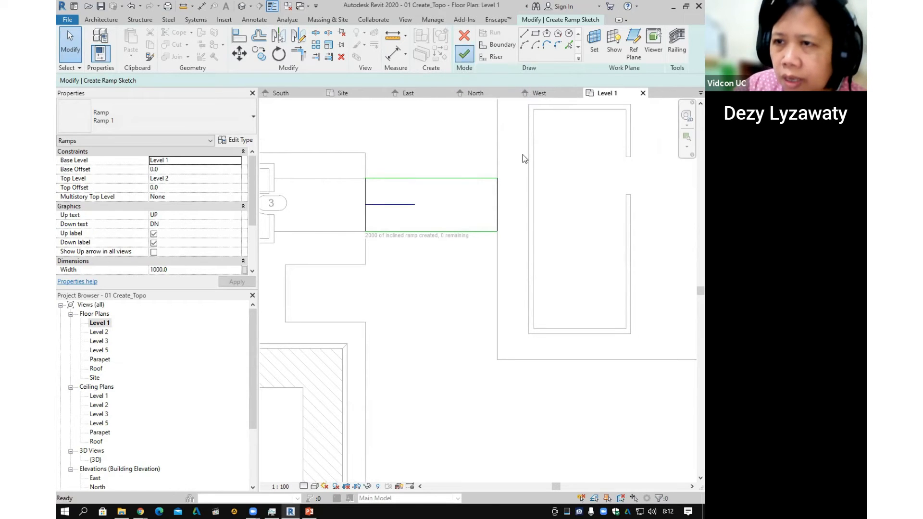
Delete both railings from the new ramp between the buildings in the default 3D view.
left_click(242, 6)
middle_click_drag(511, 324, 503, 255, "shift")
scroll(457, 313, "up", 8)
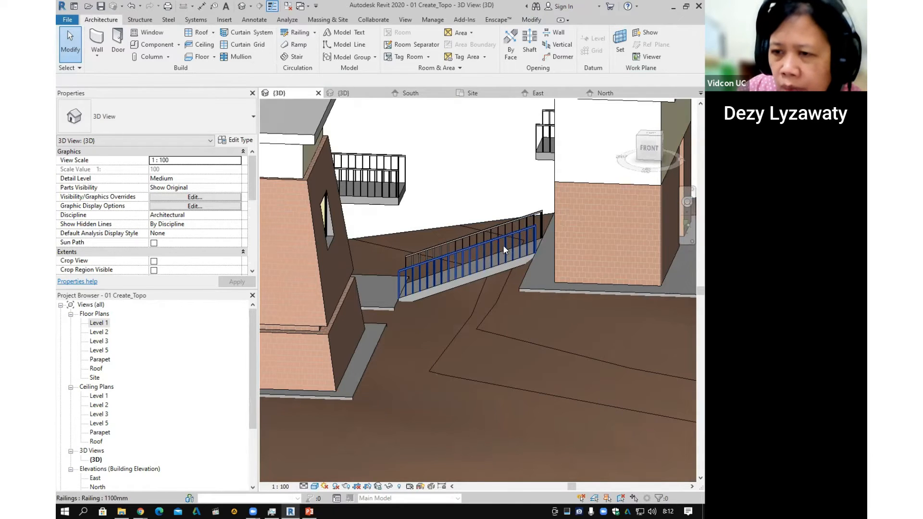
left_click(504, 249)
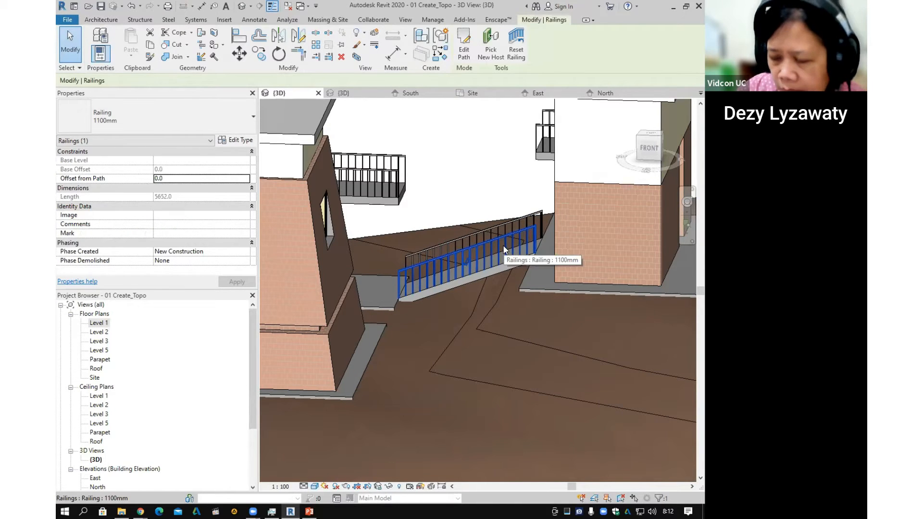
key("Escape")
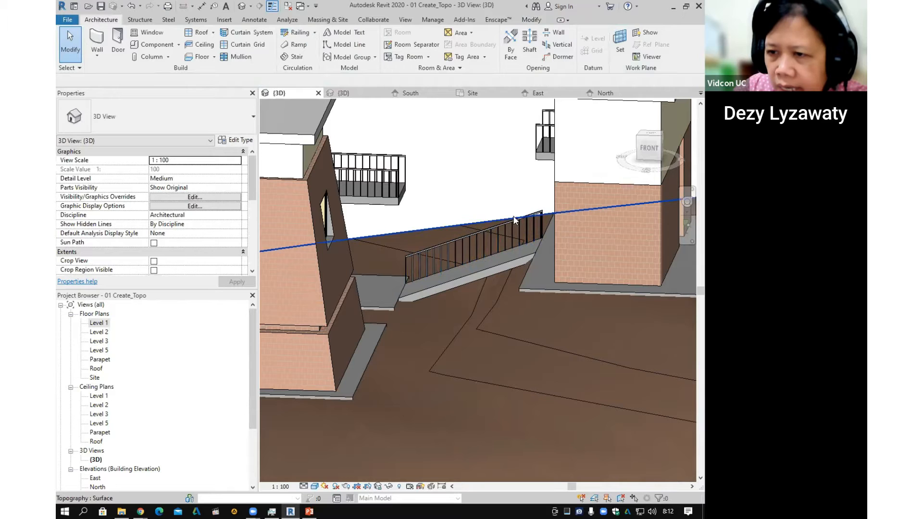
left_click(512, 226)
key("Delete")
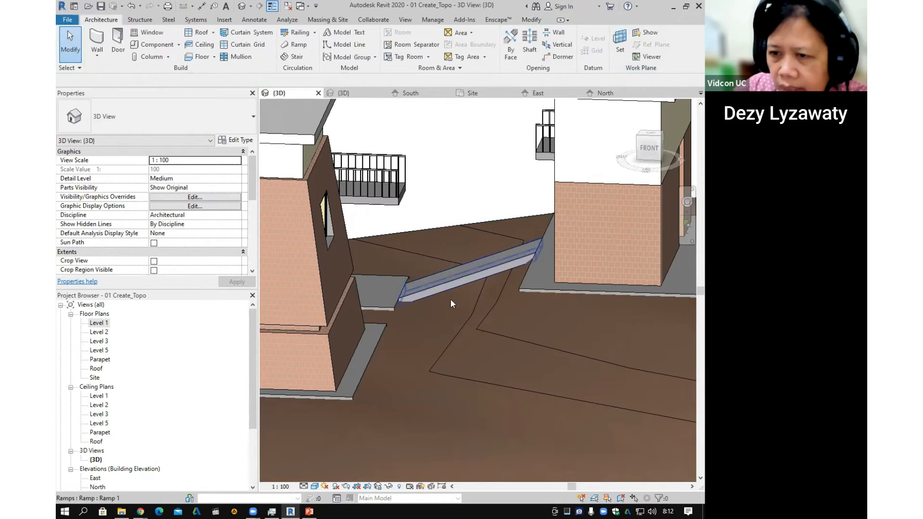
middle_click_drag(423, 319, 429, 295, "shift")
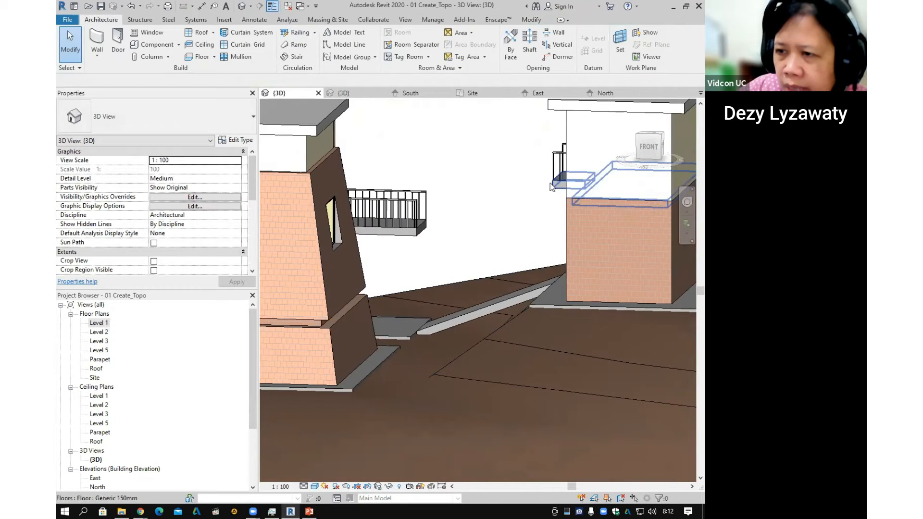
In the Level 3 floor plan, start a ramp and sketch a 2000 mm horizontal run from the end of the walkway outside door 4.
double_click(105, 339)
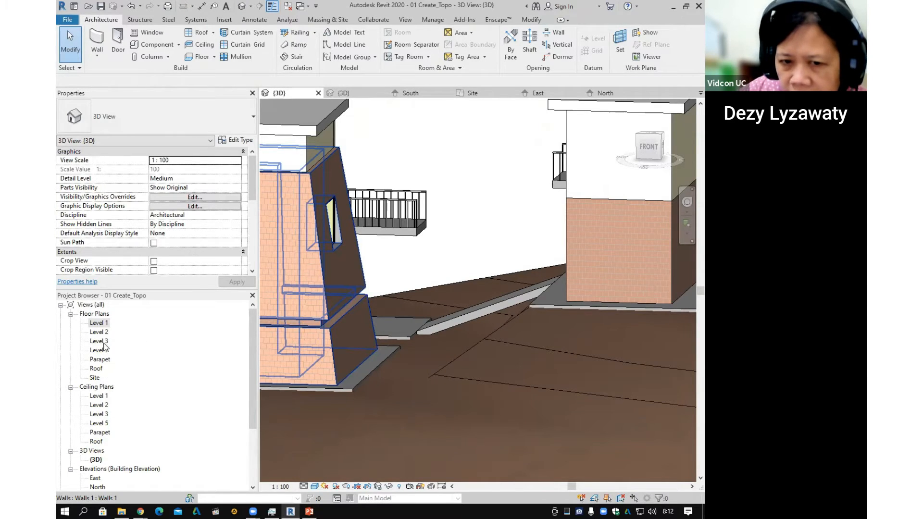
scroll(511, 257, "up", 5)
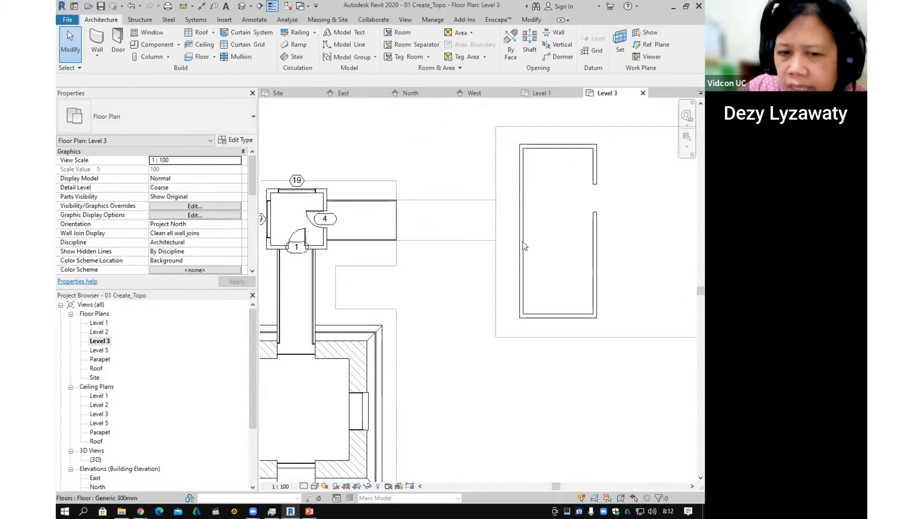
middle_click_drag(470, 255, 454, 268)
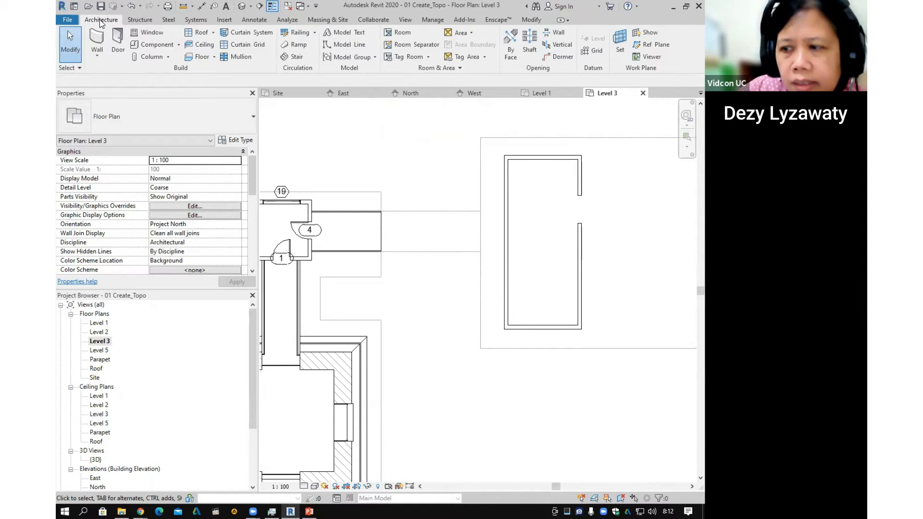
left_click(294, 47)
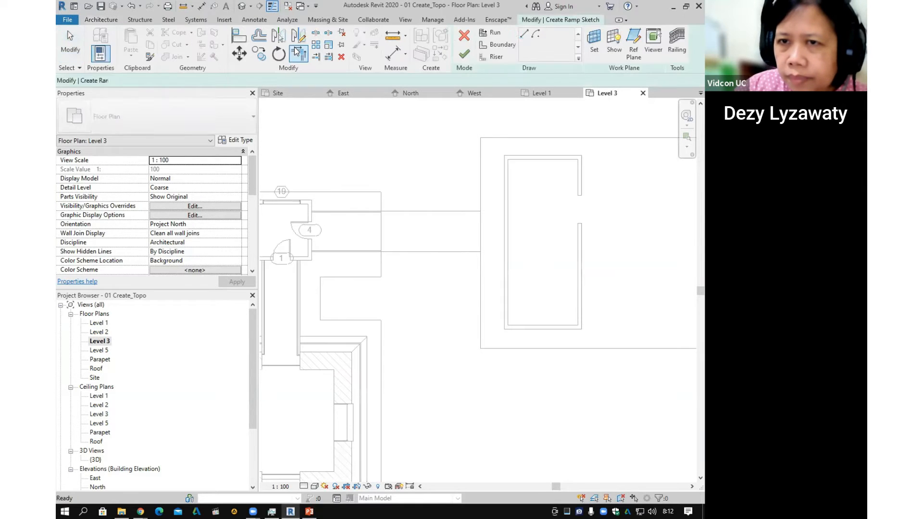
left_click(380, 230)
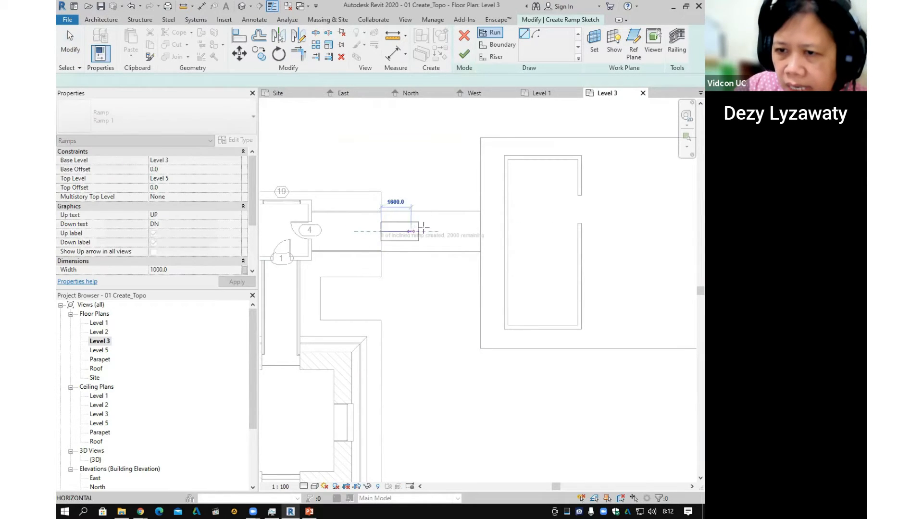
left_click(463, 230)
Align the ramp sketch's end riser with the near edge of the upper building's slab.
scroll(418, 230, "up", 2)
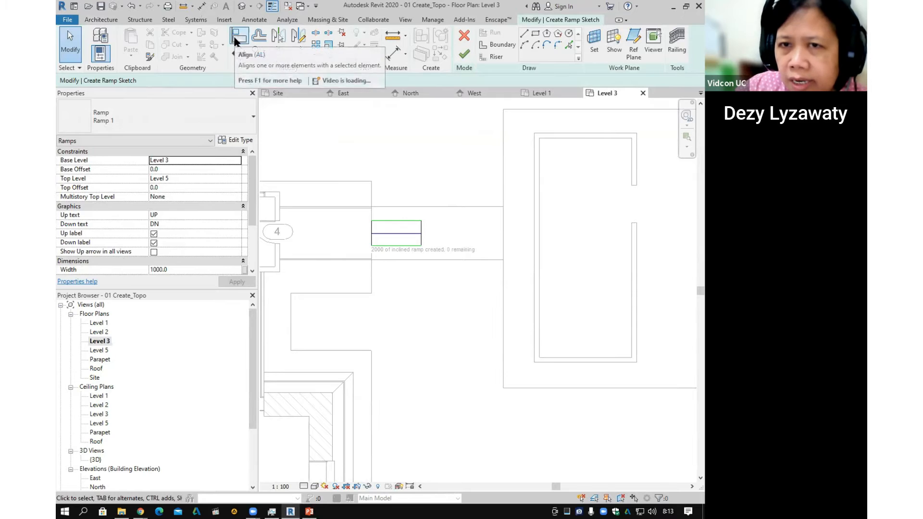
left_click(236, 38)
left_click(506, 224)
left_click(421, 232)
Align both side boundaries of the ramp with the edges of the walkway outside door 4 and finish the ramp sketch.
left_click(431, 207)
left_click(434, 221)
left_click(442, 260)
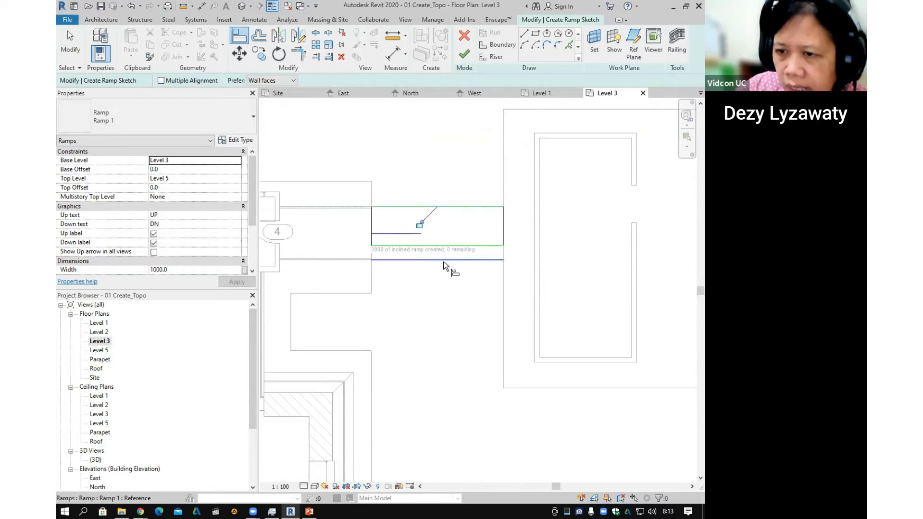
left_click(483, 246)
middle_click_drag(479, 284, 474, 258)
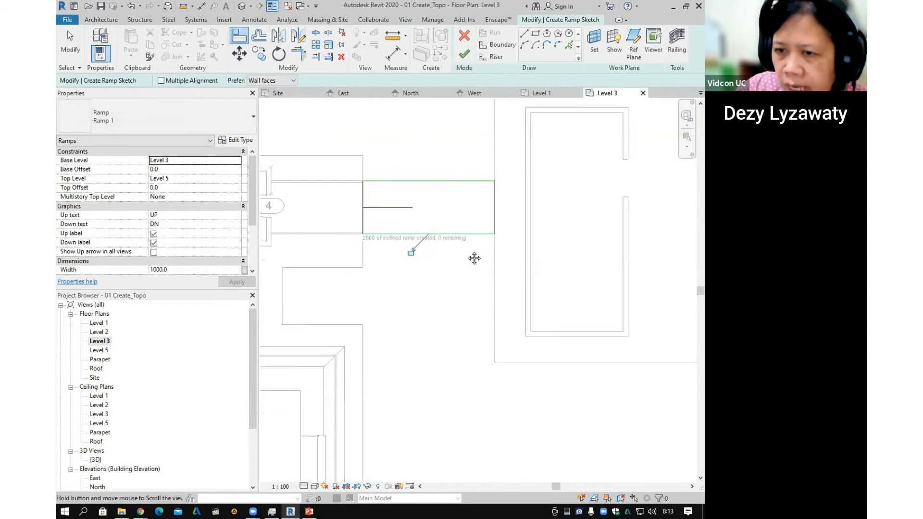
key("ctrl")
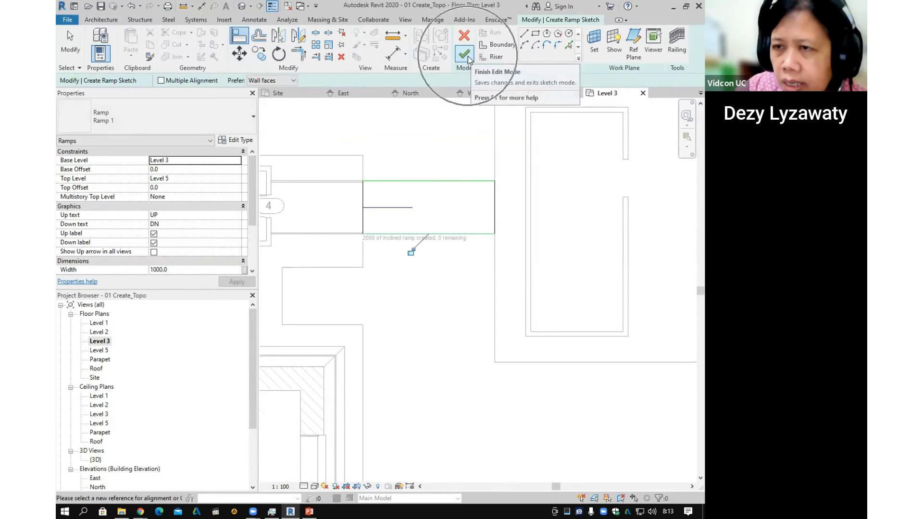
left_click(464, 55)
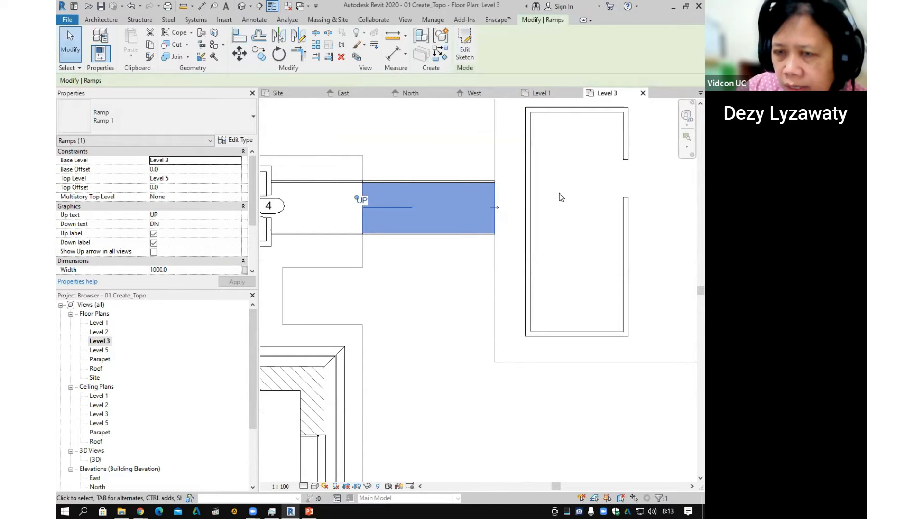
Examine the new upper ramp and the surrounding terrain in the default 3D view.
left_click(243, 5)
middle_click_drag(470, 240, 517, 327, "shift")
scroll(450, 272, "down", 6)
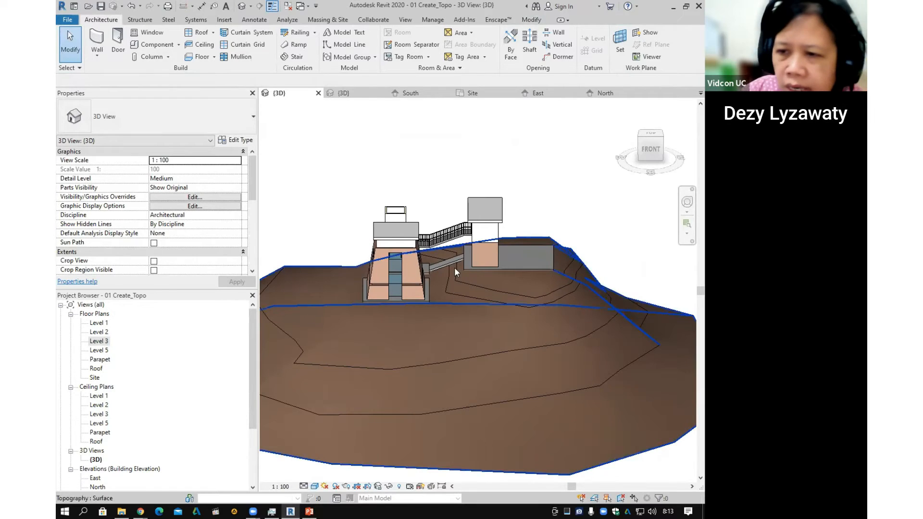
middle_click_drag(472, 319, 567, 324, "shift")
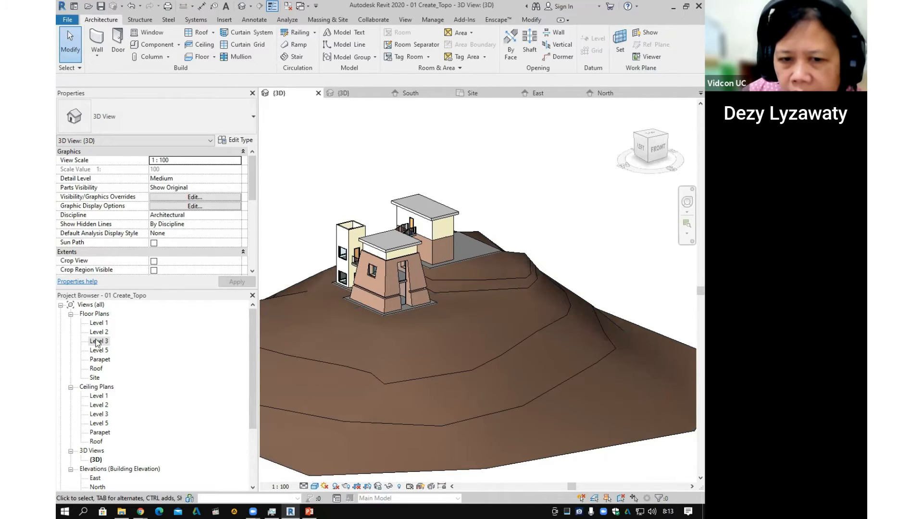
In the Site plan, start a subregion and sketch its boundary from the lower building's southeast slab corner, 17000 mm across the south and 26000 mm up the west side.
double_click(95, 378)
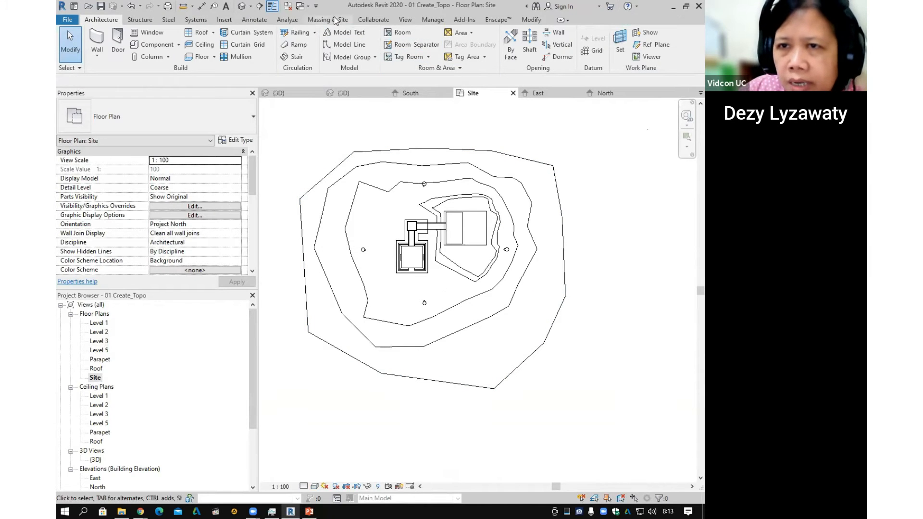
left_click(335, 20)
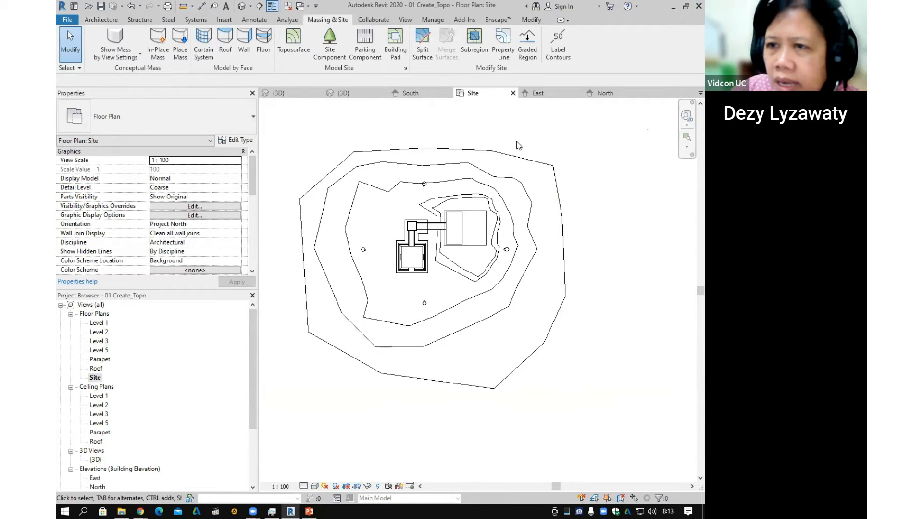
left_click(475, 50)
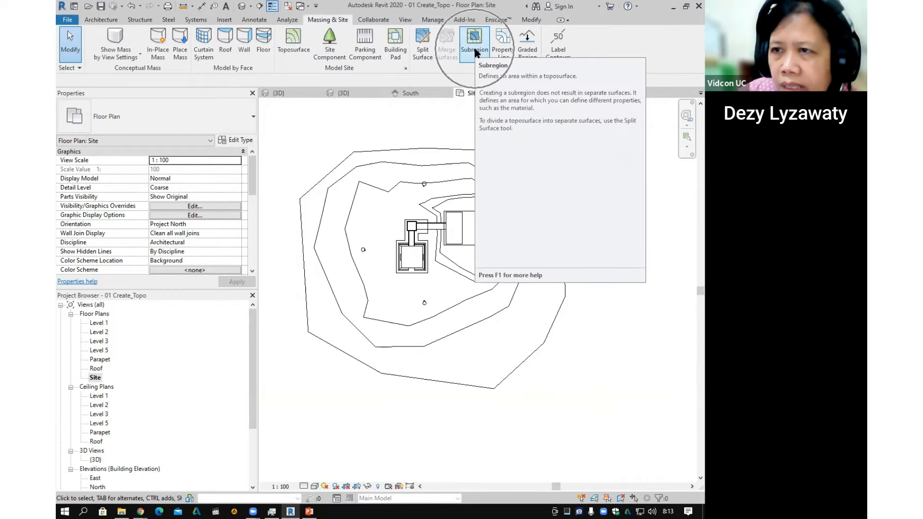
middle_click_drag(496, 277, 512, 251)
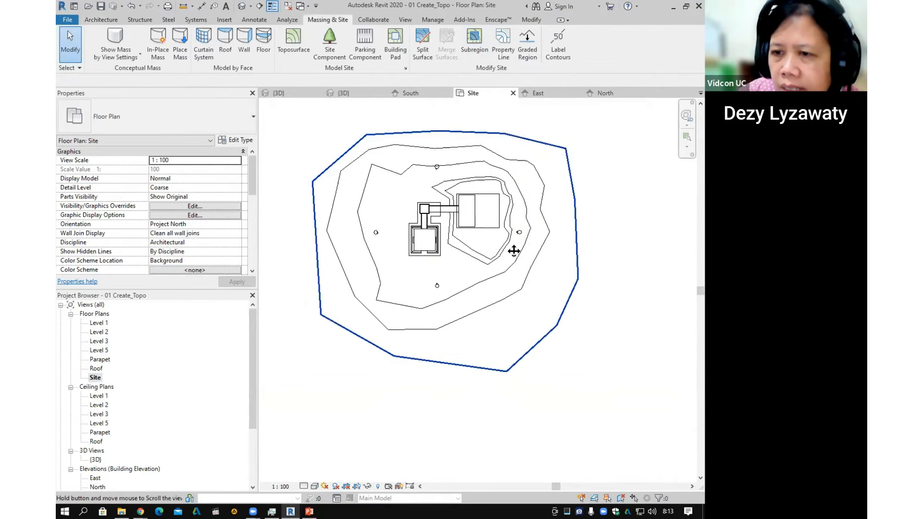
scroll(414, 233, "up", 1)
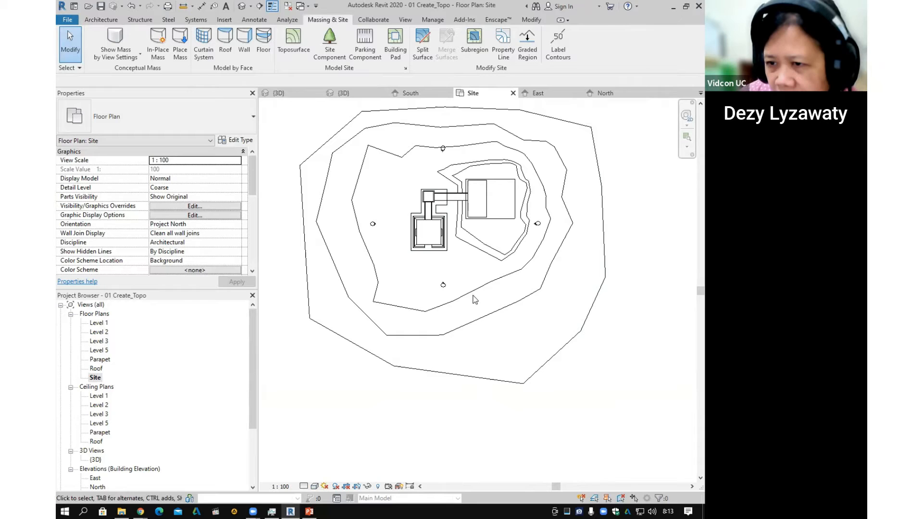
scroll(441, 272, "down", 2)
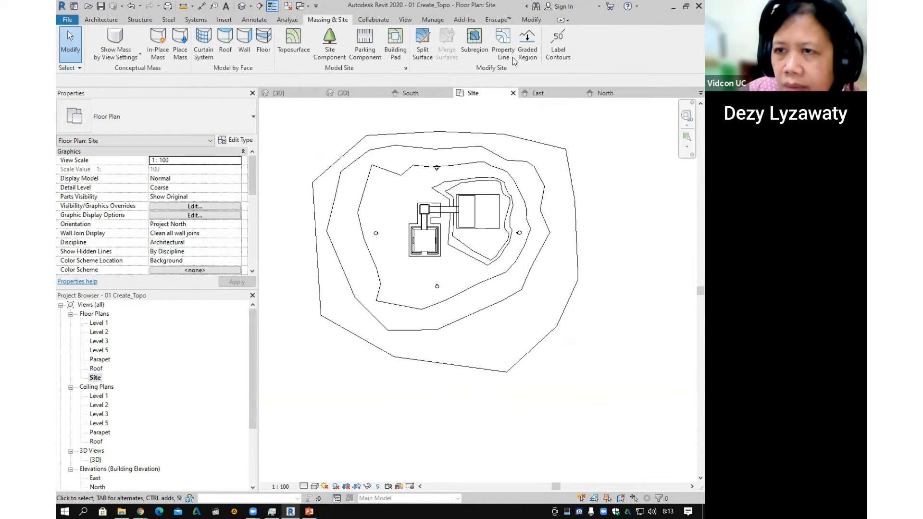
left_click(474, 48)
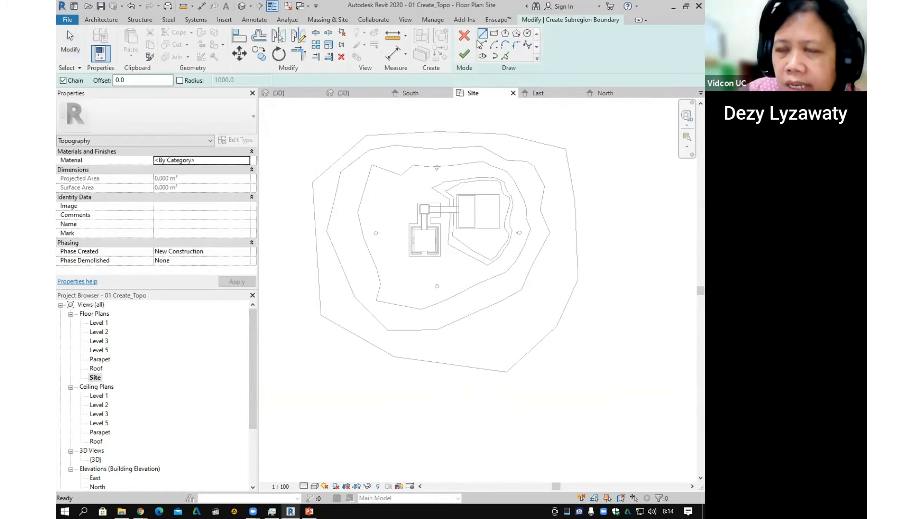
key("ctrl")
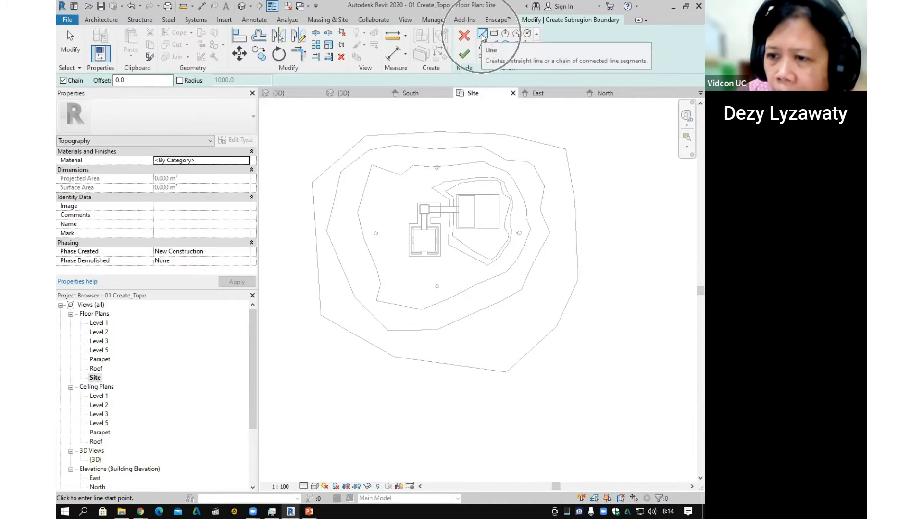
scroll(468, 262, "up", 2)
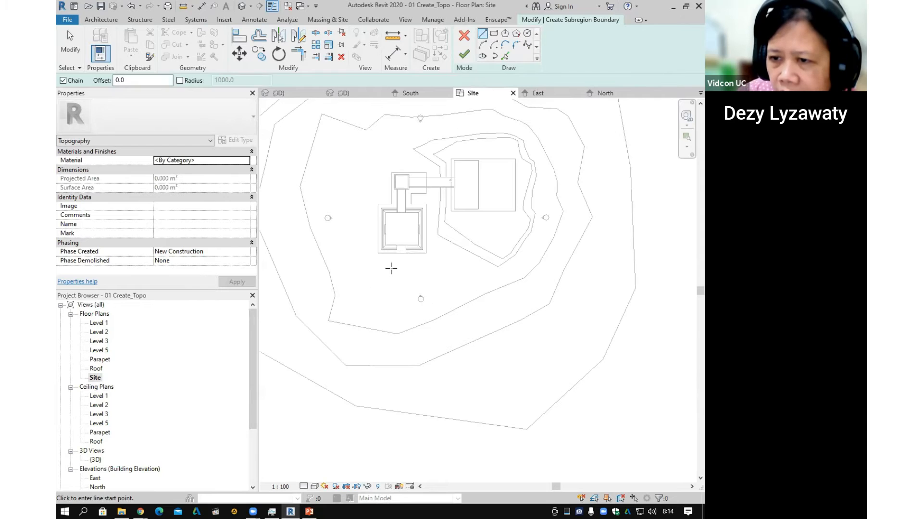
left_click(426, 252)
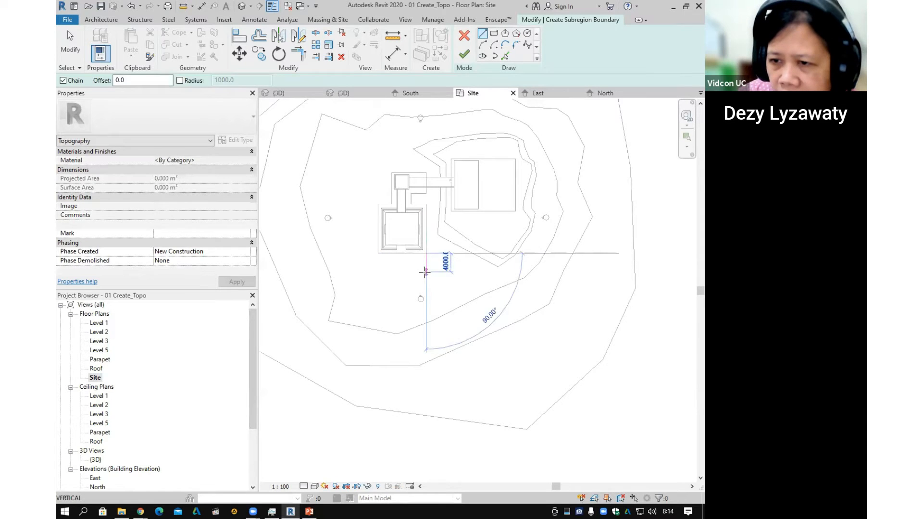
left_click(426, 280)
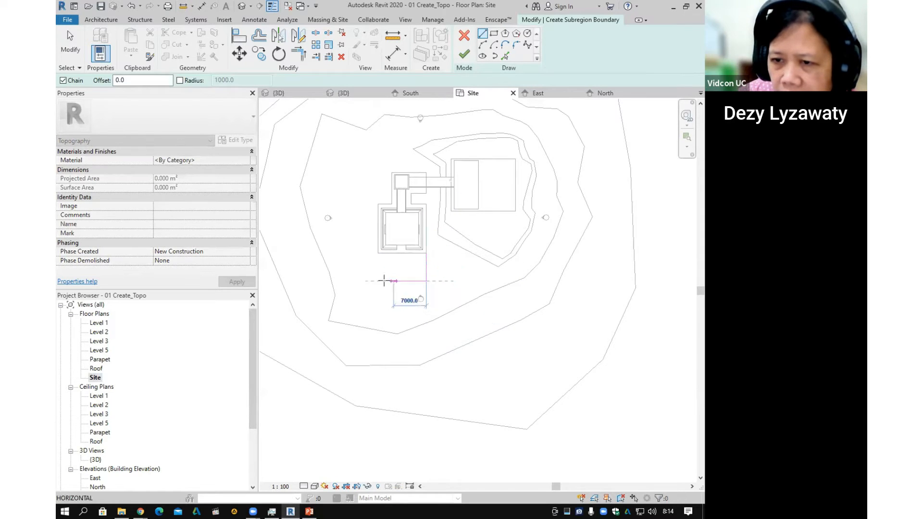
left_click(347, 280)
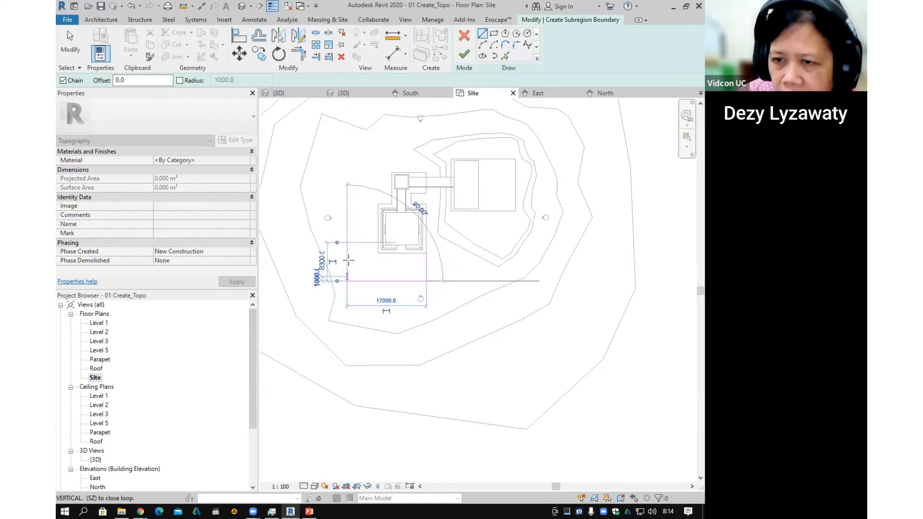
left_click(347, 159)
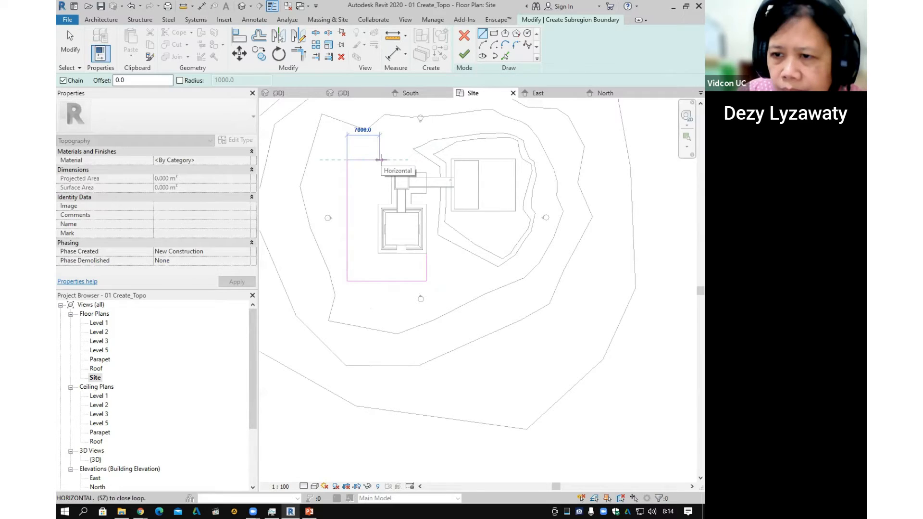
Sketch a 7000 mm segment at the boundary's northwest corner, plus a line north from the walkway slab corner with a short westward return.
left_click(380, 159)
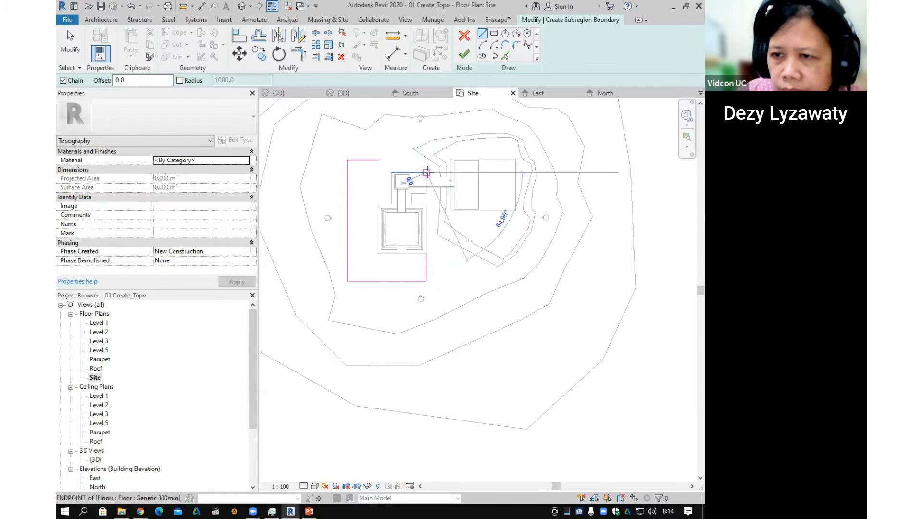
left_click(428, 173)
left_click(426, 154)
left_click(412, 153)
scroll(430, 158, "down", 2)
key("Escape")
scroll(401, 159, "up", 3)
key("Escape")
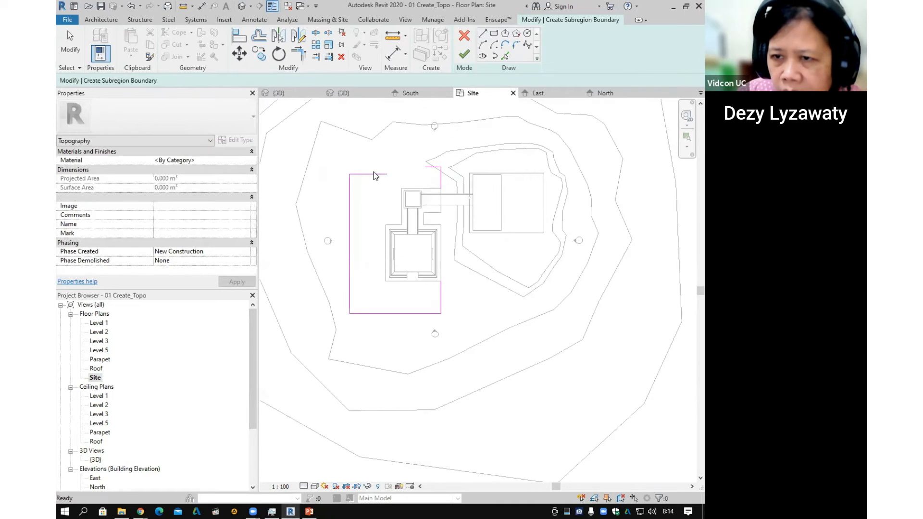
Delete the 7000 mm segment and sketch one straight line along the boundary's north side.
left_click(374, 173)
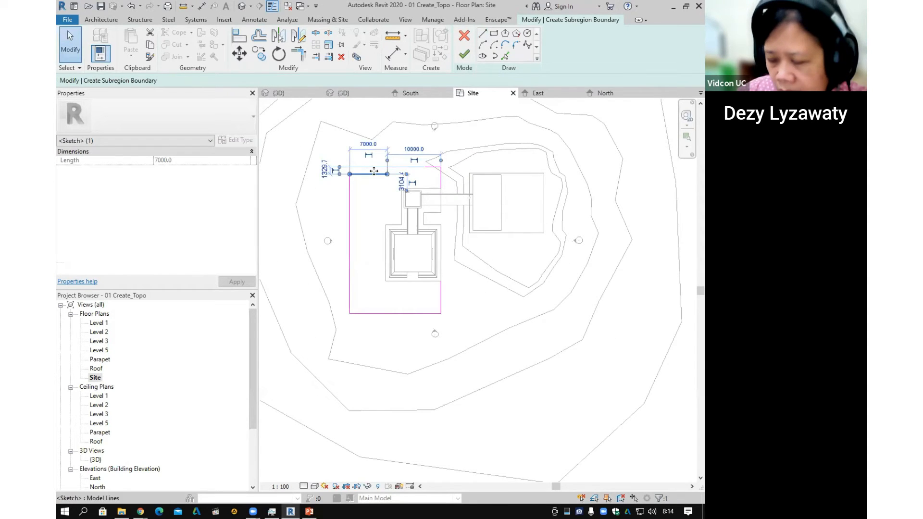
key("Delete")
key("l")
key("i")
left_click(441, 167)
left_click(350, 166)
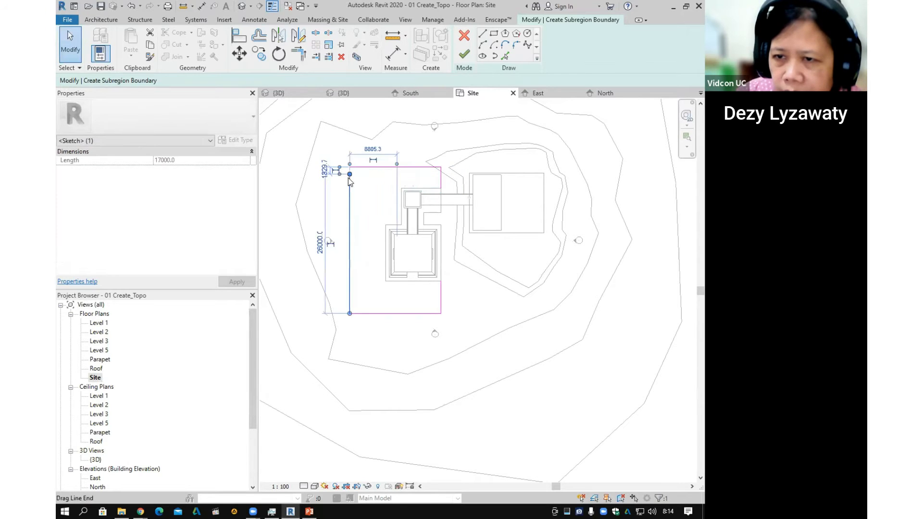
Move the north and west lines of the subregion boundary outward, away from the lower building.
left_click(403, 167)
left_click_drag(404, 167, 402, 147)
left_click(352, 212)
left_click_drag(347, 210, 340, 210)
left_click(455, 297)
Delete the short southern segment on the boundary's east side and sketch one line between its northeast and southeast corners.
middle_click_drag(452, 295, 459, 255)
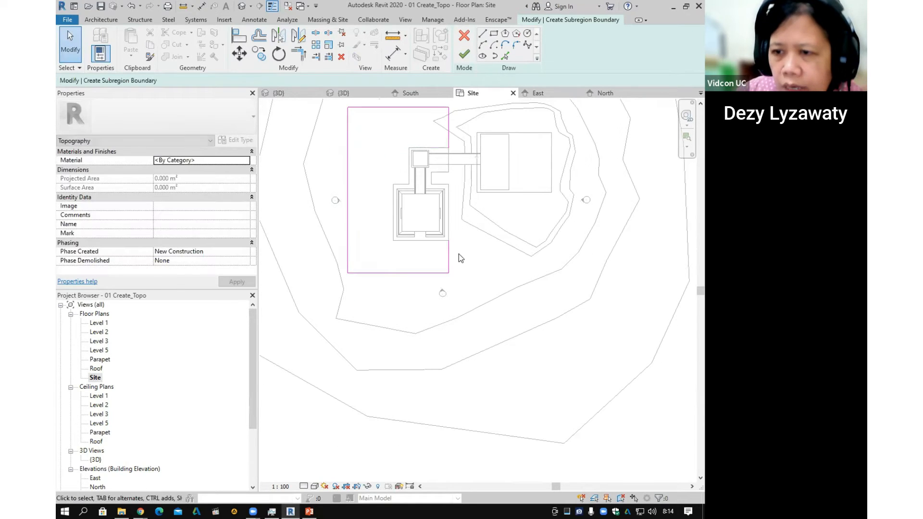
left_click(448, 254)
left_click_drag(460, 256, 450, 257)
key("Delete")
key("l")
key("i")
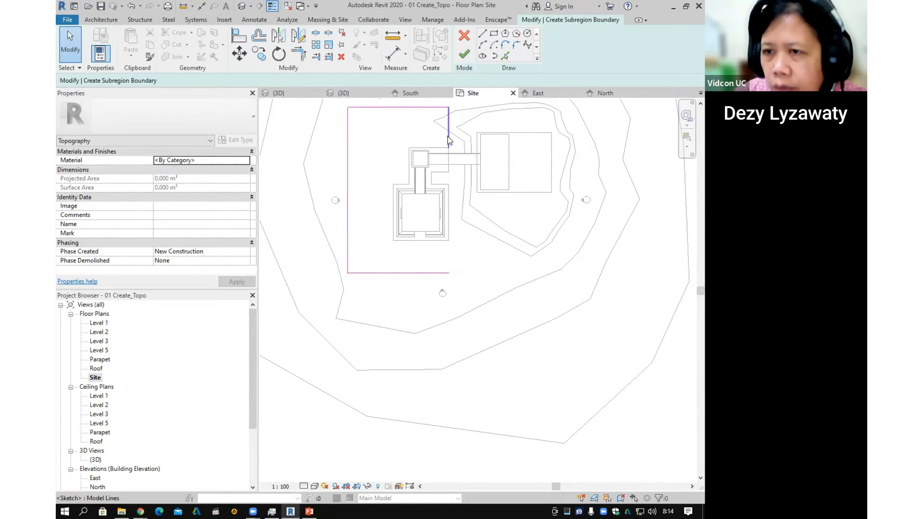
left_click(448, 107)
left_click(449, 273)
key("Escape")
key("Escape")
mouse_move(490, 262)
middle_mouse_down()
mouse_move(511, 245)
mouse_move(505, 267)
middle_mouse_up()
scroll(505, 270, "down", 2)
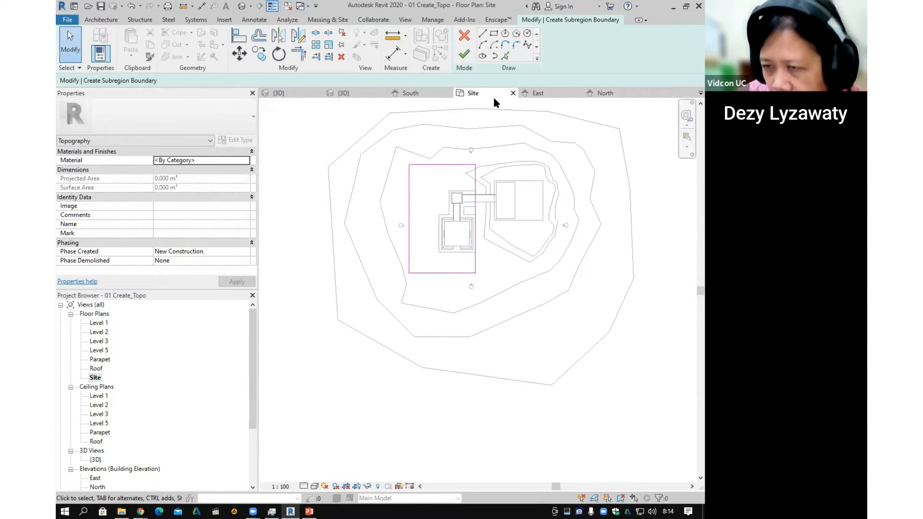
Sketch two arcs, about 36000 and 40000 mm across their ends, from the boundary's southeast corner area to beyond the terrain's southern edge.
left_click(483, 46)
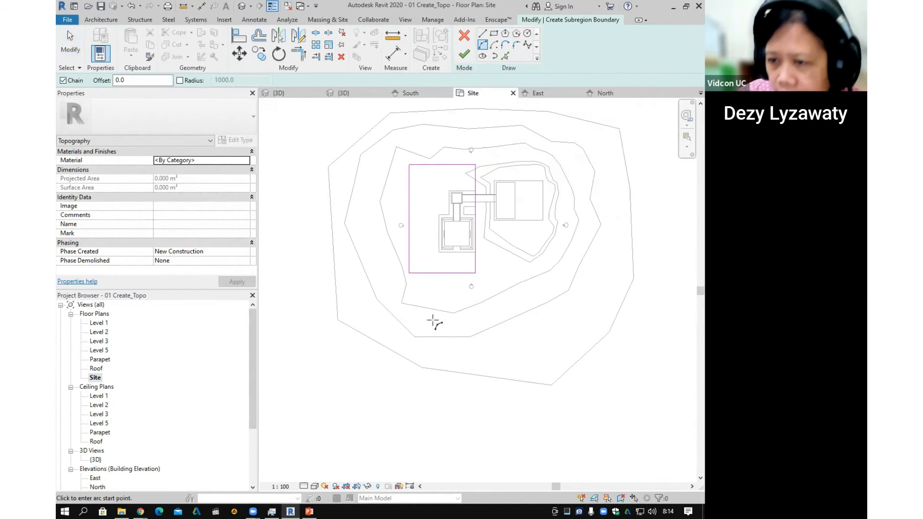
left_click(464, 273)
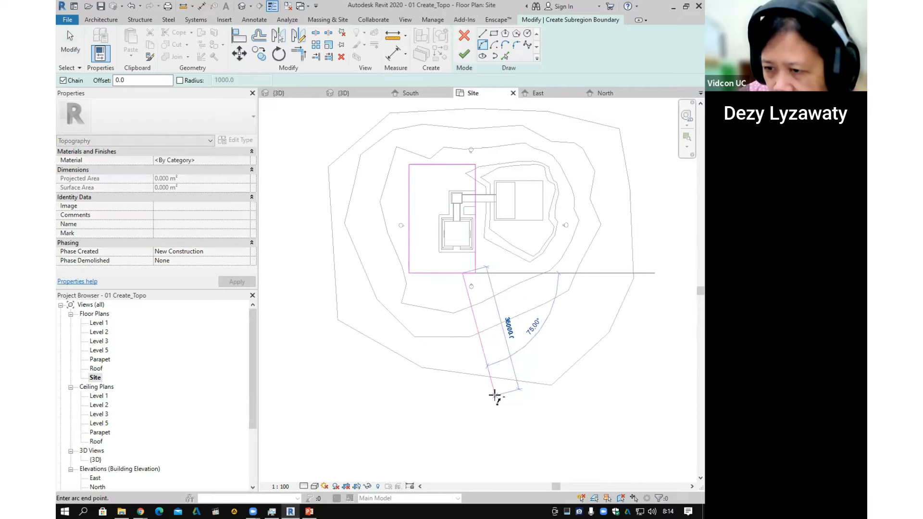
left_click(499, 395)
left_click(491, 351)
key("Escape")
left_click(477, 261)
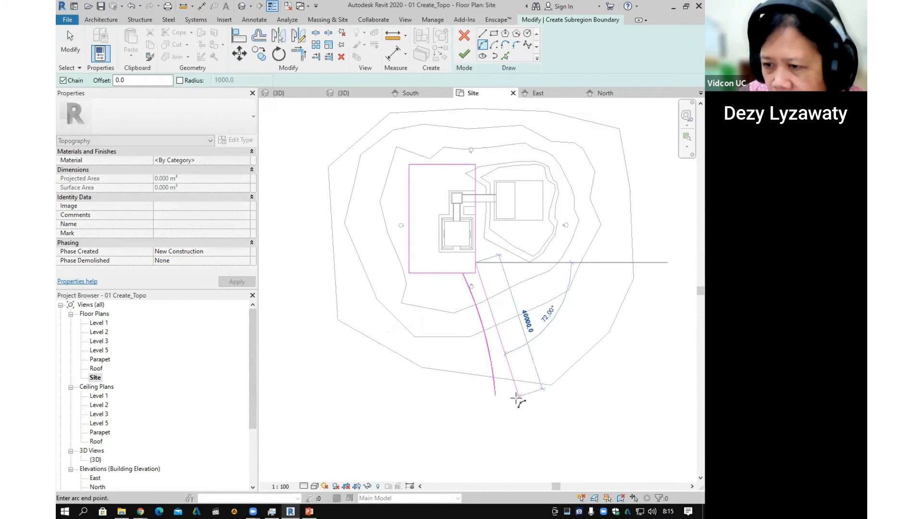
left_click(520, 398)
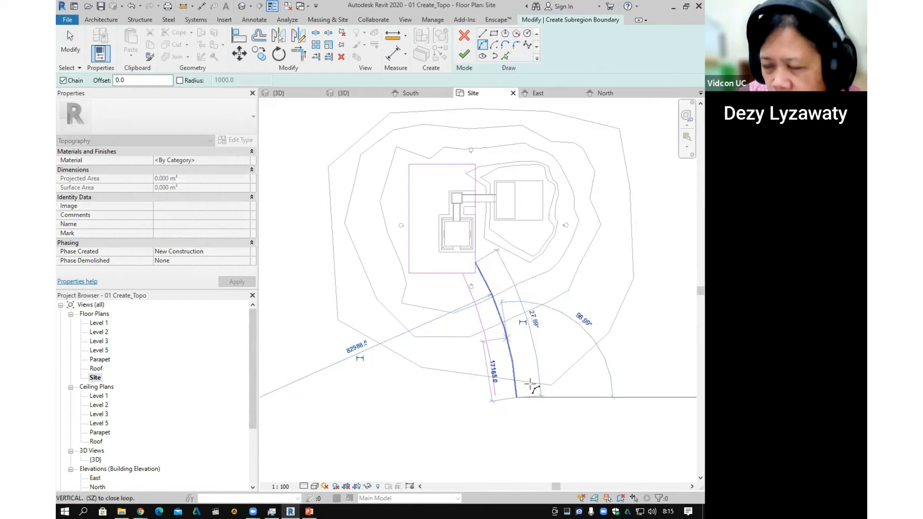
left_click(514, 380)
Close the curved path's southern end with a straight line about 6016 mm long between the two arc endpoints.
middle_click_drag(521, 392, 515, 371)
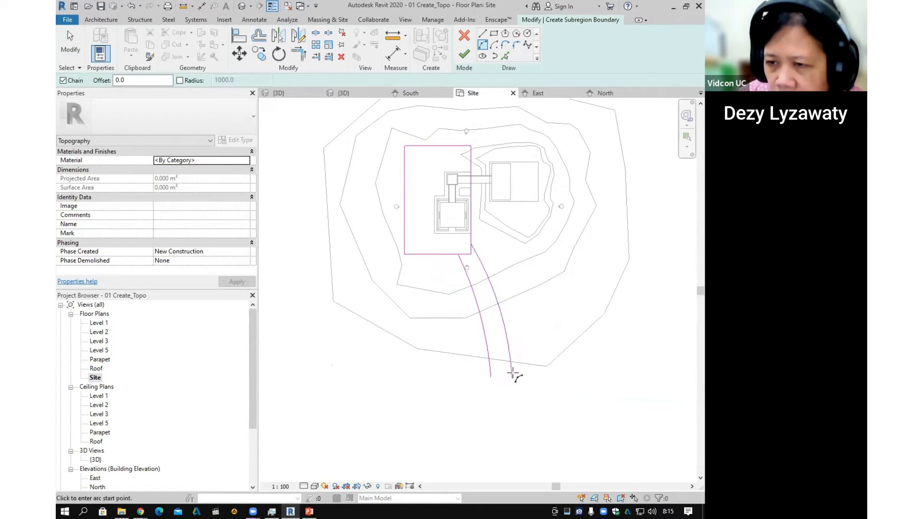
left_click(483, 33)
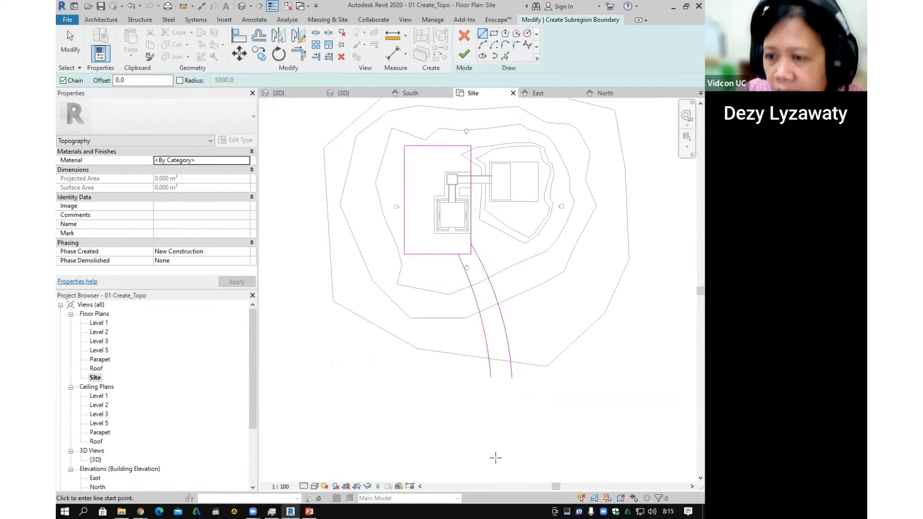
left_click(490, 376)
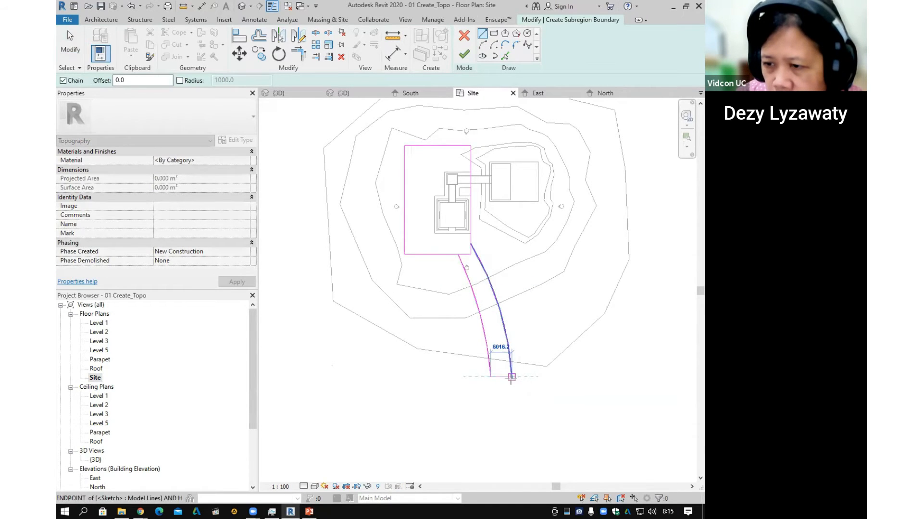
left_click(511, 377)
key("Escape")
key("Escape")
Trim the boundary's south and east lines to the path arcs, and finish the subregion sketch.
scroll(522, 366, "up", 3)
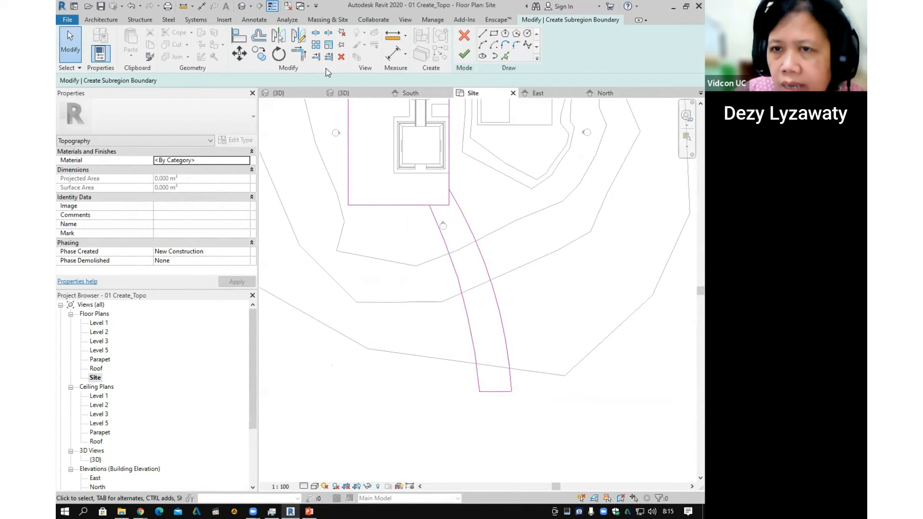
left_click(299, 54)
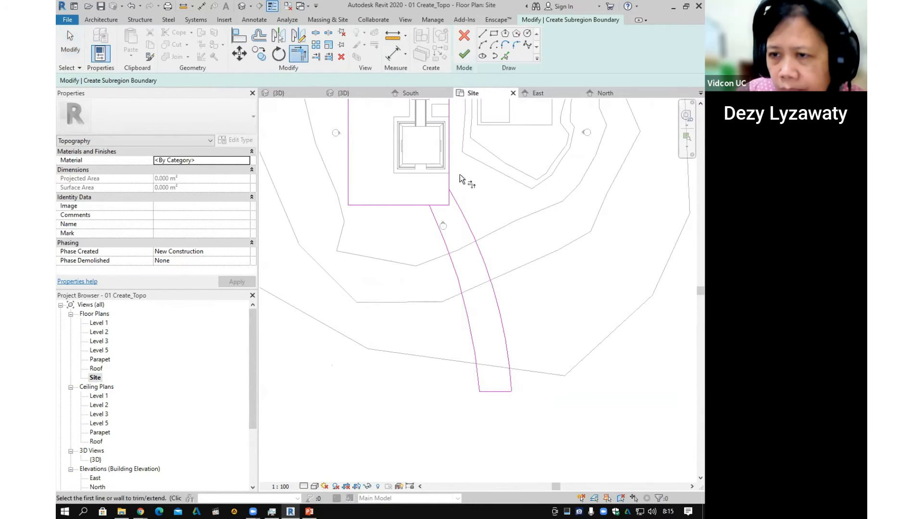
left_click(396, 205)
left_click(441, 225)
scroll(445, 221, "down", 4)
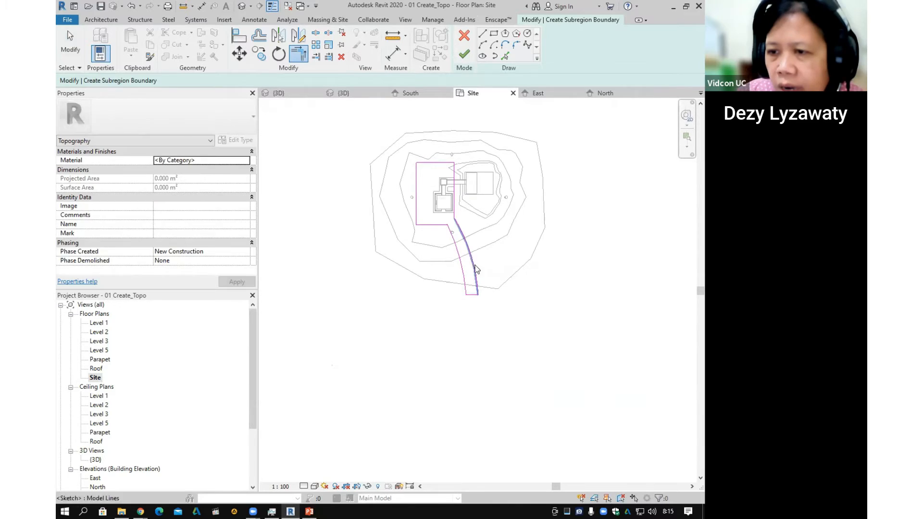
key("Escape")
scroll(476, 269, "up", 3)
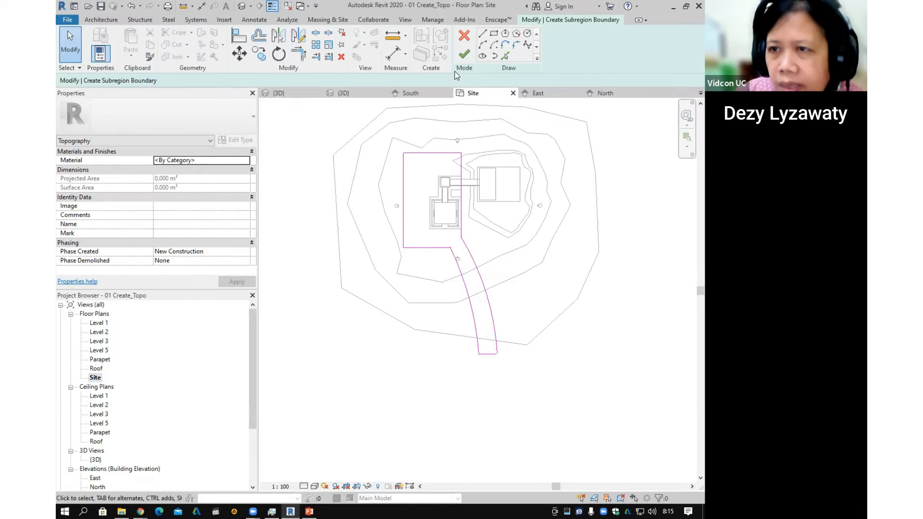
left_click(464, 57)
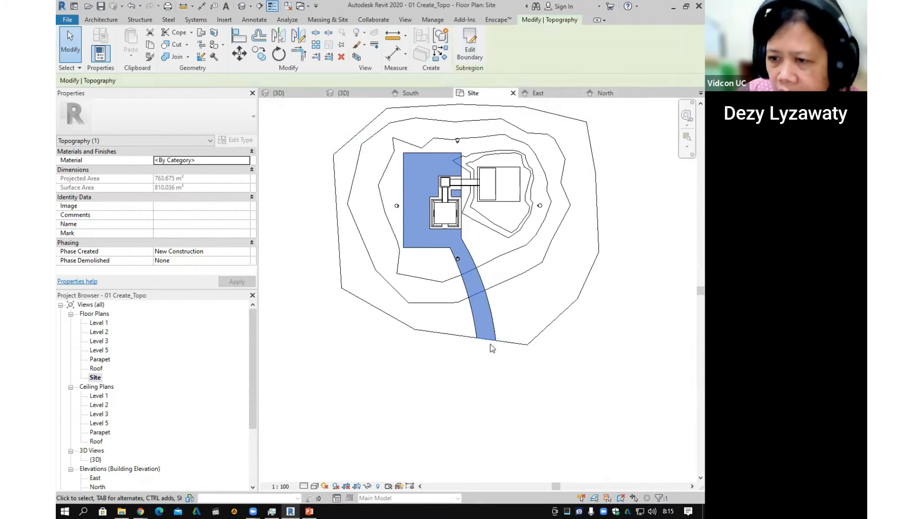
left_click(629, 303)
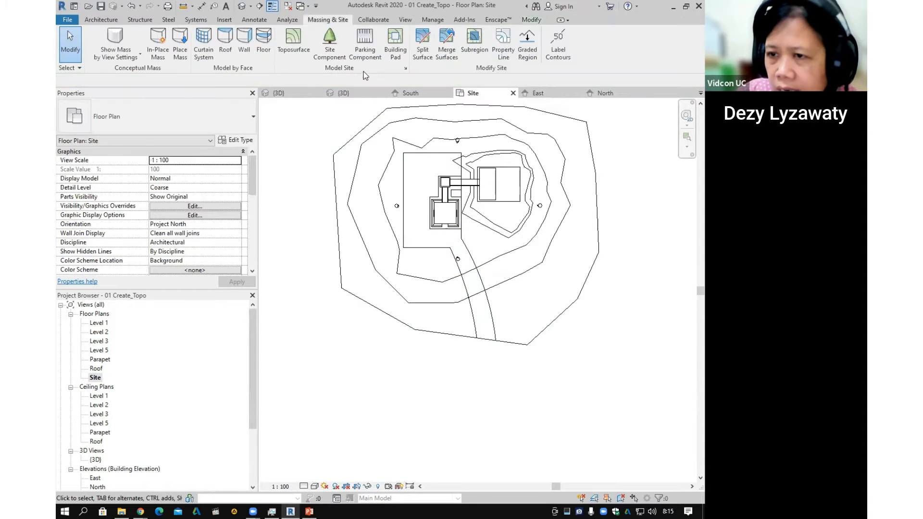
In the 3D view, assign the Site - Grass material to the subregion.
left_click(243, 5)
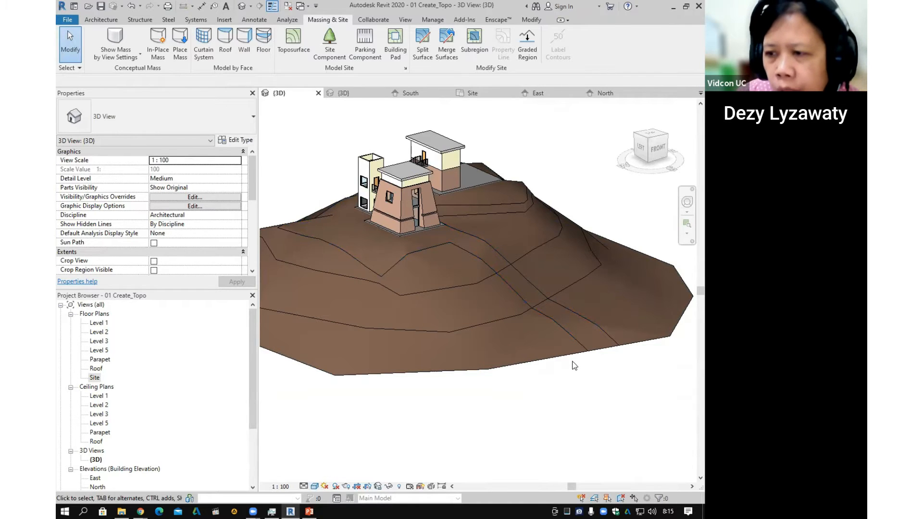
left_click(594, 351)
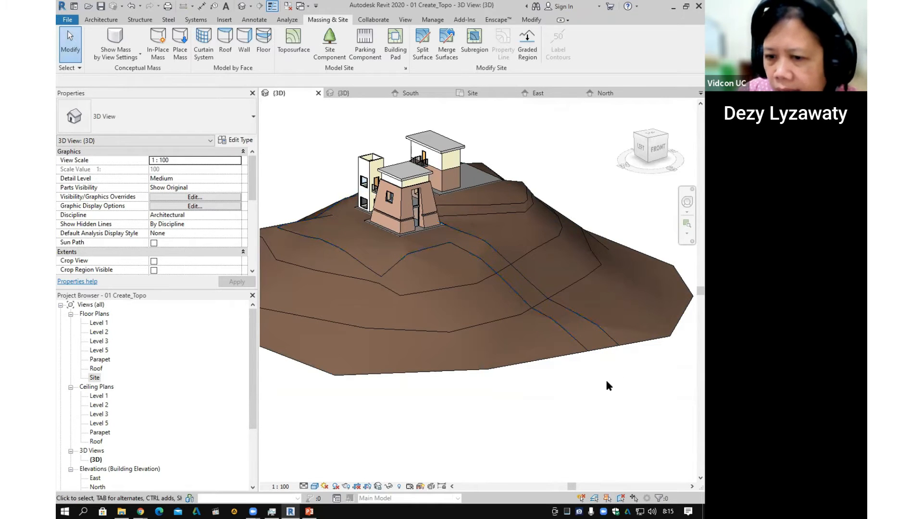
left_click(596, 356)
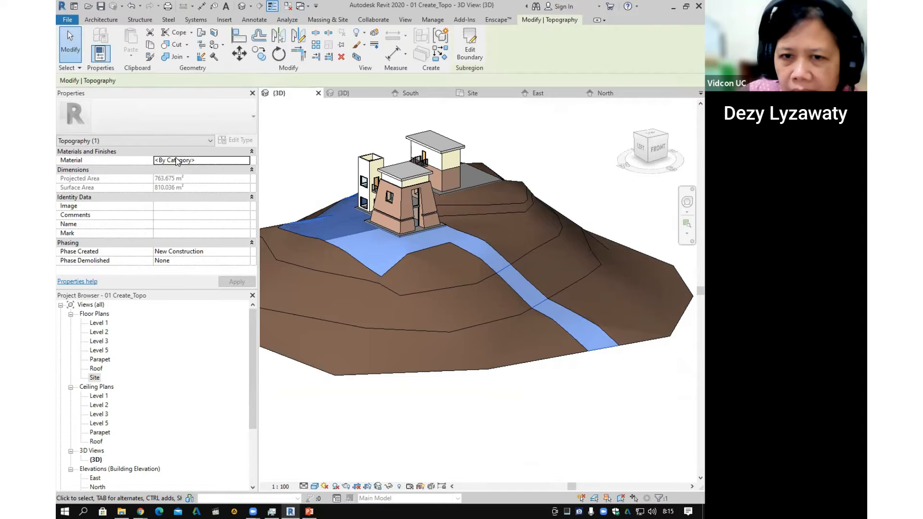
left_click(245, 161)
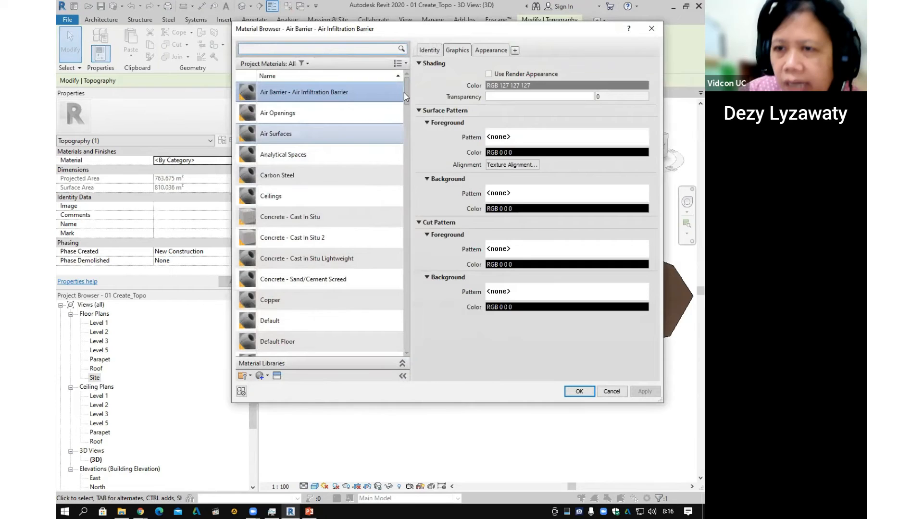
left_click_drag(409, 94, 396, 335)
scroll(357, 256, "up", 3)
scroll(358, 250, "up", 6)
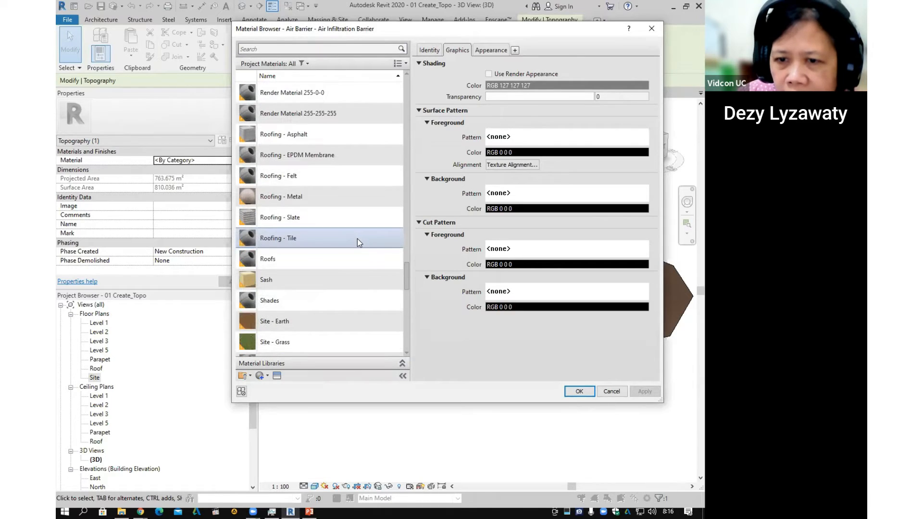
scroll(357, 238, "down", 3)
left_click(284, 230)
left_click(284, 229)
key("ctrl")
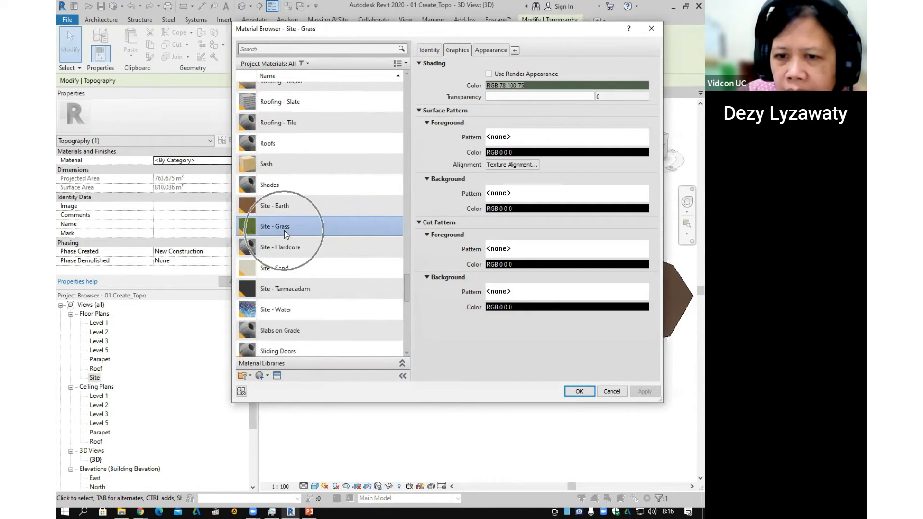
left_click(589, 393)
left_click(598, 390)
middle_click_drag(432, 286, 588, 359, "shift")
middle_click_drag(304, 250, 350, 93, "shift")
mouse_move(471, 144)
middle_mouse_down("shift")
mouse_move(466, 303)
mouse_move(489, 314)
mouse_move(509, 270)
mouse_move(434, 155)
mouse_move(434, 124)
mouse_move(433, 213)
mouse_move(515, 329)
mouse_move(417, 336)
mouse_move(437, 282)
mouse_move(447, 281)
middle_mouse_up("shift")
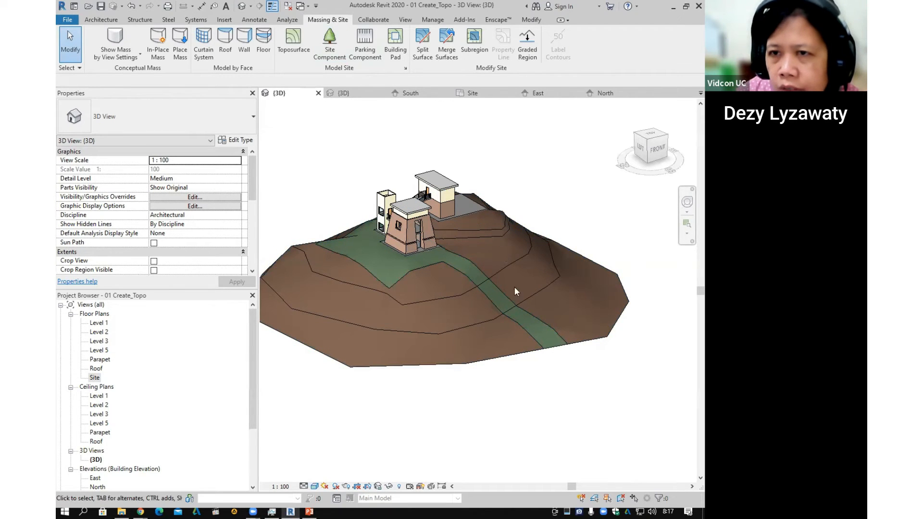
Start placing a site component and browse the RVT 2020 Libraries folder for families to load.
left_click(329, 50)
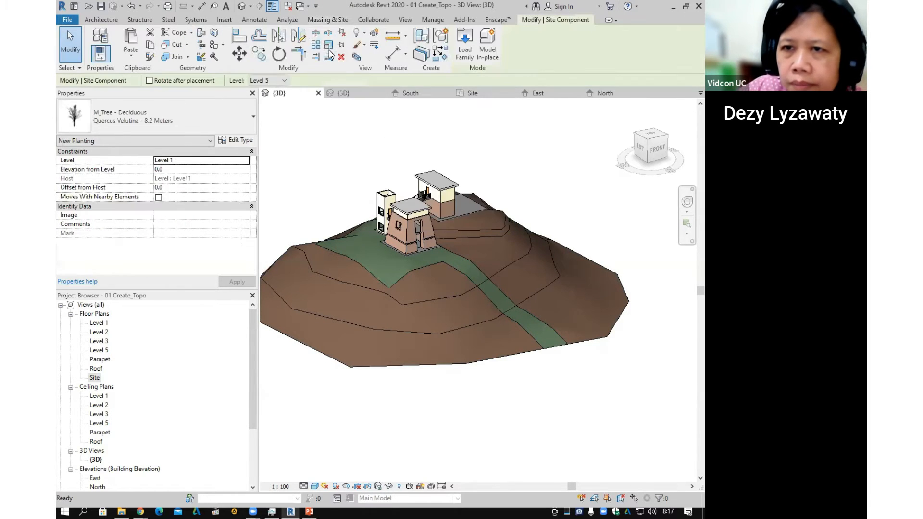
left_click(203, 109)
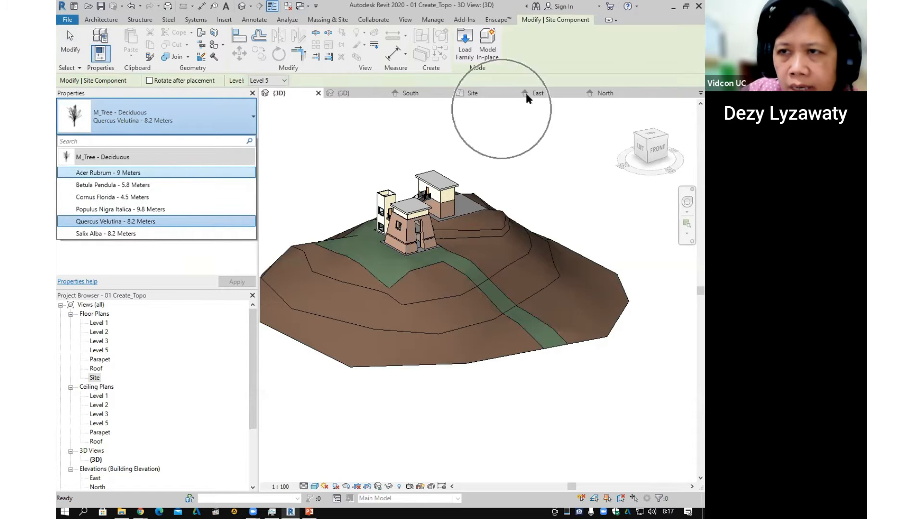
left_click(465, 55)
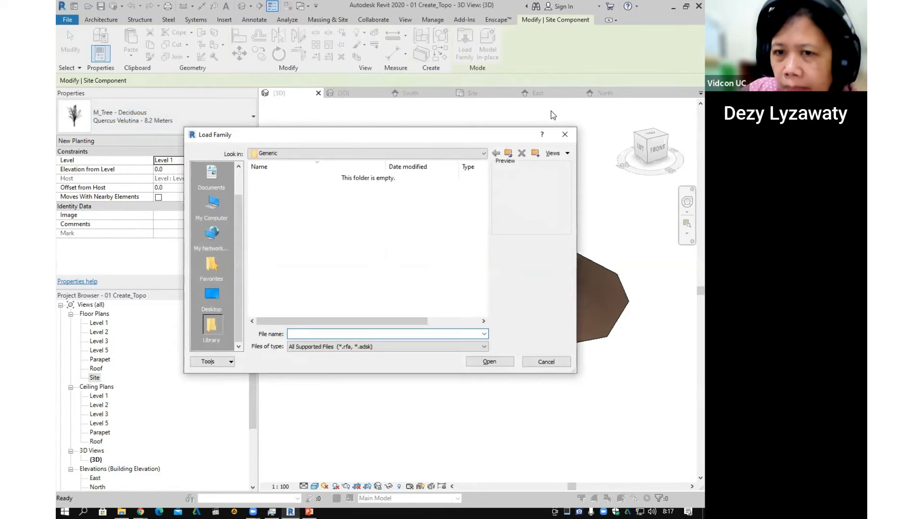
left_click(479, 153)
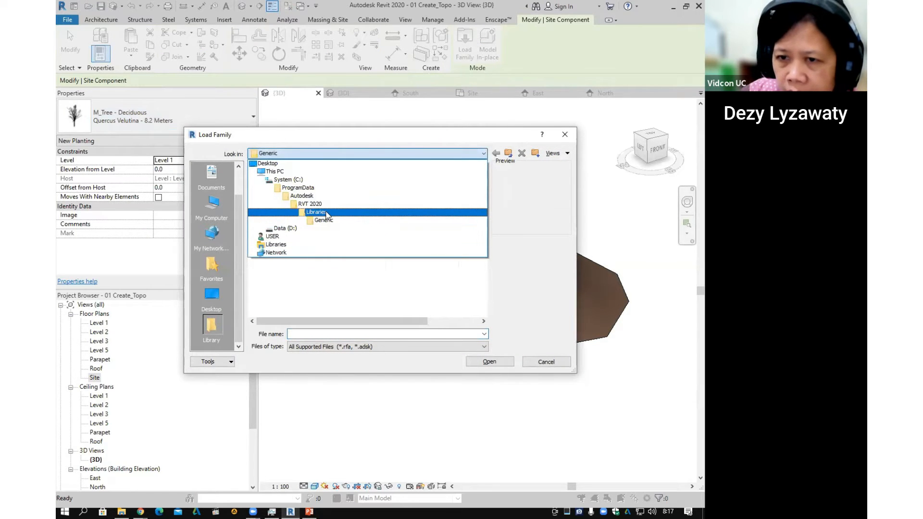
left_click(325, 213)
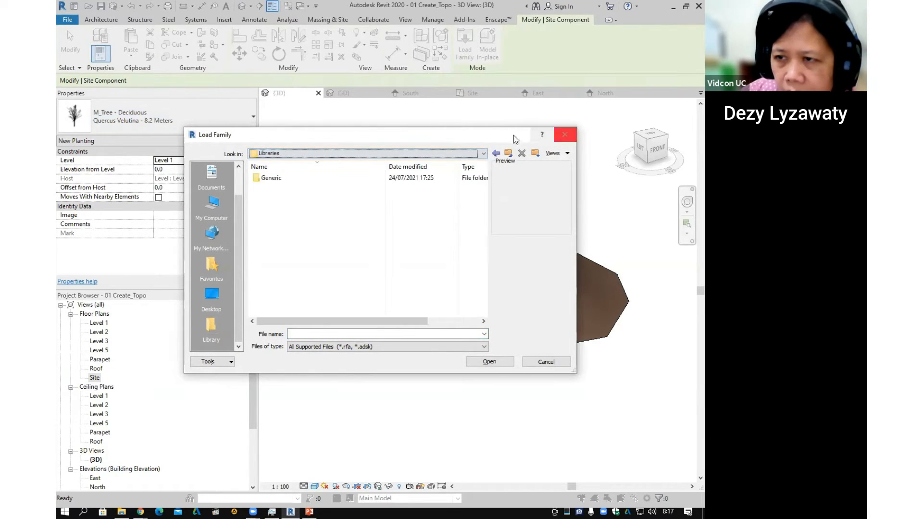
Browse from ProgramData through Autodesk and RAC 2016 to the US Metric library folder.
left_click(483, 154)
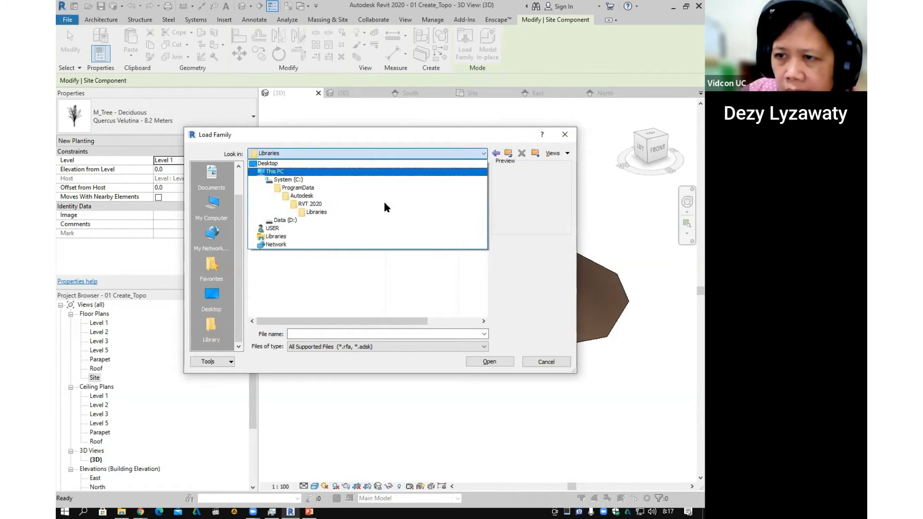
left_click(299, 187)
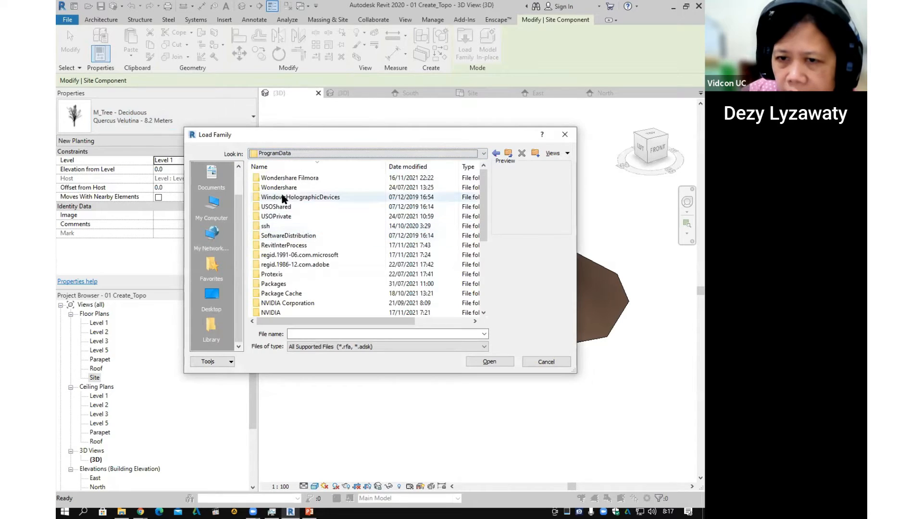
scroll(295, 249, "down", 3)
scroll(294, 249, "down", 2)
double_click(284, 264)
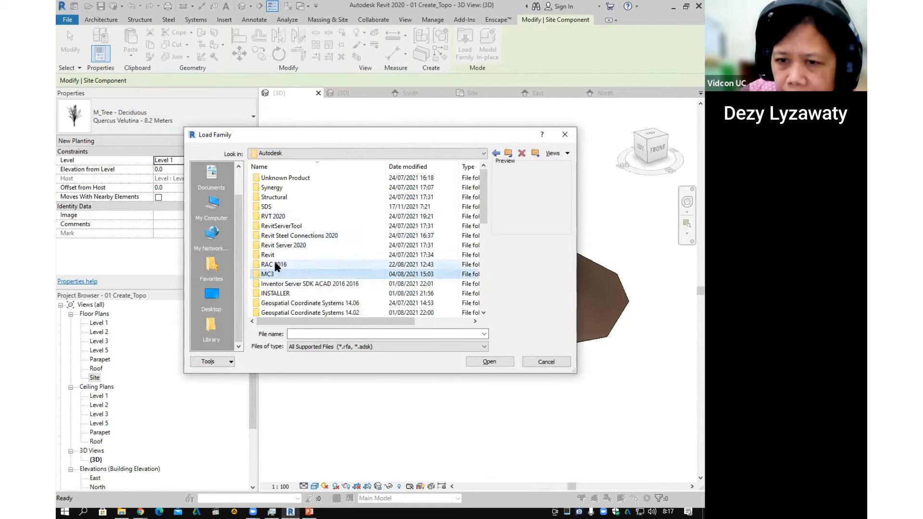
double_click(274, 264)
double_click(272, 206)
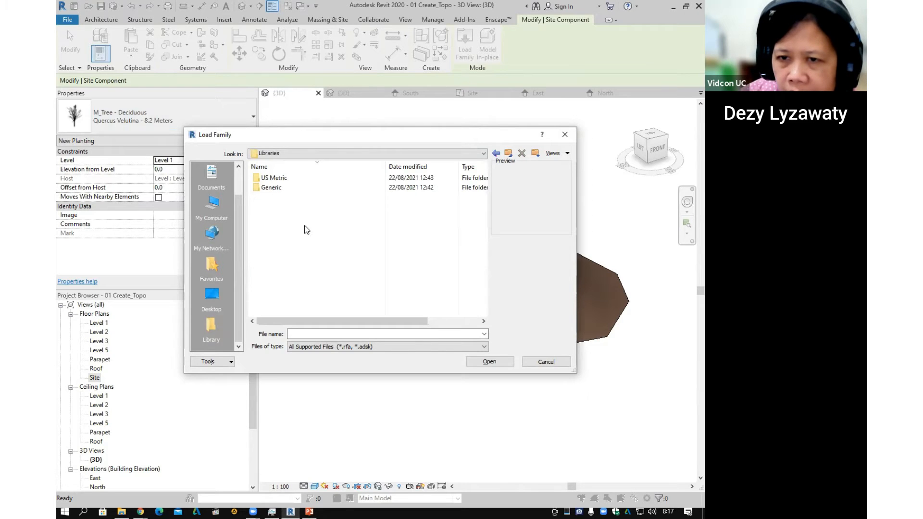
left_click(281, 178)
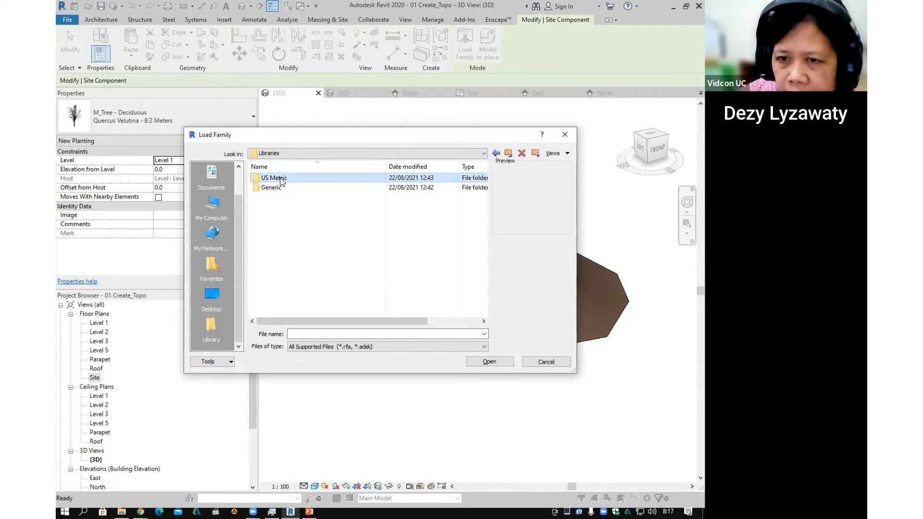
left_click(281, 179)
left_click(302, 179)
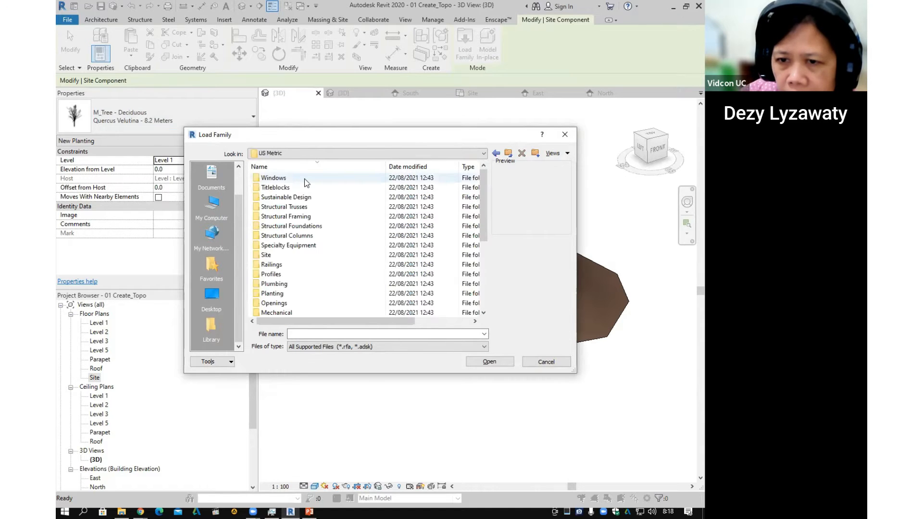
Preview the parking families in the library's Site > Parking folder and load M_Parking Space into the project.
double_click(276, 258)
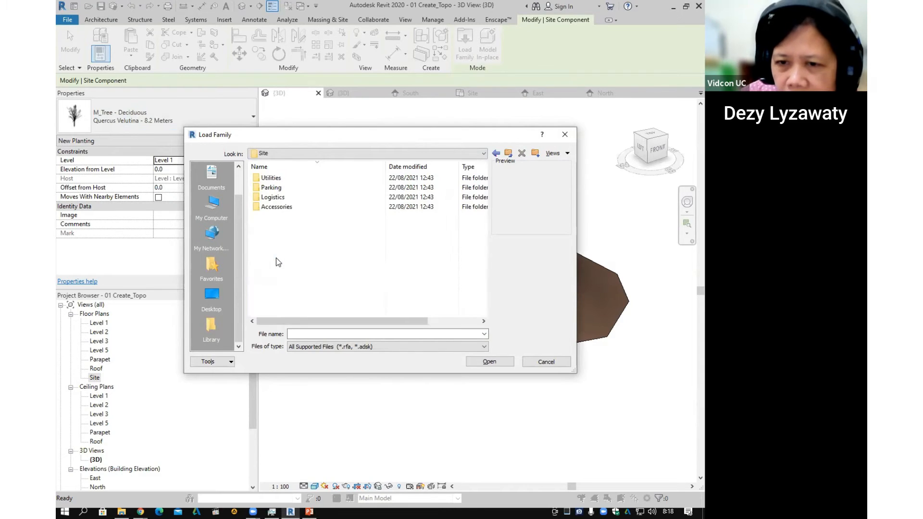
double_click(272, 188)
left_click(278, 179)
left_click(298, 274)
left_click(309, 255)
left_click(299, 236)
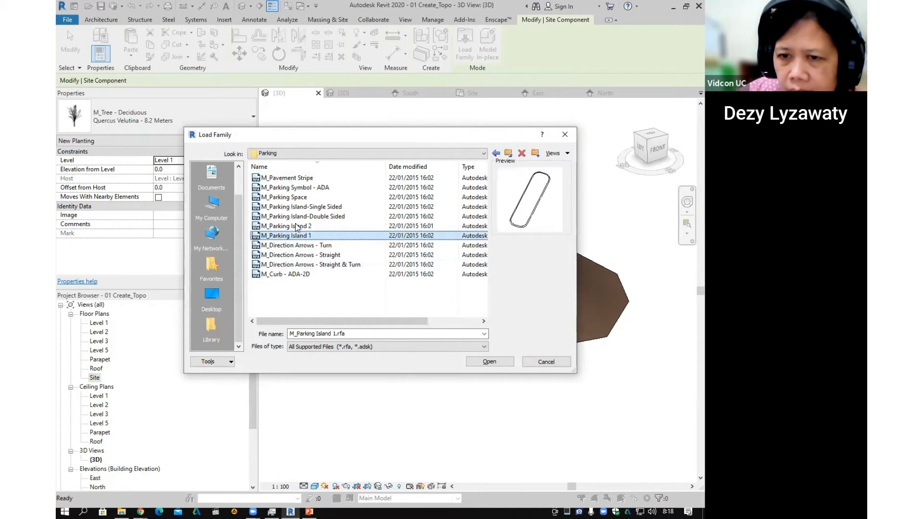
left_click(295, 217)
left_click(300, 197)
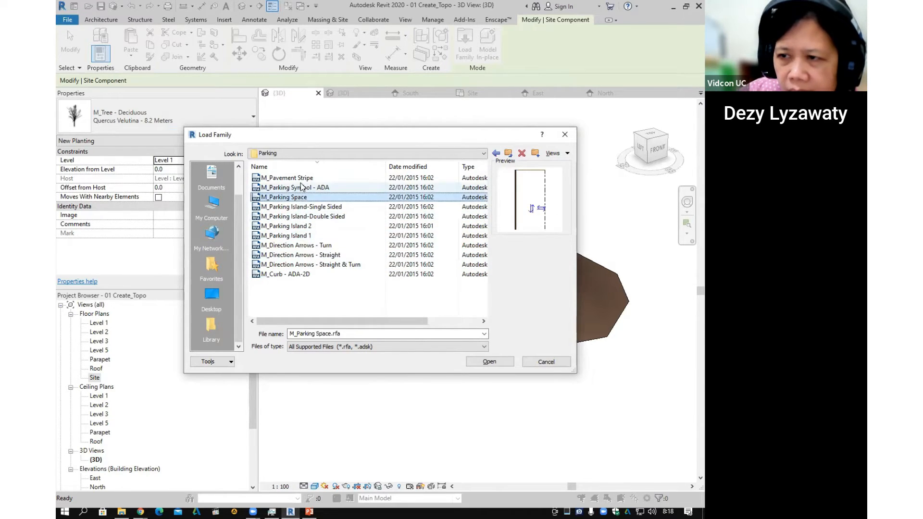
left_click(303, 187)
left_click(305, 197)
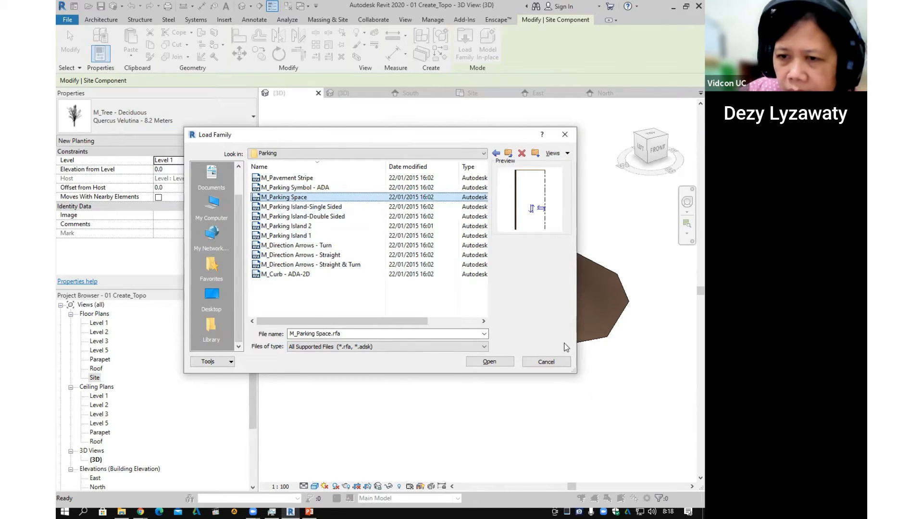
left_click(495, 362)
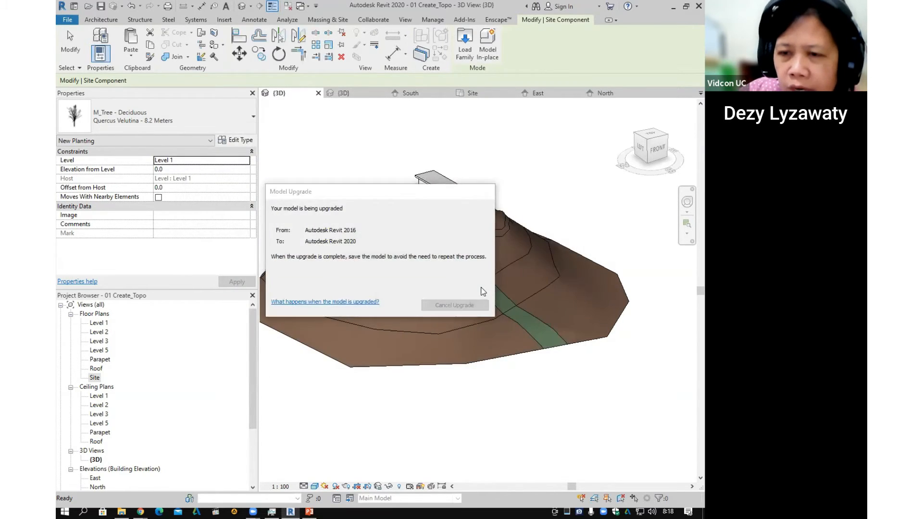
left_click(346, 226)
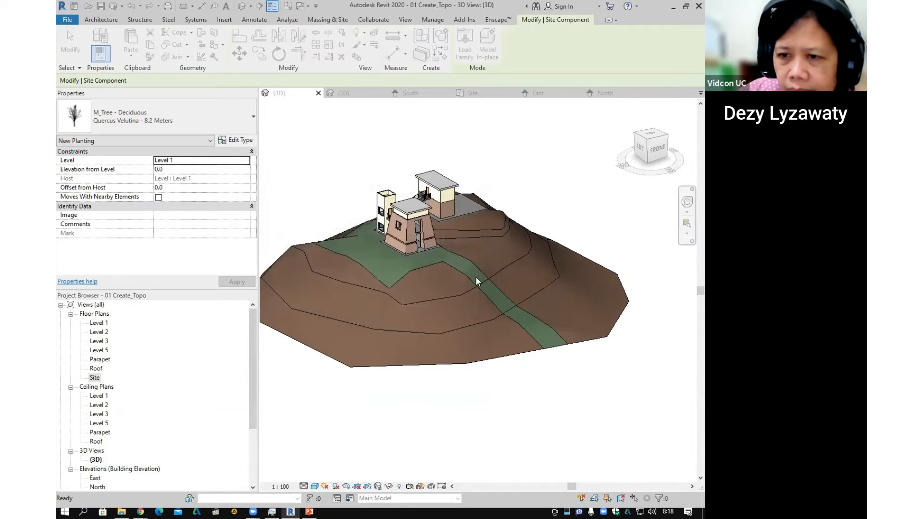
left_click(420, 284)
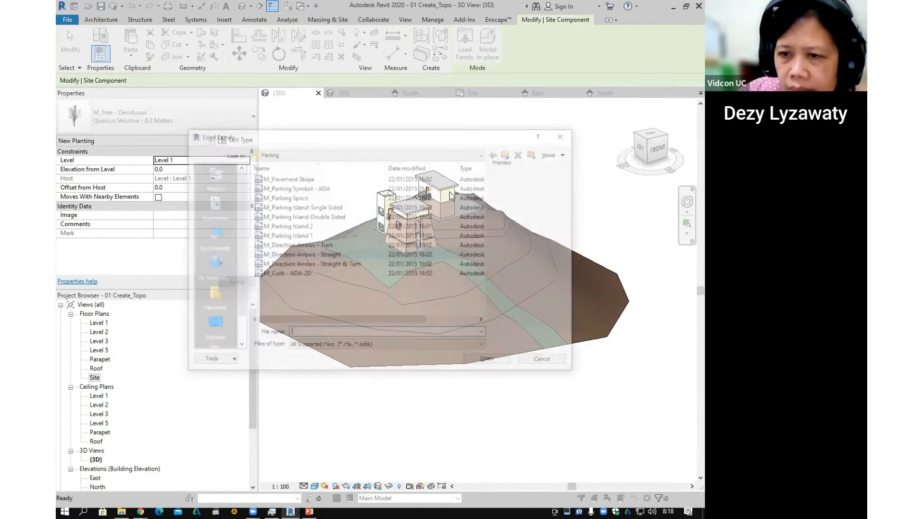
Leave family loading and site component placement, and open the Site floor plan.
left_click(573, 135)
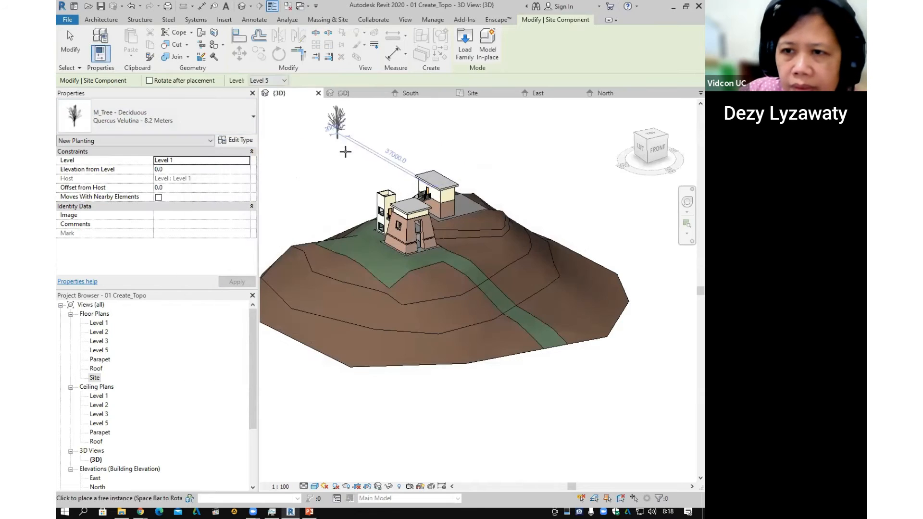
key("Escape")
left_click(97, 377)
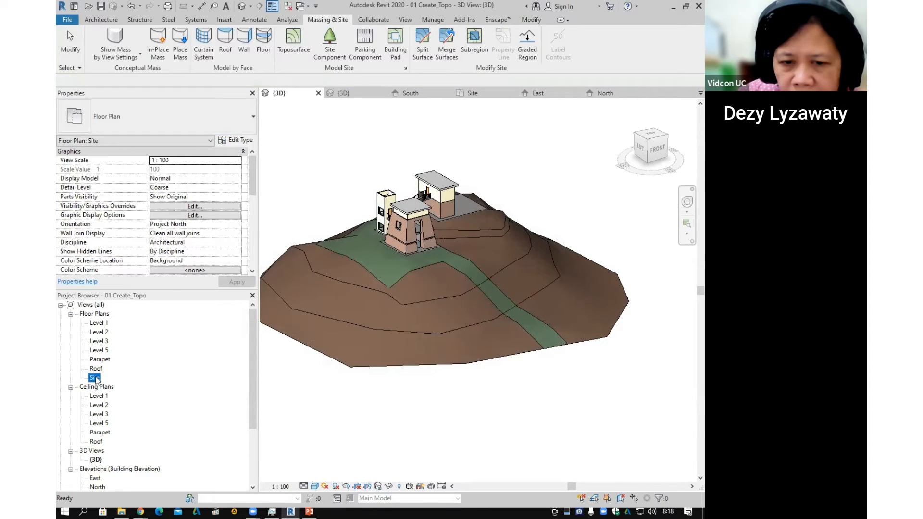
double_click(96, 378)
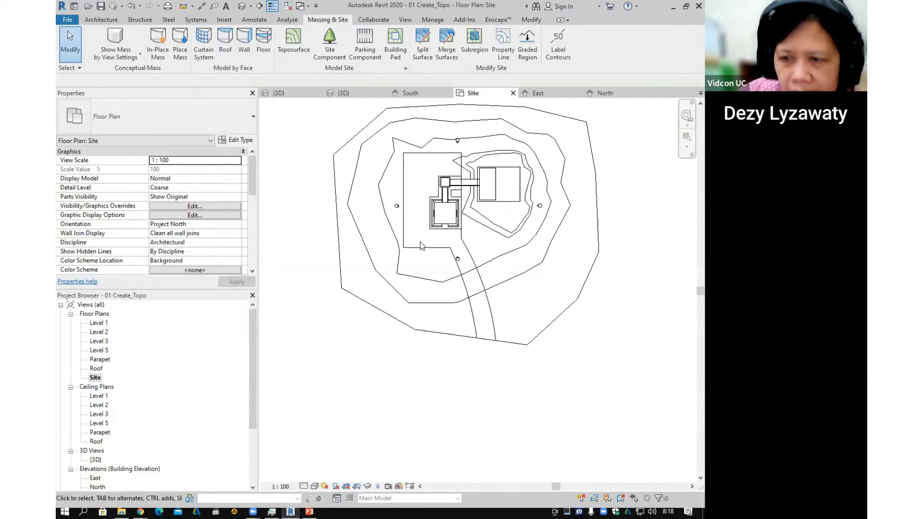
Load the M_Parking Space family again, overwriting the existing version and its parameter values.
left_click(225, 20)
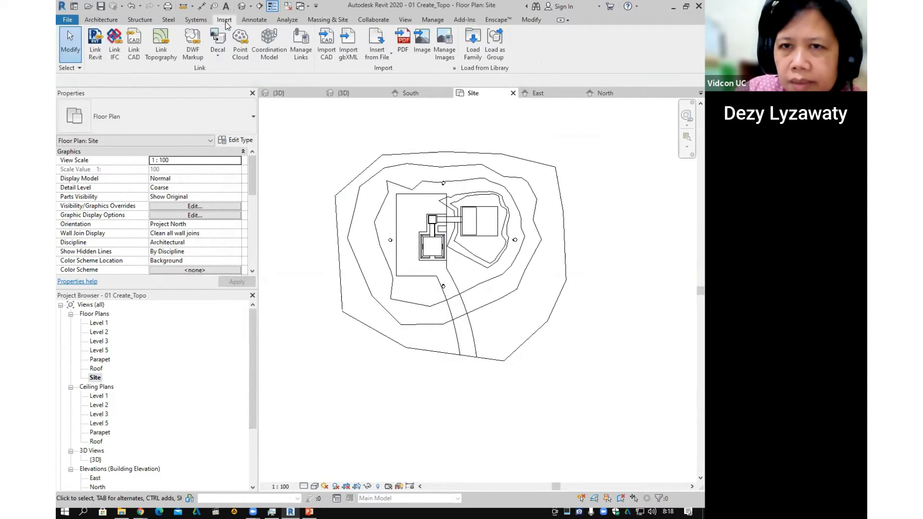
left_click(471, 53)
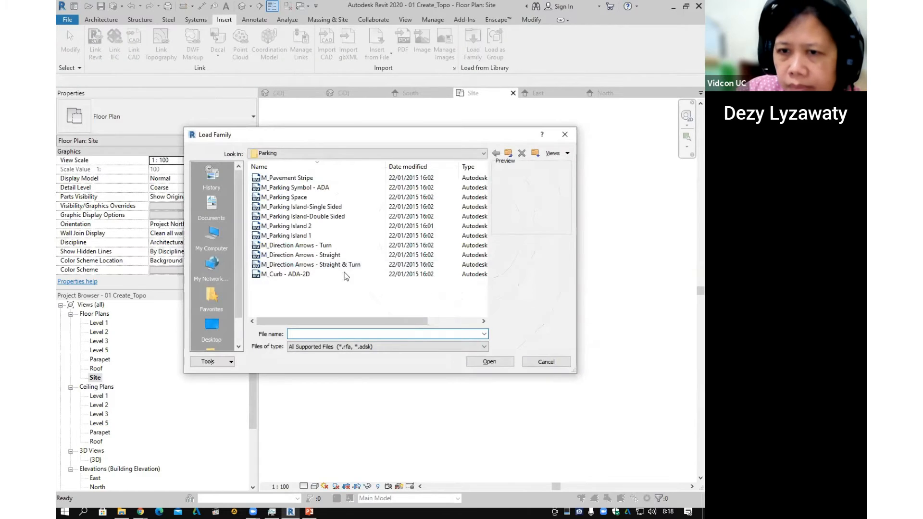
left_click(301, 198)
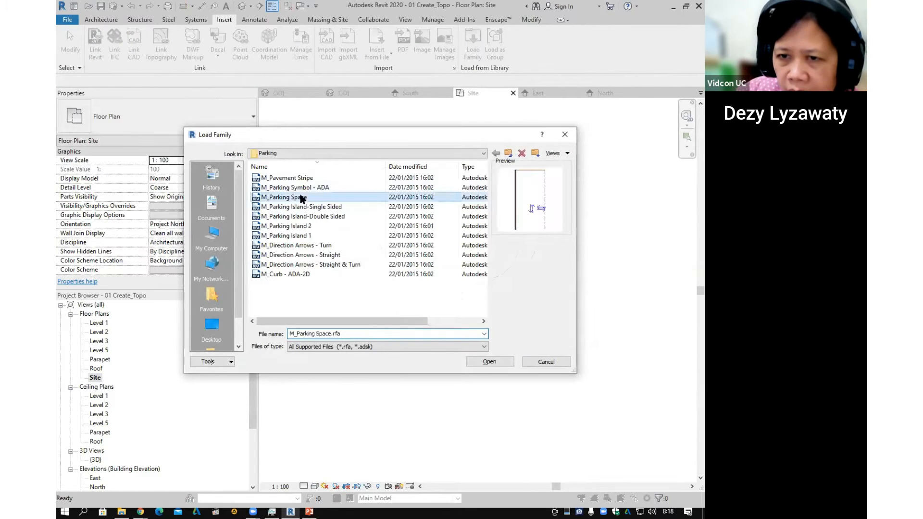
left_click(508, 365)
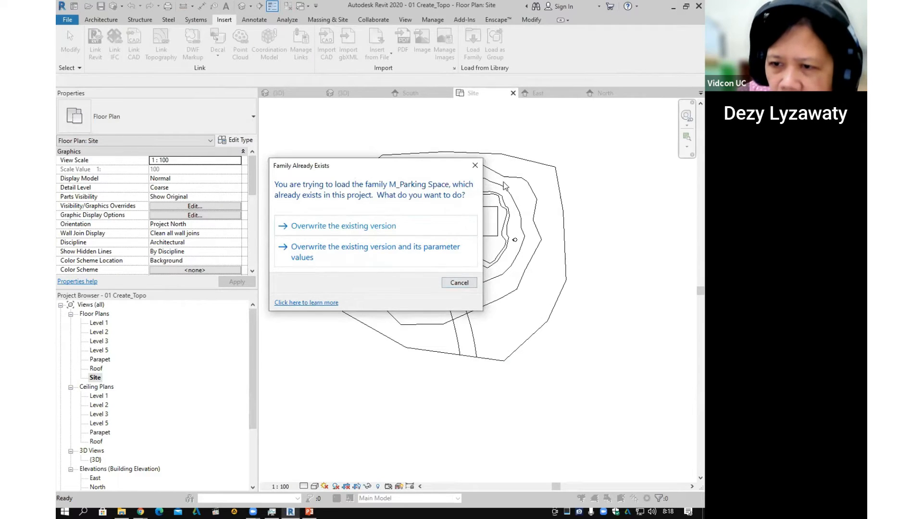
left_click(379, 251)
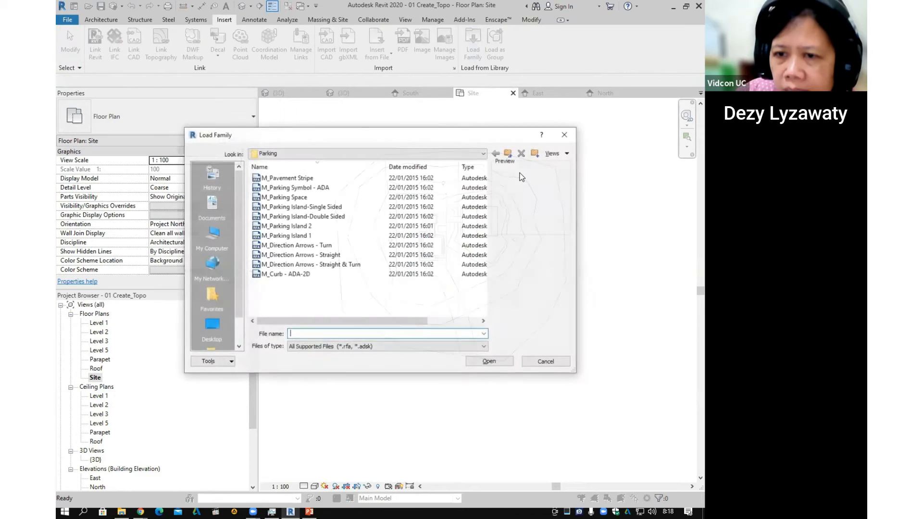
Load the M_Park Bench family from the Site library's Accessories folder.
left_click(511, 152)
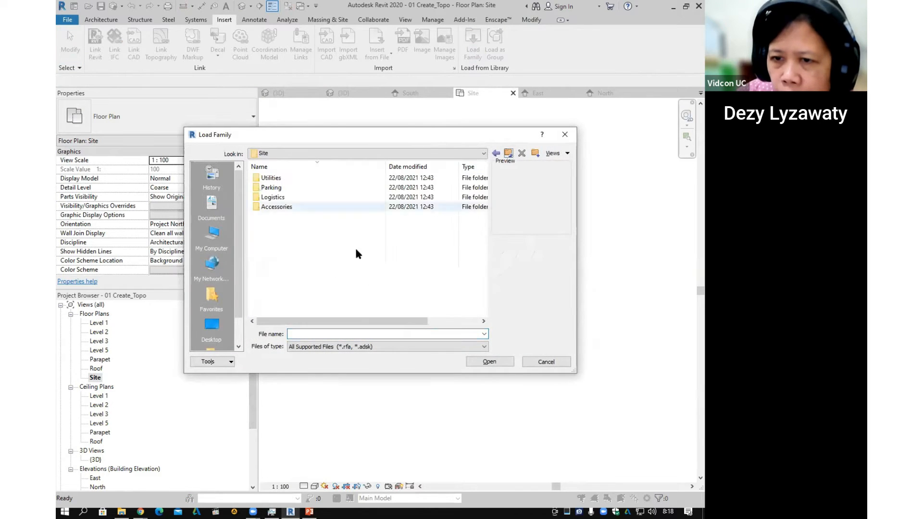
double_click(274, 207)
left_click(282, 180)
left_click(282, 188)
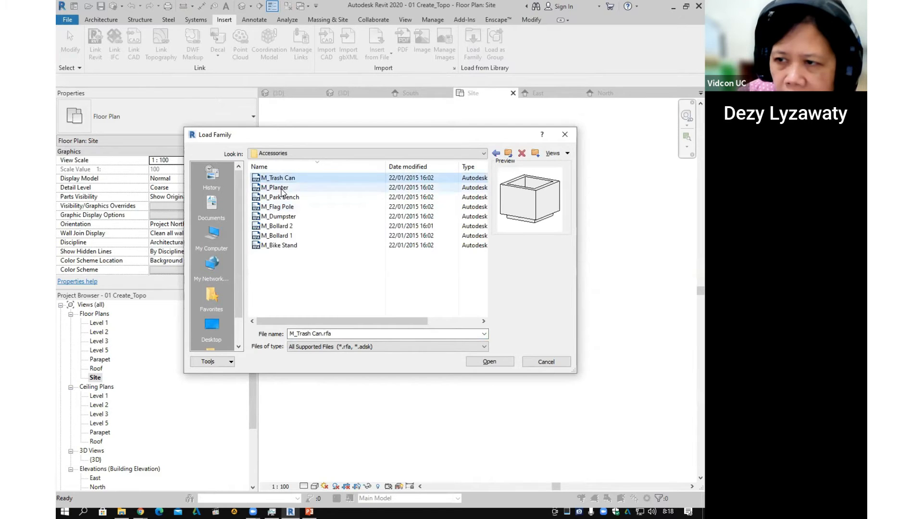
left_click(282, 182)
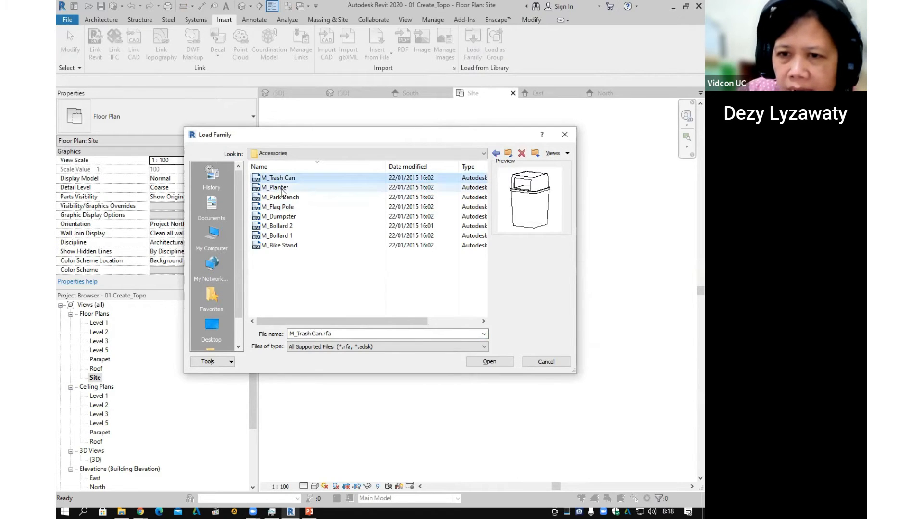
left_click(282, 187)
left_click(284, 197)
left_click(287, 198)
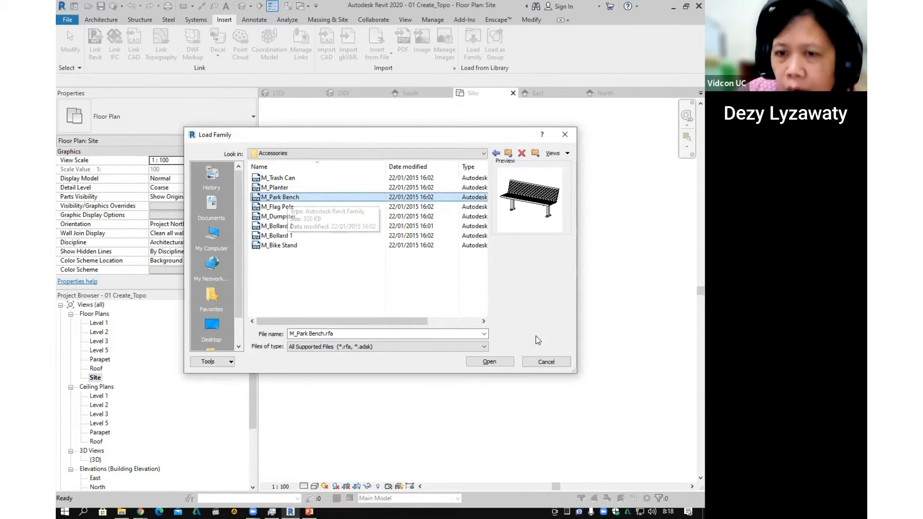
left_click(496, 363)
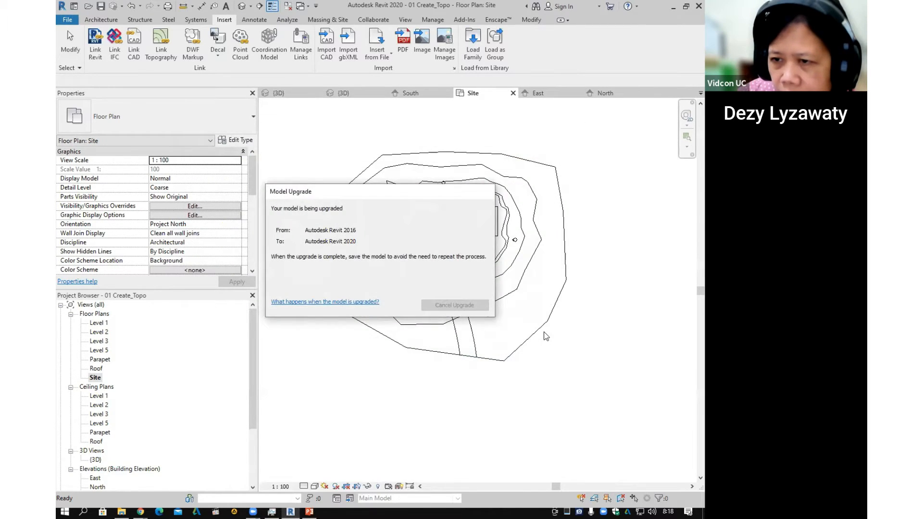
Preview the other accessory families and load M_Trash Can from the same Accessories folder.
left_click(473, 46)
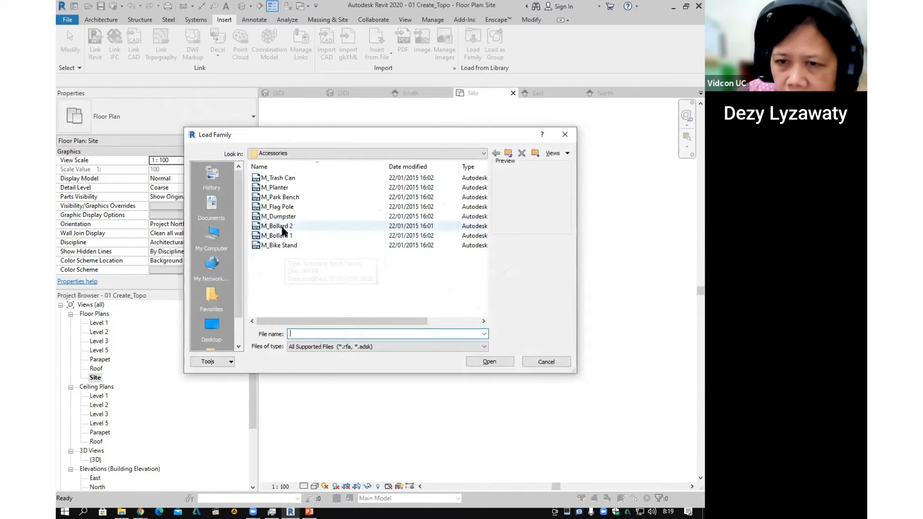
left_click(285, 188)
left_click(284, 198)
left_click(284, 207)
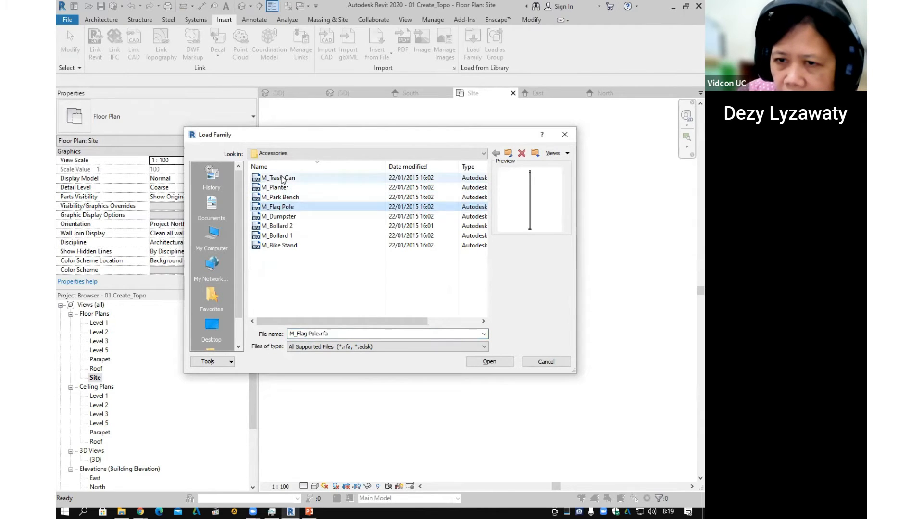
left_click(283, 179)
left_click(281, 236)
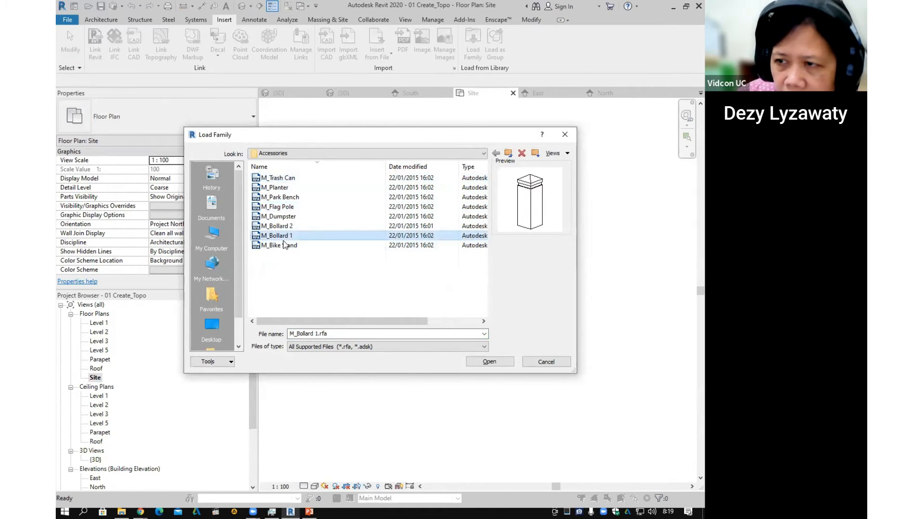
left_click(281, 246)
left_click(282, 178)
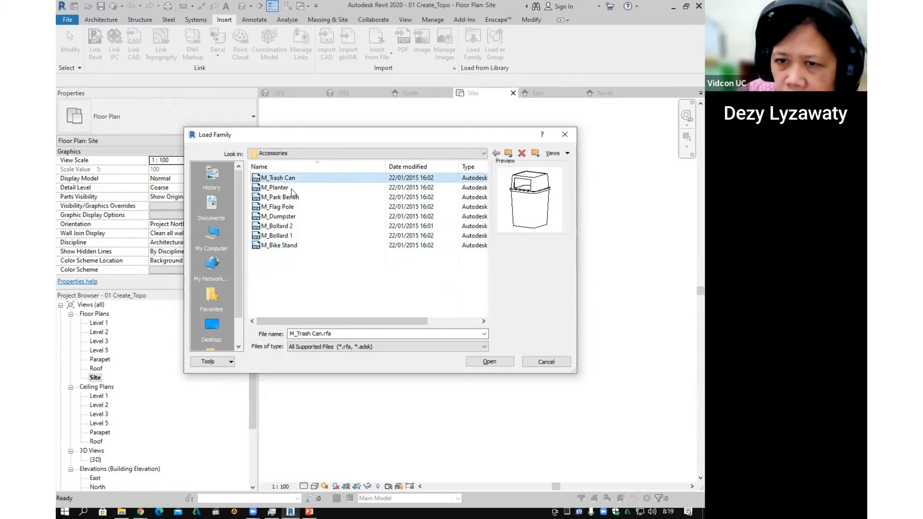
left_click(490, 361)
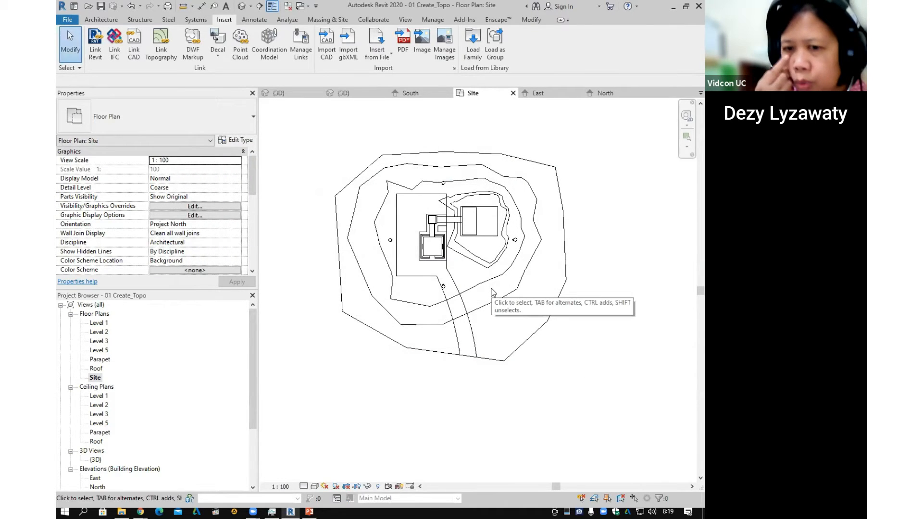
Start placing a site component and go up to the US Metric library folder to load another family.
left_click(330, 22)
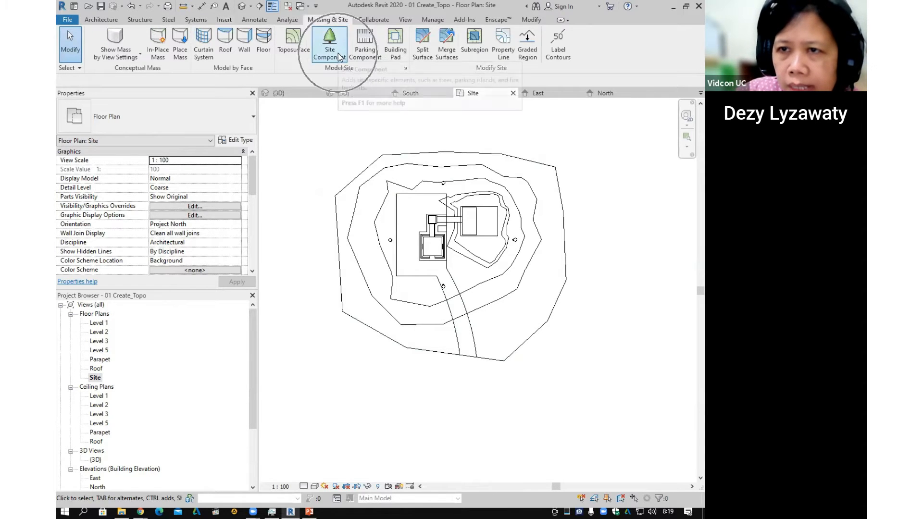
left_click(330, 45)
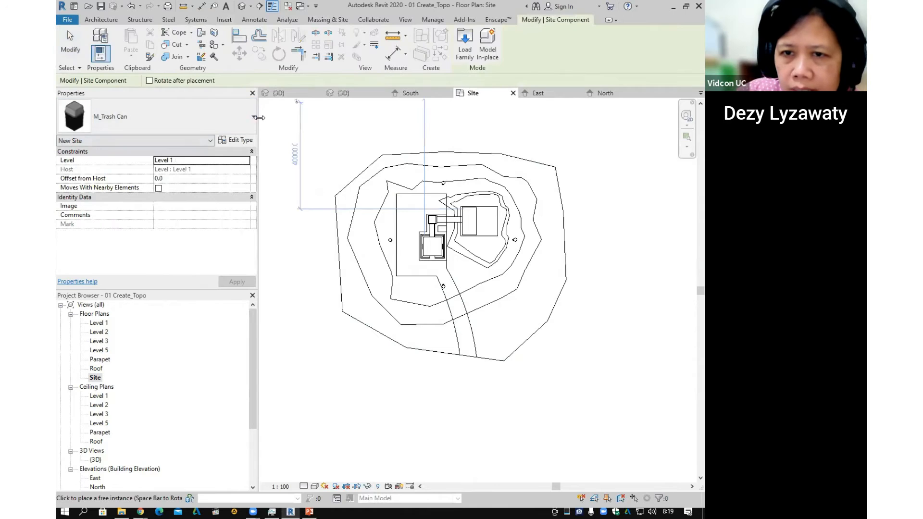
left_click(464, 52)
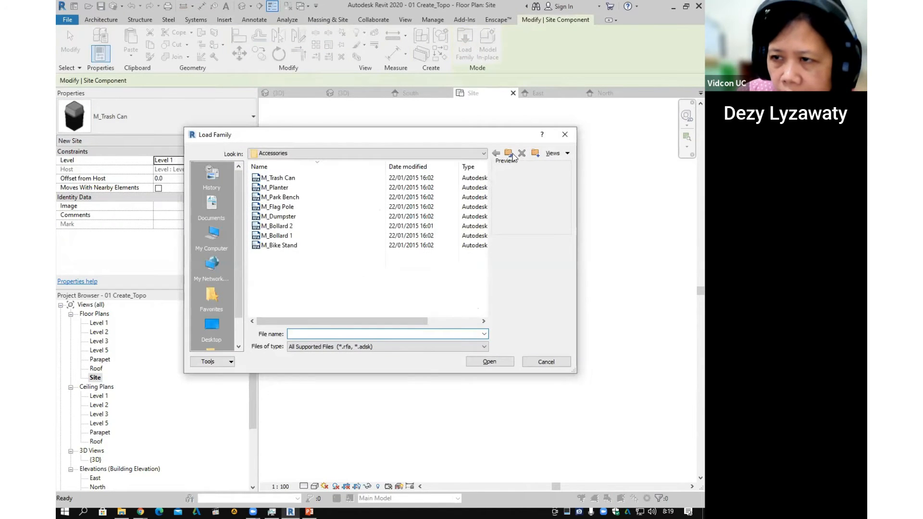
left_click(511, 155)
left_click(511, 155)
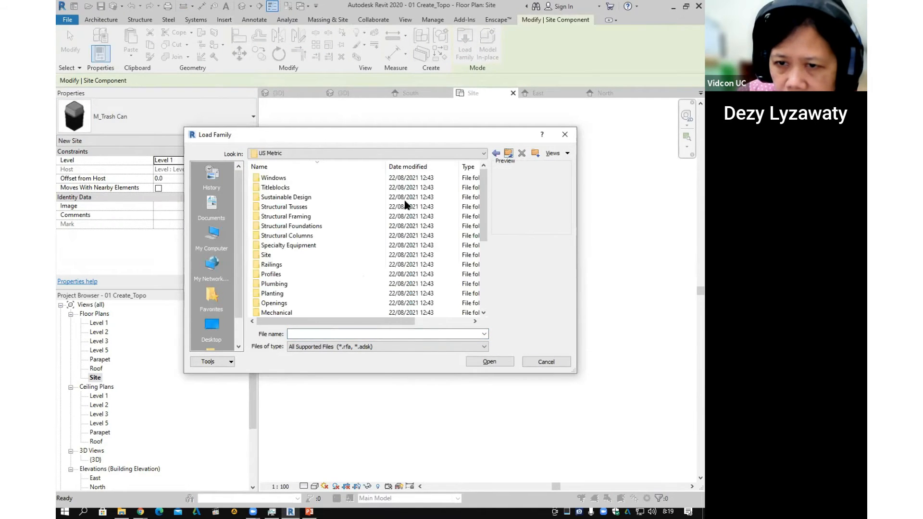
Check the entourage families available in the US Metric library's Entourage folder, then return to the US Metric folder.
scroll(279, 182, "down", 2)
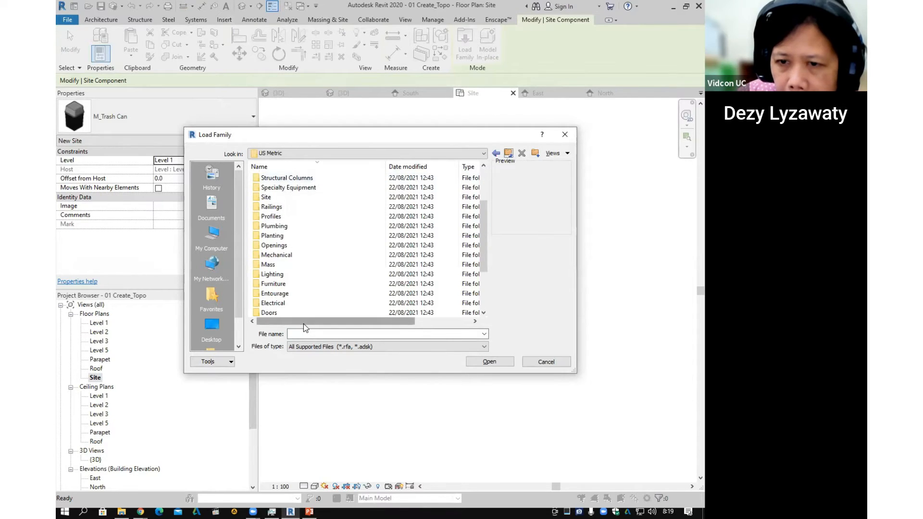
scroll(304, 322, "down", 3)
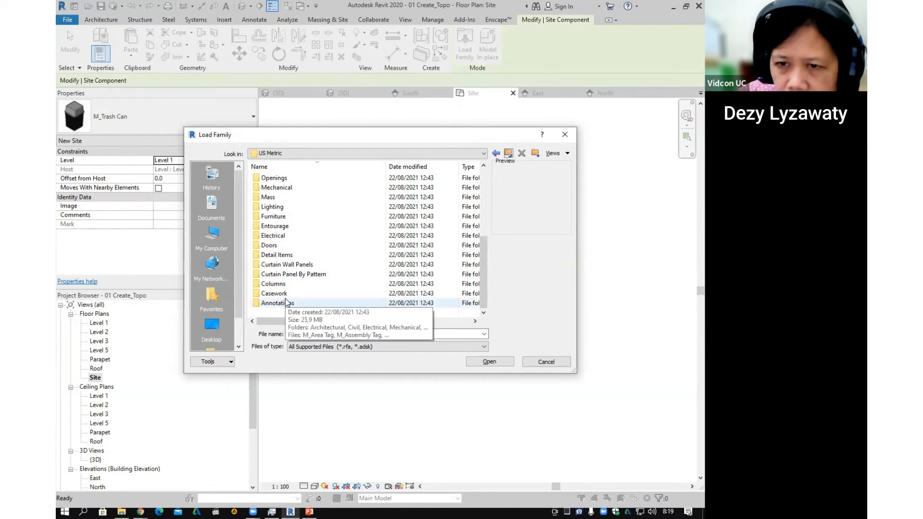
double_click(288, 226)
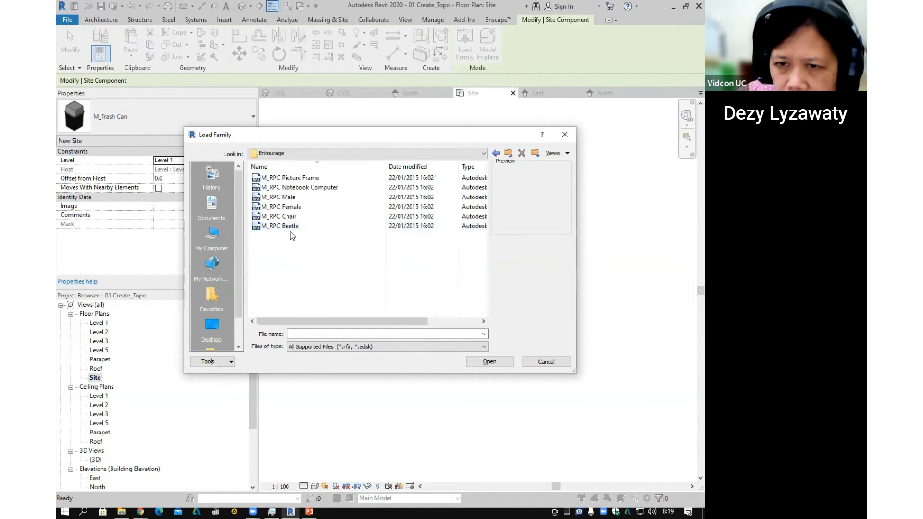
left_click(509, 152)
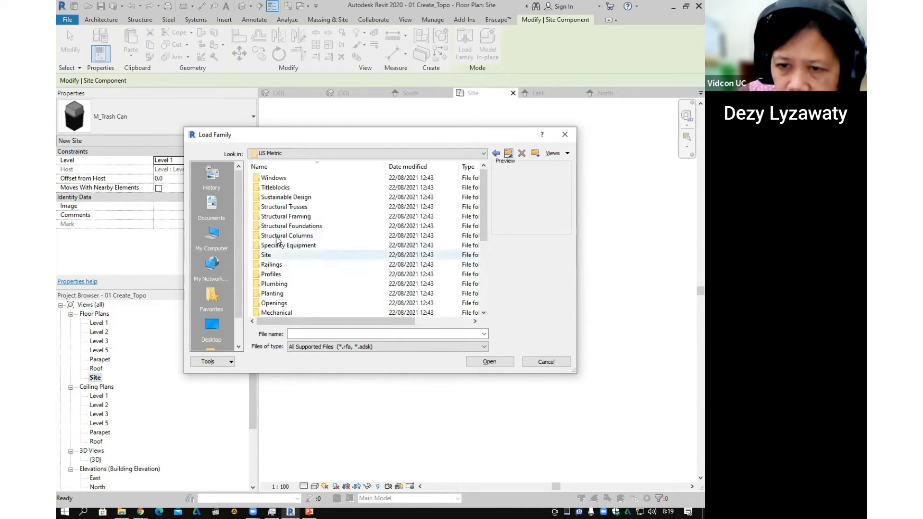
Load the M_RPC Tree - Tropical family from the US Metric library's Planting folder.
scroll(272, 179, "down", 1)
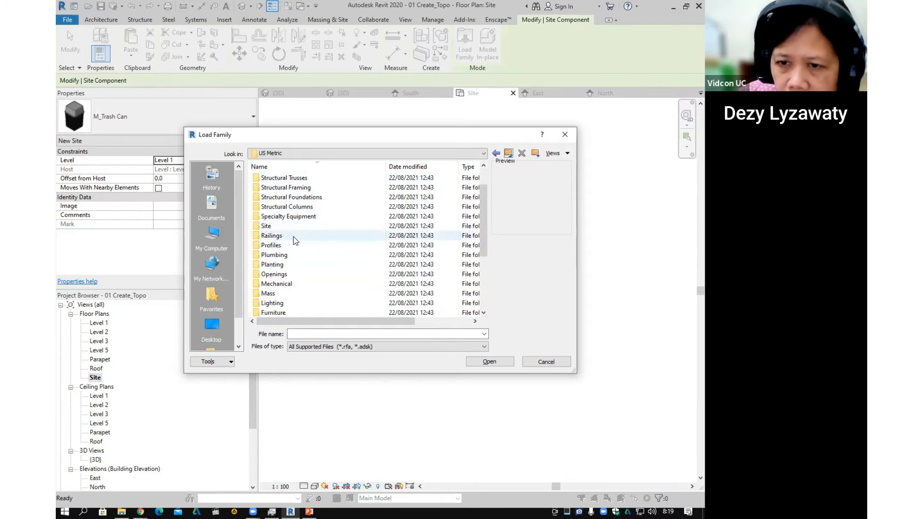
double_click(279, 269)
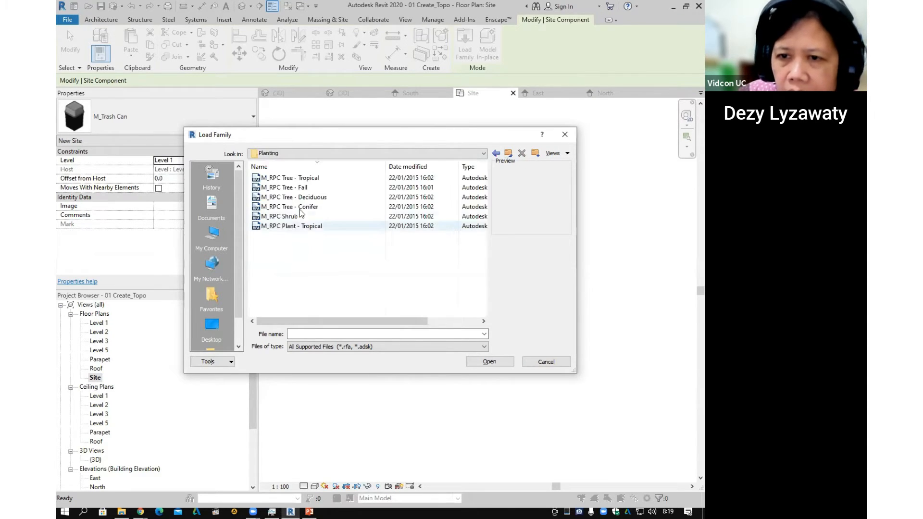
left_click(306, 179)
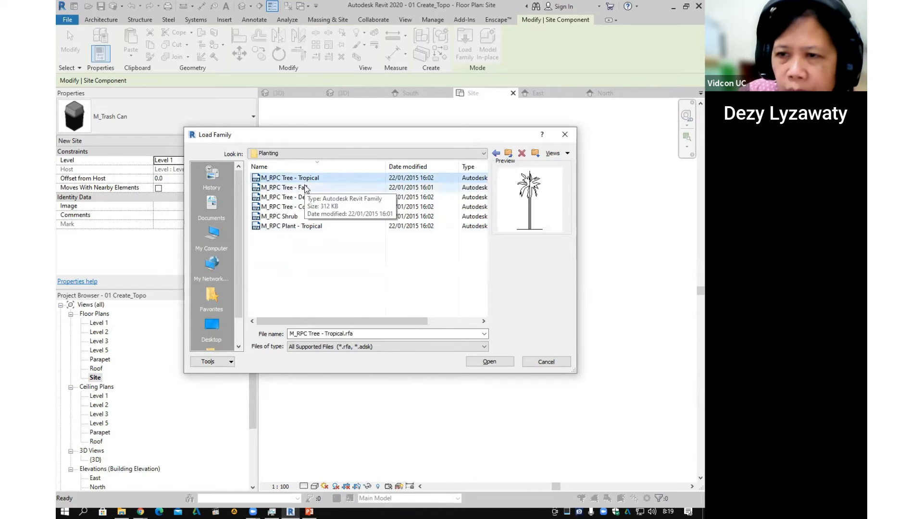
left_click(304, 188)
left_click(305, 177)
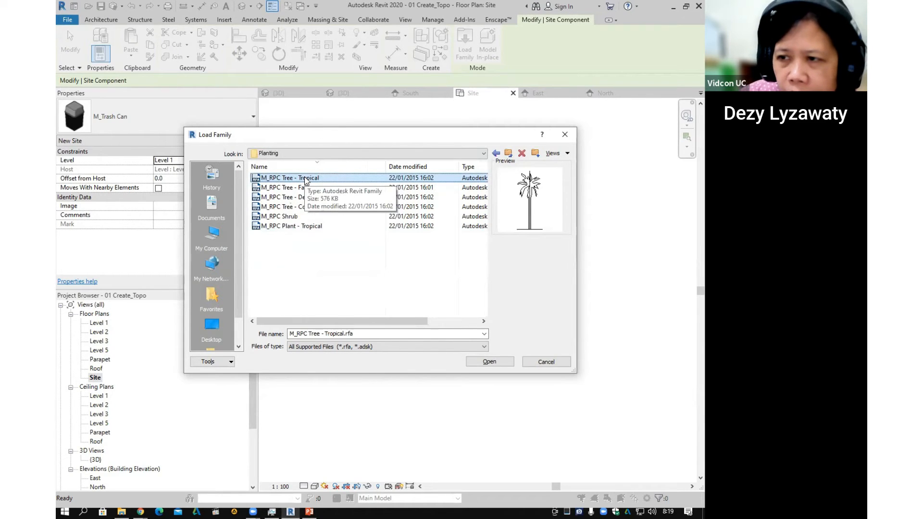
left_click(489, 362)
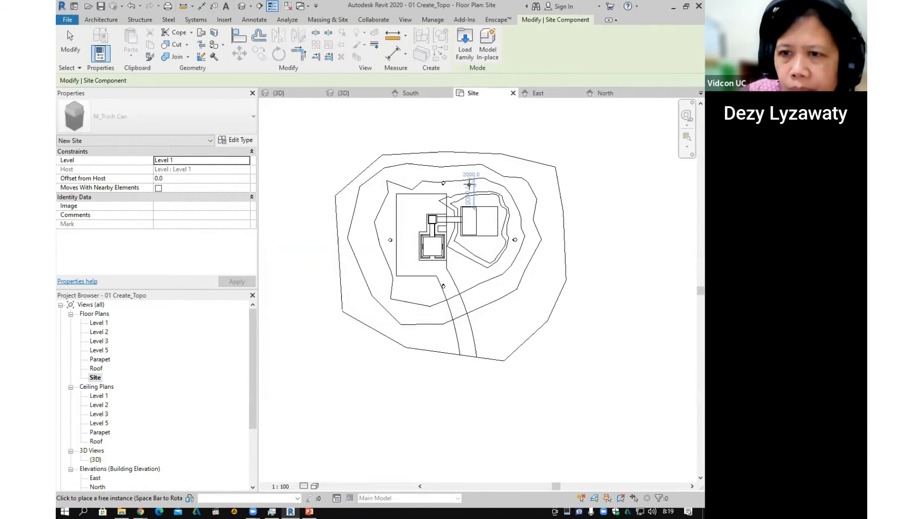
Preview the other planting families and load M_RPC Tree - Fall from the same Planting folder.
left_click(465, 57)
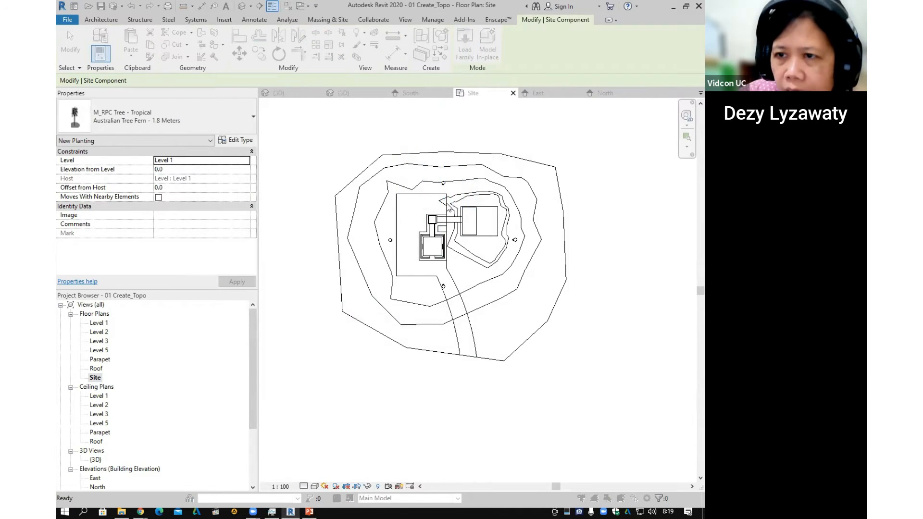
left_click(314, 209)
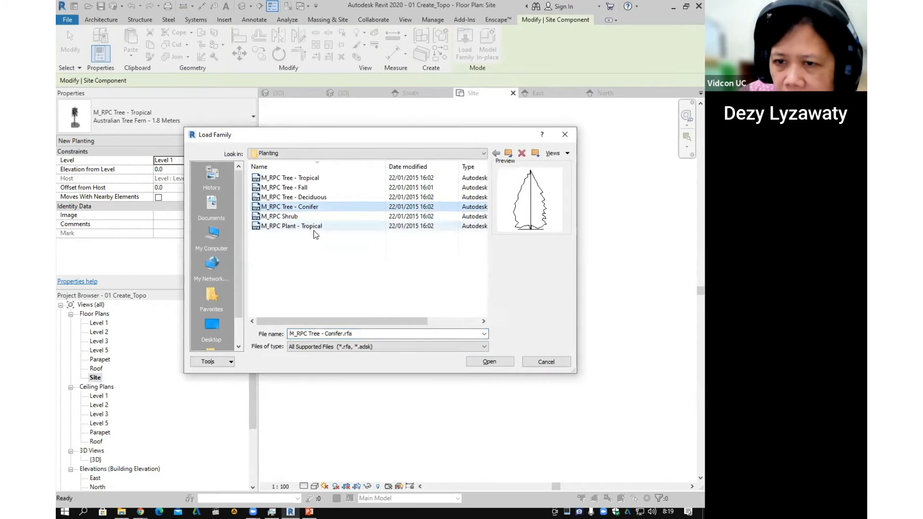
left_click(313, 227)
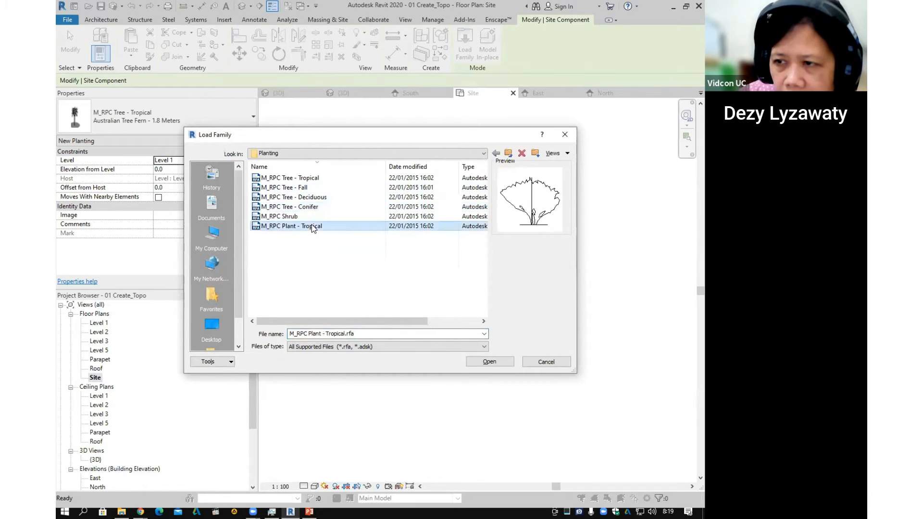
left_click(303, 188)
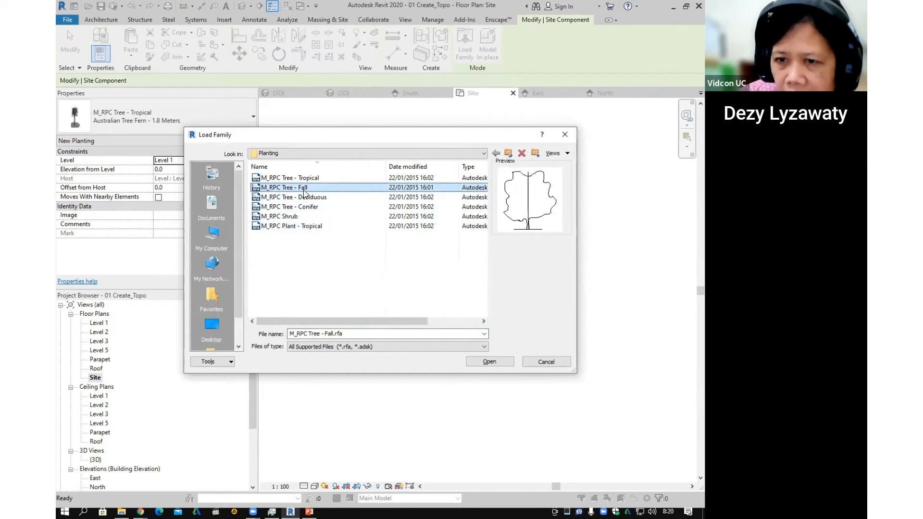
left_click(490, 362)
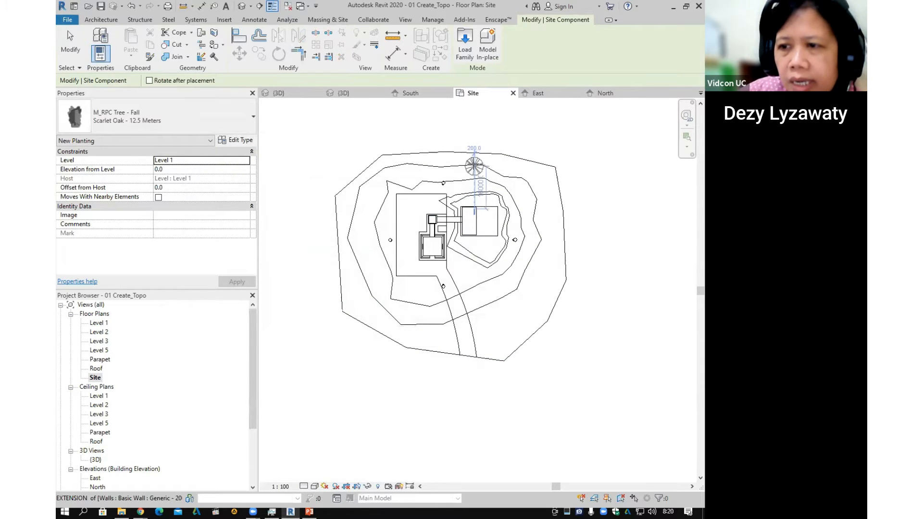
key("Escape")
key("Escape")
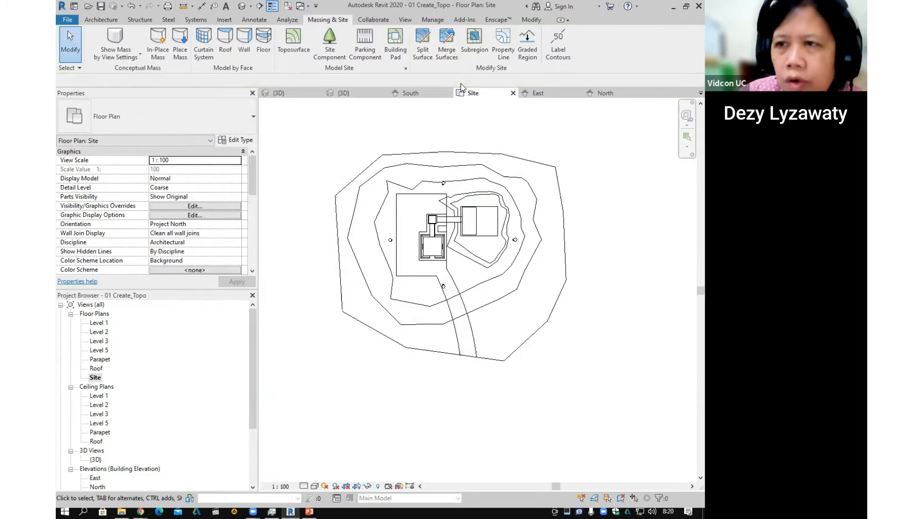
Start a site component and review the available types of the M_Park Bench, M_RPC Tree - Fall and M_RPC Tree - Tropical families.
left_click(329, 51)
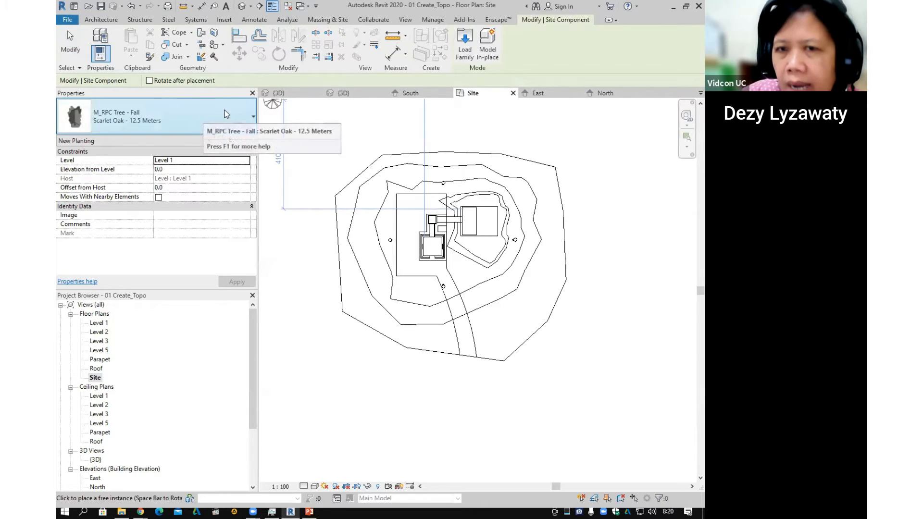
left_click(172, 106)
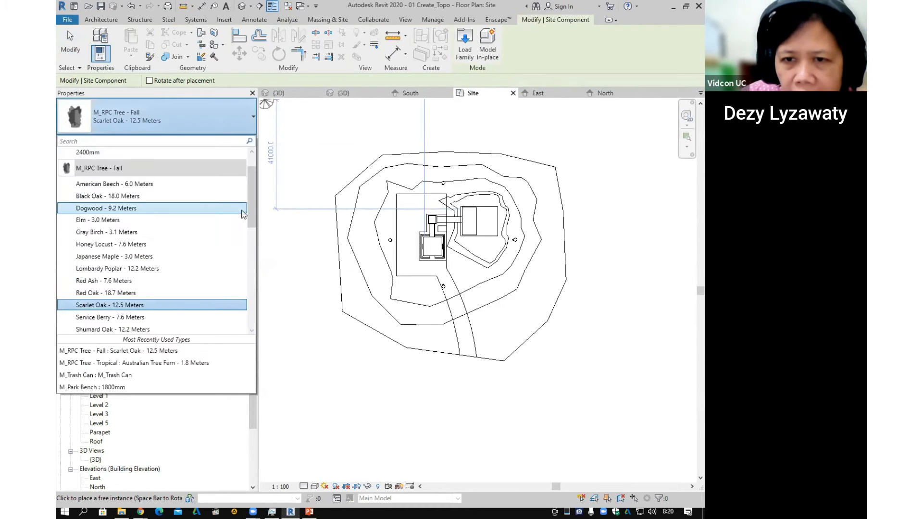
left_click_drag(249, 198, 225, 166)
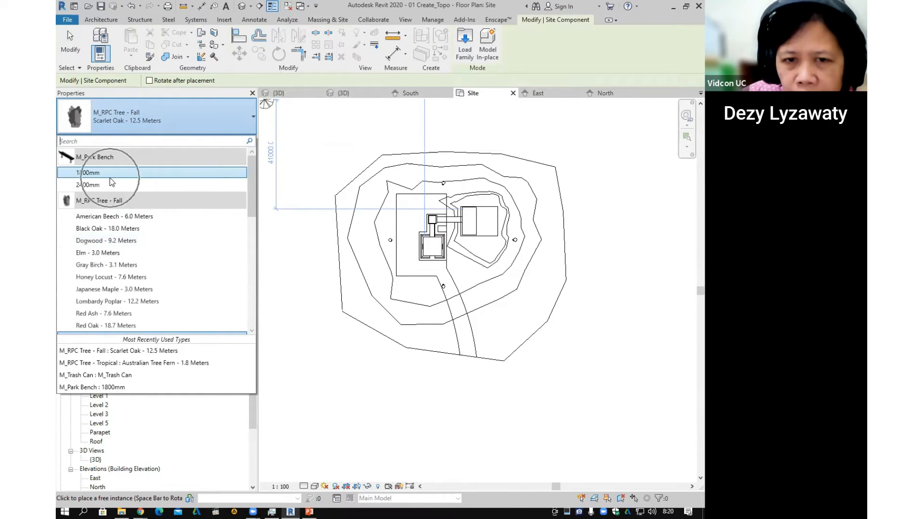
left_click_drag(253, 189, 253, 201)
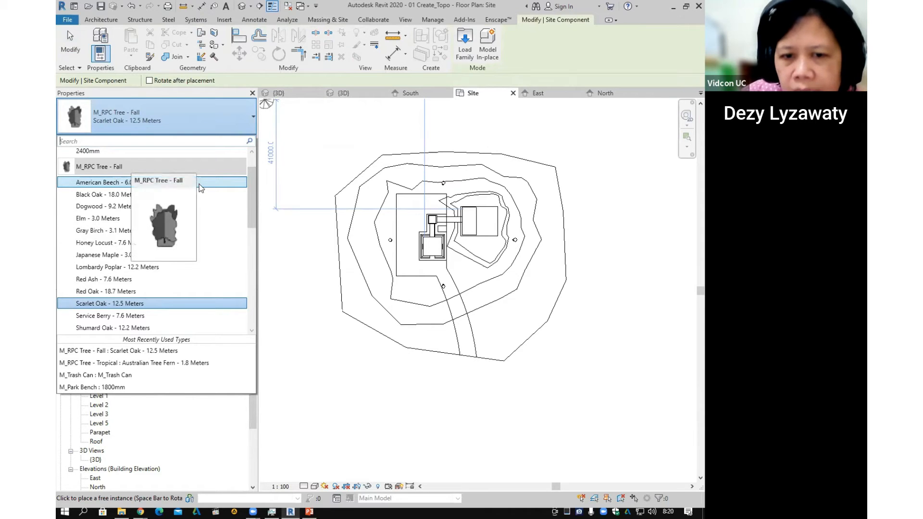
scroll(254, 192, "down", 2)
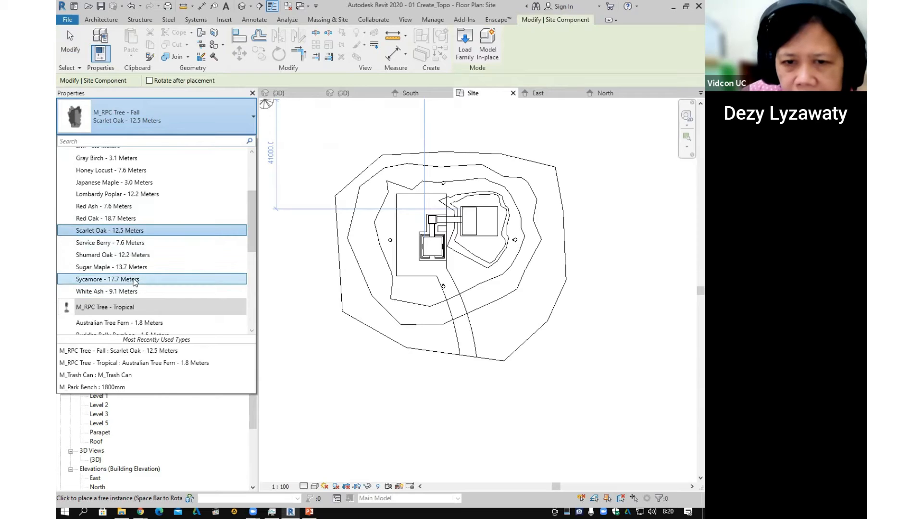
left_click(128, 282)
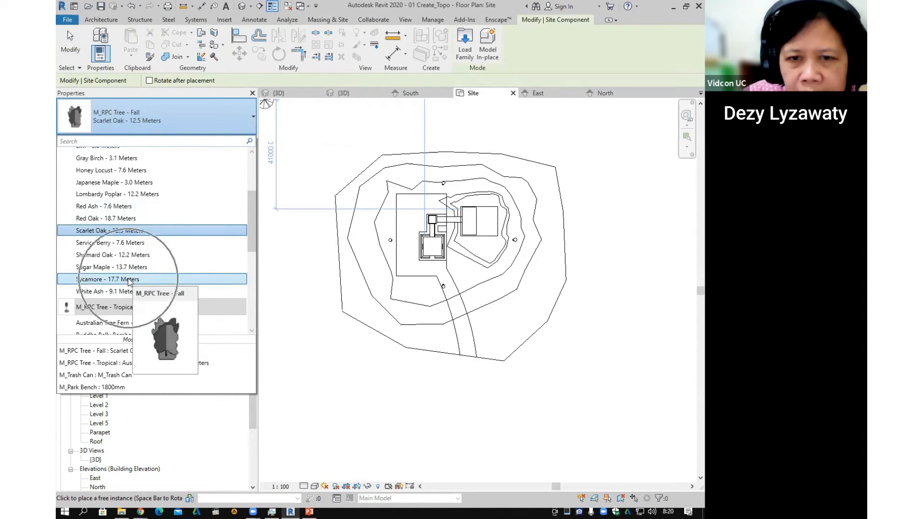
scroll(127, 231, "up", 1)
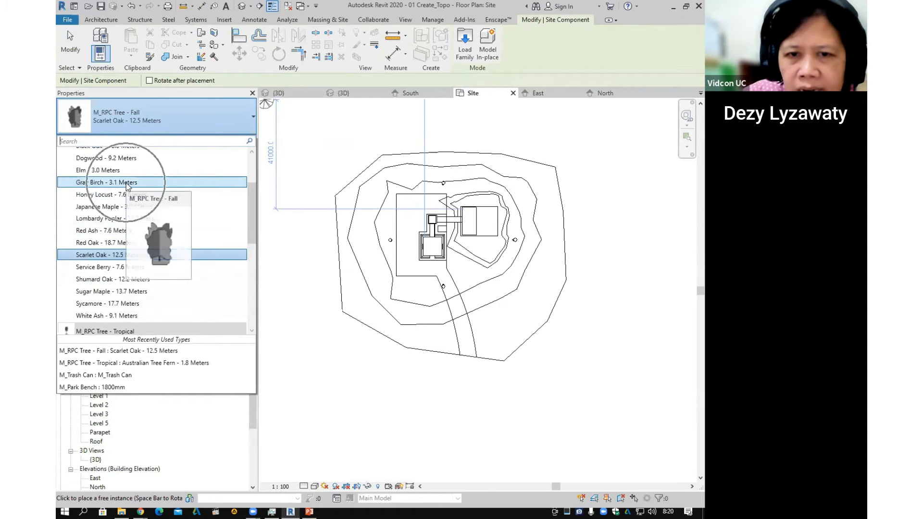
scroll(126, 183, "up", 2)
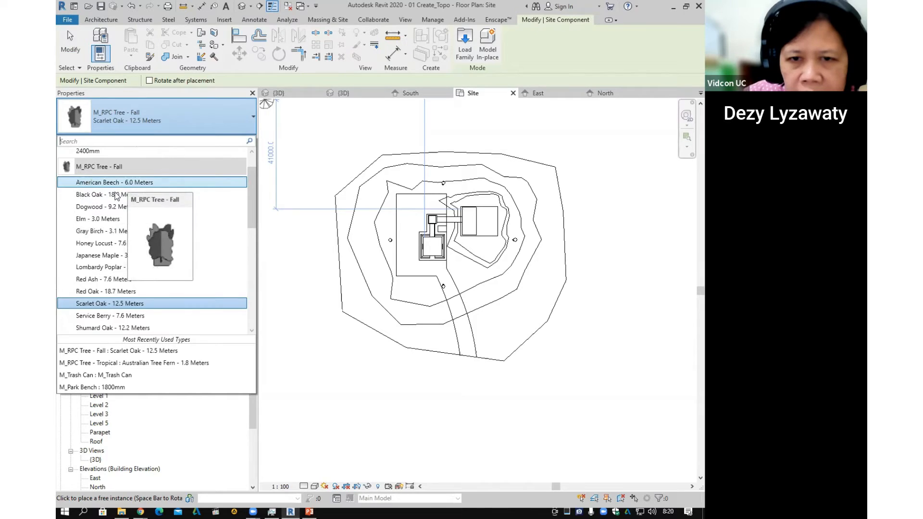
left_click_drag(252, 211, 256, 276)
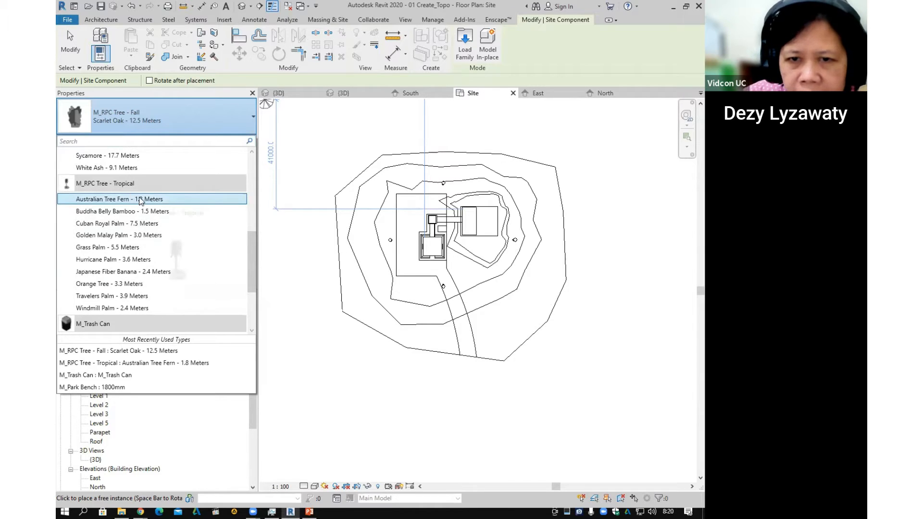
key("ctrl")
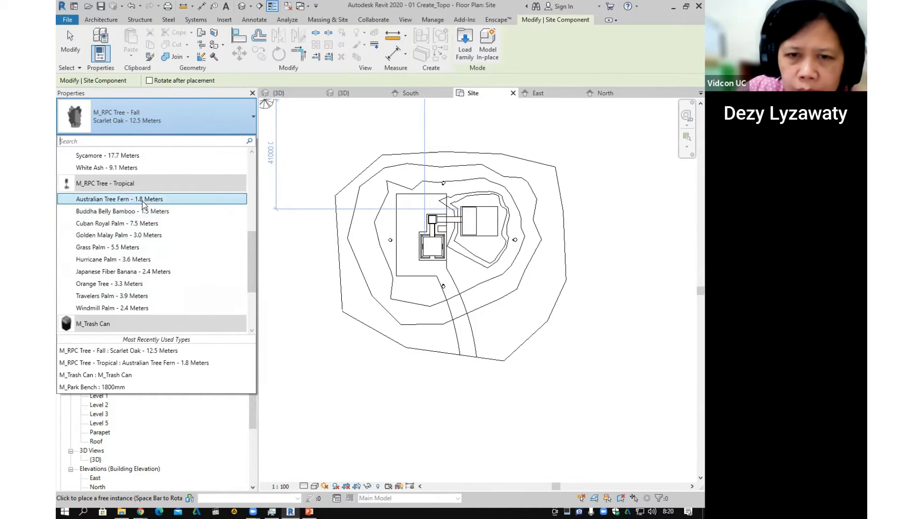
scroll(142, 212, "down", 1)
scroll(143, 211, "up", 6)
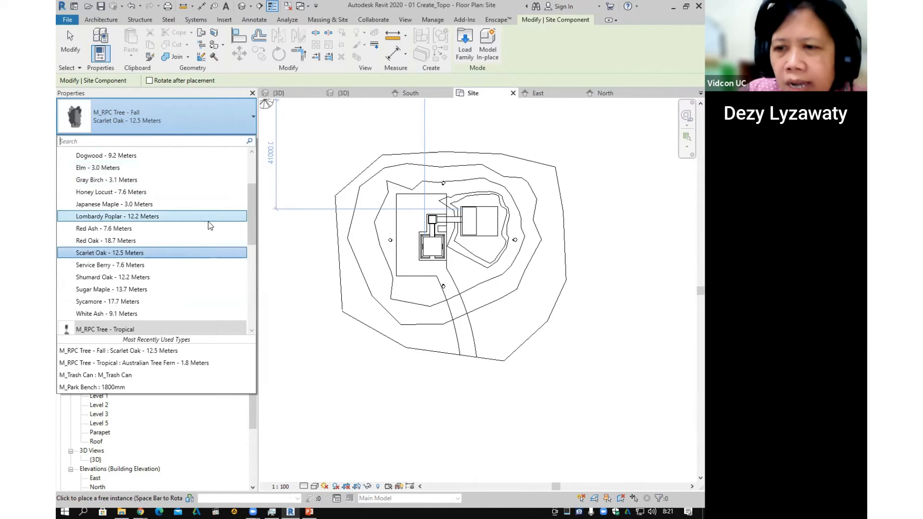
left_click(168, 203)
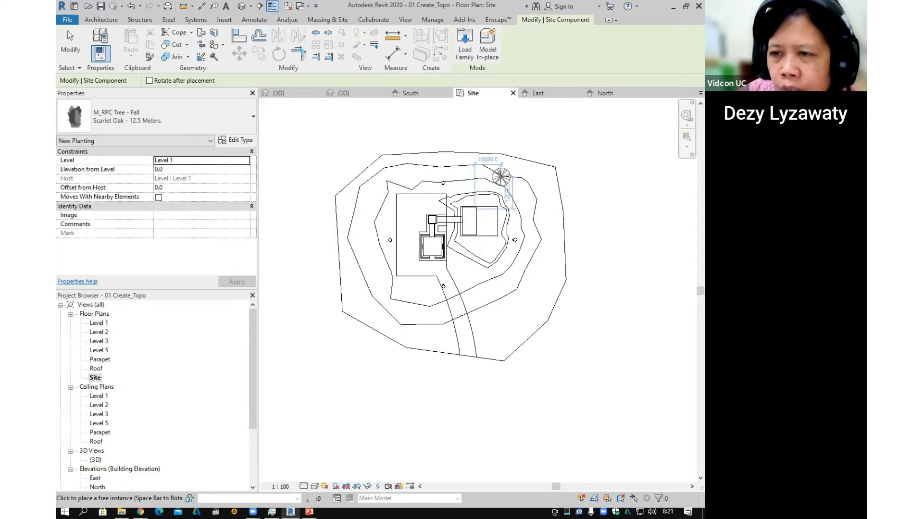
Place four M_RPC Tree - Fall trees of type Black Oak - 18.0 Meters in a row along the toposurface's northern to northeastern edge.
left_click(139, 117)
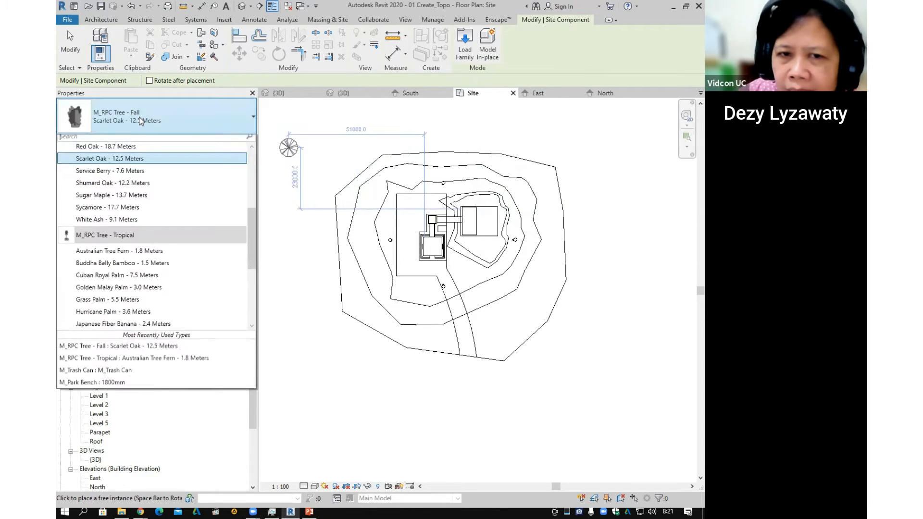
scroll(157, 192, "up", 2)
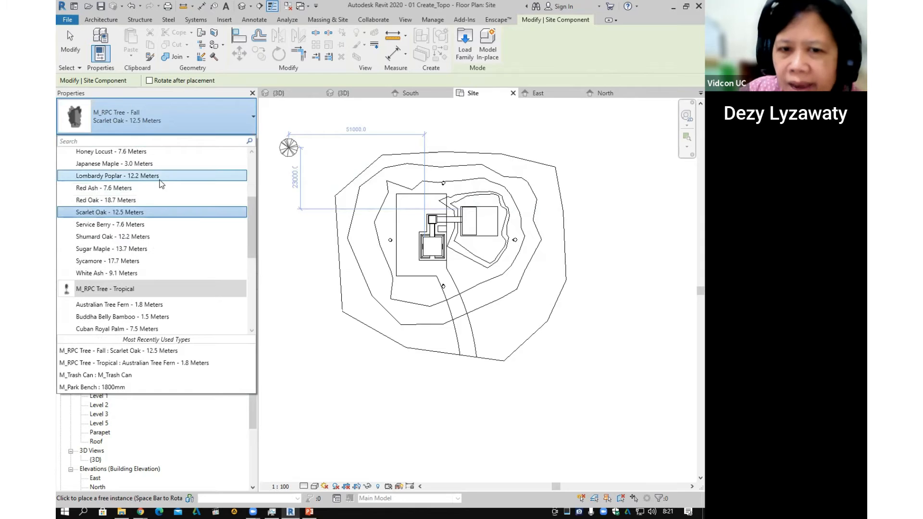
scroll(163, 175, "up", 2)
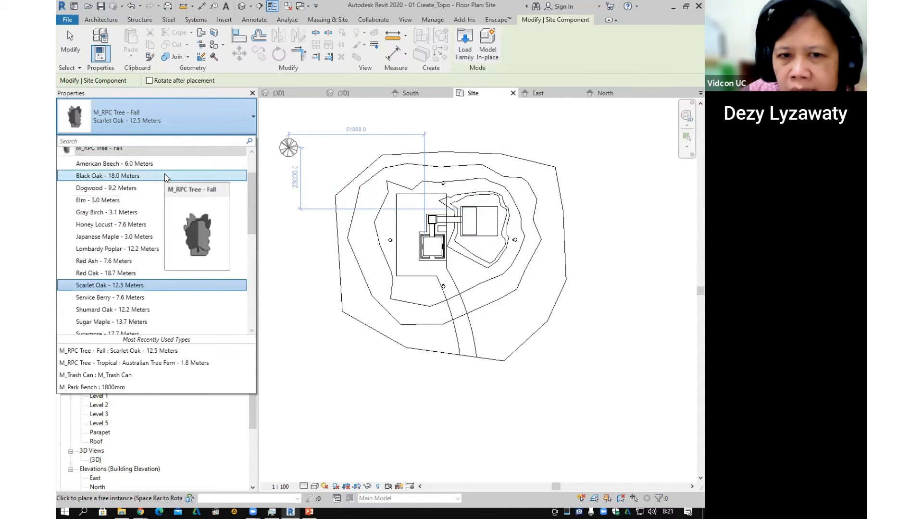
left_click(130, 176)
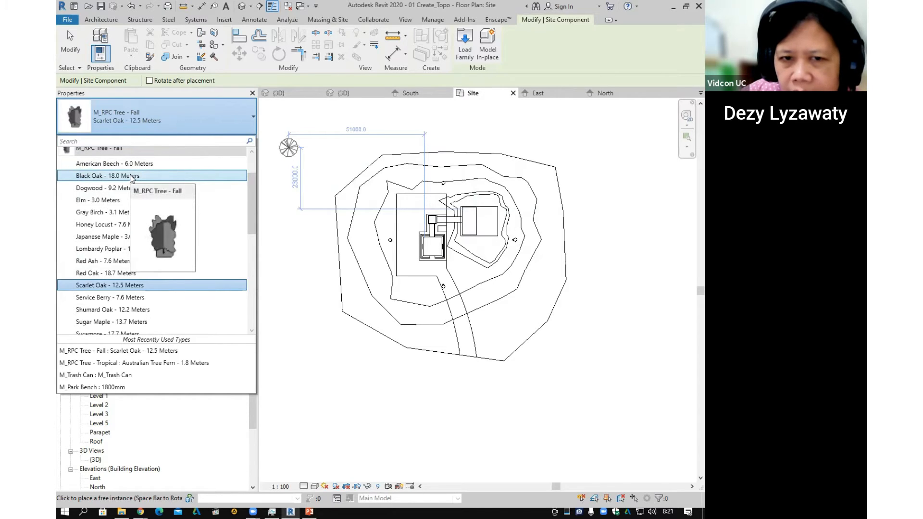
left_click(131, 176)
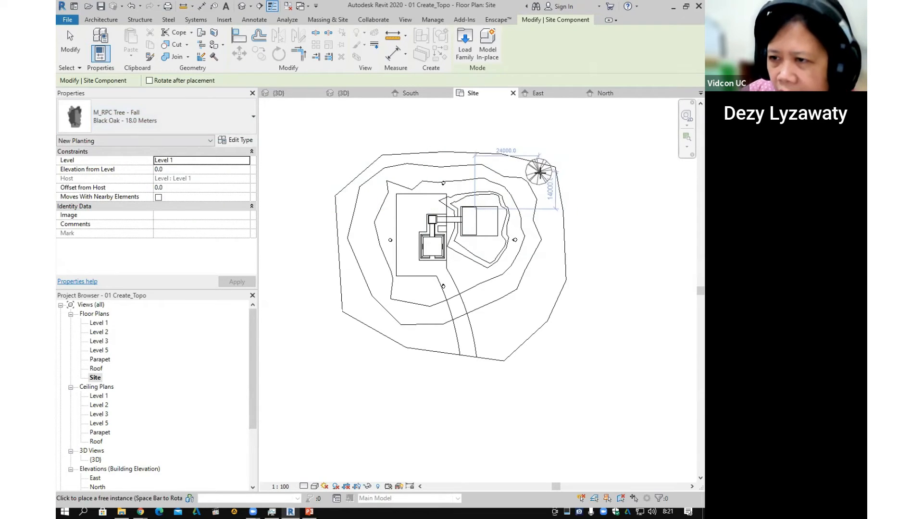
left_click(544, 180)
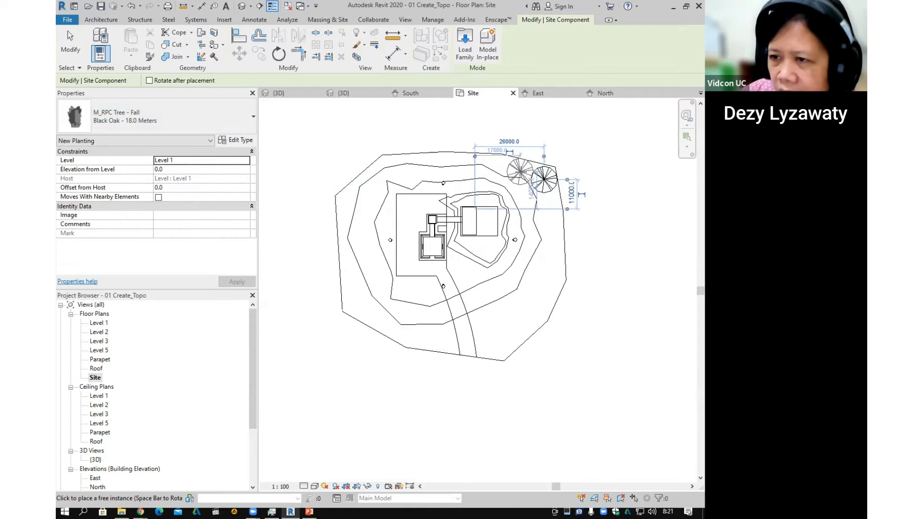
left_click(519, 171)
left_click(490, 163)
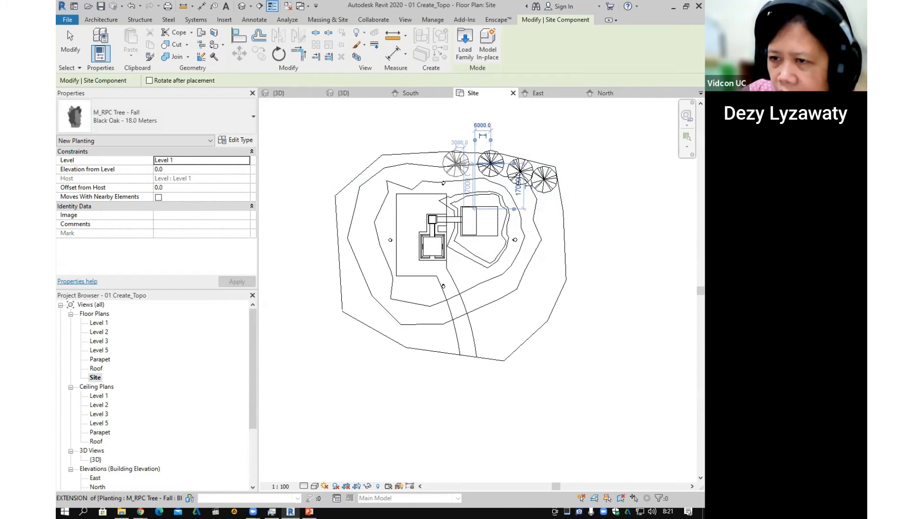
left_click(464, 160)
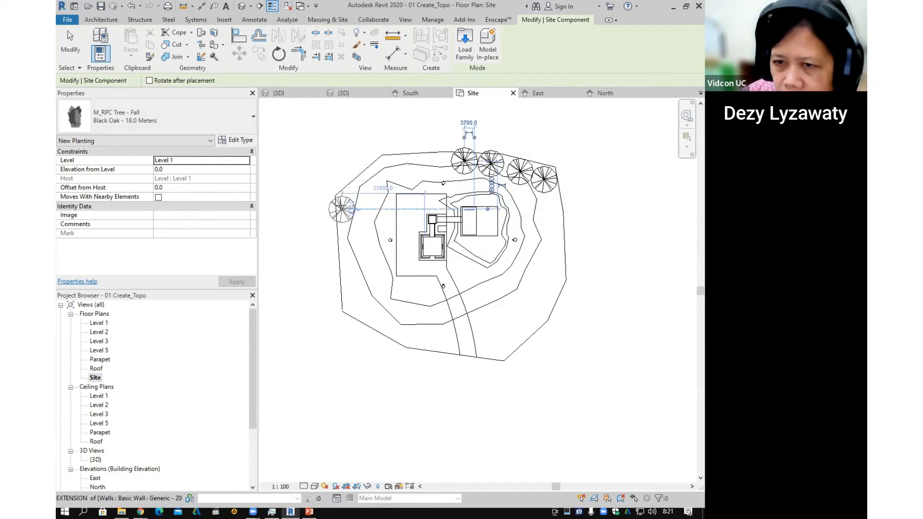
Place seven more Black Oak - 18.0 Meters trees, five along the toposurface's western edge and two along its eastern edge.
left_click(341, 203)
left_click(347, 232)
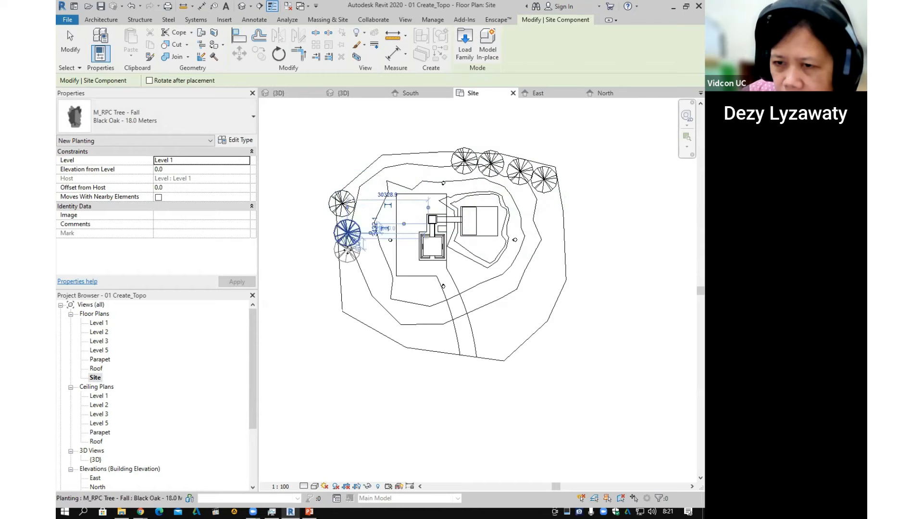
left_click(347, 264)
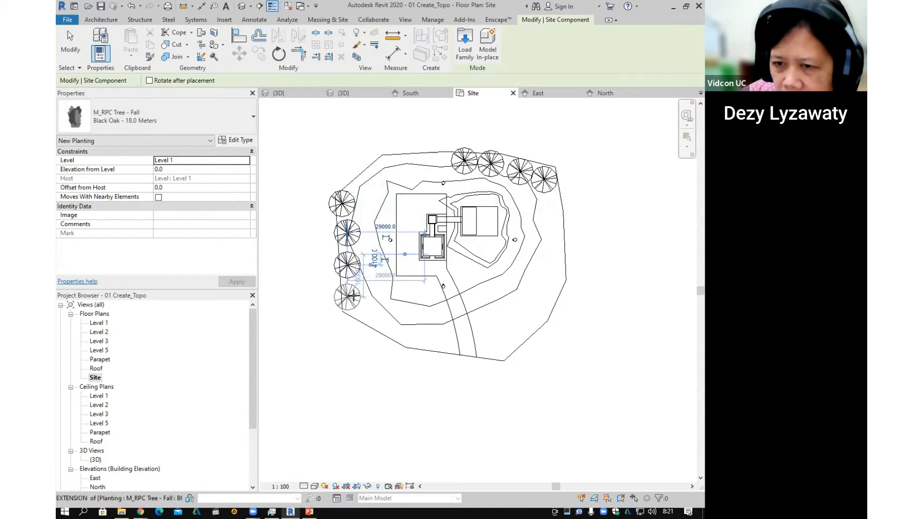
left_click(352, 294)
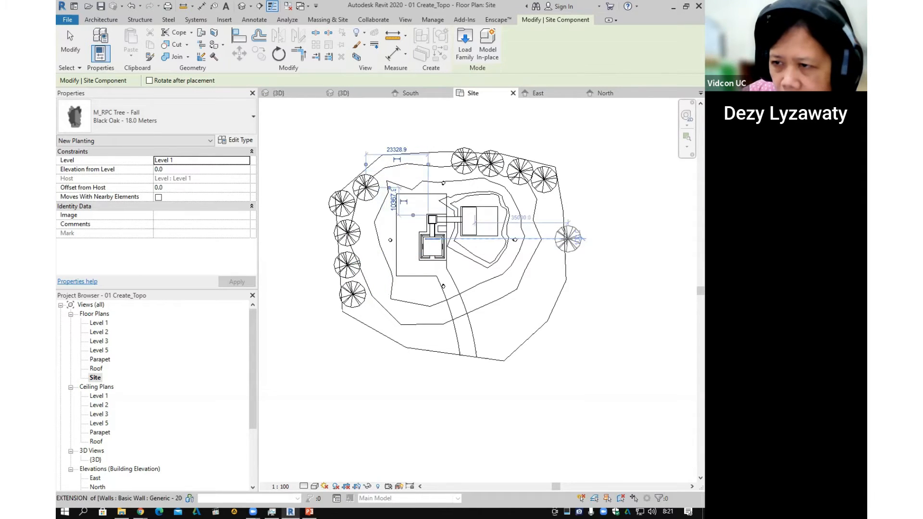
left_click(560, 237)
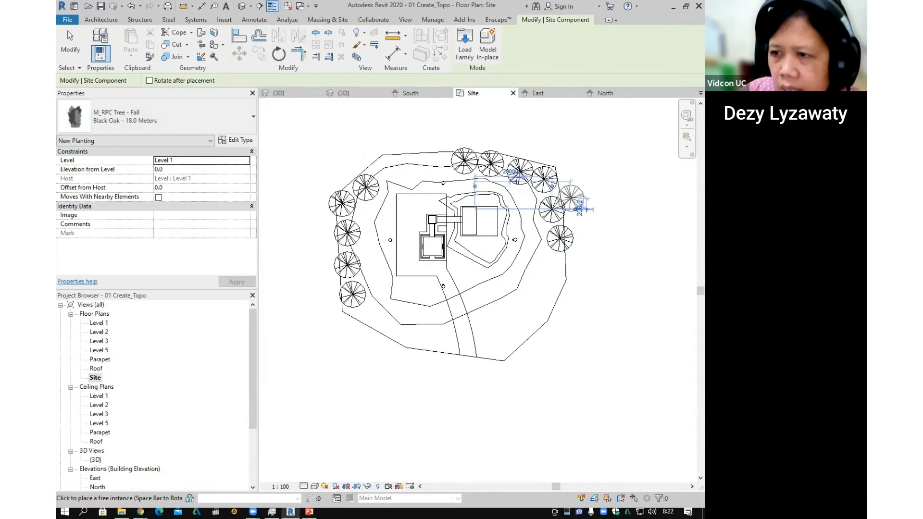
left_click(553, 208)
key("Escape")
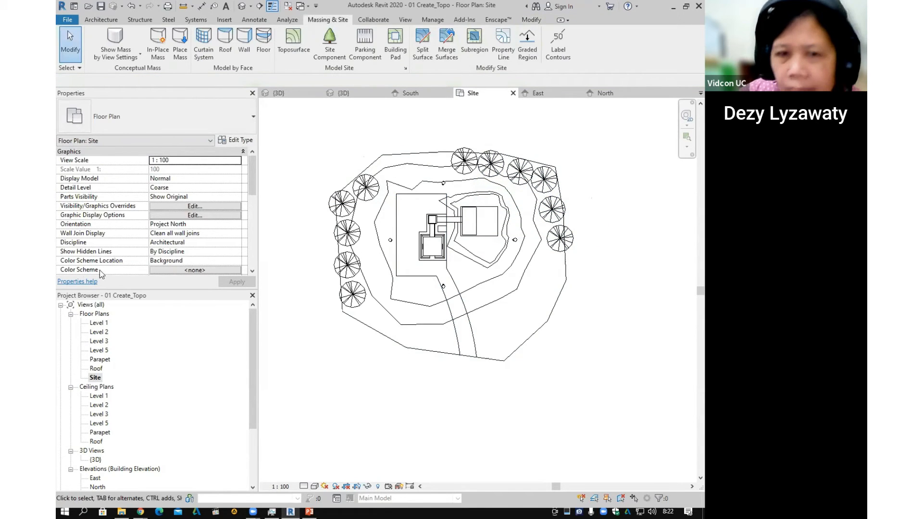
Place four M_RPC Tree - Tropical components of type Cuban Royal Palm - 7.5 Meters in a row along the rectangular subregion's northern edge.
left_click(329, 41)
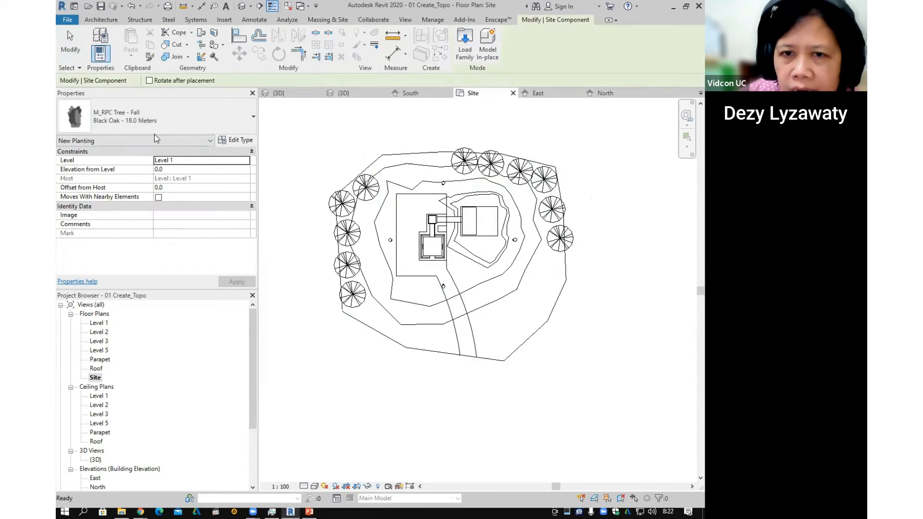
left_click(165, 120)
scroll(149, 195, "down", 2)
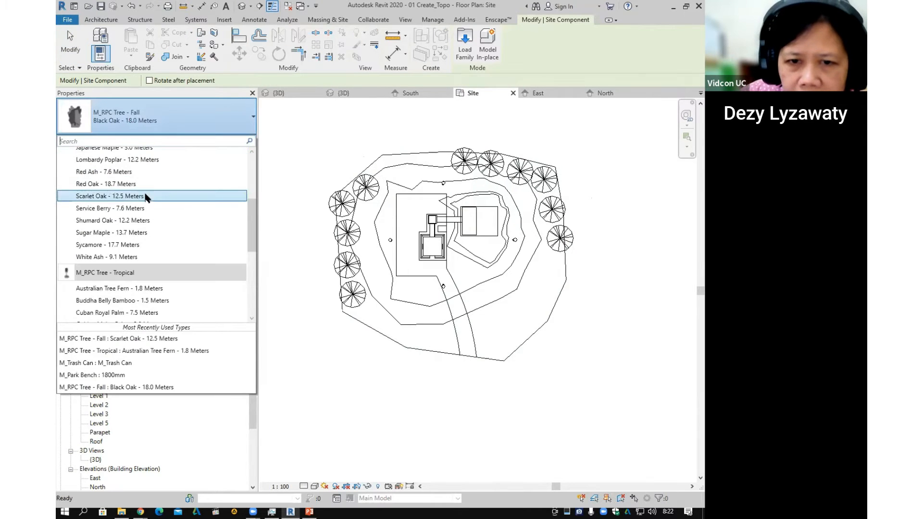
scroll(164, 257, "down", 1)
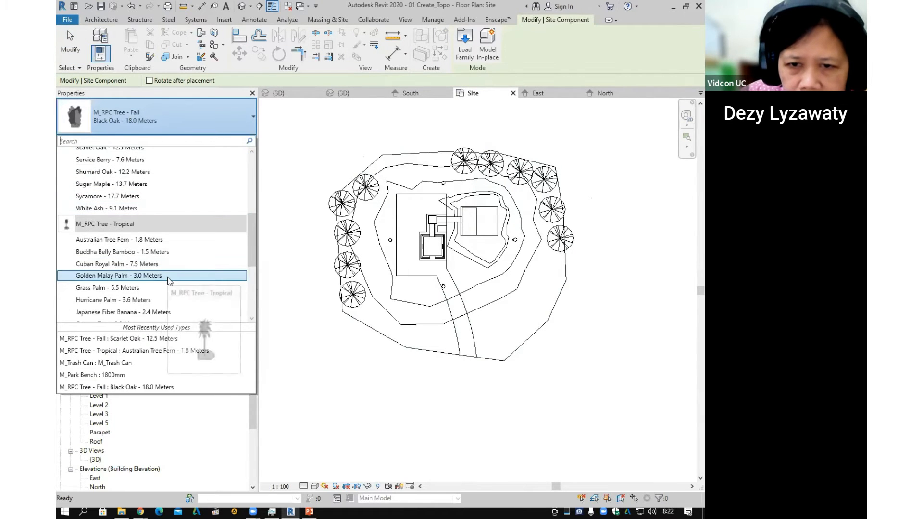
scroll(168, 279, "down", 1)
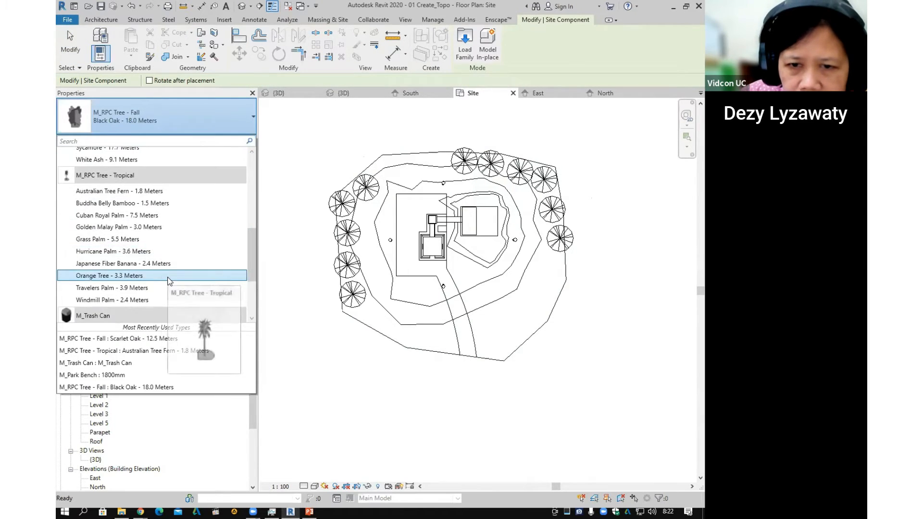
left_click(154, 216)
scroll(474, 192, "up", 4)
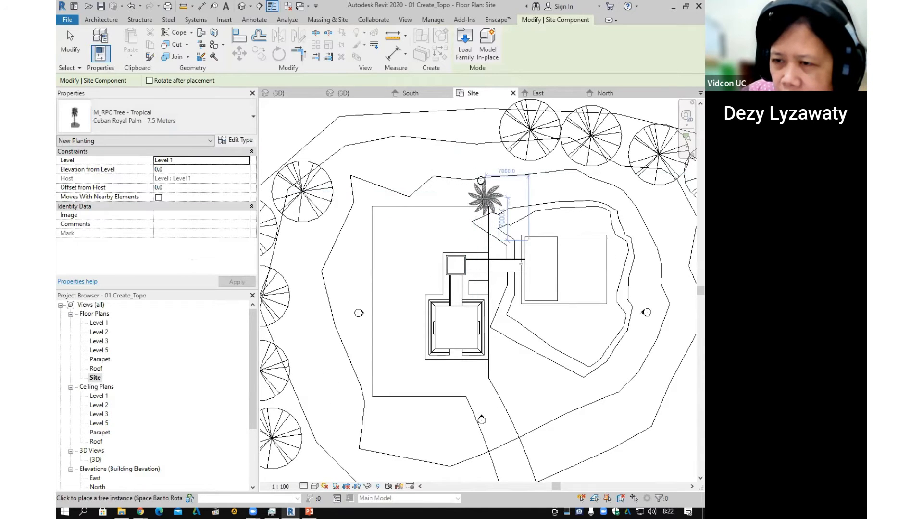
left_click(486, 197)
left_click(451, 198)
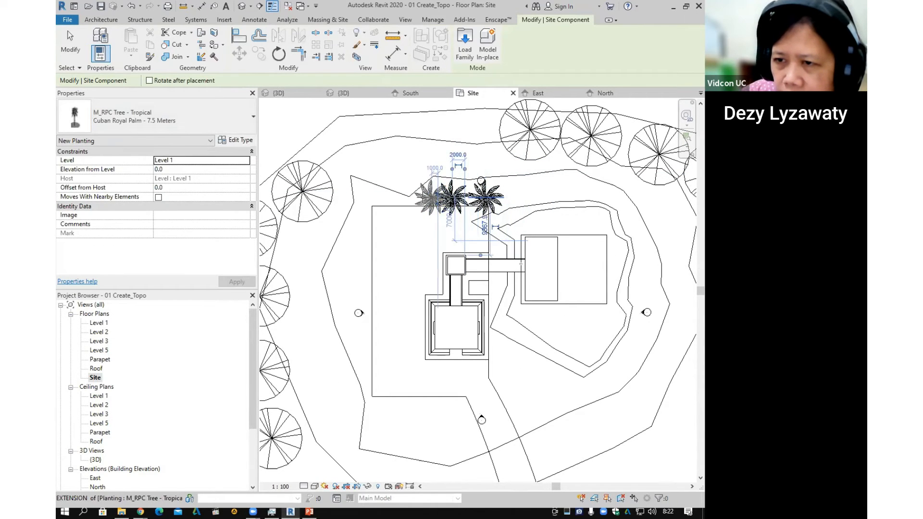
left_click(419, 197)
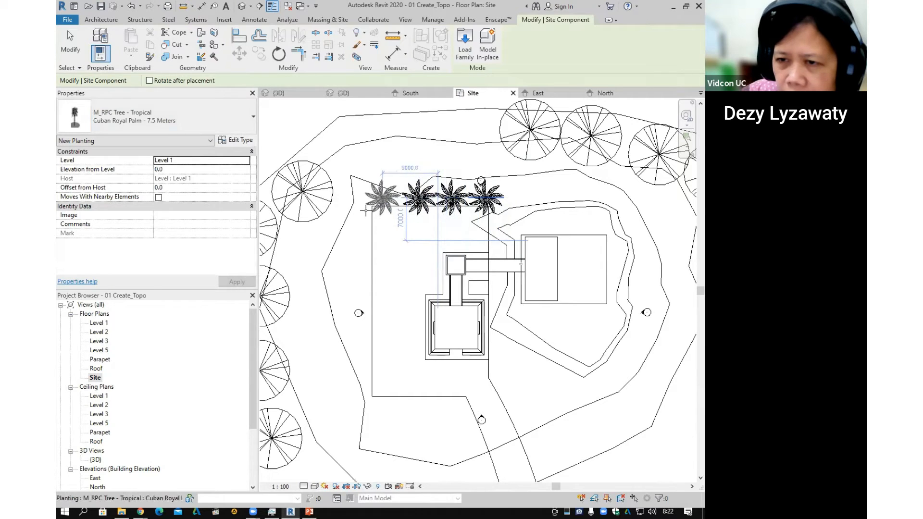
left_click(383, 197)
Place six Cuban Royal Palm - 7.5 Meters trees down the rectangular subregion's western edge to its southwestern corner.
left_click(363, 222)
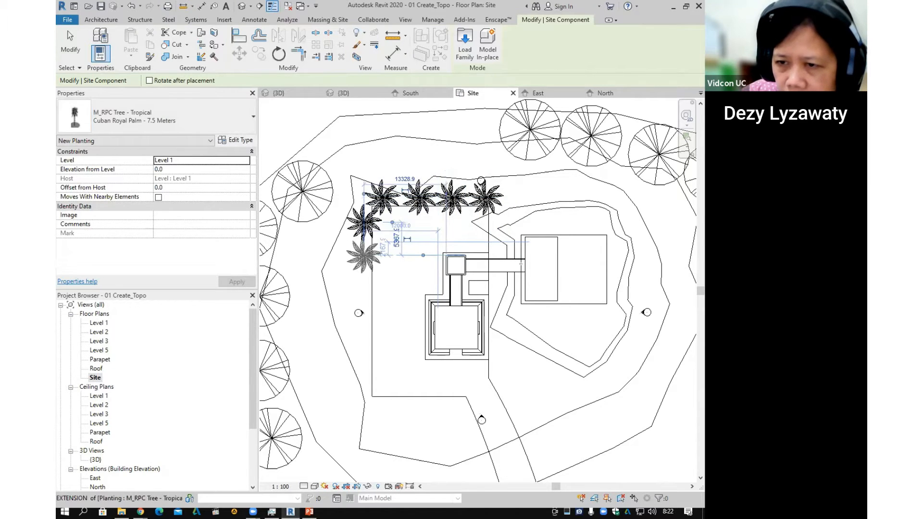
left_click(363, 255)
middle_click_drag(363, 287, 364, 235)
left_click(364, 235)
left_click(363, 272)
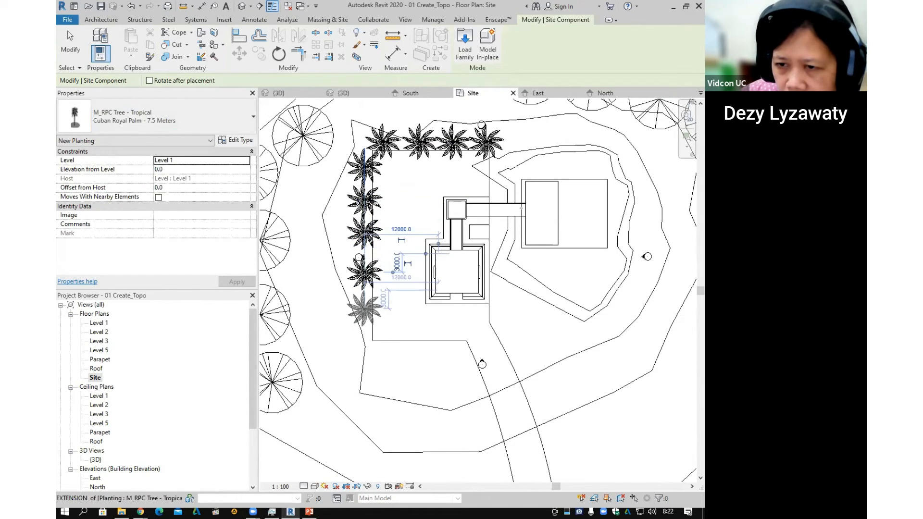
left_click(372, 311)
middle_click_drag(371, 311, 364, 230)
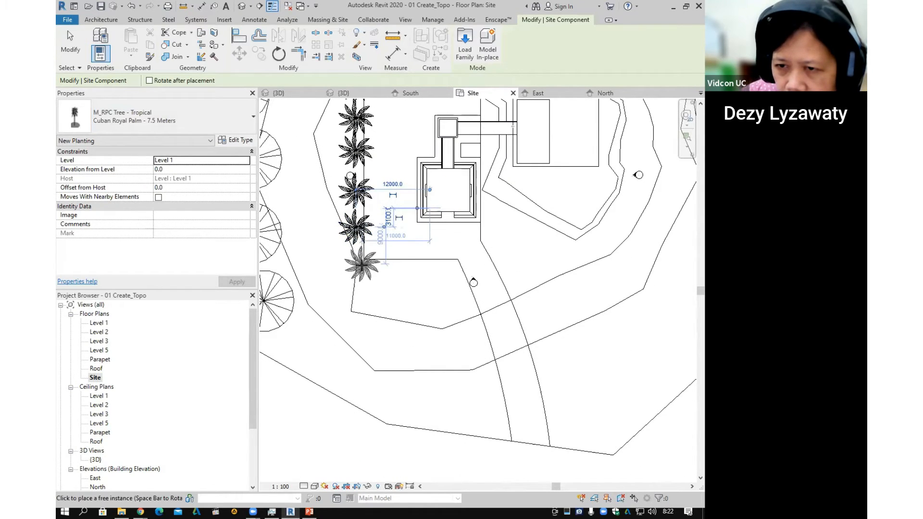
left_click(362, 264)
Place one Cuban Royal Palm on the subregion's southern edge and three from the path's upper eastern side towards the second building.
left_click(398, 270)
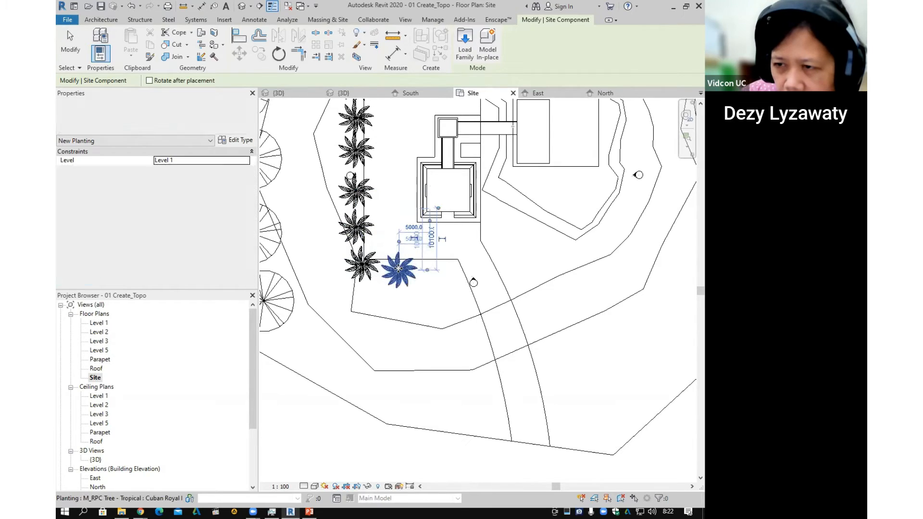
left_click(490, 239)
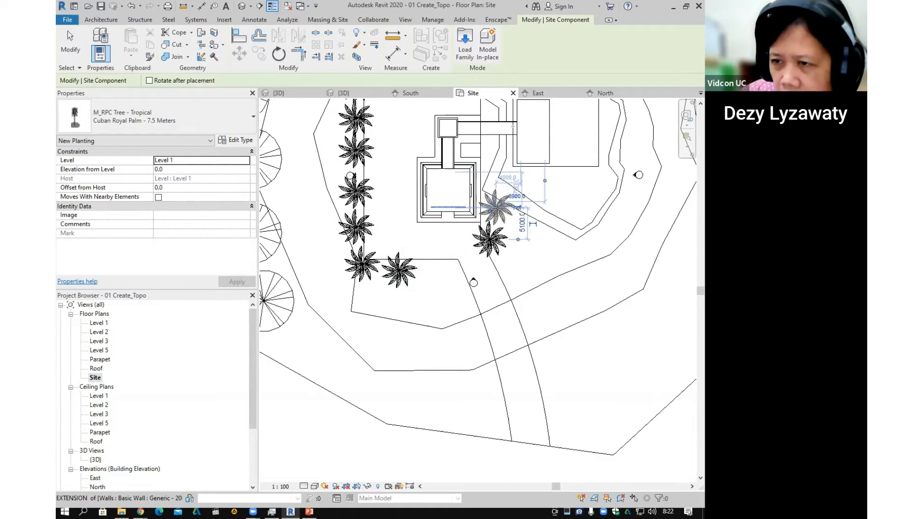
left_click(502, 214)
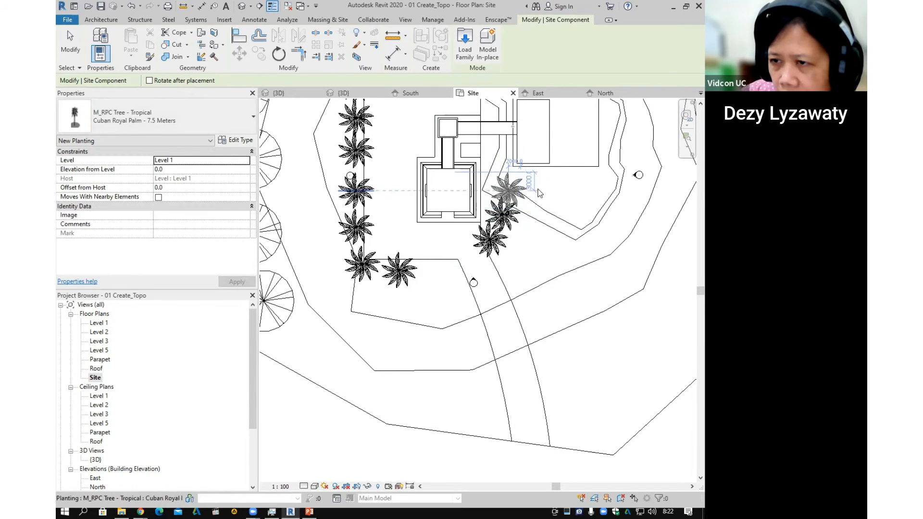
left_click(509, 190)
Place one Cuban Royal Palm by the subregion's northeastern corner and one on its southern edge near the path, and end placement.
scroll(592, 228, "down", 1)
middle_click_drag(593, 229, 475, 337)
scroll(486, 239, "up", 1)
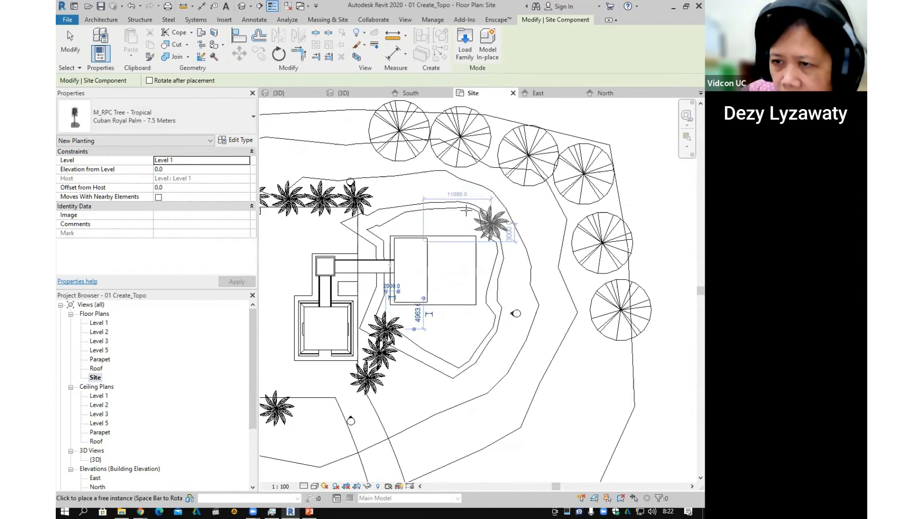
left_click(380, 219)
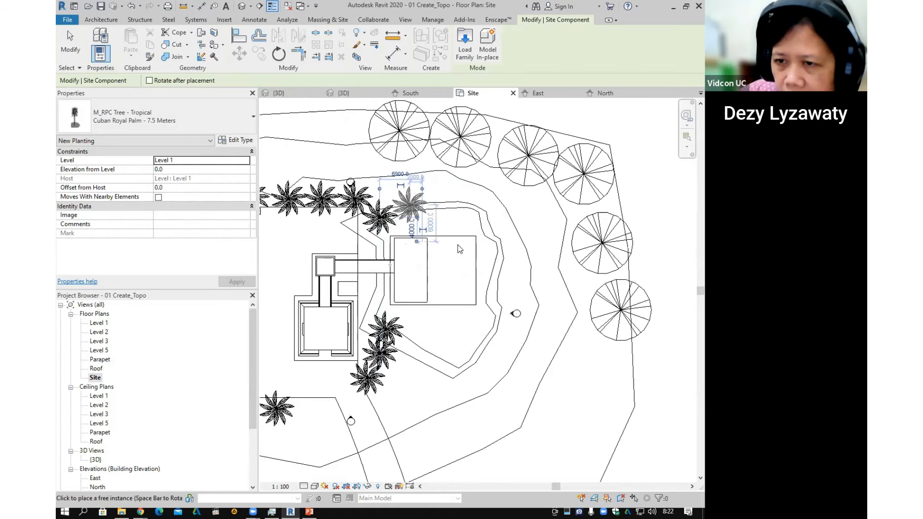
scroll(380, 219, "down", 1)
middle_click_drag(380, 219, 536, 186)
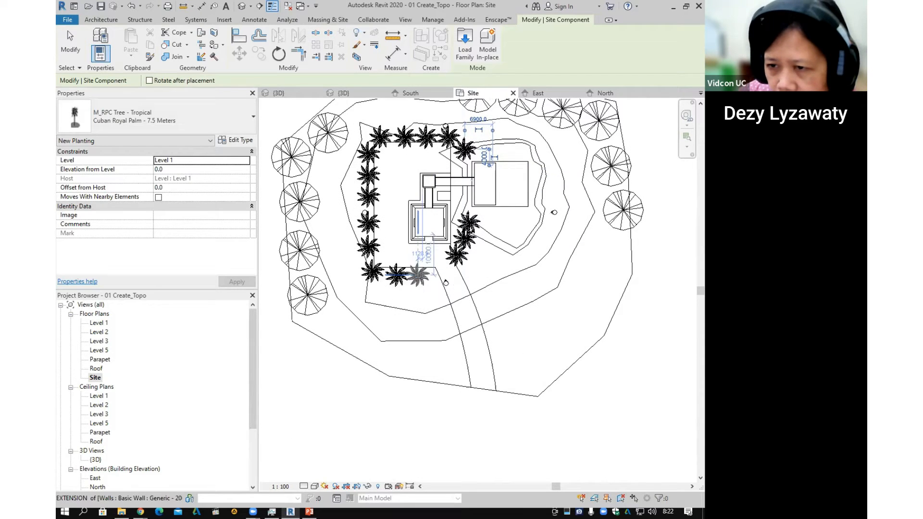
left_click(423, 279)
key("Escape")
scroll(472, 275, "down", 2)
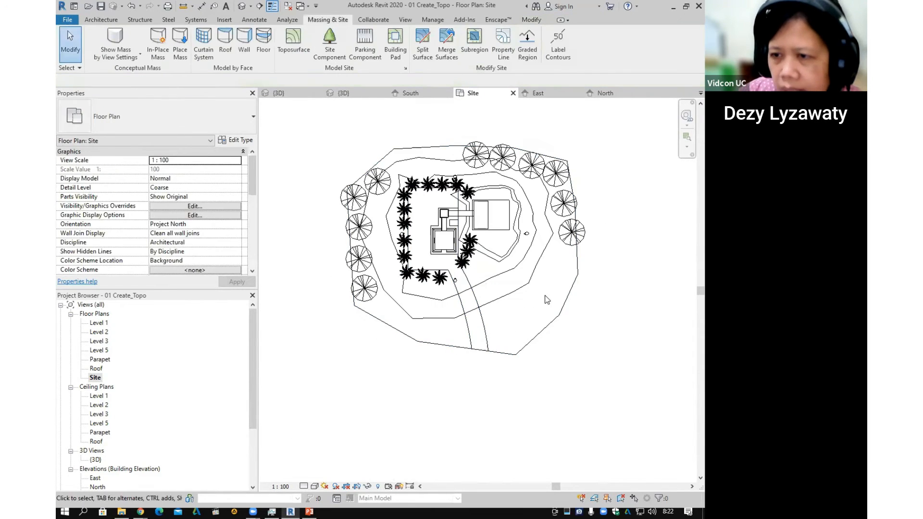
Place five M_RPC Tree - Fall components of type Scarlet Oak - 12.5 Meters along the path's eastern side down to the site's southern edge.
left_click(330, 44)
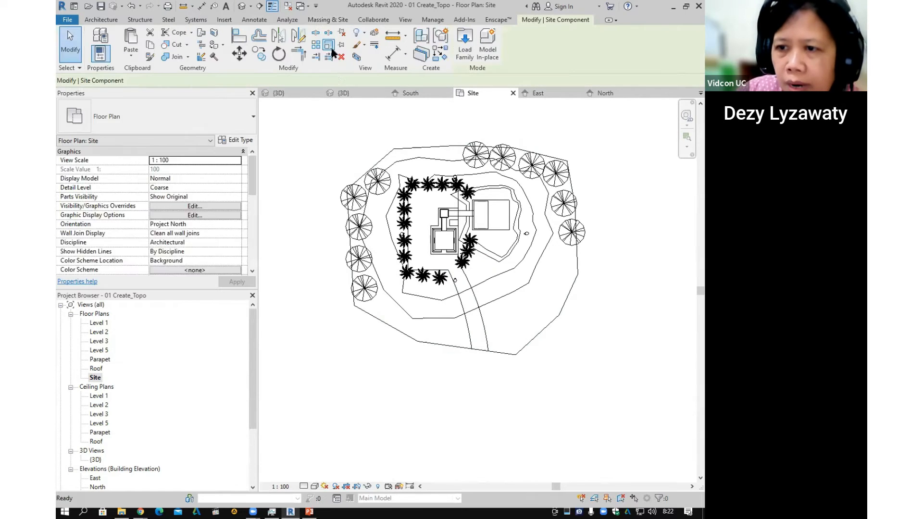
left_click(197, 114)
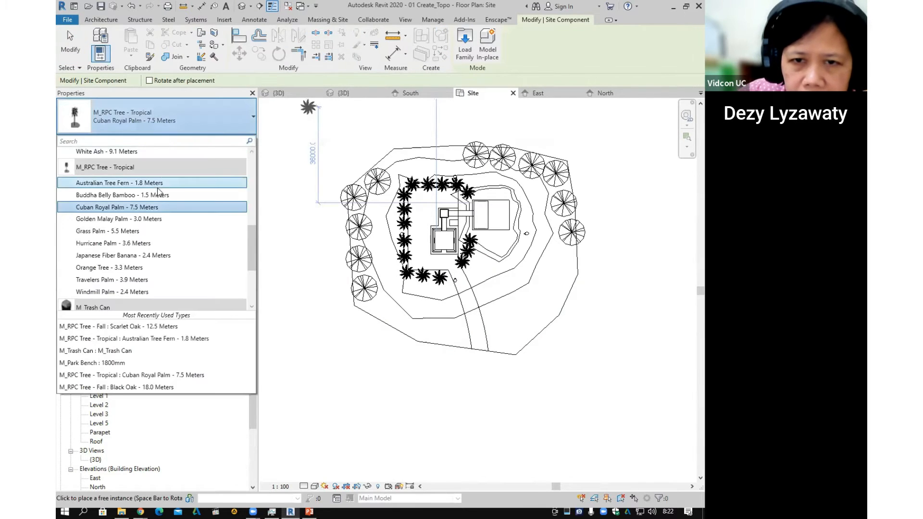
scroll(153, 222, "down", 2)
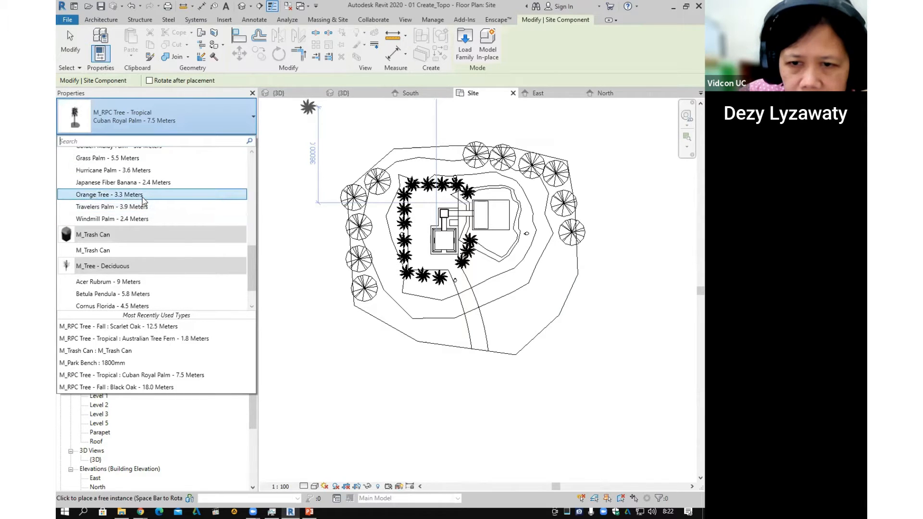
scroll(143, 202, "up", 4)
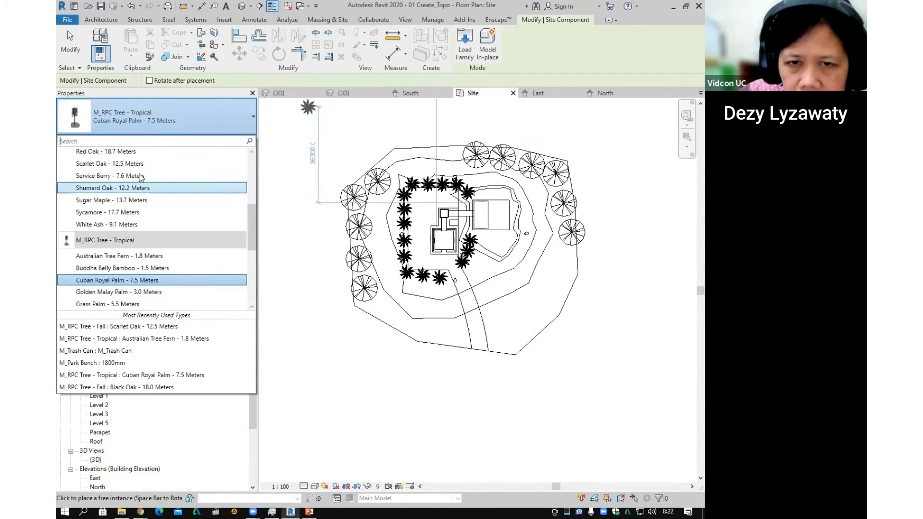
scroll(142, 192, "up", 2)
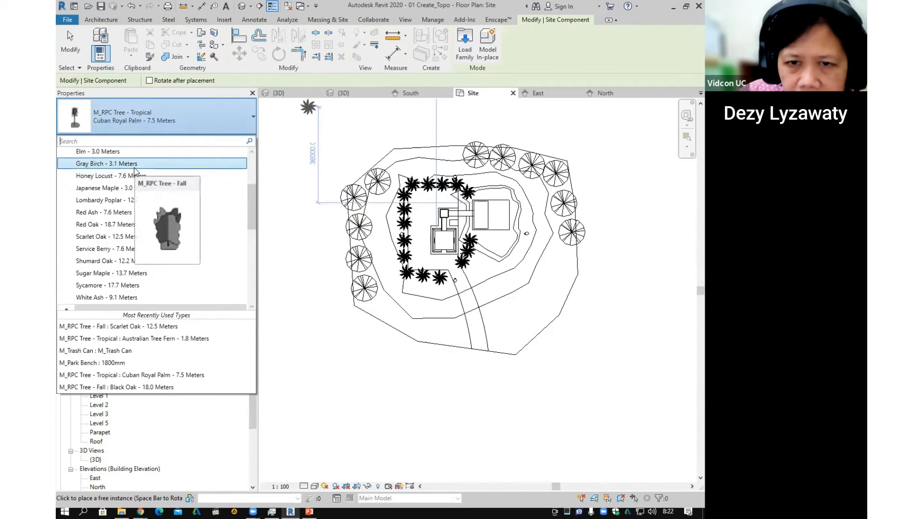
scroll(148, 222, "down", 1)
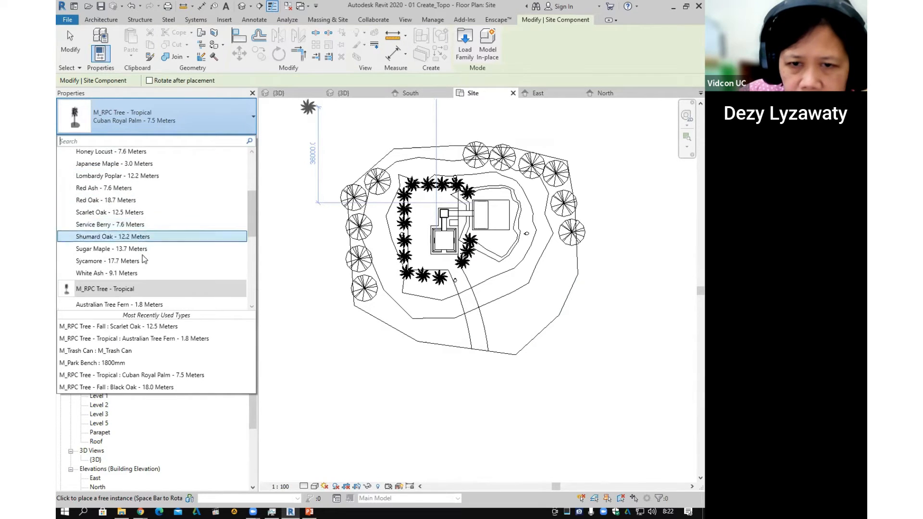
left_click(138, 212)
scroll(471, 274, "up", 4)
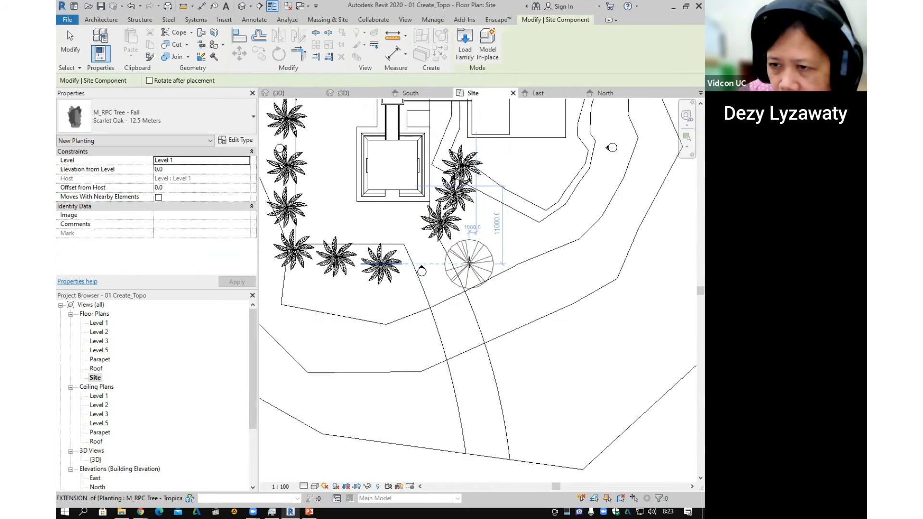
left_click(475, 265)
left_click(490, 301)
middle_click_drag(528, 329, 523, 242)
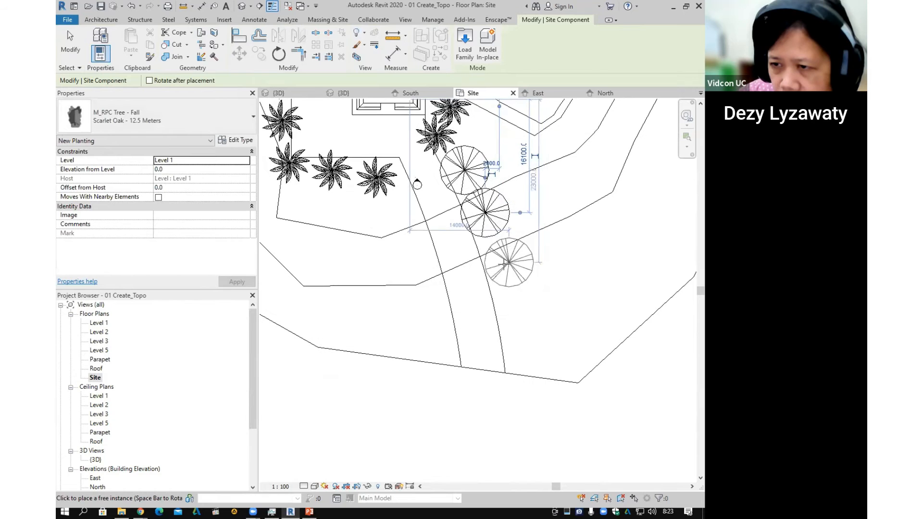
left_click(524, 312)
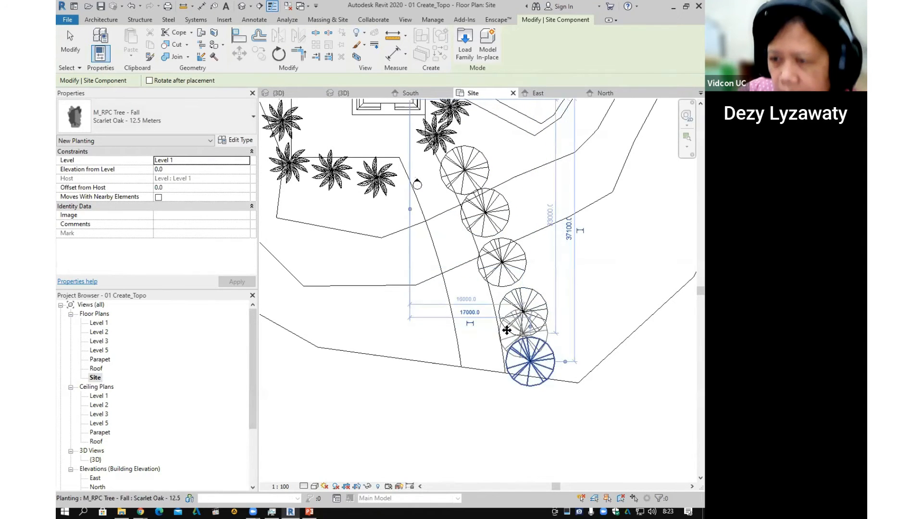
scroll(510, 320, "down", 4)
middle_click_drag(600, 317, 567, 342)
key("Escape")
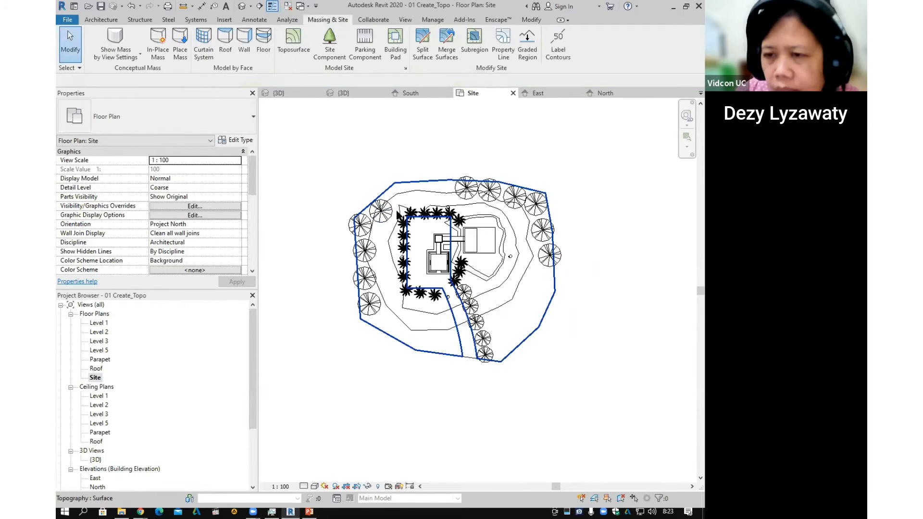
Open the default 3D view and examine the planted site from the front.
left_click(94, 379)
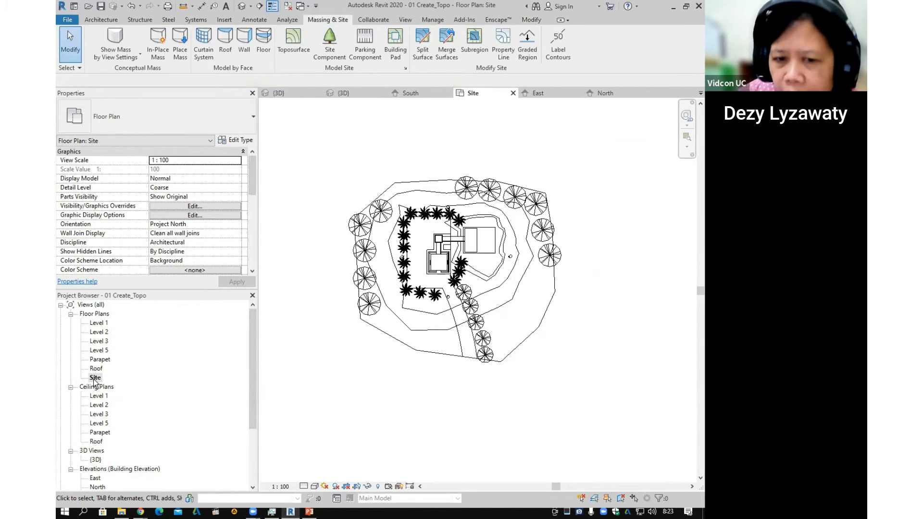
middle_click_drag(507, 260, 502, 240)
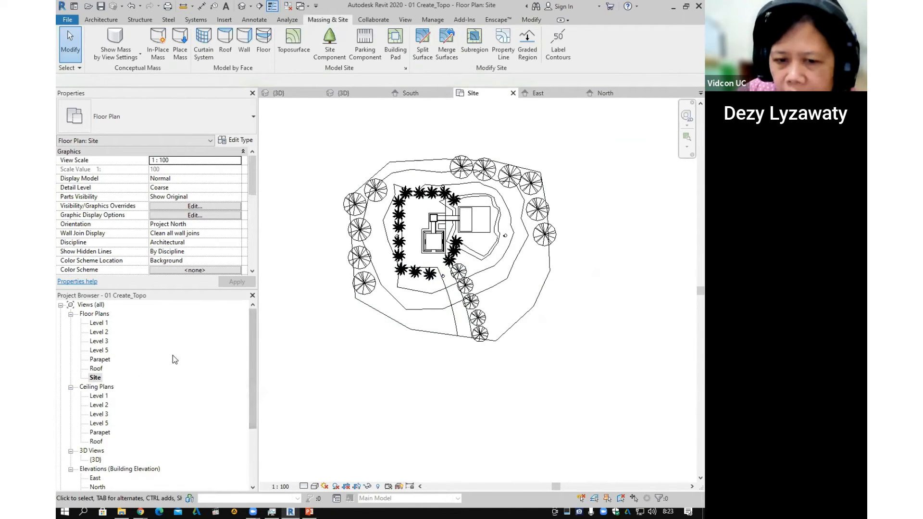
left_click(244, 9)
middle_click_drag(425, 293, 312, 302, "shift")
middle_click_drag(472, 275, 460, 311, "shift")
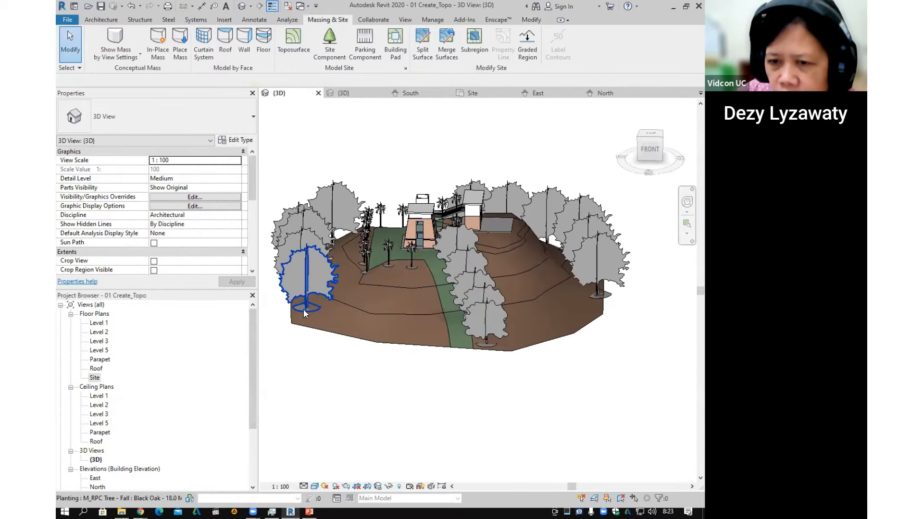
Examine the planted slope and both buildings from the eastern side in the 3D view.
scroll(307, 307, "up", 2)
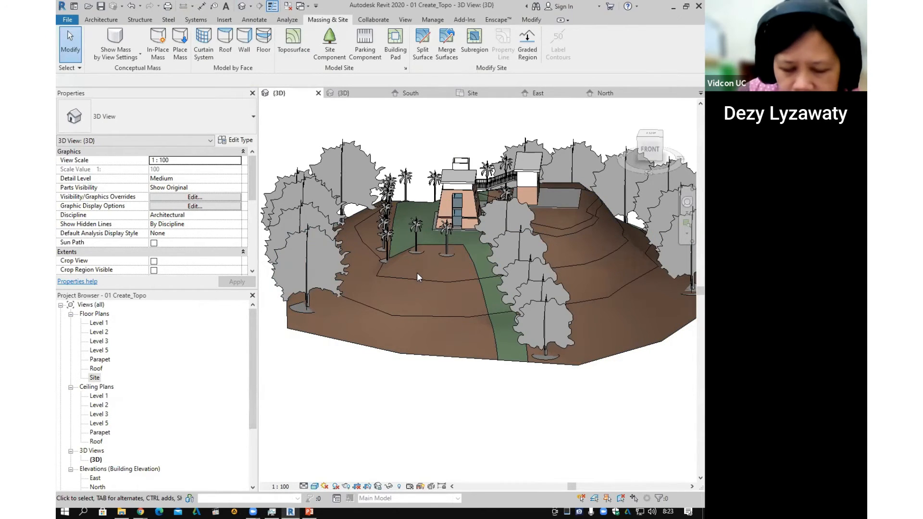
middle_click_drag(417, 273, 482, 207, "shift")
scroll(462, 255, "up", 3)
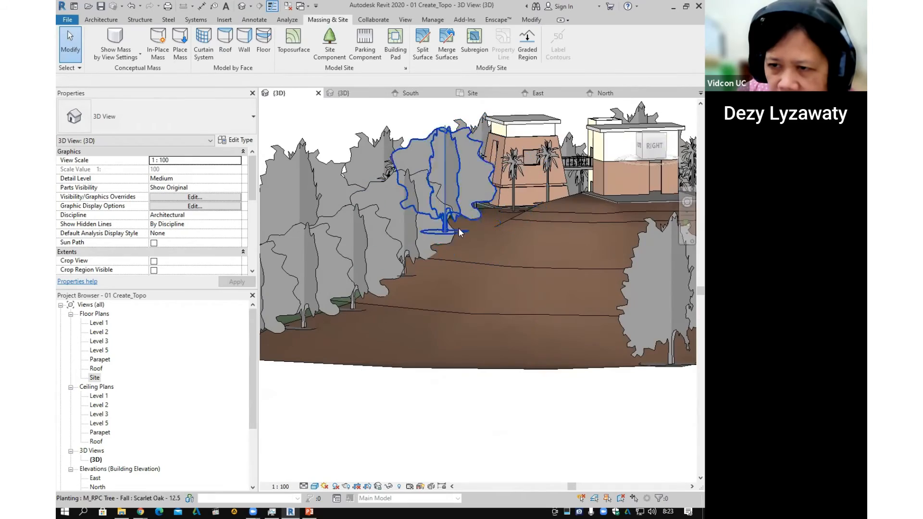
middle_click_drag(340, 324, 95, 377, "shift")
In the Site plan, place two M_Park Bench 2400mm components, one on each side of the first building's southern entrance.
double_click(95, 377)
scroll(434, 221, "up", 5)
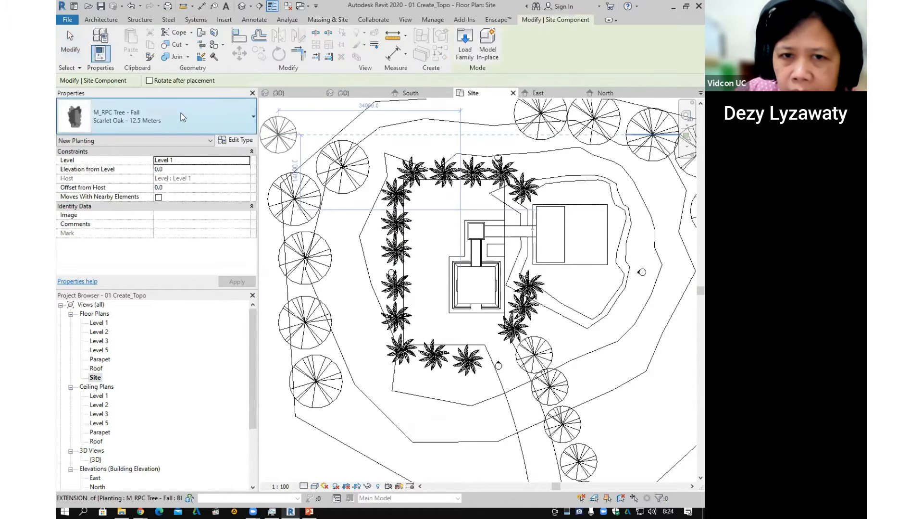
left_click(182, 117)
scroll(131, 168, "up", 6)
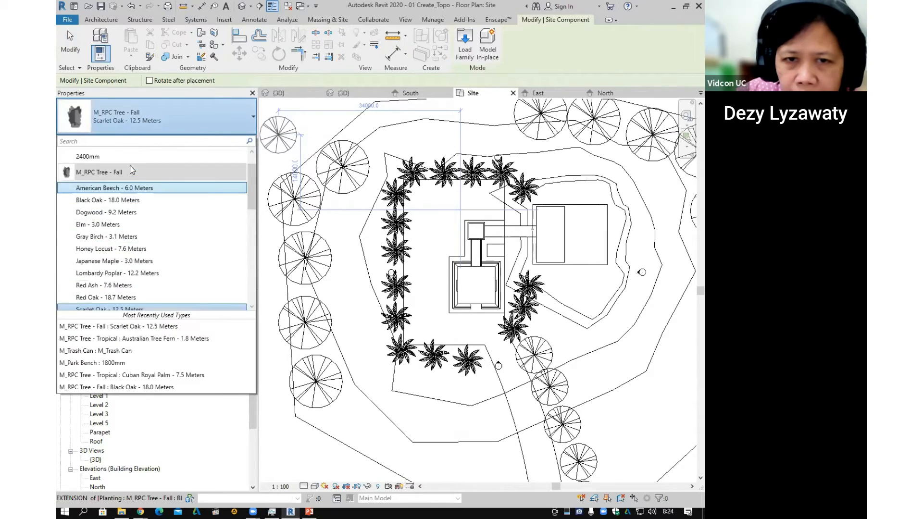
left_click(103, 181)
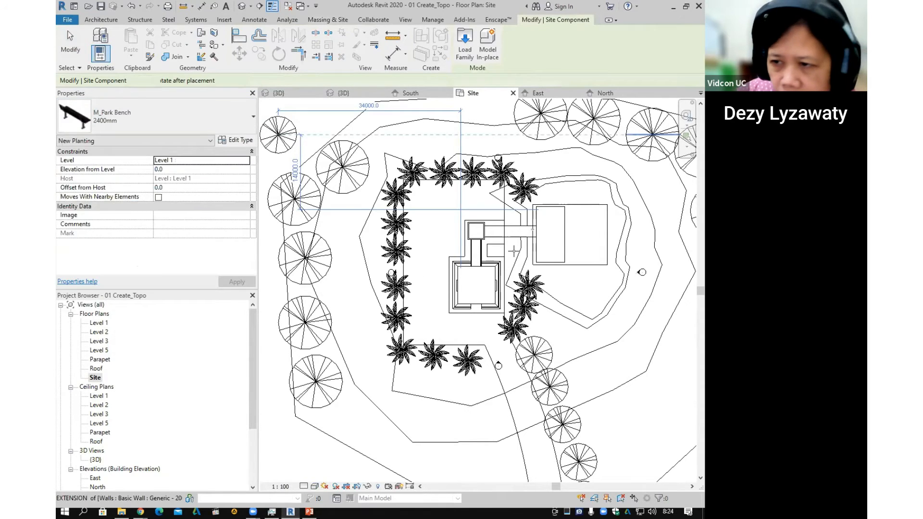
scroll(472, 315, "up", 5)
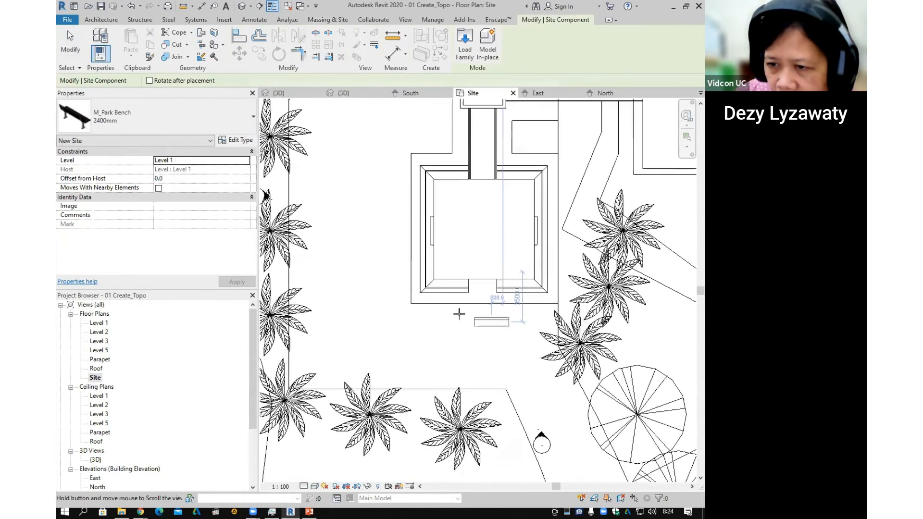
scroll(460, 313, "up", 2)
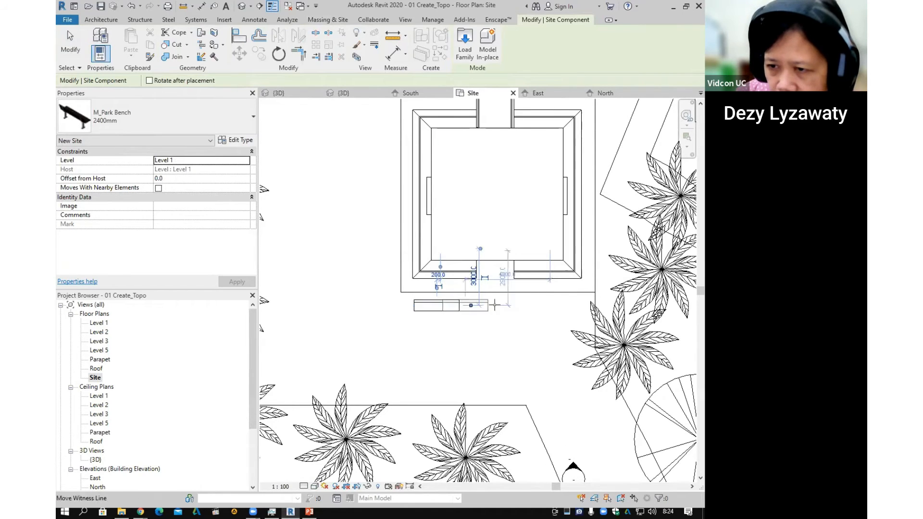
left_click(551, 306)
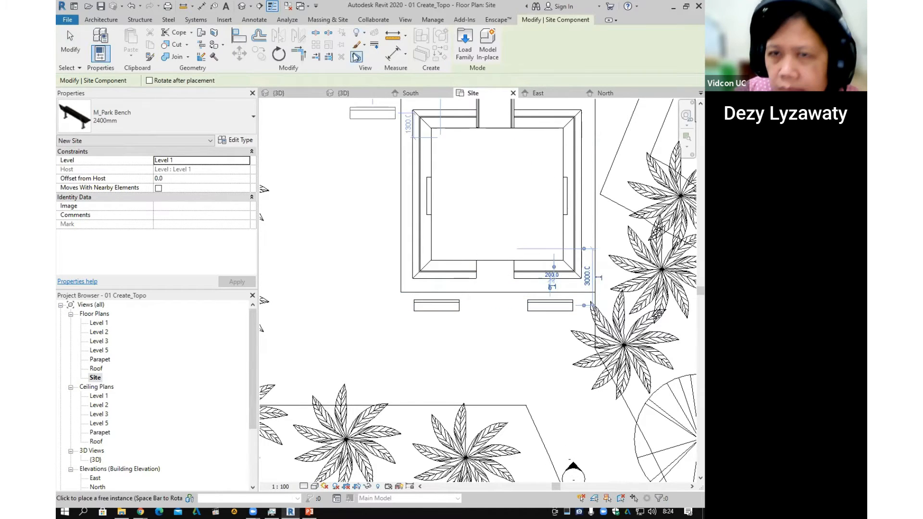
Open the default 3D view, end bench placement and check the site from the front.
left_click(251, 8)
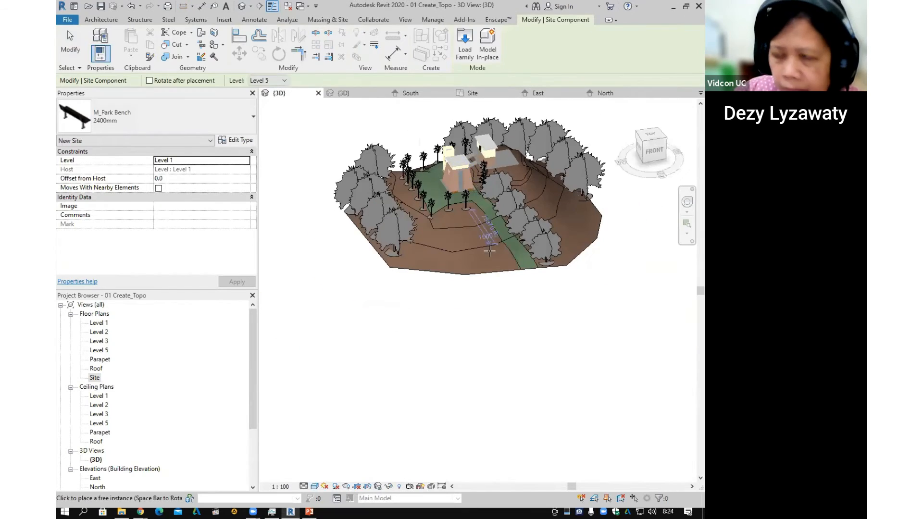
middle_click_drag(484, 253, 224, 500, "shift")
key("Escape")
Open the West, North and East elevations in turn and examine the terrain and planting profile.
scroll(117, 457, "down", 3)
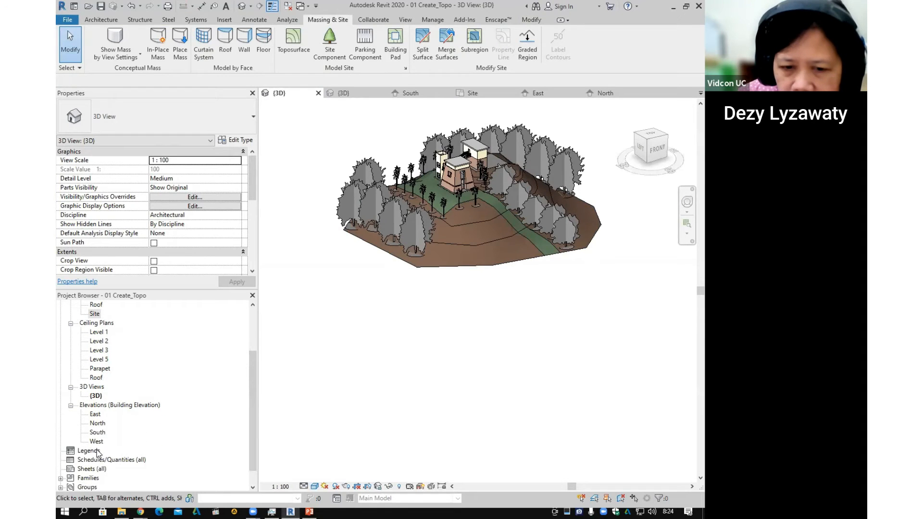
left_click(97, 441)
double_click(97, 441)
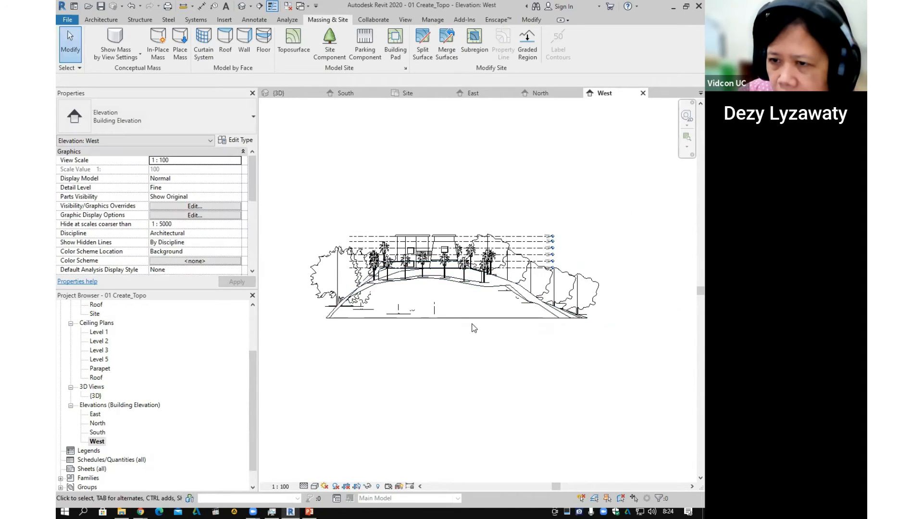
middle_click_drag(461, 334, 491, 305)
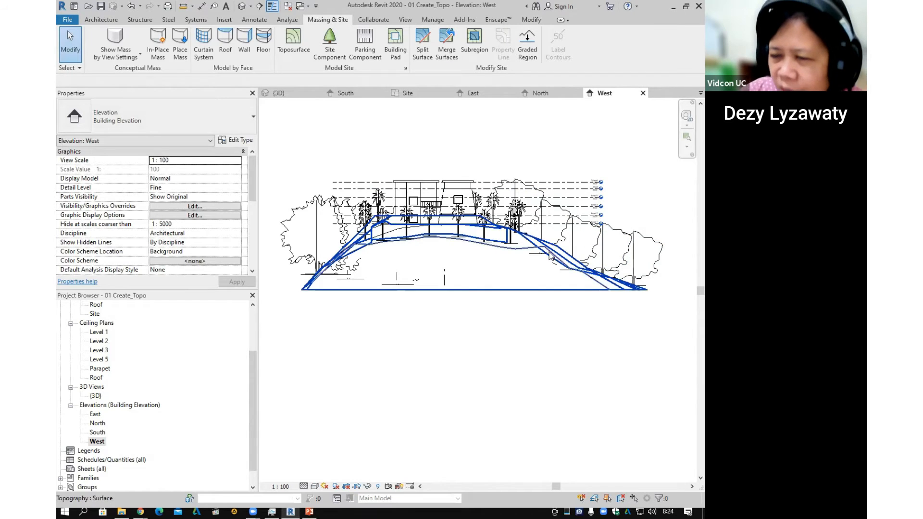
double_click(97, 423)
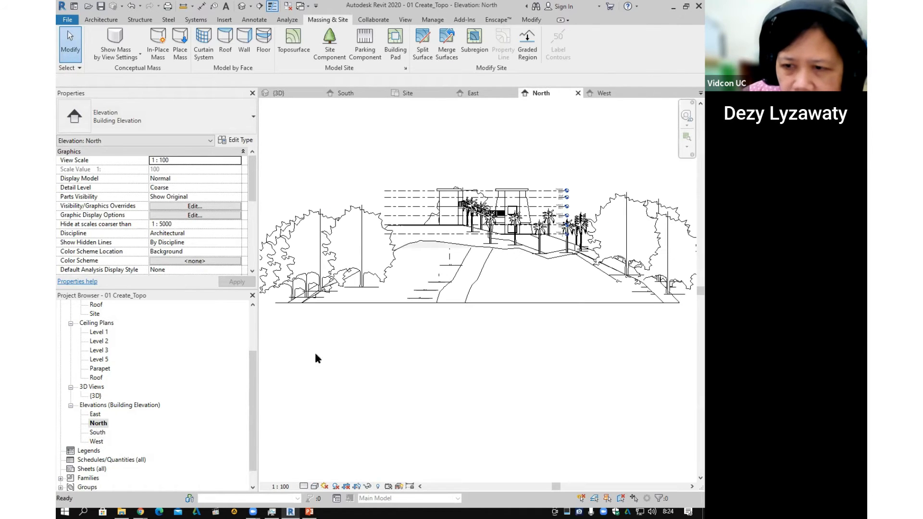
scroll(406, 327, "down", 2)
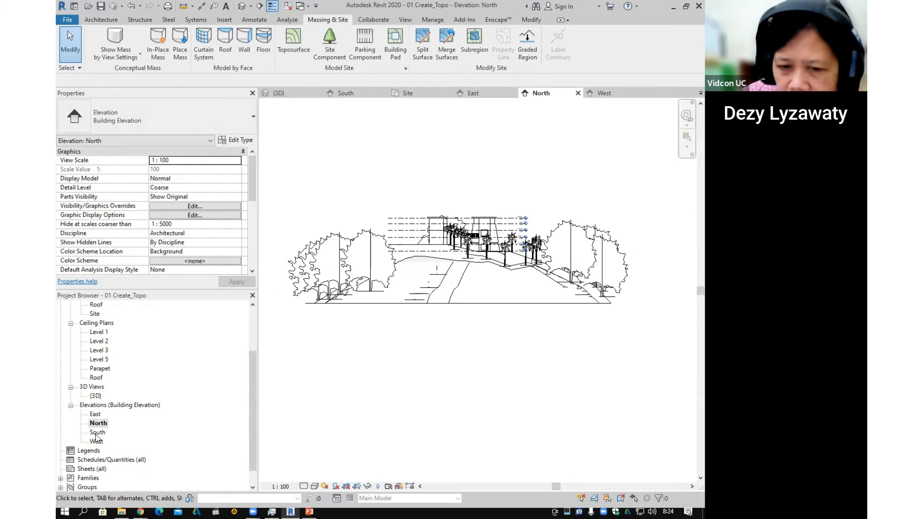
double_click(95, 415)
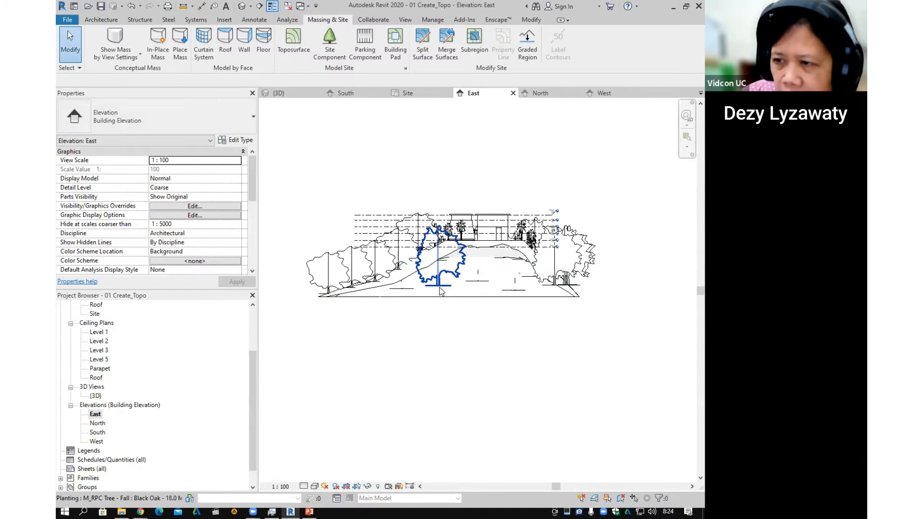
scroll(408, 389, "down", 2)
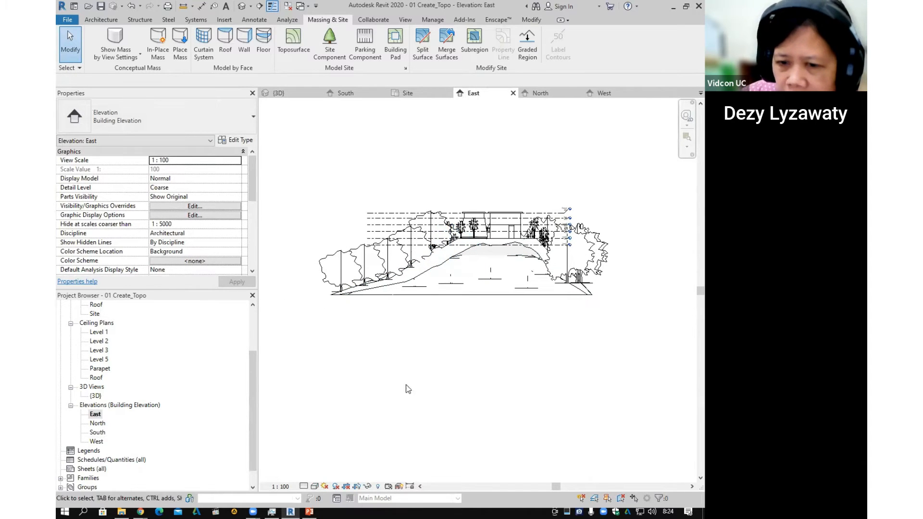
Try the Shaded and Realistic visual styles on the East elevation.
left_click(315, 486)
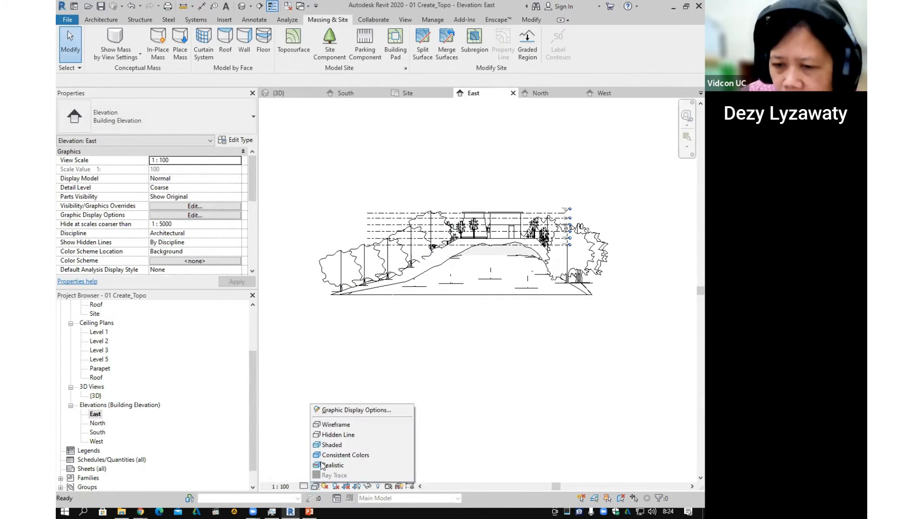
left_click(340, 445)
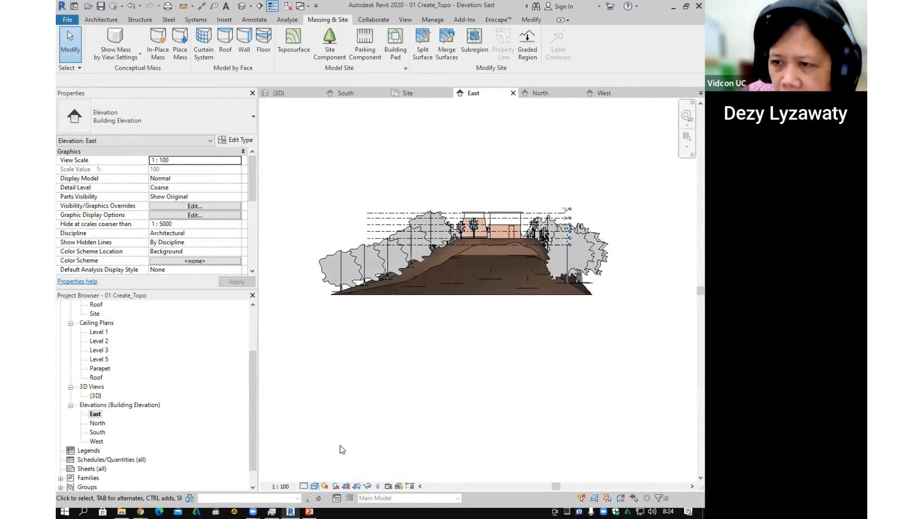
left_click(316, 486)
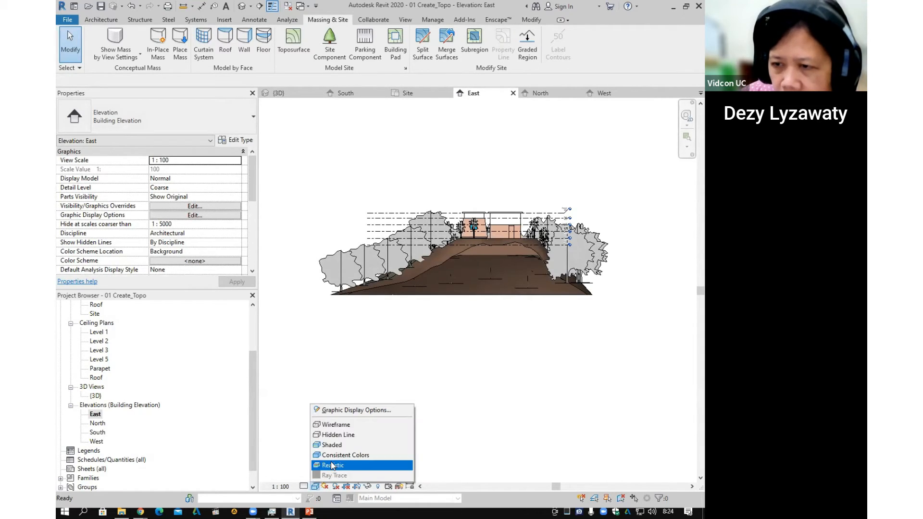
left_click(331, 466)
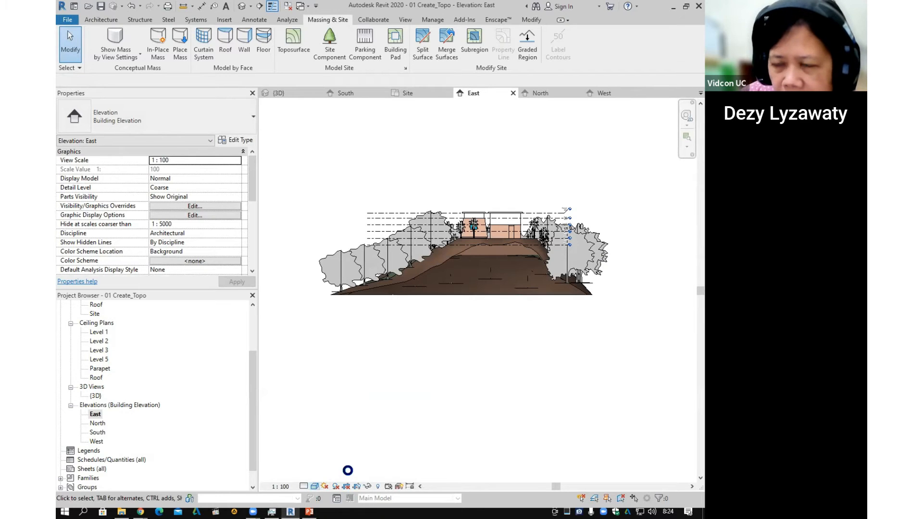
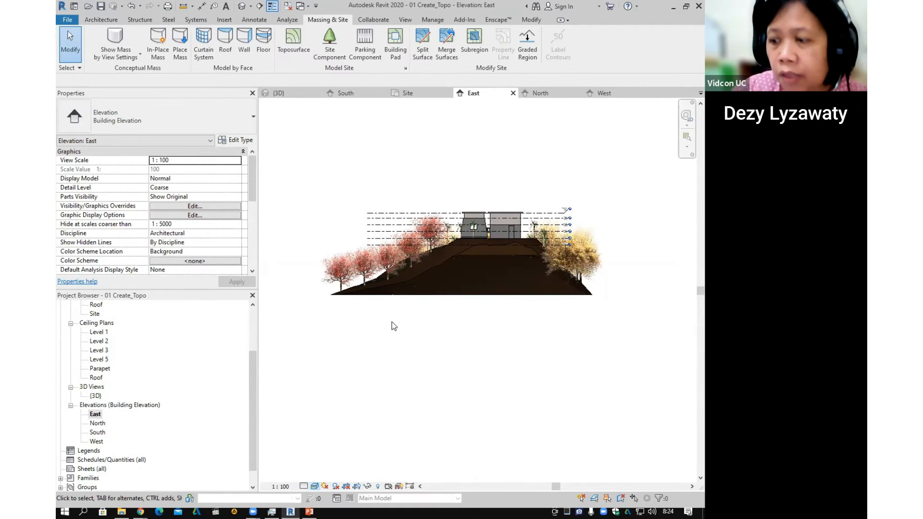
Try the Consistent Colors visual style on the East elevation and toggle its shadows on and off.
left_click(315, 487)
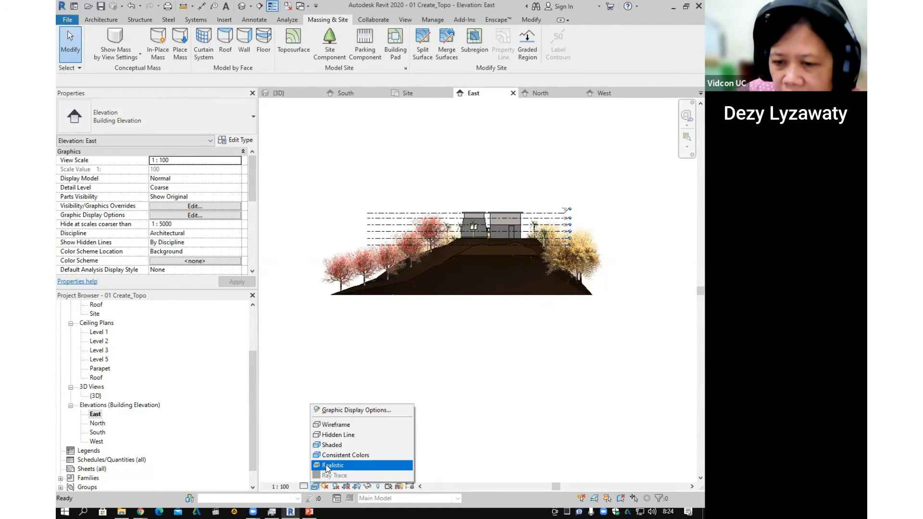
left_click(330, 459)
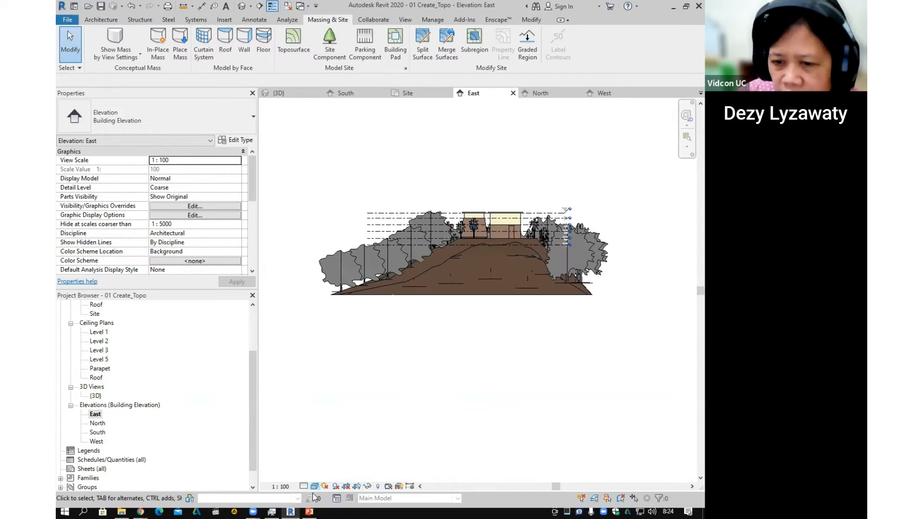
left_click(337, 486)
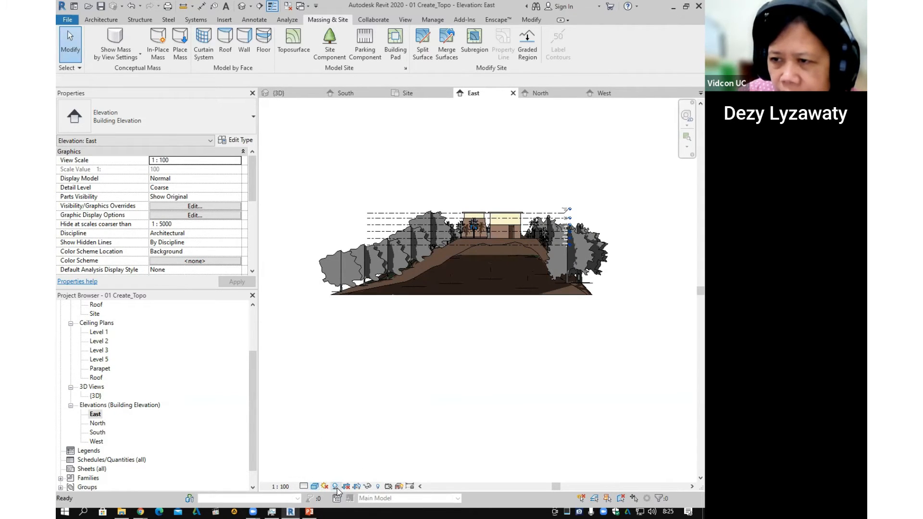
left_click(336, 486)
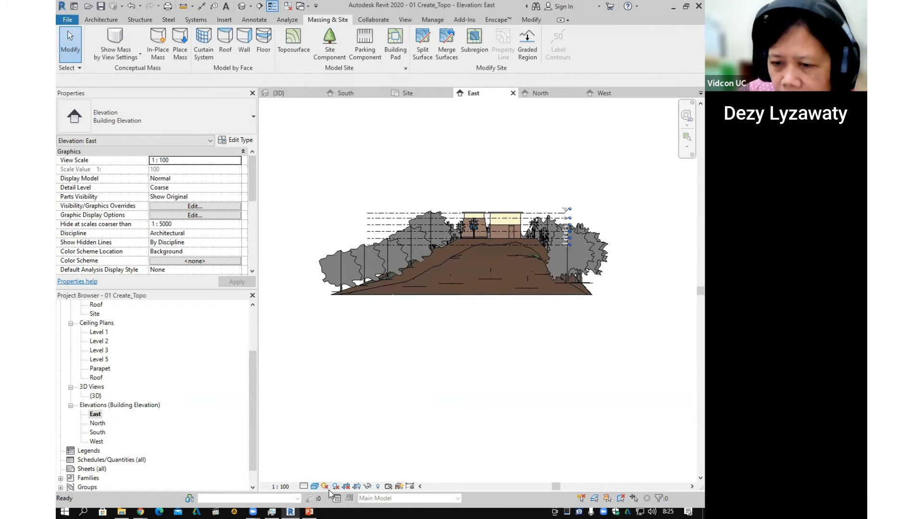
left_click(335, 487)
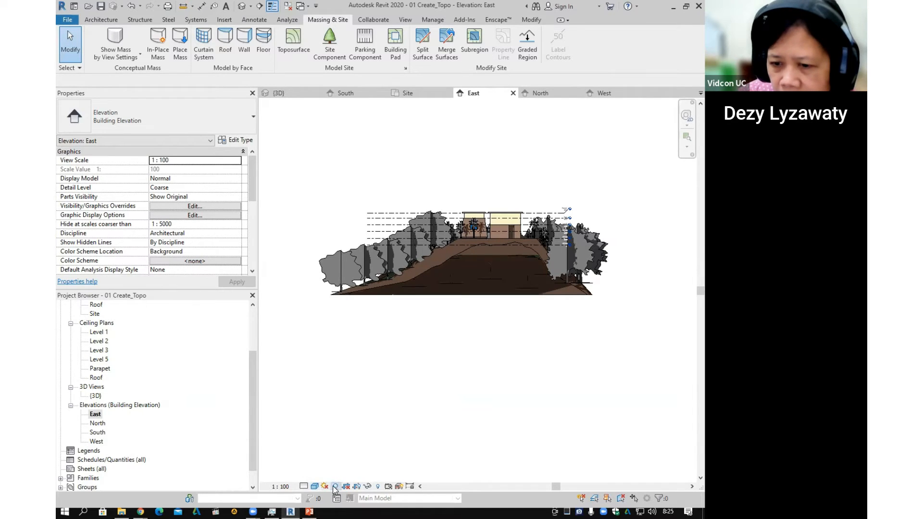
left_click(335, 488)
Return the East elevation's visual style to Hidden Line.
left_click(314, 486)
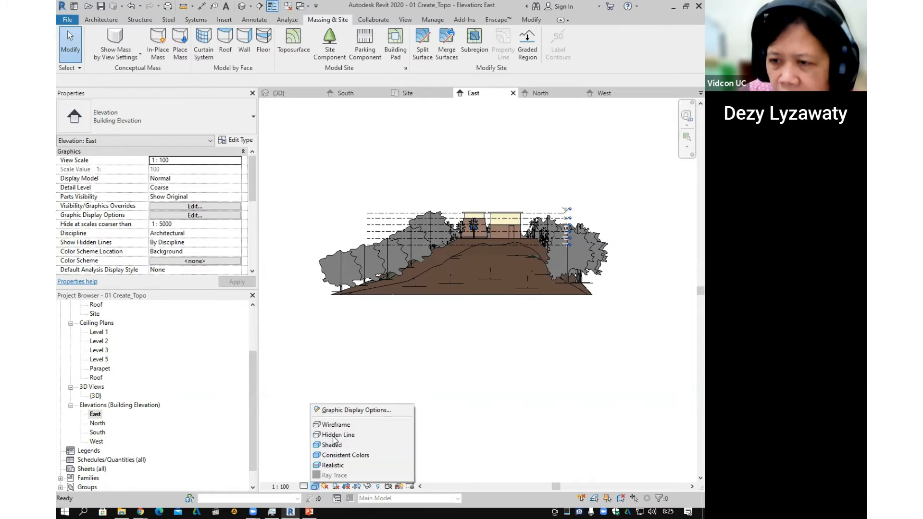
left_click(337, 435)
scroll(480, 276, "up", 2)
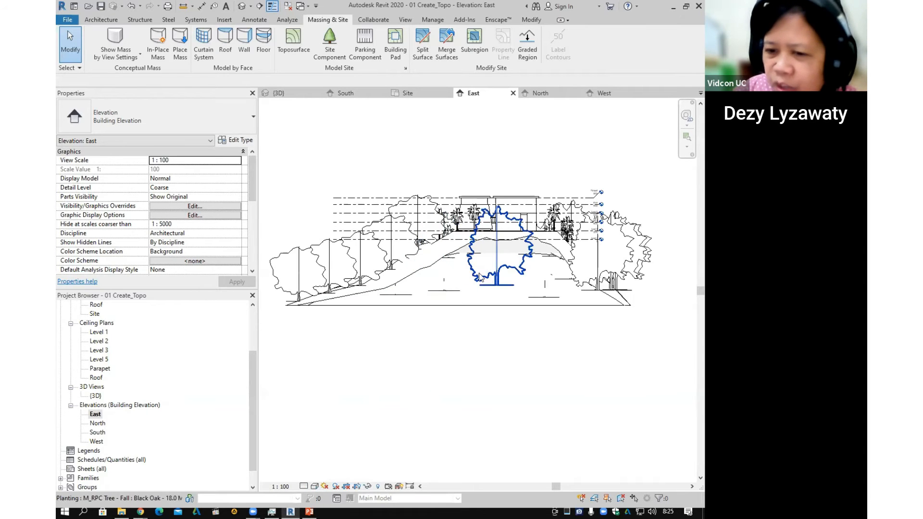
Open the 3D view and examine the finished site and buildings from several sides.
left_click(94, 396)
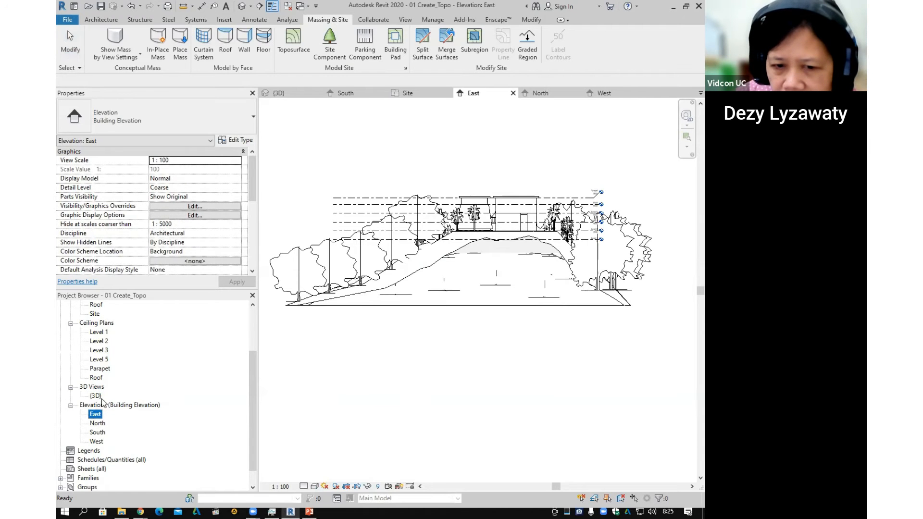
double_click(95, 395)
middle_click_drag(523, 256, 340, 268, "shift")
scroll(447, 268, "up", 3)
middle_click_drag(448, 267, 521, 302, "shift")
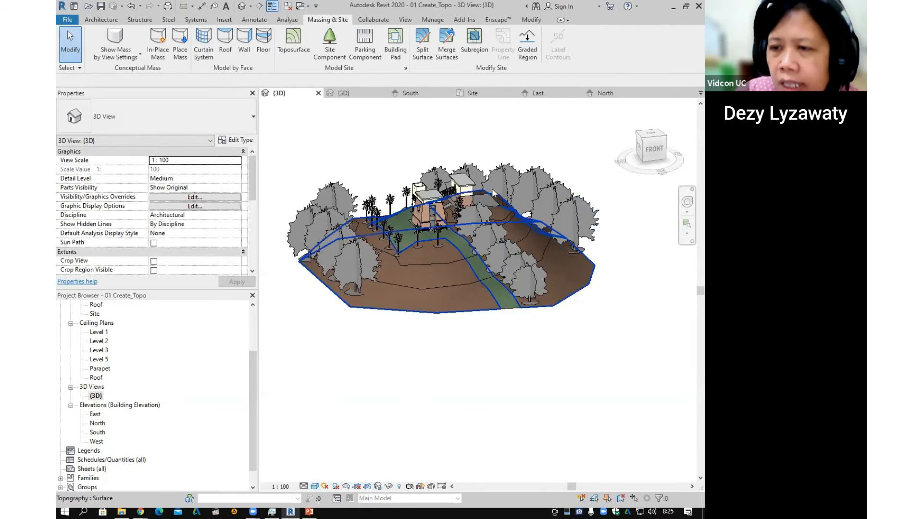
middle_click_drag(539, 288, 416, 293, "shift")
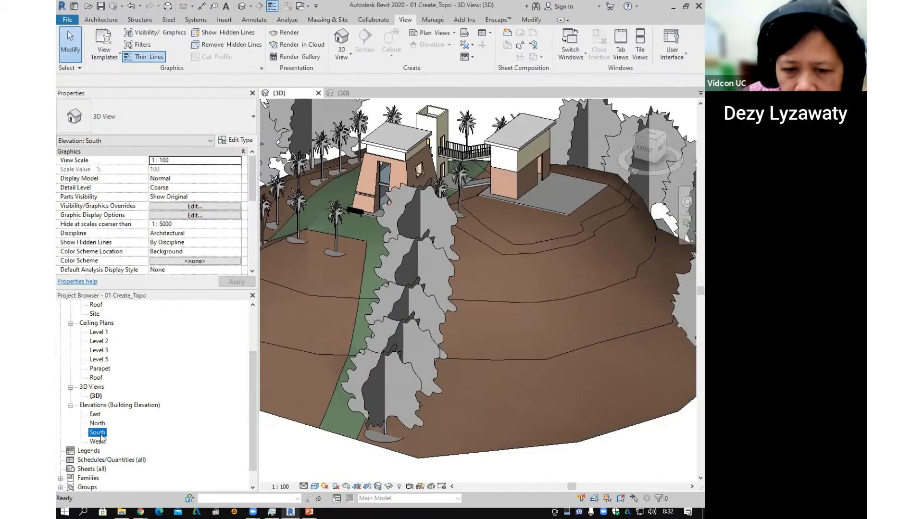
Open the South elevation and examine the benches, the trees and the level lines against the terrain.
double_click(98, 432)
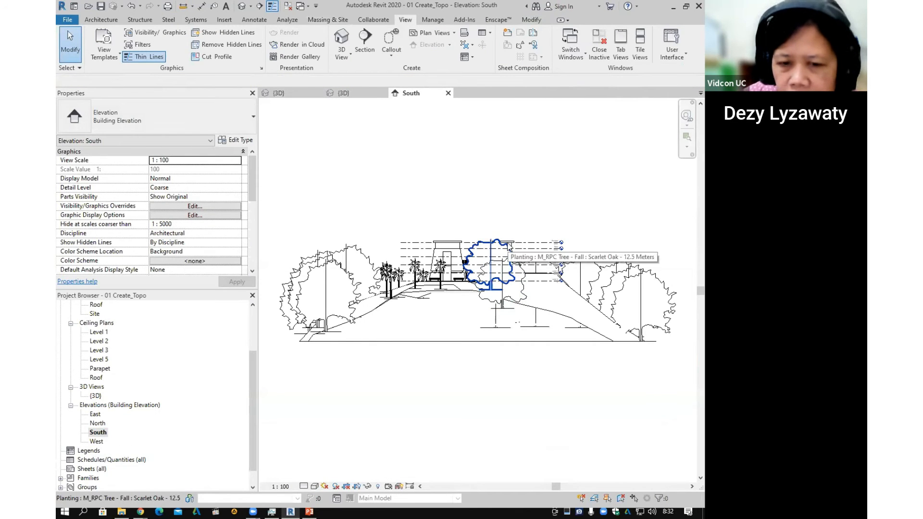
scroll(565, 298, "up", 2)
scroll(413, 294, "up", 2)
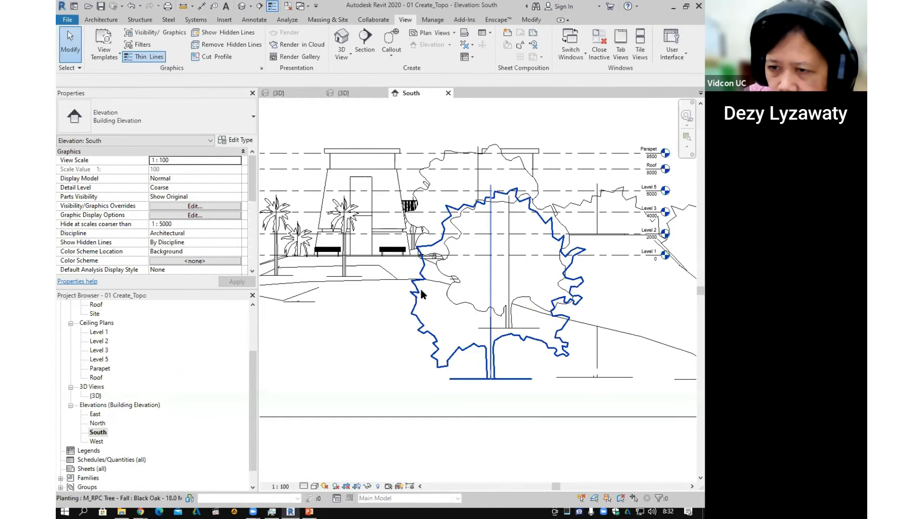
scroll(425, 257, "down", 3)
scroll(545, 273, "up", 3)
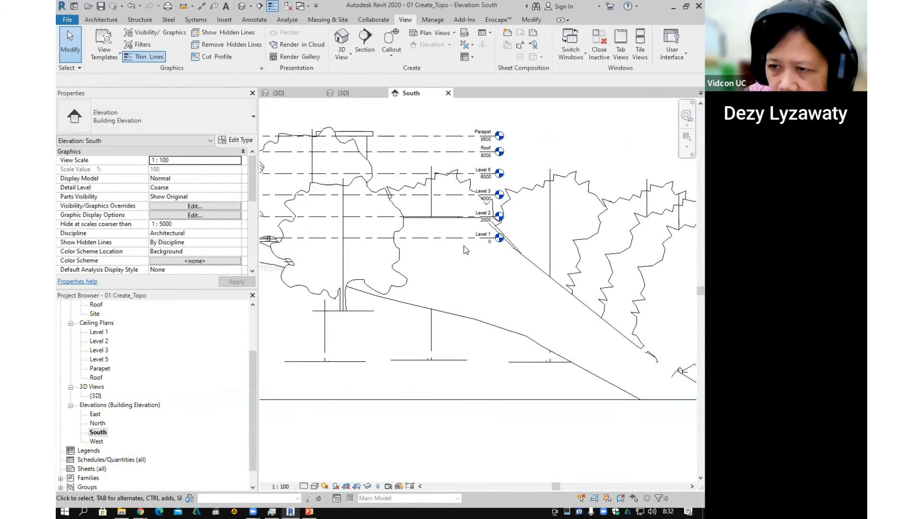
key("ctrl")
key("ctrl")
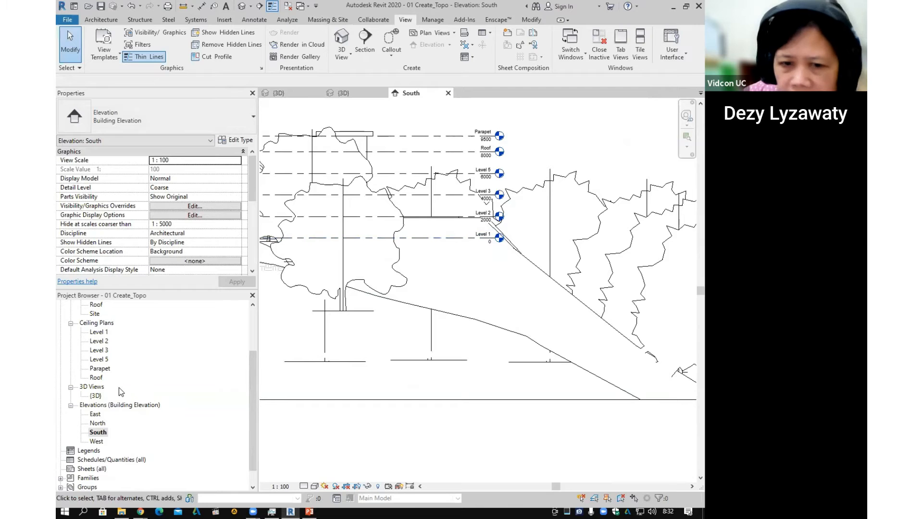
Open the Level 1 floor plan and start a building pad in the open area south of the eastern building.
scroll(120, 388, "up", 4)
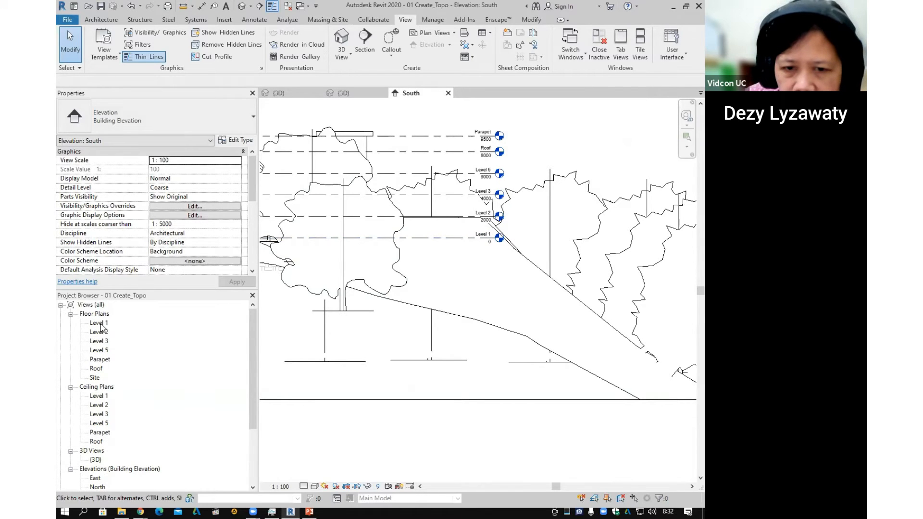
double_click(100, 324)
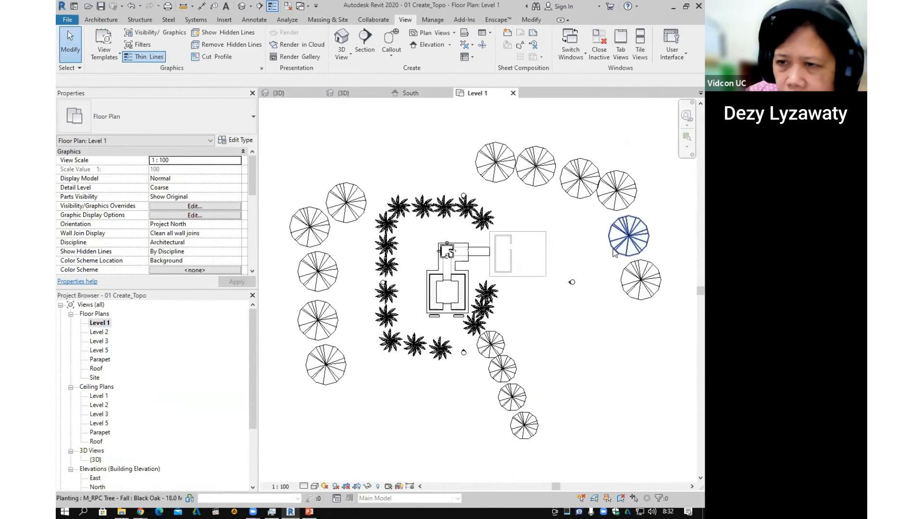
middle_click_drag(570, 279, 486, 262)
scroll(481, 253, "up", 1)
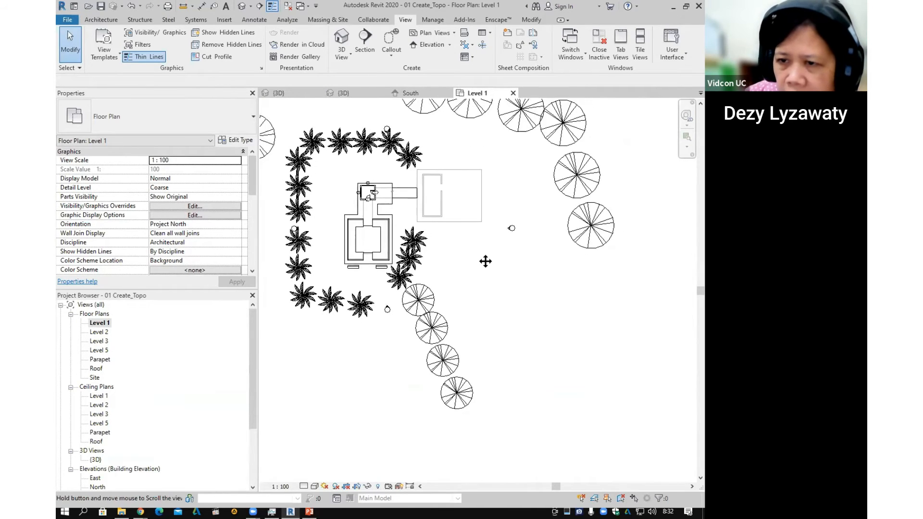
scroll(477, 261, "up", 1)
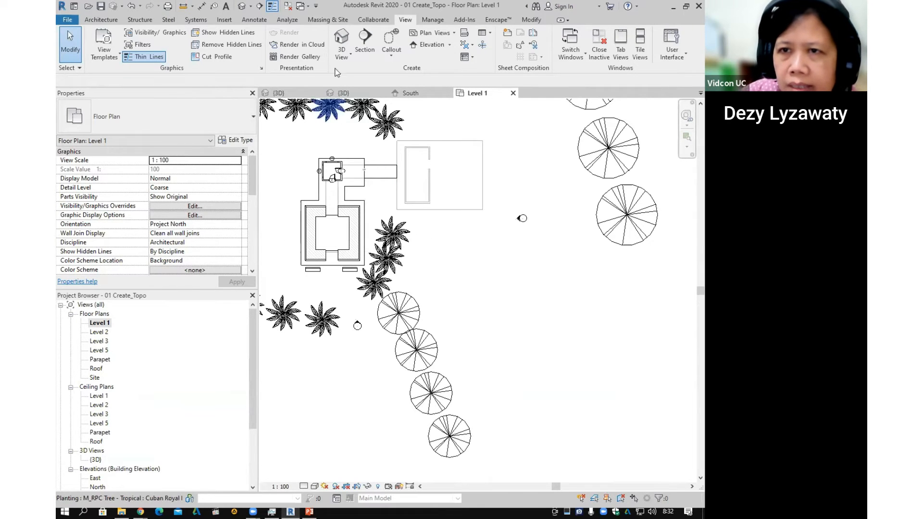
left_click(325, 20)
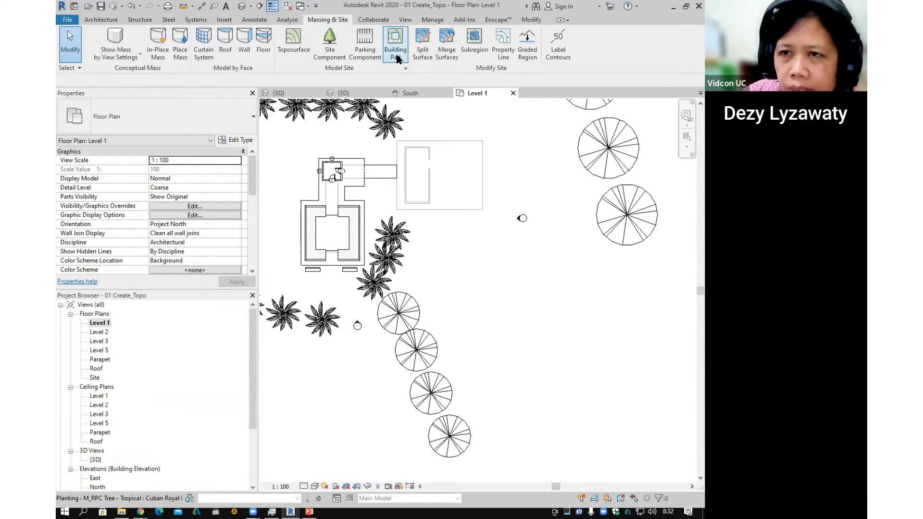
left_click(397, 59)
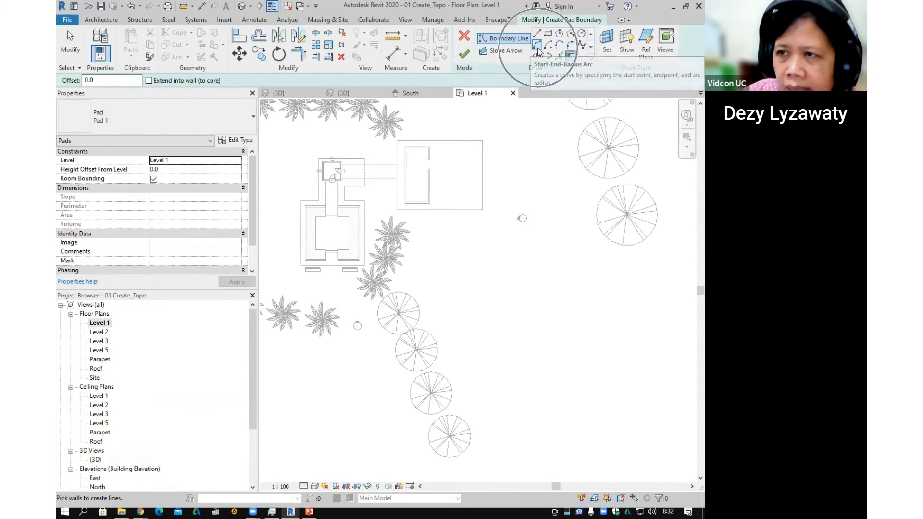
left_click(538, 45)
scroll(420, 247, "up", 1)
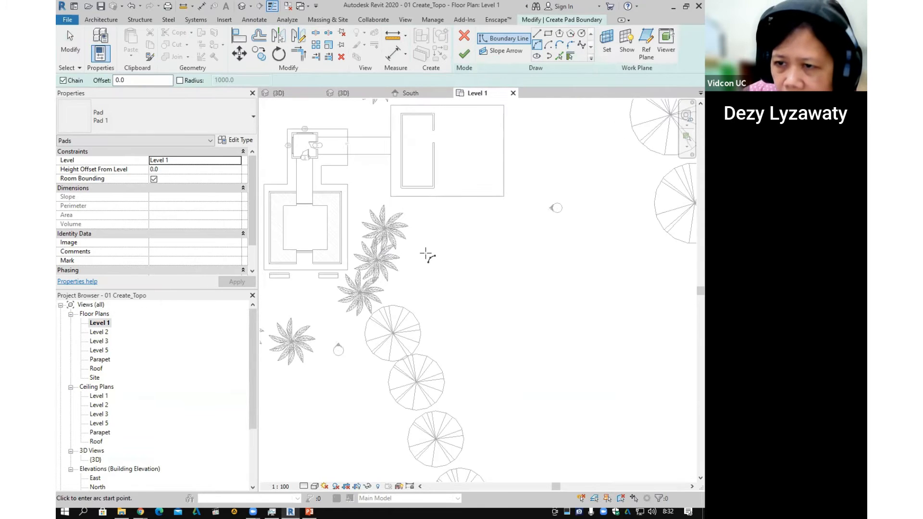
left_click(414, 239)
key("Escape")
key("Escape")
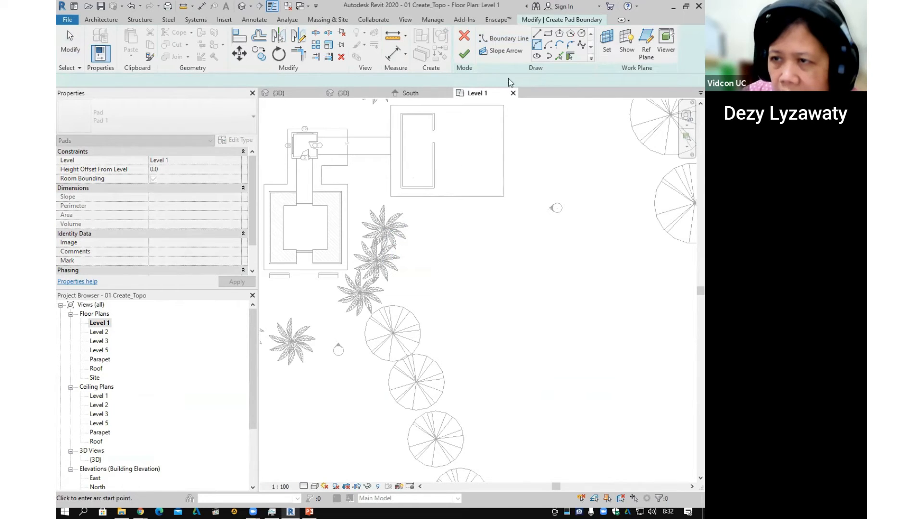
Sketch a closed teardrop-shaped pad boundary with start-end-radius arcs between the palms and the eastern elevation marker, its lower arc about 8819 mm in radius.
left_click(537, 46)
left_click(426, 213)
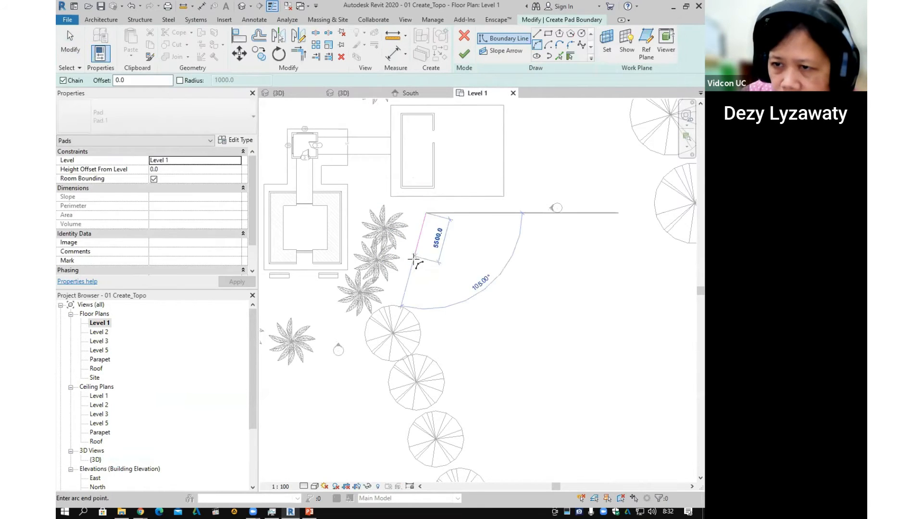
left_click(417, 271)
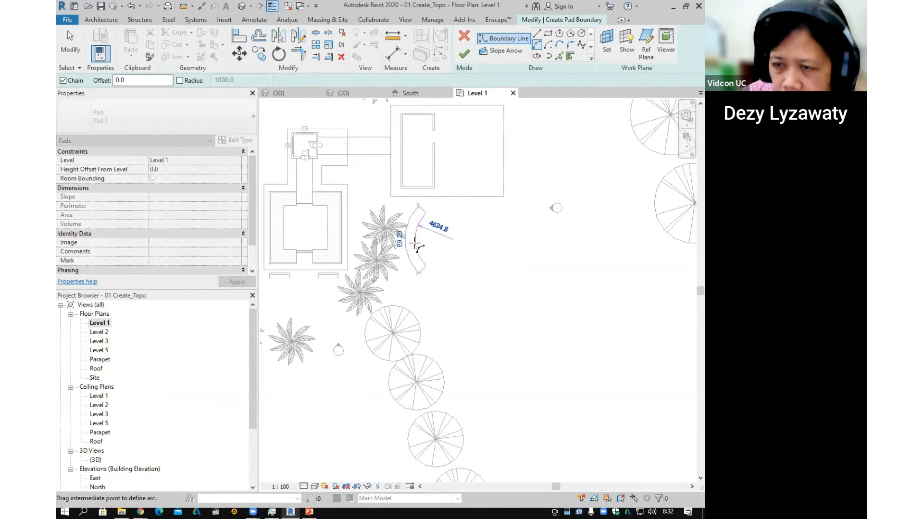
left_click(415, 239)
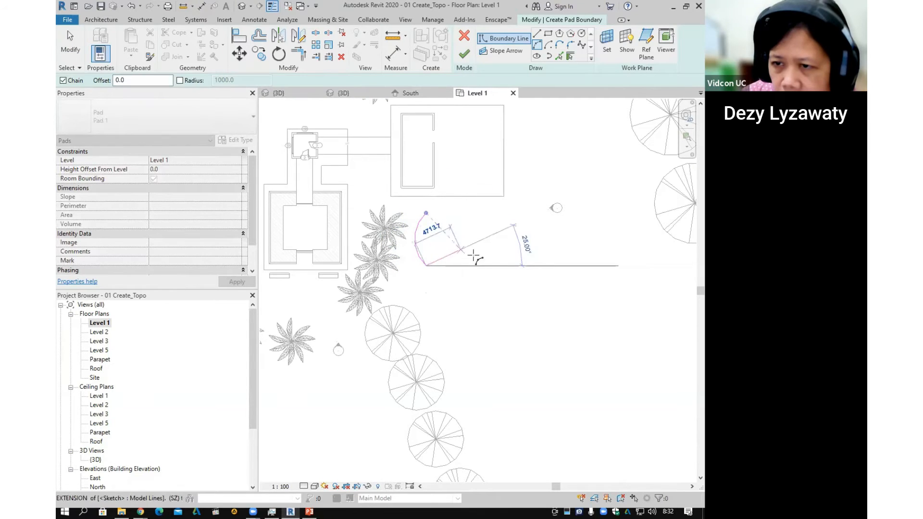
left_click(519, 250)
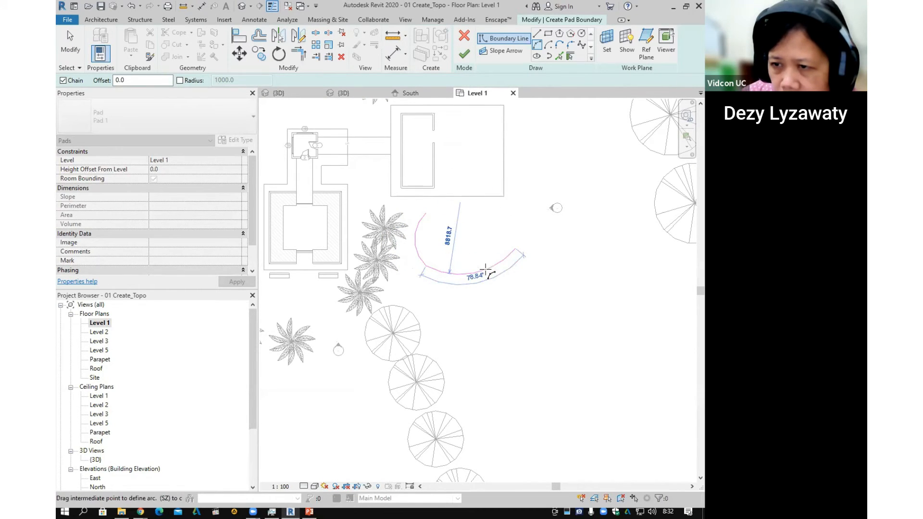
left_click(485, 270)
left_click(526, 194)
left_click(528, 214)
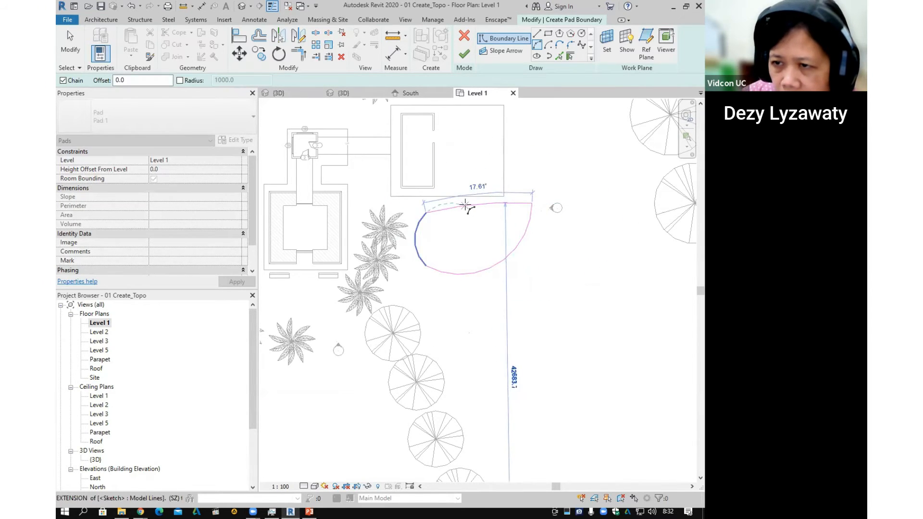
left_click(465, 201)
key("Escape")
Shorten the eastern and upper boundary arcs to open up the pad's pointed northeast corner.
scroll(551, 202, "up", 2)
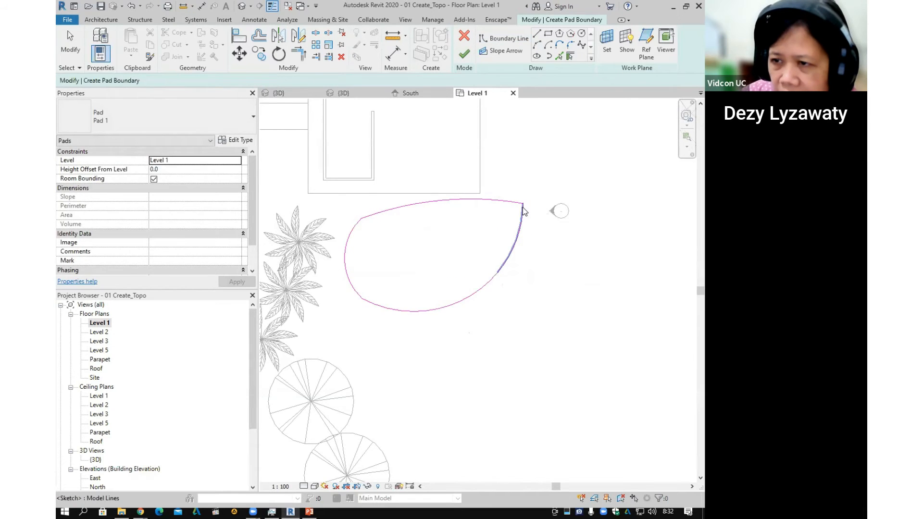
left_click(523, 207)
scroll(524, 205, "up", 1)
left_click_drag(522, 204, 515, 244)
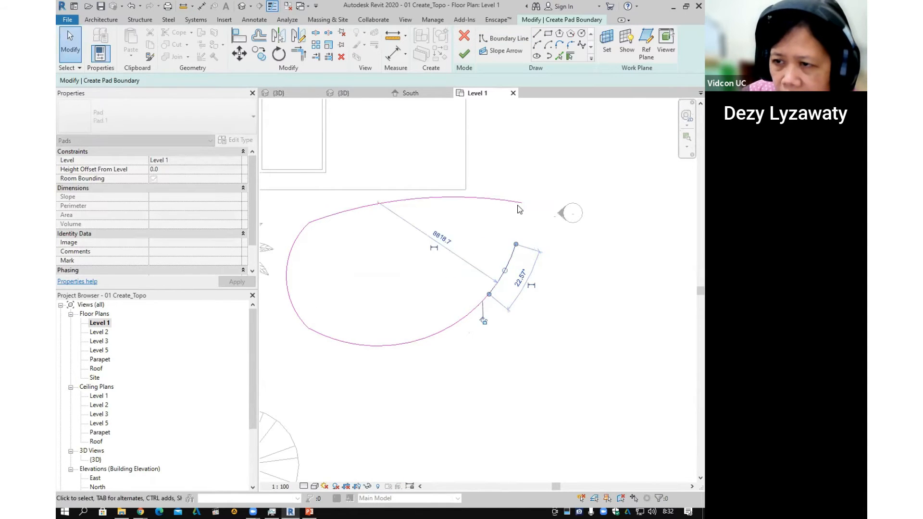
left_click(520, 203)
left_click_drag(523, 204, 478, 197)
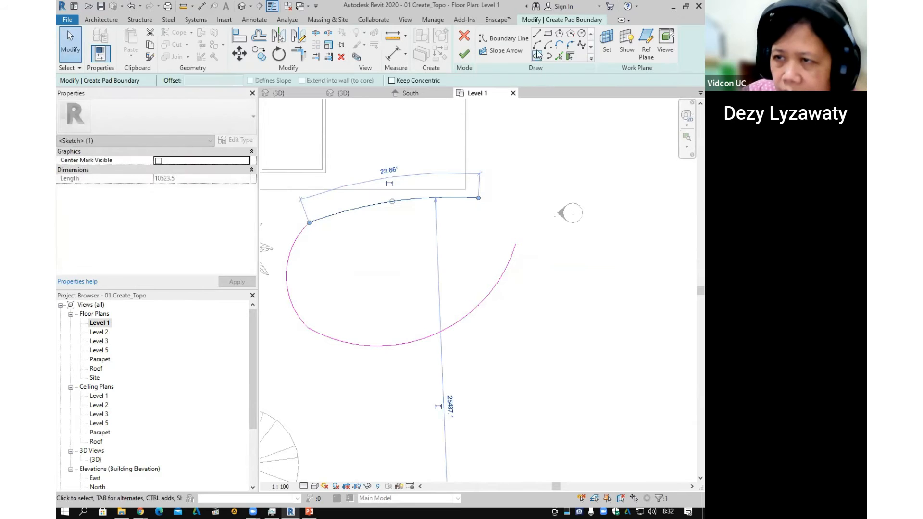
Close the northeast corner gap with a rounded start-end-radius arc joining the ends of the two shortened arcs.
key("Return")
left_click(478, 197)
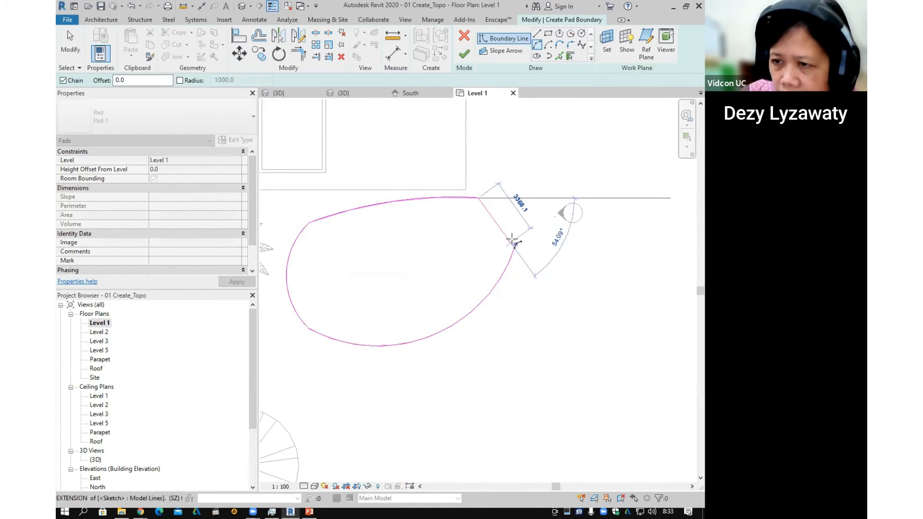
key("Escape")
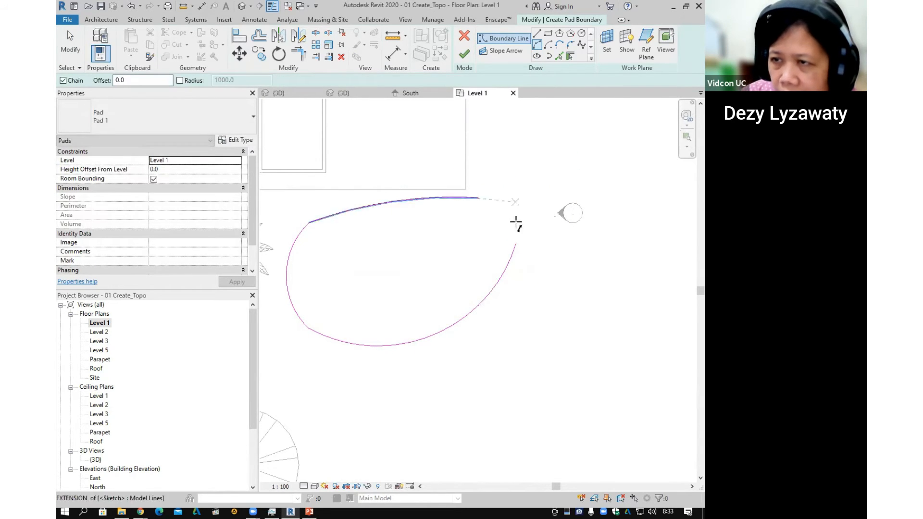
left_click(478, 197)
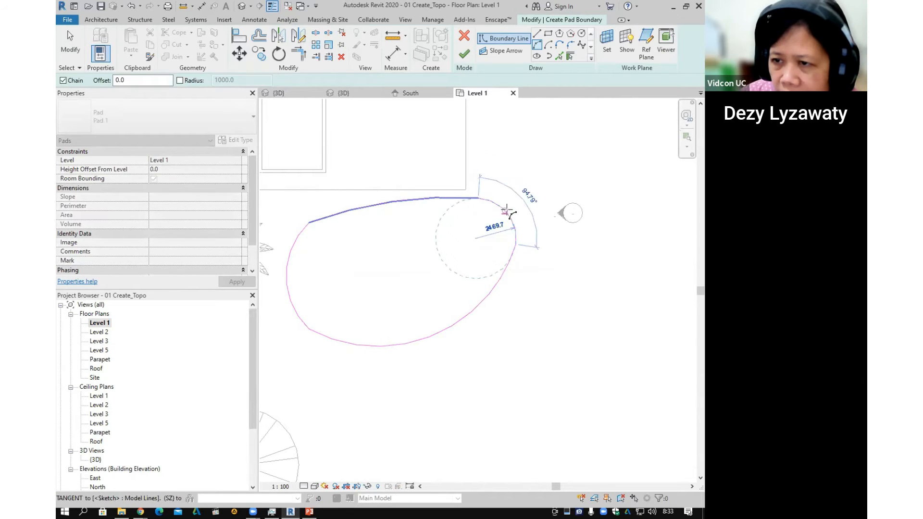
key("Escape")
key("Escape")
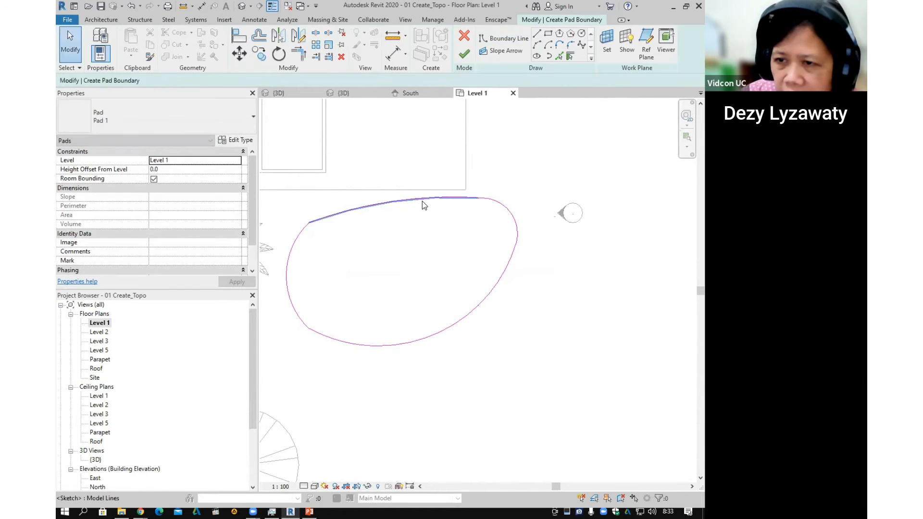
Replace the upper boundary arc with one curving inward to form a kidney shape, and finish the pad.
left_click(422, 201)
key("Delete")
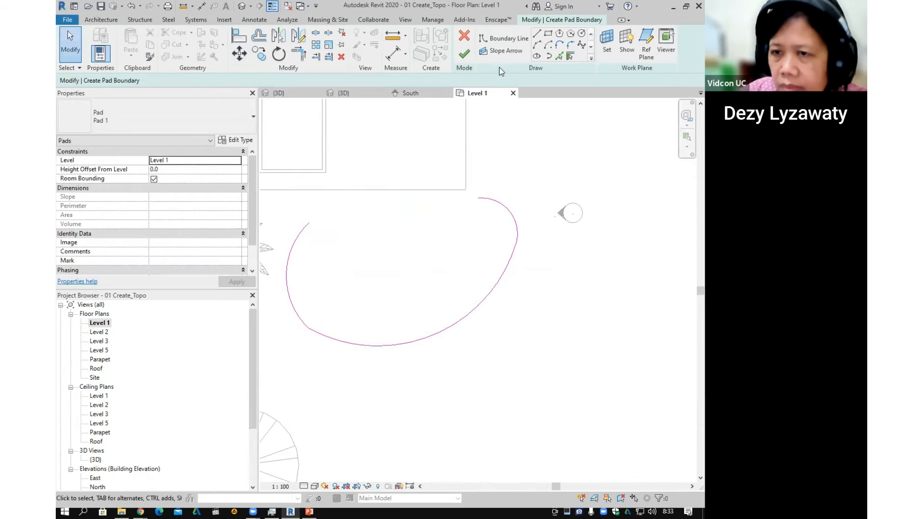
left_click(309, 223)
left_click(478, 198)
left_click(430, 224)
key("Escape")
key("Escape")
scroll(550, 272, "down", 2)
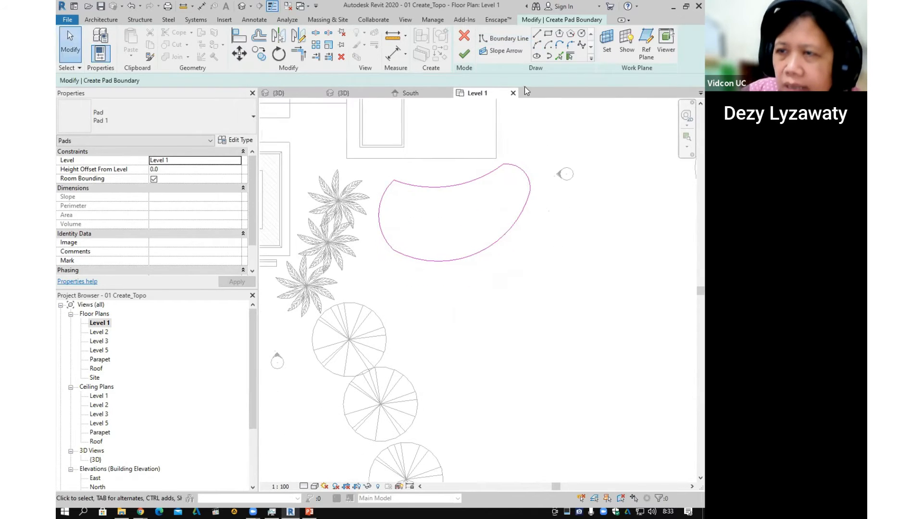
left_click(464, 54)
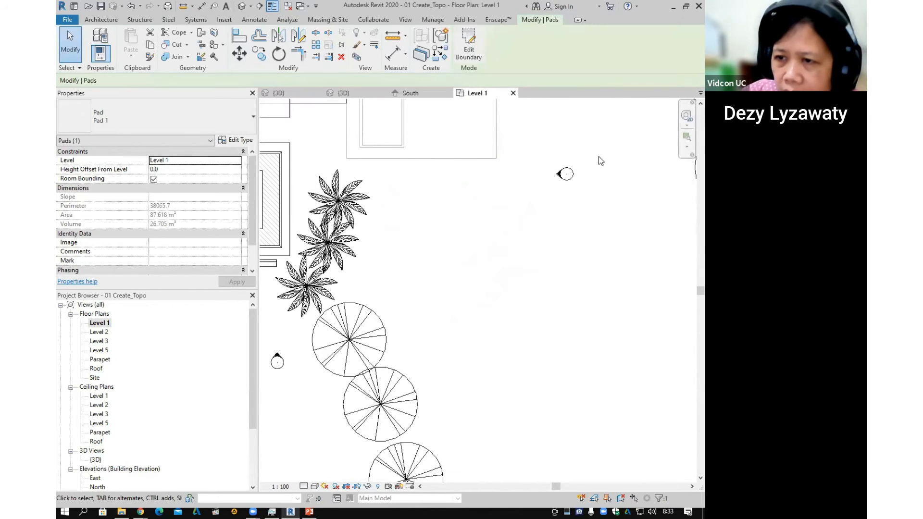
Select the kidney-shaped pad in the 3D view and duplicate its type as Pad 2.
left_click(241, 9)
middle_click_drag(590, 253, 560, 240, "shift")
scroll(560, 240, "up", 2)
middle_click_drag(466, 230, 486, 224, "shift")
left_click(484, 224)
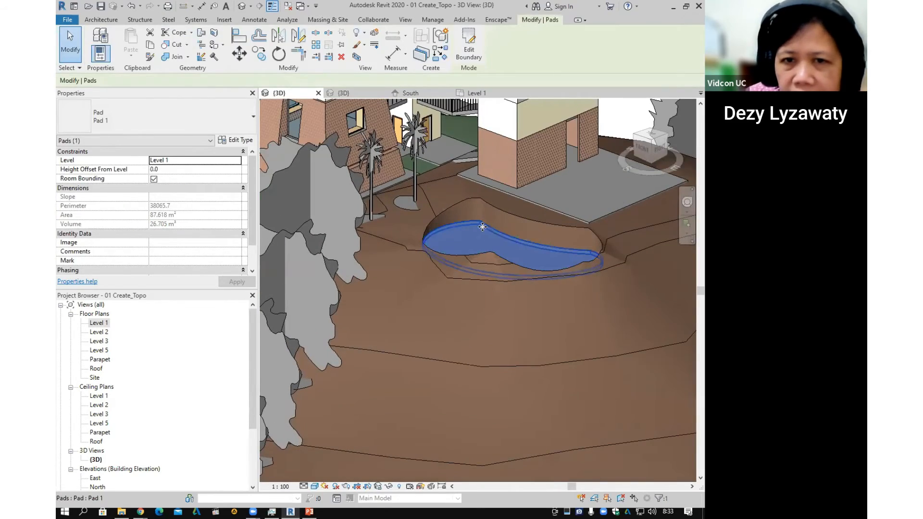
left_click(238, 140)
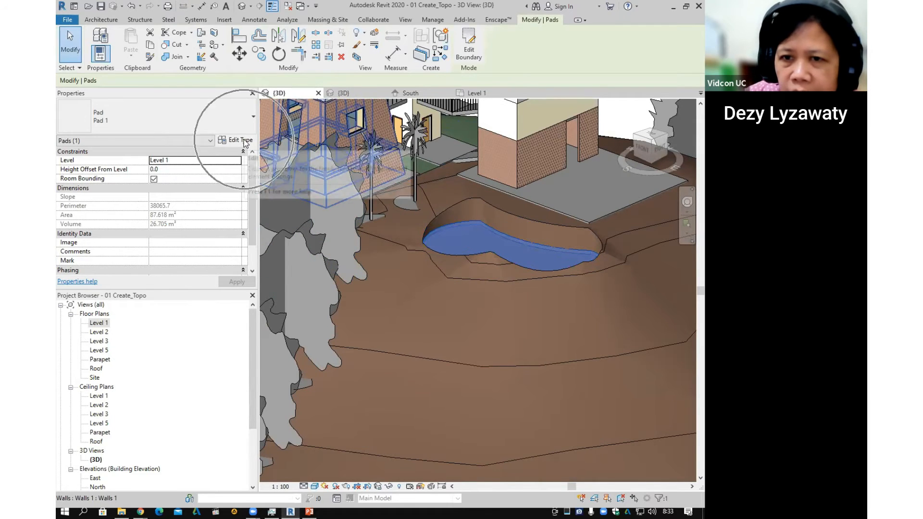
left_click(498, 136)
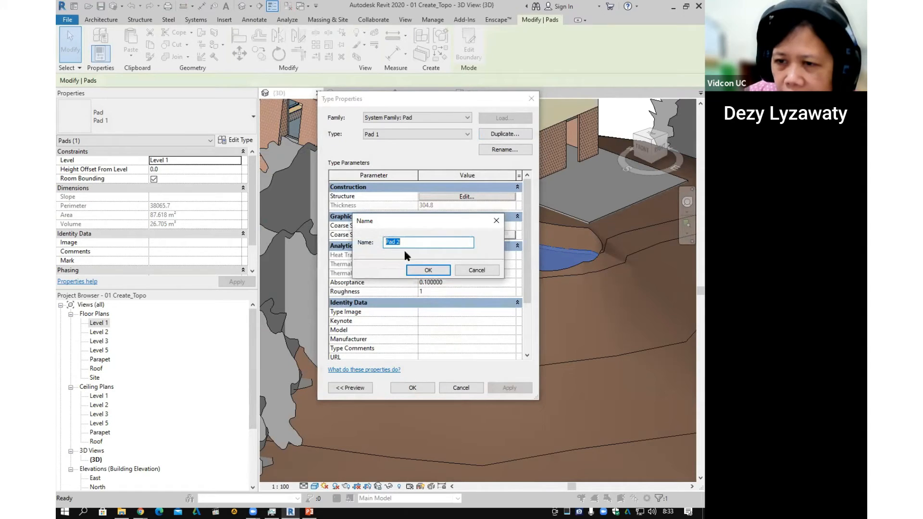
left_click(429, 271)
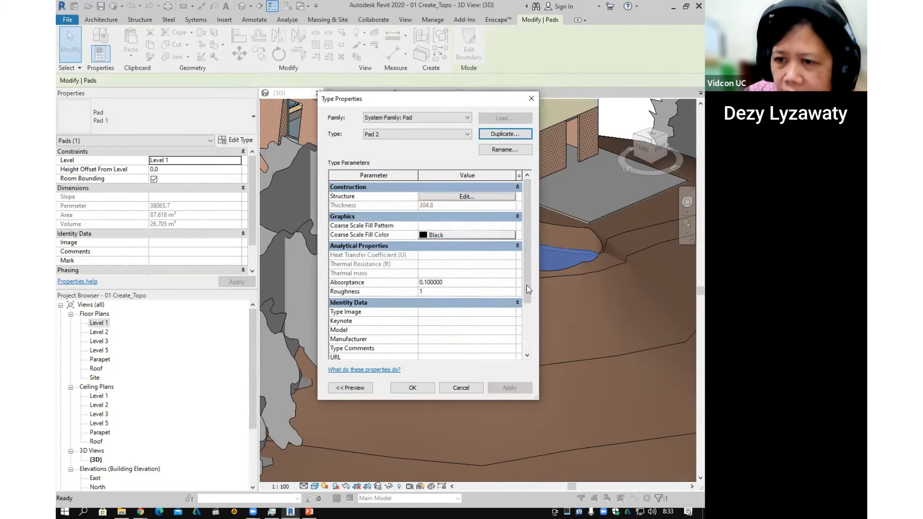
Set the material of Pad 2's structure layer to Site - Water and apply the type.
left_click(468, 197)
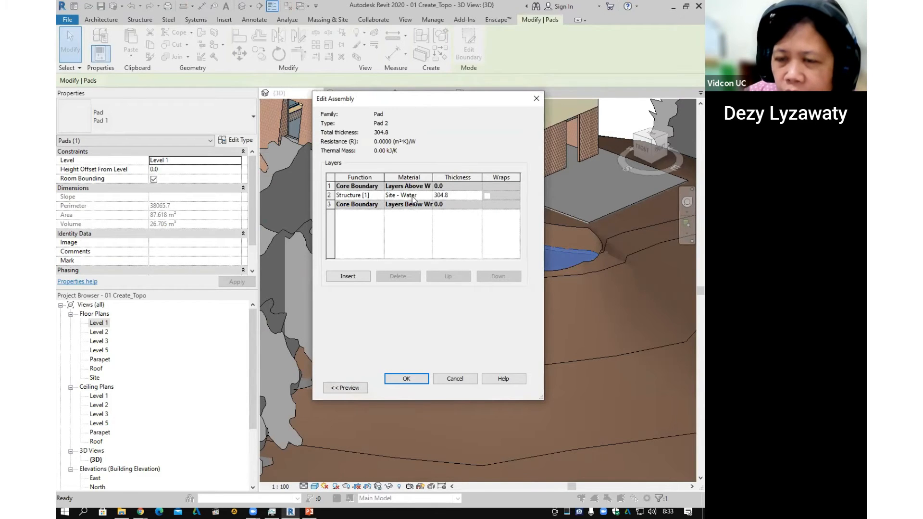
left_click(428, 195)
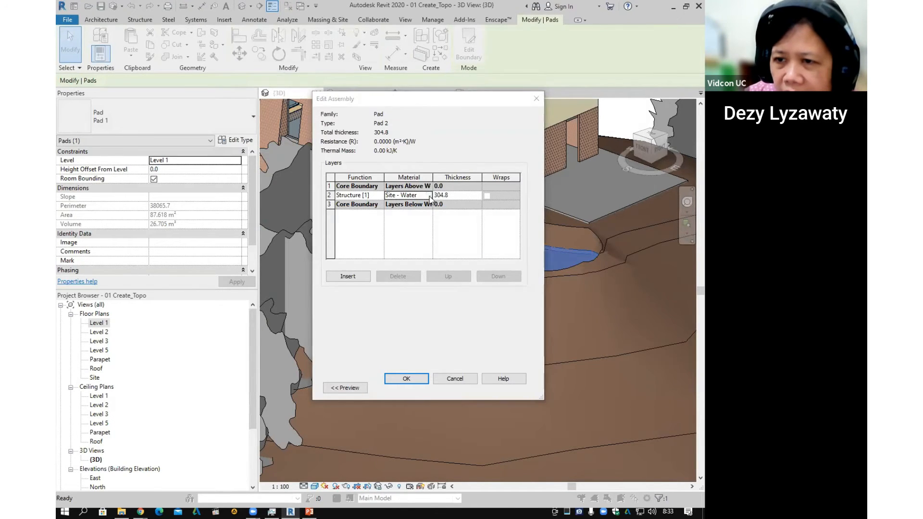
left_click(313, 217)
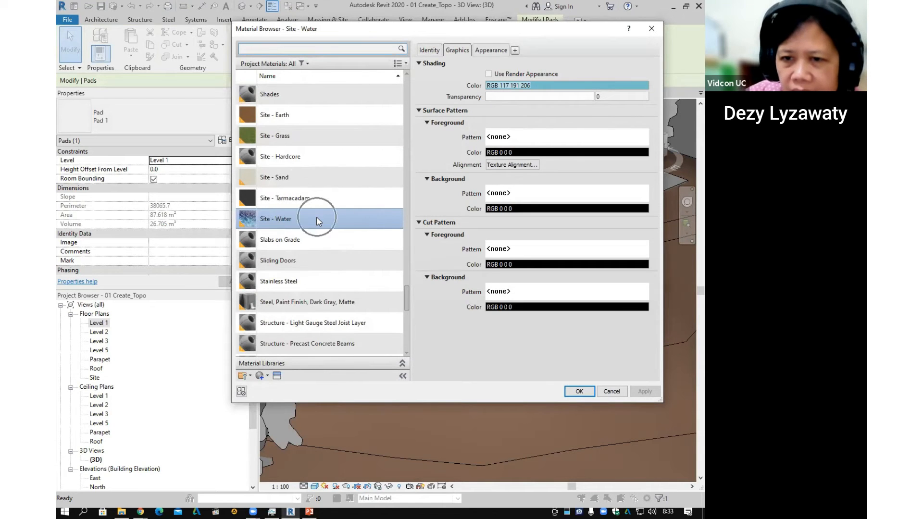
left_click(581, 390)
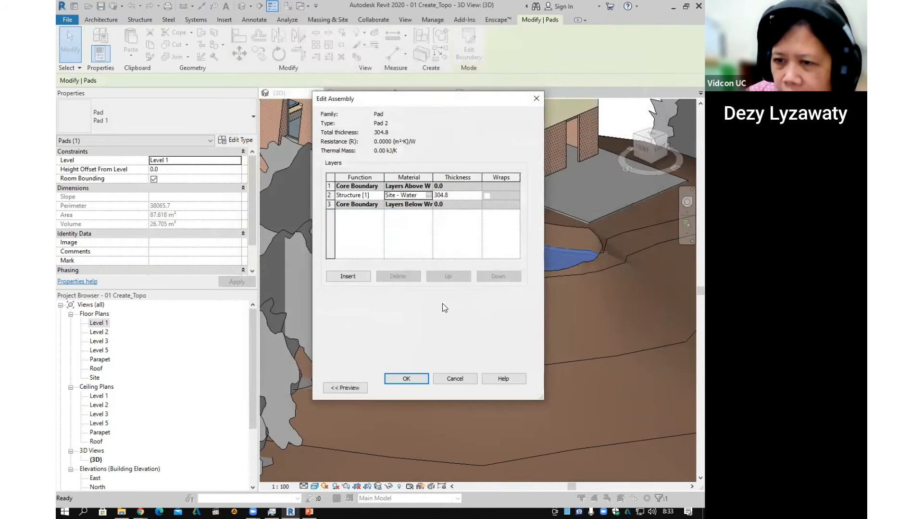
left_click(406, 379)
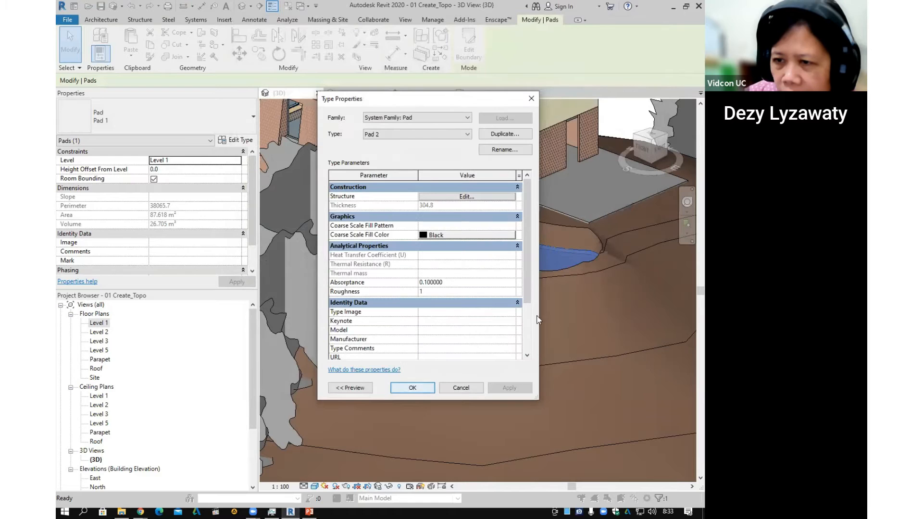
left_click(413, 388)
key("Escape")
Examine the water pad and its surrounding terrain from several sides in the 3D view.
middle_click_drag(486, 232, 527, 278, "shift")
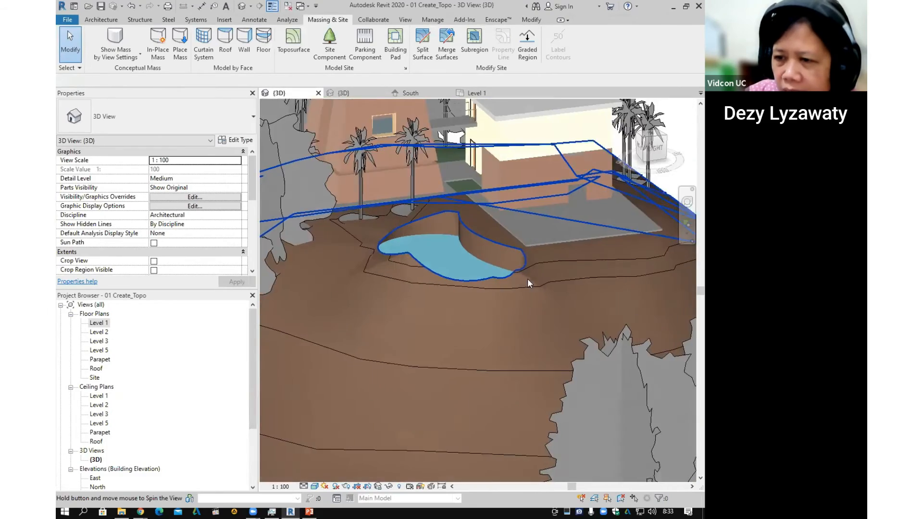
scroll(527, 278, "down", 6)
mouse_move(575, 261)
middle_mouse_down("shift")
mouse_move(515, 250)
mouse_move(549, 249)
mouse_move(580, 271)
mouse_move(564, 265)
middle_mouse_up("shift")
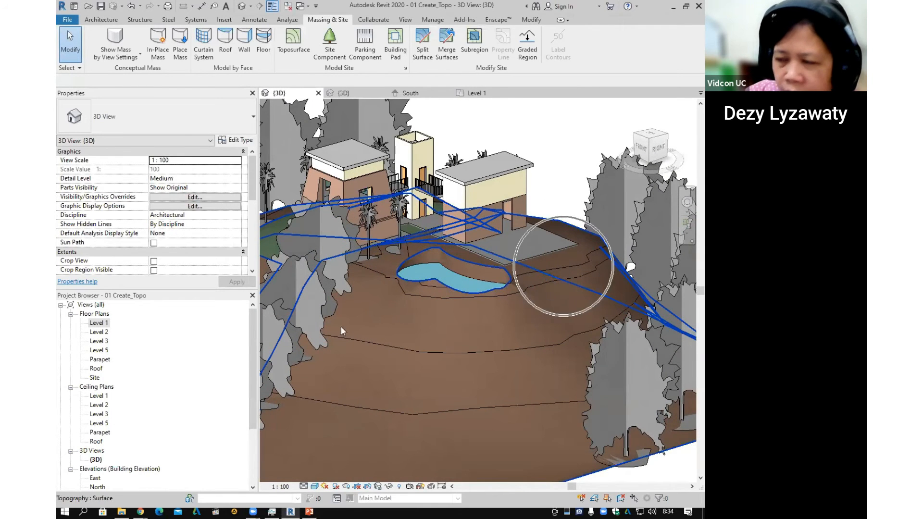
Start a building pad on the Level 2 floor plan and duplicate its type as Pad 3.
double_click(101, 333)
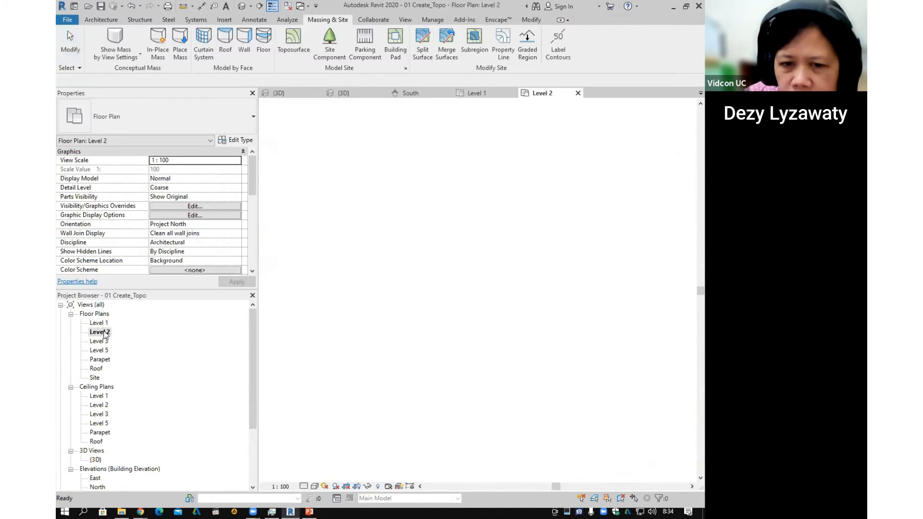
scroll(416, 254, "up", 4)
scroll(416, 253, "up", 2)
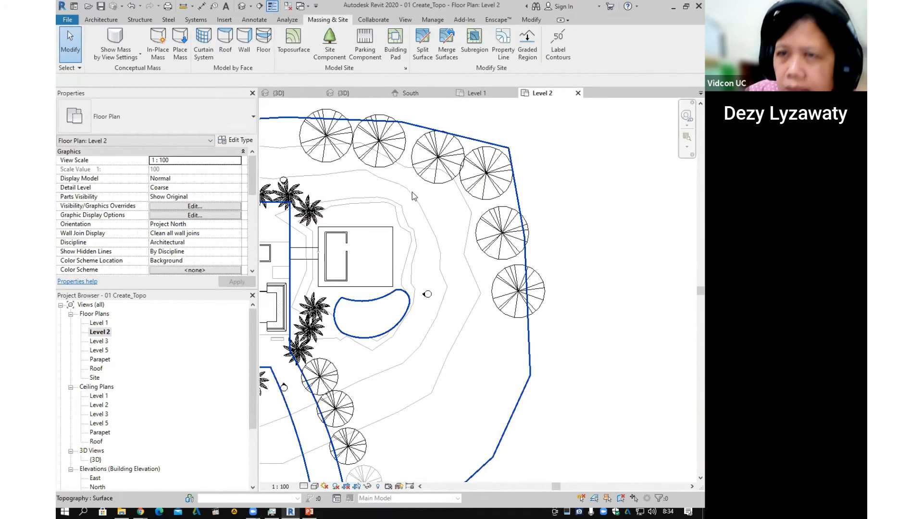
left_click(397, 54)
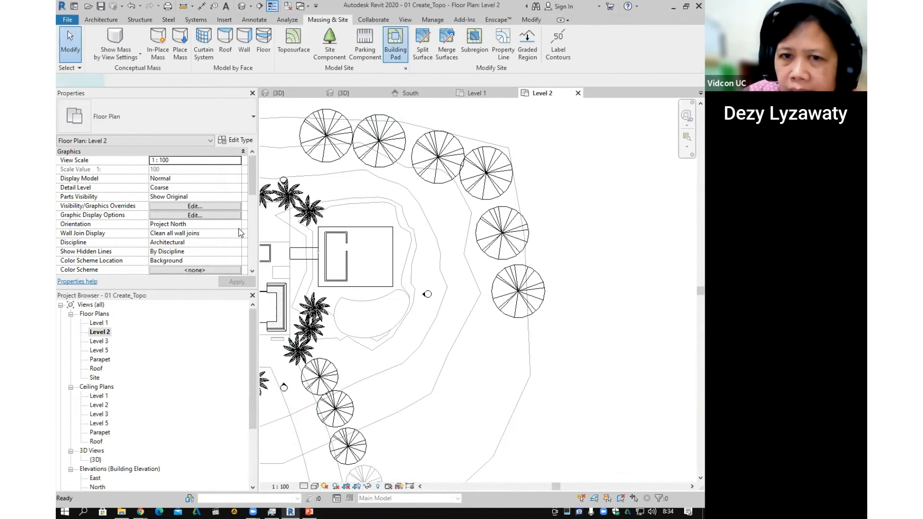
left_click(243, 119)
left_click(122, 169)
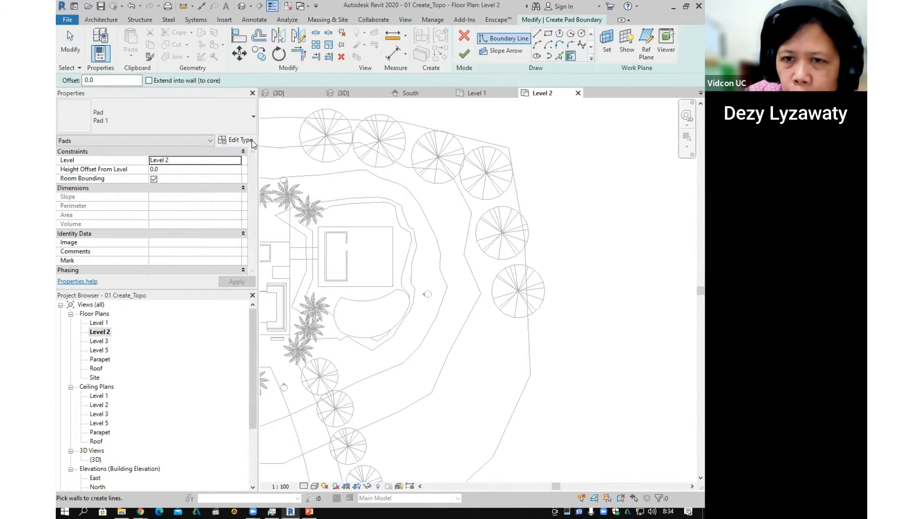
left_click(249, 140)
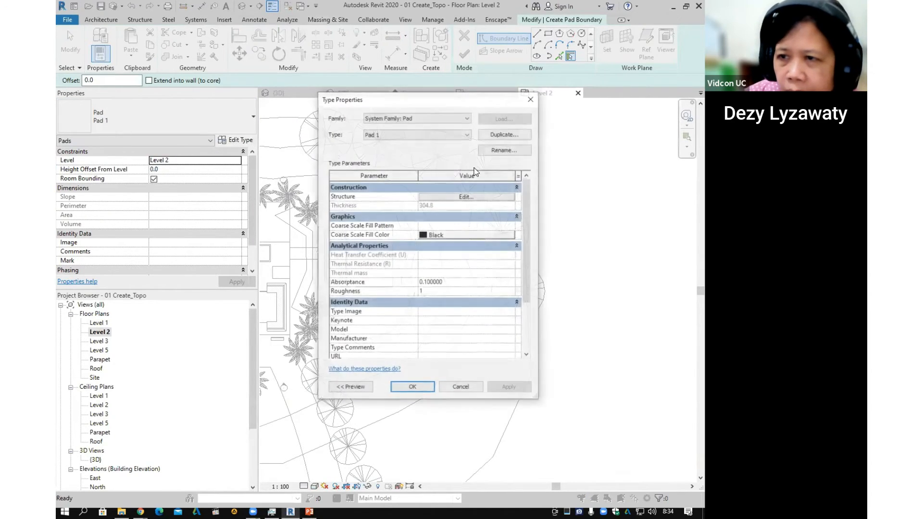
left_click(506, 134)
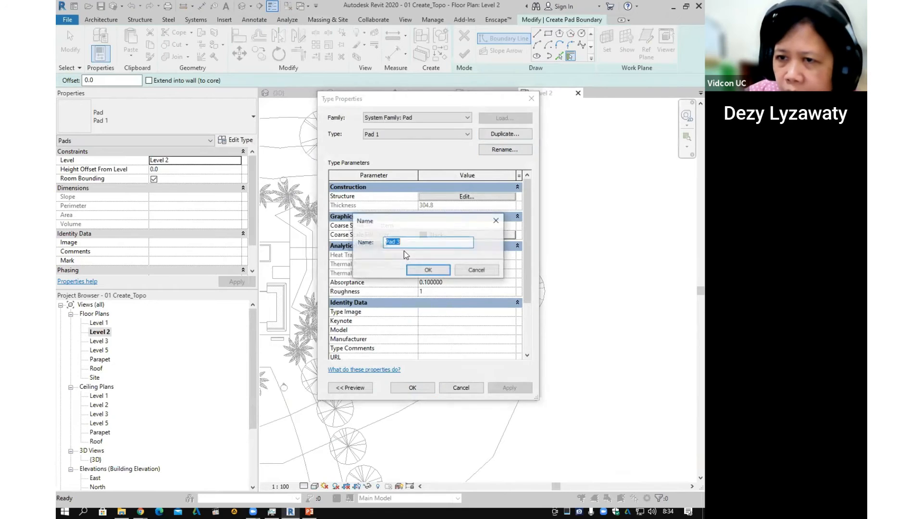
left_click(434, 272)
Set the material of Pad 3's structure layer to Roofing - Asphalt and apply the type.
left_click(468, 197)
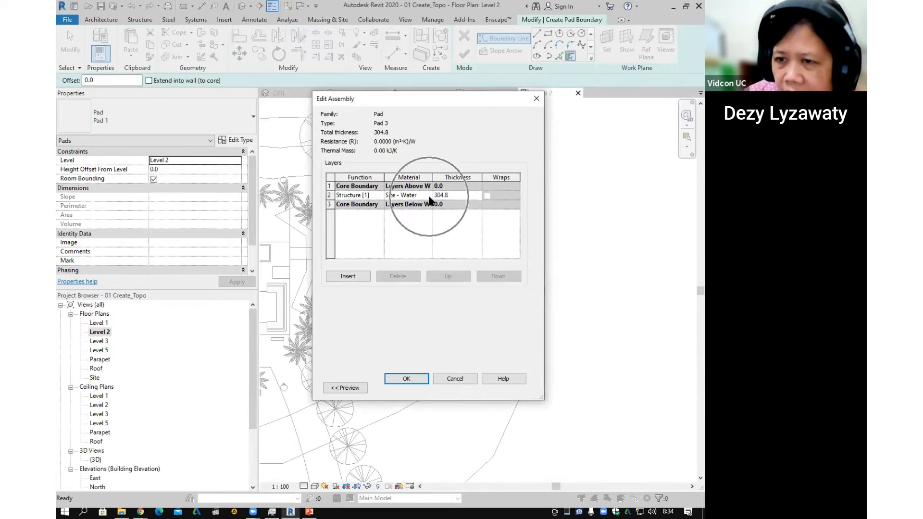
left_click(428, 195)
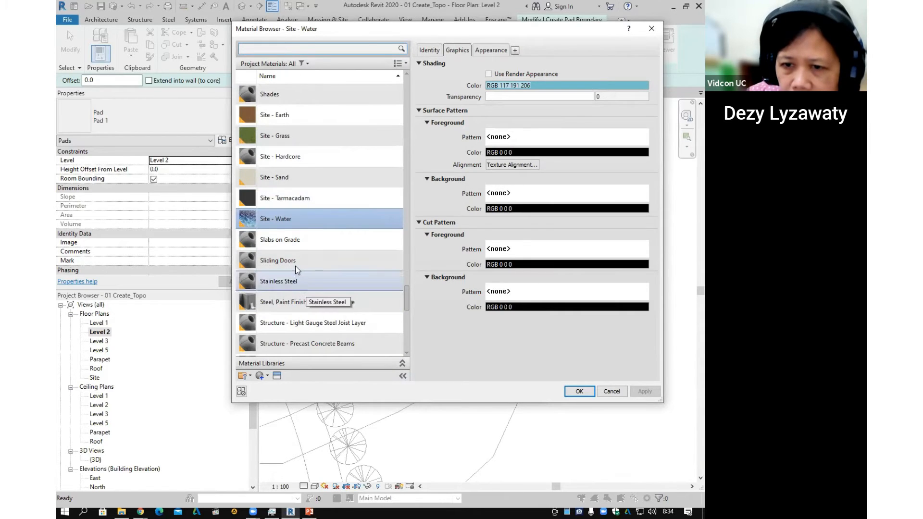
scroll(294, 264, "up", 5)
left_click(296, 220)
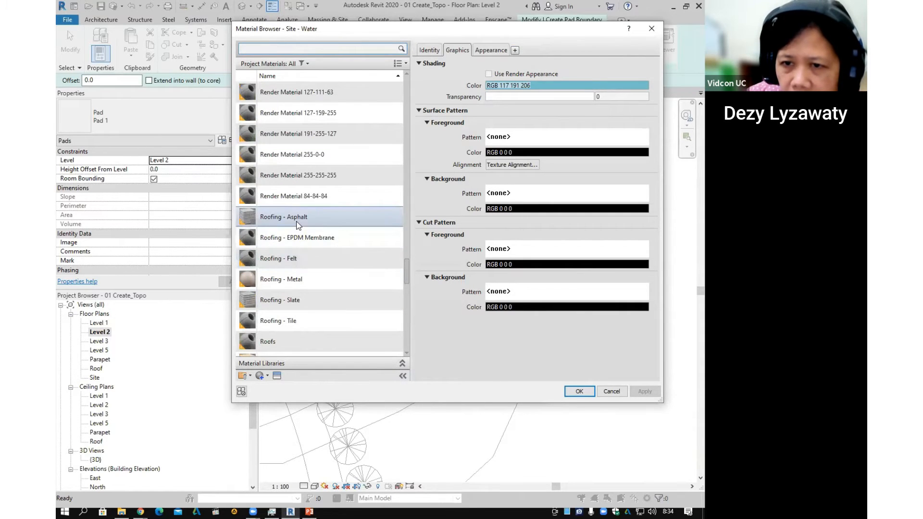
left_click(580, 392)
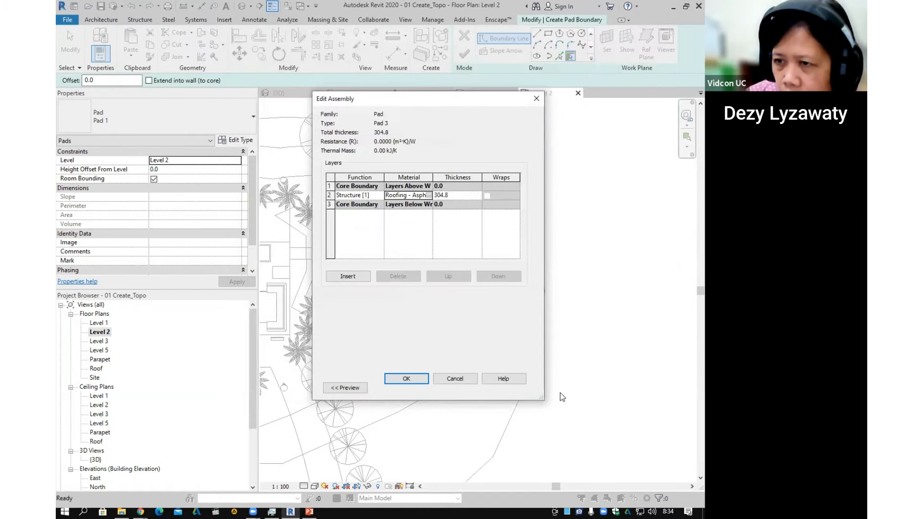
left_click(407, 380)
left_click(413, 388)
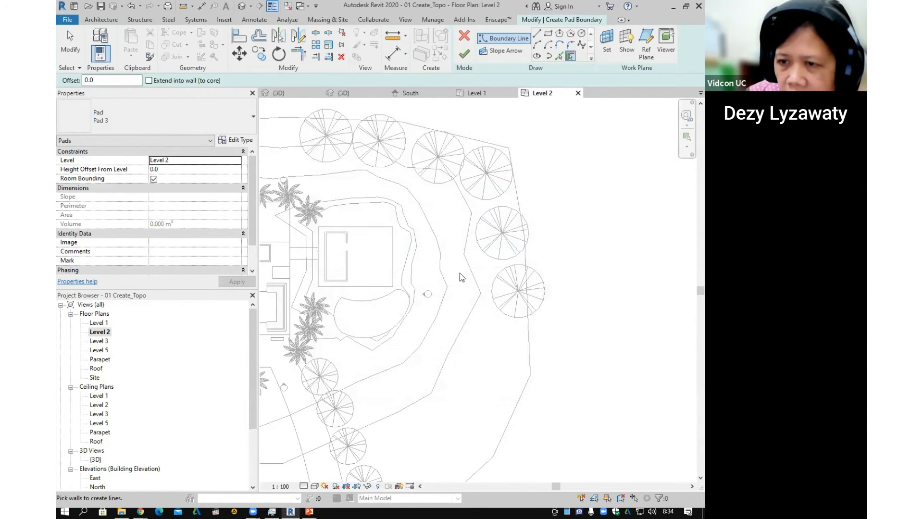
Draw three straight boundary lines forming an open-ended rectangle that extends outward from the building slab's east edge.
left_click(537, 36)
scroll(408, 258, "up", 3)
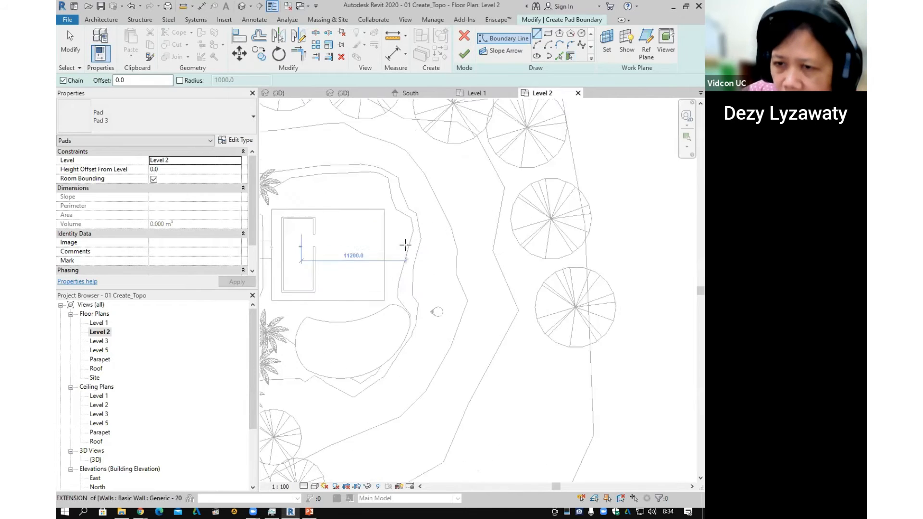
left_click(381, 224)
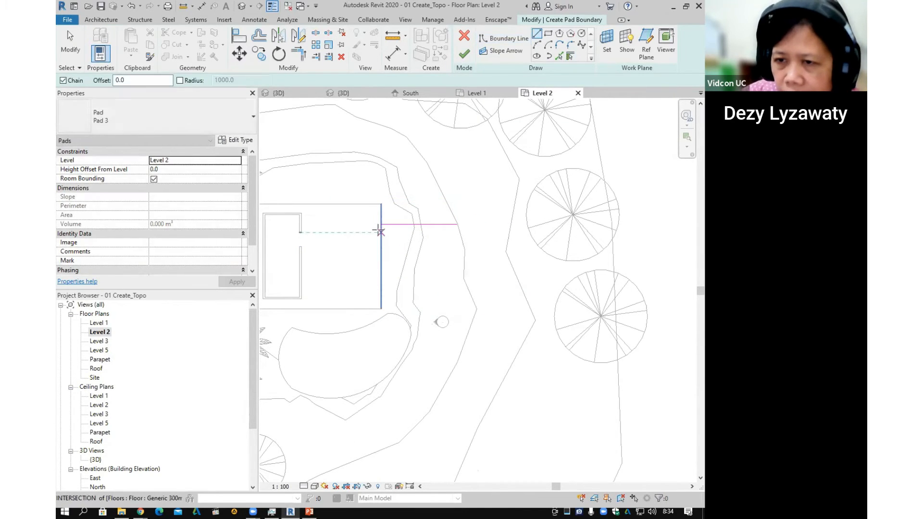
left_click(382, 288)
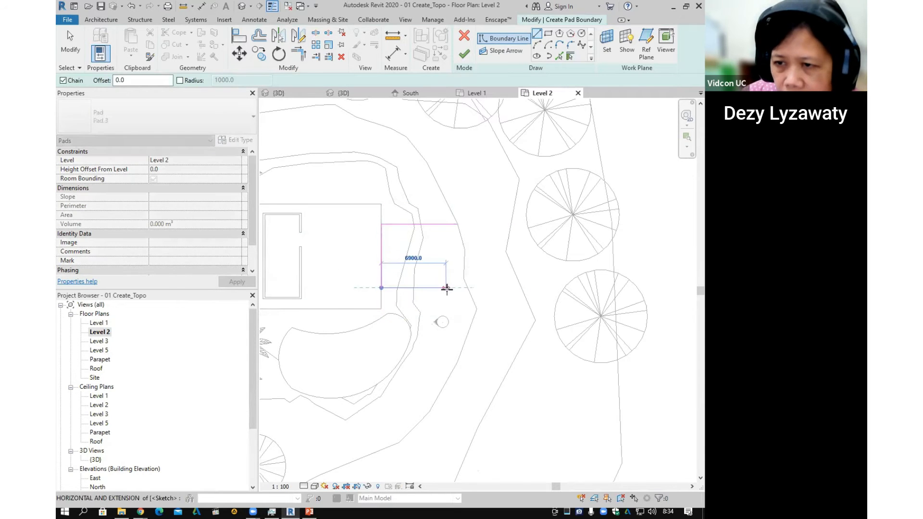
left_click(457, 287)
key("Escape")
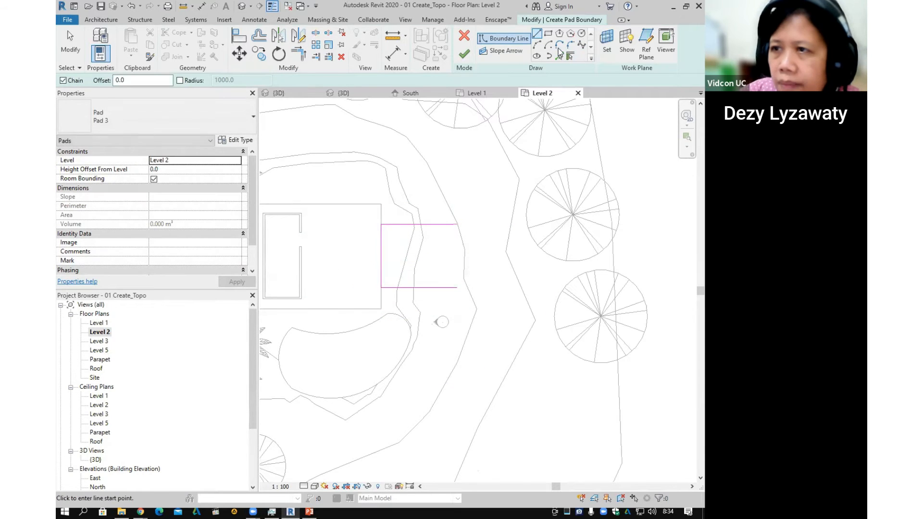
Close the pad boundary's open end with an outward semicircular arc of about 3400 mm radius.
left_click(537, 44)
left_click(382, 224)
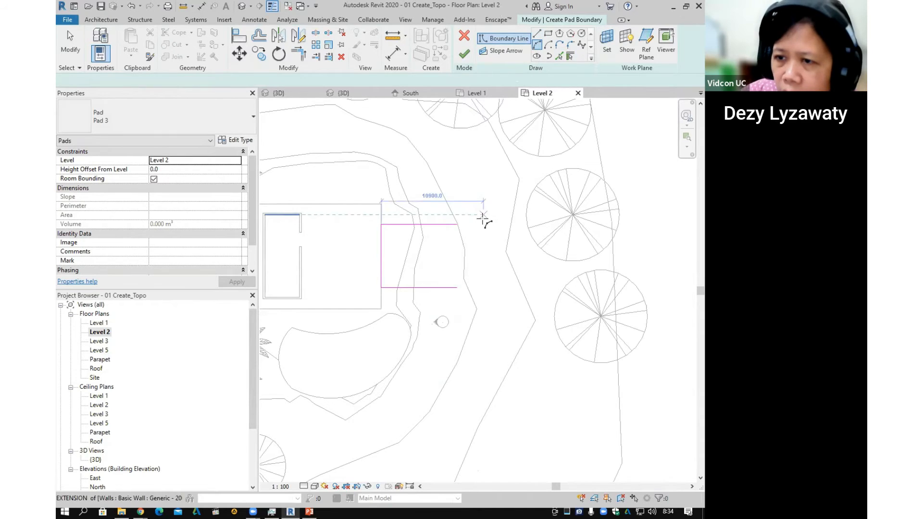
left_click(457, 224)
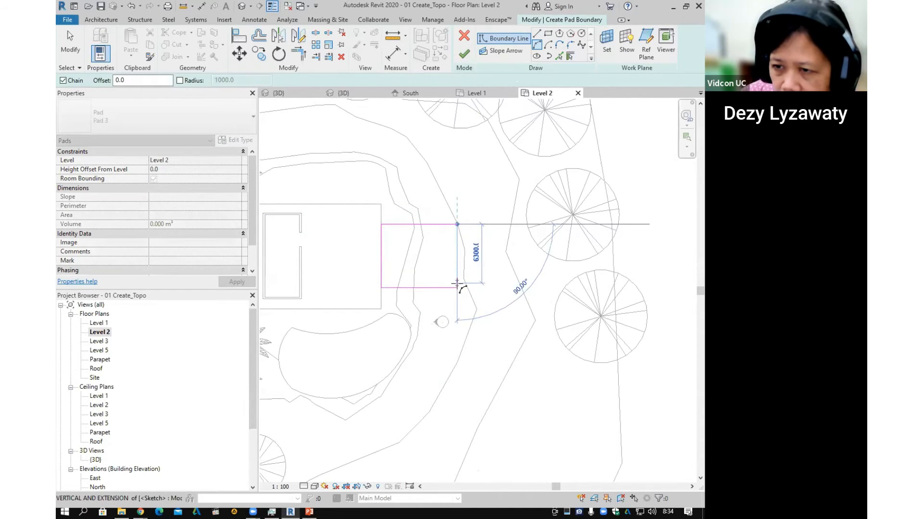
left_click(457, 288)
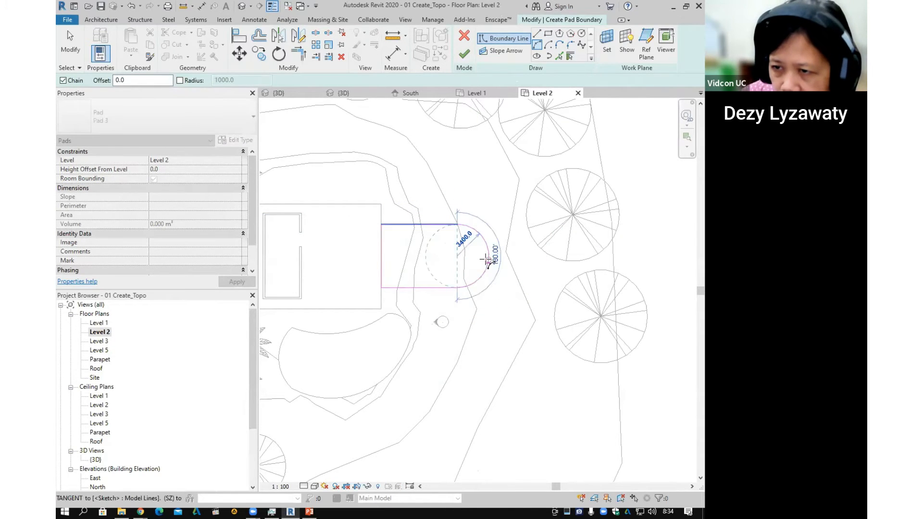
left_click(486, 255)
key("Escape")
key("Escape")
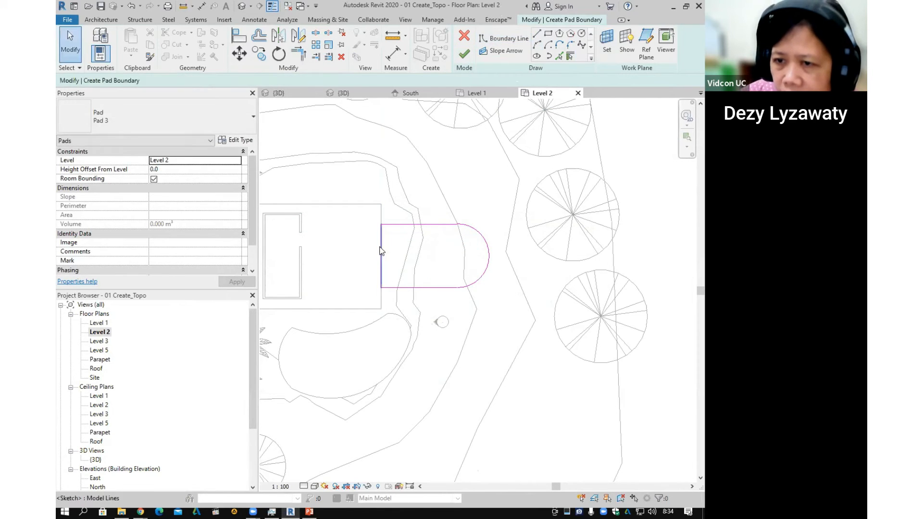
Finish the rounded pad, declining to save the project, and inspect it in the 3D view.
left_click(464, 57)
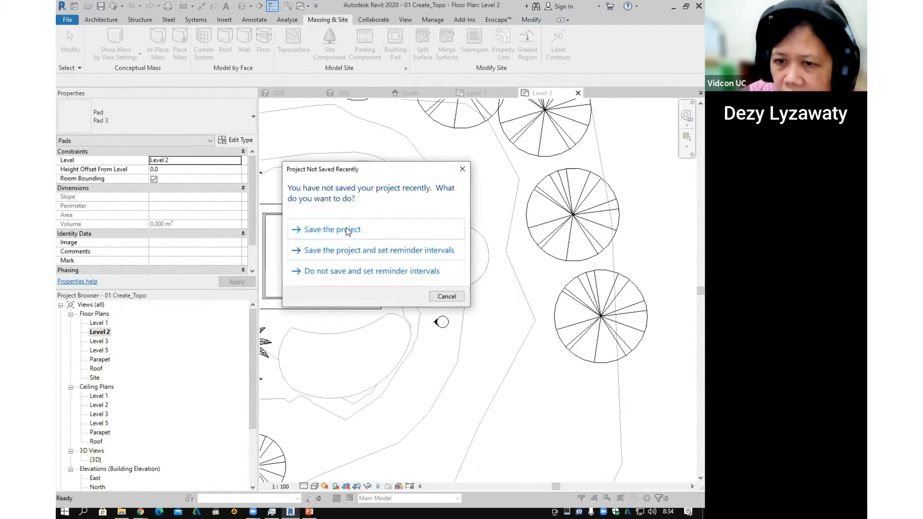
left_click(344, 271)
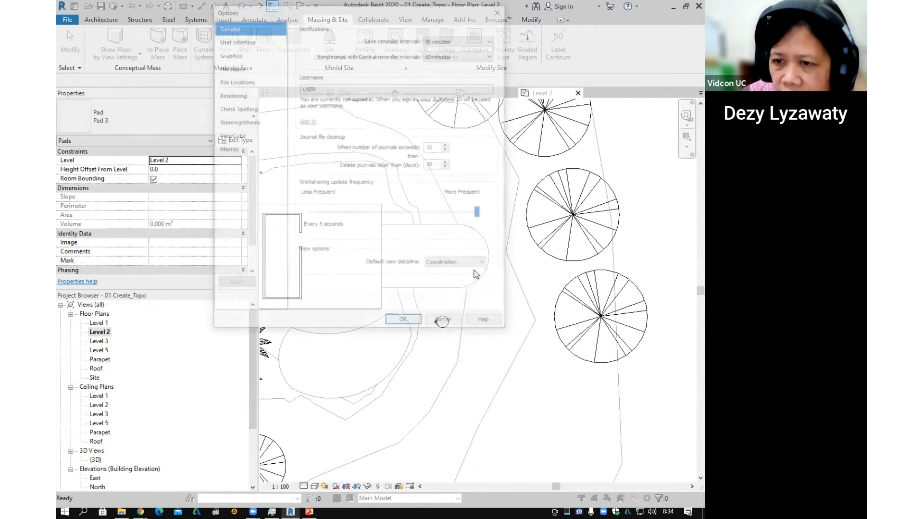
left_click(403, 319)
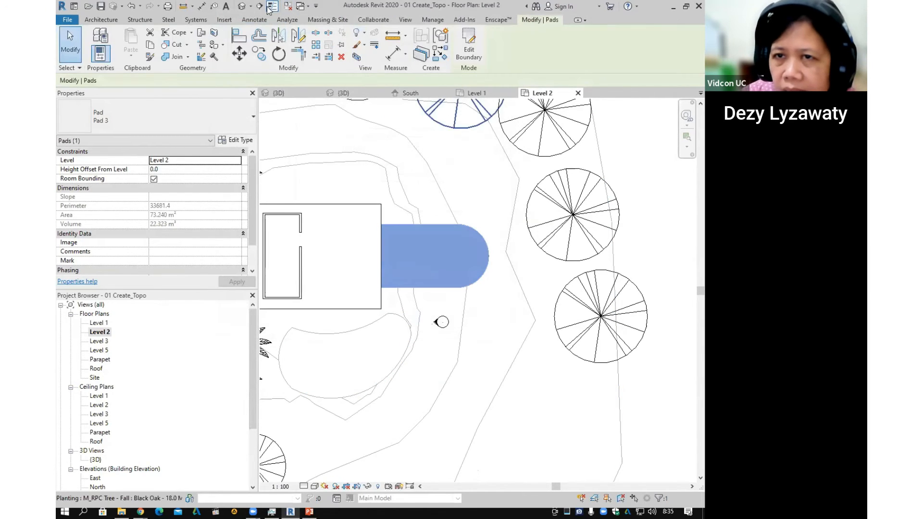
left_click(242, 6)
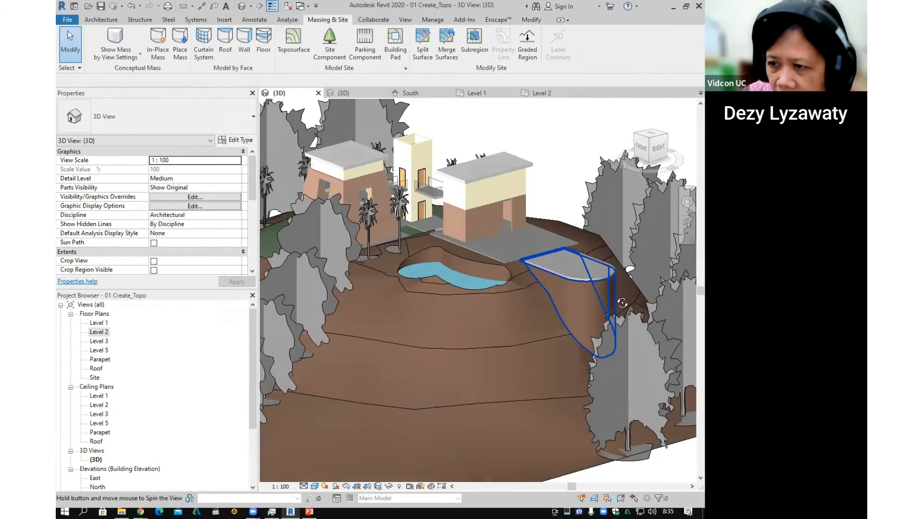
middle_click_drag(682, 292, 545, 279, "shift")
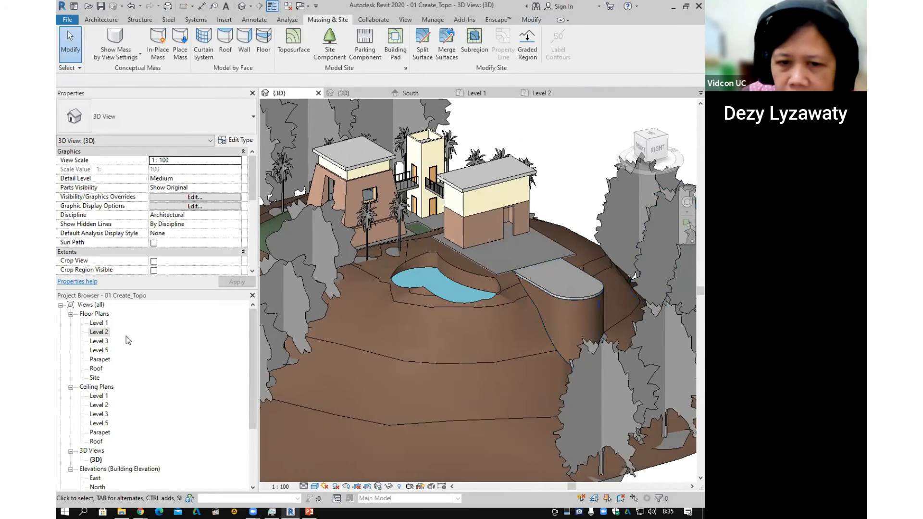
On the Level 2 plan, place four 2400mm M_Park Bench components along the rounded pad's long sides and two between the slab and water pad.
double_click(98, 332)
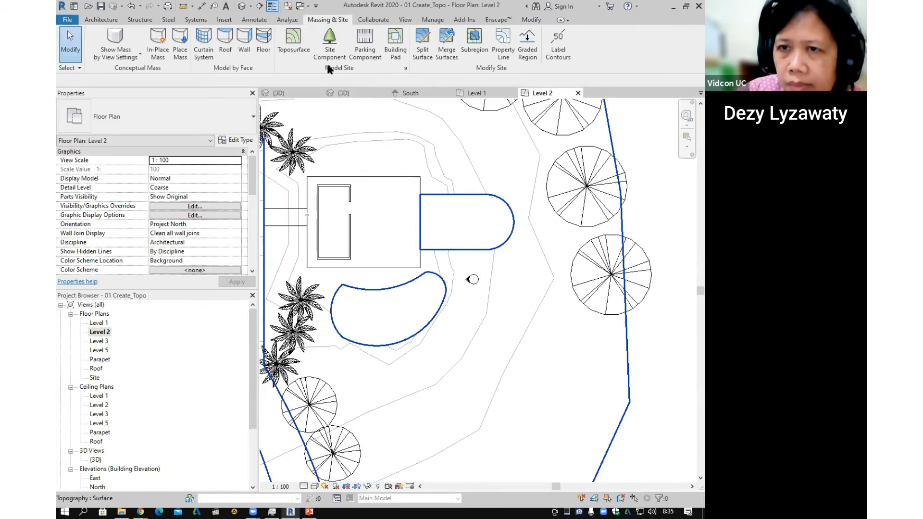
left_click(329, 45)
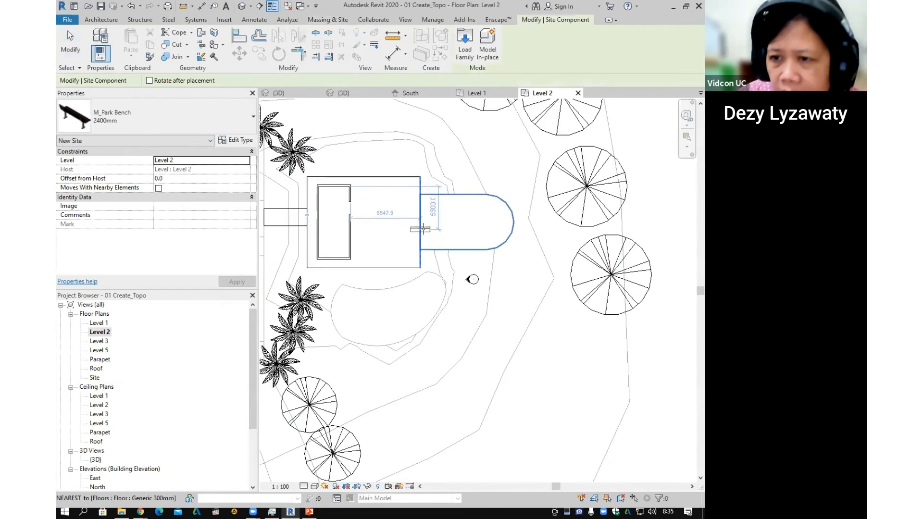
scroll(420, 235, "up", 3)
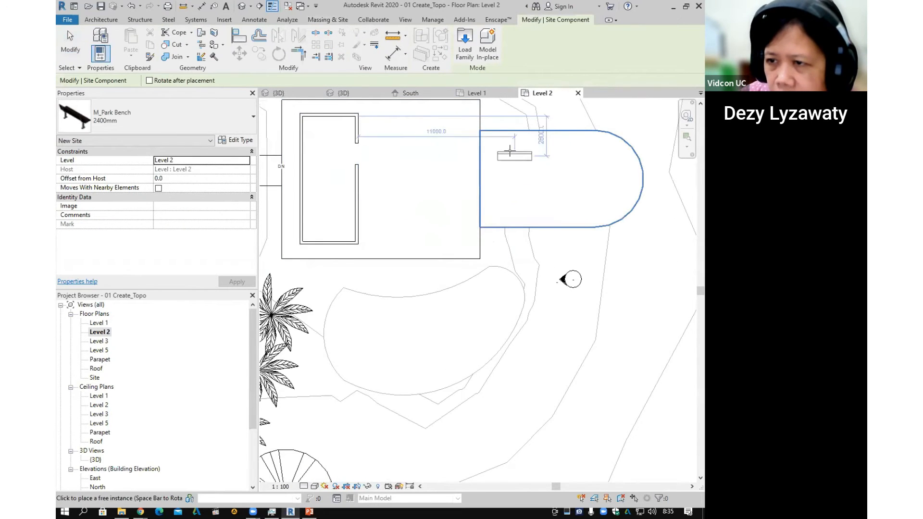
left_click(505, 143)
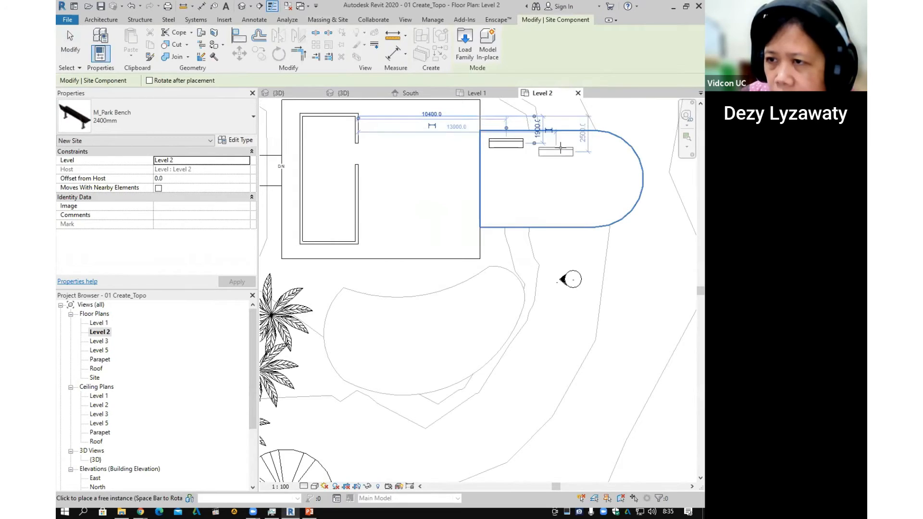
left_click(563, 142)
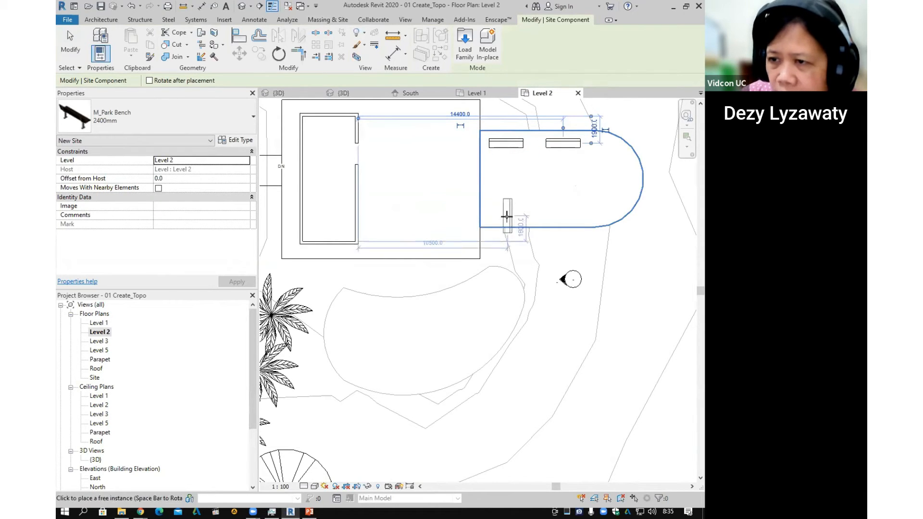
left_click(506, 216)
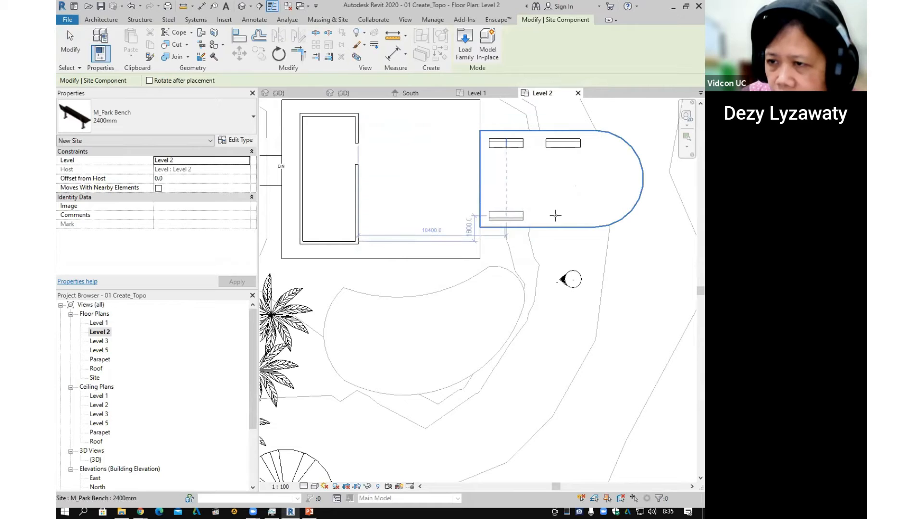
left_click(567, 215)
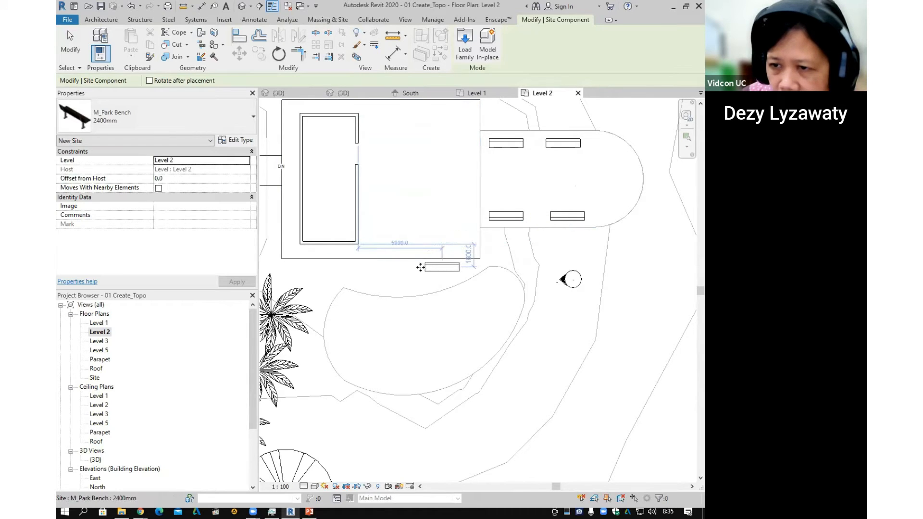
left_click(442, 267)
left_click(401, 266)
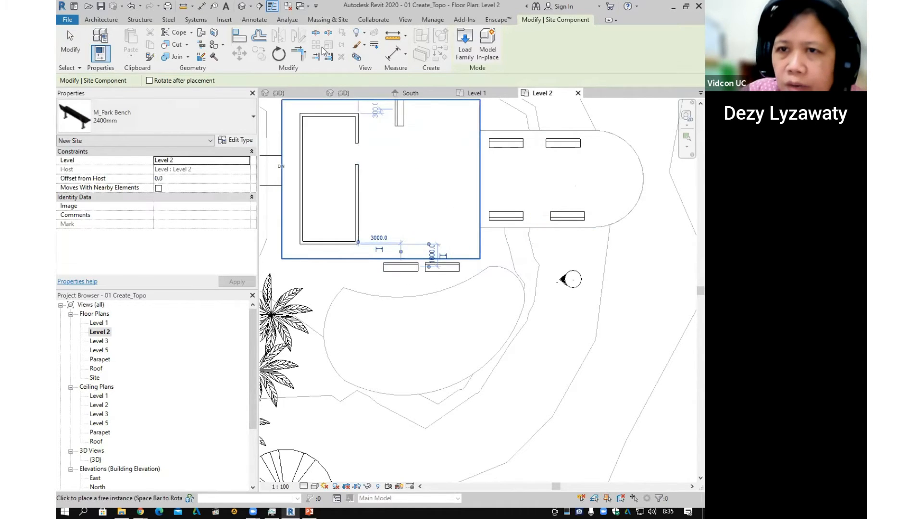
Place four M_RPC Tree - Fall Gray Birch - 3.1 Meters components along the water pad's north side, clear of the two benches.
left_click(339, 19)
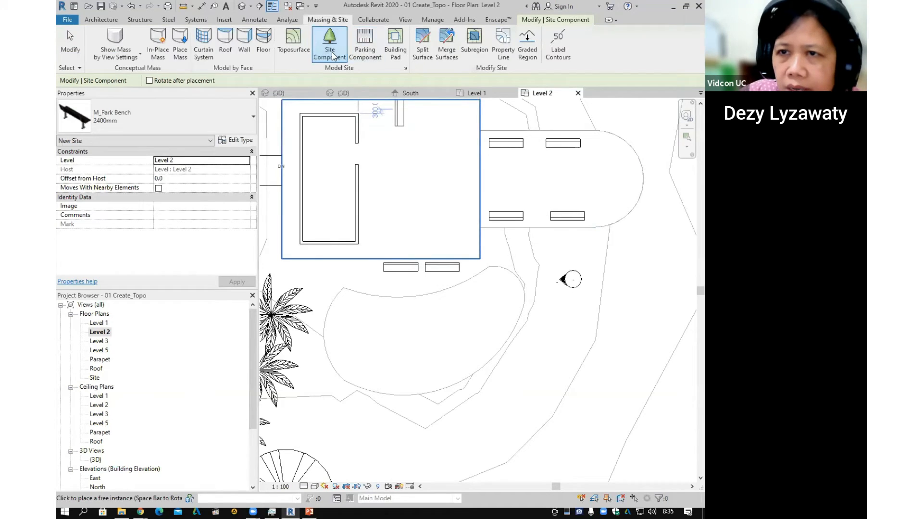
left_click(198, 124)
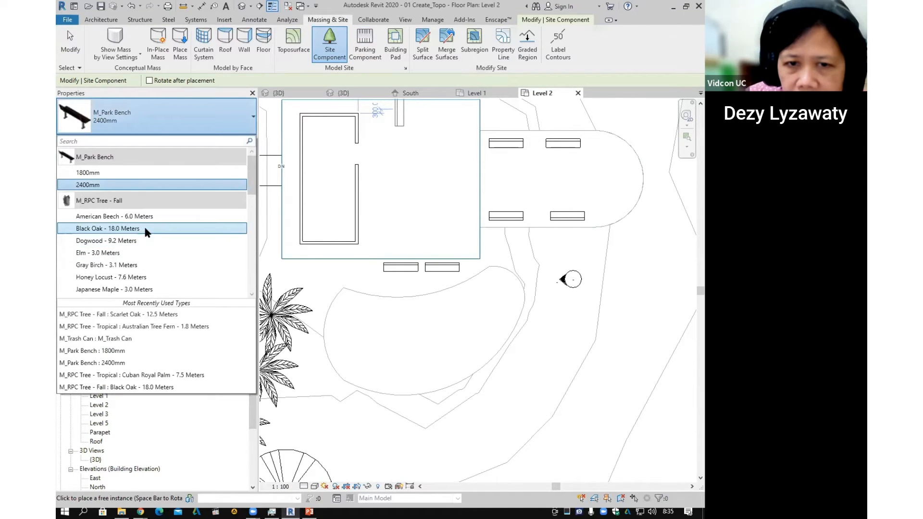
scroll(134, 219, "down", 1)
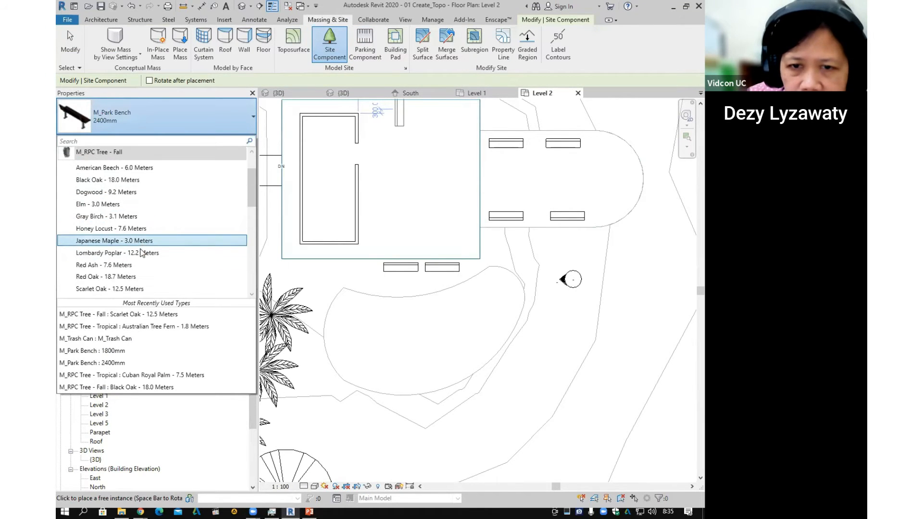
left_click(130, 217)
left_click(326, 287)
left_click(355, 279)
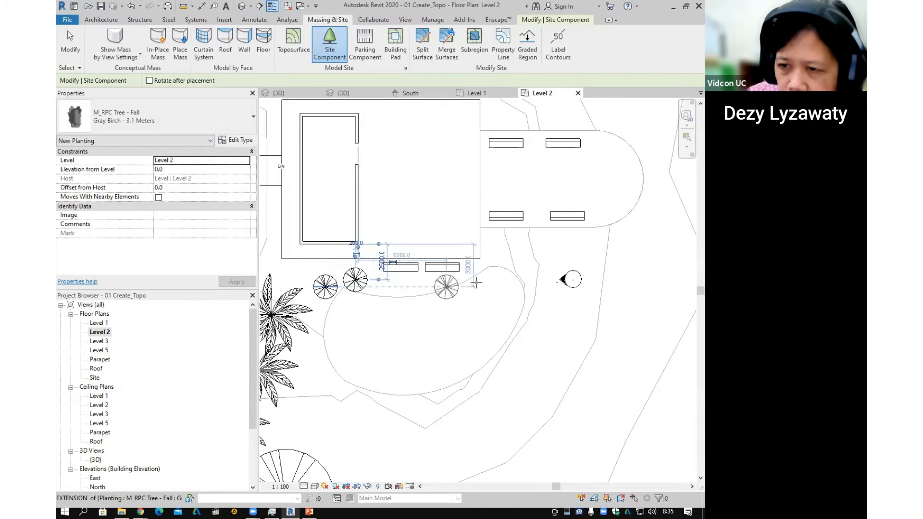
left_click(494, 253)
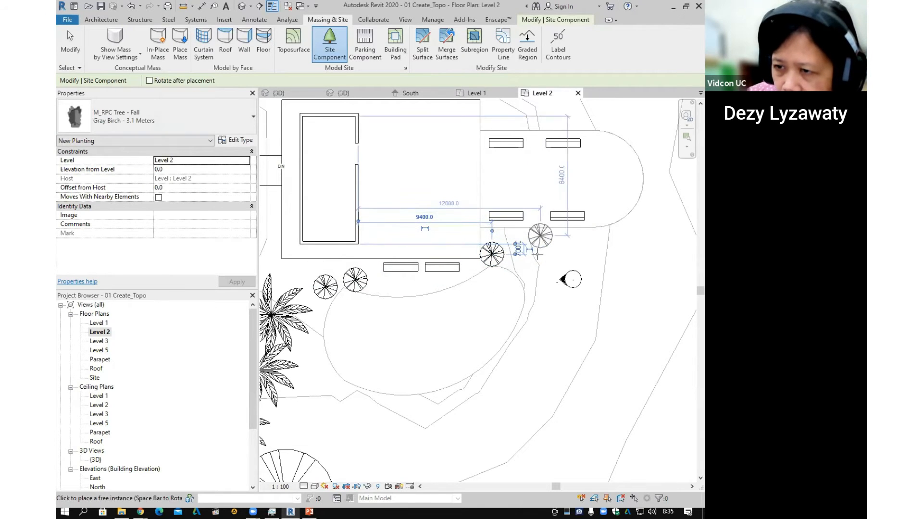
scroll(522, 262, "up", 2)
left_click(524, 268)
middle_click_drag(544, 307, 675, 208)
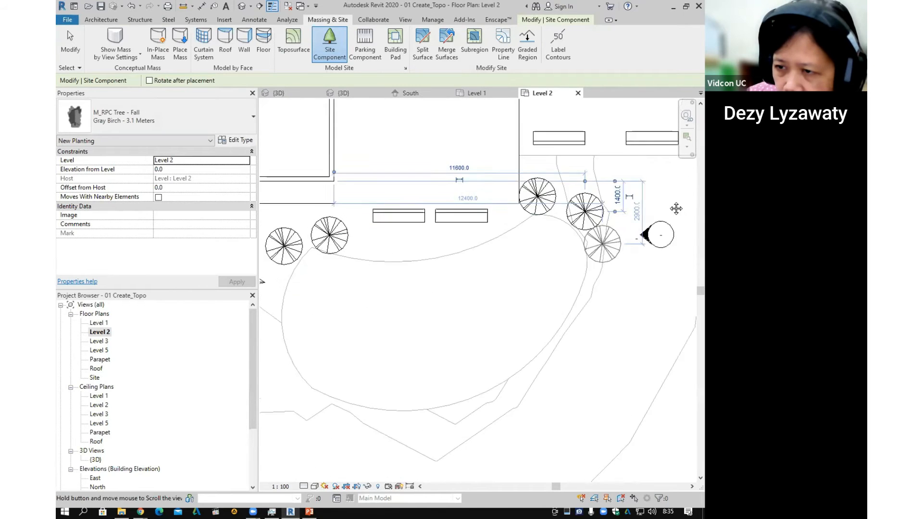
Continue the row of Gray Birch - 3.1 Meters trees down the water pad's west side and along its southern edge.
left_click(338, 244)
left_click(334, 288)
middle_click_drag(370, 306, 347, 220)
left_click(327, 248)
left_click(346, 284)
left_click(391, 304)
left_click(429, 318)
left_click(475, 313)
middle_click_drag(516, 313, 424, 349)
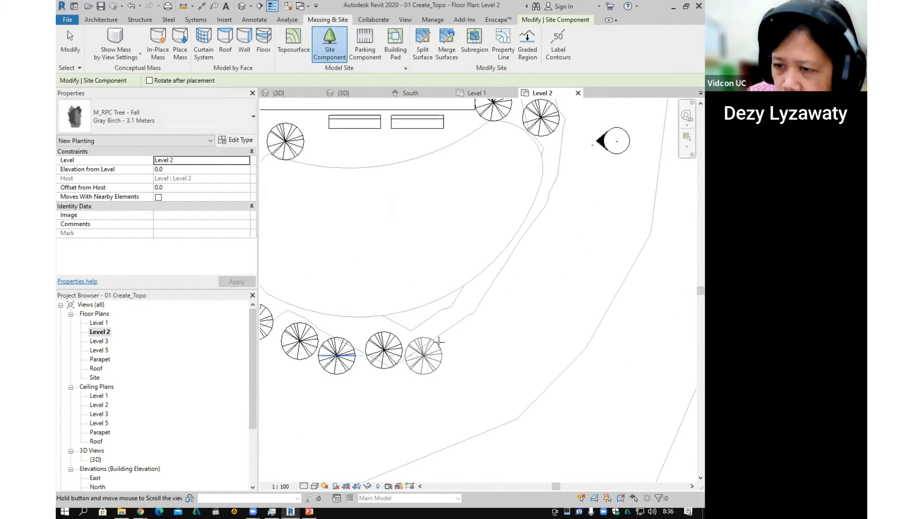
Complete the Gray Birch ring along the water pad's southeast and east edges, adding one tree beside the rounded pad, and end placement.
left_click(435, 342)
left_click(484, 313)
left_click(511, 285)
left_click(542, 244)
left_click(566, 199)
left_click(573, 155)
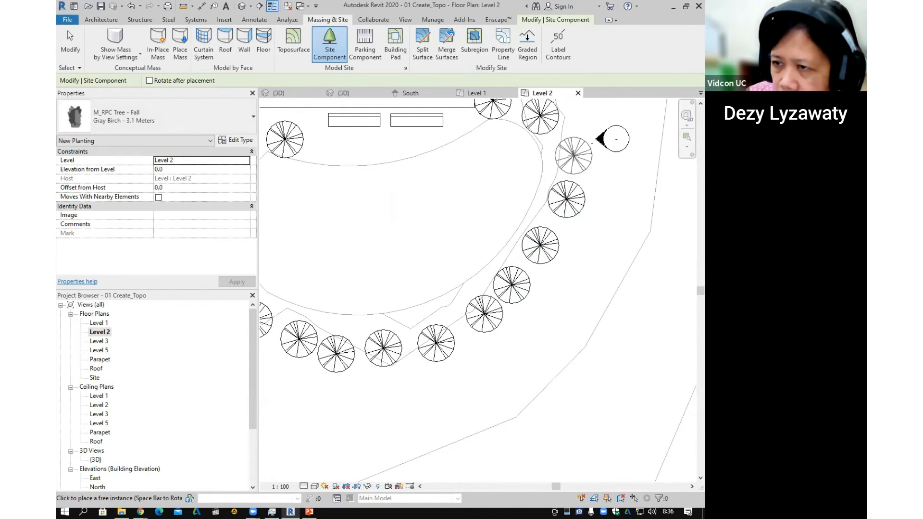
scroll(534, 221, "down", 2)
middle_click_drag(571, 233, 434, 350)
left_click(429, 244)
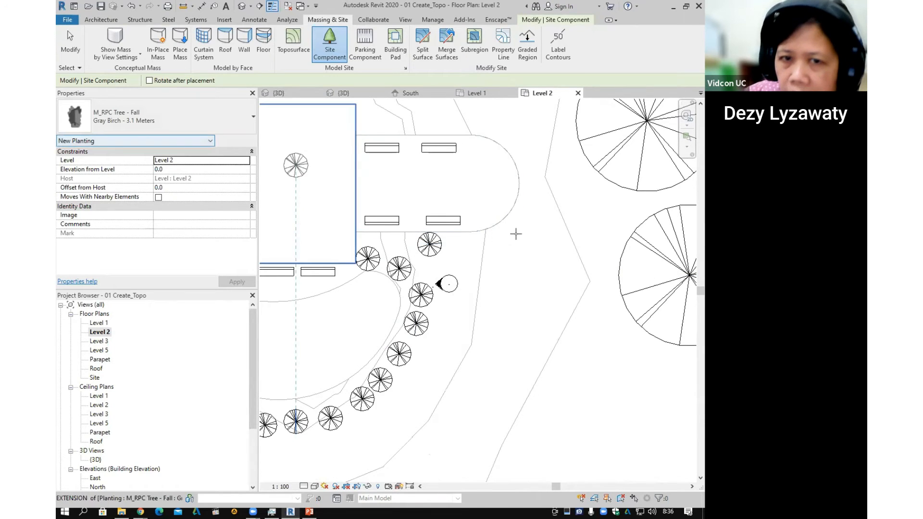
scroll(518, 253, "down", 2)
middle_click_drag(521, 258, 491, 286)
key("Escape")
middle_click_drag(536, 233, 537, 160)
scroll(537, 160, "down", 1)
Inspect the water pad's trees, the rounded pad and the surrounding terrain from several angles in the 3D view.
left_click(242, 6)
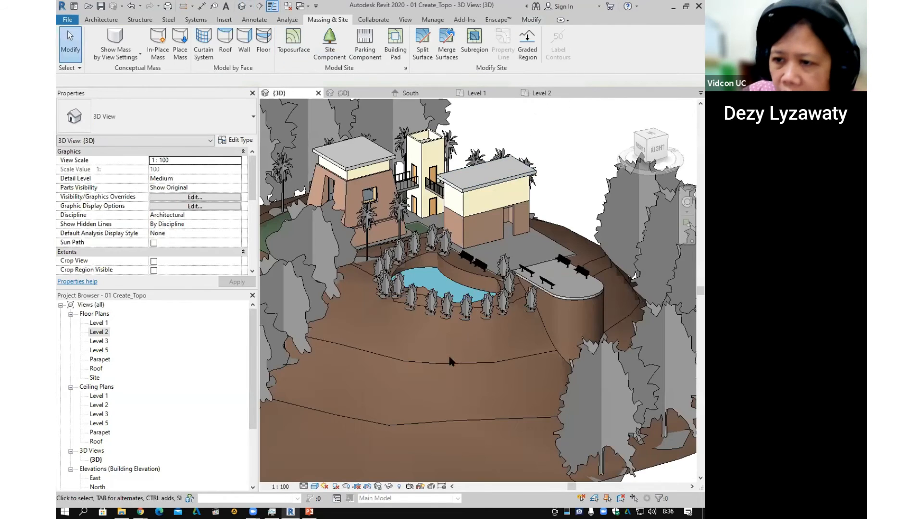
middle_click_drag(497, 322, 462, 303, "shift")
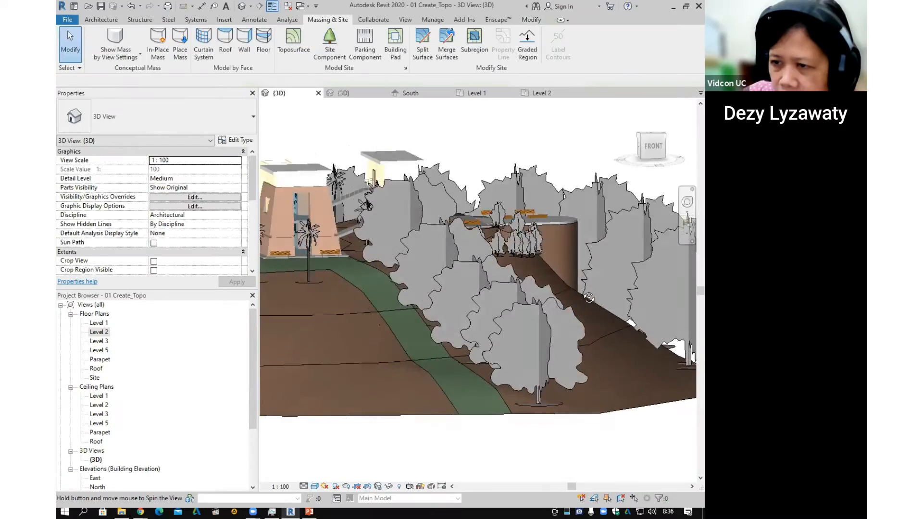
middle_click_drag(452, 307, 594, 241, "shift")
middle_click_drag(418, 286, 474, 219, "shift")
scroll(417, 258, "down", 5)
Open the Site floor plan and display it in the Shaded visual style.
double_click(97, 380)
scroll(504, 288, "down", 2)
scroll(525, 305, "up", 1)
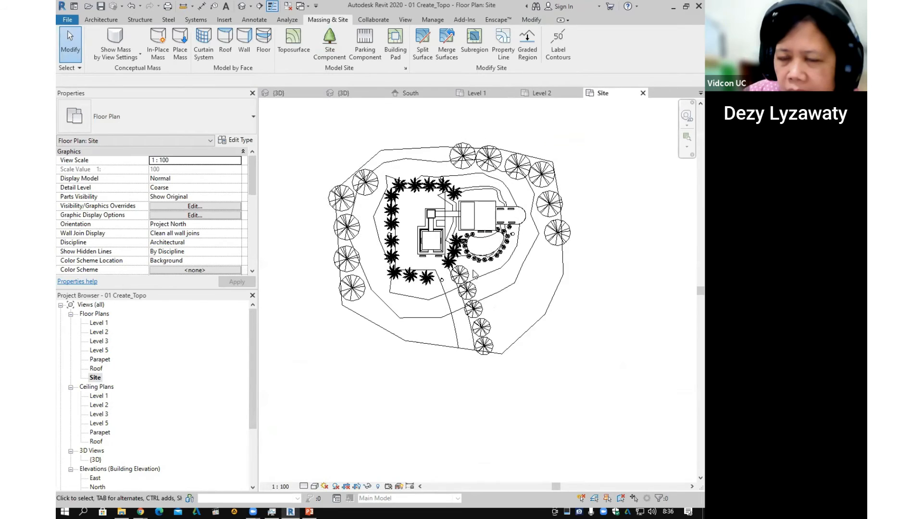
left_click(315, 487)
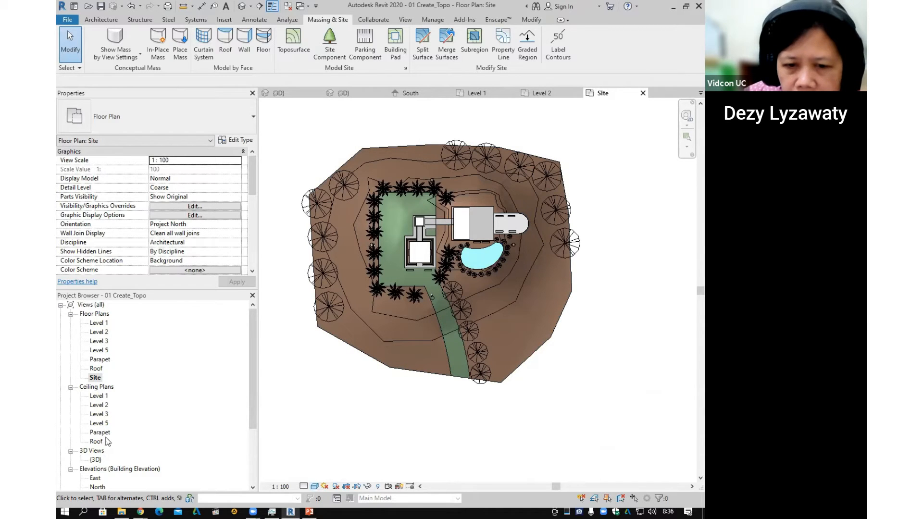
Open the East elevation and set its visual style to Shaded.
scroll(100, 463, "down", 2)
double_click(96, 460)
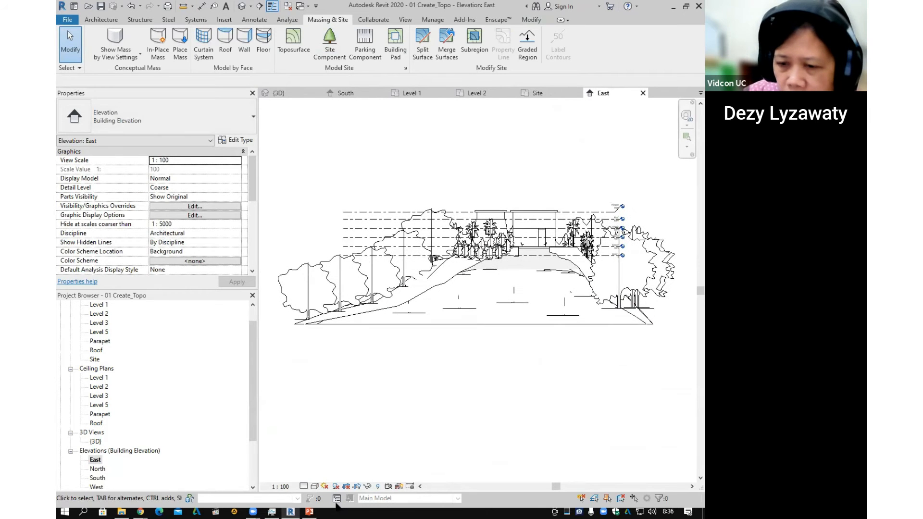
left_click(315, 486)
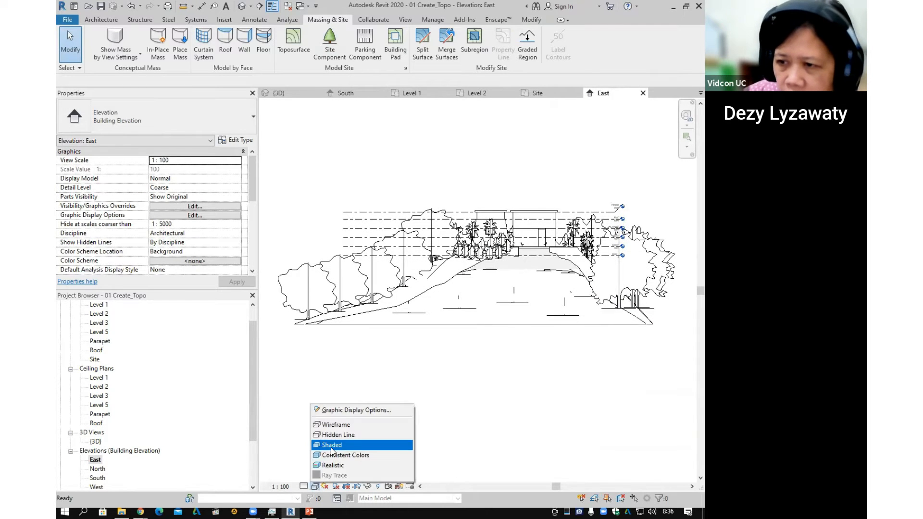
left_click(332, 444)
Open the North elevation, set its visual style to Consistent Colors and turn its shadows on.
double_click(97, 469)
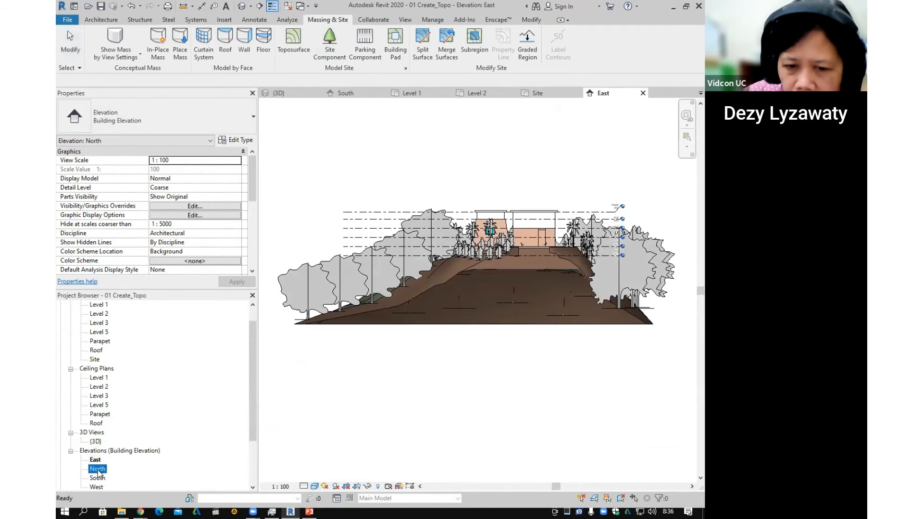
left_click(314, 486)
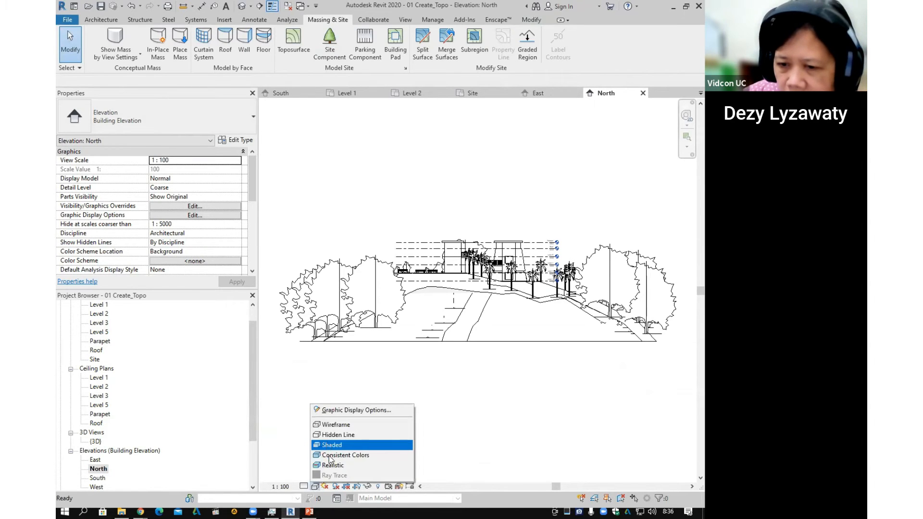
left_click(329, 456)
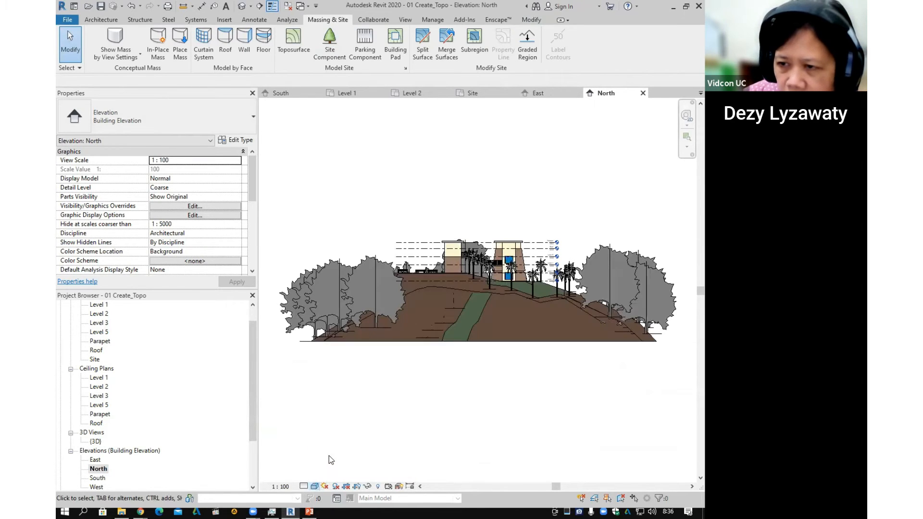
left_click(336, 486)
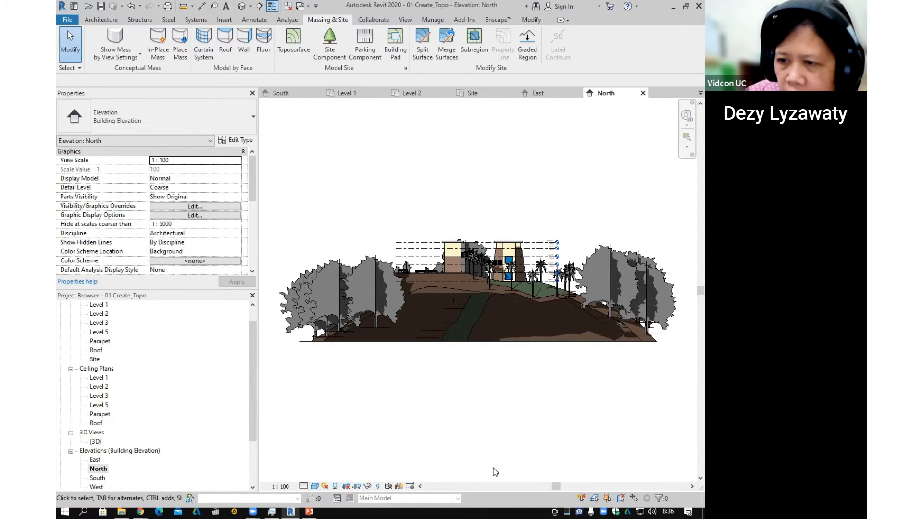
Open the South elevation, fit the whole site in view and turn its shadows on.
double_click(97, 478)
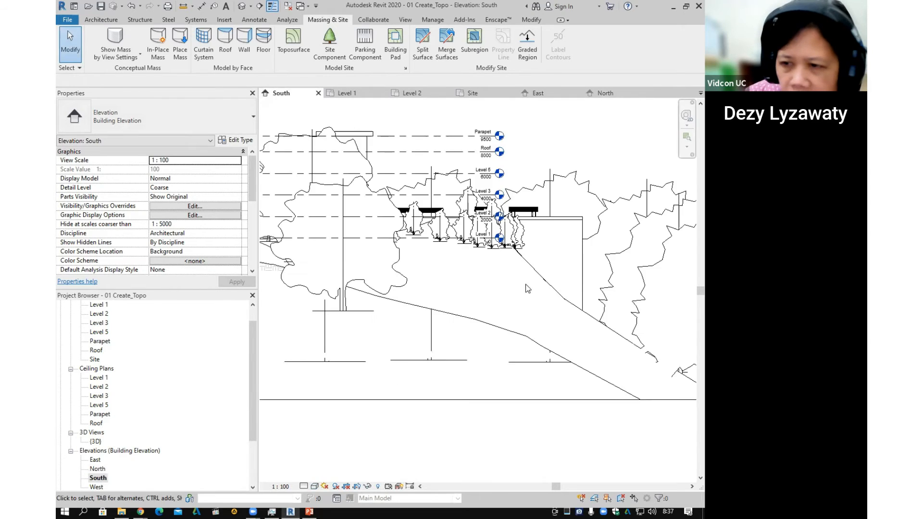
middle_click_drag(469, 302, 529, 291)
left_click(335, 486)
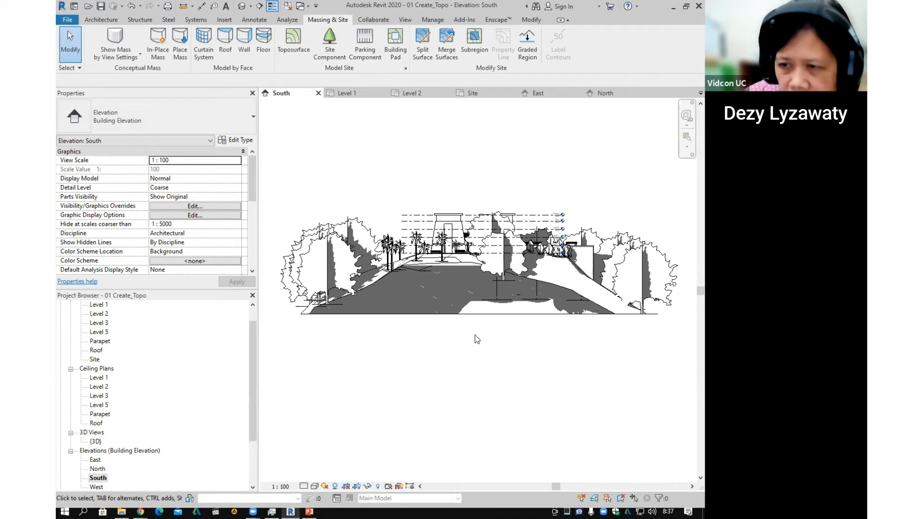
Open the West elevation and check its available visual styles.
left_click(98, 487)
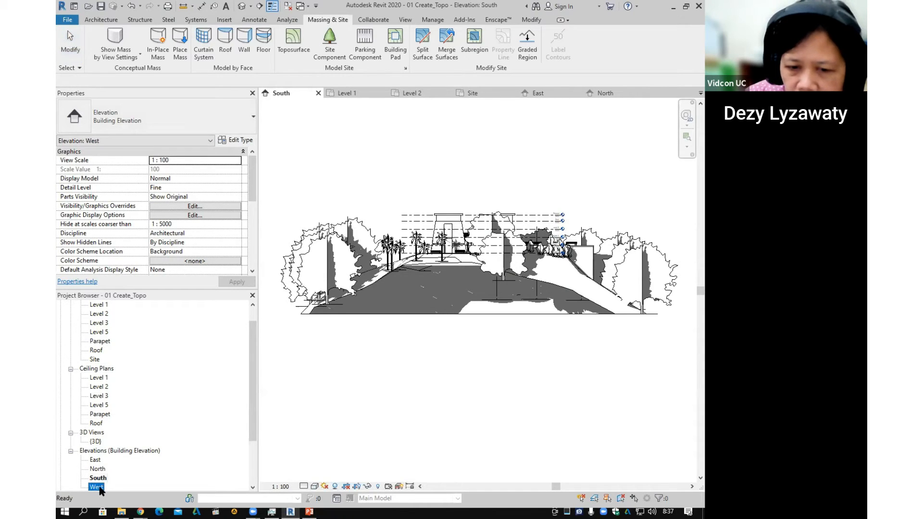
double_click(98, 487)
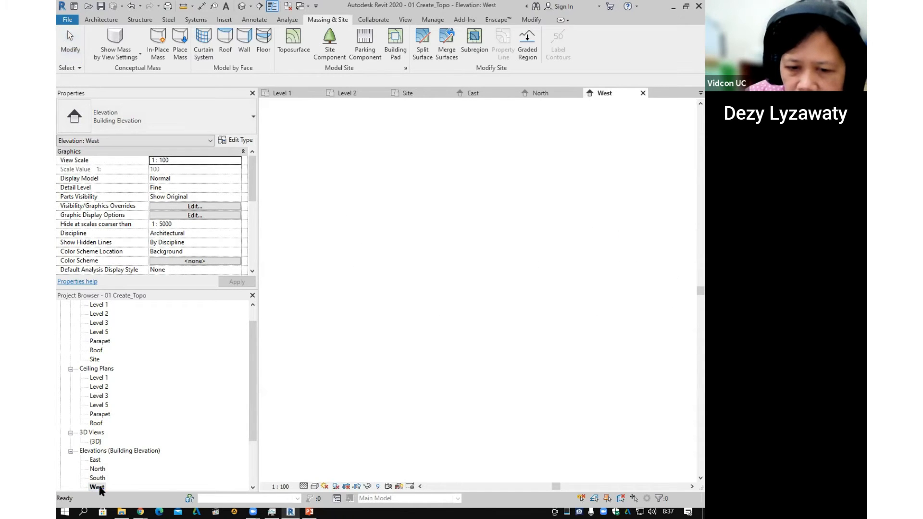
left_click(314, 486)
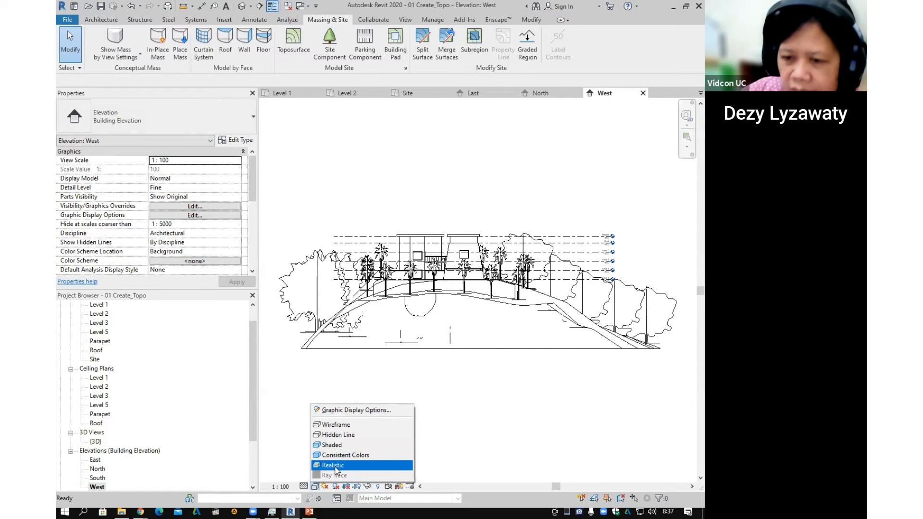
left_click(303, 387)
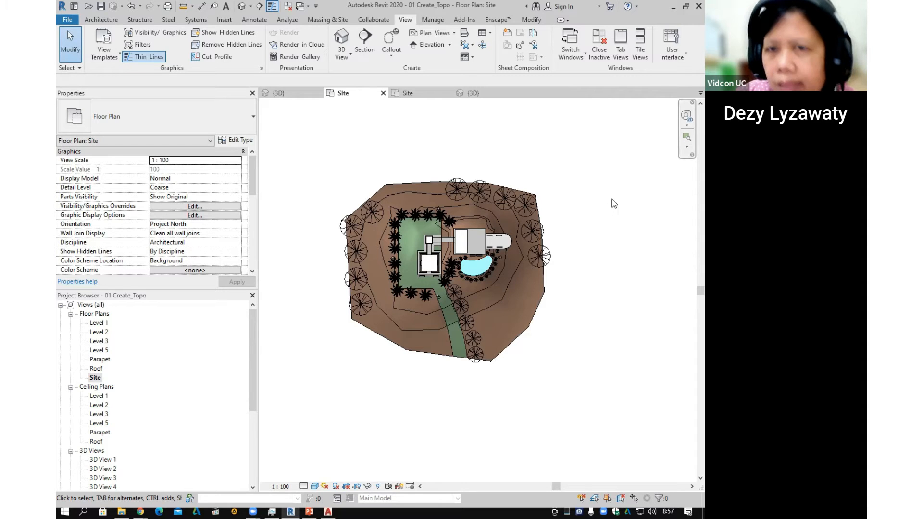
Draw an east-west building section across the Site plan through the eastern building and rounded pad, and shorten both ends of its line.
left_click(409, 21)
left_click(365, 43)
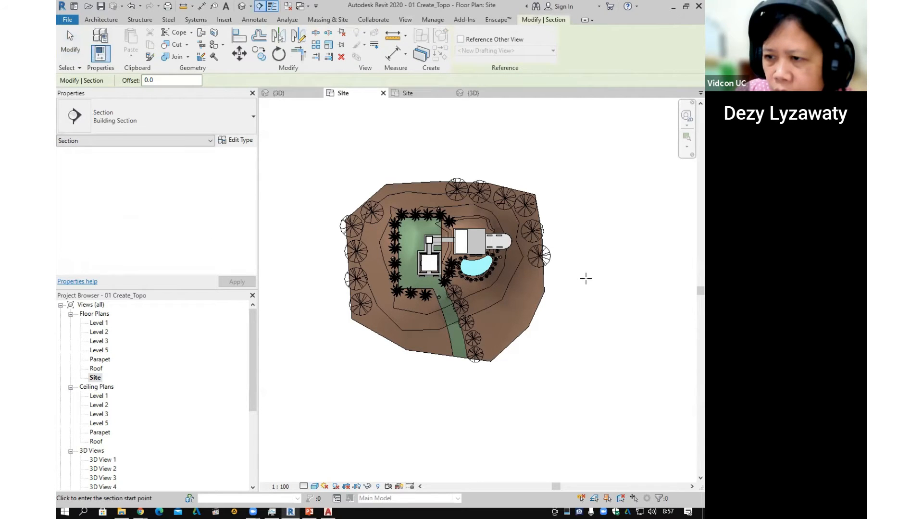
left_click(581, 244)
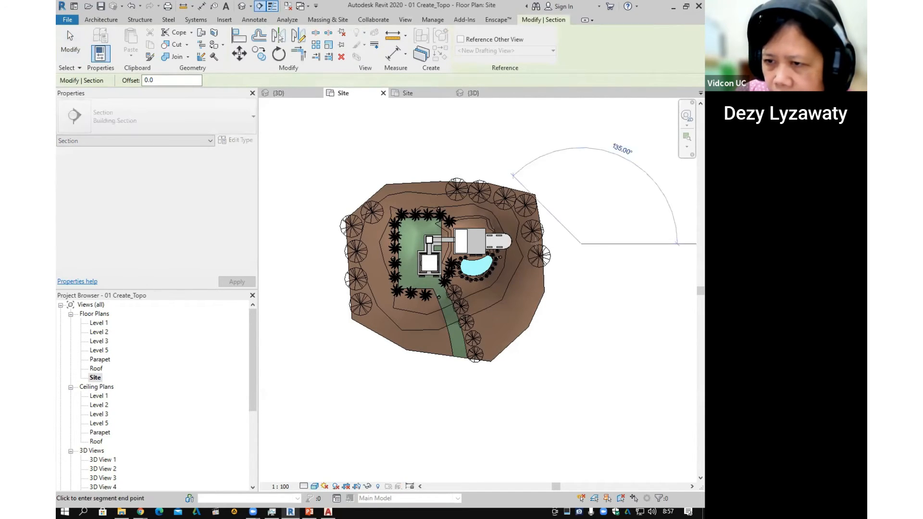
left_click(324, 245)
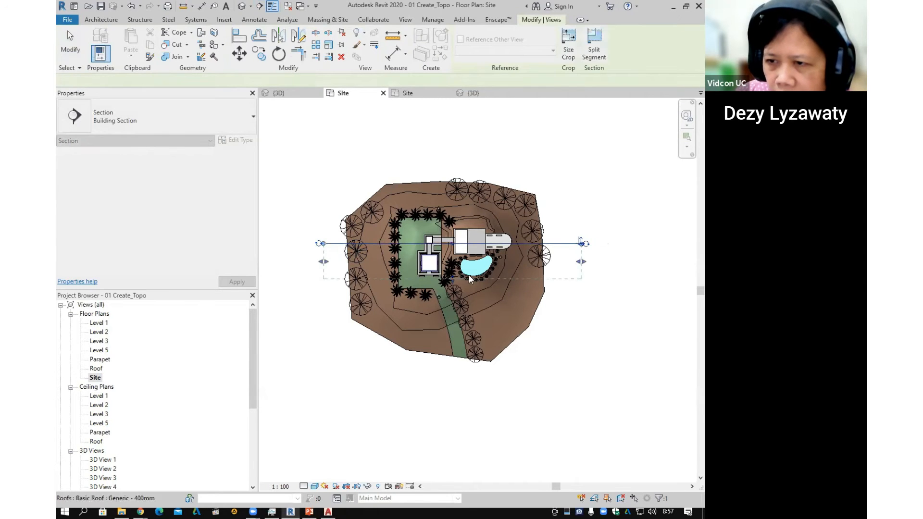
scroll(538, 272, "up", 2)
middle_click_drag(626, 270, 676, 258)
left_click(673, 258)
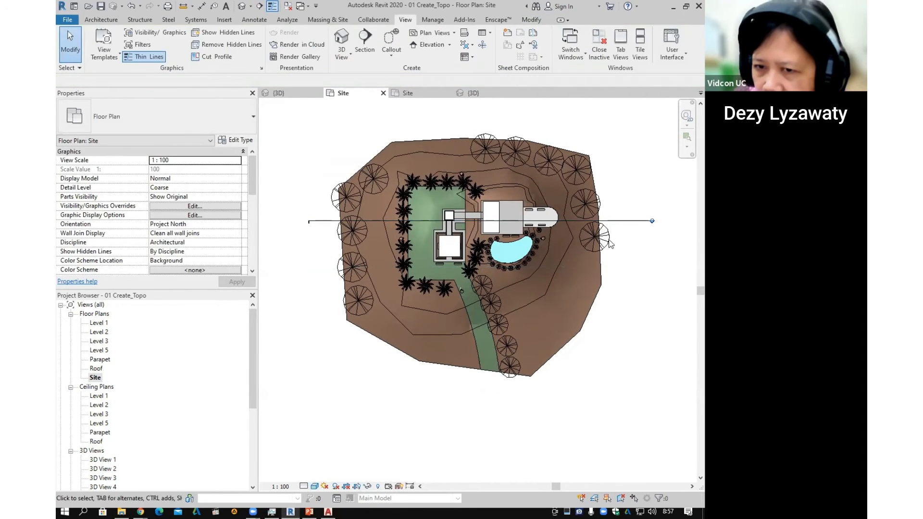
left_click(618, 222)
left_click_drag(644, 220, 626, 220)
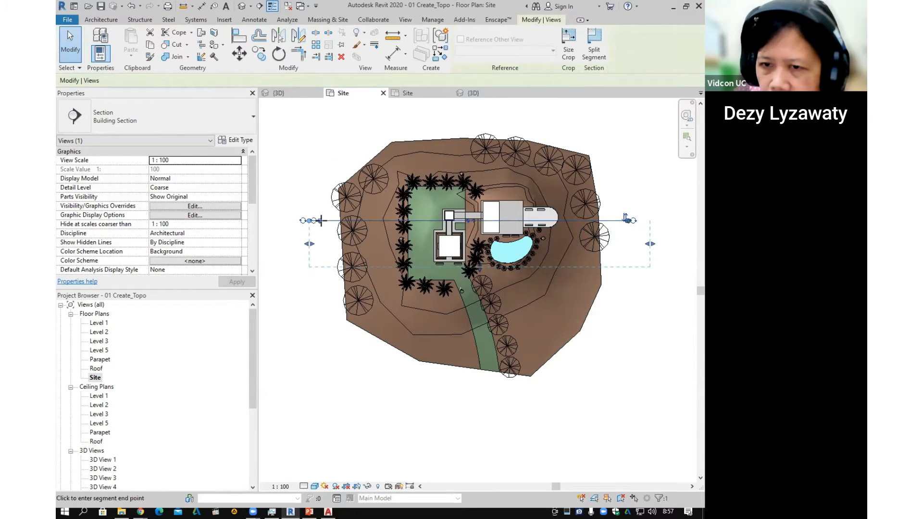
Draw a north-south building section across the whole Site plan, along the east side of the western building.
left_click(406, 20)
left_click(365, 39)
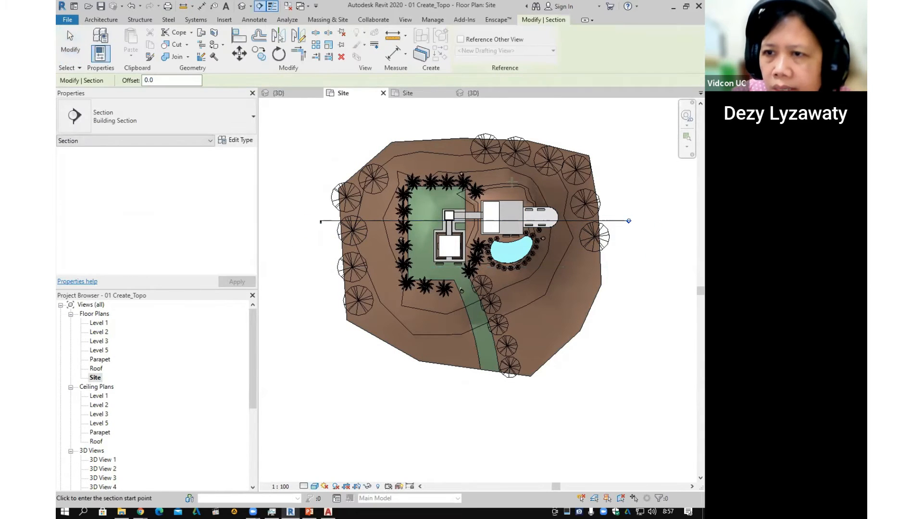
scroll(512, 182, "down", 2)
left_click(473, 117)
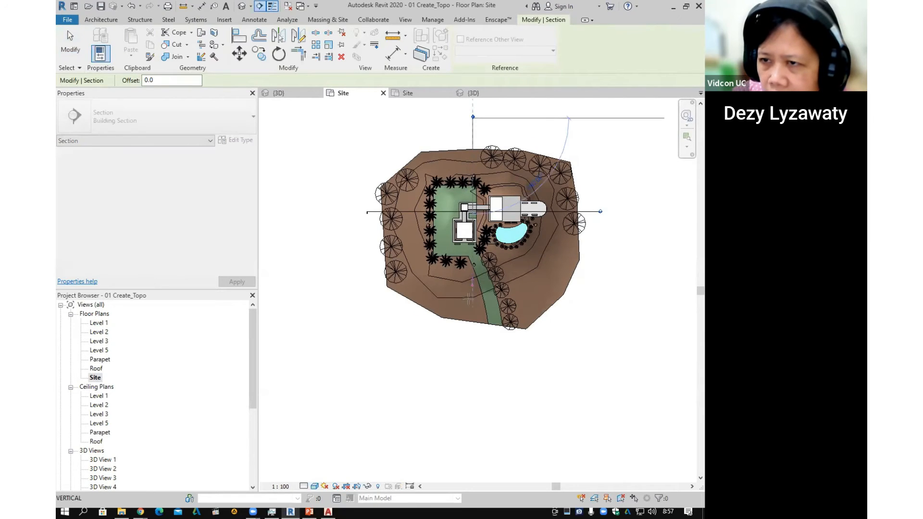
left_click(469, 339)
scroll(481, 315, "up", 2)
key("Escape")
key("Escape")
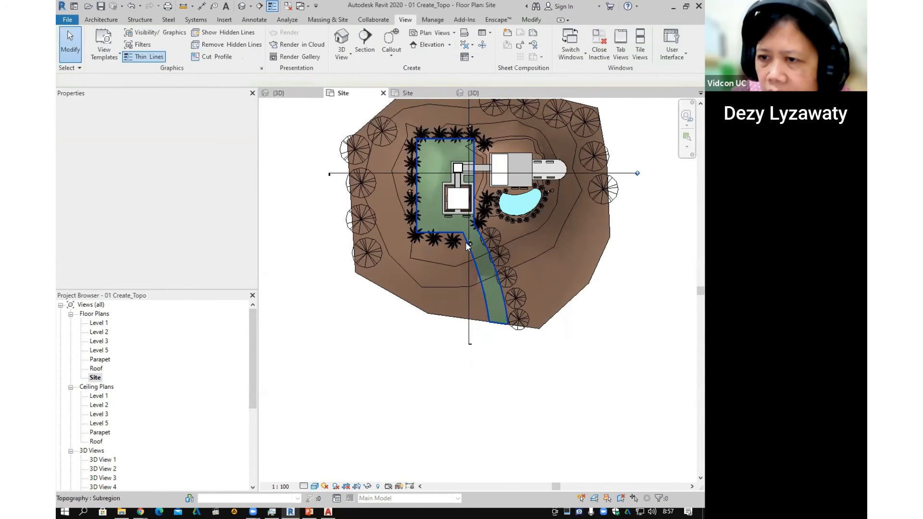
Move the north-south section line slightly west so that it cuts through the middle of the western building.
left_click(469, 277)
mouse_move(468, 277)
left_mouse_down()
mouse_move(453, 280)
mouse_move(461, 277)
left_mouse_up()
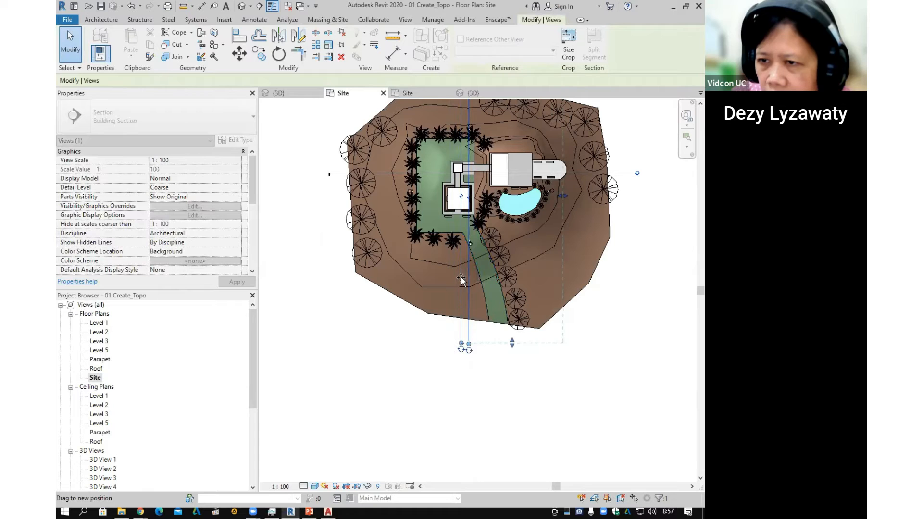
Extend the view depth of both section lines in the Site plan so each reaches beyond the terrain edge.
scroll(517, 252, "down", 2)
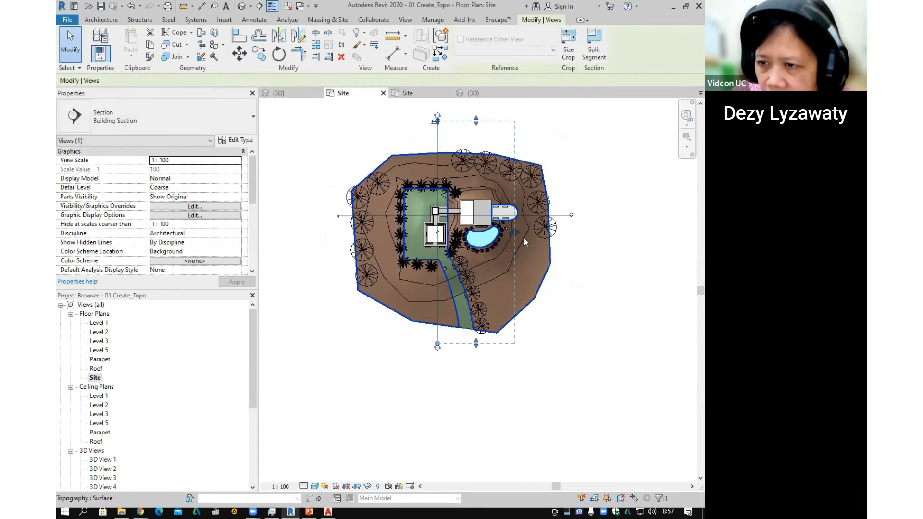
mouse_move(516, 232)
left_mouse_down()
mouse_move(560, 235)
mouse_move(510, 232)
left_mouse_up()
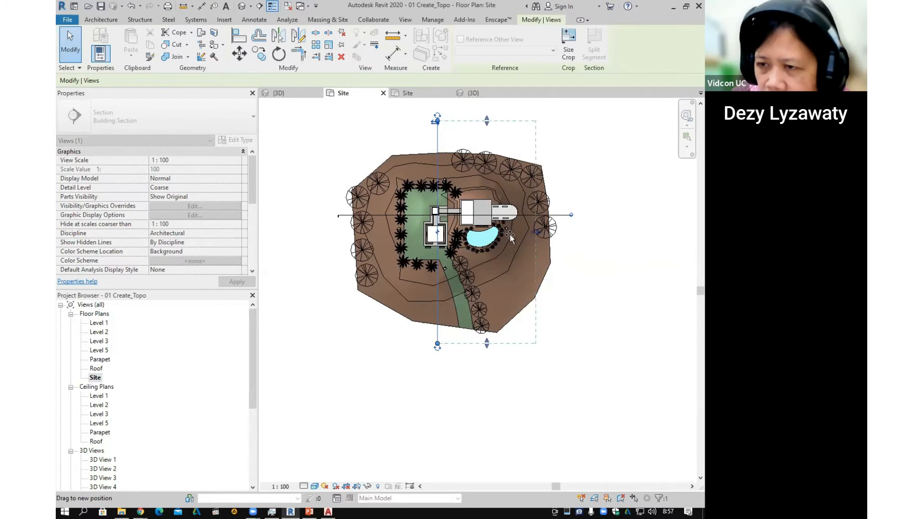
left_click_drag(516, 242, 566, 238)
left_click(376, 215)
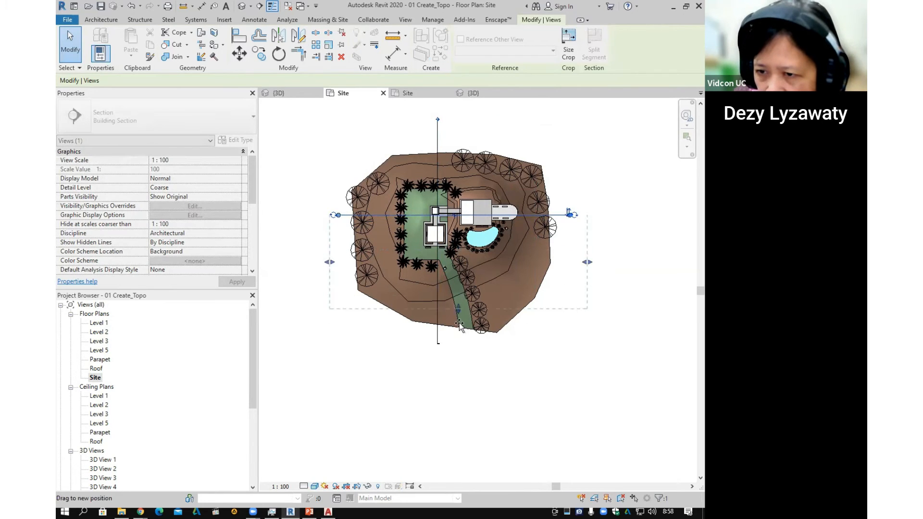
left_click(574, 274)
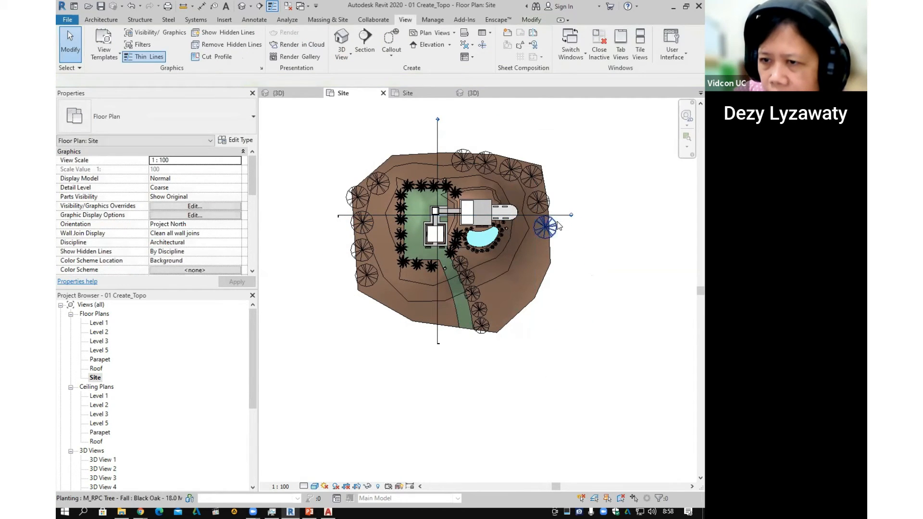
Open the Section 1 building section view.
scroll(166, 411, "down", 5)
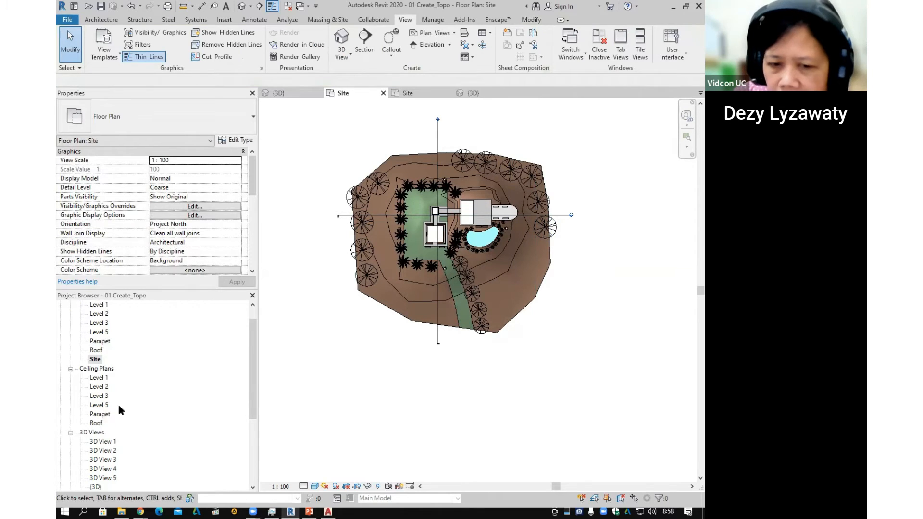
double_click(124, 425)
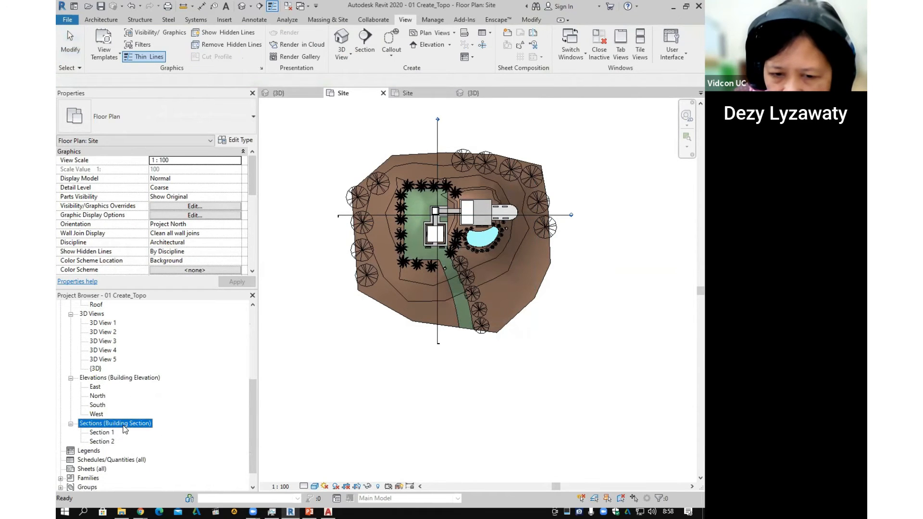
double_click(103, 433)
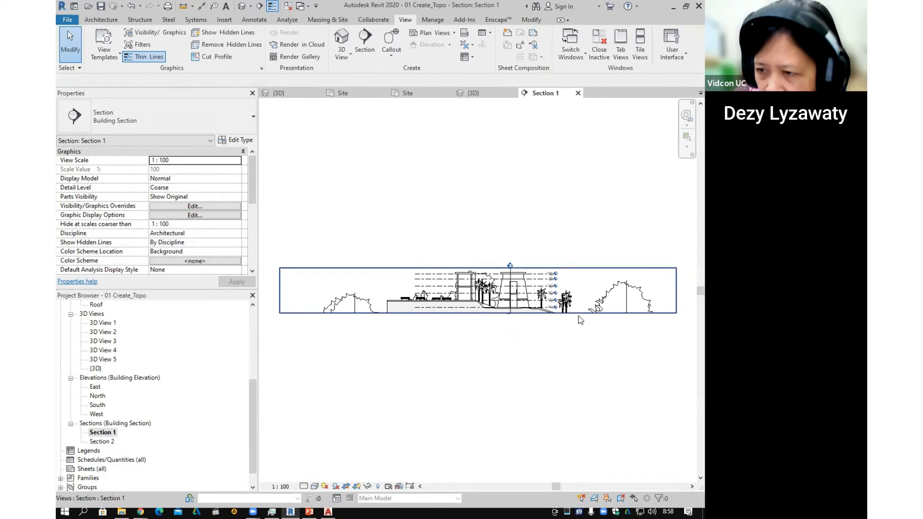
Enlarge the Section 1 crop region downward below the terrain base and upward above the buildings.
left_click(529, 314)
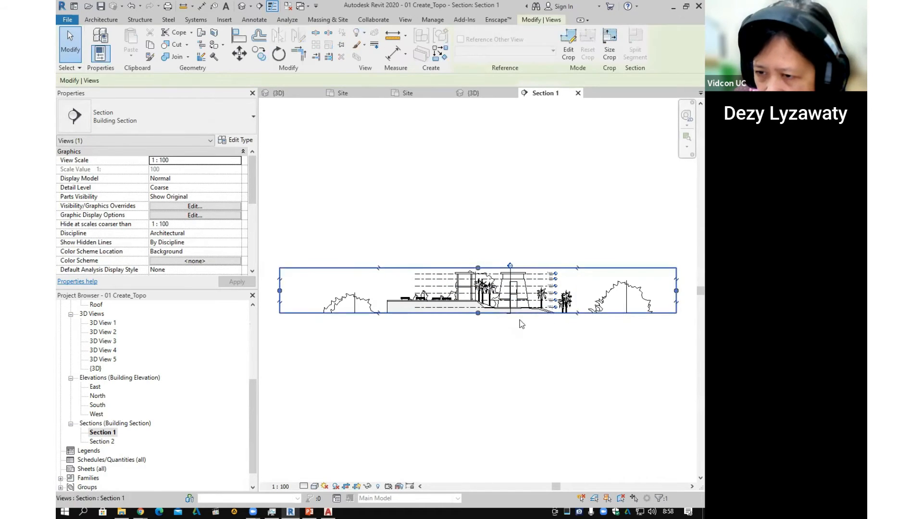
left_click(567, 340)
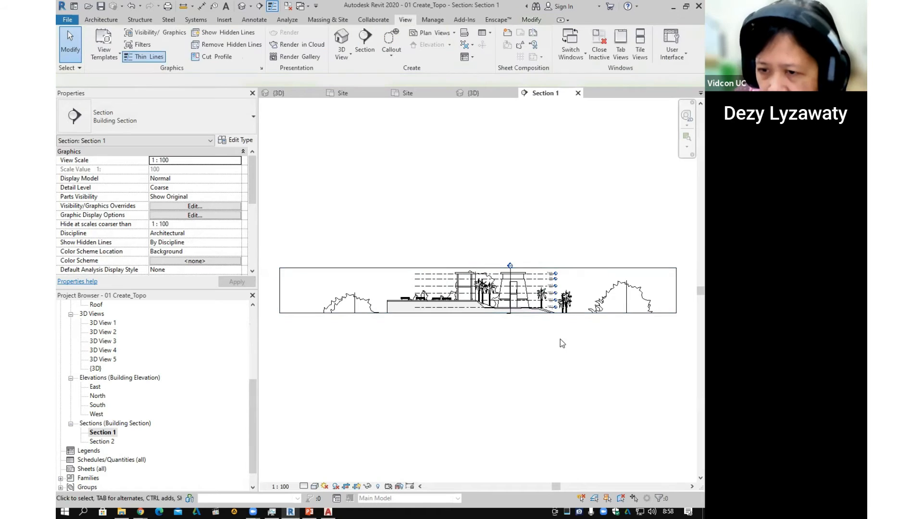
left_click(589, 313)
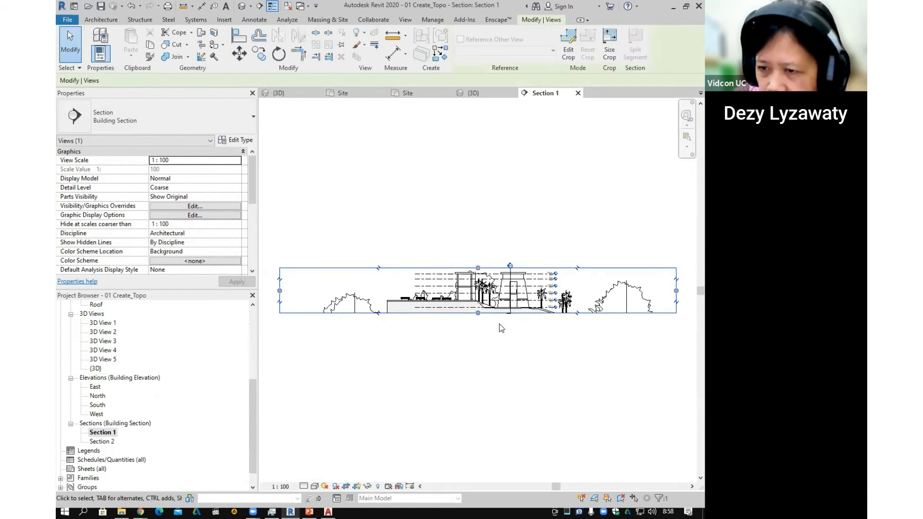
left_click_drag(477, 314, 472, 381)
middle_click_drag(482, 374, 503, 316)
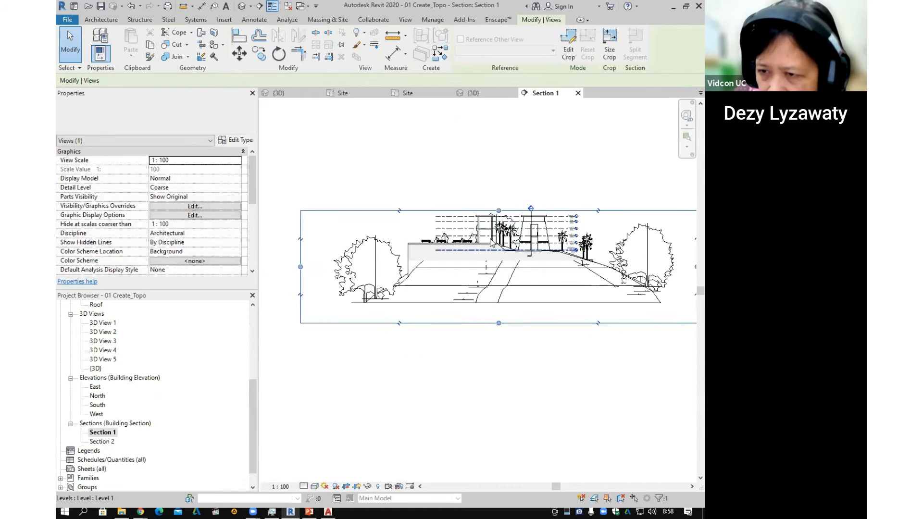
left_click_drag(499, 210, 500, 172)
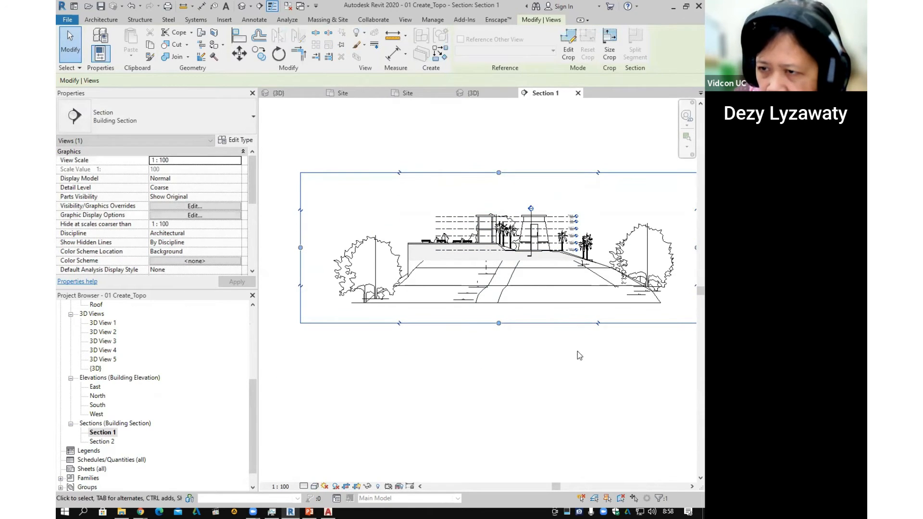
left_click(577, 383)
scroll(514, 343, "down", 2)
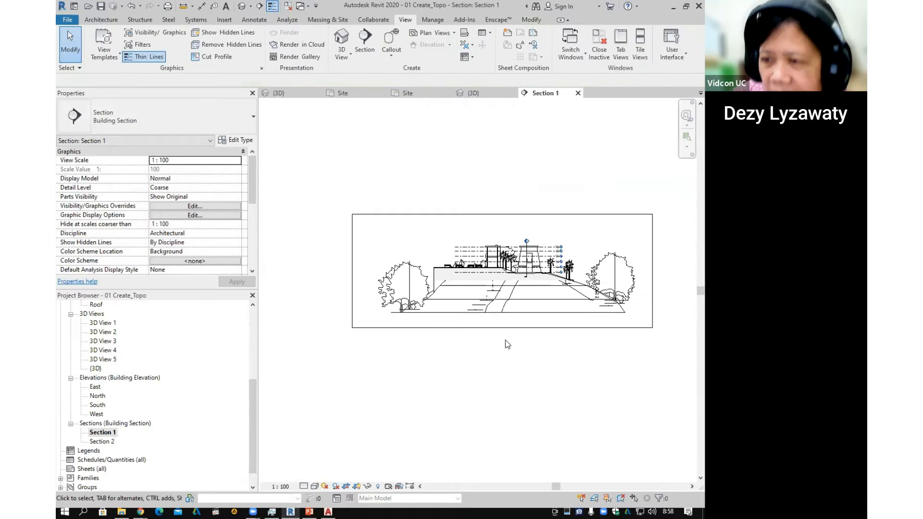
Examine the terrain cut, buildings and trees across the full width of the Section 1 view.
scroll(541, 296, "up", 4)
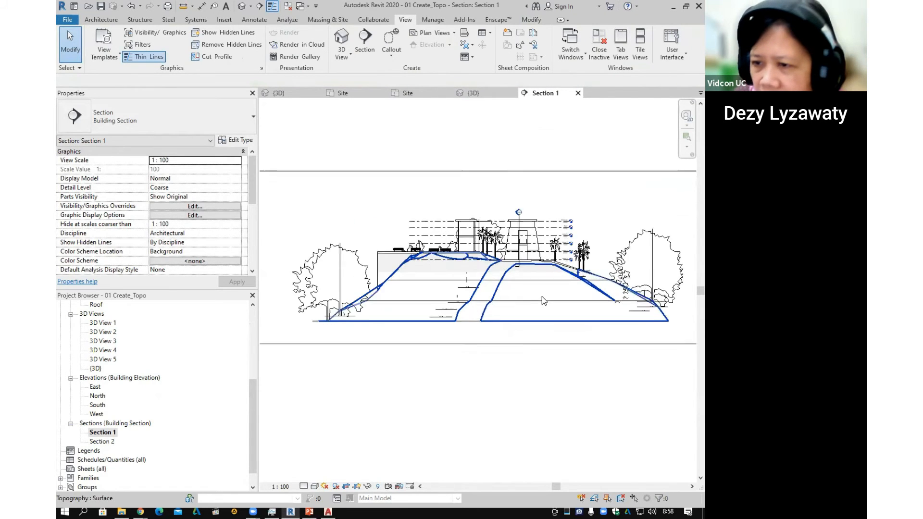
scroll(552, 306, "up", 1)
middle_click_drag(466, 304, 280, 313)
scroll(623, 299, "up", 2)
scroll(542, 289, "down", 3)
middle_click_drag(693, 234, 396, 279)
scroll(337, 281, "up", 4)
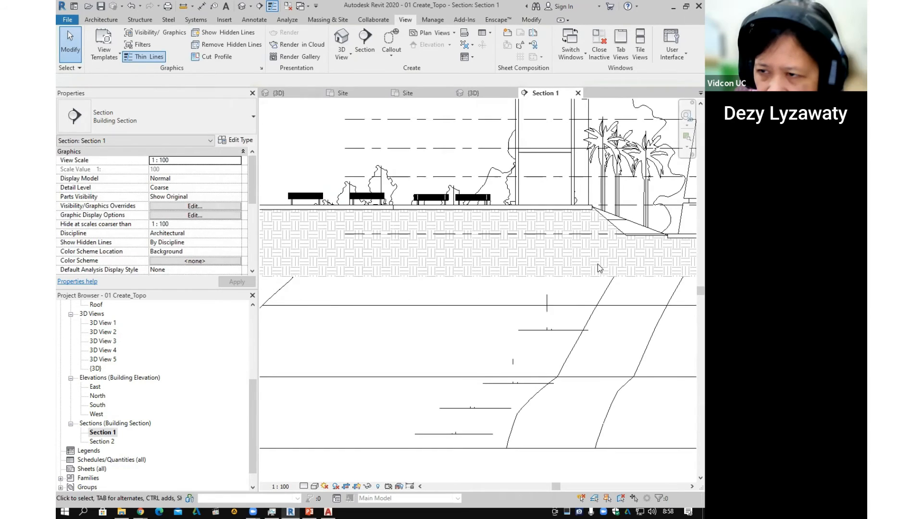
scroll(588, 270, "down", 2)
scroll(588, 269, "down", 4)
scroll(589, 267, "down", 1)
middle_click_drag(589, 268, 484, 269)
Tighten the Section 1 crop region by moving its left edge inward and its lower edge up to the terrain base.
left_click(630, 282)
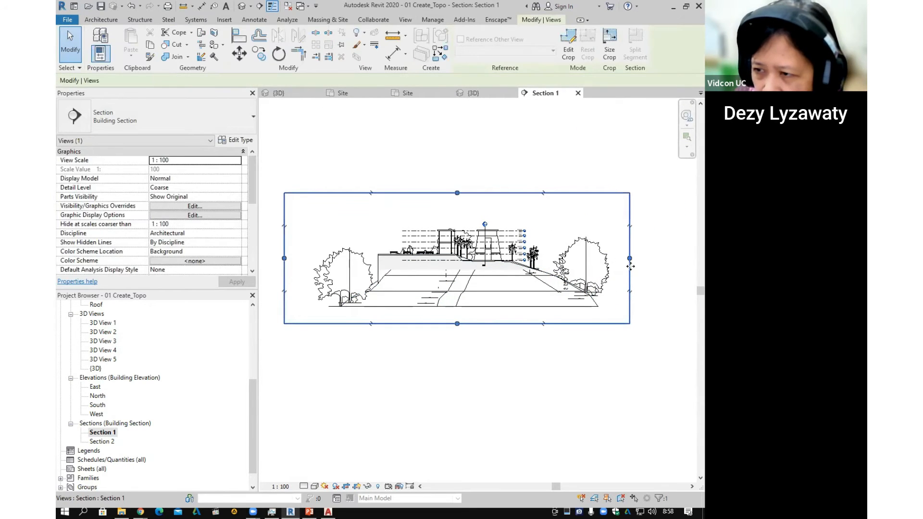
left_click_drag(284, 265, 313, 253)
left_click_drag(472, 318, 471, 306)
left_click(479, 281)
Inspect the Section 2 marker line and its available commands beside the tower in the Section 1 view.
scroll(479, 277, "up", 3)
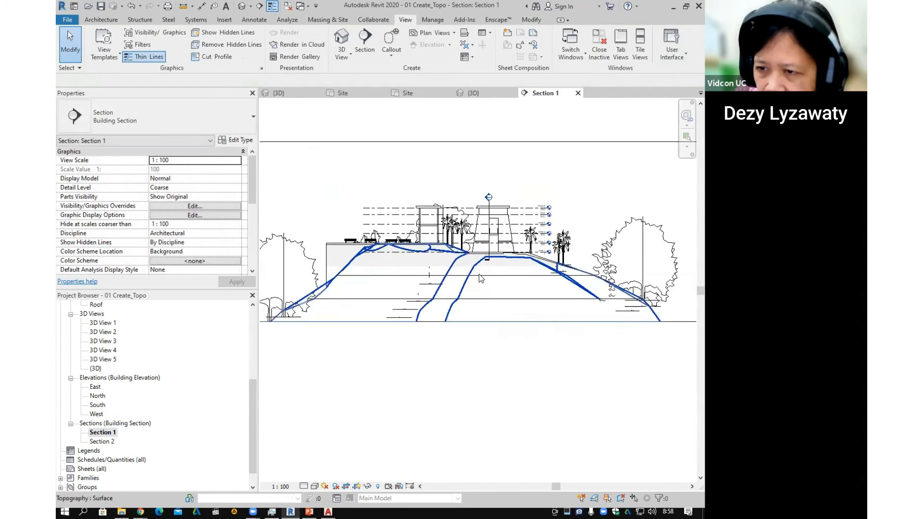
scroll(479, 274, "up", 1)
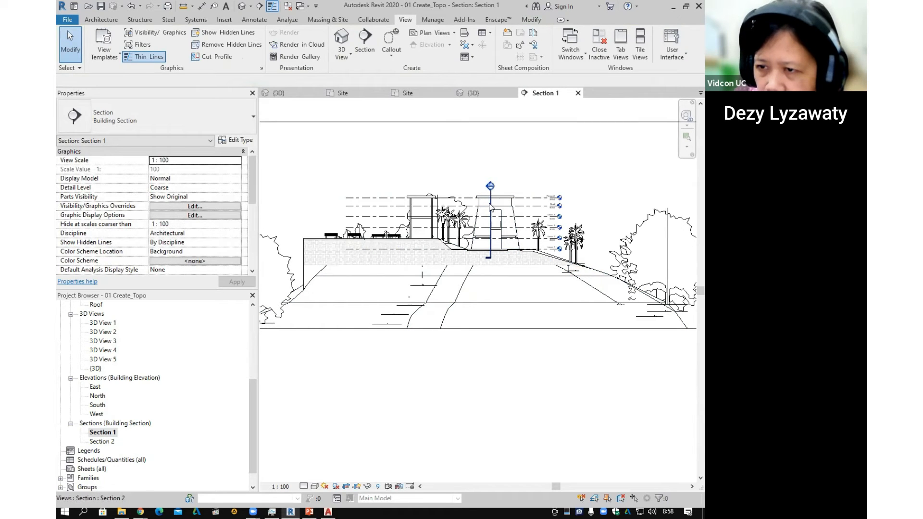
left_click(490, 206)
right_click(490, 207)
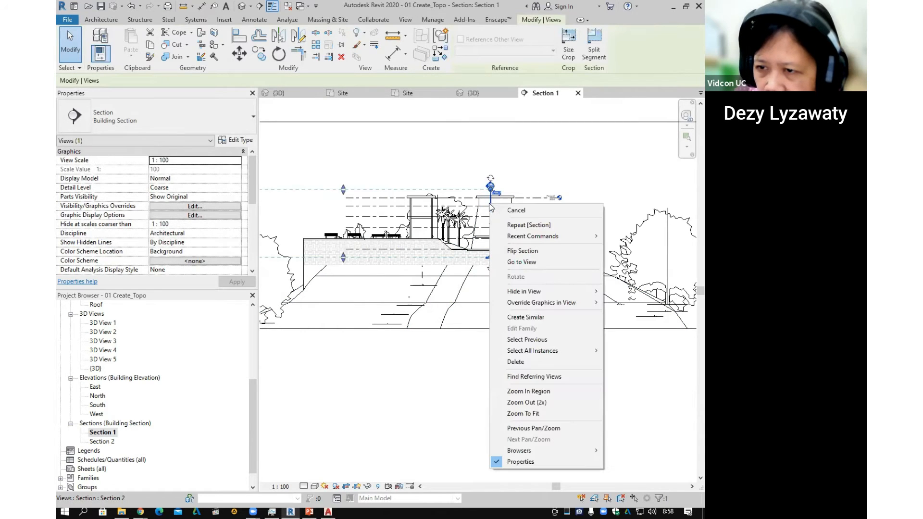
left_click(417, 160)
scroll(472, 183, "down", 1)
middle_click_drag(472, 183, 556, 196)
left_click(522, 183)
scroll(566, 203, "up", 1)
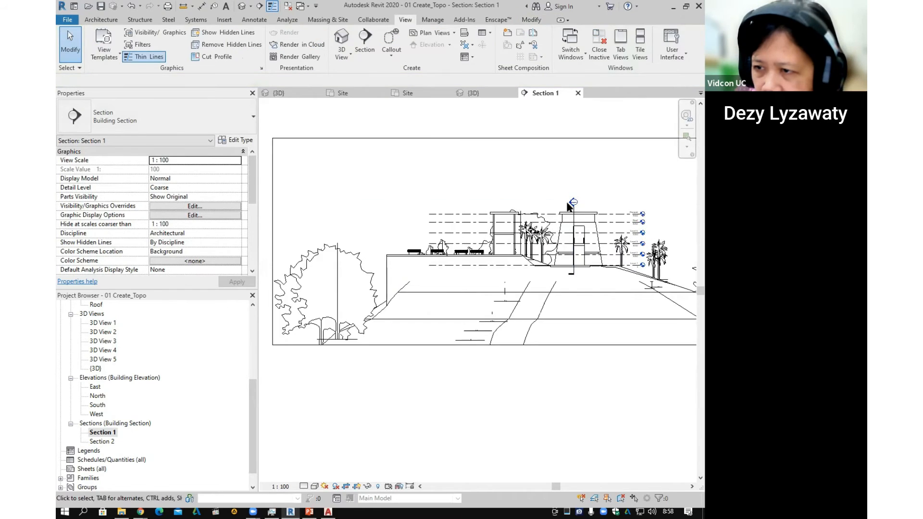
scroll(569, 206, "up", 1)
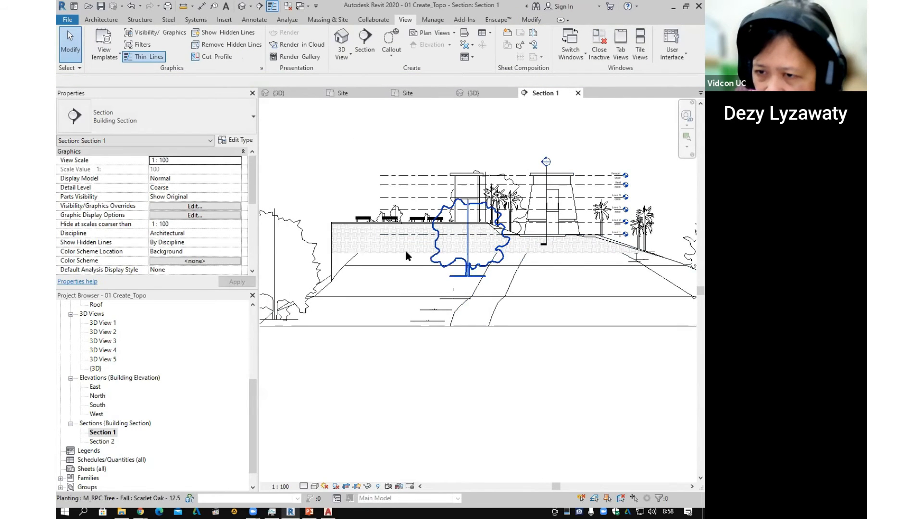
Examine the earth hatch pattern and its depth along the cut terrain in the Section 1 view.
scroll(372, 248, "up", 3)
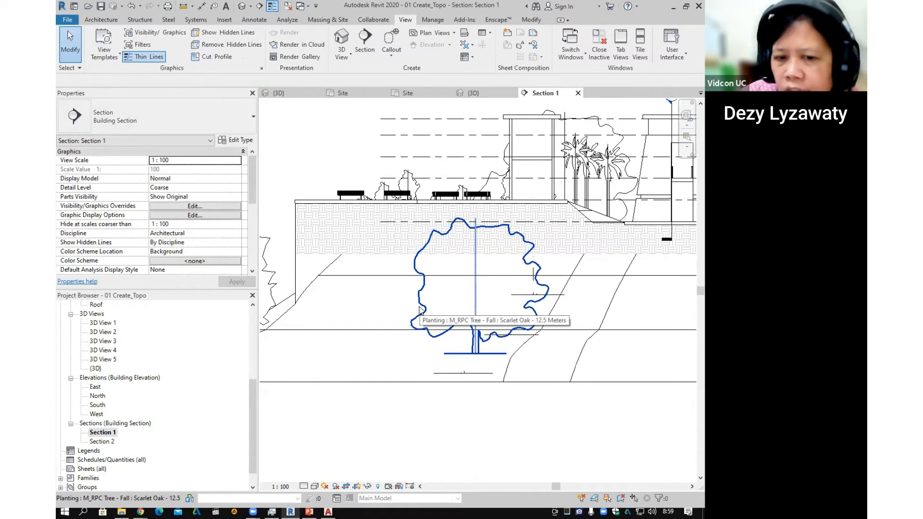
left_click_drag(419, 309, 455, 293)
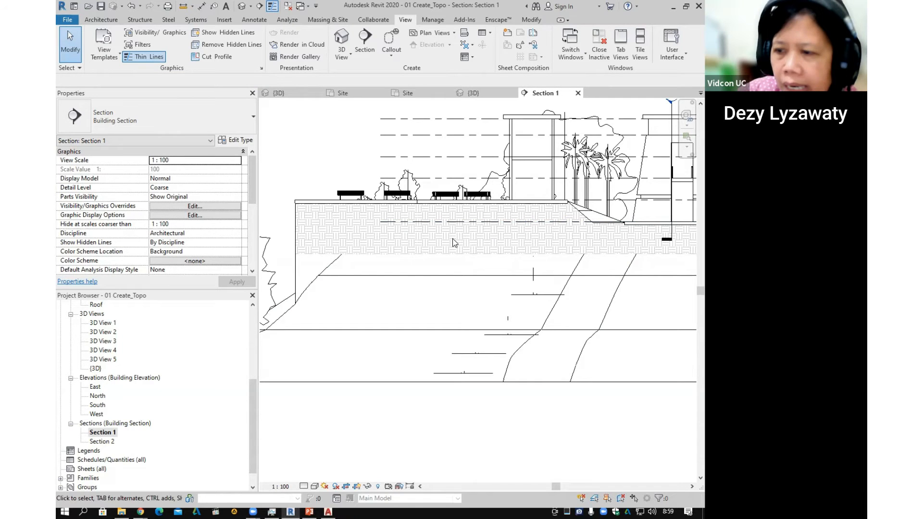
scroll(451, 241, "up", 3)
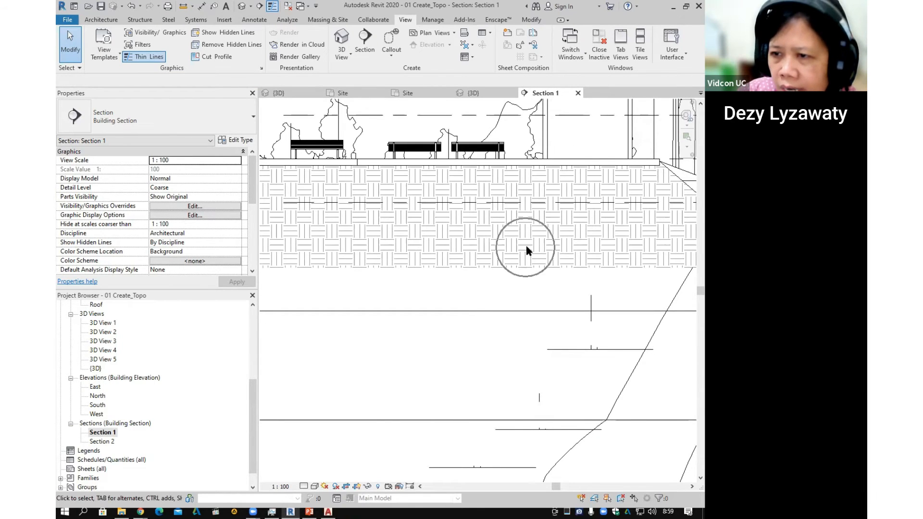
middle_click_drag(568, 244, 401, 221)
scroll(401, 222, "down", 2)
scroll(451, 227, "down", 5)
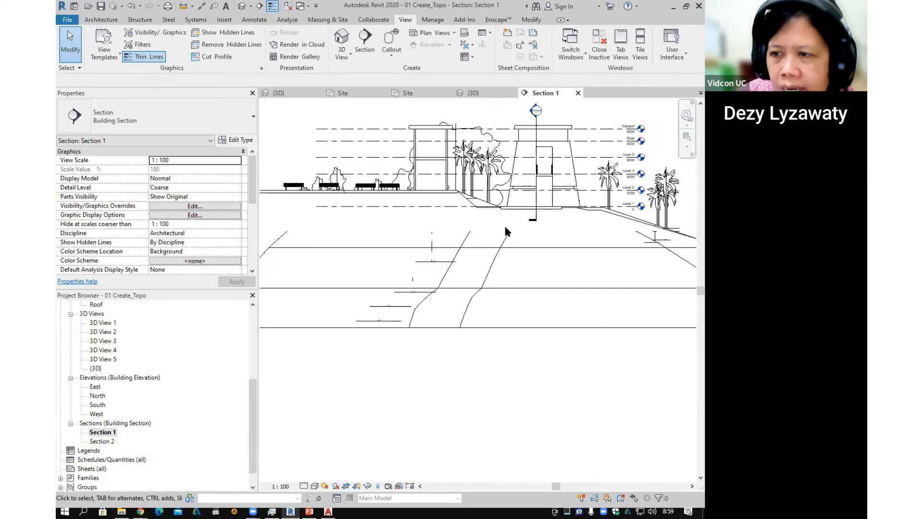
scroll(441, 225, "up", 4)
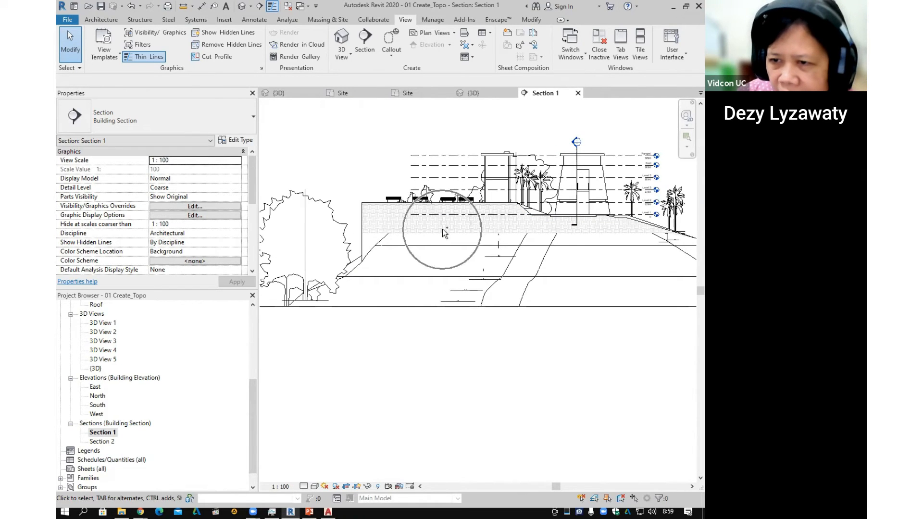
middle_click_drag(549, 296, 494, 292)
scroll(579, 302, "down", 3)
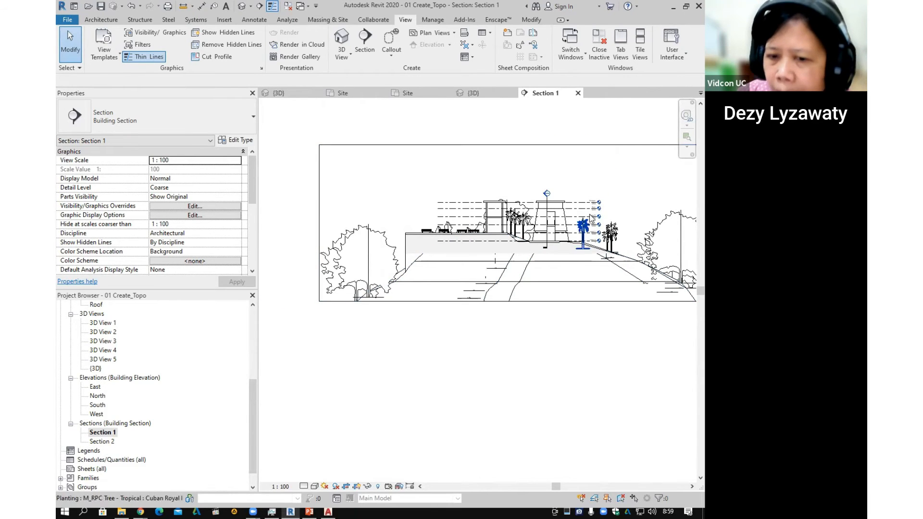
Stretch the Section 2 extents in the Section 1 view, lowering the base below the terrain and raising the top above the buildings.
scroll(584, 197, "up", 3)
scroll(538, 207, "up", 3)
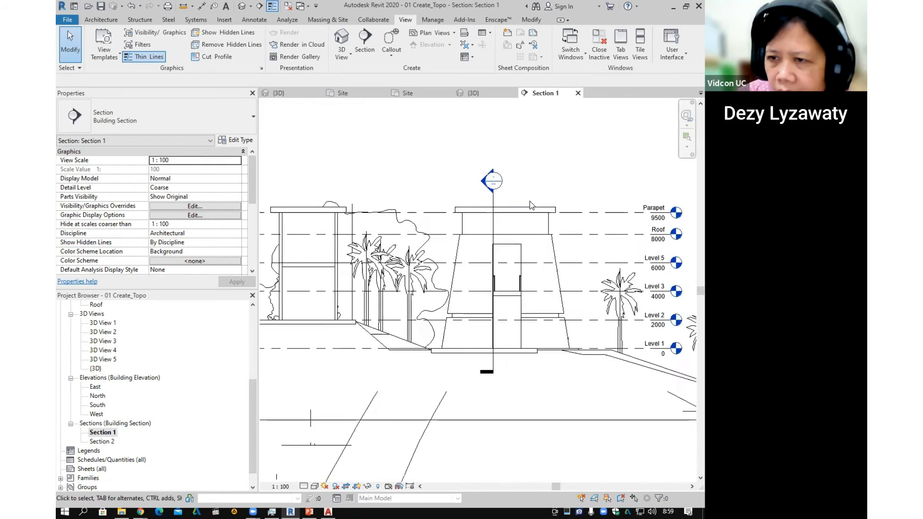
left_click(490, 207)
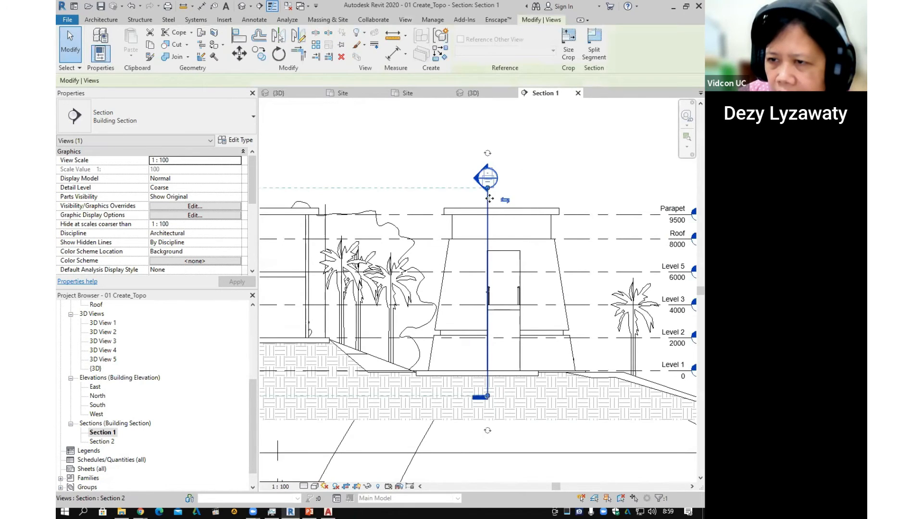
scroll(491, 205, "down", 5)
middle_click_drag(526, 272, 614, 255)
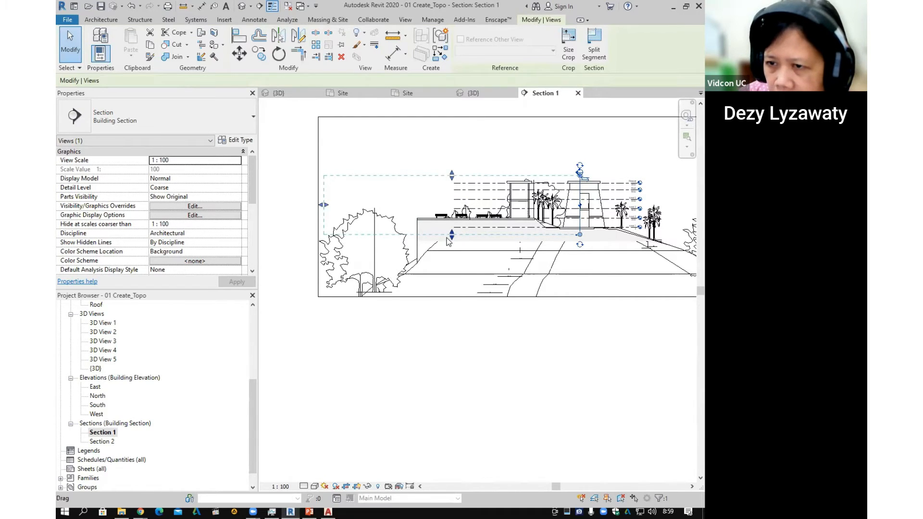
left_click_drag(451, 239, 452, 244)
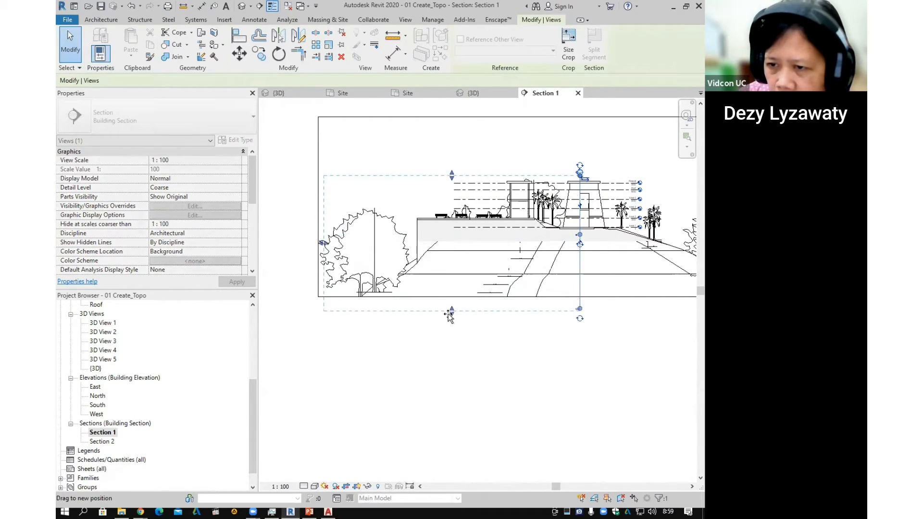
left_click_drag(449, 316, 450, 317)
left_click_drag(451, 175, 451, 141)
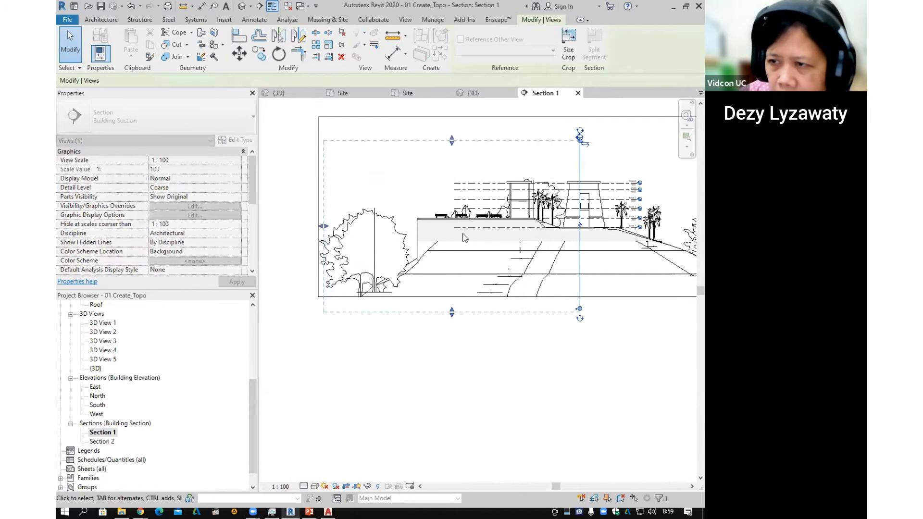
left_click(497, 351)
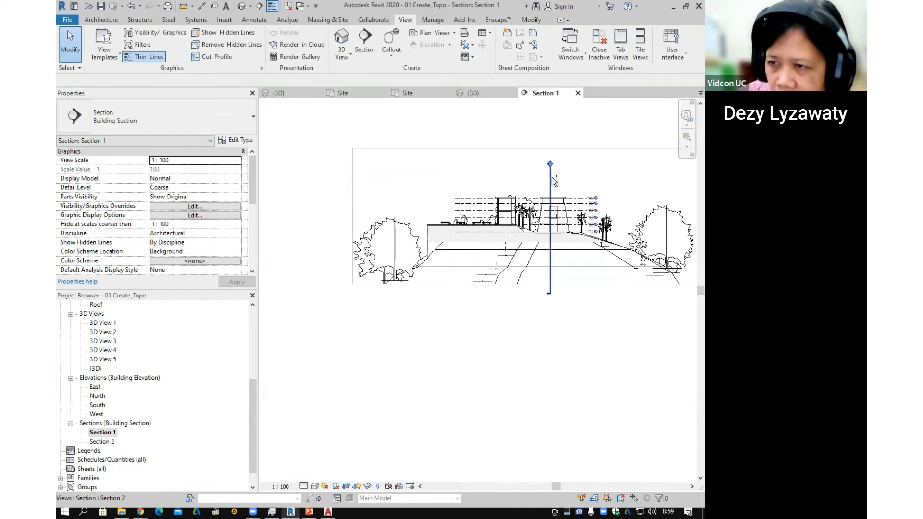
Open the Section 2 view and inspect the Section 1 marker's extents and the cut through the terrain and buildings.
double_click(99, 442)
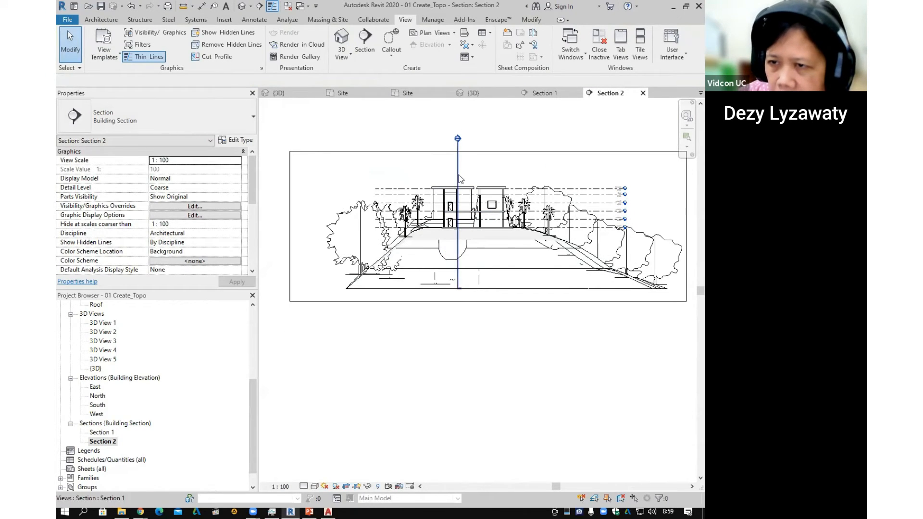
left_click(458, 283)
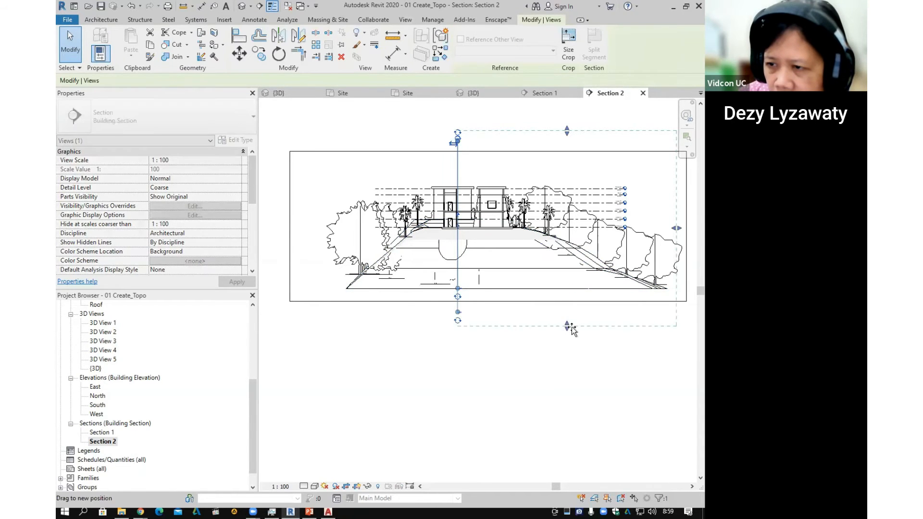
left_click(581, 360)
scroll(539, 283, "down", 1)
scroll(539, 283, "up", 4)
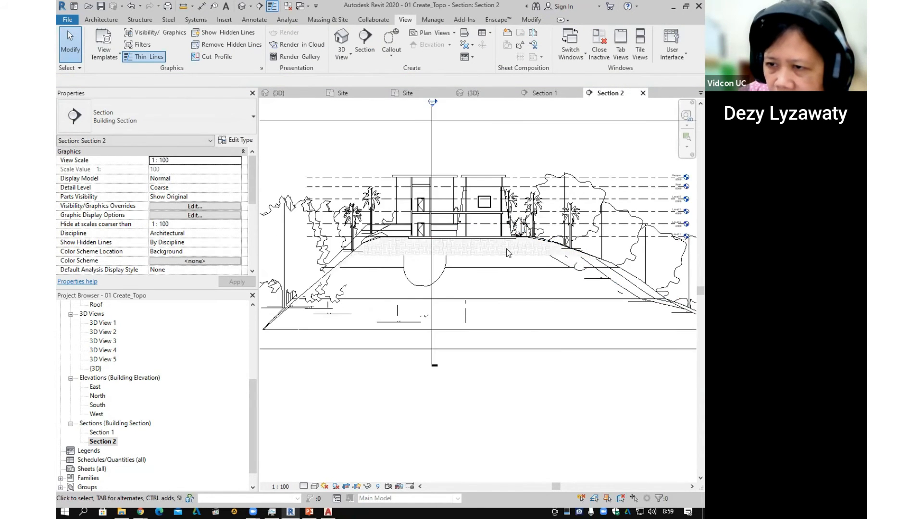
scroll(509, 252, "down", 2)
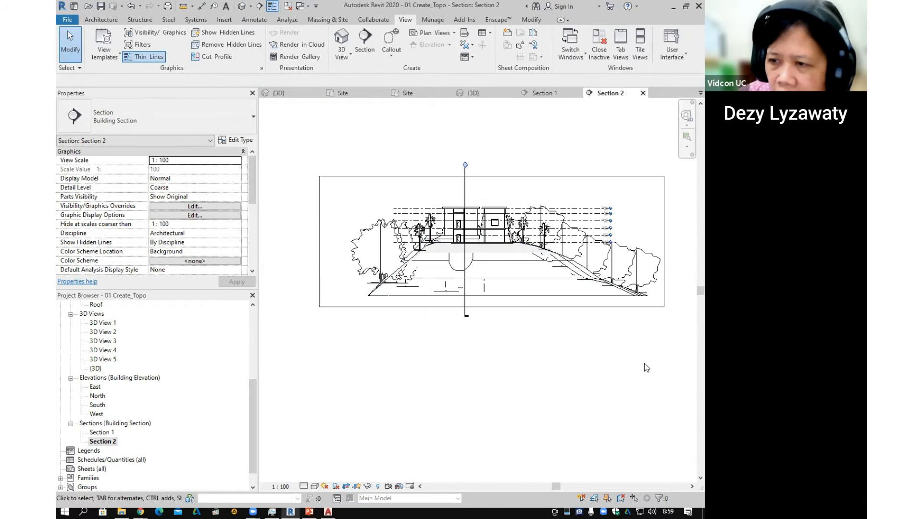
scroll(595, 278, "up", 1)
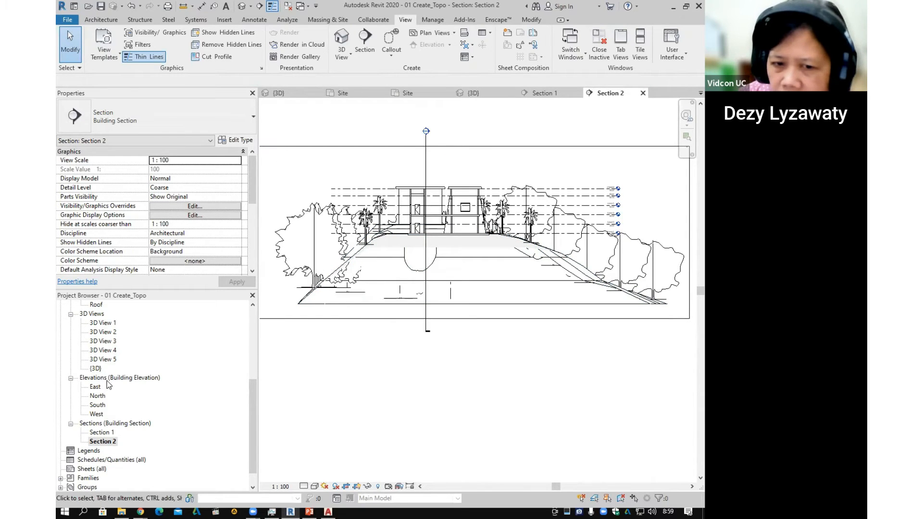
Open the Site floor plan to show the whole terrain with both section lines.
scroll(107, 382, "up", 4)
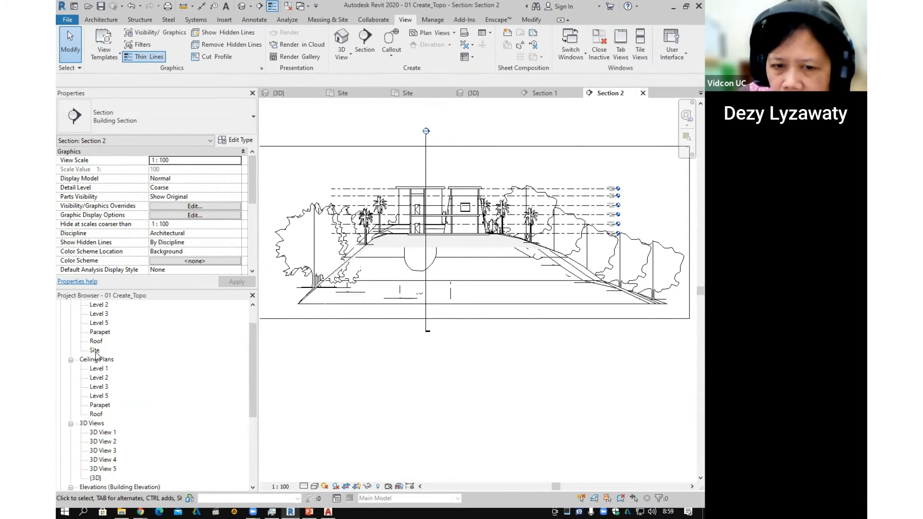
double_click(95, 351)
scroll(524, 266, "up", 1)
middle_click_drag(597, 274, 530, 301)
scroll(530, 301, "down", 1)
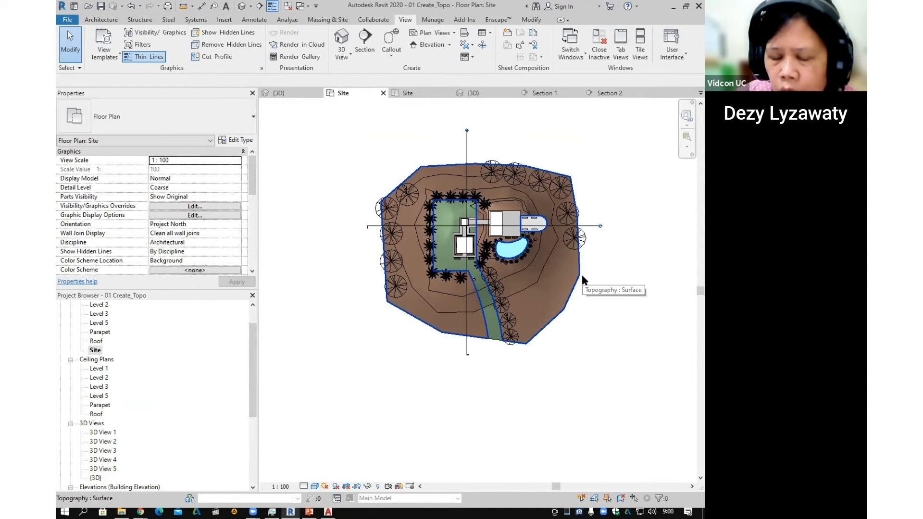
scroll(414, 187, "up", 1)
middle_click_drag(553, 317, 535, 299)
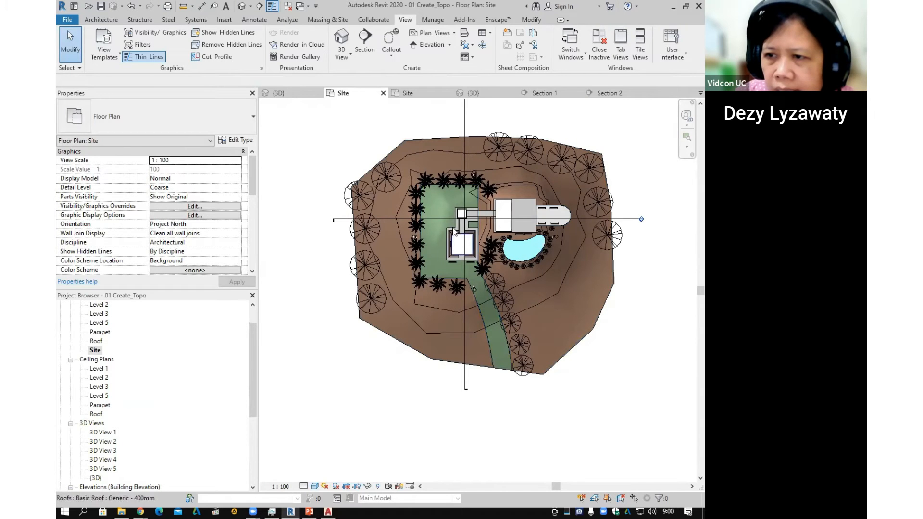
left_click_drag(485, 222, 495, 226)
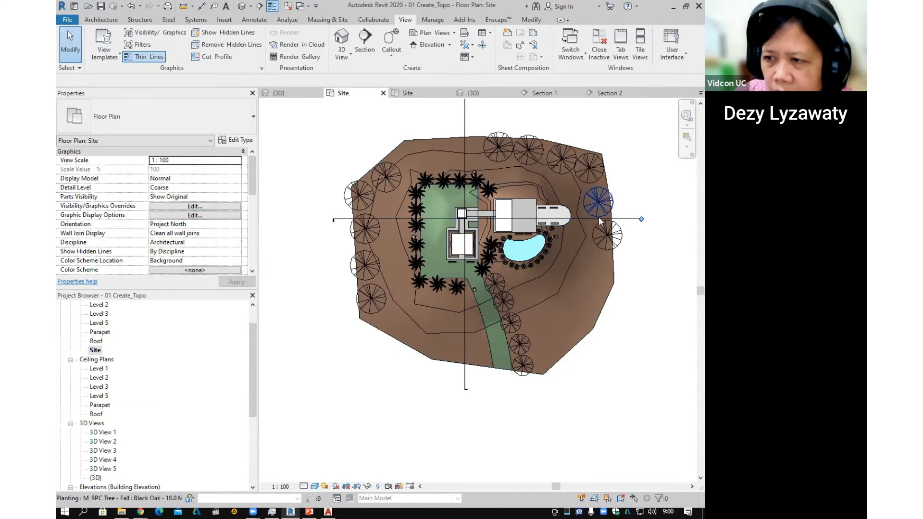
Shift the horizontal Section 1 line slightly north so it runs through the middle of the building with the rounded end.
scroll(584, 221, "up", 1)
left_click(582, 220)
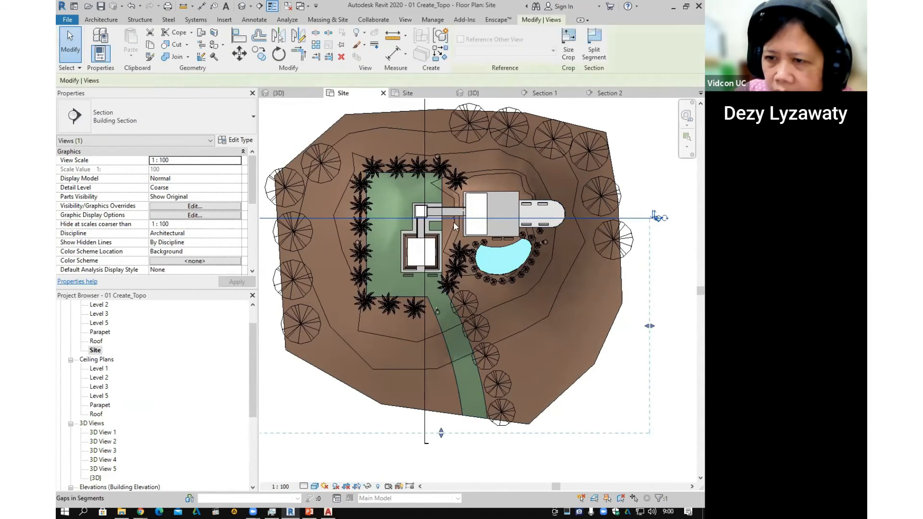
scroll(454, 221, "up", 1)
left_click_drag(465, 217, 472, 211)
scroll(472, 220, "down", 2)
scroll(472, 220, "up", 1)
key("Escape")
scroll(500, 212, "down", 1)
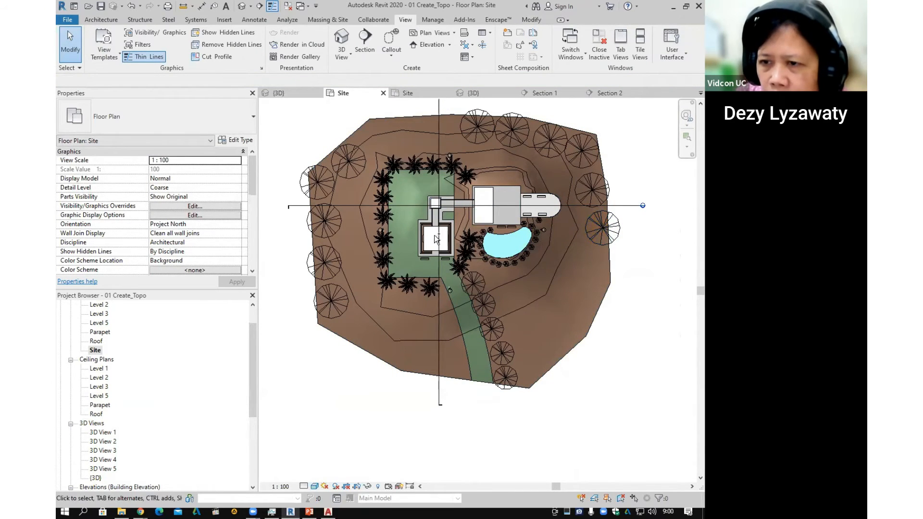
Split the Section 1 line at the rectangular building and place its western segment through the square building.
left_click(565, 206)
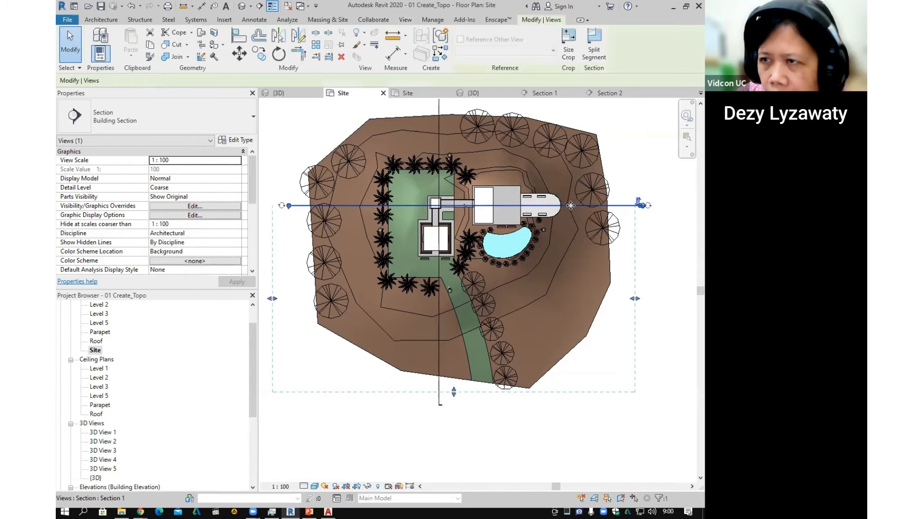
left_click(596, 53)
left_click(481, 205)
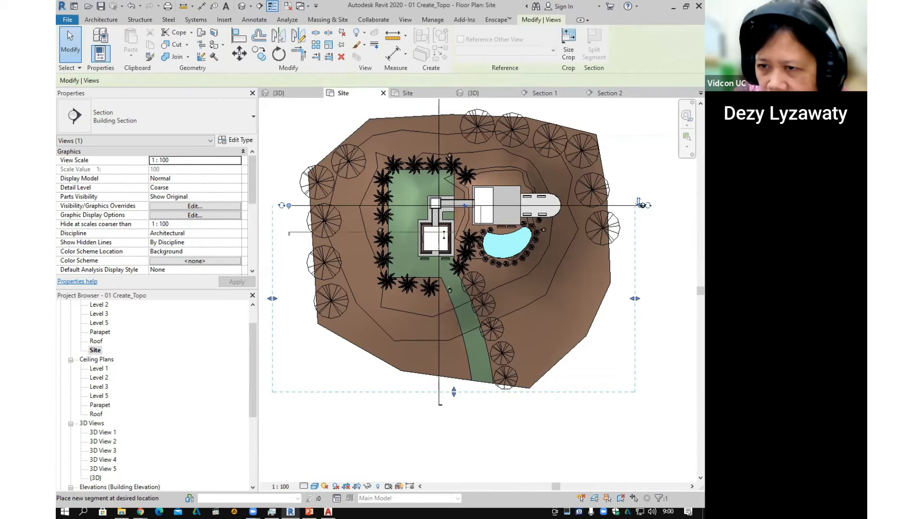
left_click(443, 239)
scroll(533, 241, "up", 2)
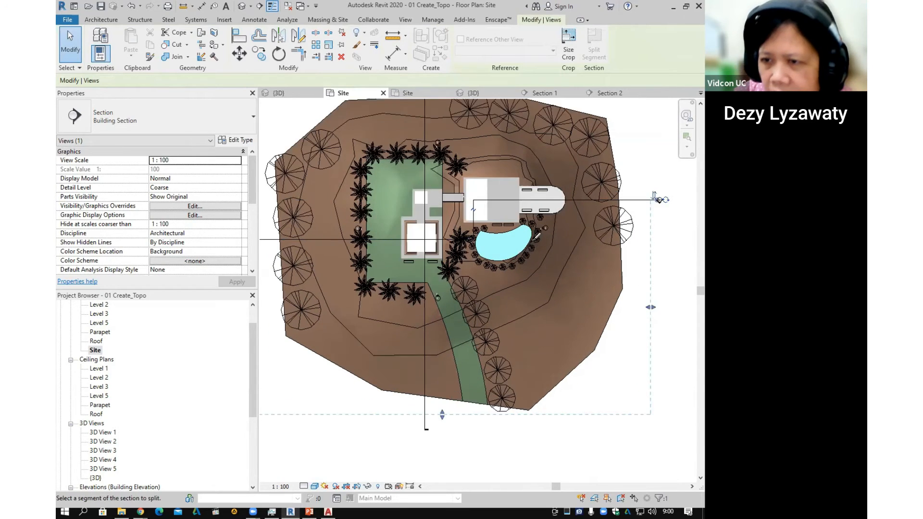
key("Escape")
key("Escape")
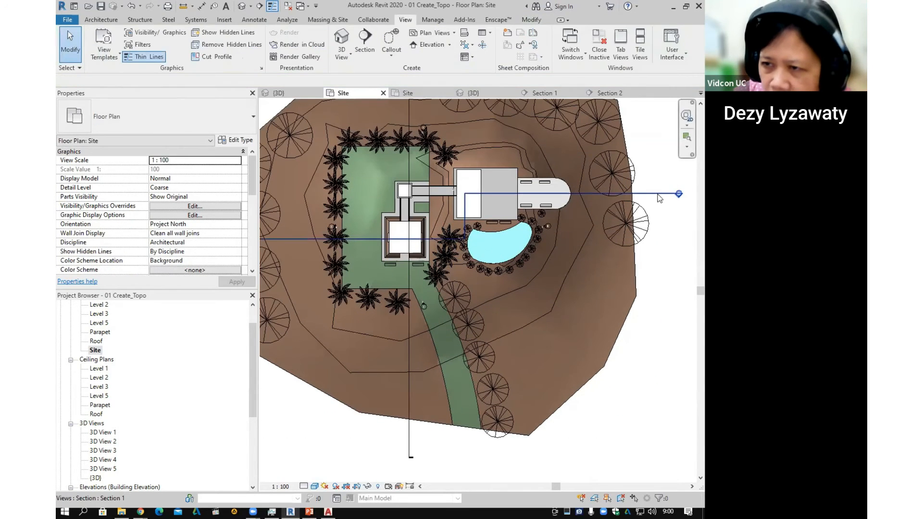
Move the Section 1 jog segment west into the gap between the square and rectangular buildings.
left_click(466, 214)
scroll(465, 206, "up", 2)
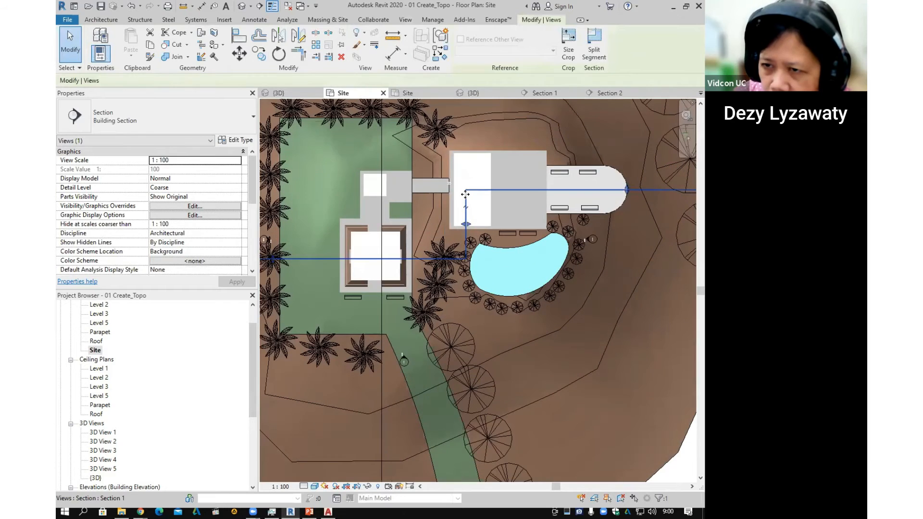
left_click_drag(466, 201, 440, 198)
key("Escape")
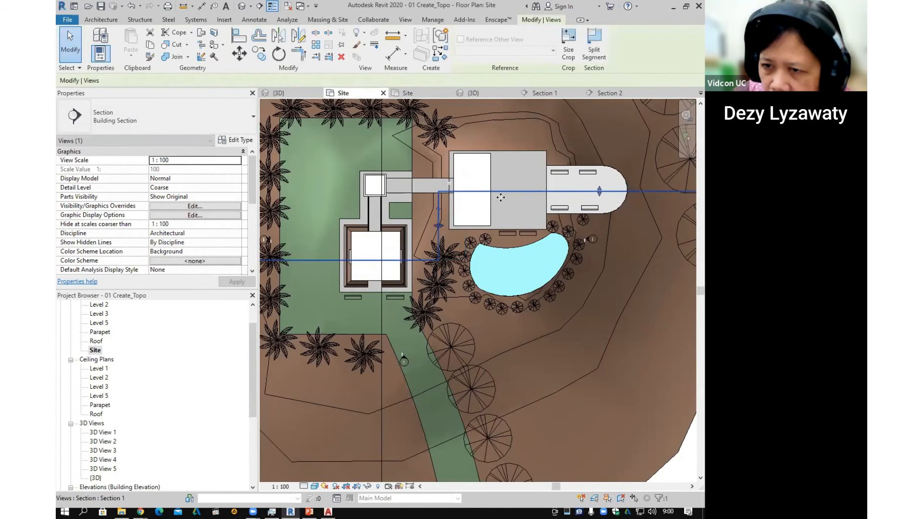
scroll(480, 202, "down", 3)
scroll(485, 216, "down", 2)
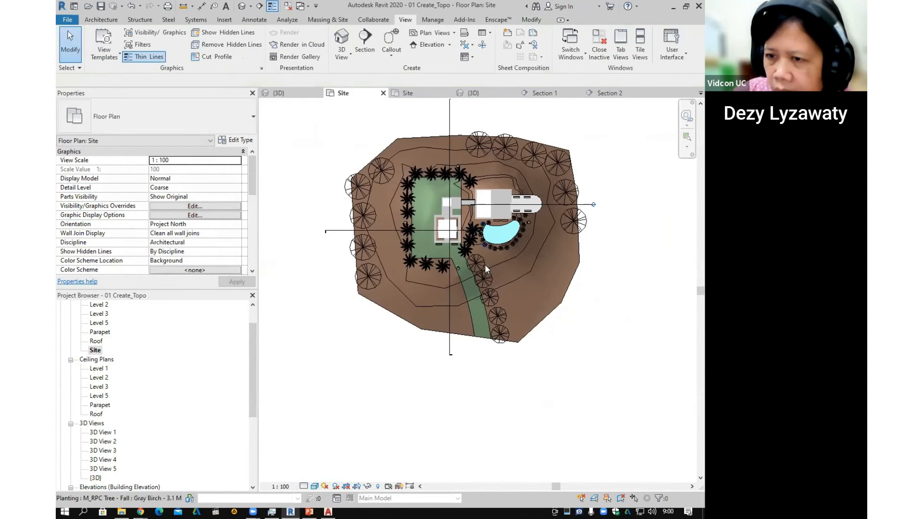
scroll(461, 217, "up", 1)
scroll(467, 248, "down", 2)
middle_click_drag(473, 246, 466, 256)
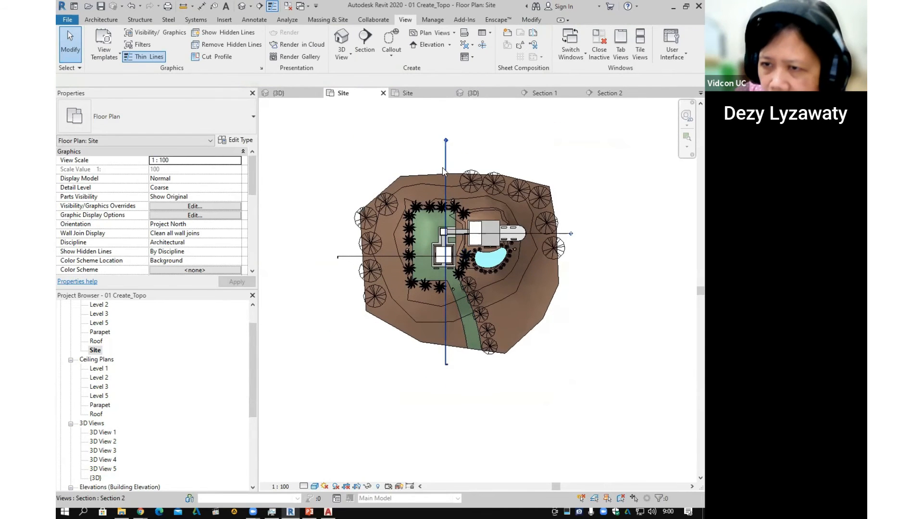
key("ctrl")
key("ctrl")
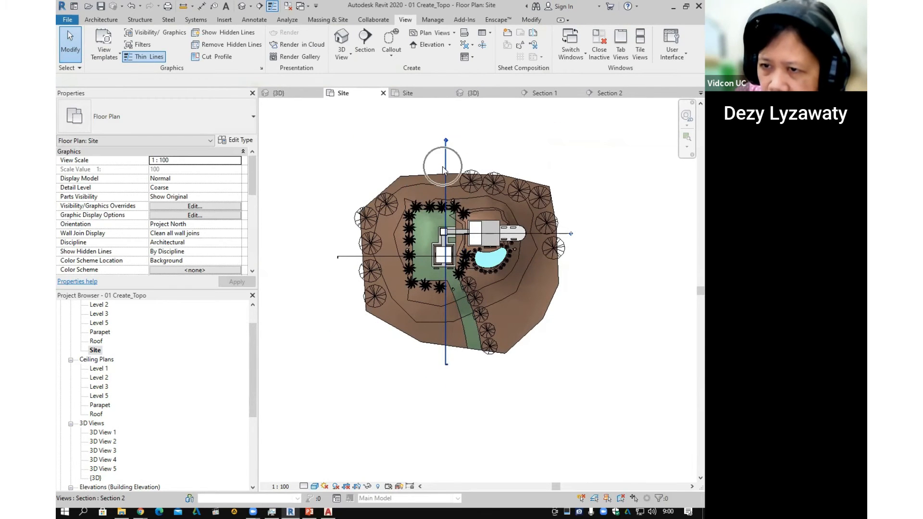
left_click(443, 170)
scroll(447, 166, "up", 2)
middle_click_drag(482, 271, 435, 264)
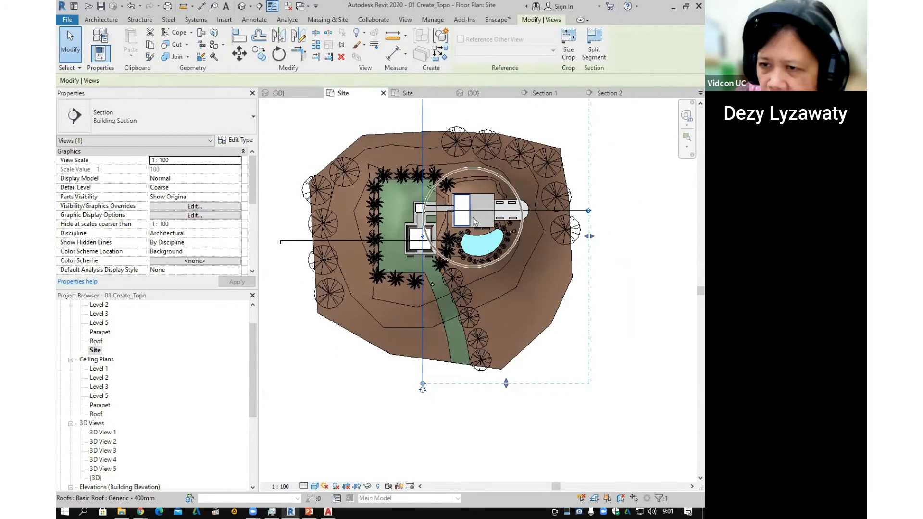
middle_click_drag(467, 176, 462, 181)
key("Escape")
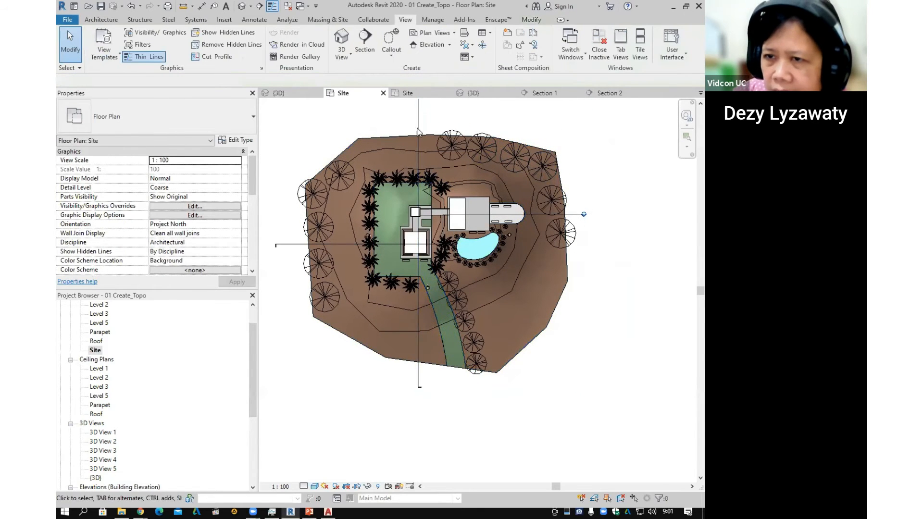
Split the vertical Section 2 line just north of the square building and place its northern segment through the rectangular building.
left_click(417, 126)
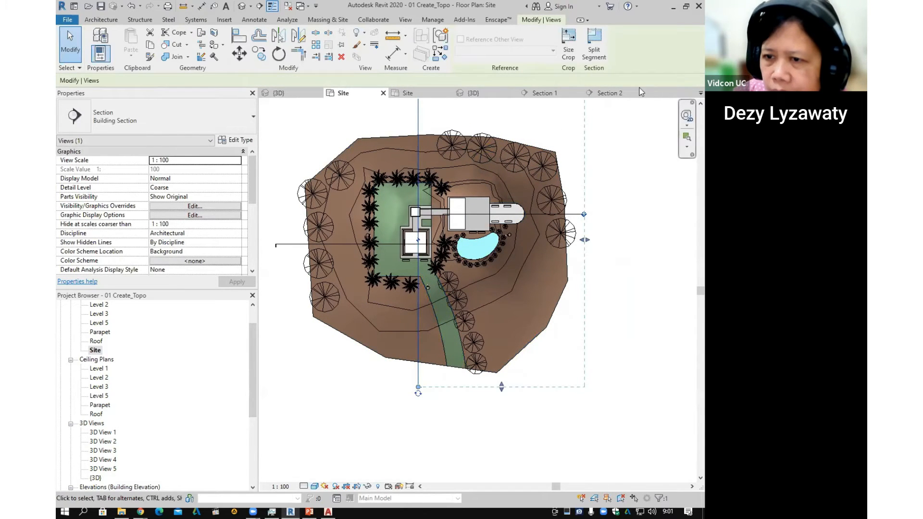
left_click(595, 53)
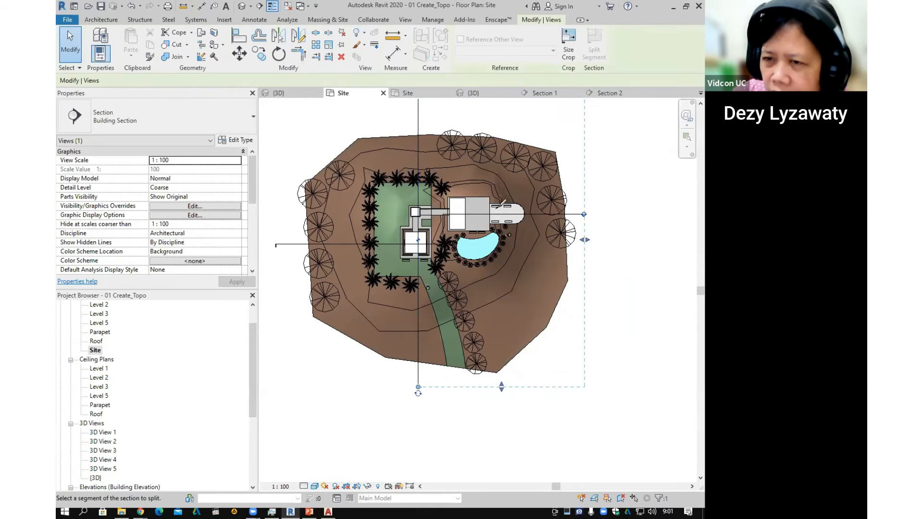
scroll(413, 211, "up", 4)
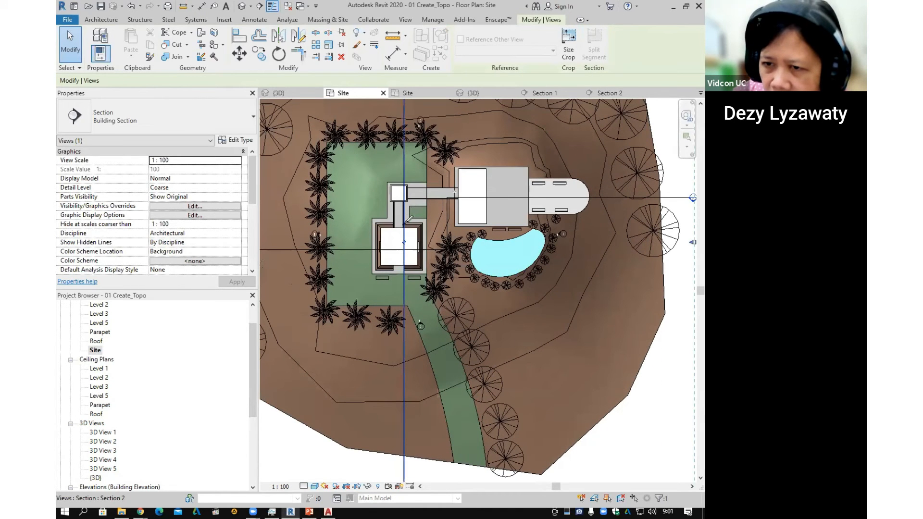
left_click(404, 219)
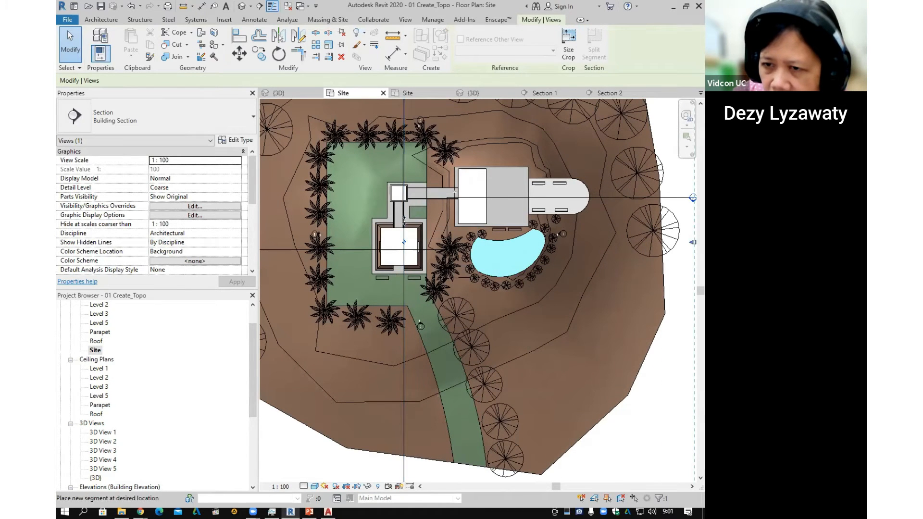
left_click(478, 216)
scroll(522, 163, "down", 3)
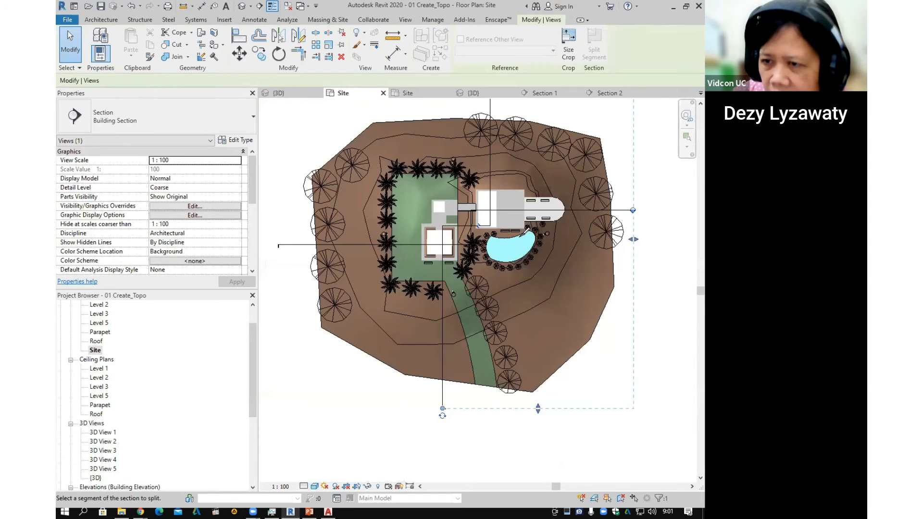
key("Escape")
Open the Section 1 view and examine how its split line cuts the two buildings and the terrain.
scroll(121, 433, "down", 3)
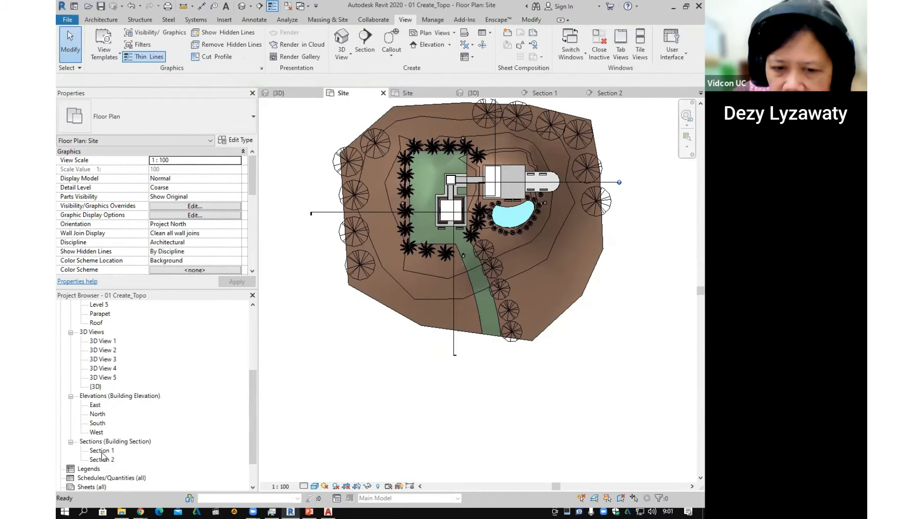
double_click(102, 441)
scroll(534, 207, "up", 5)
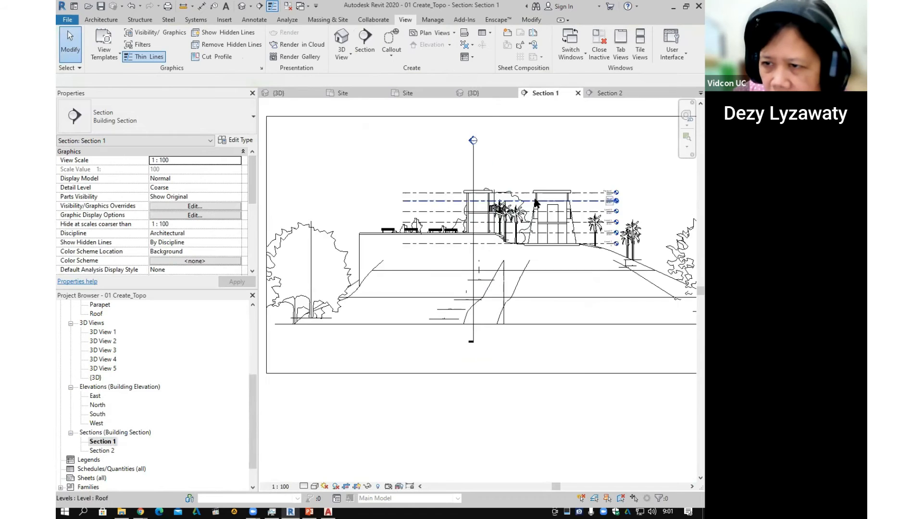
scroll(449, 302, "down", 2)
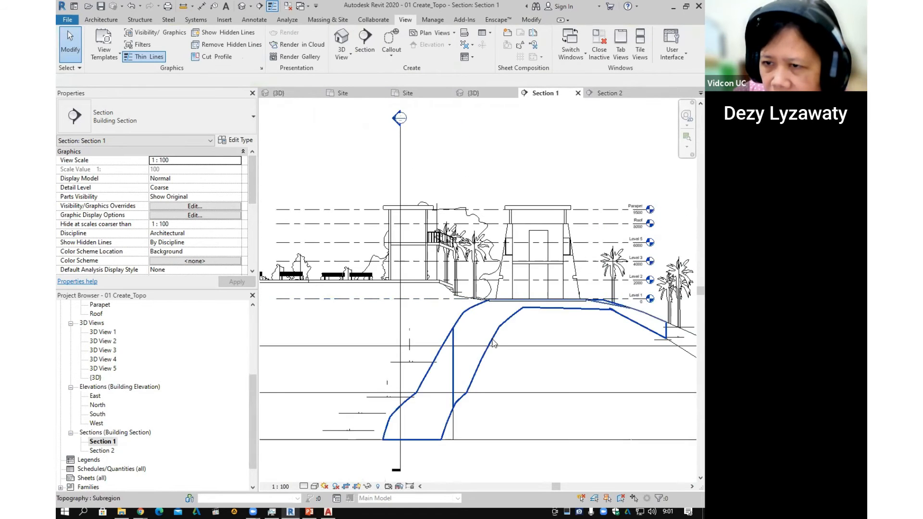
Open the Section 2 view and examine how its split line cuts the buildings and the ground.
double_click(103, 451)
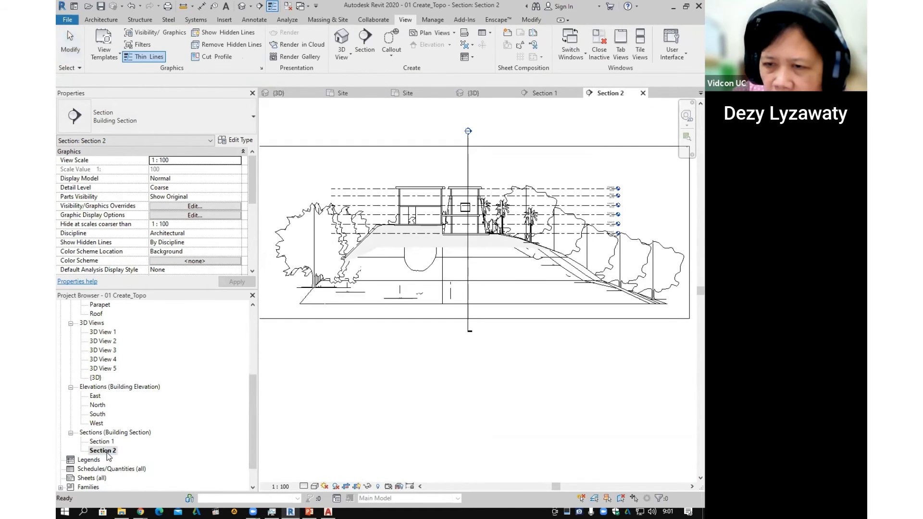
scroll(500, 214, "up", 4)
scroll(500, 214, "down", 4)
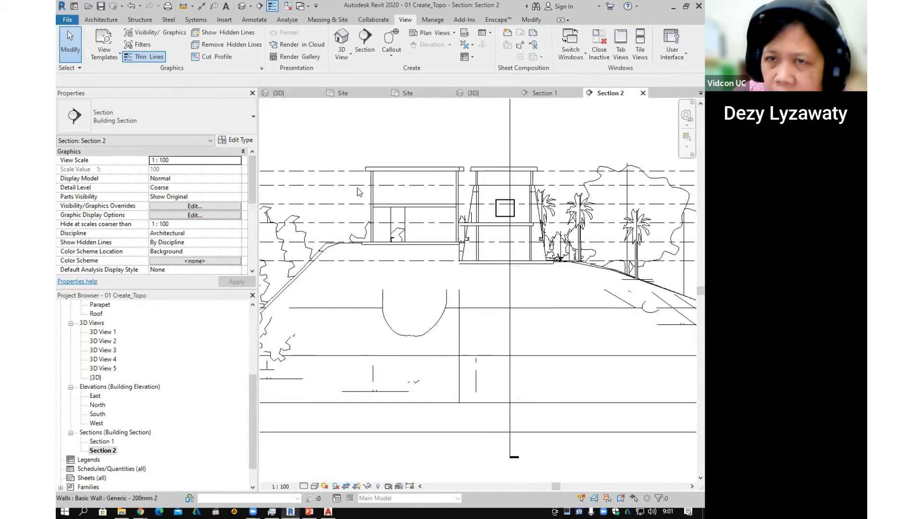
Return to the Site floor plan and review both split section lines over the terrain.
scroll(105, 373, "up", 4)
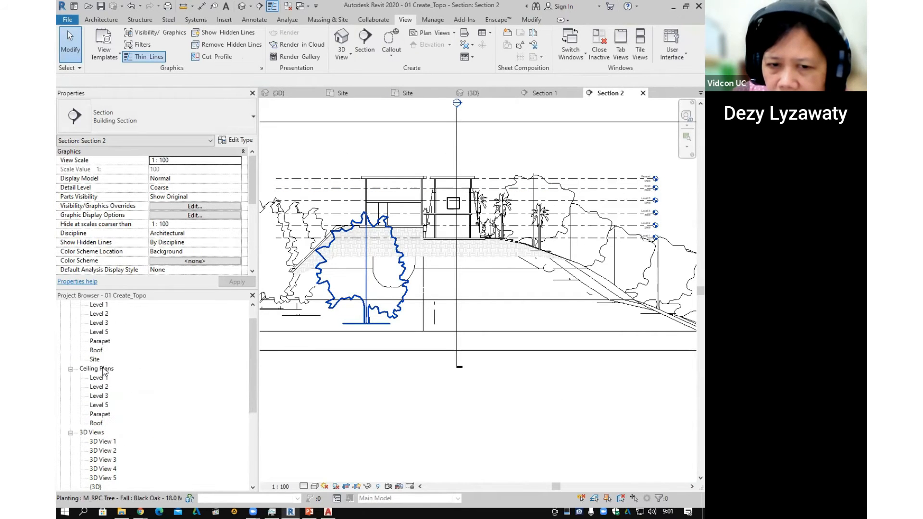
double_click(94, 359)
scroll(457, 243, "down", 3)
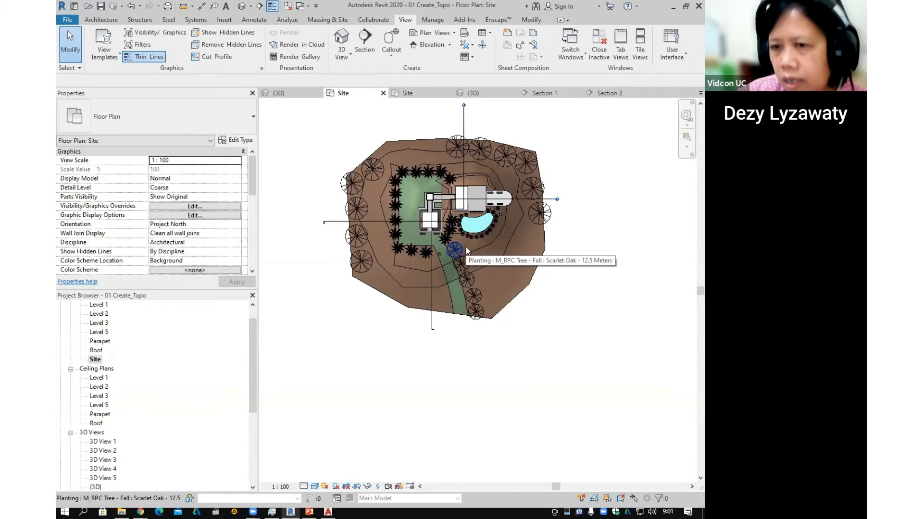
scroll(410, 179, "up", 1)
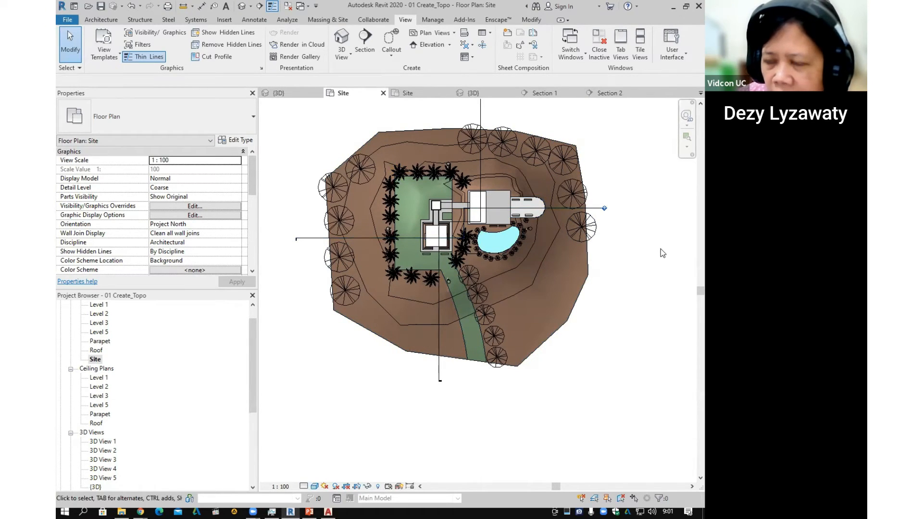
scroll(457, 231, "up", 2)
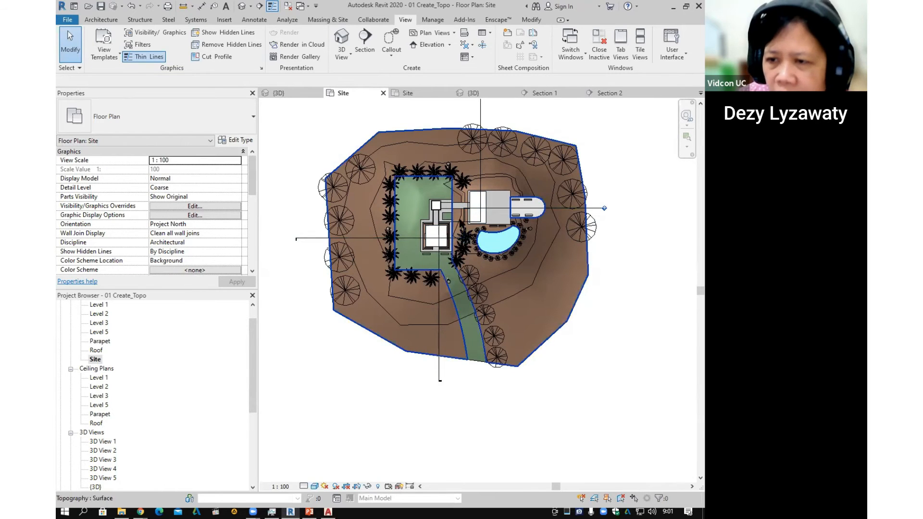
scroll(460, 230, "down", 2)
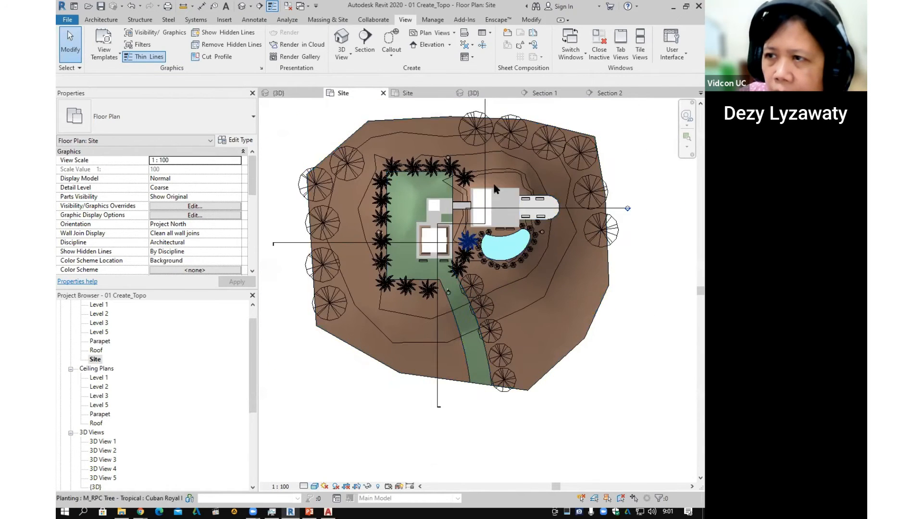
left_click(483, 149)
middle_click_drag(507, 156, 506, 177)
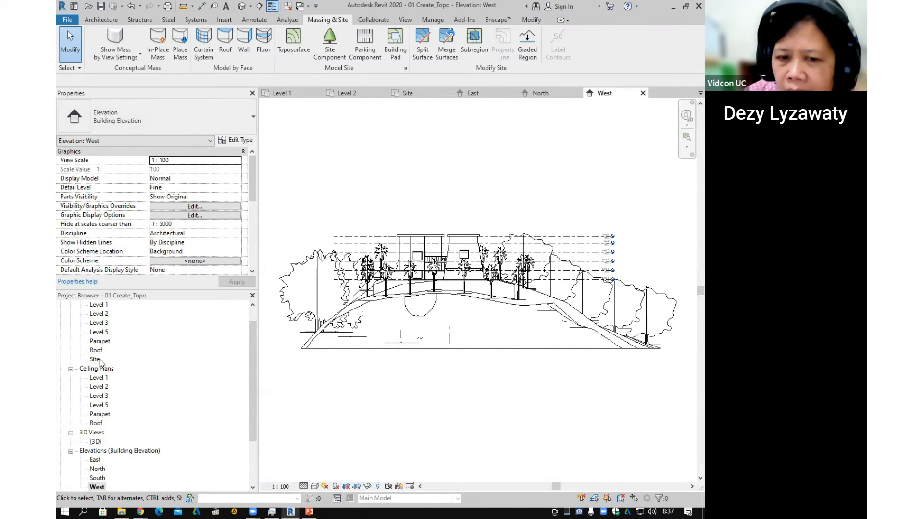
Open the Site floor plan and place a perspective camera off the site's southeast corner, aimed northwest across the terrain.
double_click(95, 359)
middle_click_drag(492, 336, 483, 325)
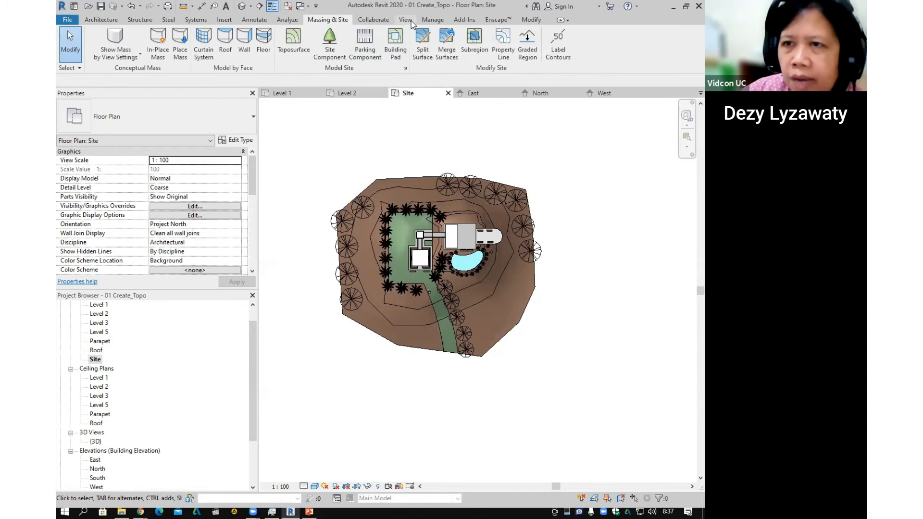
key("ctrl")
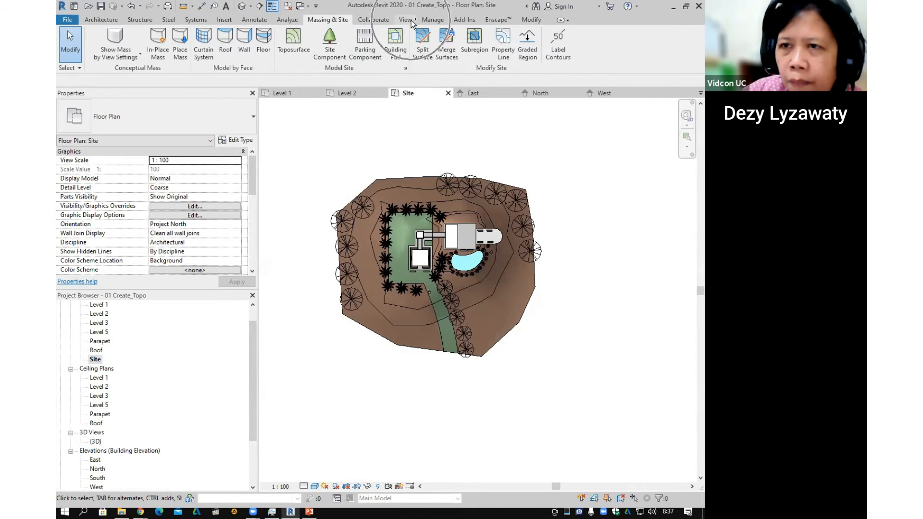
left_click(411, 21)
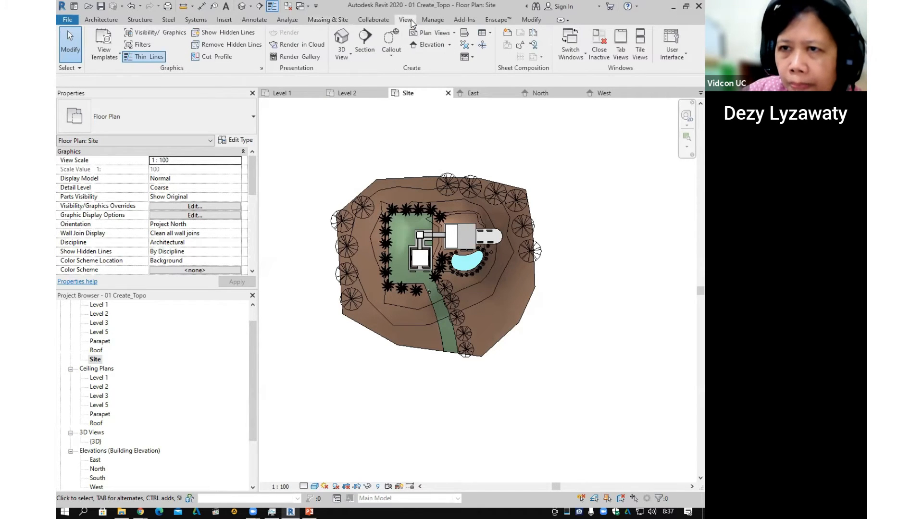
key("ctrl")
left_click(351, 56)
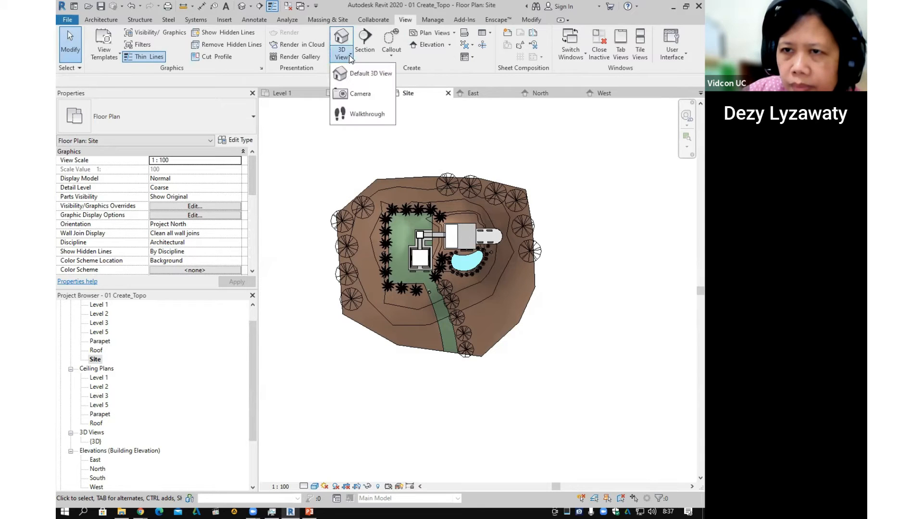
left_click(368, 94)
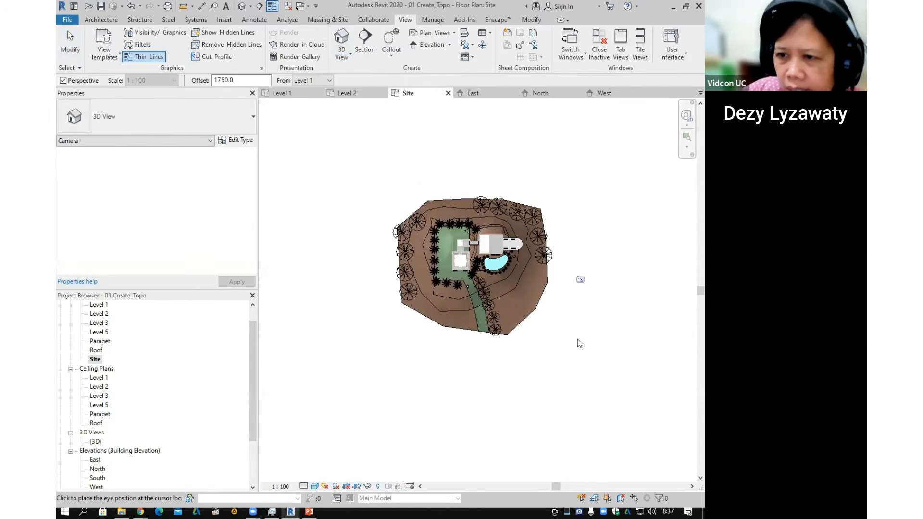
left_click(563, 340)
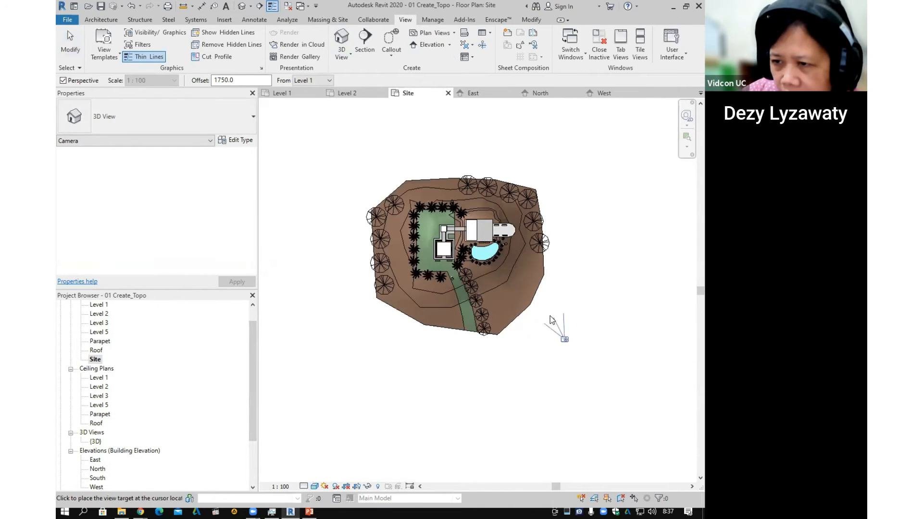
left_click(483, 161)
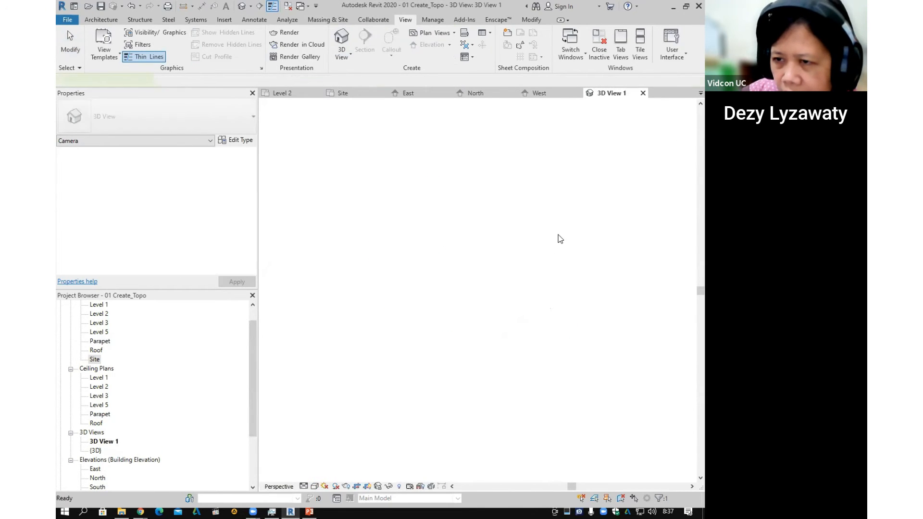
Resize the crop region of 3D View 1 and orbit the camera to a raised view over the pool and both buildings.
left_click_drag(561, 254, 597, 255)
left_click_drag(334, 254, 339, 255)
left_click_drag(596, 255, 590, 261)
middle_click_drag(542, 263, 532, 262, "shift")
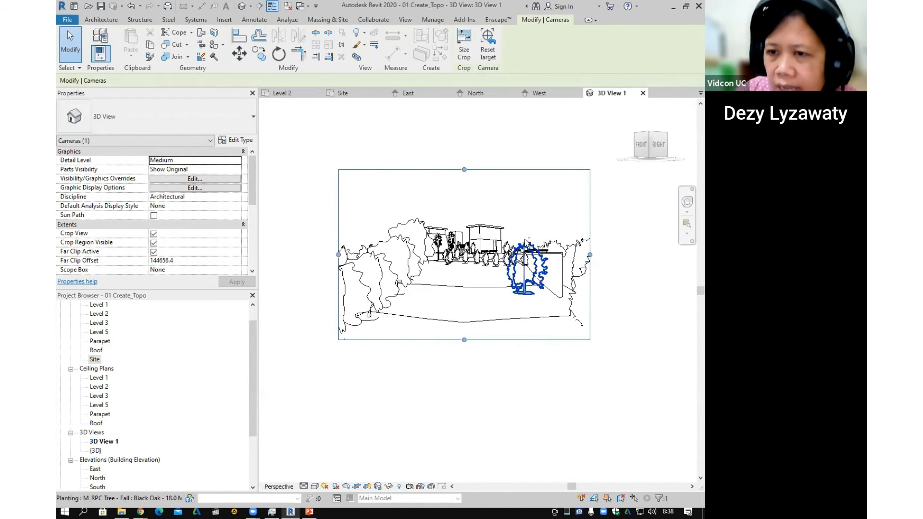
middle_click_drag(507, 248, 536, 238, "shift")
left_click_drag(339, 254, 366, 255)
middle_click_drag(534, 288, 512, 299, "shift")
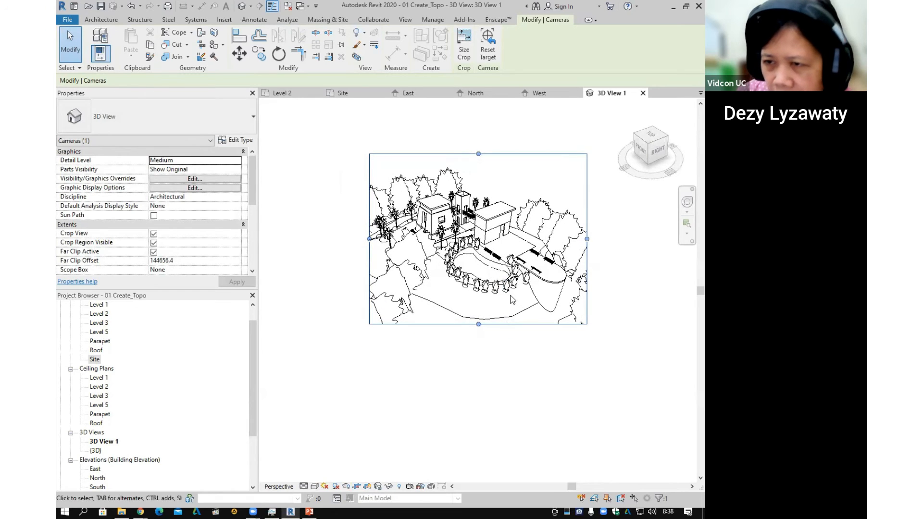
Return to the Site plan and place a second camera at the terrain's northwest corner, aimed southeast past the pool.
double_click(95, 359)
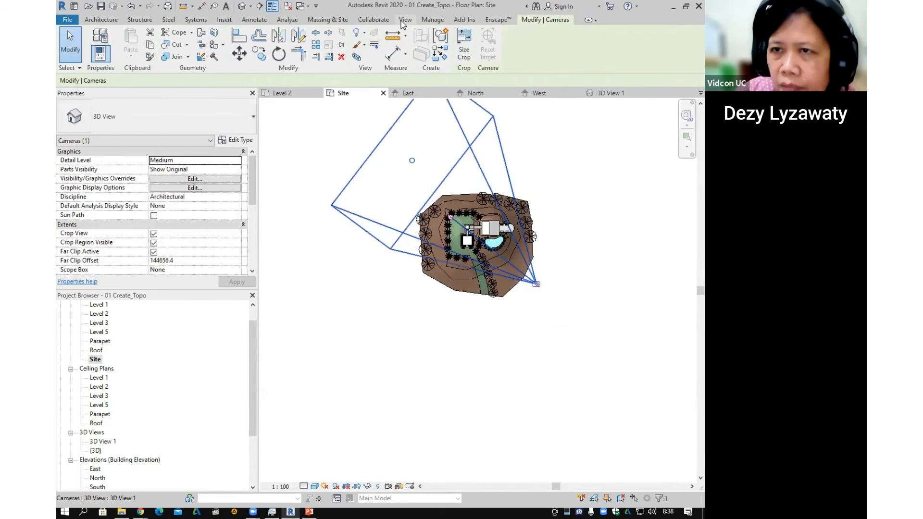
left_click(402, 21)
left_click(350, 55)
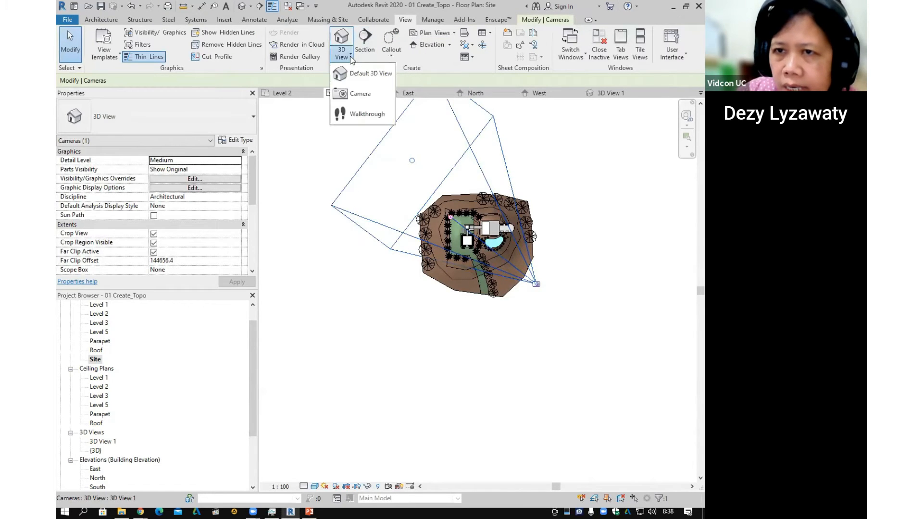
left_click(363, 93)
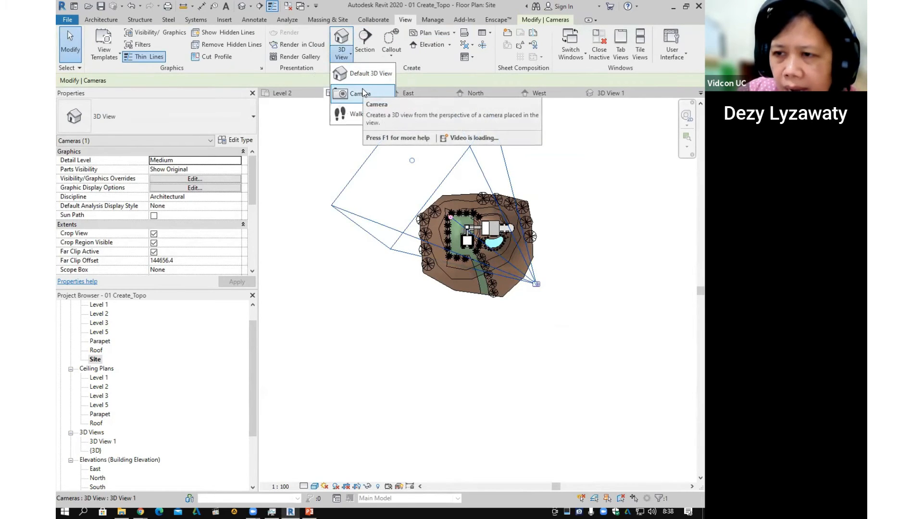
scroll(596, 213, "down", 1)
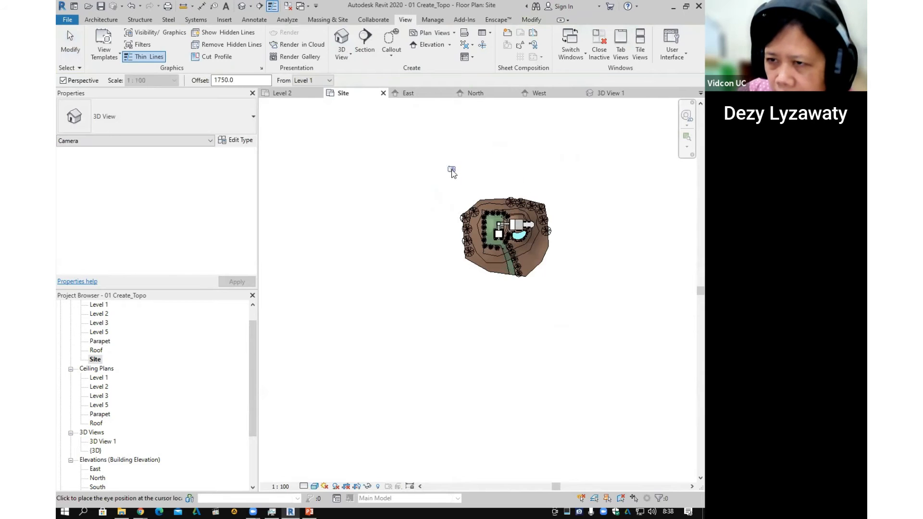
left_click(477, 198)
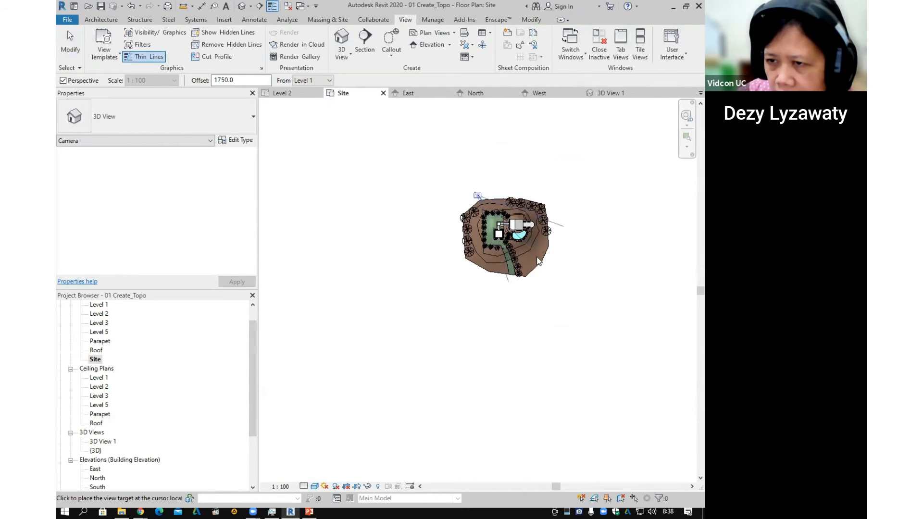
left_click(524, 247)
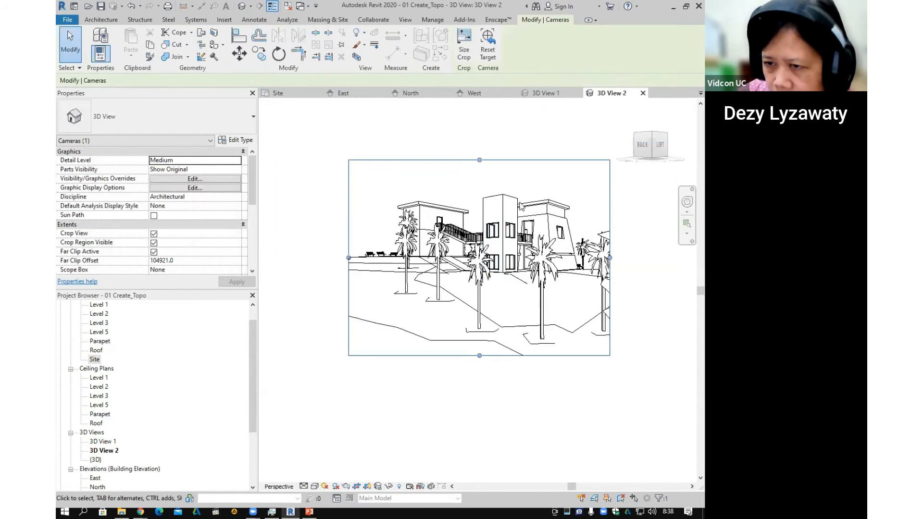
Widen the crop region of 3D View 2 on the right, trim its left edge and orbit the camera slightly around the buildings.
left_click_drag(610, 257, 627, 257)
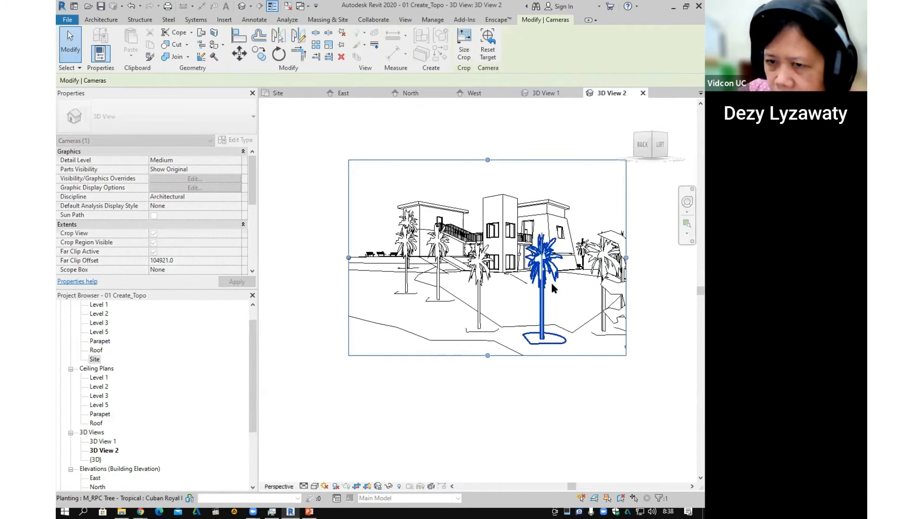
middle_click_drag(560, 284, 539, 281, "shift")
left_click_drag(349, 257, 356, 257)
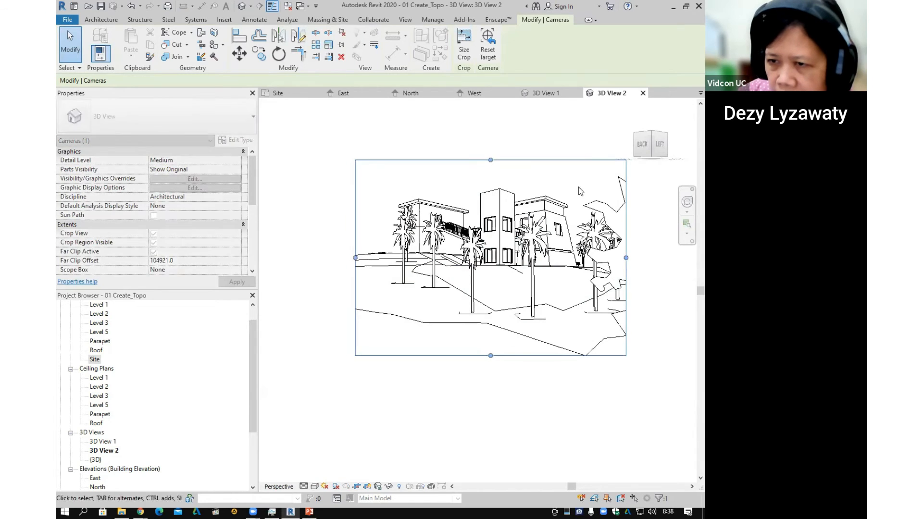
left_click_drag(626, 258, 636, 260)
middle_click_drag(611, 255, 571, 275)
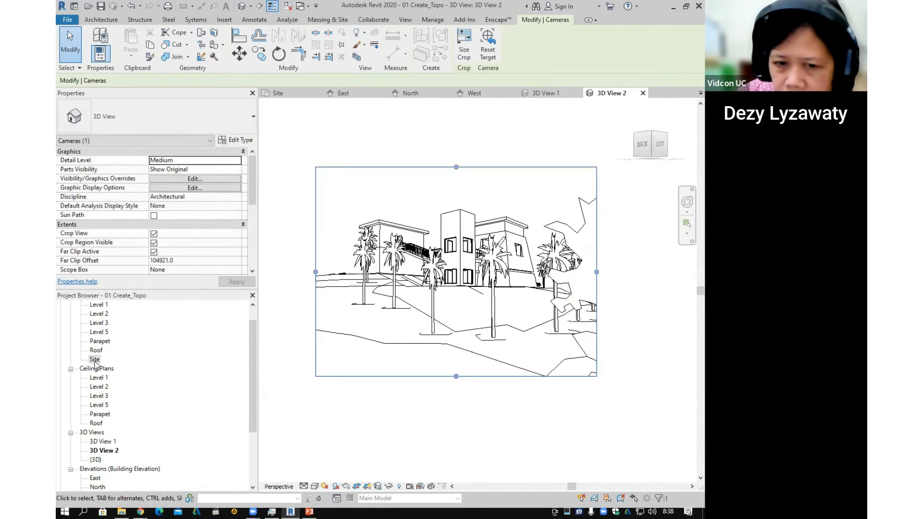
Return to the Site plan and place a third camera south of the terrain, aimed north at the palm-lined lawn.
double_click(95, 359)
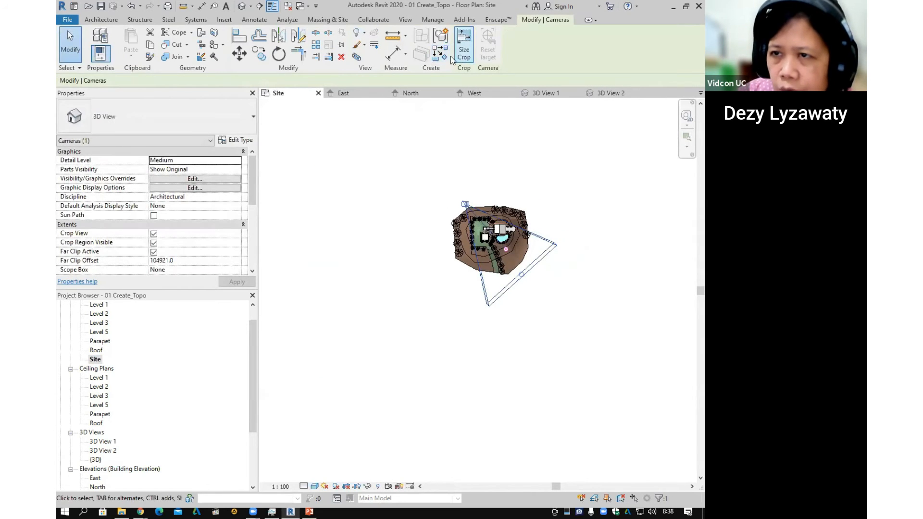
left_click(404, 19)
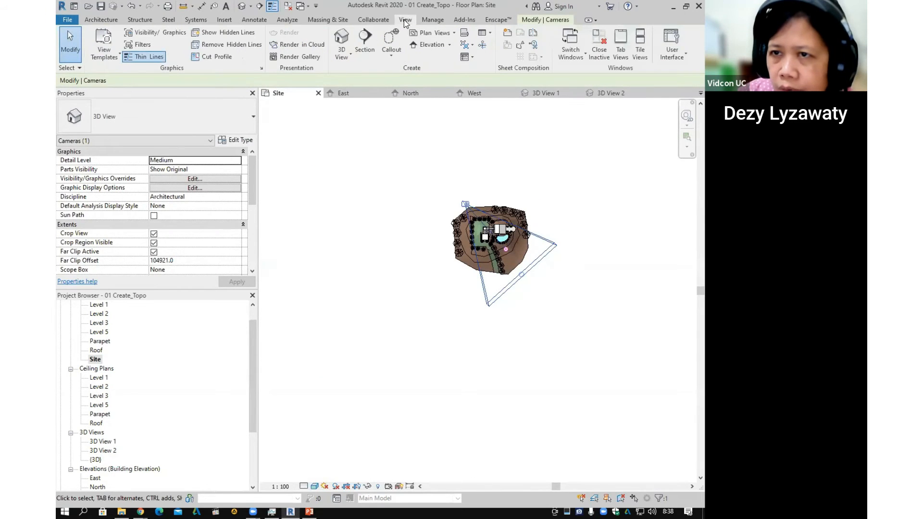
left_click(349, 60)
left_click(347, 94)
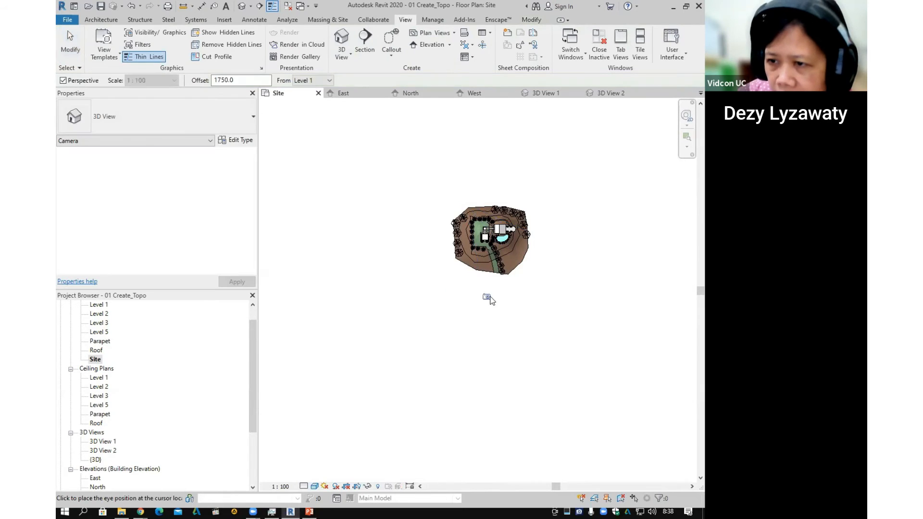
left_click(479, 219)
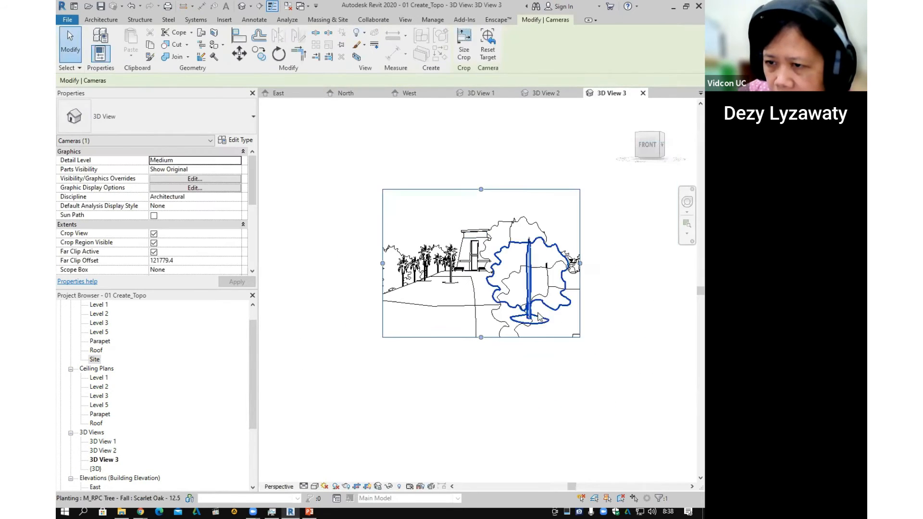
Extend the crop region of 3D View 3 downward and to the right, and orbit the camera around the entrance path.
left_click_drag(481, 337, 481, 359)
left_click_drag(579, 273, 610, 274)
middle_click_drag(552, 263, 535, 219, "shift")
left_click_drag(610, 275, 597, 275)
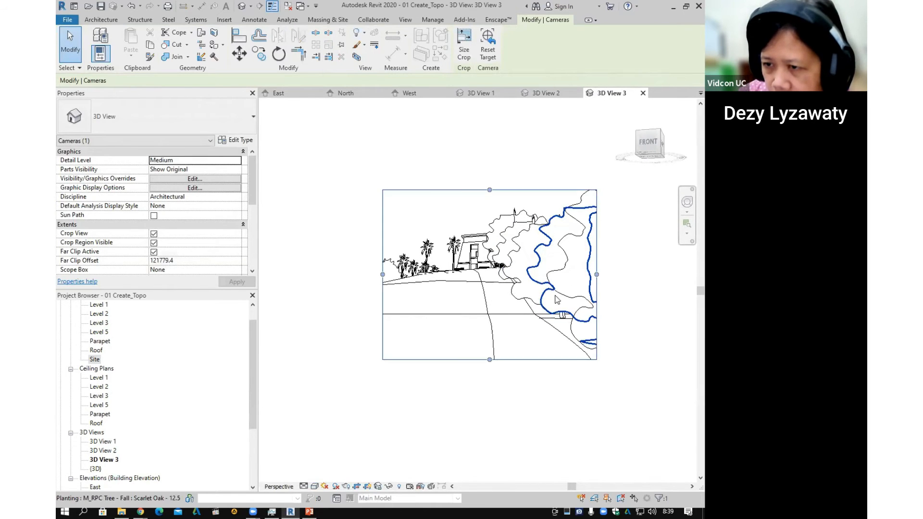
scroll(539, 292, "up", 1)
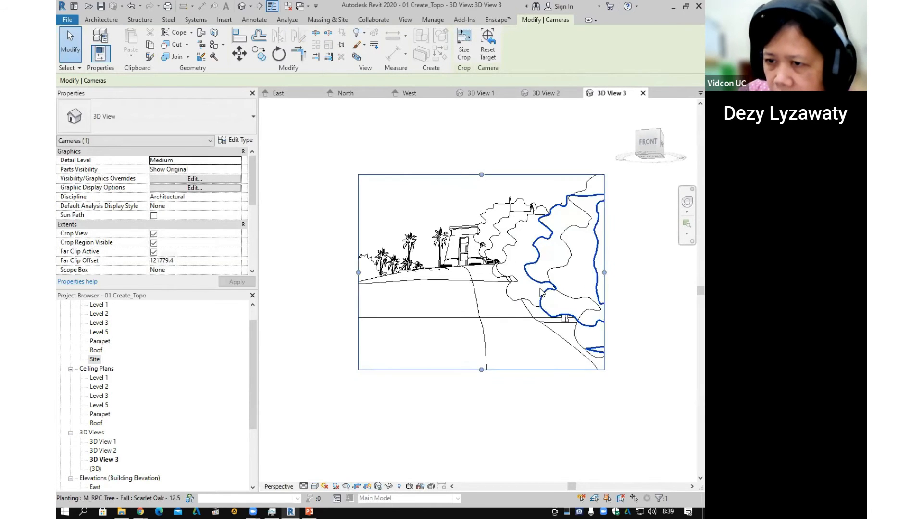
Return to the Site plan and place a fourth camera northeast of the terrain, aimed southwest across the buildings.
left_click(95, 359)
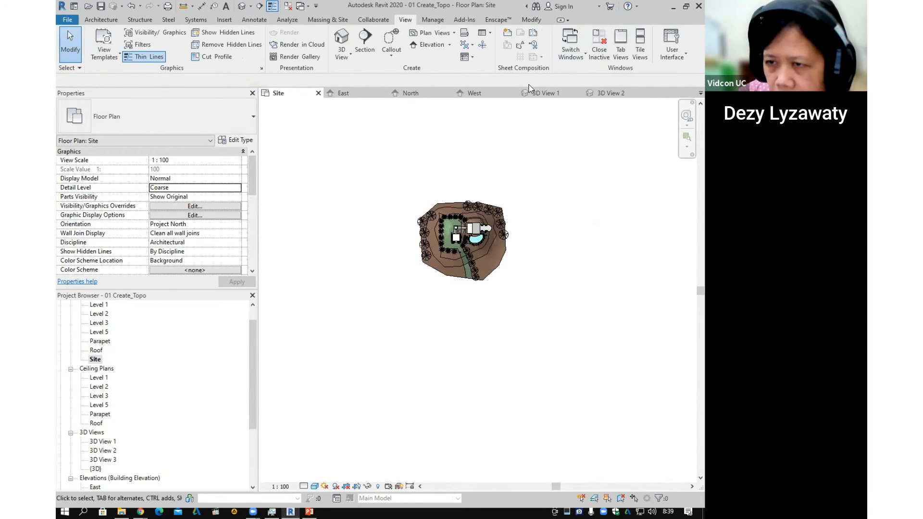
left_click(348, 61)
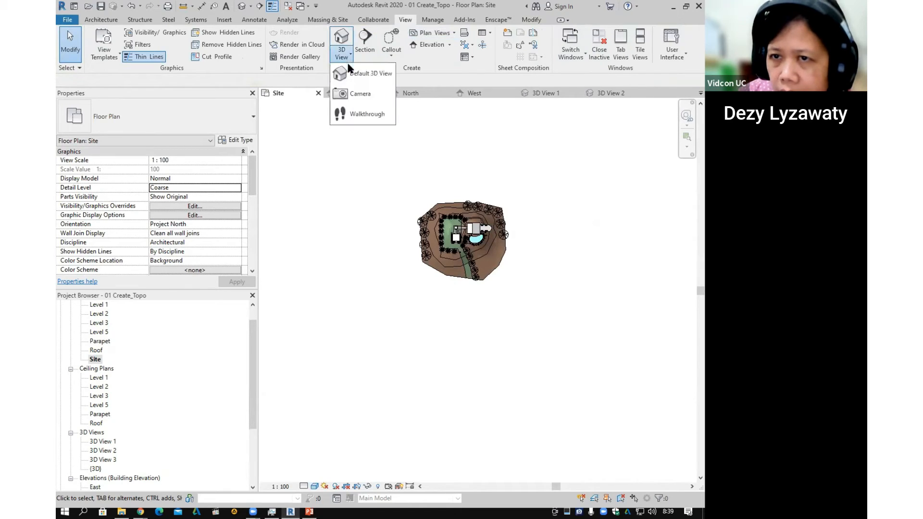
left_click(359, 93)
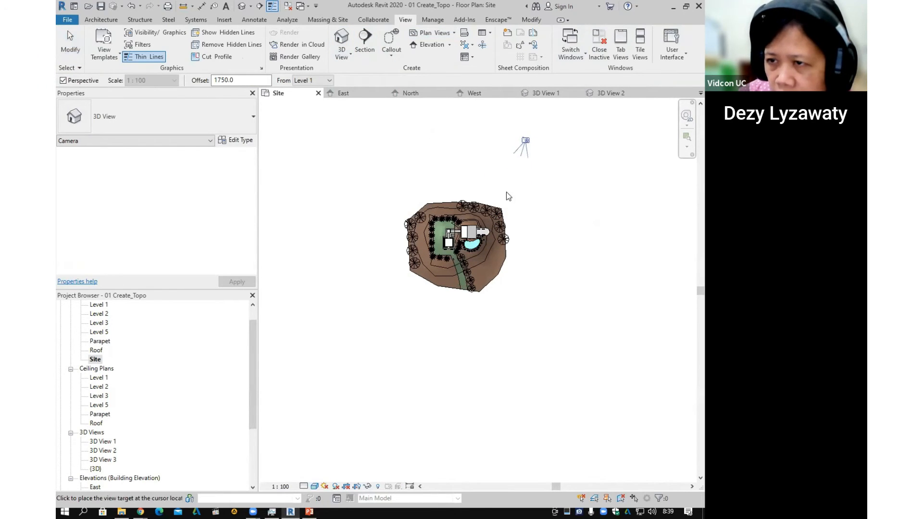
left_click(429, 266)
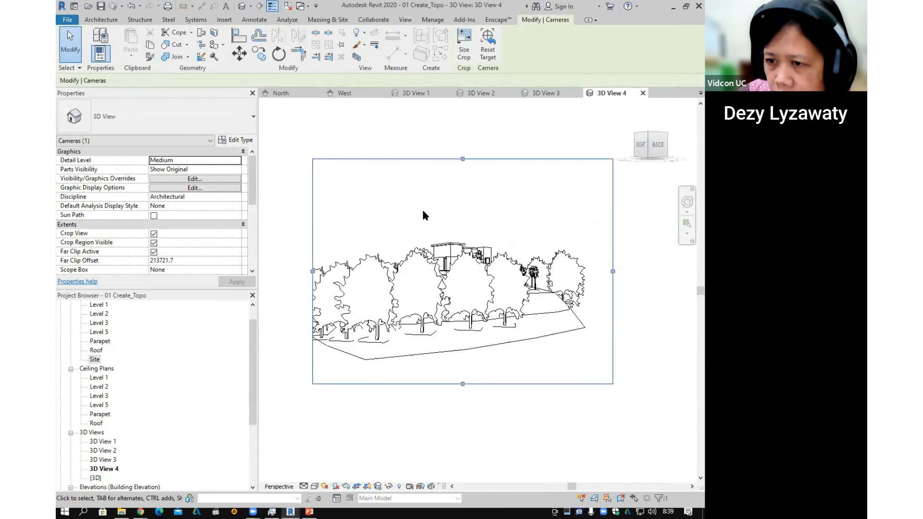
Orbit the camera of 3D View 4 to an aerial angle and resize its crop region around the terrain and trees.
scroll(423, 215, "down", 2)
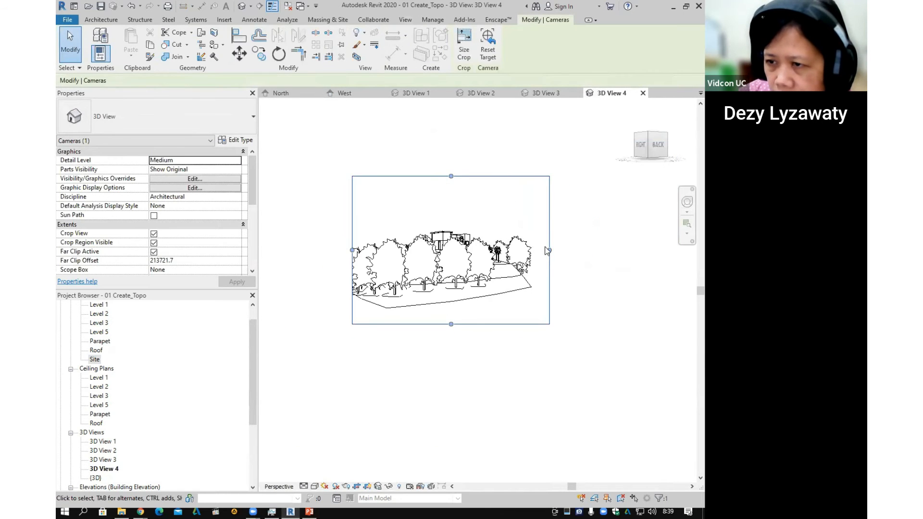
middle_click_drag(548, 251, 455, 293, "shift")
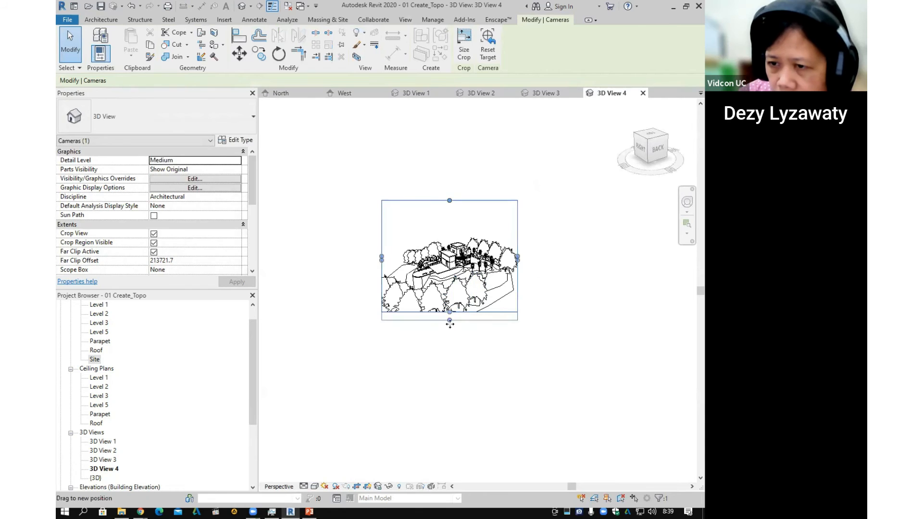
left_click_drag(450, 344, 450, 331)
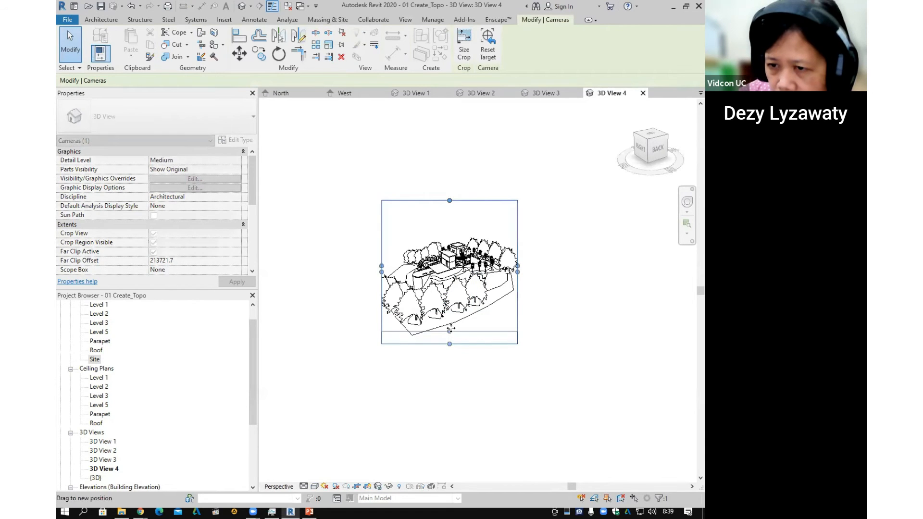
scroll(521, 269, "up", 1)
left_click_drag(518, 266, 517, 268)
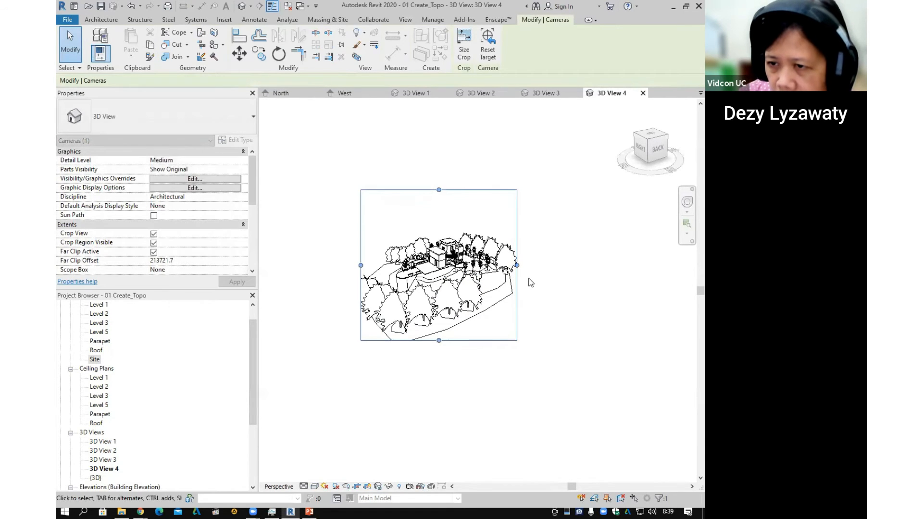
Set the visual style of 3D View 4 to Shaded.
left_click(529, 282)
scroll(460, 285, "up", 2)
middle_click_drag(501, 302, 515, 273)
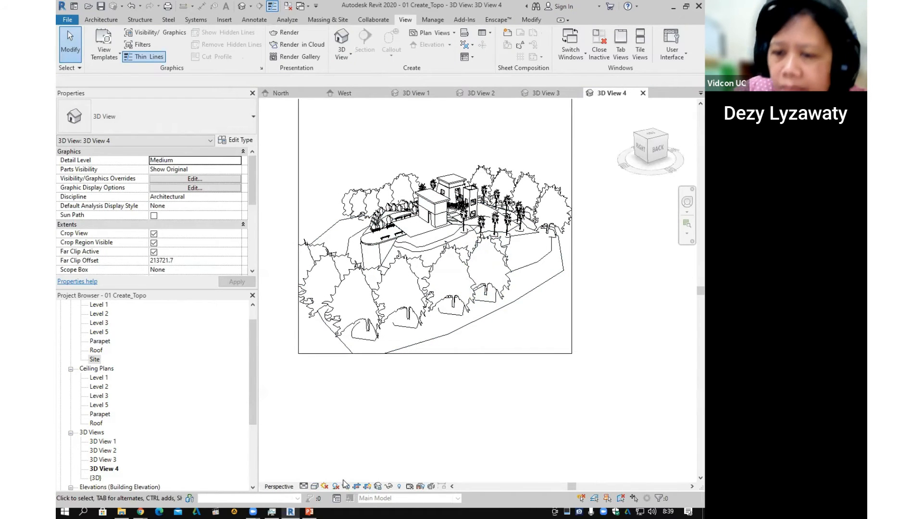
left_click(318, 485)
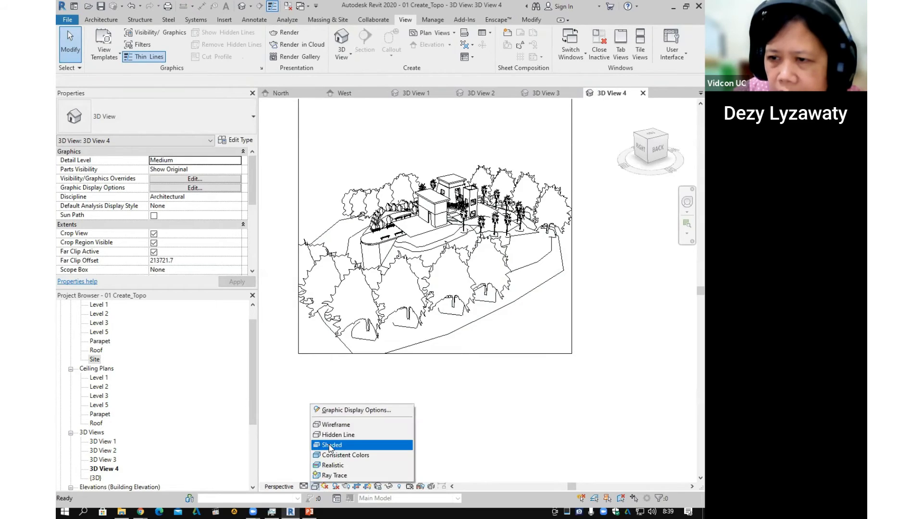
left_click(329, 444)
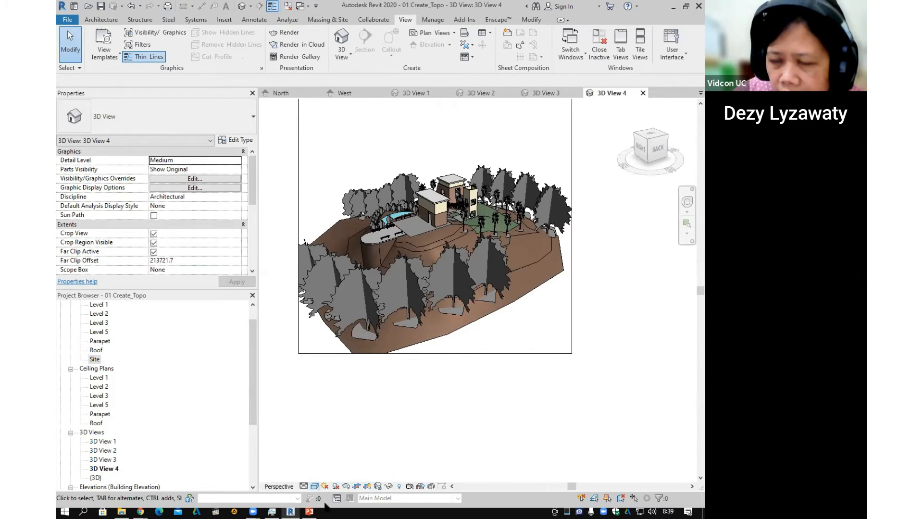
Try the Realistic visual style in 3D View 4 and return the view to Shaded.
left_click(315, 486)
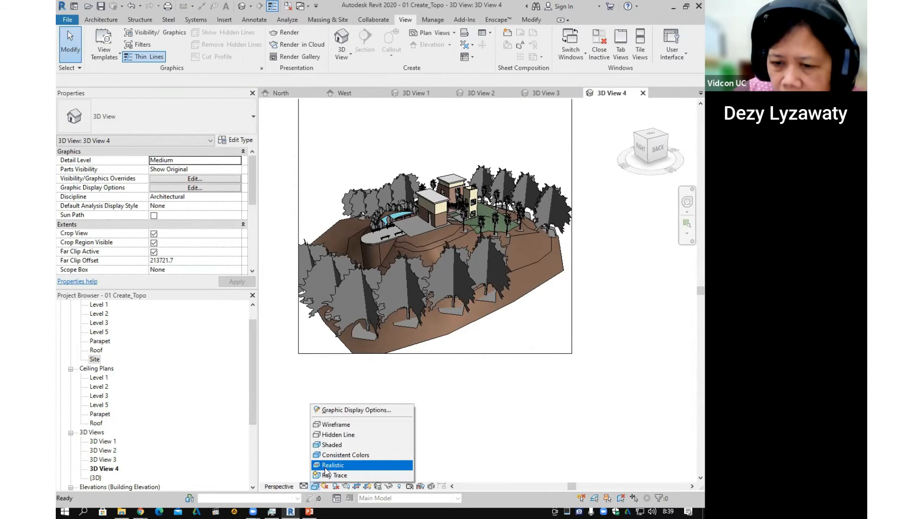
left_click(325, 467)
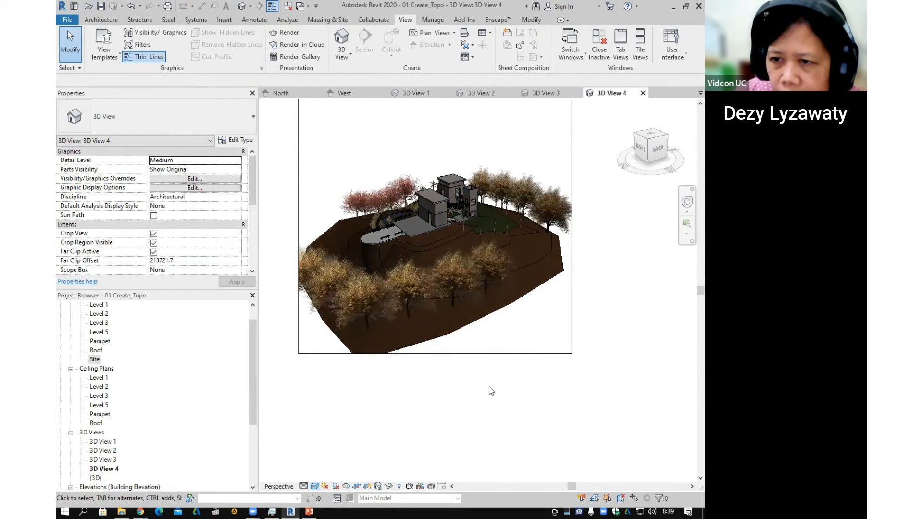
left_click(315, 487)
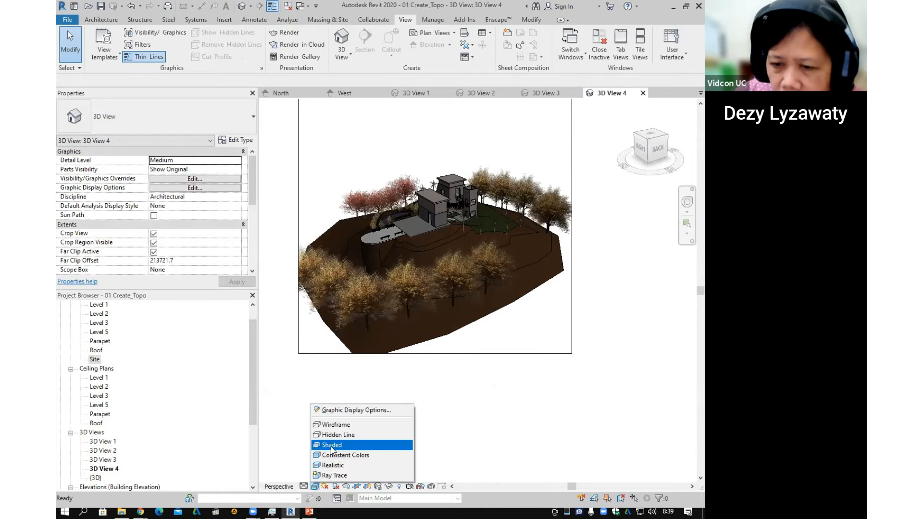
left_click(343, 443)
middle_click_drag(475, 304, 468, 325)
scroll(468, 325, "down", 1)
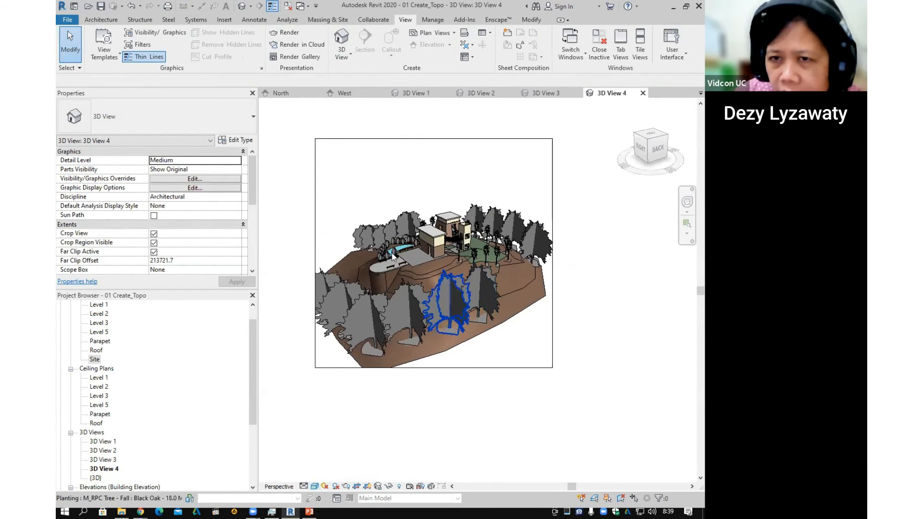
Render 3D View 4 at Draft quality and close the rendering settings.
left_click(289, 32)
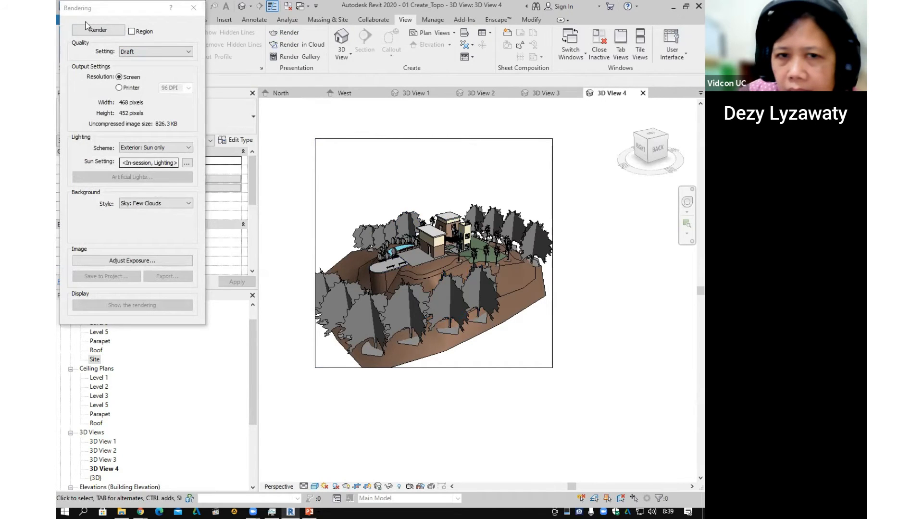
left_click_drag(107, 17, 227, 53)
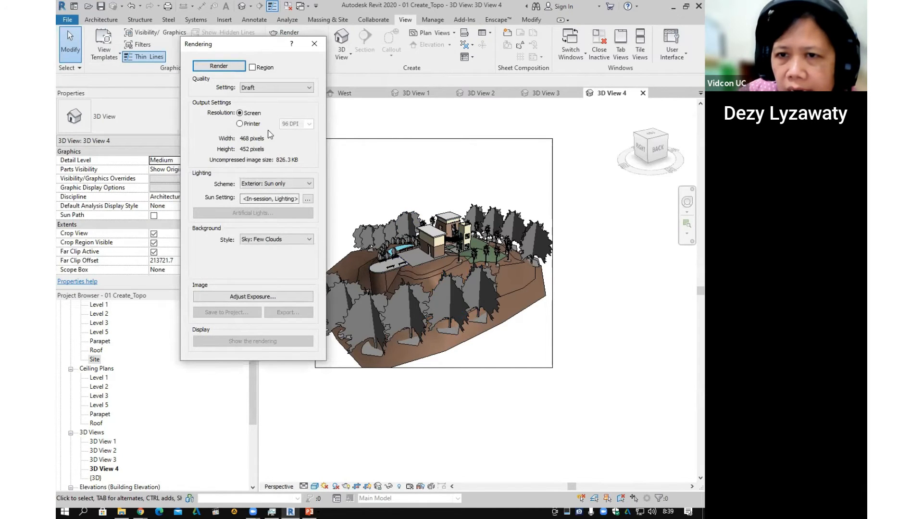
left_click(287, 91)
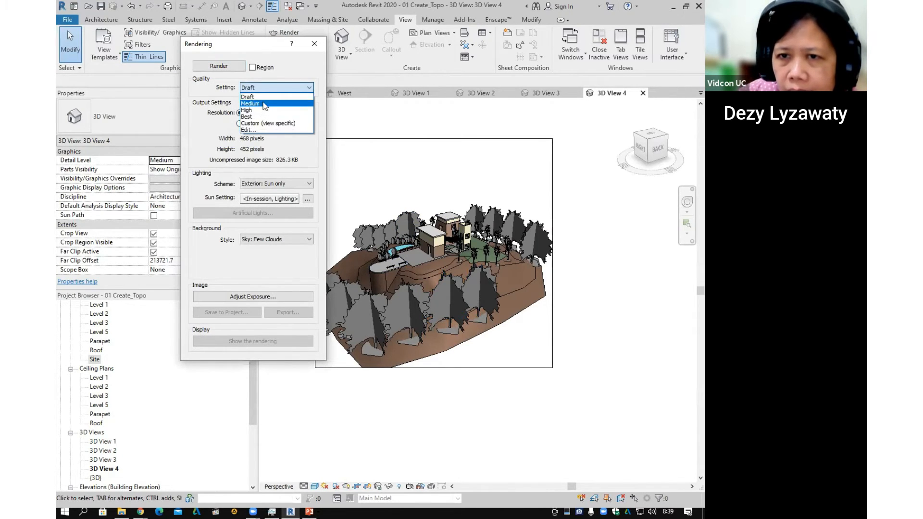
left_click(264, 96)
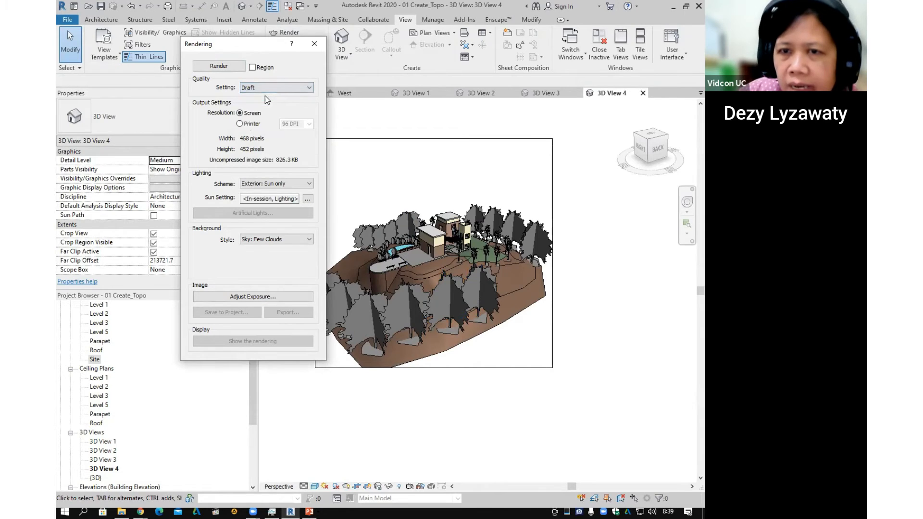
left_click(212, 66)
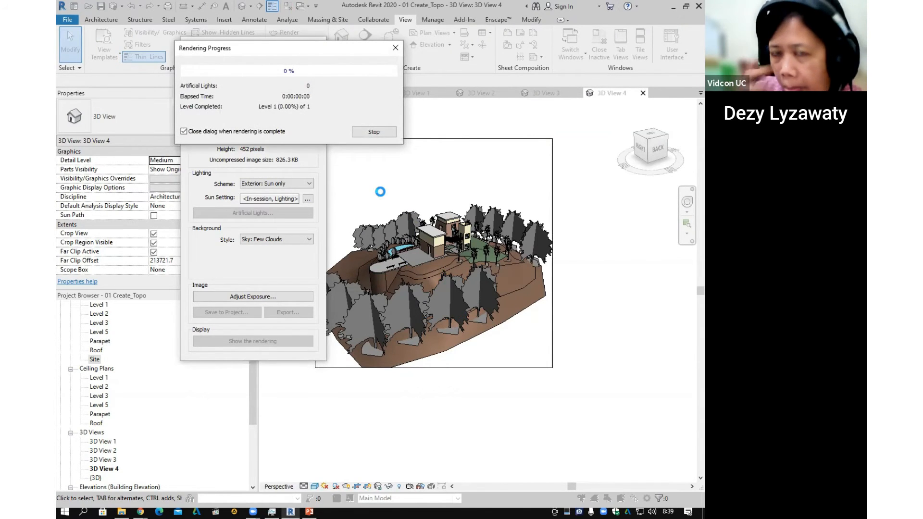
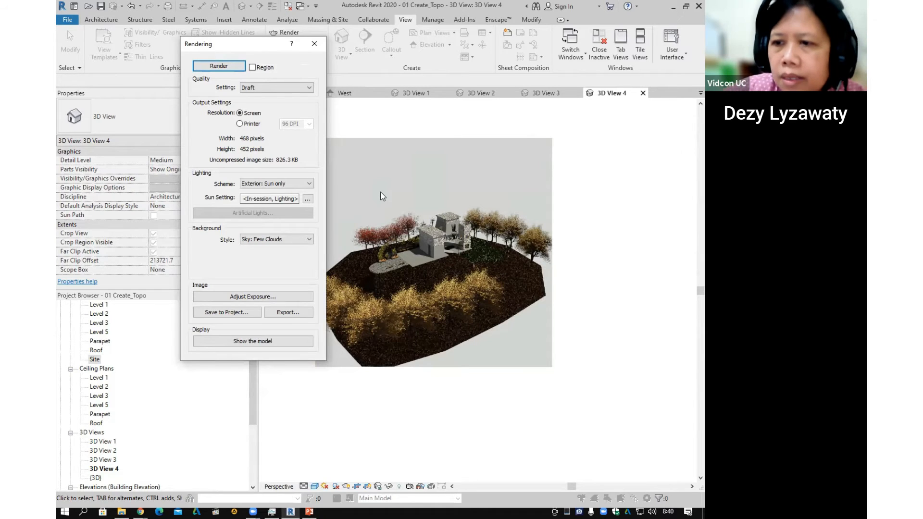
left_click(314, 43)
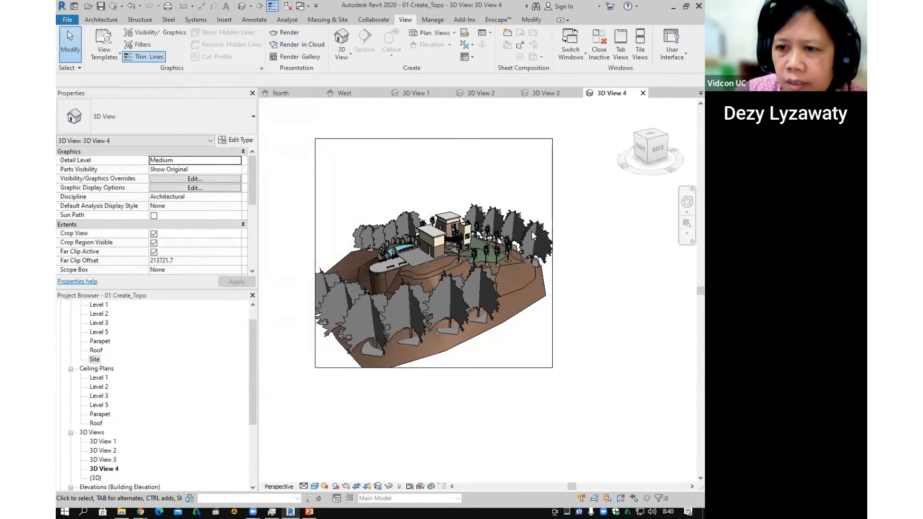
Return to the Site plan and place a fifth camera southeast of the pool, aimed northwest between the buildings.
left_click(96, 359)
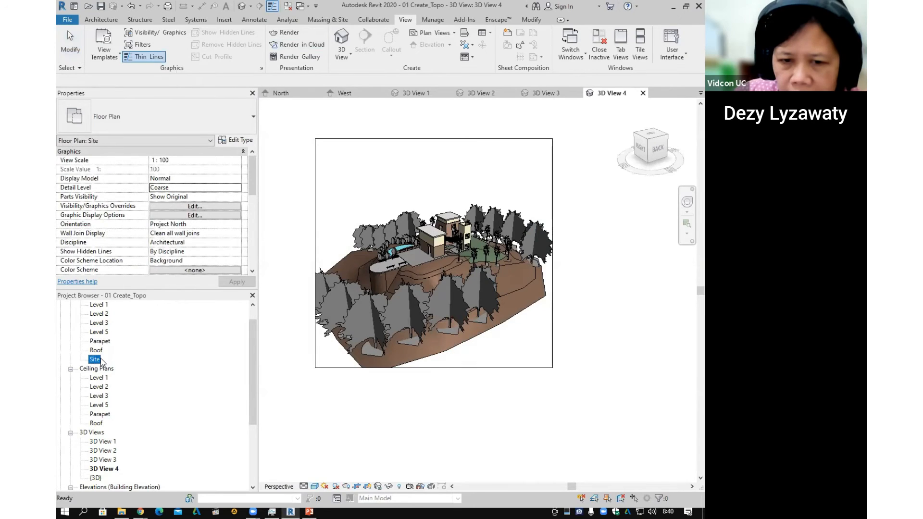
left_click(104, 369)
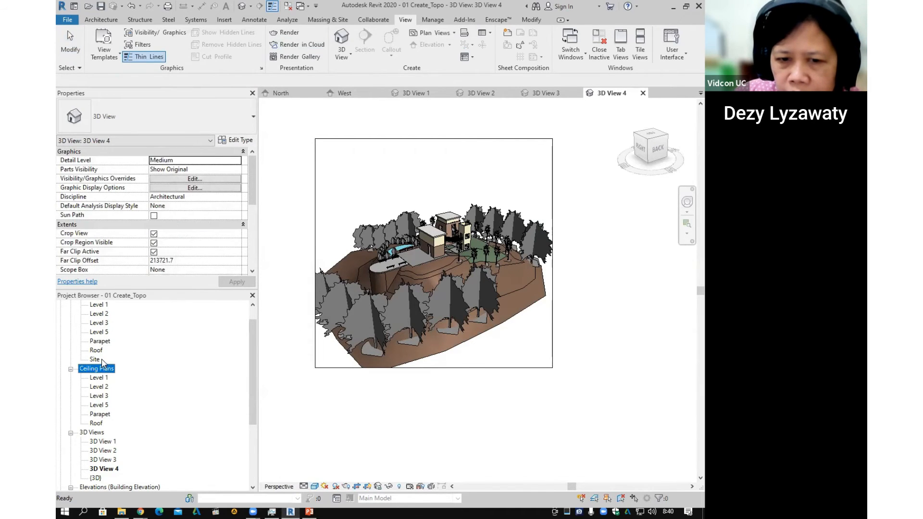
double_click(96, 359)
scroll(486, 246, "up", 5)
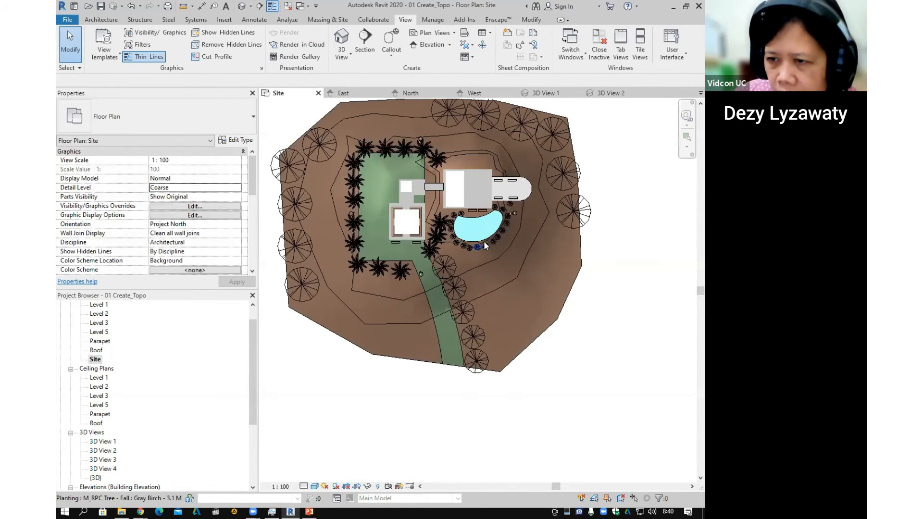
left_click(341, 54)
left_click(359, 93)
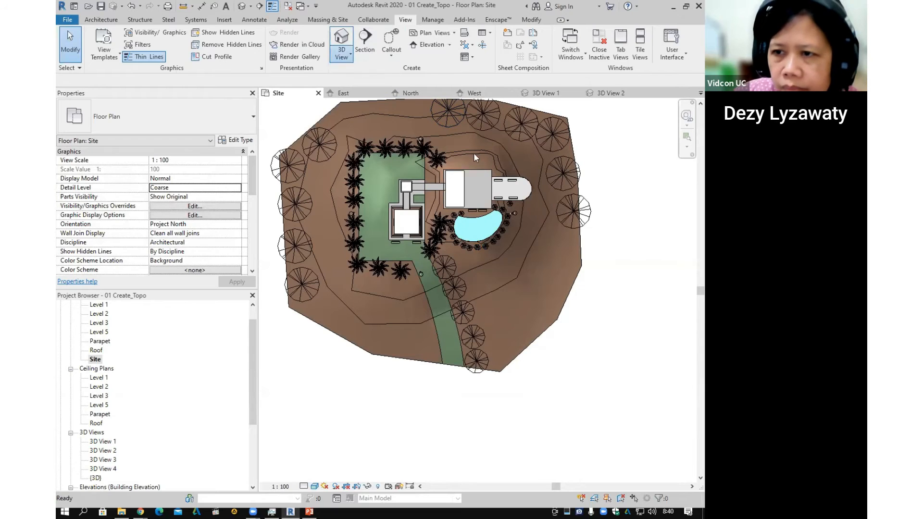
left_click(518, 273)
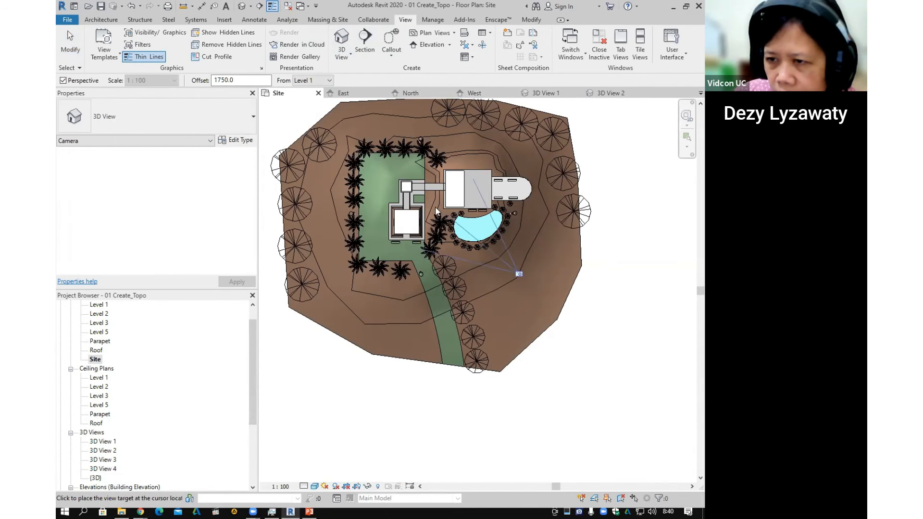
left_click(436, 210)
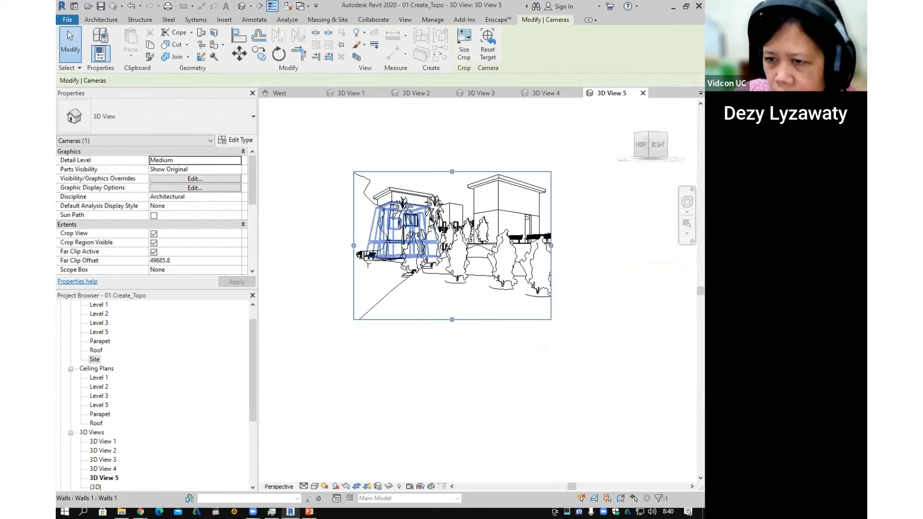
Orbit the camera of 3D View 5 to a raised angle and resize its crop region around the buildings and pool.
middle_click_drag(455, 228, 443, 185, "shift")
left_click_drag(529, 179, 569, 180)
left_click_drag(451, 105, 456, 106)
scroll(459, 114, "down", 1)
middle_click_drag(459, 113, 451, 201)
left_click_drag(451, 201, 443, 190)
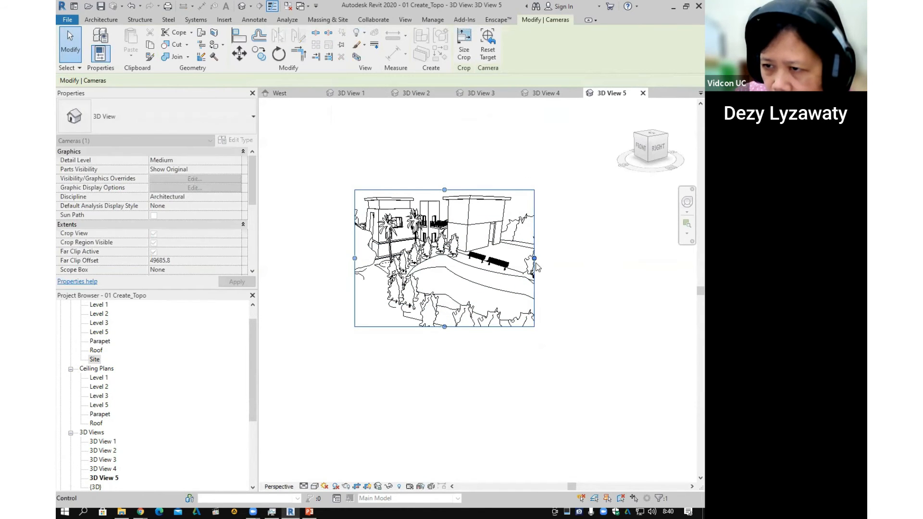
scroll(432, 272, "up", 2)
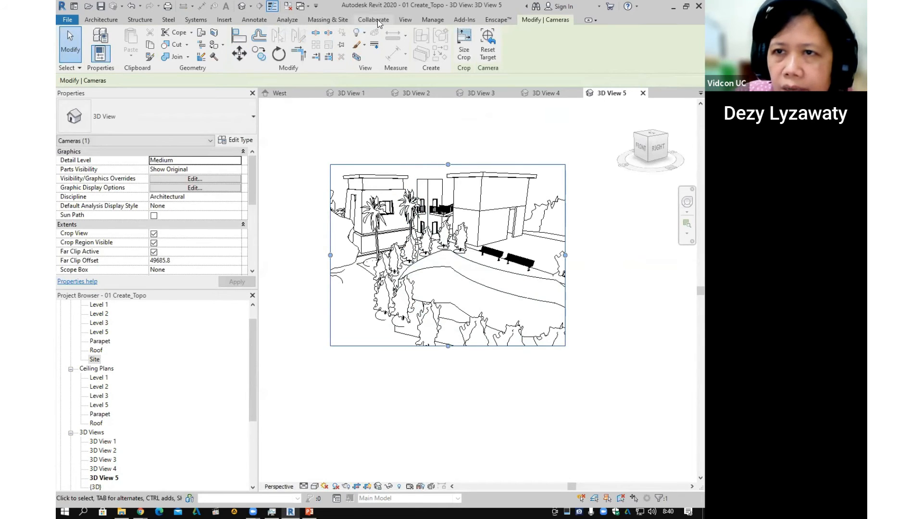
Render 3D View 5 at Medium quality.
left_click(404, 20)
left_click(288, 33)
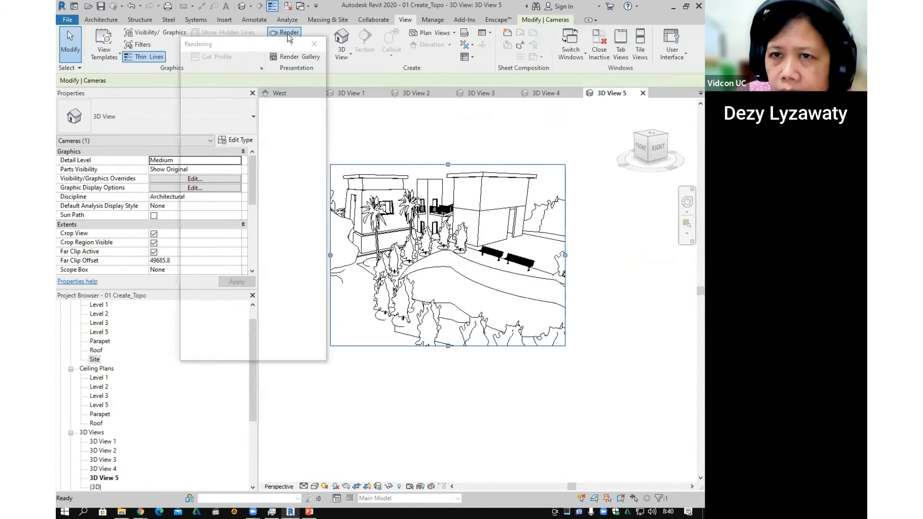
left_click(273, 87)
left_click(264, 104)
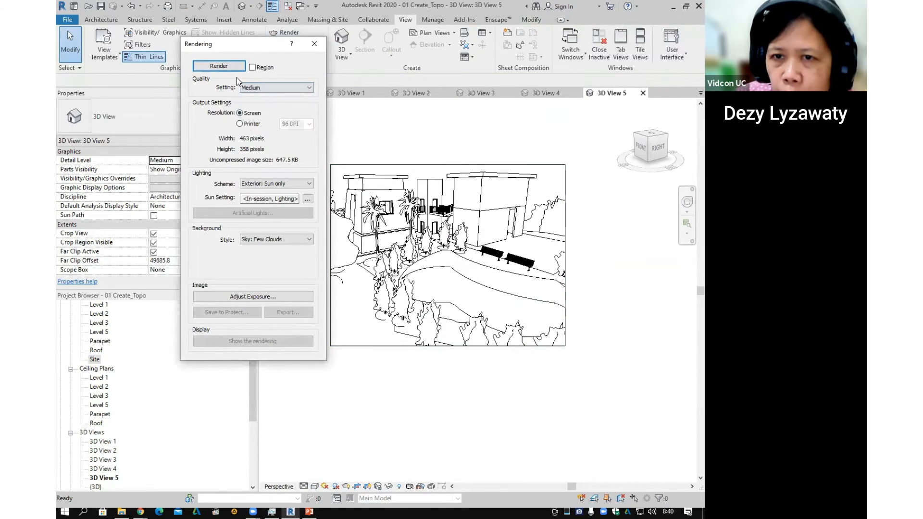
left_click(218, 66)
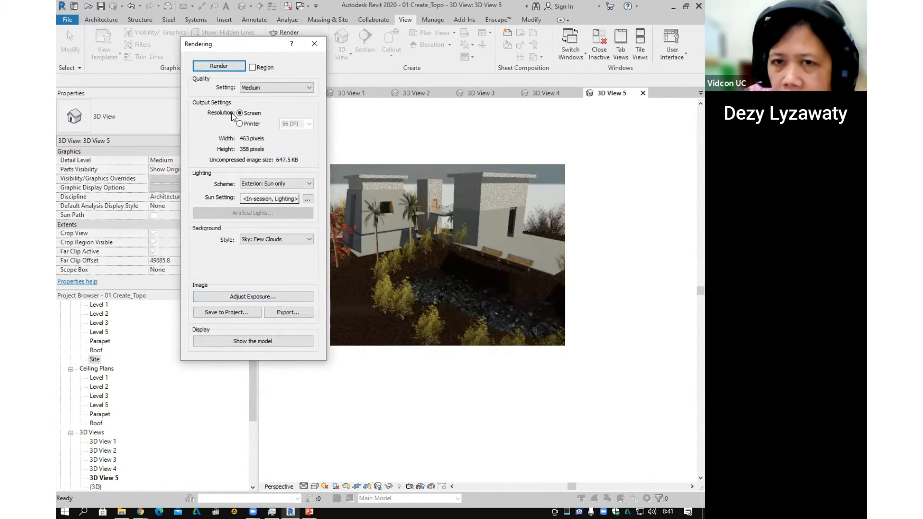
Adjust the rendering's exposure by applying Highlights of 0.47 and Shadows of 0.19.
left_click(250, 296)
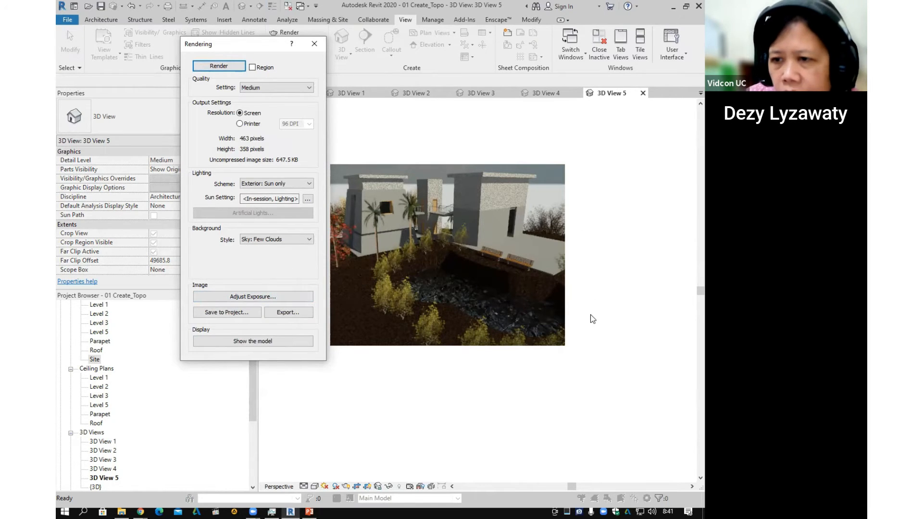
left_click(262, 298)
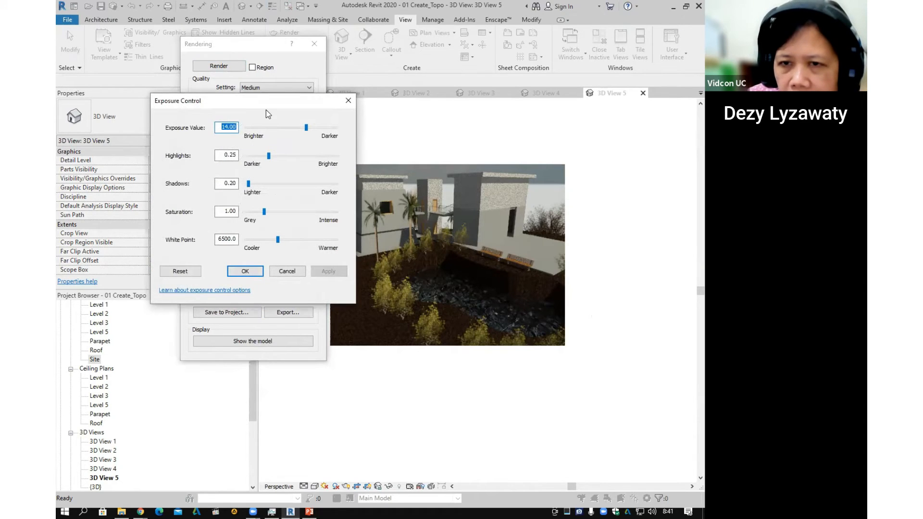
left_click_drag(208, 181, 247, 155)
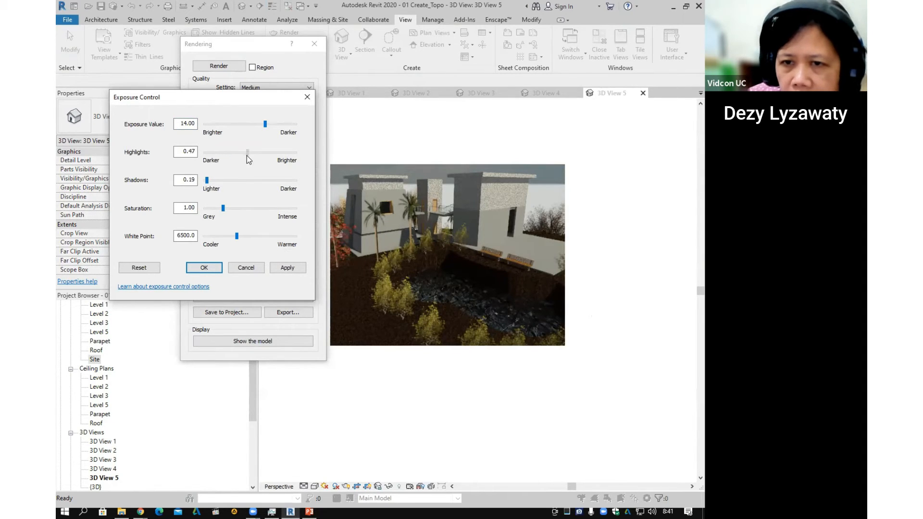
left_click(295, 268)
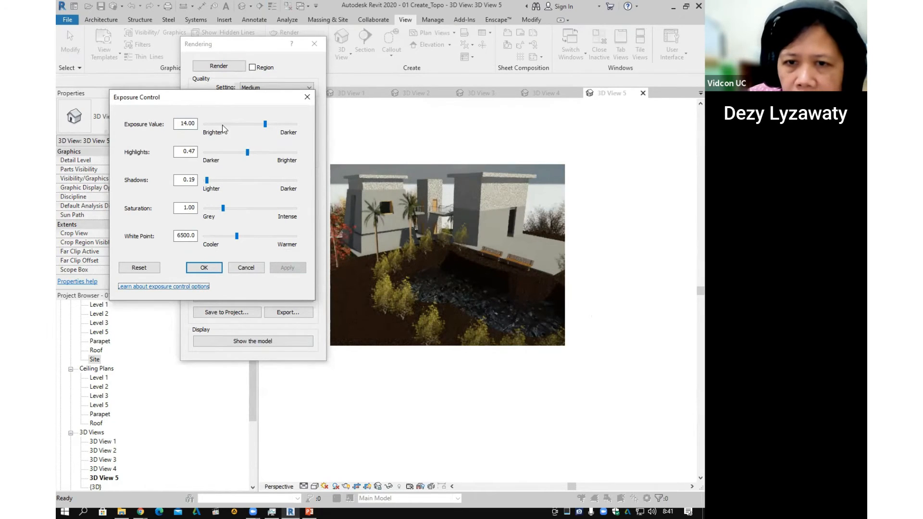
Brighten the rendering by applying an Exposure Value of 13.10.
mouse_move(265, 124)
left_mouse_down()
mouse_move(242, 124)
mouse_move(261, 124)
left_mouse_up()
left_click(287, 267)
left_click(290, 272)
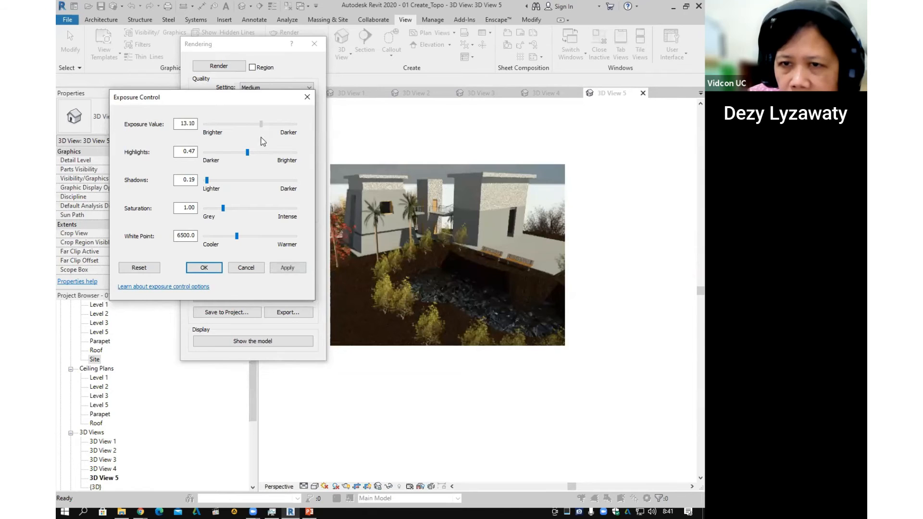
left_click(287, 268)
Try a brighter Exposure Value of 11.92 on the rendering and return it to 13.10.
left_click(263, 125)
left_click(257, 126)
left_click_drag(261, 124, 255, 123)
left_click(298, 267)
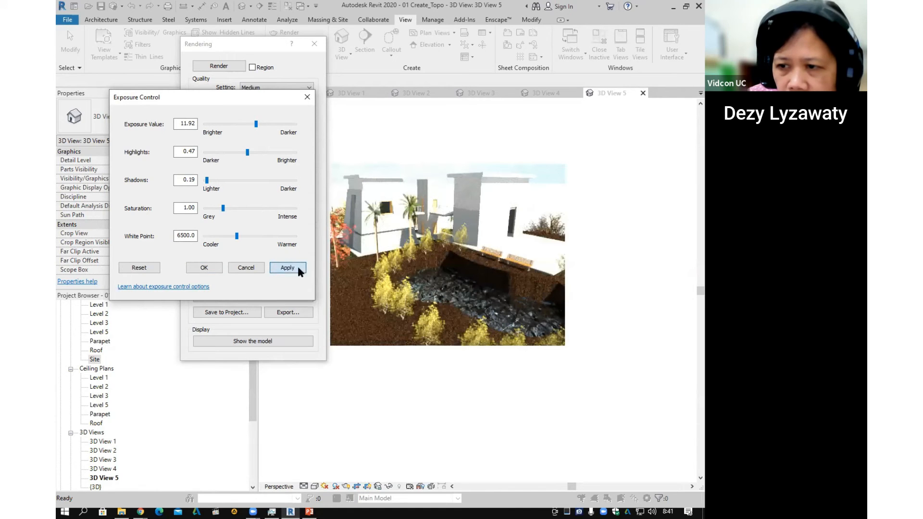
left_click_drag(256, 125, 262, 125)
left_click(288, 269)
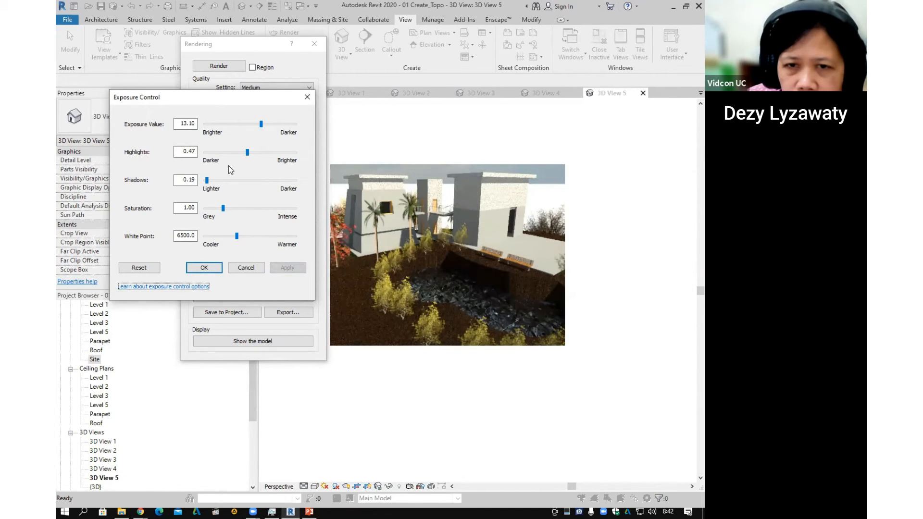
Apply Highlights of 0.39 and a warmer White Point of 9364.0 to the rendering.
left_click_drag(248, 152, 240, 152)
left_click(294, 268)
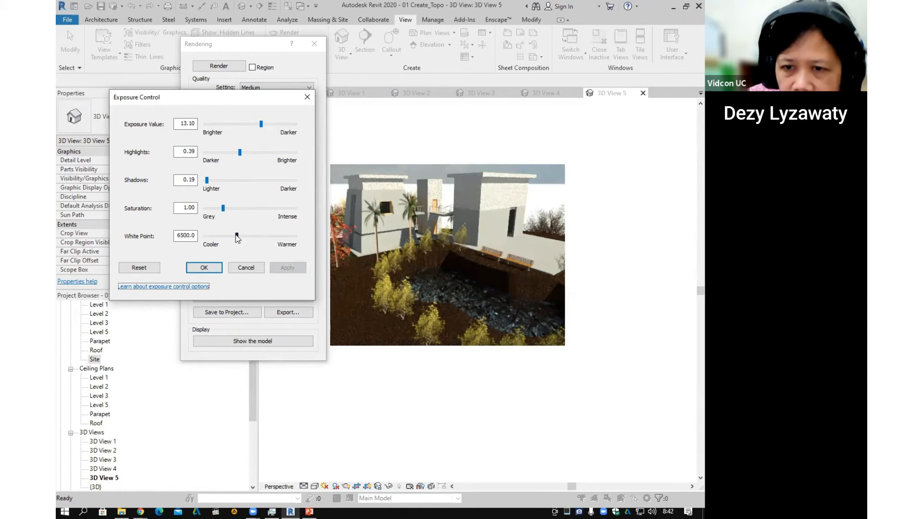
left_click_drag(236, 234, 248, 234)
left_click(297, 267)
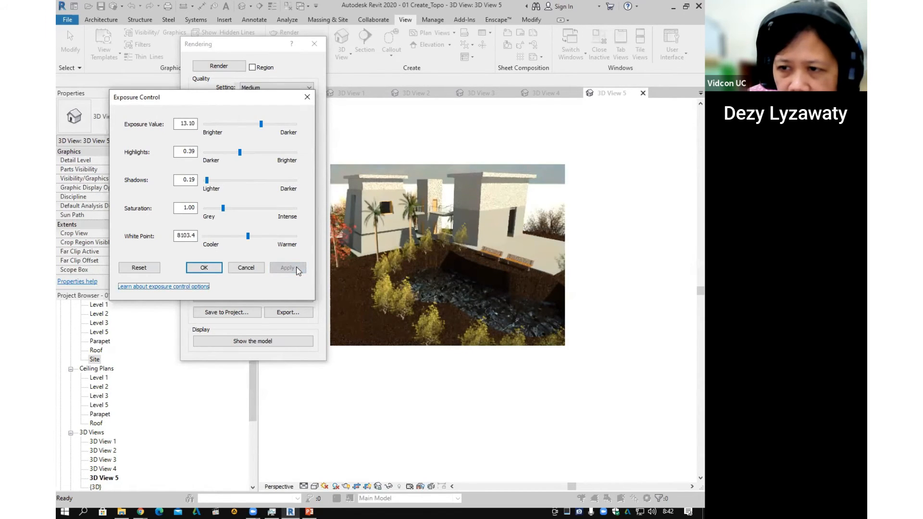
left_click_drag(250, 234, 256, 235)
left_click(295, 268)
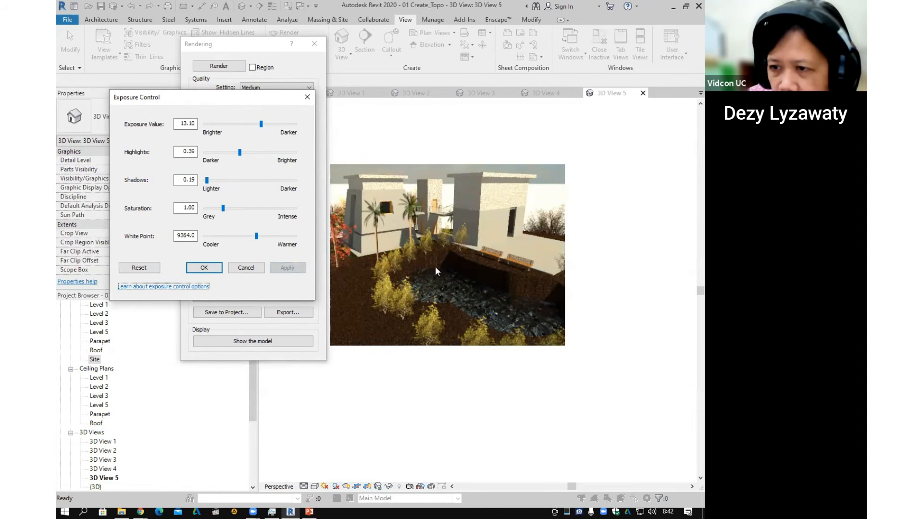
Apply a White Point of 9883.1 to the rendering, accept the exposure settings and close the rendering dialog.
mouse_move(257, 235)
left_mouse_down()
mouse_move(217, 239)
mouse_move(261, 239)
left_mouse_up()
left_click(288, 267)
left_click(286, 267)
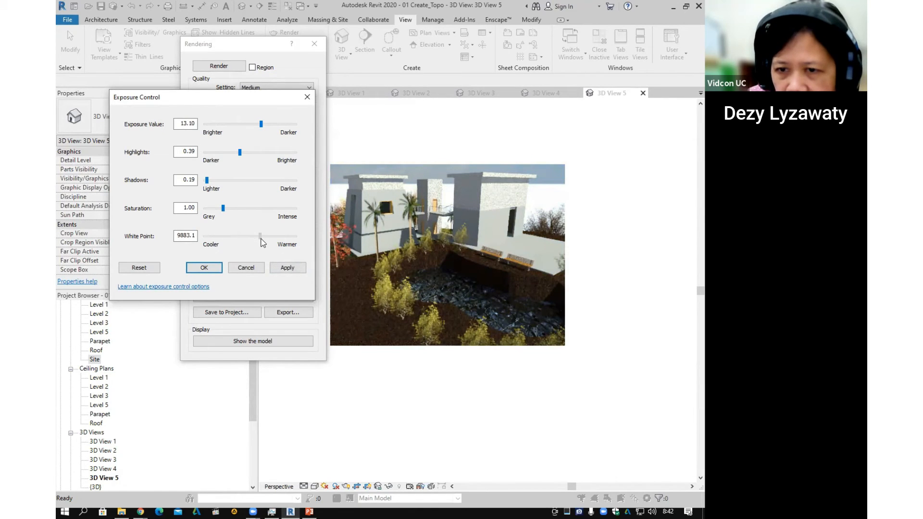
left_click(287, 268)
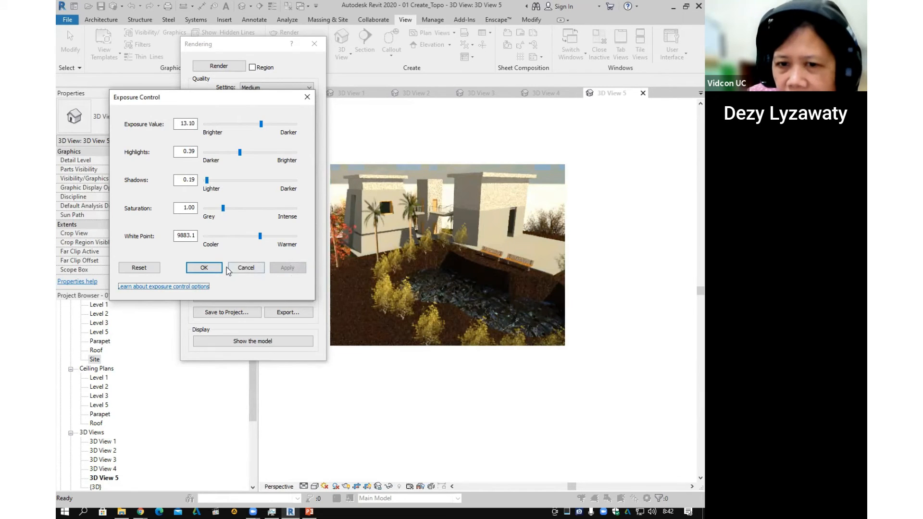
left_click(201, 267)
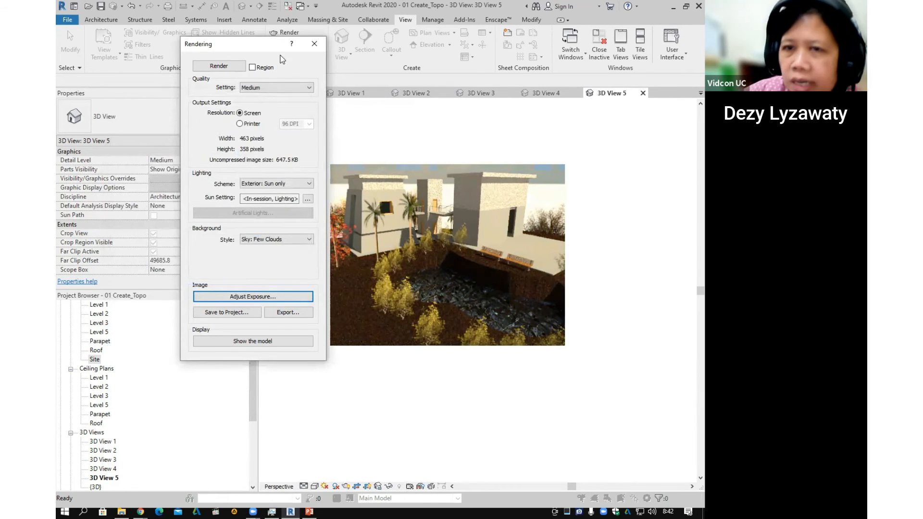
left_click_drag(260, 51, 217, 65)
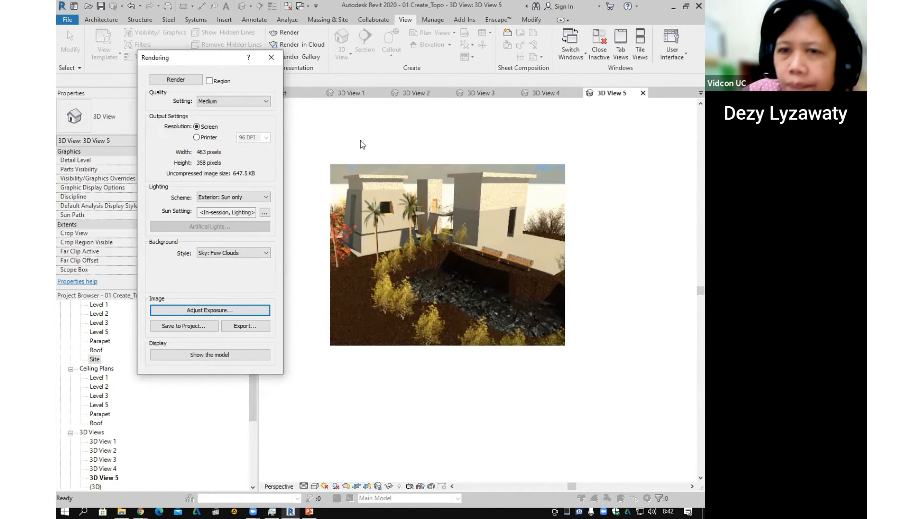
left_click(271, 57)
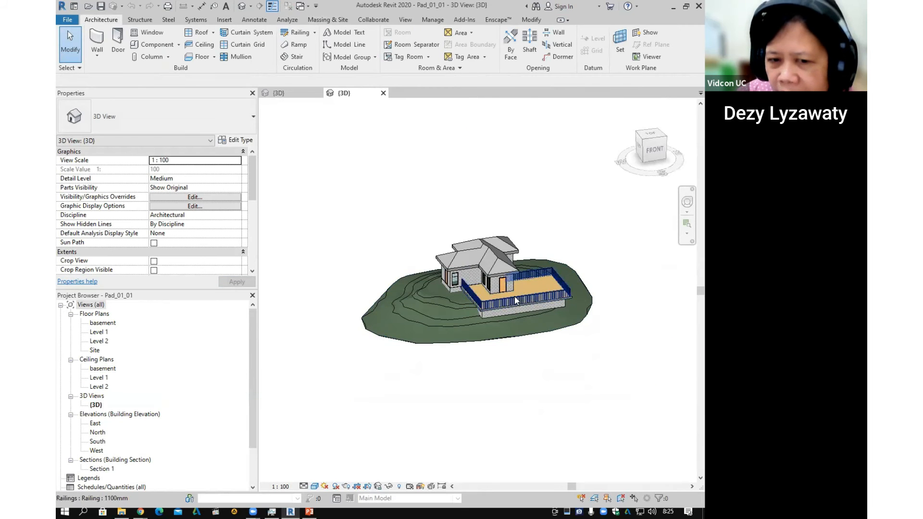
scroll(541, 307, "up", 5)
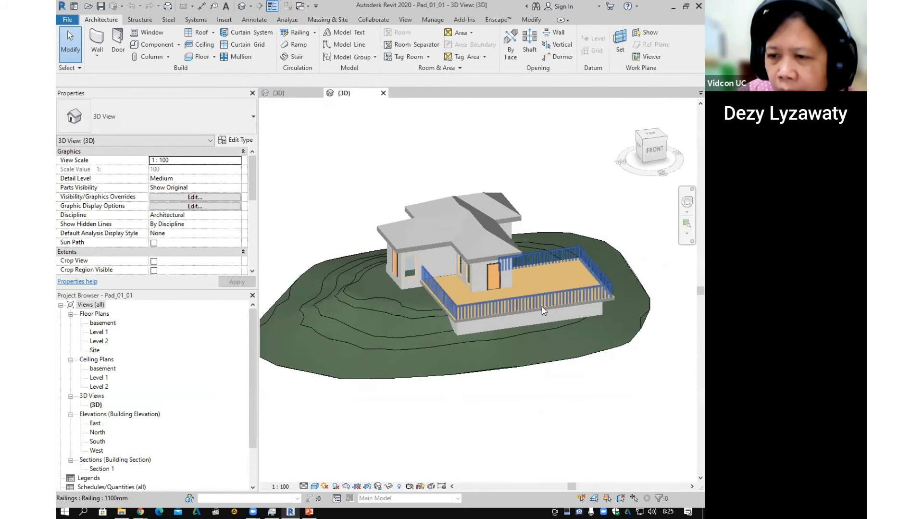
middle_click_drag(564, 321, 430, 340, "shift")
left_click(431, 335)
right_click(445, 337)
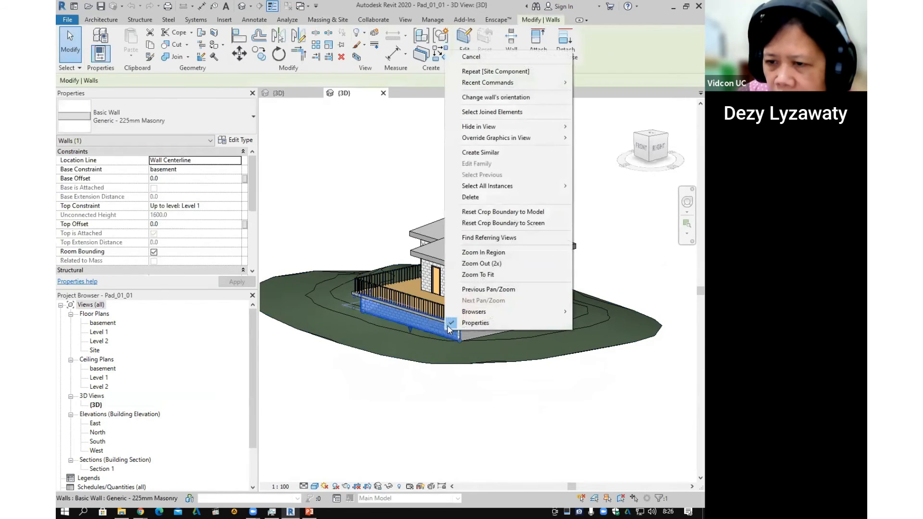
left_click(336, 224)
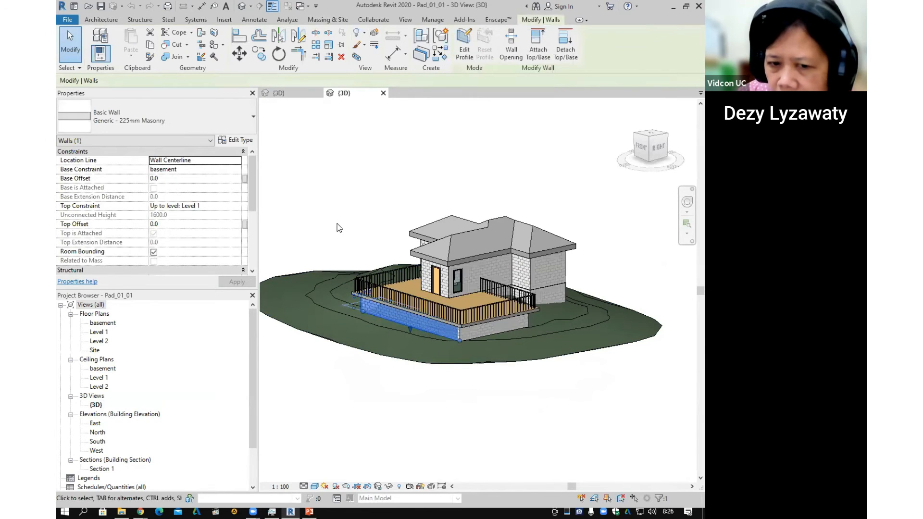
Open Section 1 and examine the basement walls, the ground fill beneath the house and deck, and the basement level.
double_click(102, 469)
middle_click_drag(499, 363, 490, 307)
scroll(490, 308, "up", 2)
scroll(567, 320, "up", 1)
middle_click_drag(566, 320, 550, 309)
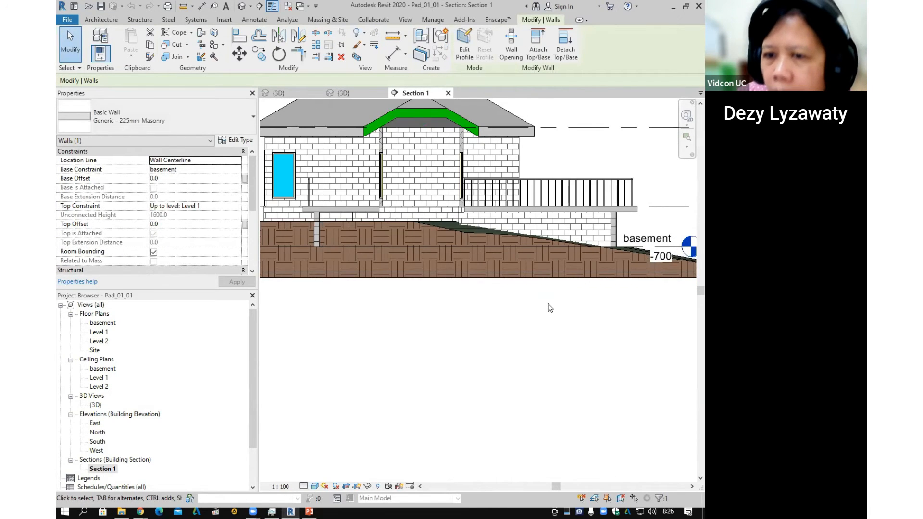
scroll(548, 305, "down", 1)
mouse_move(420, 301)
middle_mouse_down()
mouse_move(565, 280)
mouse_move(474, 268)
middle_mouse_up()
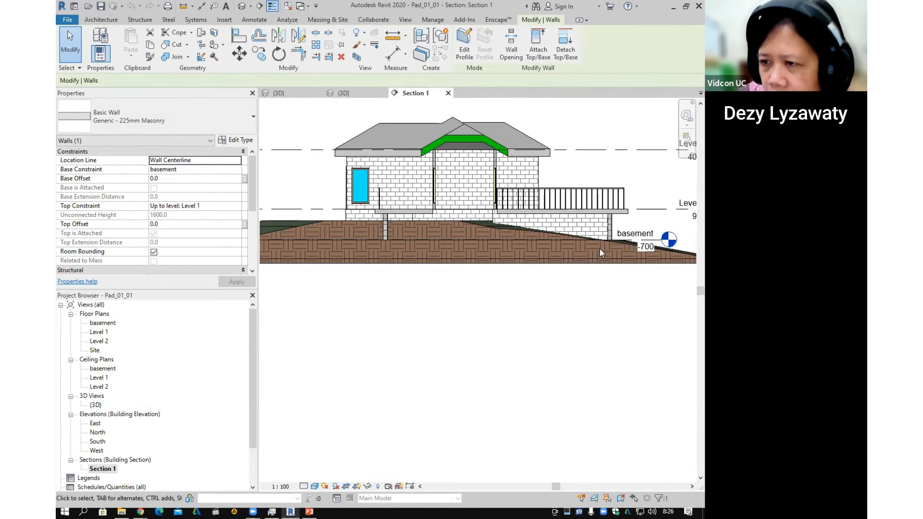
scroll(609, 243, "up", 1)
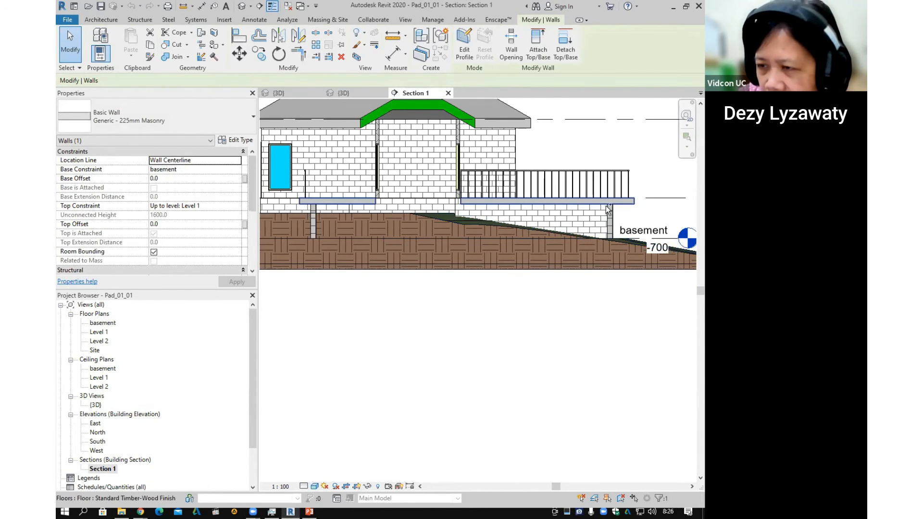
scroll(604, 228, "up", 1)
scroll(602, 200, "down", 1)
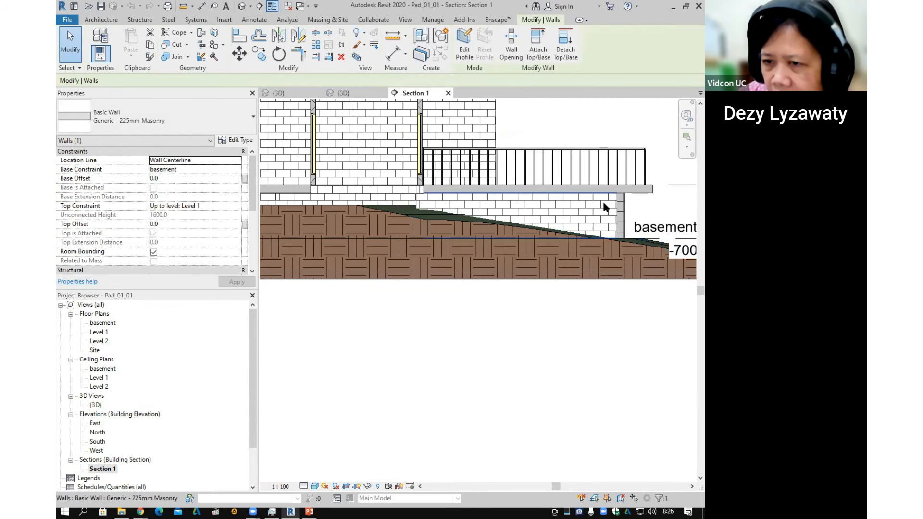
scroll(599, 214, "down", 1)
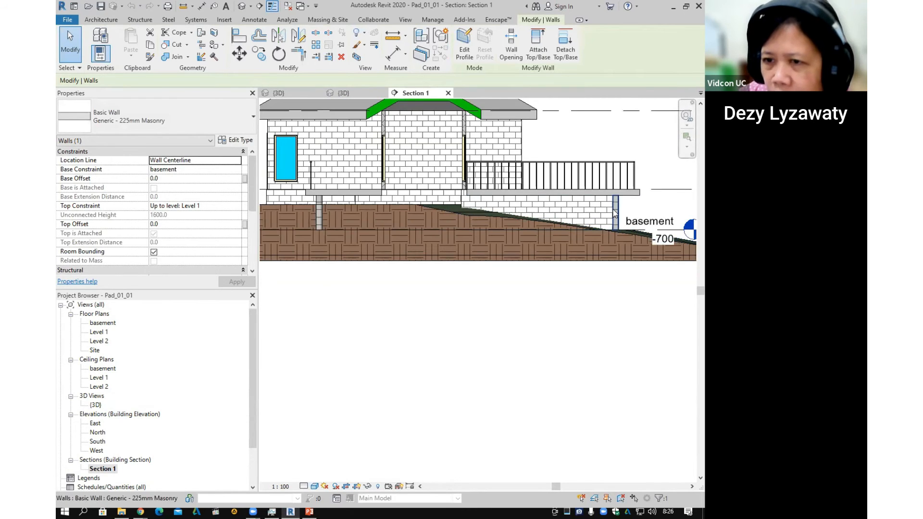
scroll(425, 215, "down", 1)
scroll(422, 226, "down", 1)
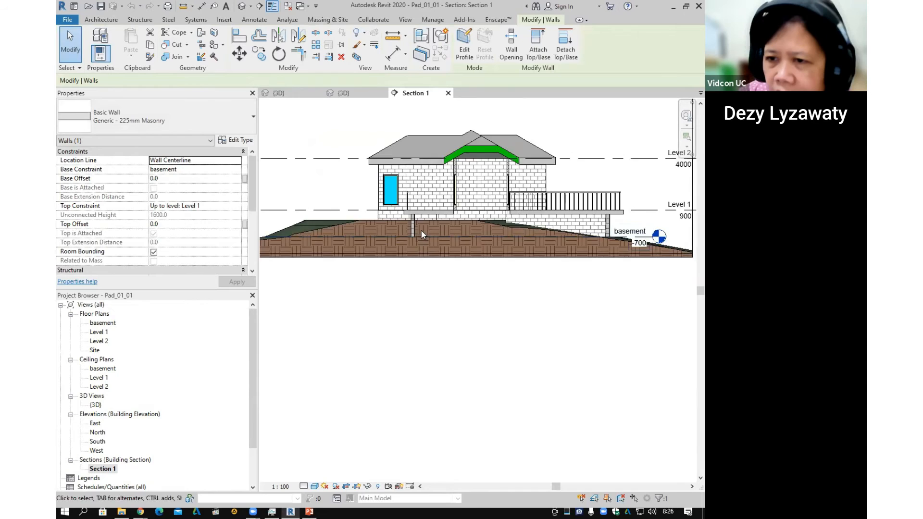
scroll(421, 230, "up", 1)
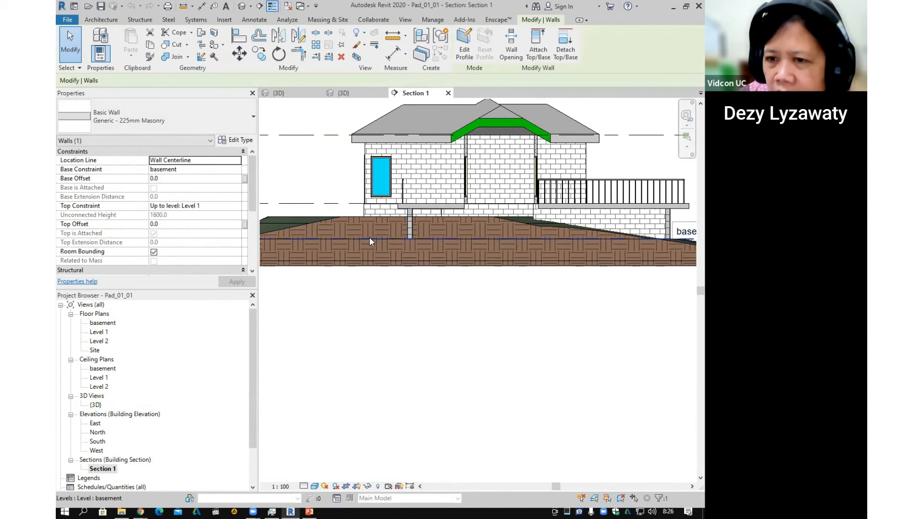
left_click(662, 233)
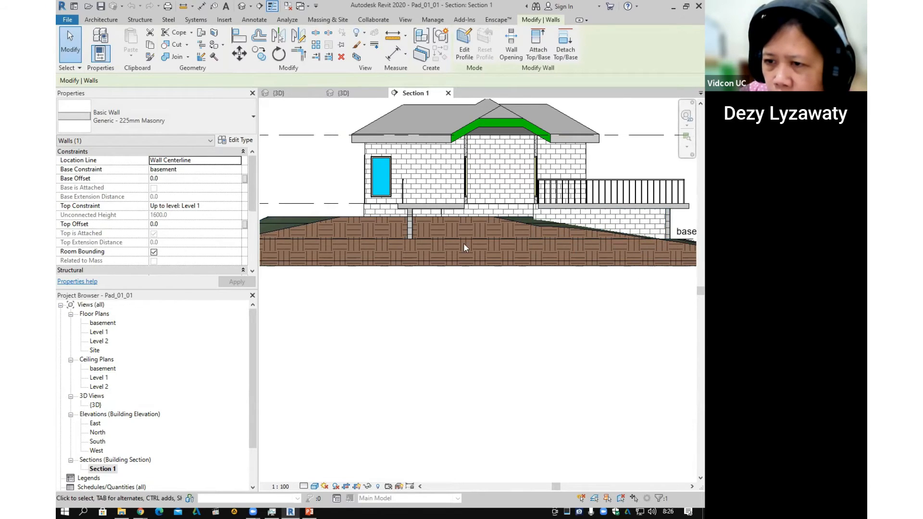
scroll(401, 238, "down", 1)
middle_click_drag(357, 204, 94, 168)
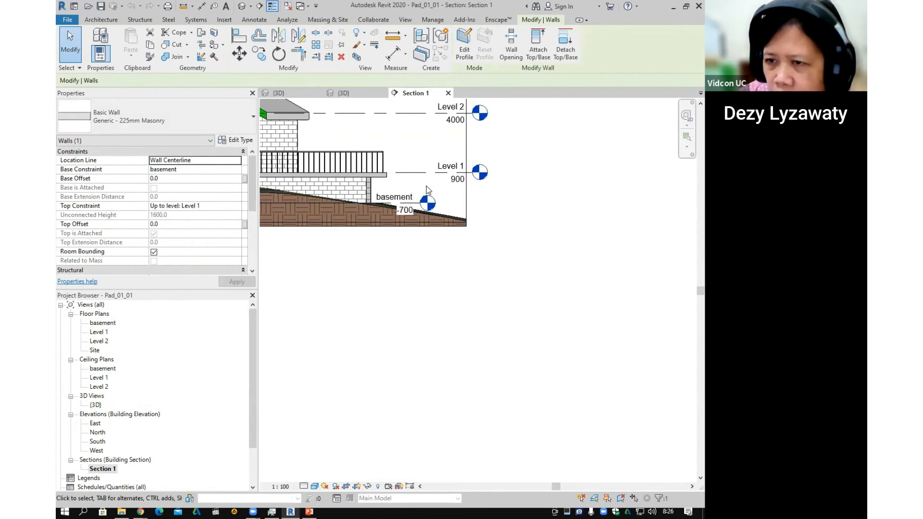
mouse_move(414, 179)
middle_mouse_down()
mouse_move(437, 243)
mouse_move(601, 254)
mouse_move(551, 251)
middle_mouse_up()
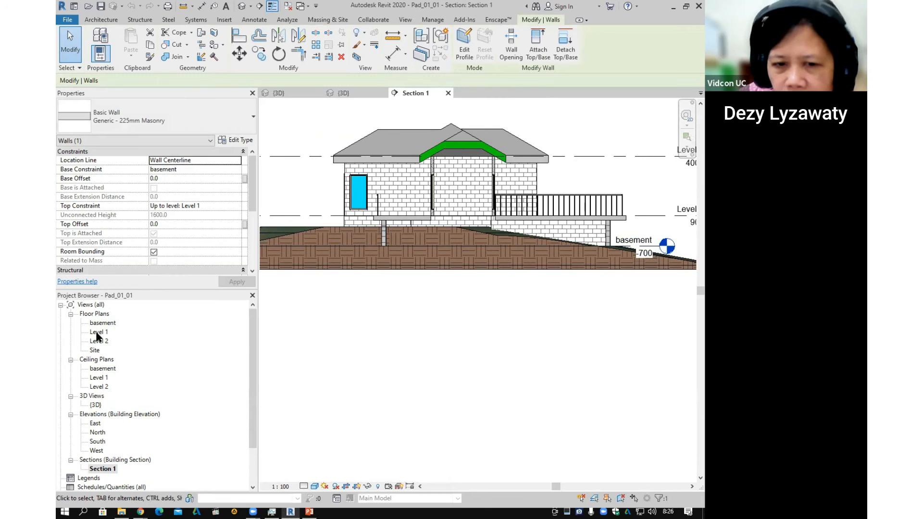
Hide the front basement wall under the deck in the 3D view and inspect the remaining foundation walls from below the terrain.
left_click(247, 8)
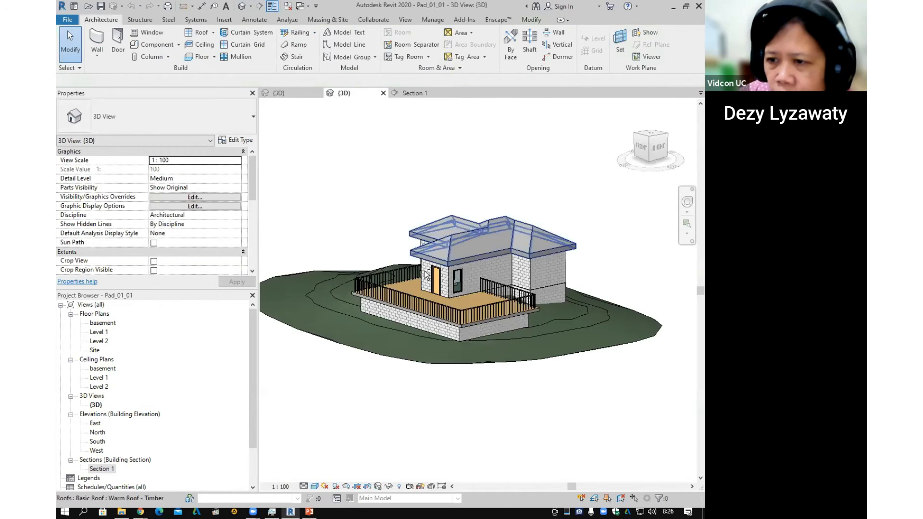
middle_click_drag(520, 337, 546, 320, "shift")
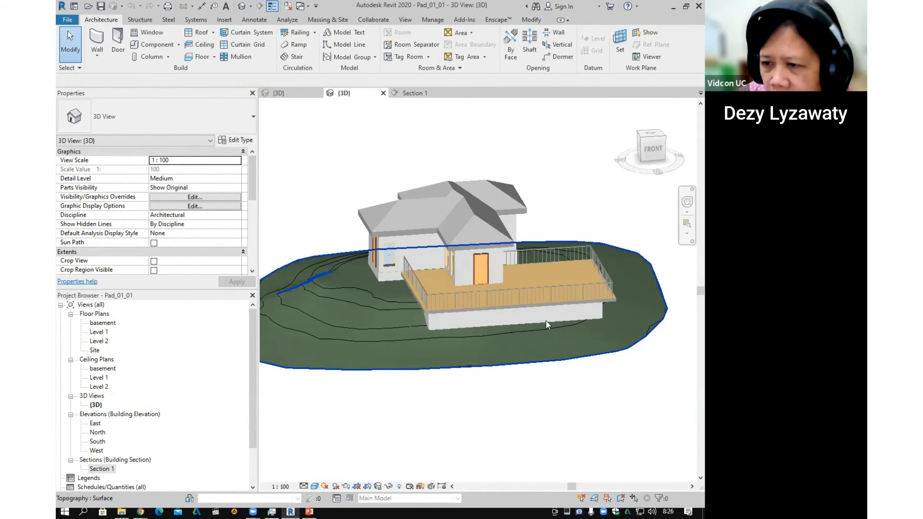
left_click(546, 316)
right_click(546, 315)
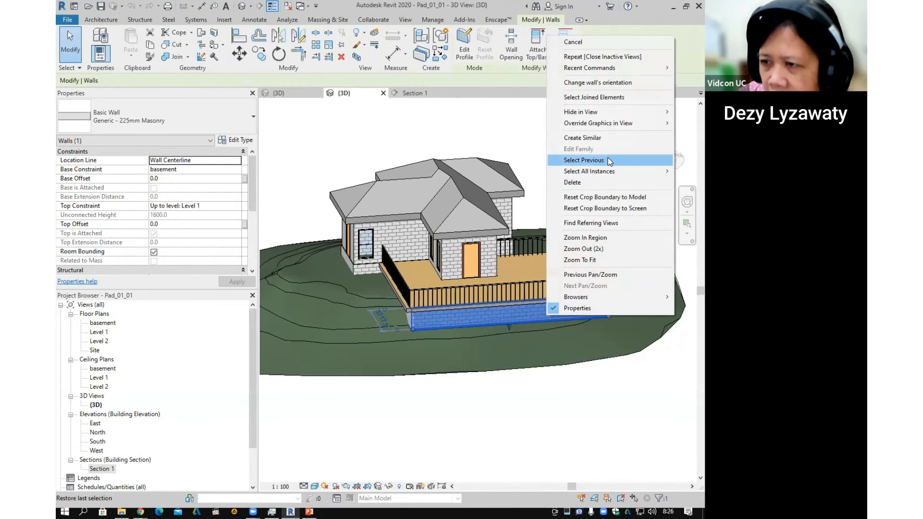
mouse_move(607, 115)
left_click(506, 112)
middle_click_drag(481, 250, 402, 278, "shift")
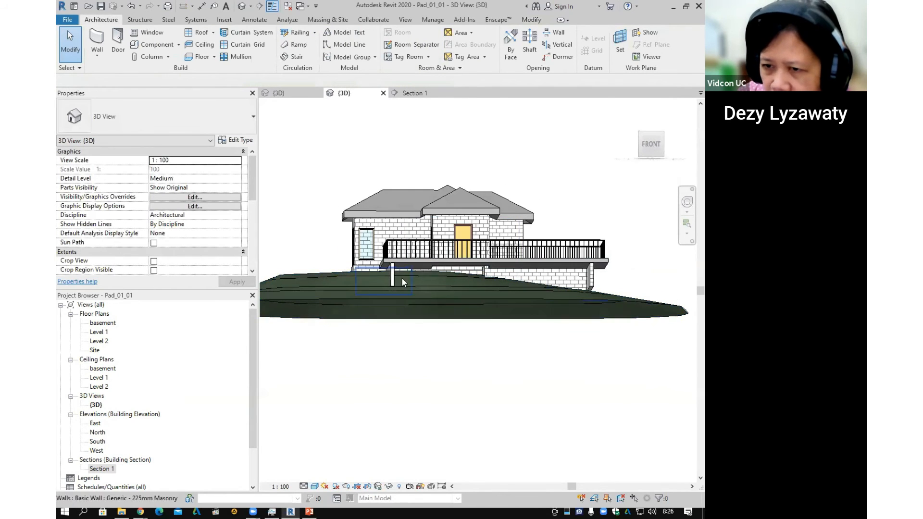
mouse_move(564, 302)
middle_mouse_down("shift")
mouse_move(569, 325)
mouse_move(529, 214)
mouse_move(556, 308)
mouse_move(509, 321)
mouse_move(476, 226)
mouse_move(457, 284)
mouse_move(435, 289)
middle_mouse_up("shift")
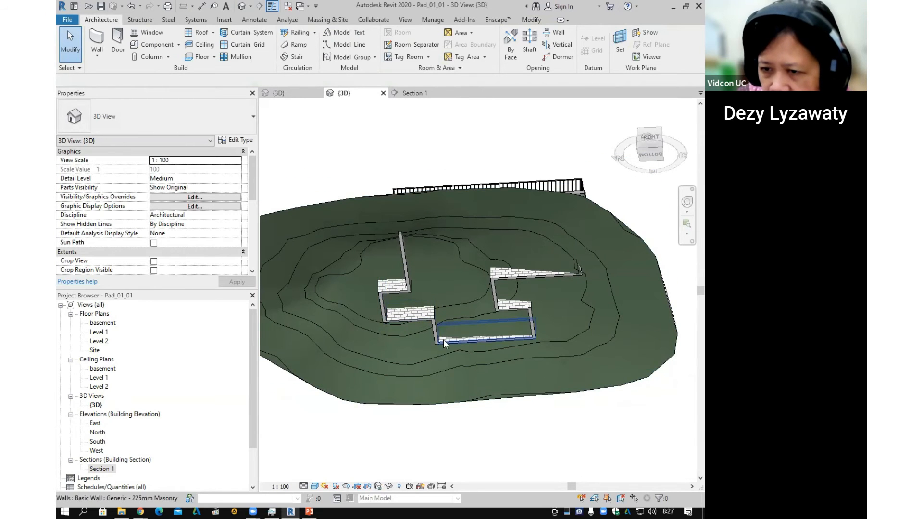
middle_click_drag(498, 285, 529, 378, "shift")
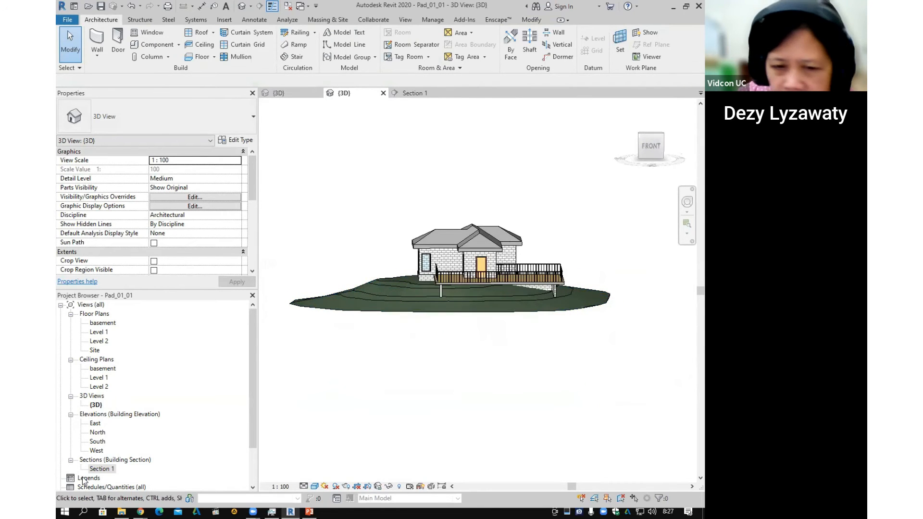
Open the West elevation and examine the basement level's elevation relative to the sloping terrain and the deck's foundation wall.
double_click(96, 450)
scroll(536, 271, "up", 5)
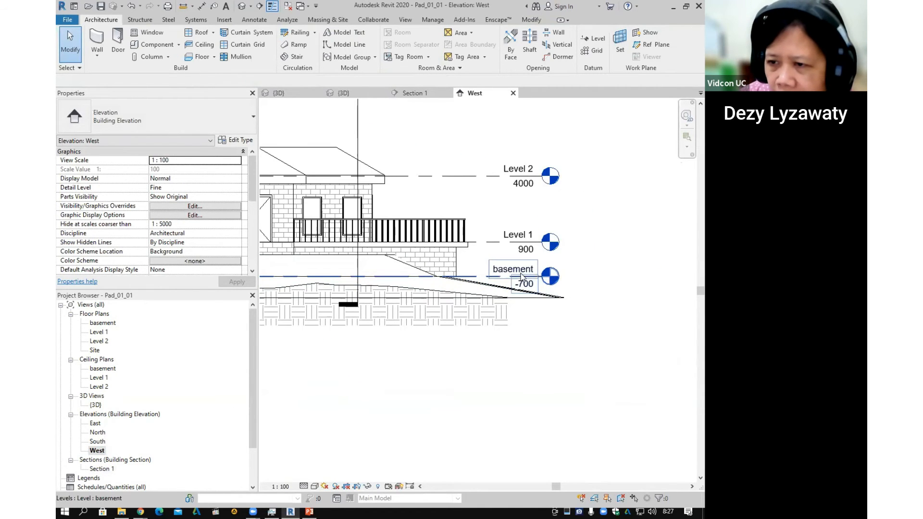
scroll(521, 277, "down", 2)
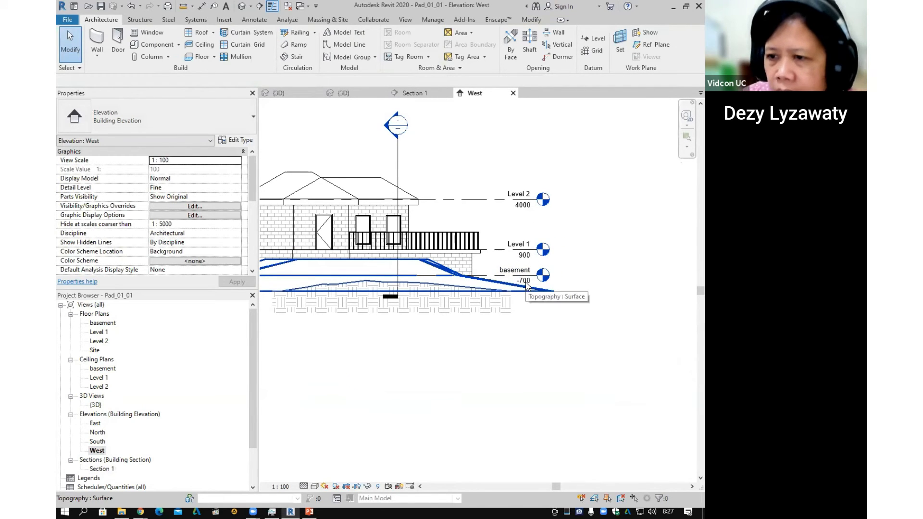
left_click(517, 274)
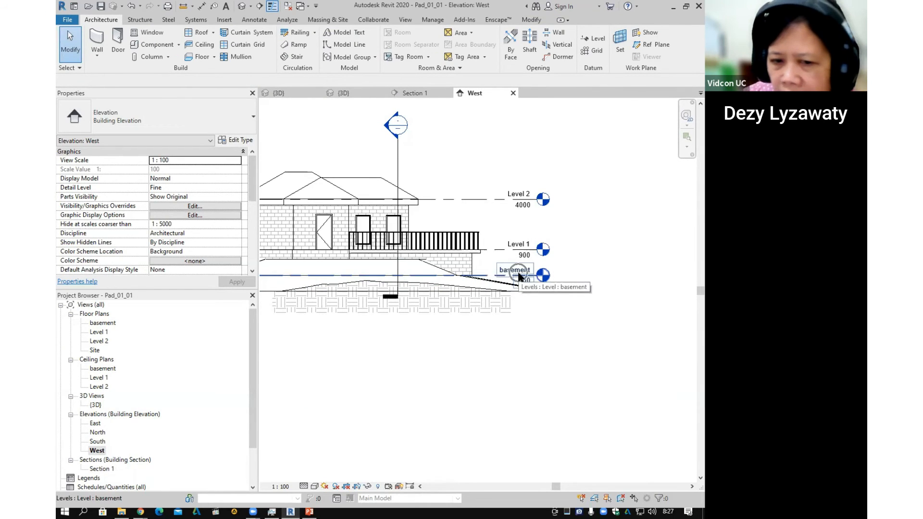
scroll(519, 275, "down", 3)
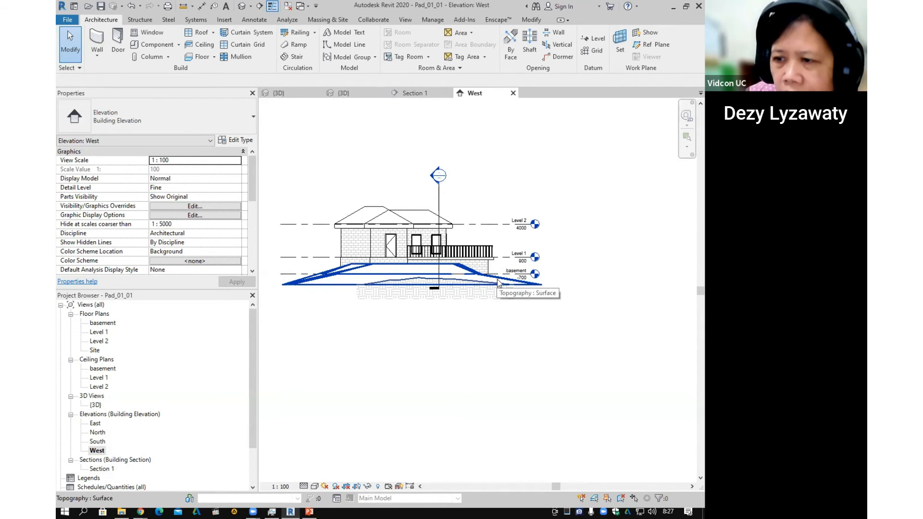
scroll(499, 283, "up", 3)
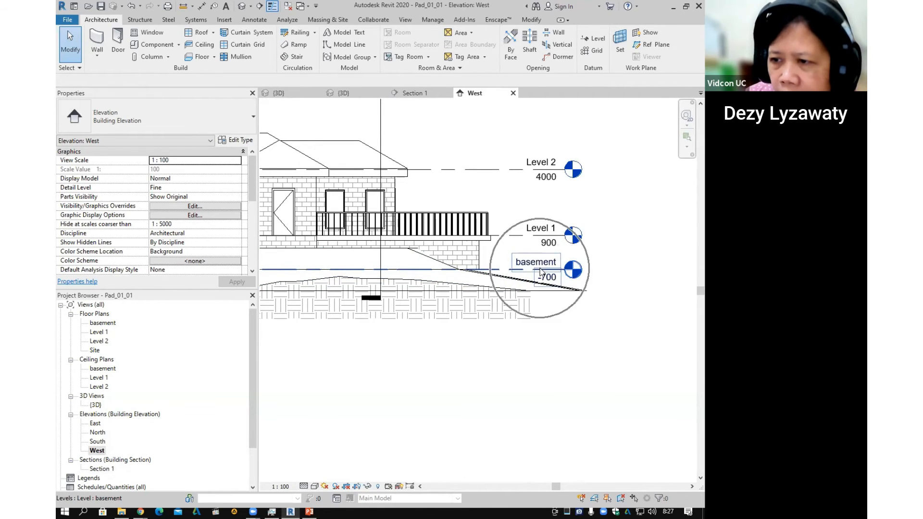
scroll(546, 280, "up", 1)
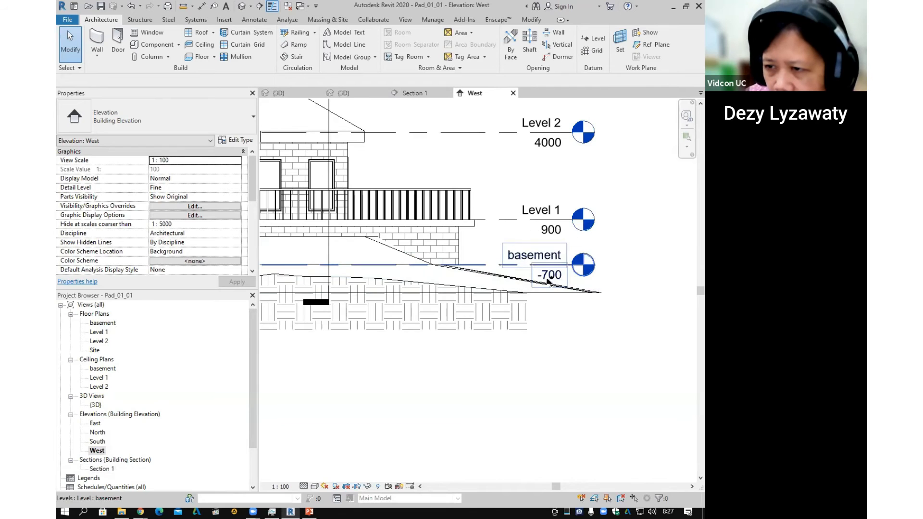
scroll(549, 282, "down", 4)
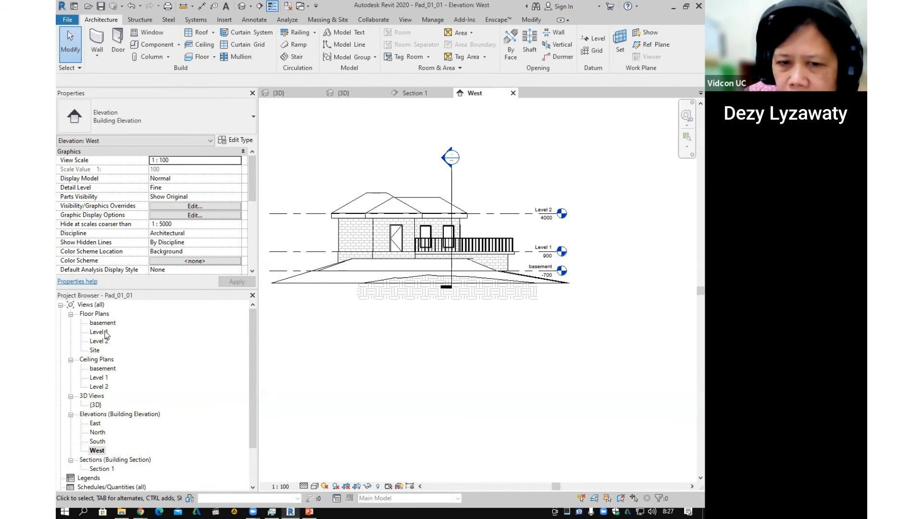
Open the basement floor plan and start a Building Pad on the basement level.
key("ctrl")
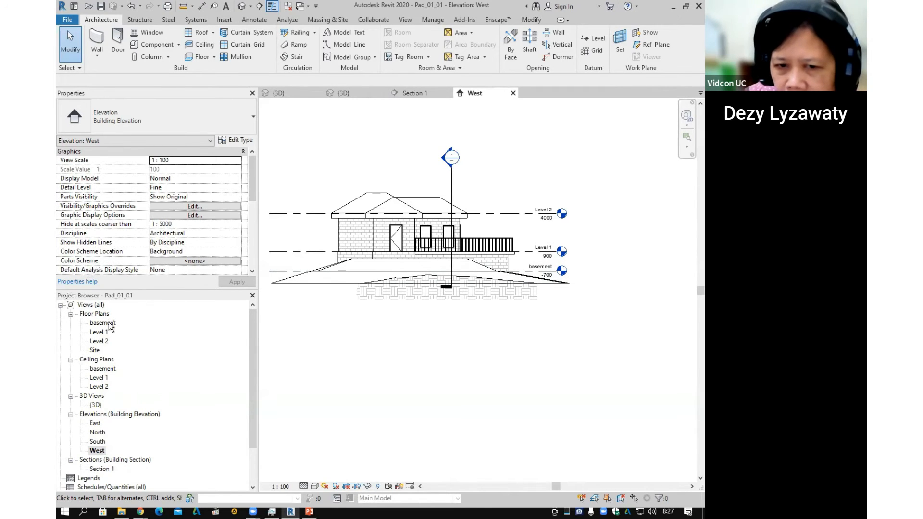
double_click(110, 323)
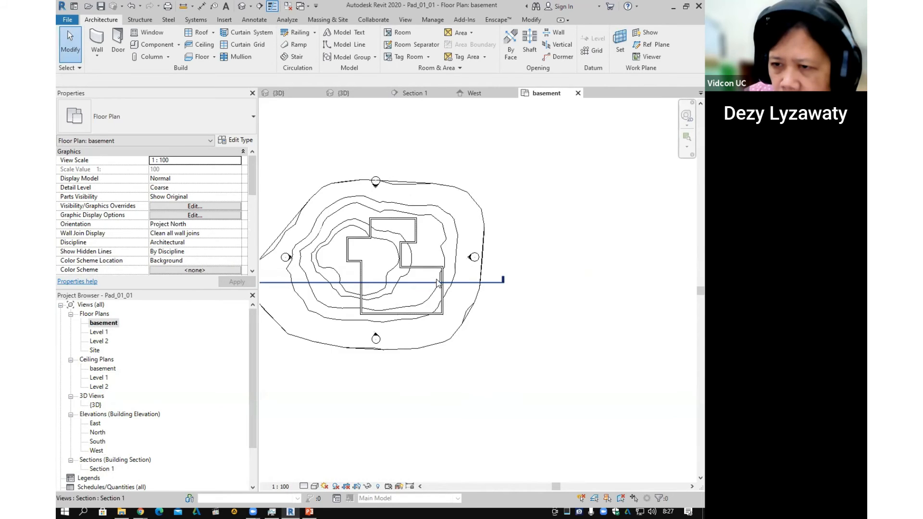
middle_click_drag(436, 279, 537, 278)
middle_click_drag(409, 231, 410, 244)
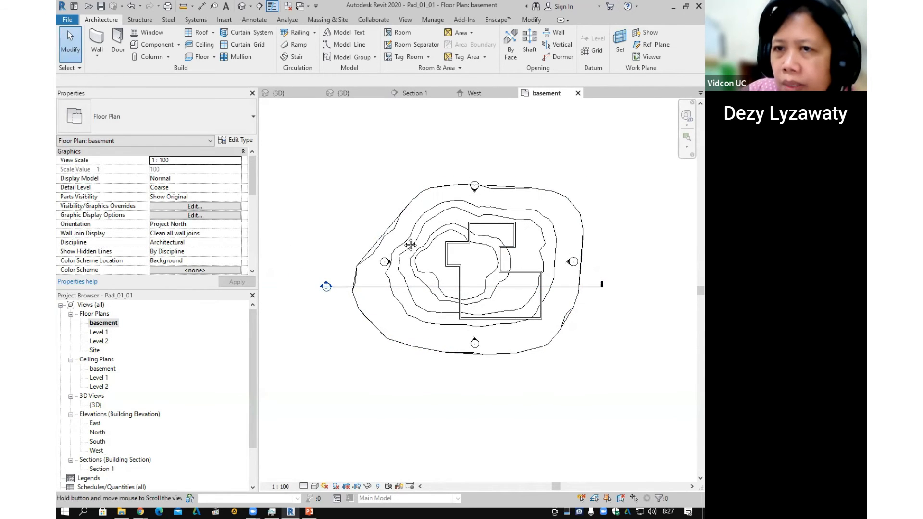
left_click(328, 20)
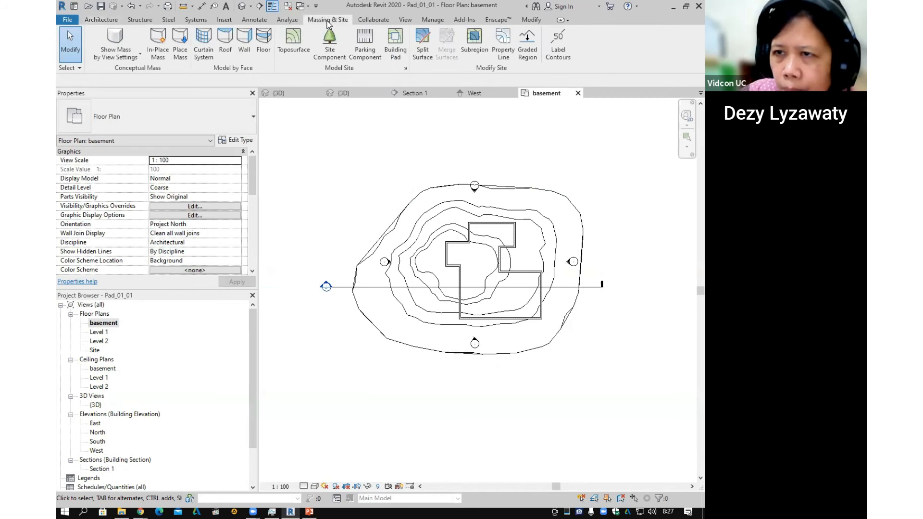
left_click(396, 53)
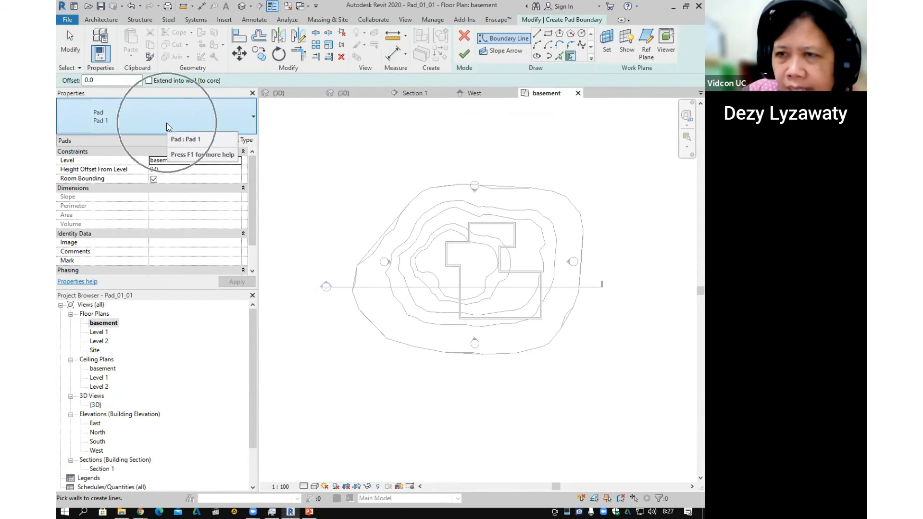
middle_click_drag(506, 212, 482, 212)
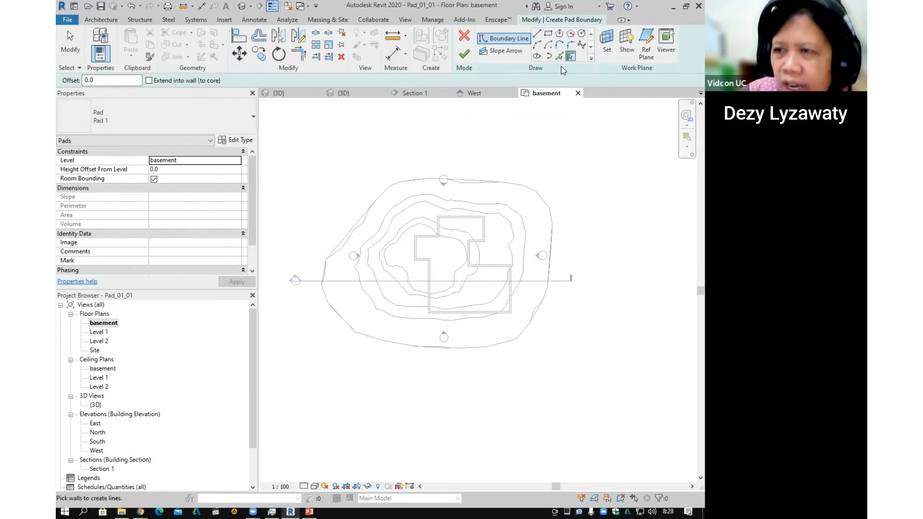
left_click(537, 35)
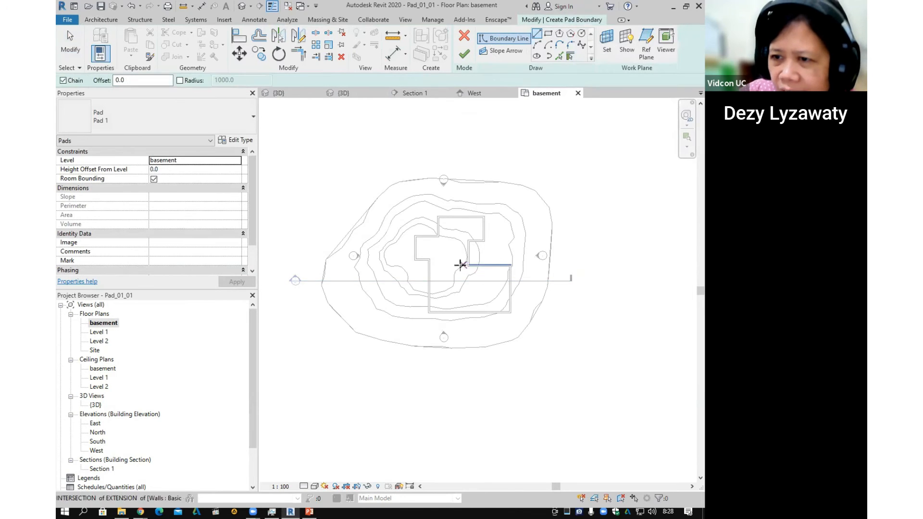
scroll(459, 260, "up", 3)
left_click(426, 224)
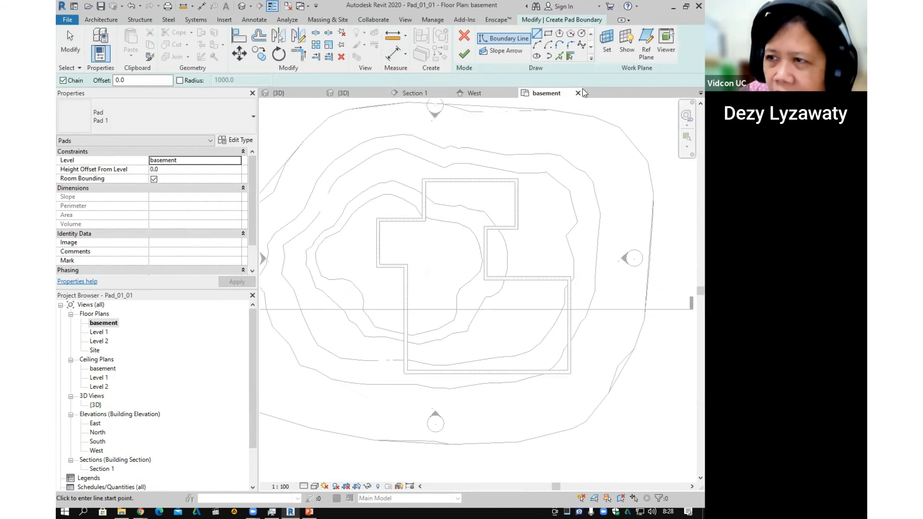
Pick the basement walls of the building's northern part as pad boundary lines along their inner faces.
left_click(570, 57)
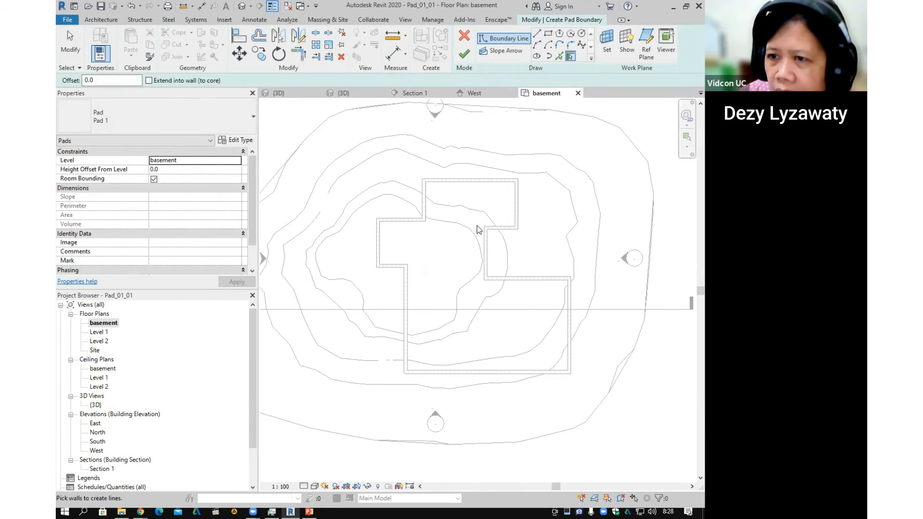
left_click(477, 181)
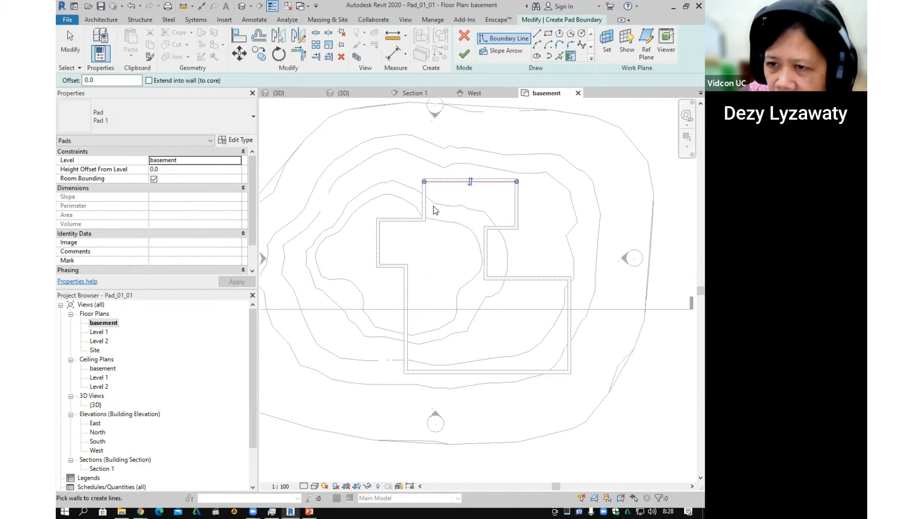
left_click(430, 205)
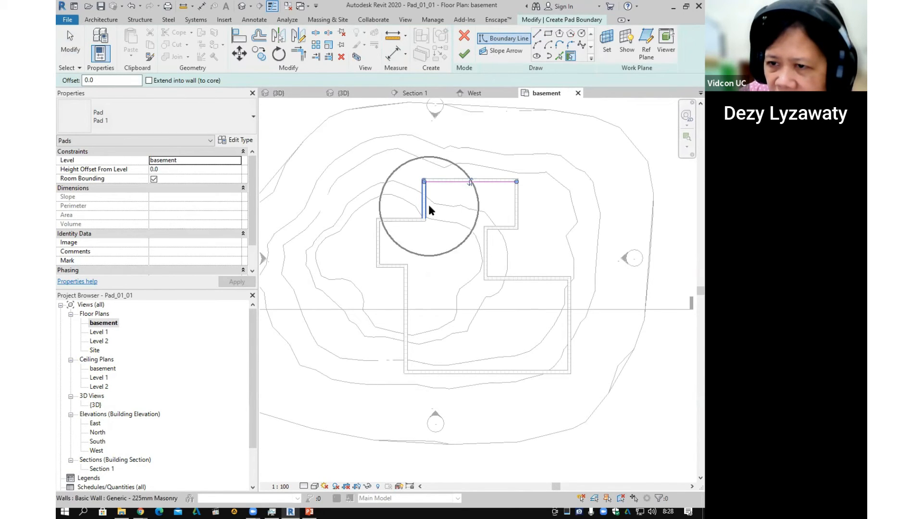
left_click(515, 201)
left_click(500, 227)
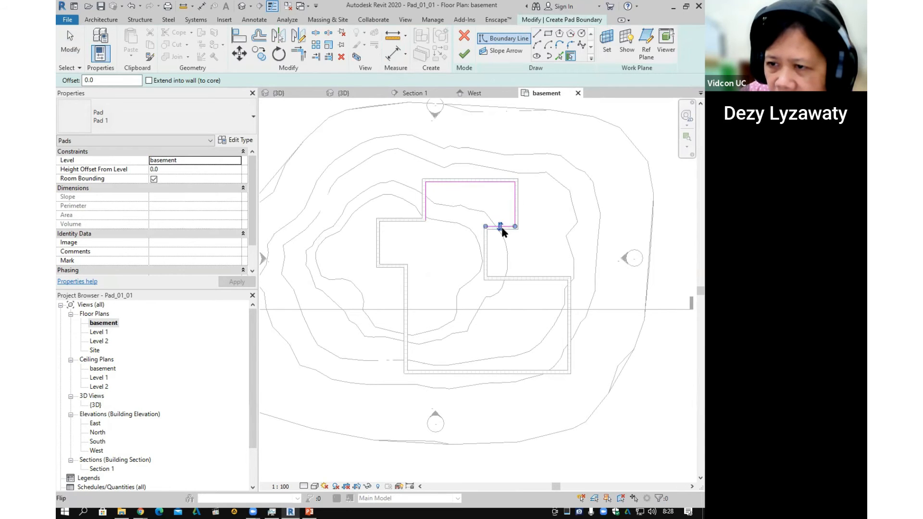
left_click(485, 269)
left_click(404, 228)
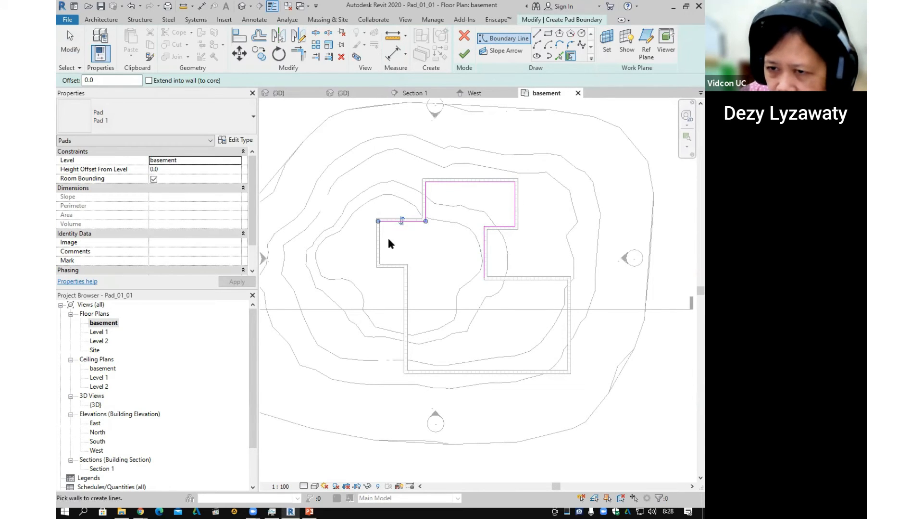
Pick the remaining southern basement walls to close the pad boundary along their inner faces and finish the pad.
left_click(397, 268)
left_click(406, 309)
left_click(505, 283)
left_click(506, 375)
middle_click_drag(618, 339, 611, 308)
left_click(557, 267)
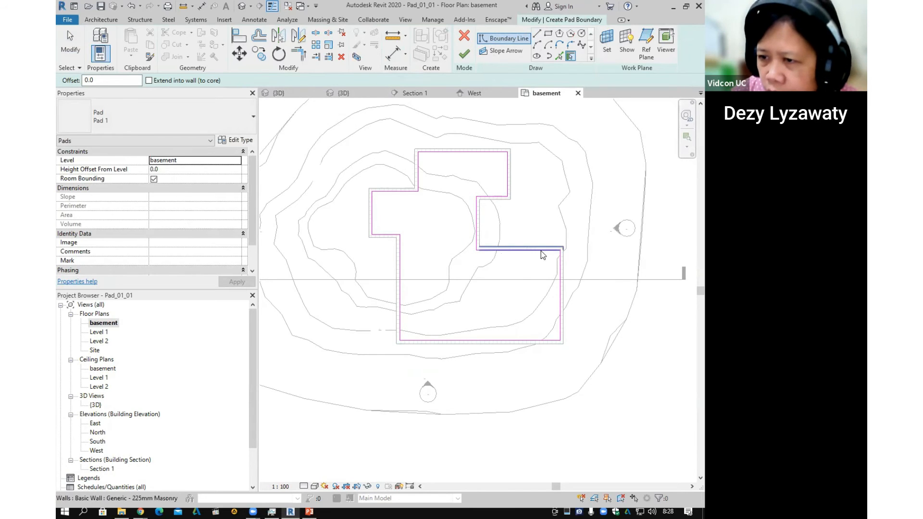
left_click(513, 158)
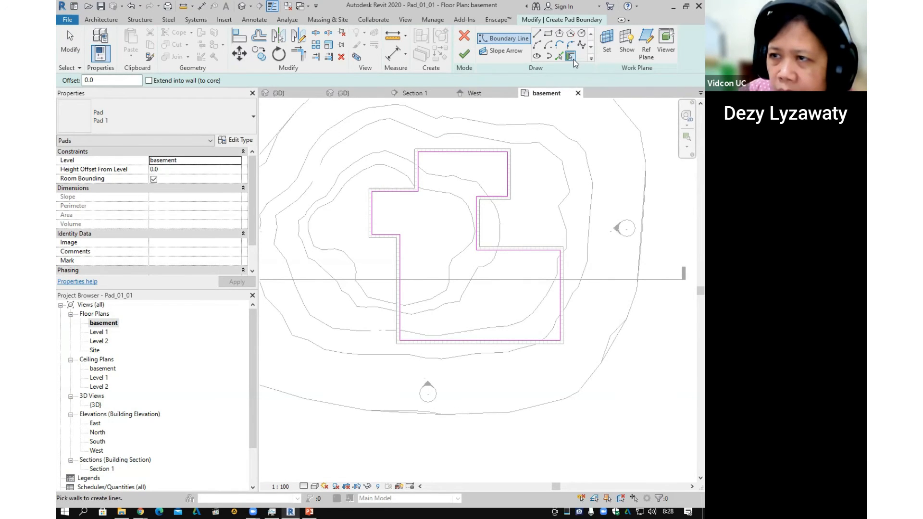
left_click(465, 56)
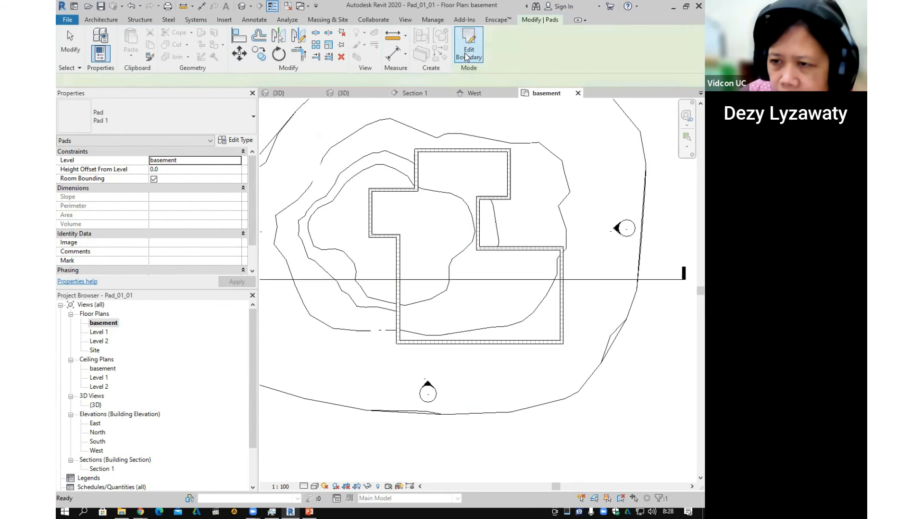
Open the 3D view and examine the new pad under the deck, from below the terrain and around the house.
left_click(242, 7)
middle_click_drag(529, 298, 500, 302, "shift")
scroll(529, 310, "up", 3)
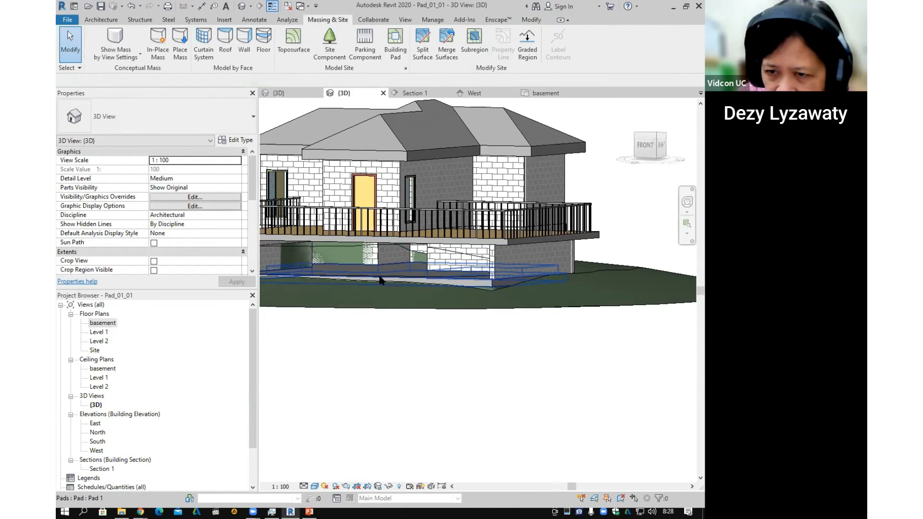
middle_click_drag(401, 282, 542, 297, "shift")
scroll(569, 261, "up", 2)
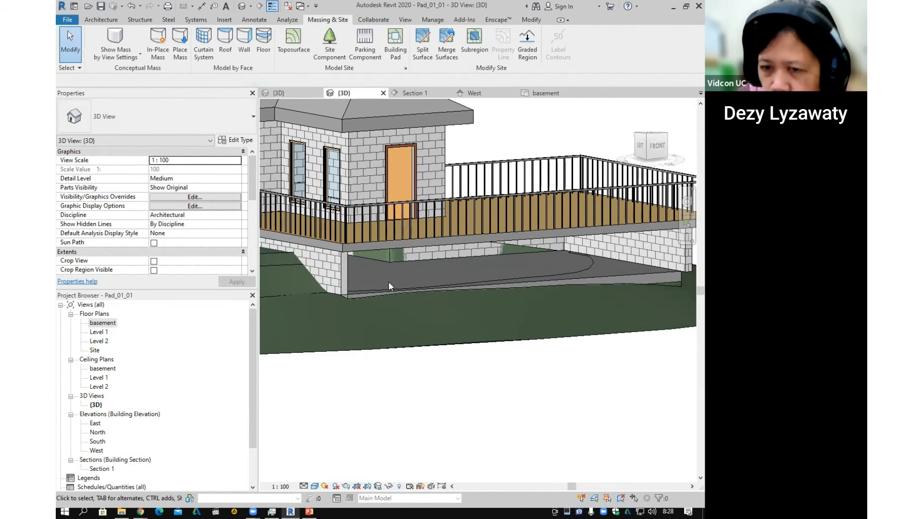
middle_click_drag(390, 281, 457, 330, "shift")
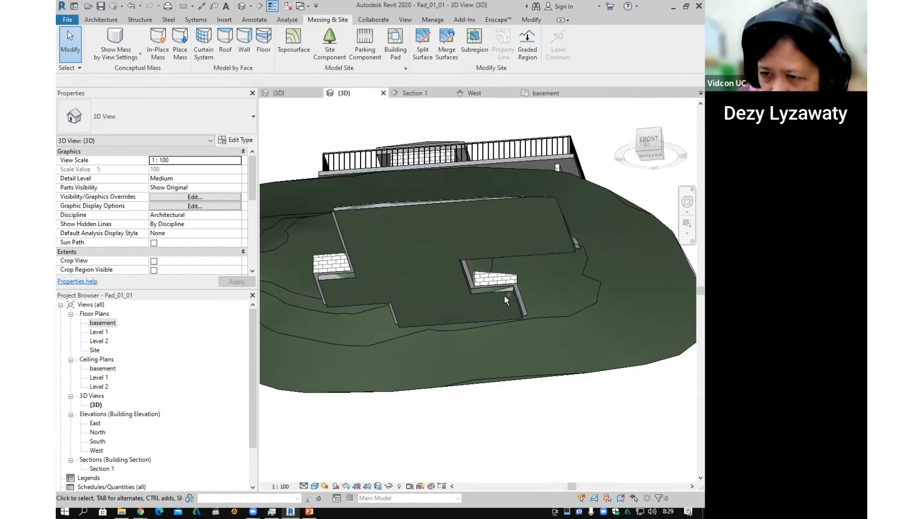
middle_click_drag(452, 233, 517, 329, "shift")
scroll(509, 324, "up", 3)
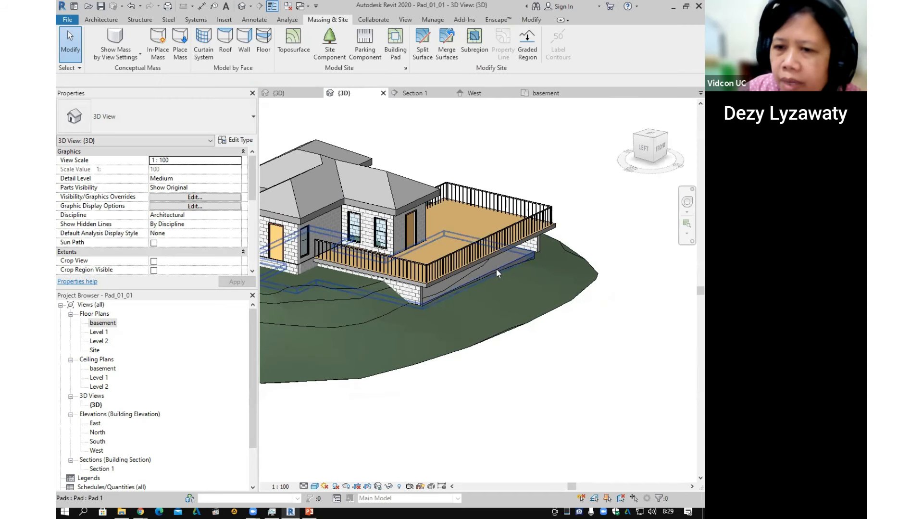
middle_click_drag(496, 269, 412, 302, "shift")
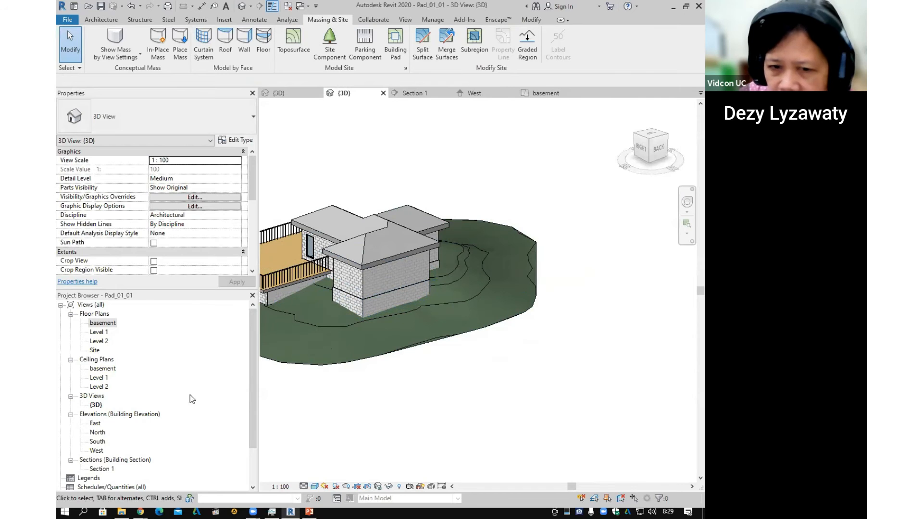
Open the Level 1 plan and sketch a rectangular Generic 150mm floor boundary, about 6825 by 2022 mm, outside the north wall.
double_click(99, 332)
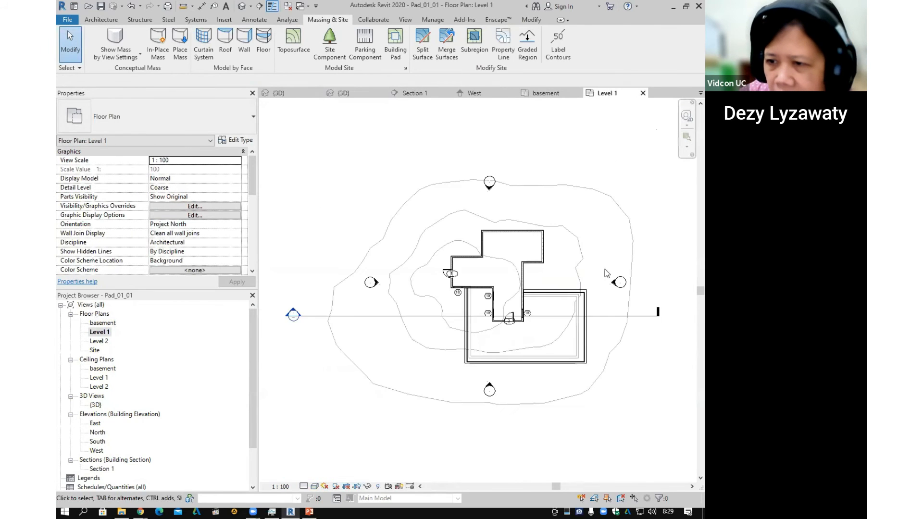
scroll(502, 265, "up", 3)
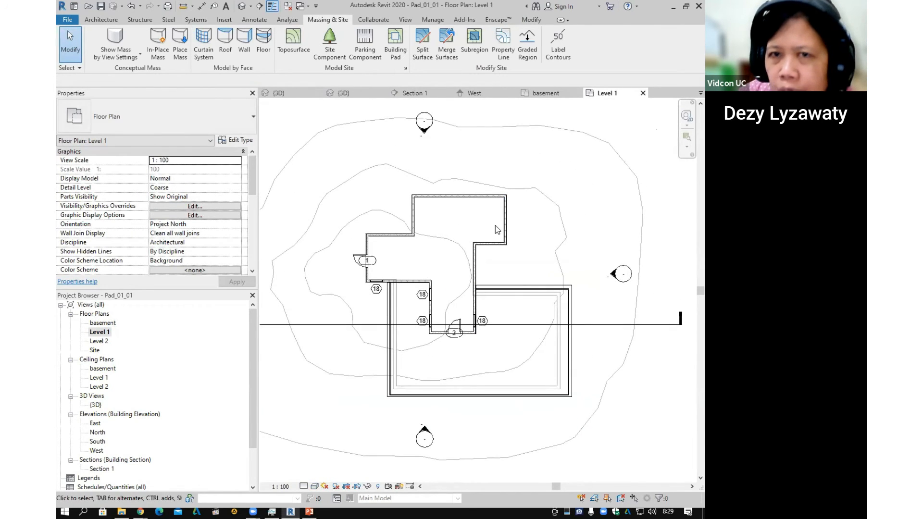
left_click(101, 20)
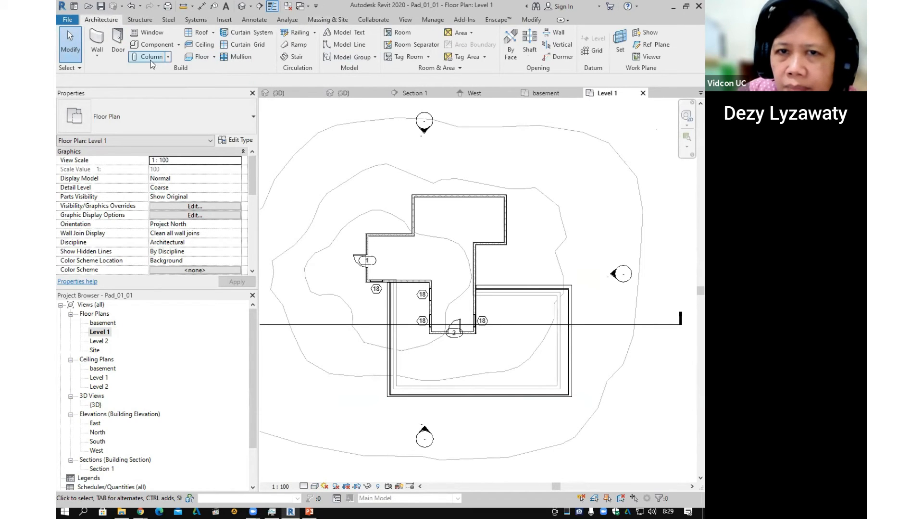
left_click(207, 61)
left_click(549, 33)
scroll(423, 188, "up", 1)
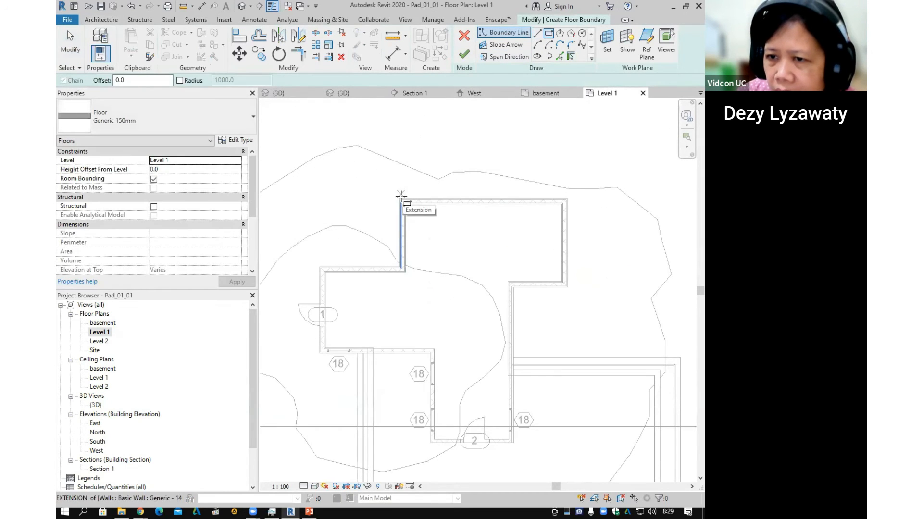
left_click(401, 197)
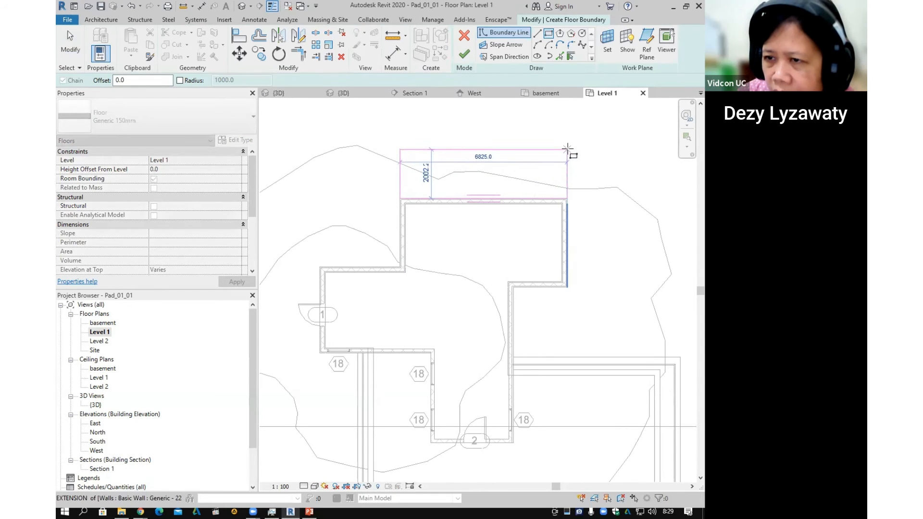
left_click(568, 149)
key("Escape")
key("Escape")
Set the depth of the floor boundary outside the north wall to 2000 mm and finish the floor.
left_click(521, 150)
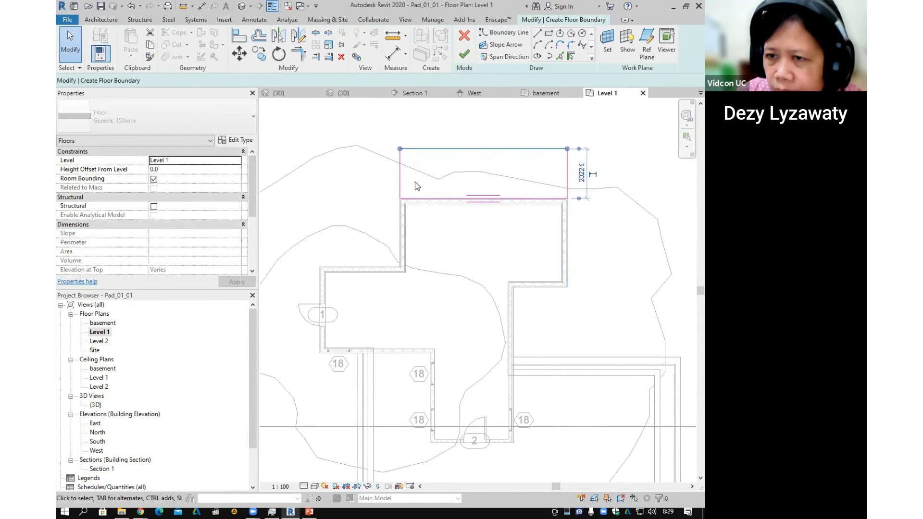
type("200")
key("Return")
left_click(464, 53)
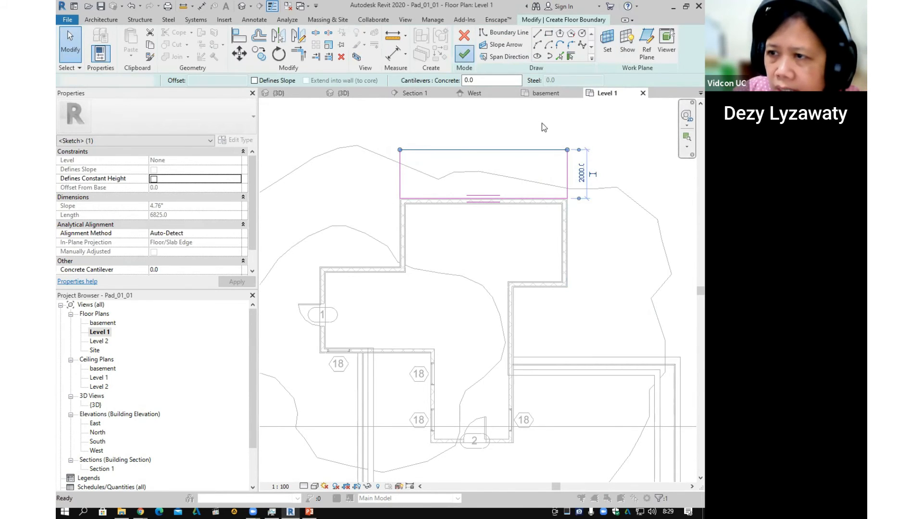
scroll(543, 127, "up", 1)
left_click(442, 263)
scroll(529, 233, "down", 1)
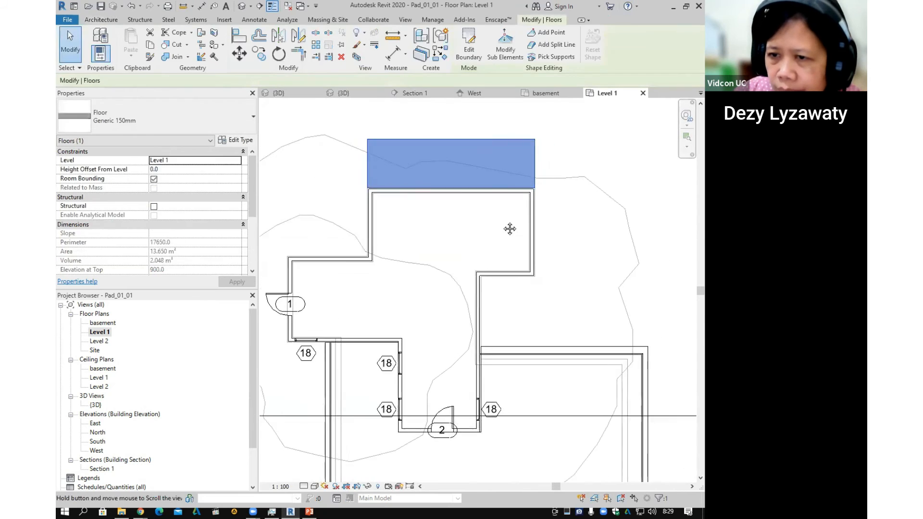
key("Escape")
middle_click_drag(532, 195, 546, 148)
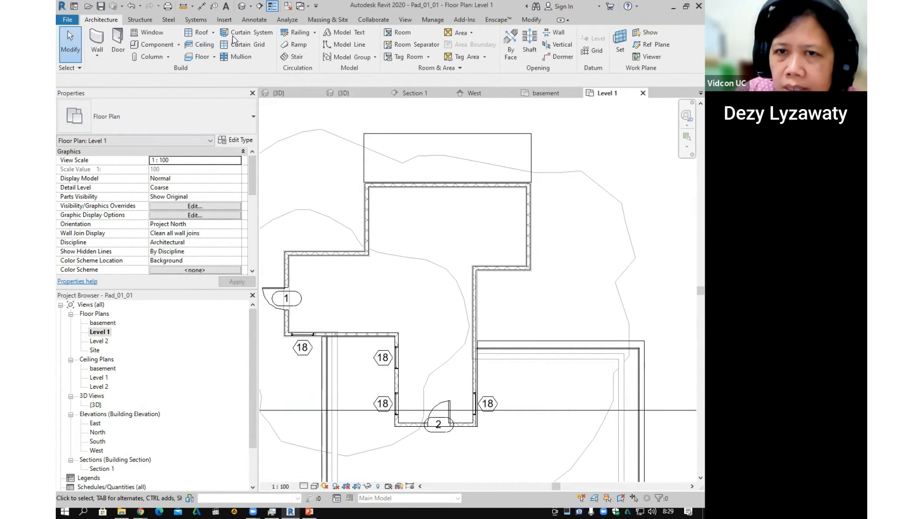
Create an 1100mm railing just inside the three outer edges of the north floor, extending about 1800 mm from the wall.
left_click(298, 32)
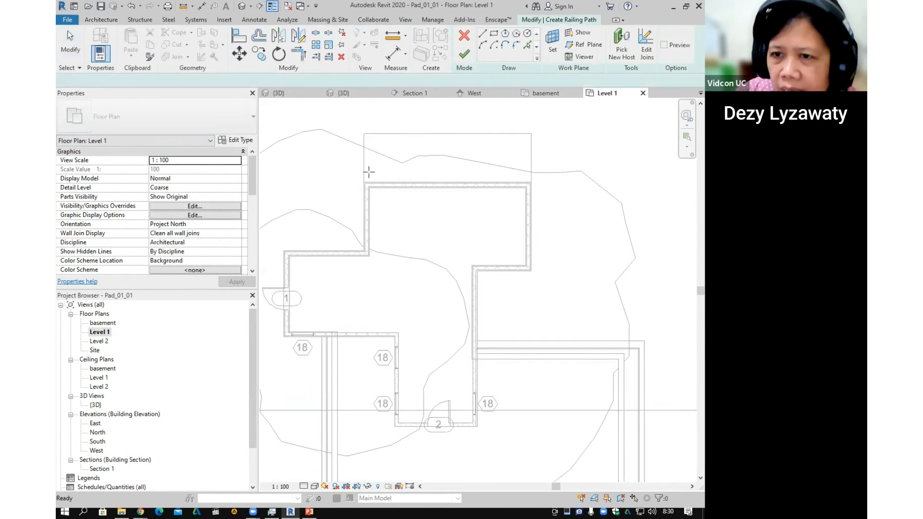
scroll(369, 172, "up", 2)
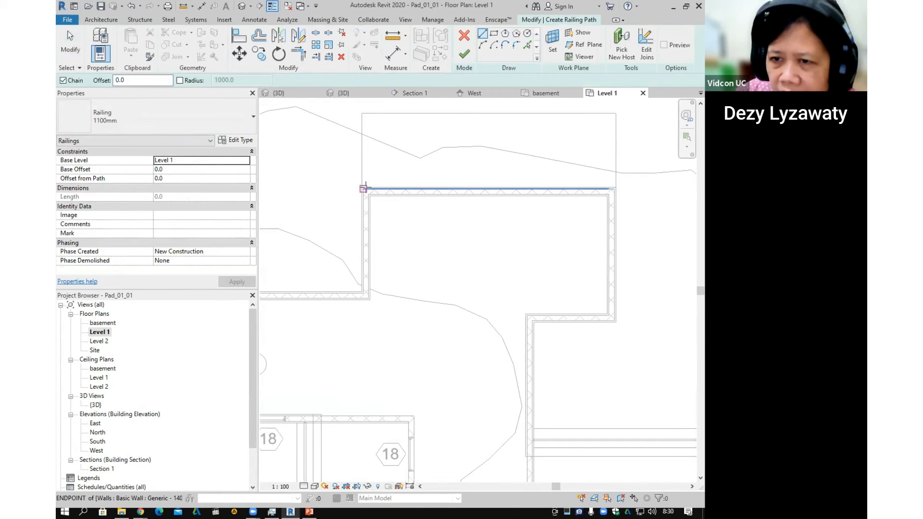
left_click(369, 187)
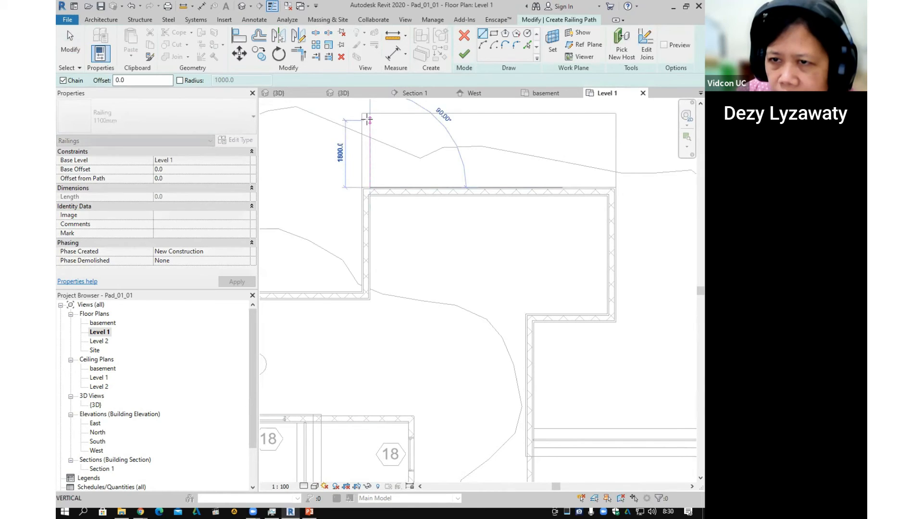
left_click(462, 124)
left_click(609, 120)
left_click(608, 187)
key("Escape")
key("Escape")
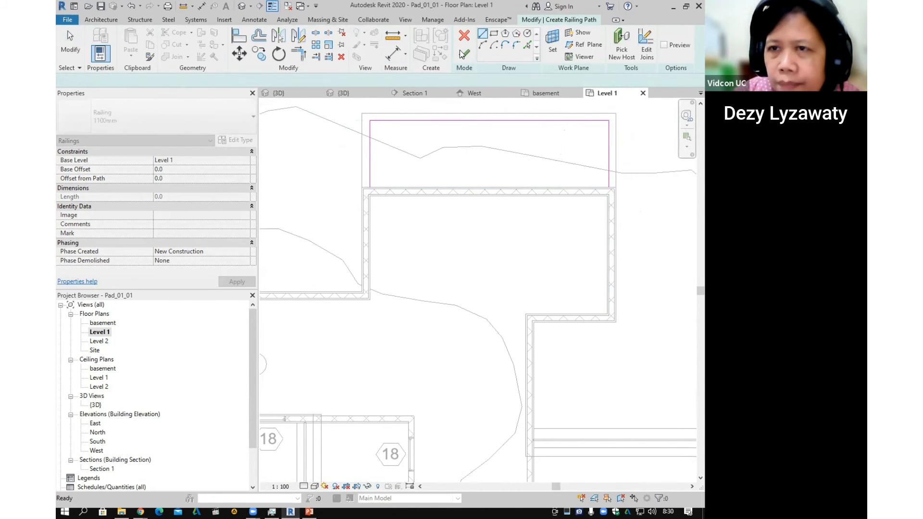
left_click(462, 54)
key("Escape")
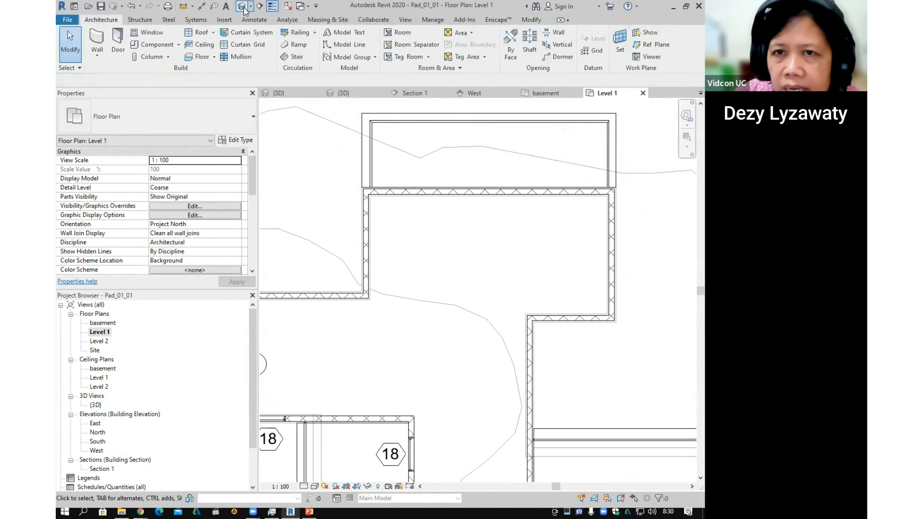
Open the 3D view and examine the railed floor on the north side of the house above the sloping terrain.
left_click(243, 7)
middle_click_drag(355, 332, 451, 287, "shift")
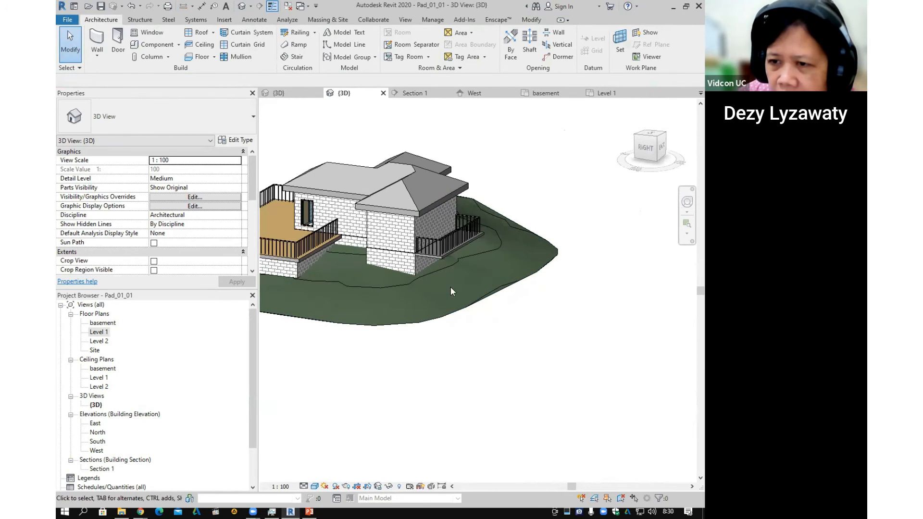
scroll(451, 279, "up", 3)
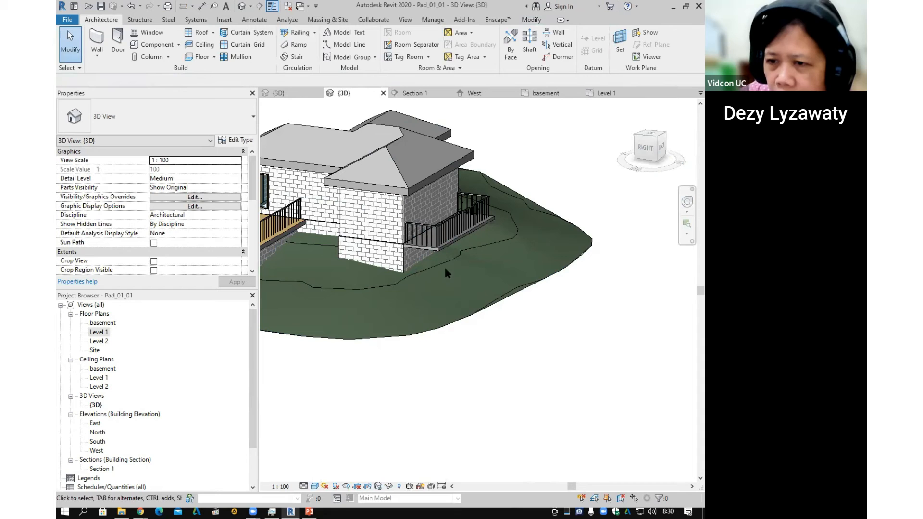
scroll(443, 259, "up", 1)
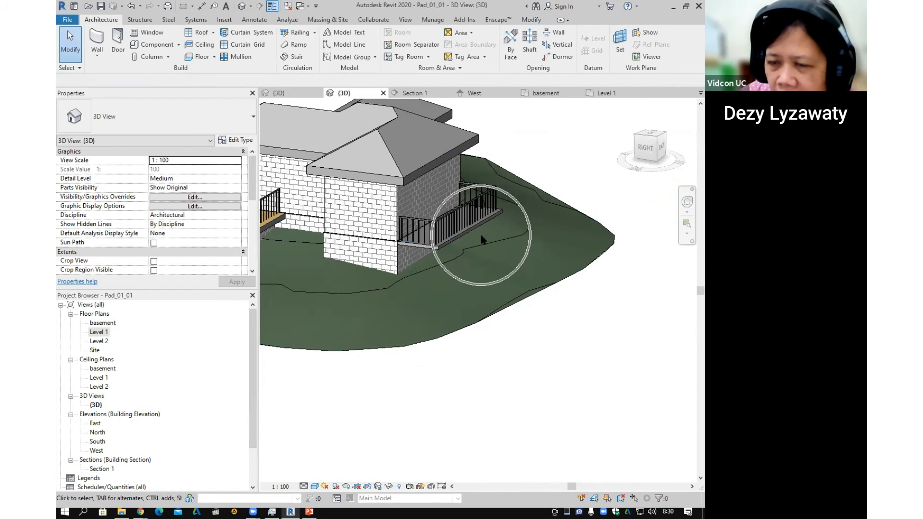
middle_click_drag(434, 277, 495, 260)
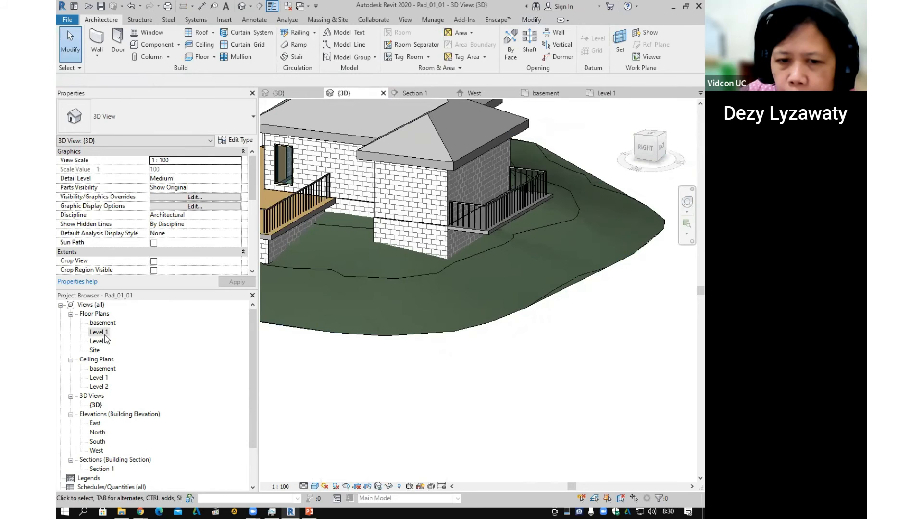
In the Level 1 plan, create a rectangular building pad on Level 1 matching the outline of the north floor.
double_click(98, 332)
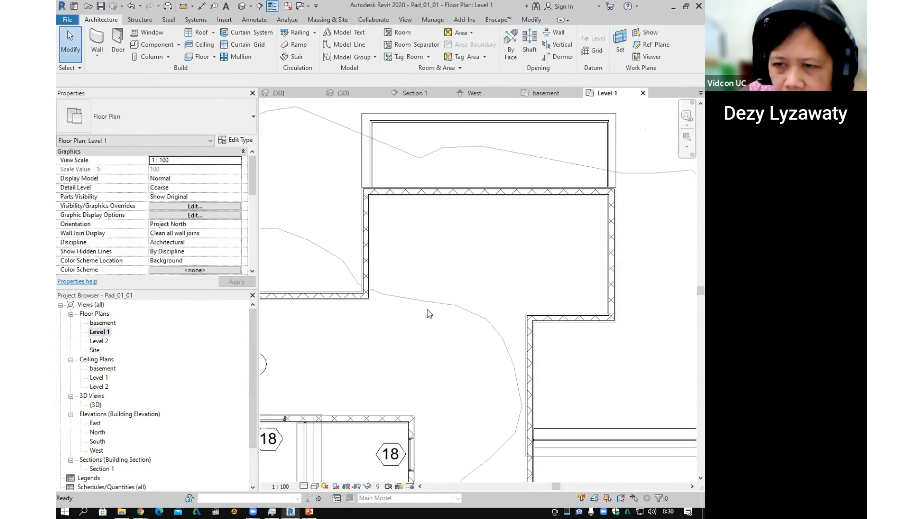
scroll(415, 329, "down", 5)
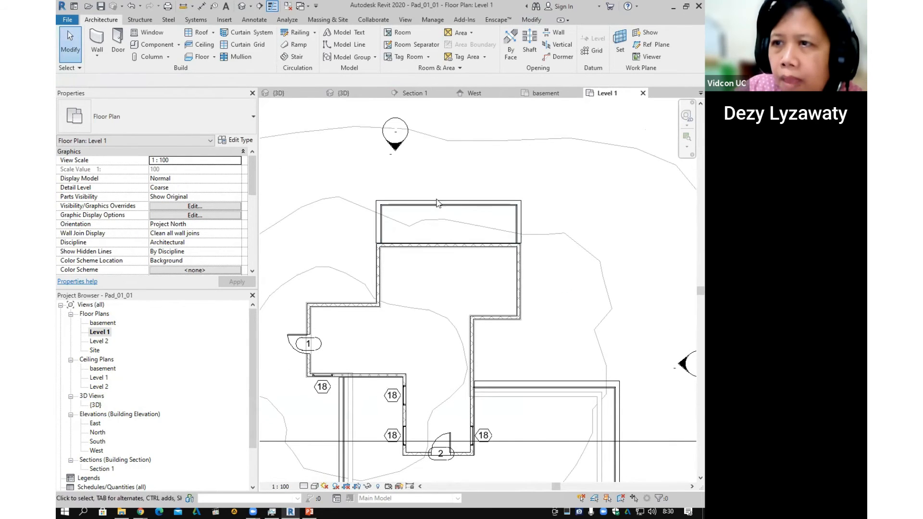
left_click(333, 21)
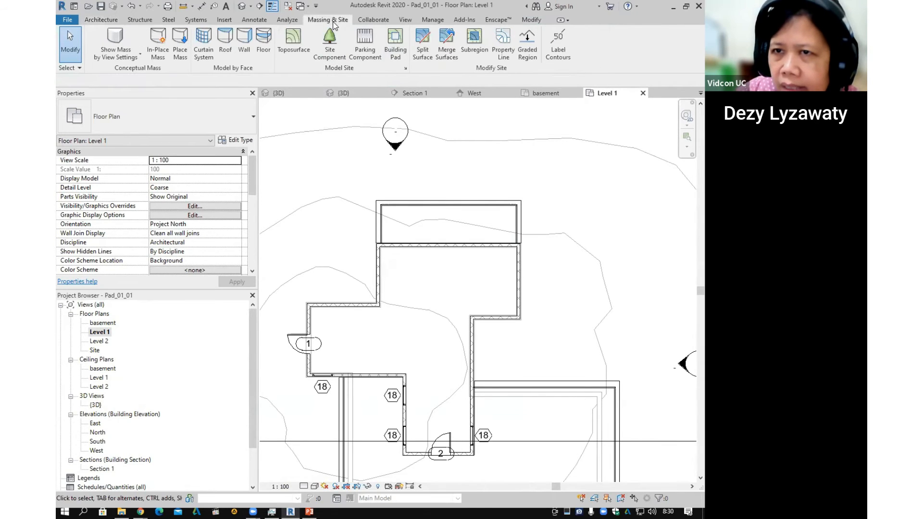
left_click(402, 54)
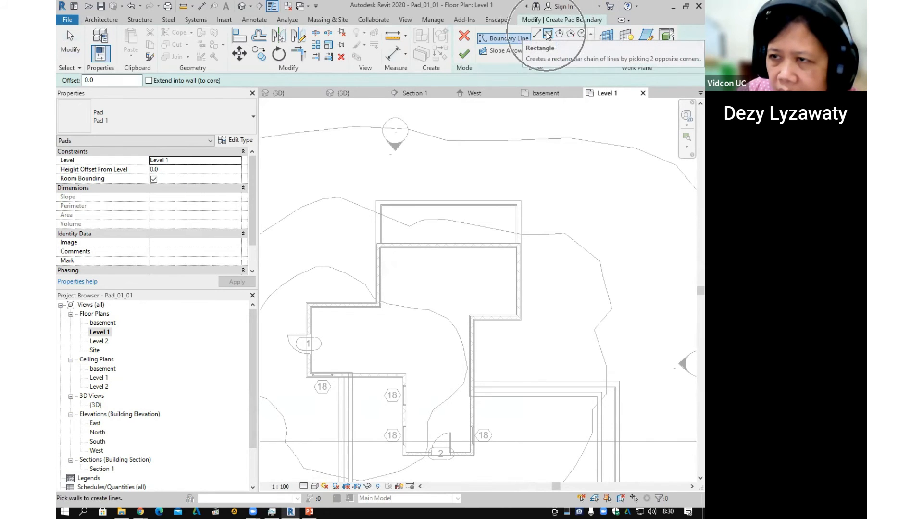
left_click(548, 35)
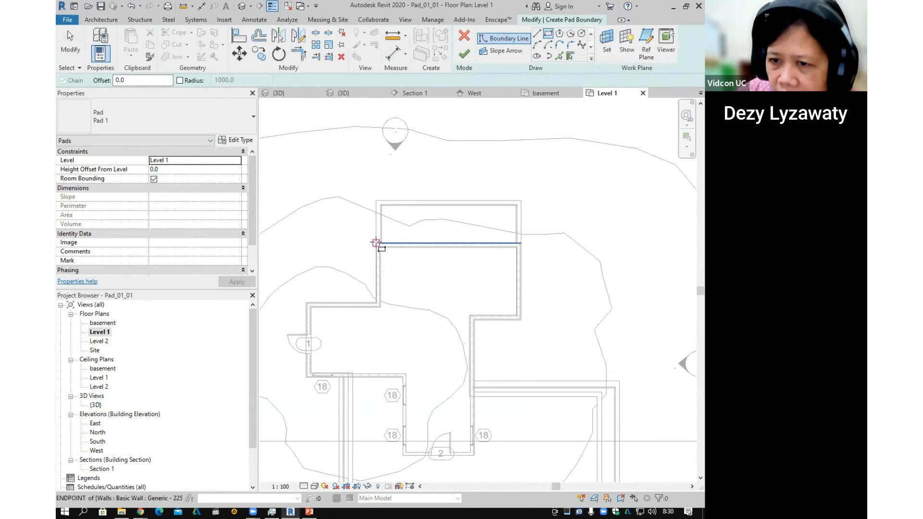
left_click(376, 201)
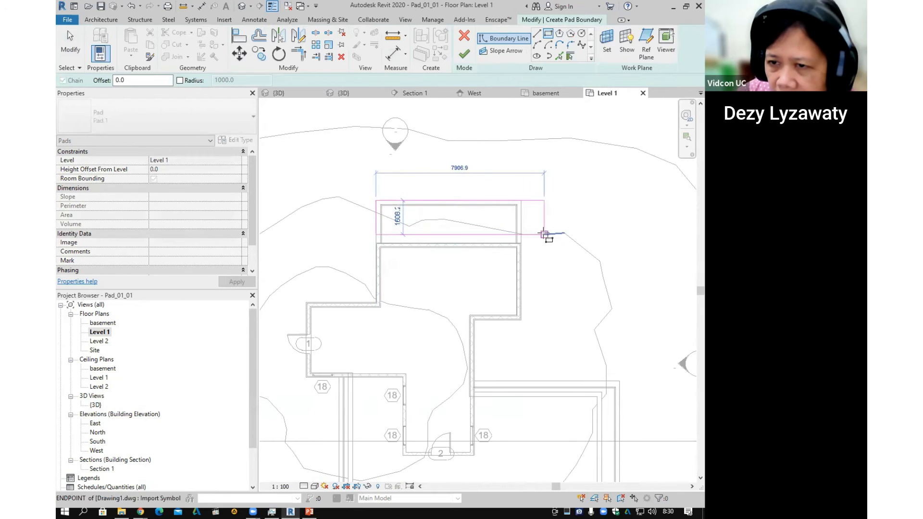
left_click(523, 243)
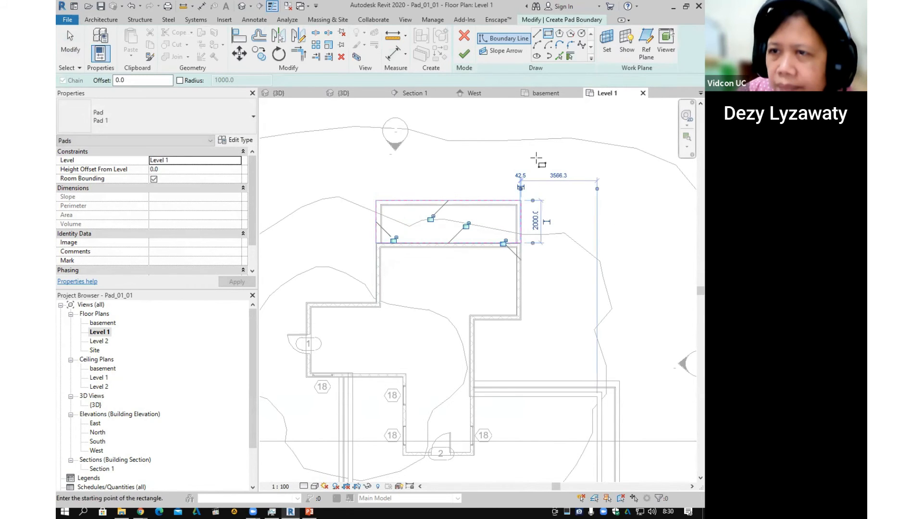
left_click(466, 56)
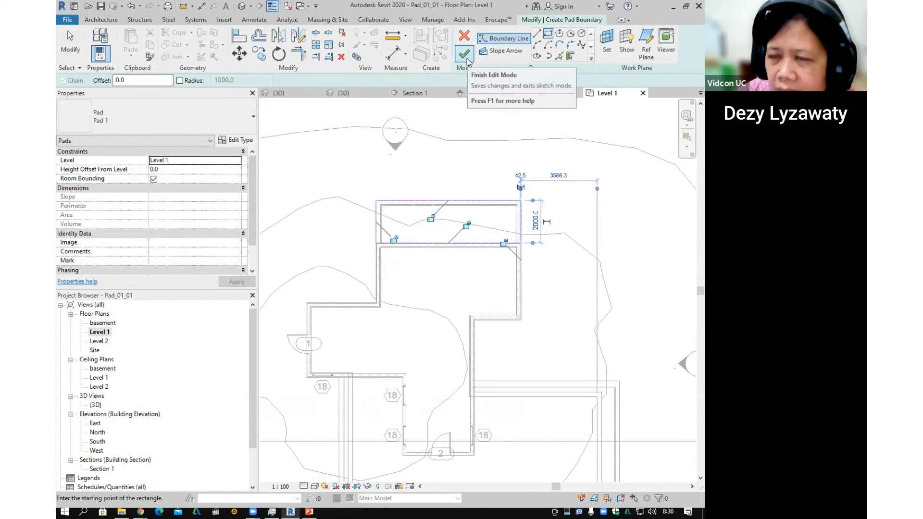
Open the 3D view and examine the terrain beneath the north floor, then the deck side of the house.
left_click(244, 7)
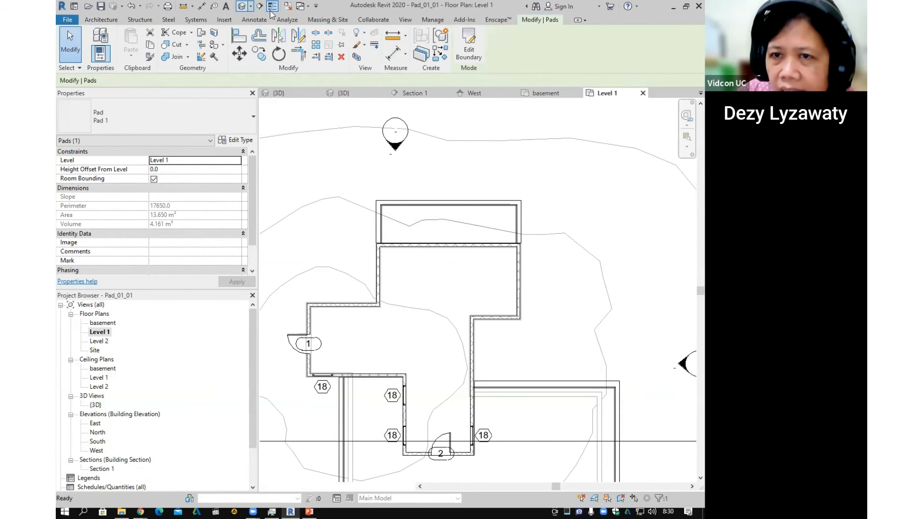
middle_click_drag(510, 288, 383, 277, "shift")
scroll(384, 276, "up", 2)
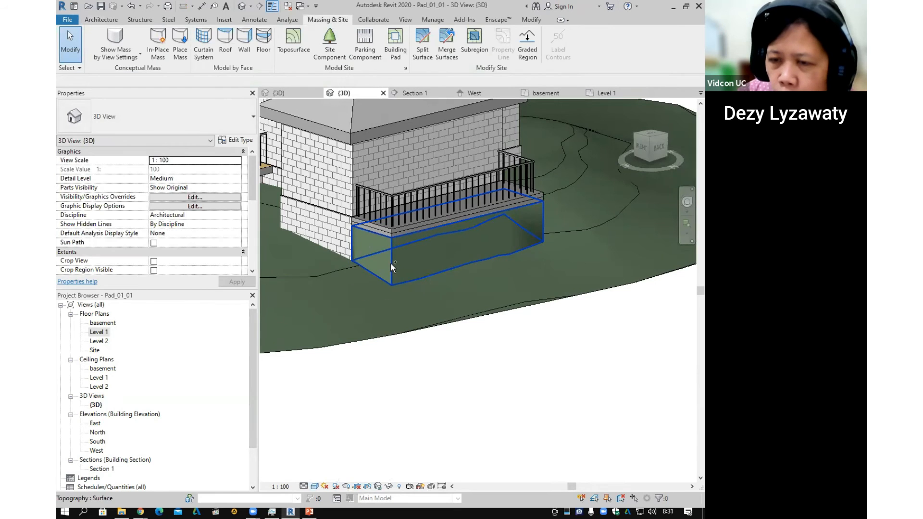
middle_click_drag(483, 273, 576, 271, "shift")
scroll(576, 270, "down", 3)
middle_click_drag(376, 293, 452, 293, "shift")
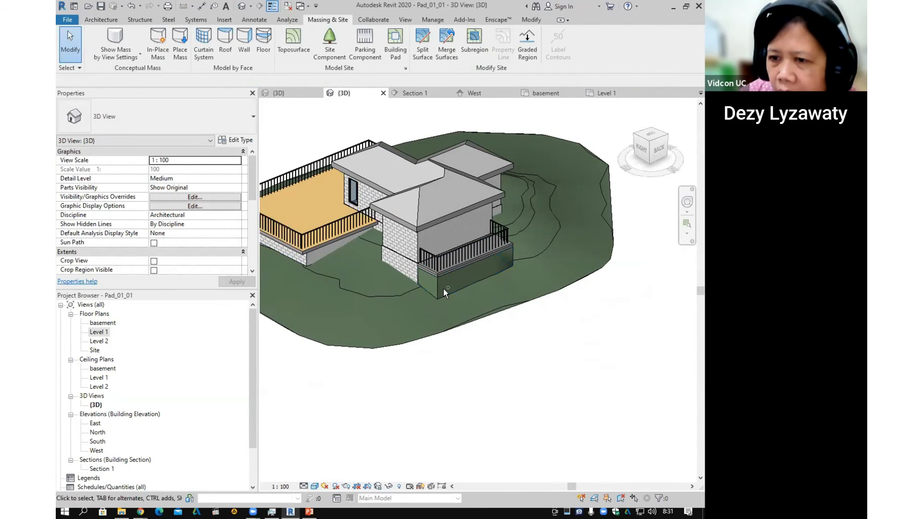
key("ctrl")
mouse_move(429, 297)
middle_mouse_down("shift")
mouse_move(696, 256)
mouse_move(566, 267)
mouse_move(629, 264)
mouse_move(423, 264)
mouse_move(655, 273)
mouse_move(429, 284)
mouse_move(520, 244)
mouse_move(617, 251)
mouse_move(447, 261)
mouse_move(385, 291)
mouse_move(415, 301)
middle_mouse_up("shift")
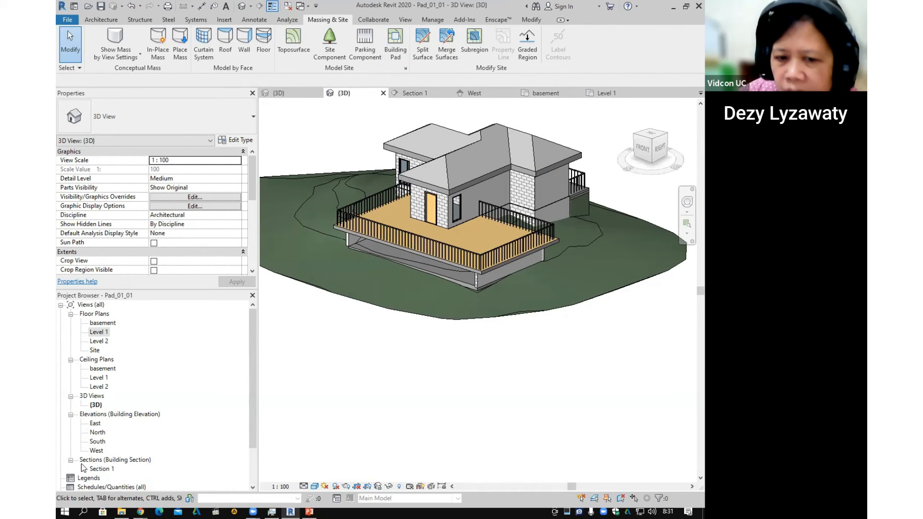
Open the South elevation and examine the basement and Level 1 levels relative to the deck and terrain.
double_click(98, 441)
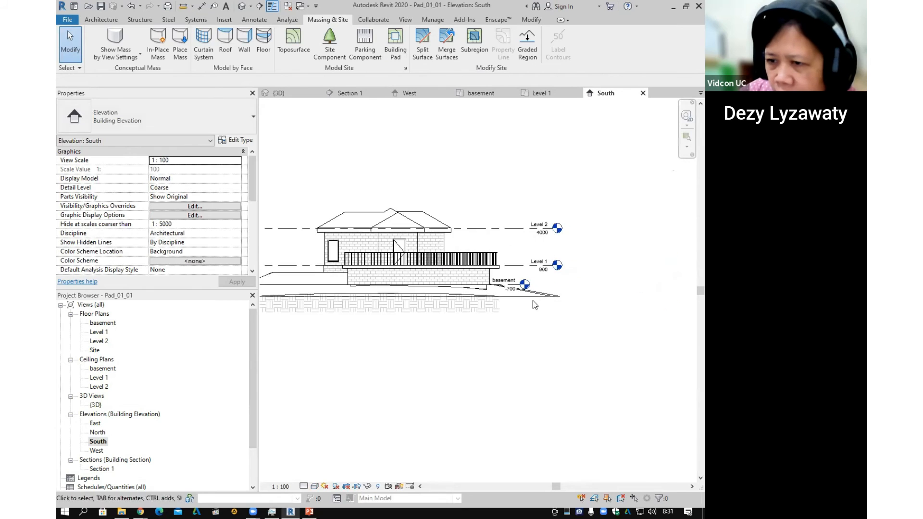
scroll(528, 303, "up", 3)
left_click(507, 277)
left_click_drag(507, 278, 594, 332)
left_click(594, 332)
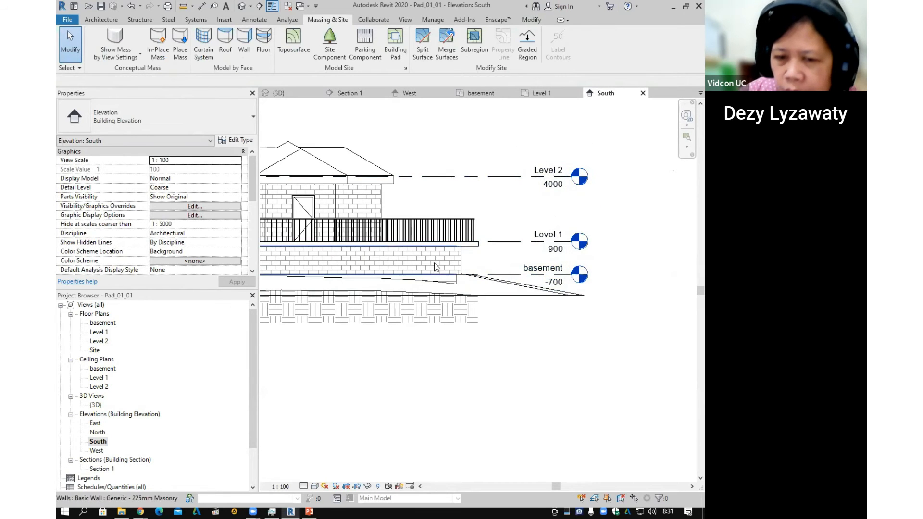
scroll(541, 159, "down", 2)
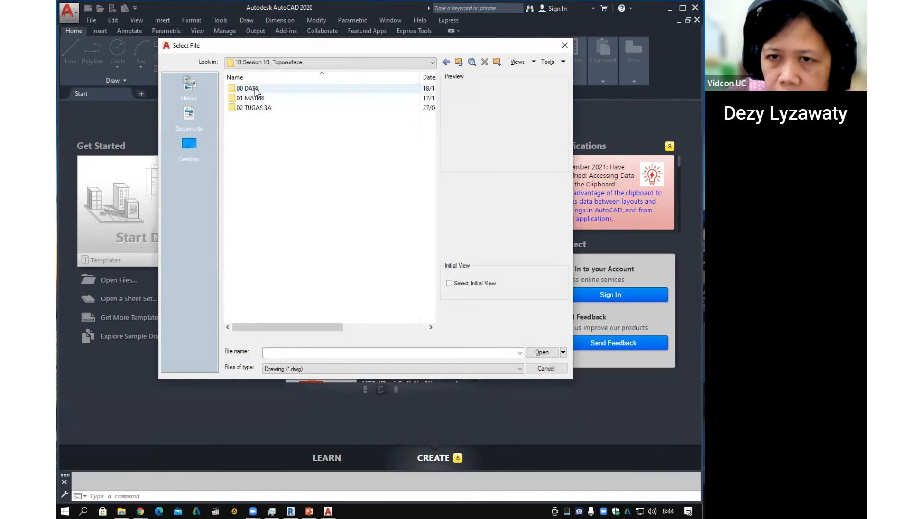
In AutoCAD, open the drawing Contour_Data_01 from the 03_Split_Merge folder inside 01 MATERI.
double_click(253, 88)
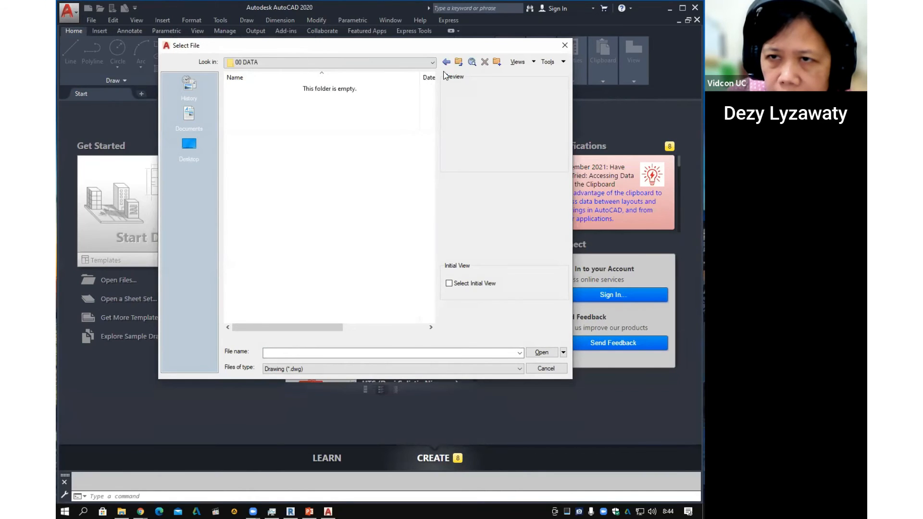
left_click(458, 62)
double_click(260, 99)
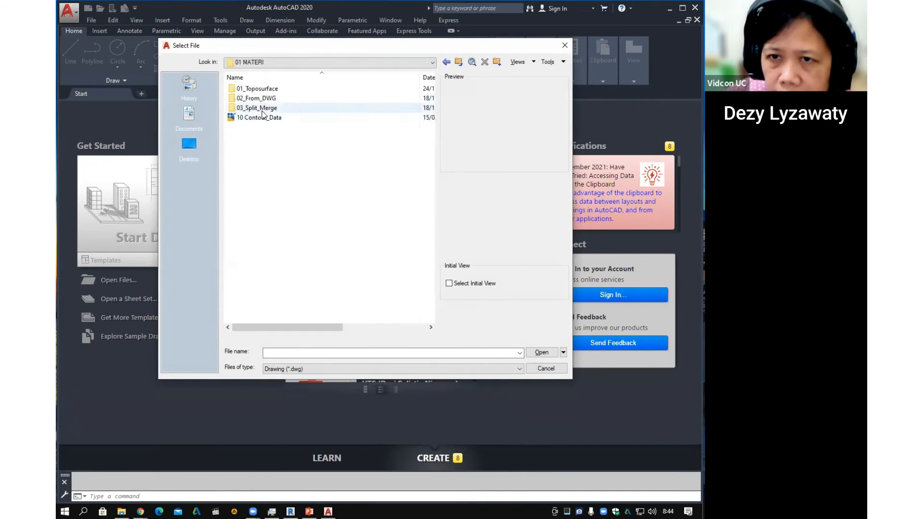
double_click(263, 108)
left_click(262, 89)
left_click(531, 354)
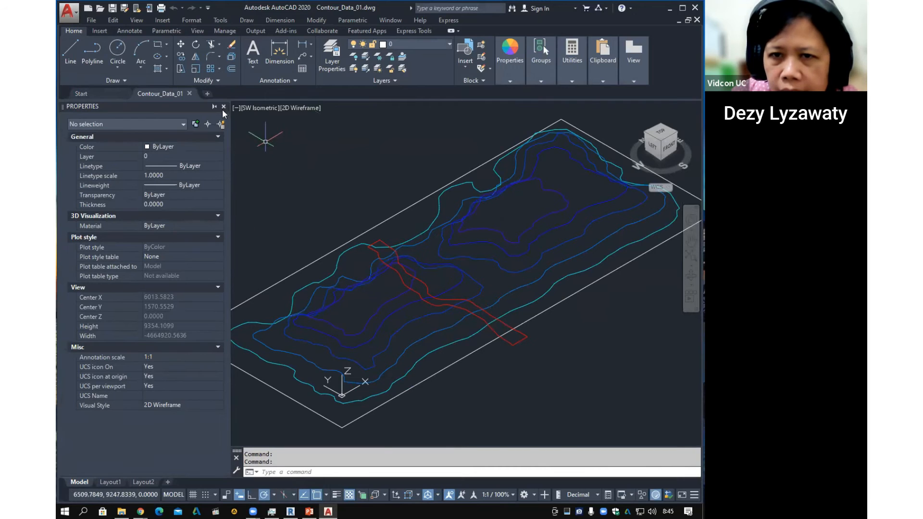
Hide the object properties and examine the contours, site boundary and river outline in 3D and from the Front view.
left_click(224, 107)
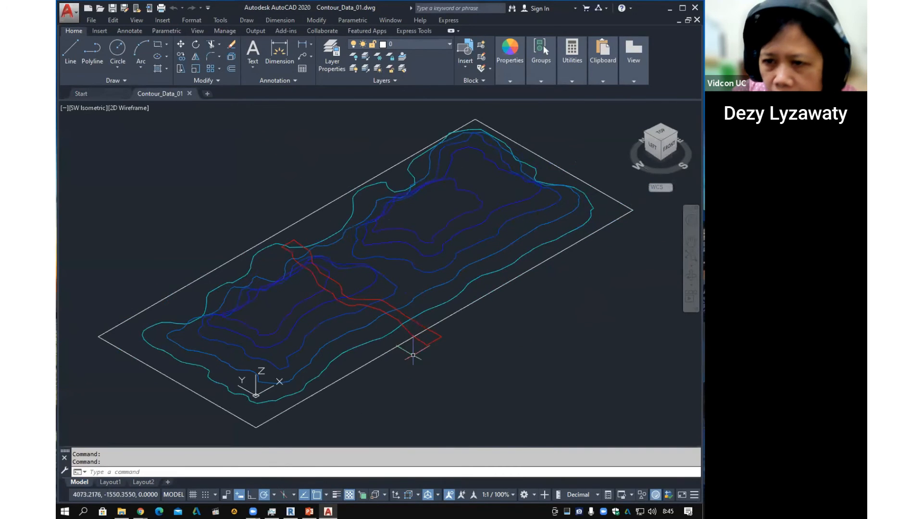
mouse_move(386, 303)
middle_mouse_down("shift")
mouse_move(410, 319)
mouse_move(379, 258)
mouse_move(380, 222)
mouse_move(431, 235)
middle_mouse_up("shift")
scroll(408, 321, "down", 2)
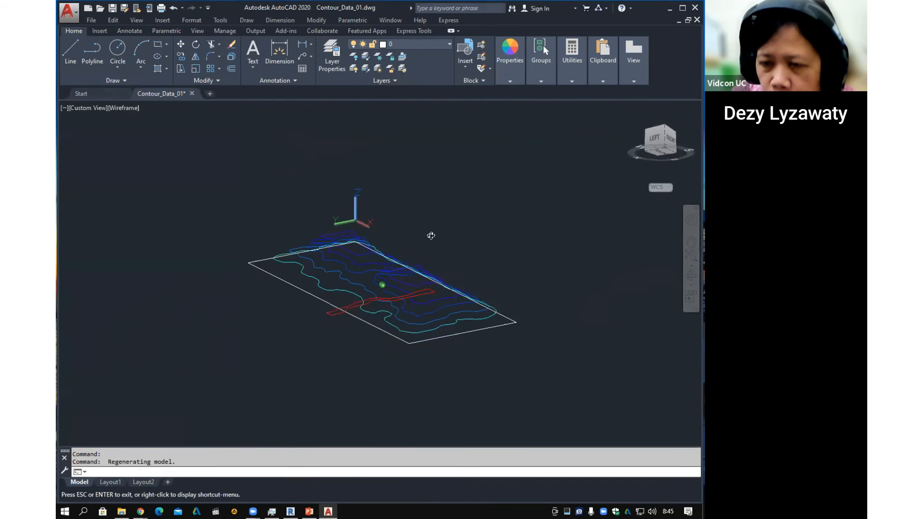
middle_click_drag(542, 297, 329, 284, "shift")
scroll(400, 315, "up", 6)
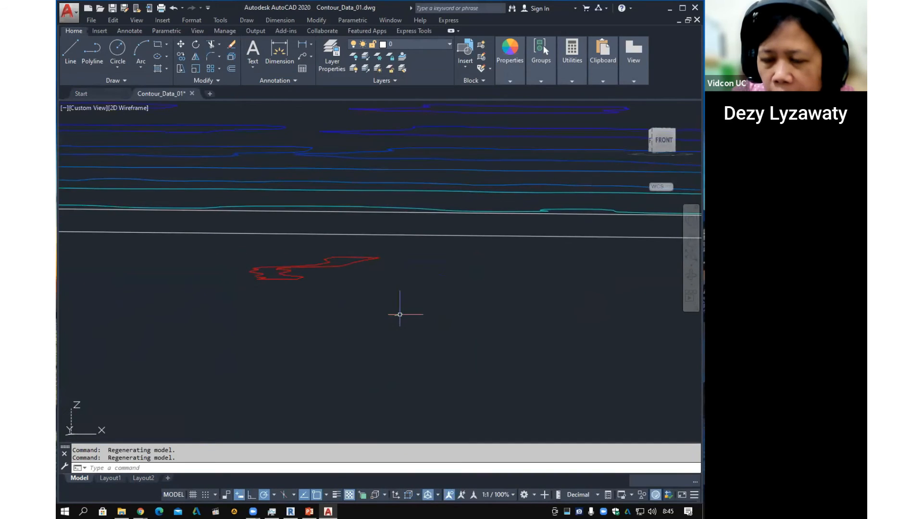
scroll(400, 313, "down", 4)
middle_click_drag(366, 300, 419, 318, "shift")
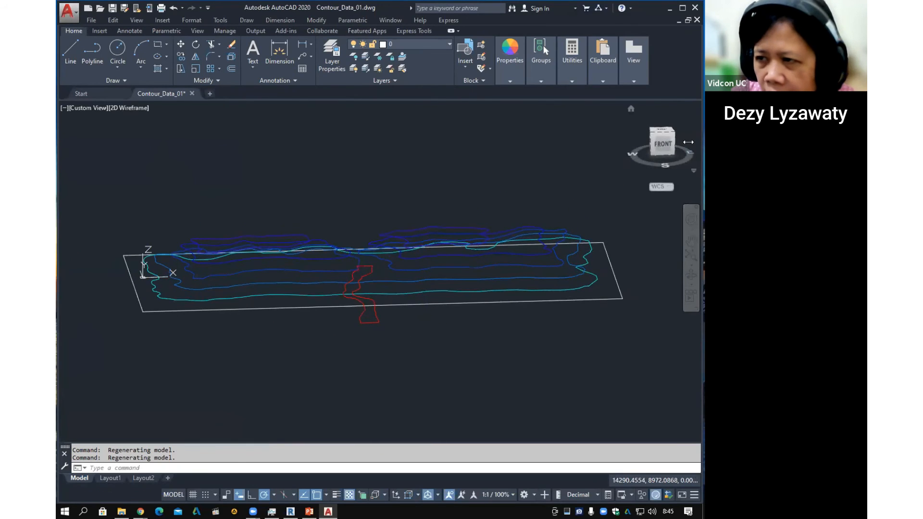
left_click(663, 143)
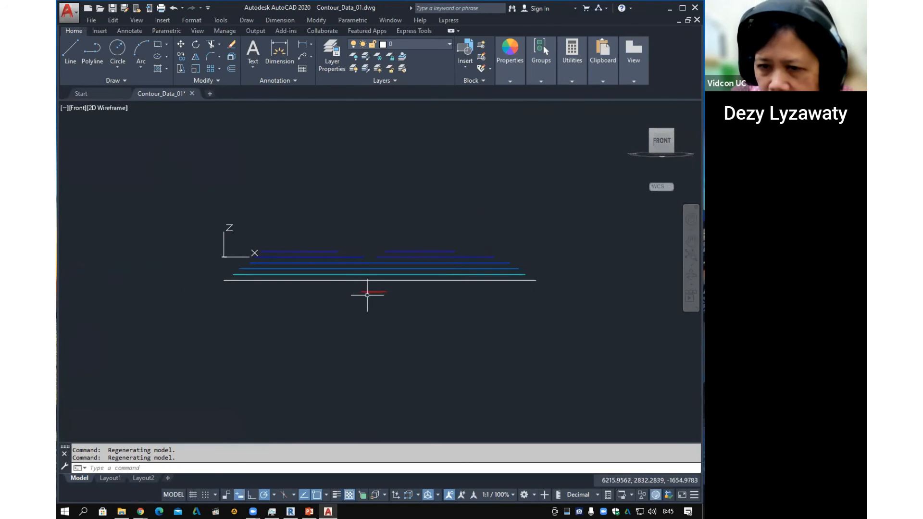
Examine the river outline, site boundary and lowest contours up close in the Front view, then clear the selection.
left_click(383, 282)
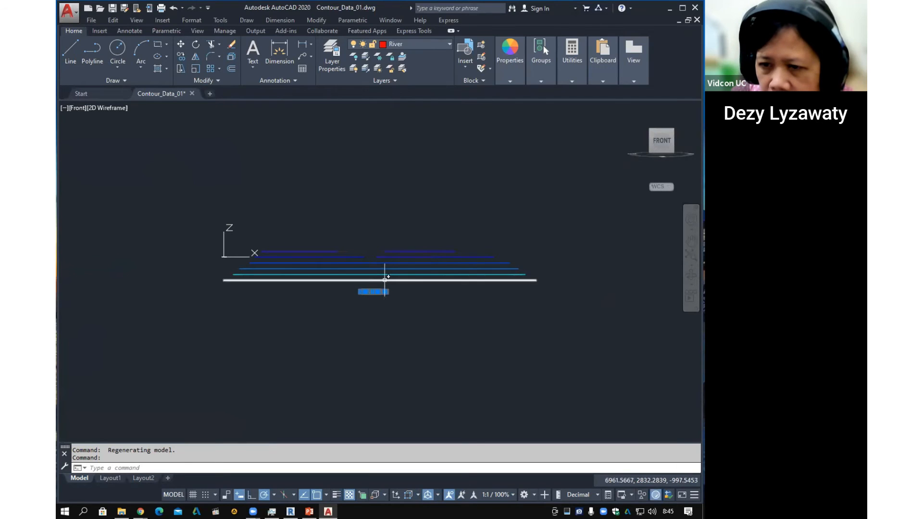
left_click(385, 275)
scroll(396, 271, "up", 4)
key("Escape")
key("Escape")
left_click(418, 294)
left_click(412, 298)
scroll(408, 298, "down", 2)
scroll(408, 298, "down", 2)
middle_click_drag(536, 315, 454, 316)
key("Escape")
Show the object properties of the two lowest contour polylines, then deselect them.
left_click(437, 292)
left_click(438, 286)
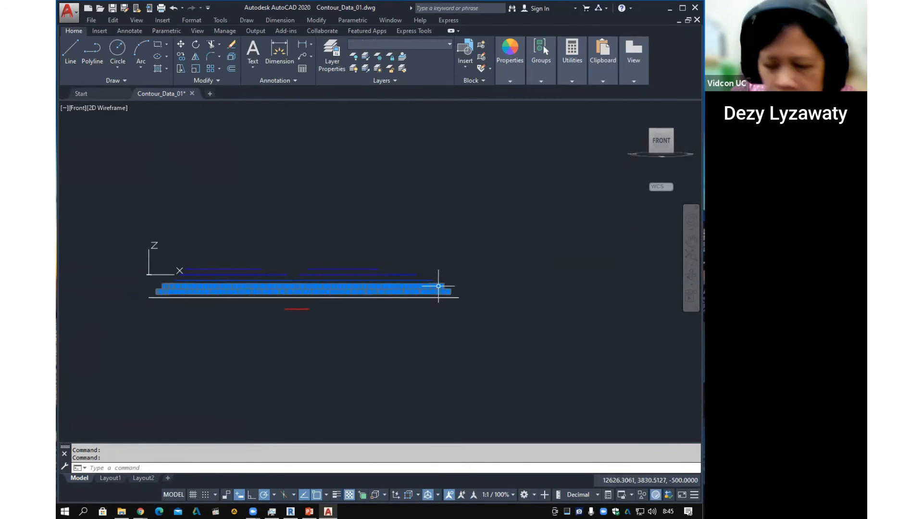
key("ctrl+1")
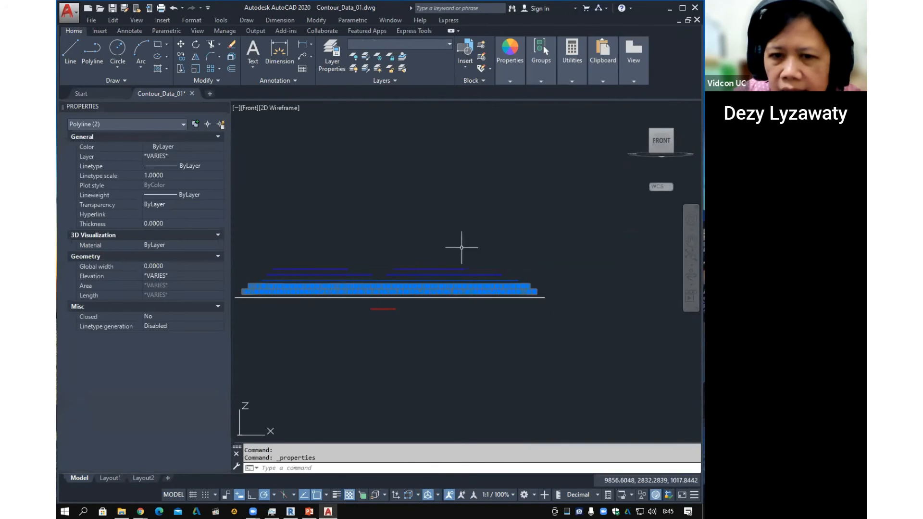
key("Escape")
key("Escape")
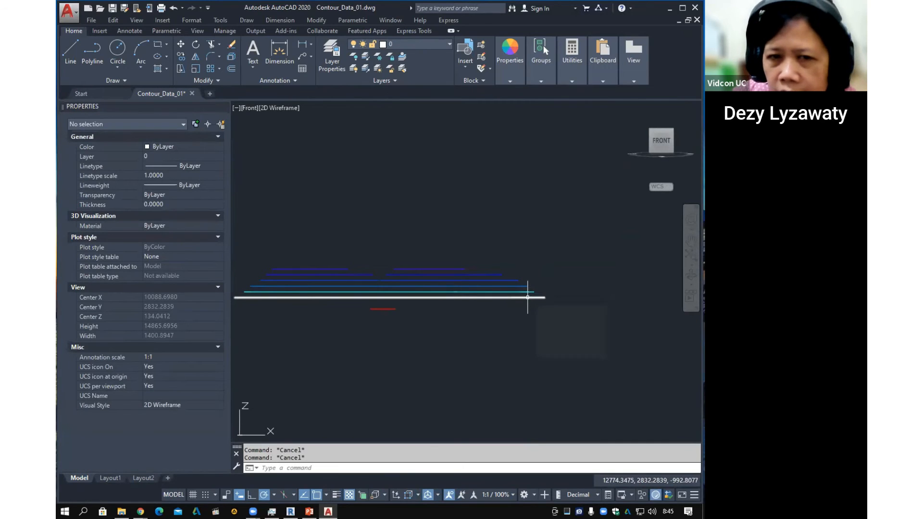
Check the elevations of the site boundary, the Level 1000 contour and the Level 2000 contour one after another.
left_click(531, 298)
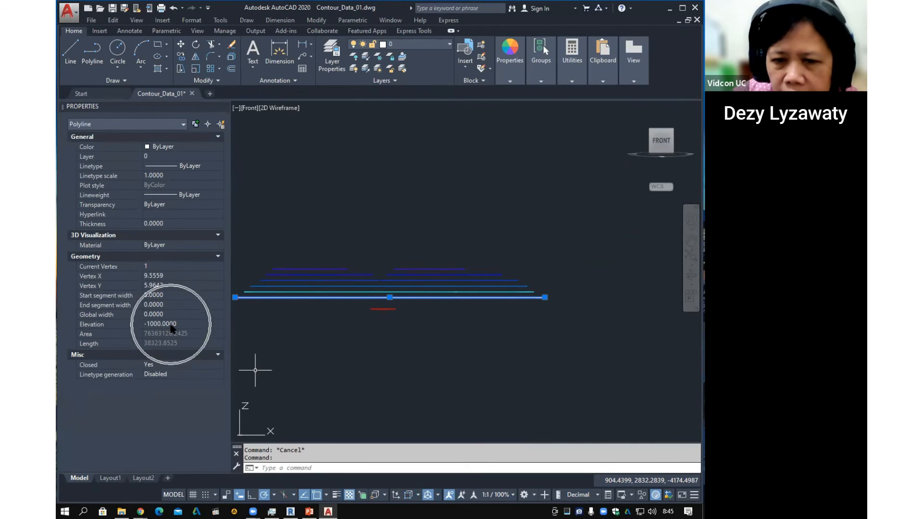
key("Escape")
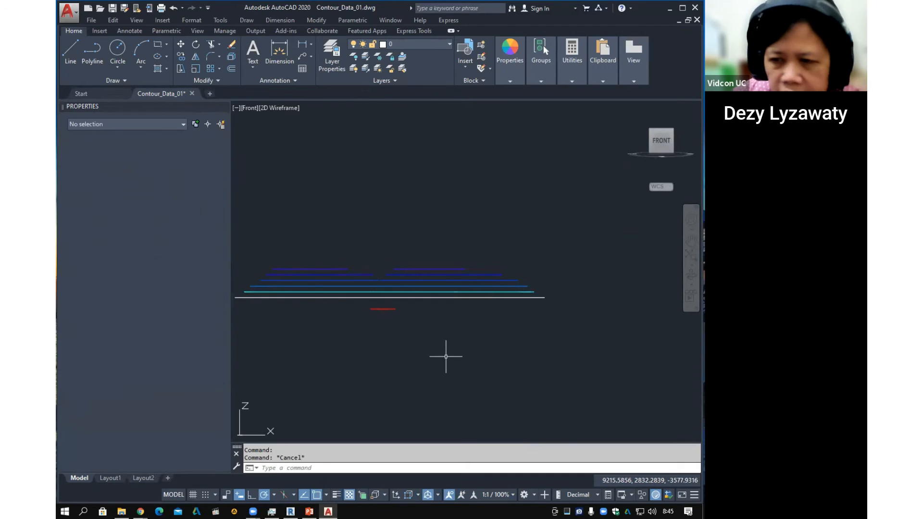
left_click(500, 287)
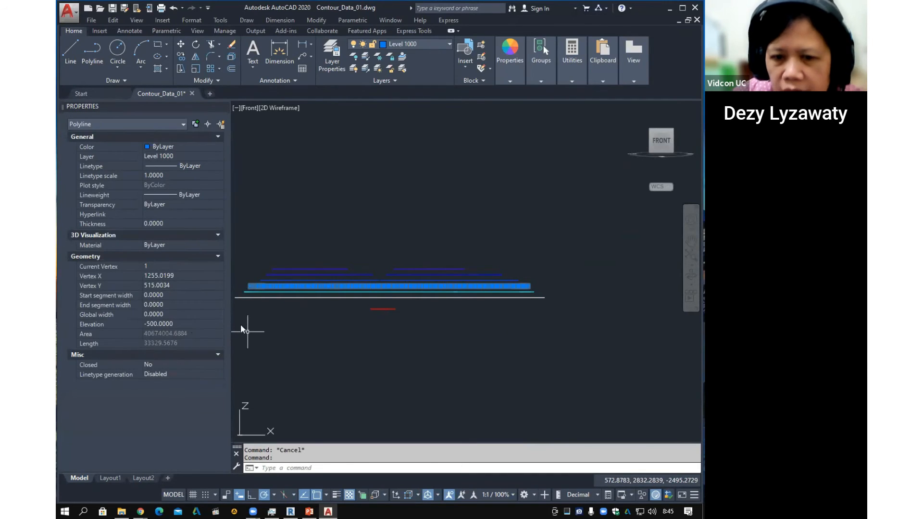
key("Escape")
left_click(474, 281)
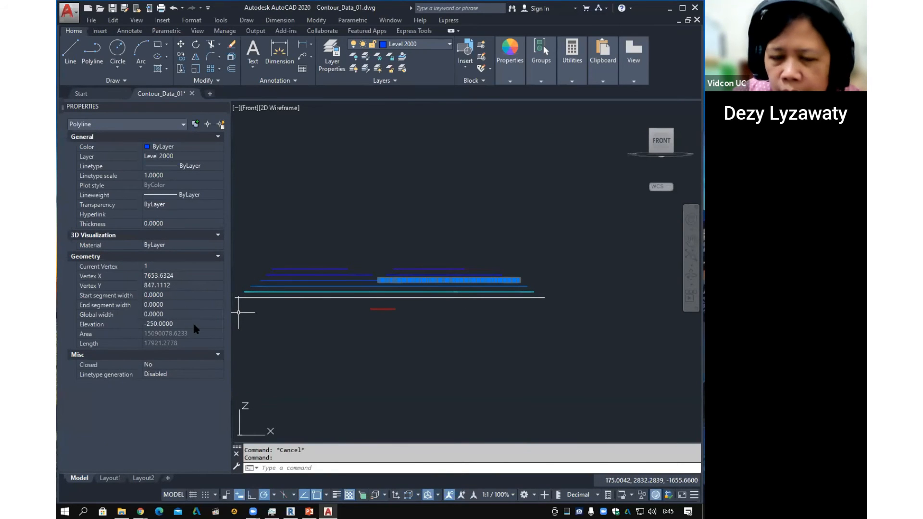
Check the layer and elevation of the topmost contour on the larger-X hill in the Front view.
key("Escape")
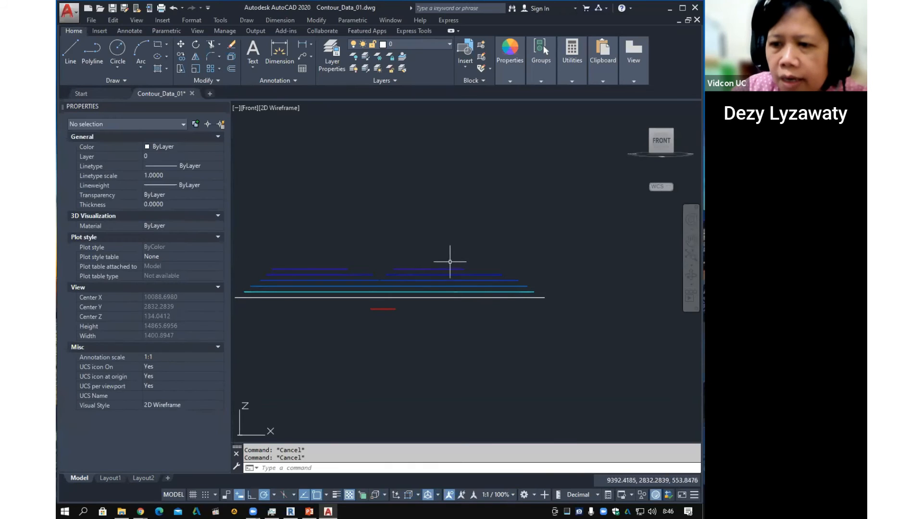
left_click(447, 270)
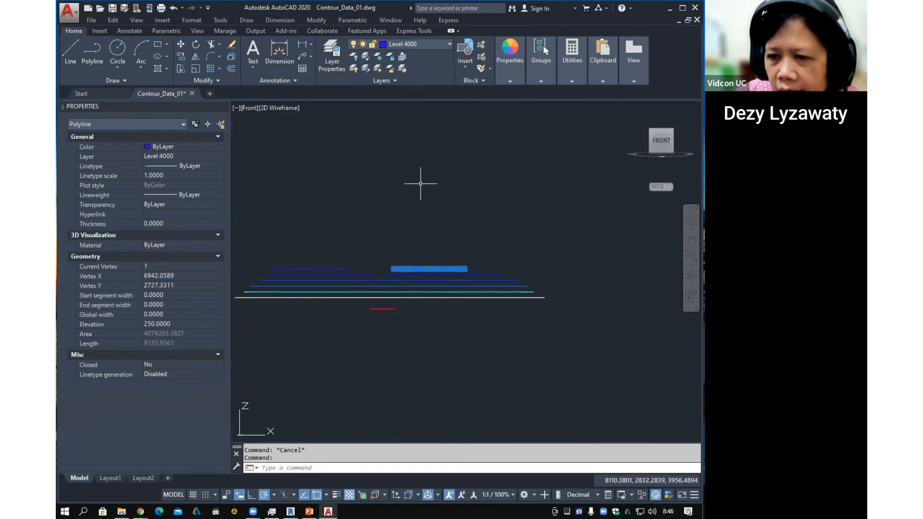
key("Escape")
In the SW Isometric view, check the layers of the Level 4000, Level 3000, Level 2000 and next lower contours one after another.
left_click(652, 133)
left_click(508, 253)
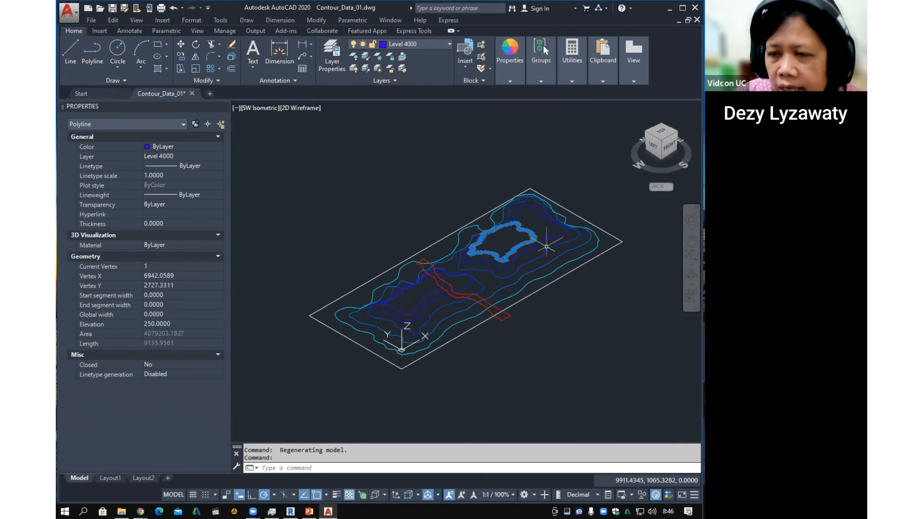
key("Escape")
left_click(547, 242)
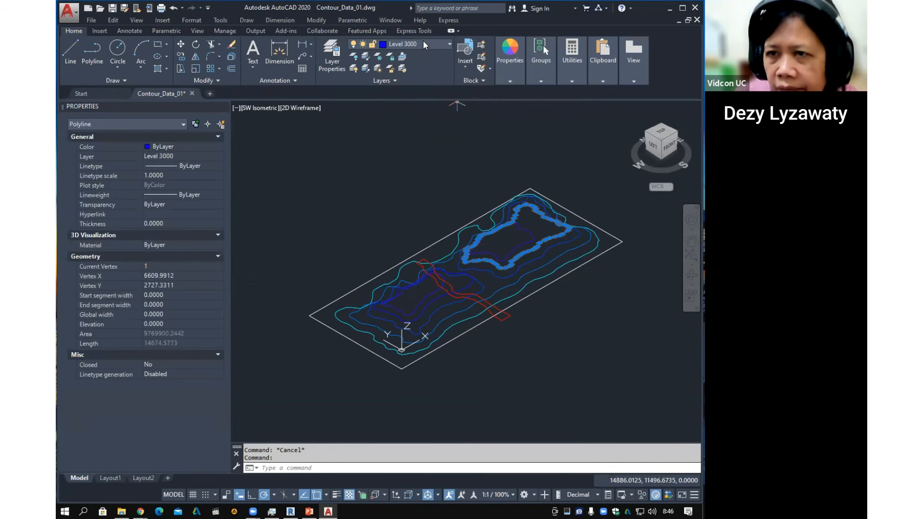
key("Escape")
left_click(573, 233)
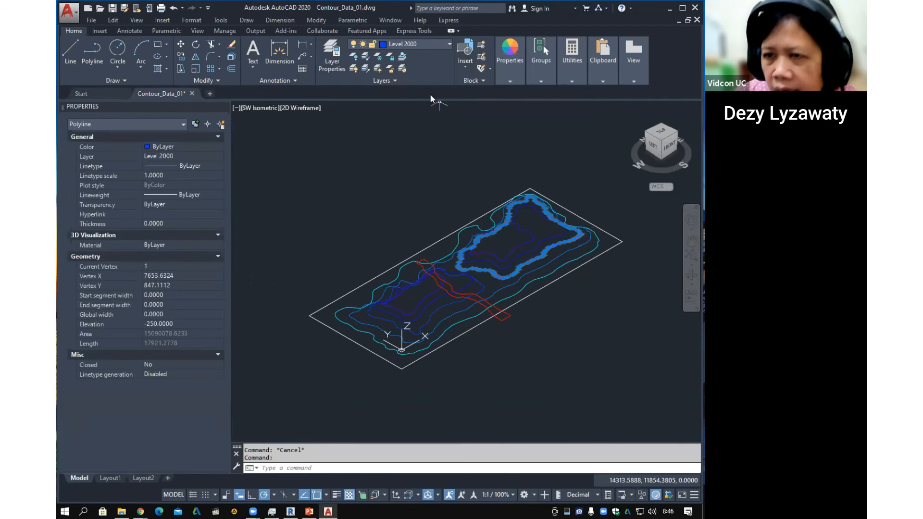
key("Escape")
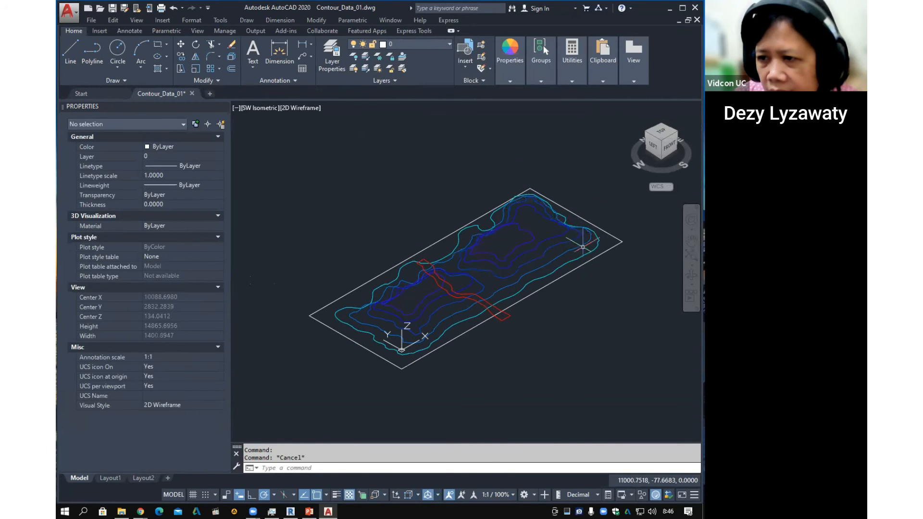
left_click(583, 248)
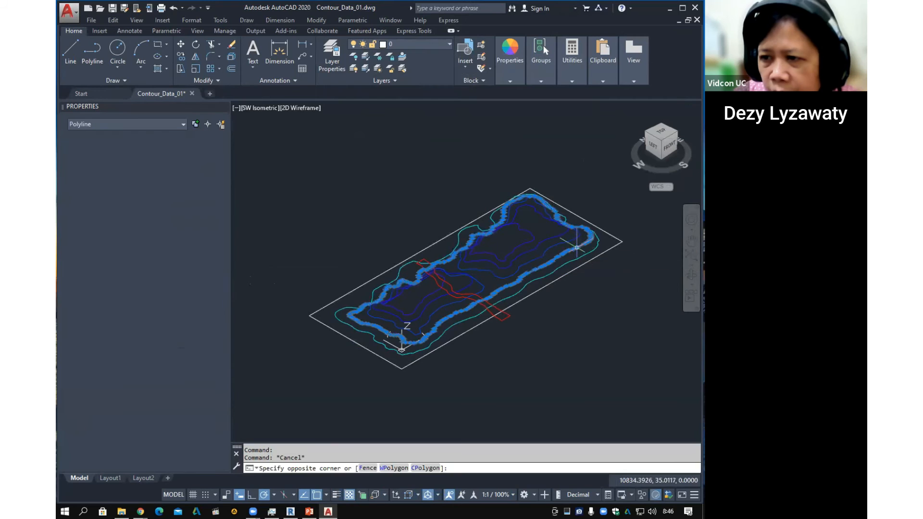
key("Escape")
key("Escape")
Review the drawing's contour and river layers with their colours in the layer manager, then close it.
left_click(336, 53)
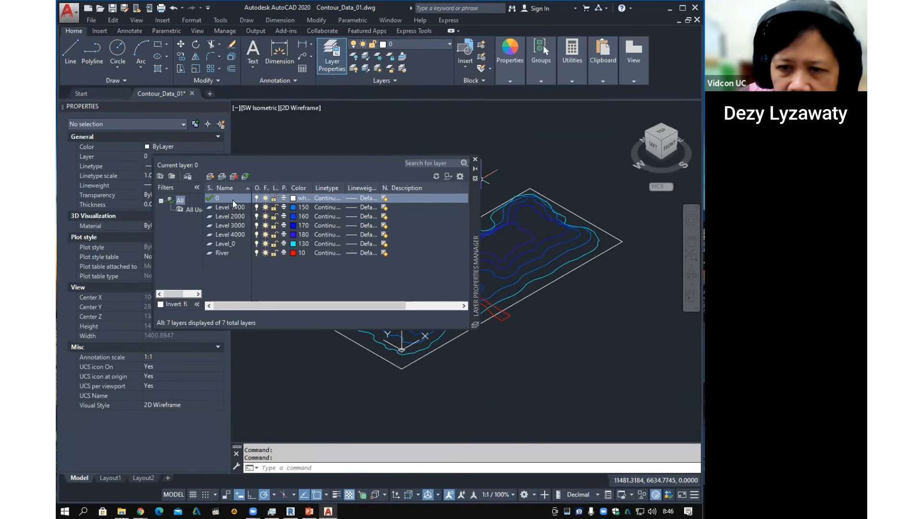
key("ctrl")
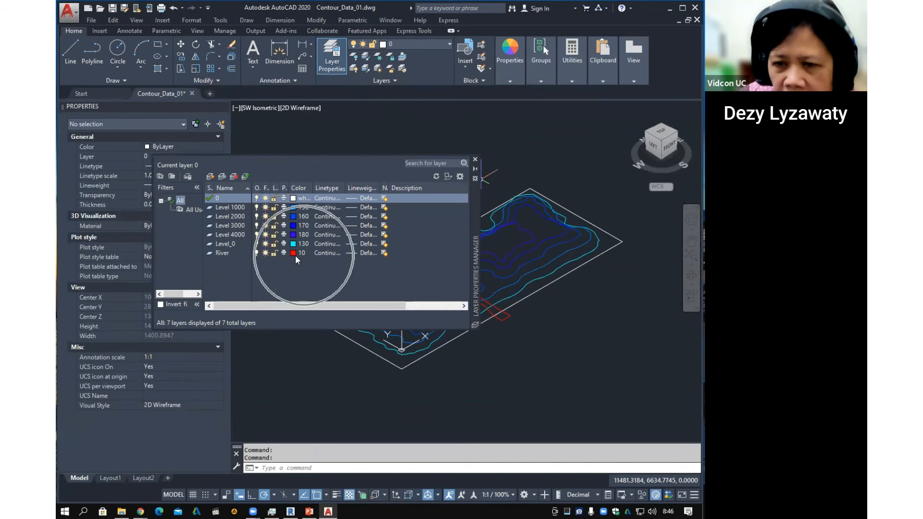
left_click(475, 159)
middle_click_drag(476, 267, 543, 209, "shift")
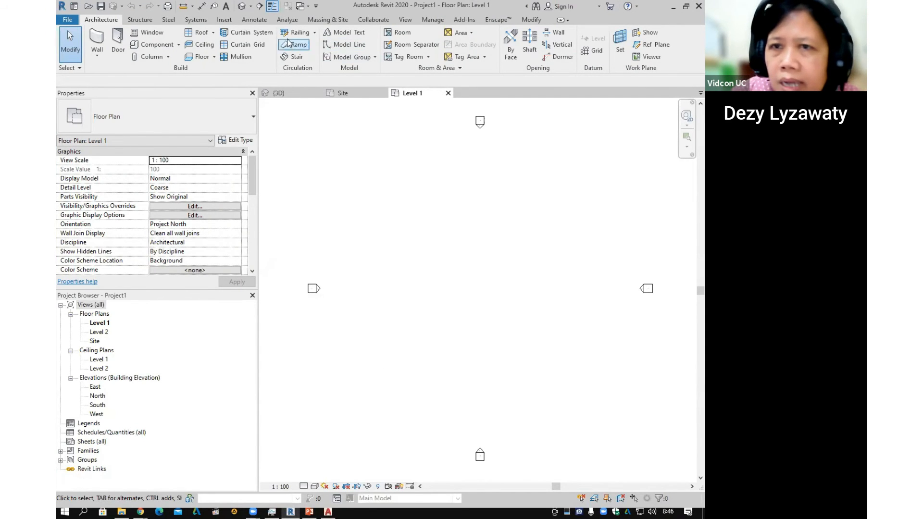
In Revit, import Contour_Data_01.dwg from the 03_Split_Merge folder in millimeters, positioned Auto - Origin to Origin at Level 1.
left_click(225, 20)
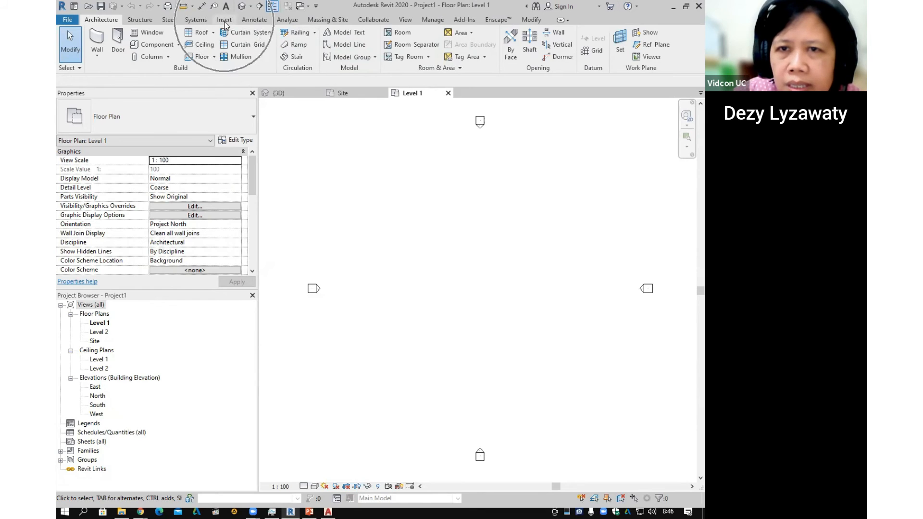
left_click(335, 48)
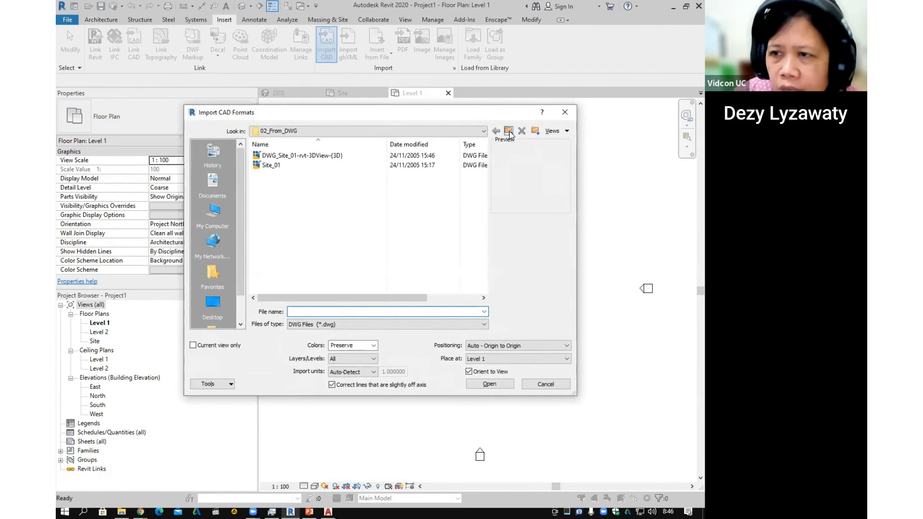
left_click(509, 132)
double_click(282, 175)
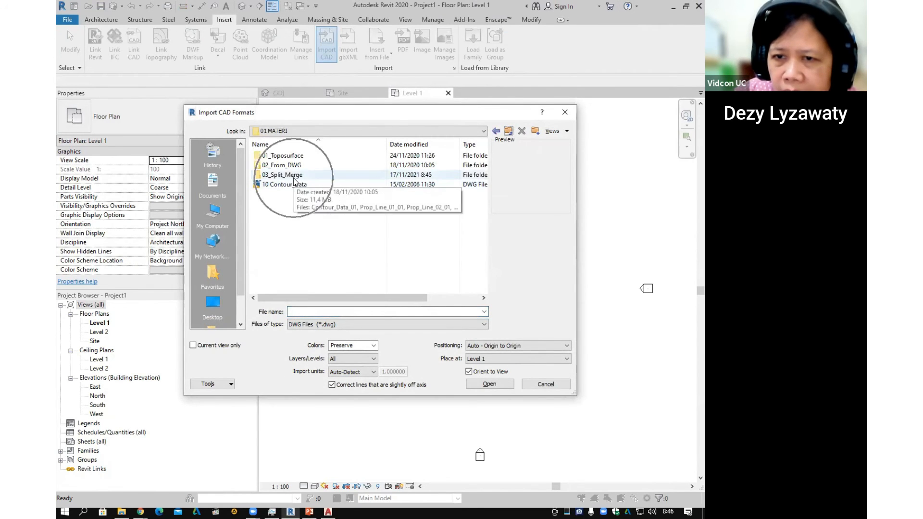
left_click(293, 158)
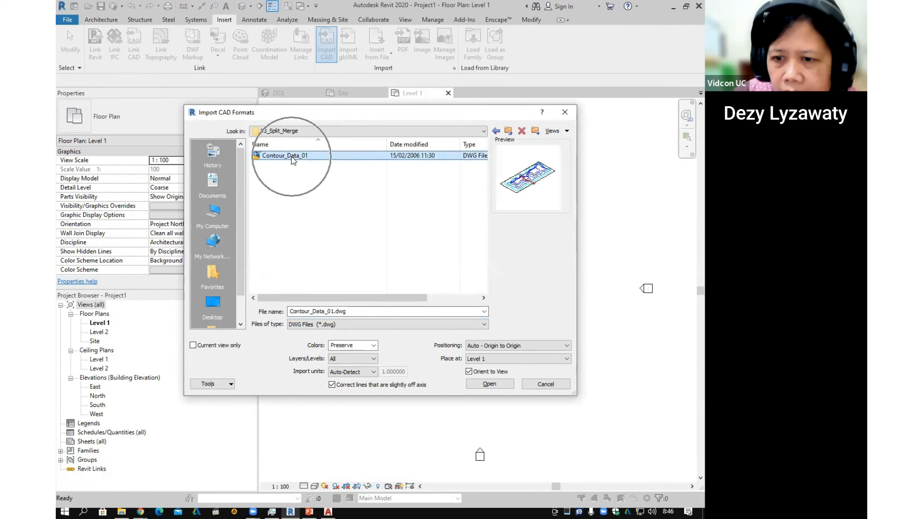
left_click(351, 372)
left_click(347, 421)
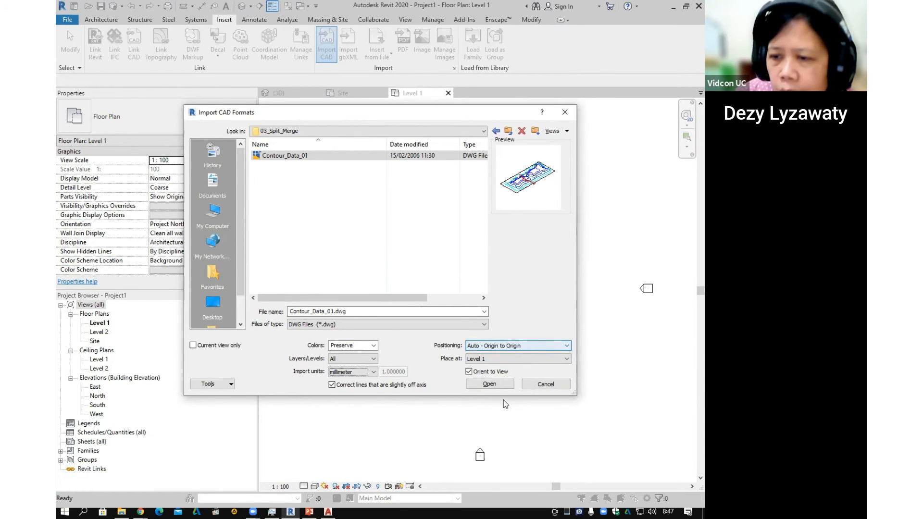
left_click(504, 384)
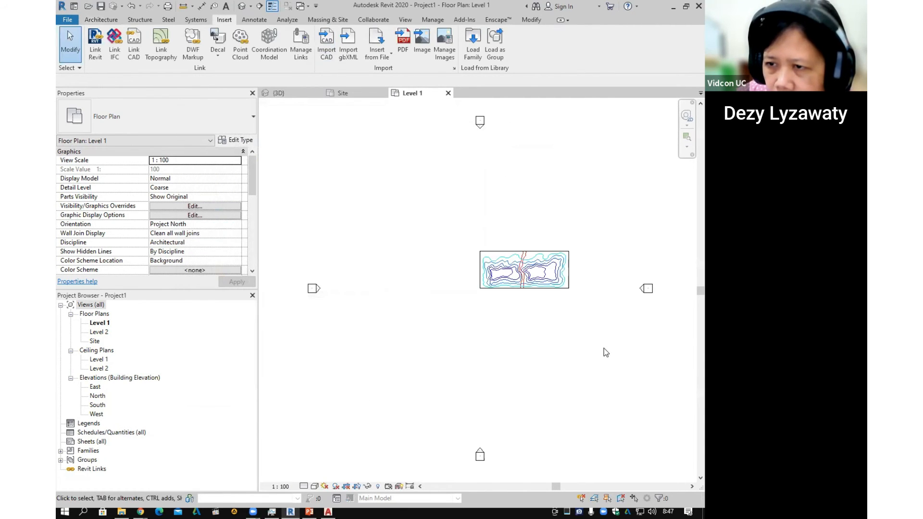
Show the imported contours, site boundary and river outline in the default 3D view.
scroll(558, 327, "down", 2)
middle_click_drag(577, 311, 562, 332)
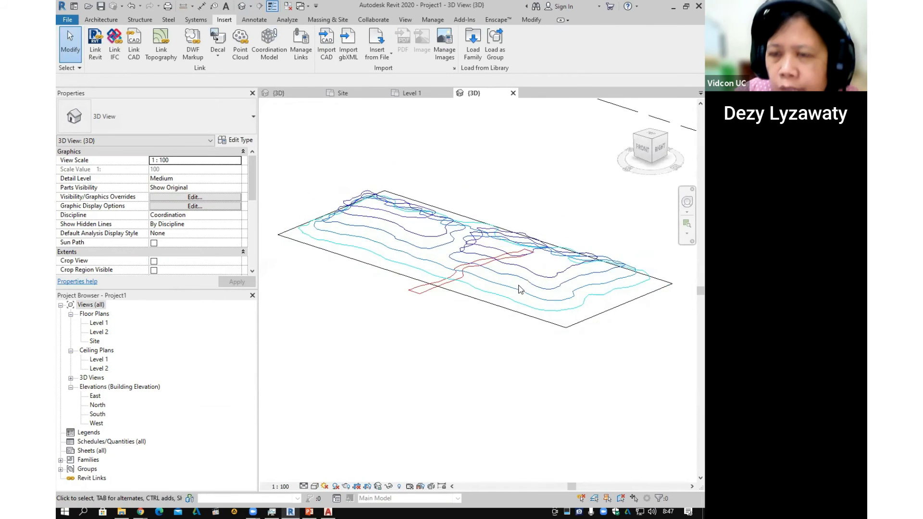
middle_click_drag(481, 250, 526, 218, "shift")
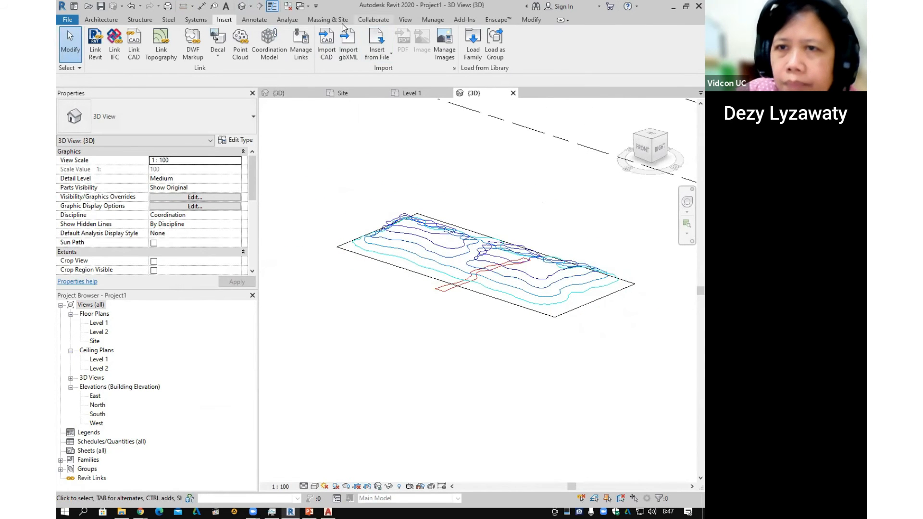
key("ctrl")
key("ctrl")
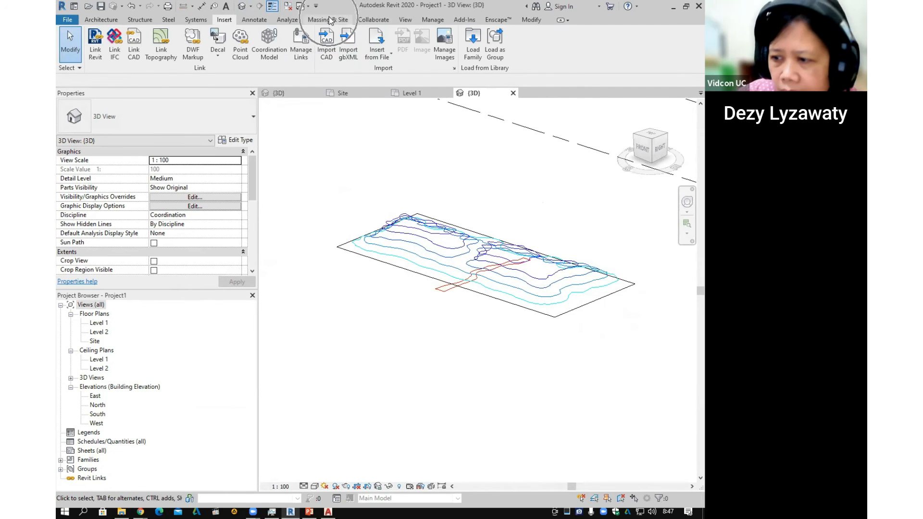
Create a toposurface from the imported contour drawing using points from all its layers, and finish the surface.
left_click(329, 19)
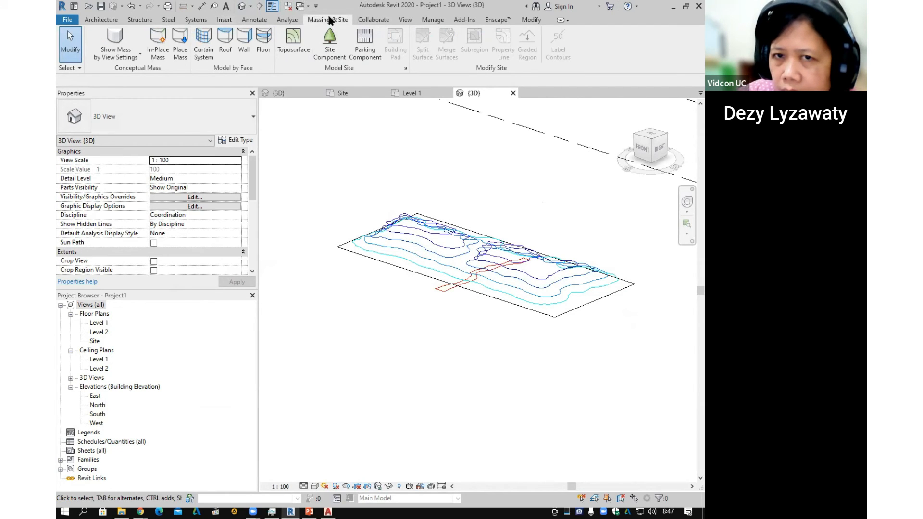
left_click(294, 52)
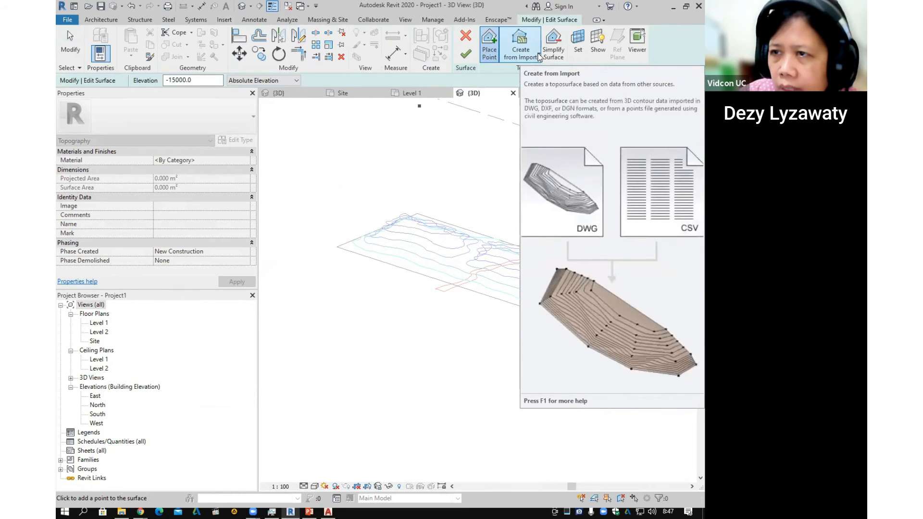
left_click(539, 56)
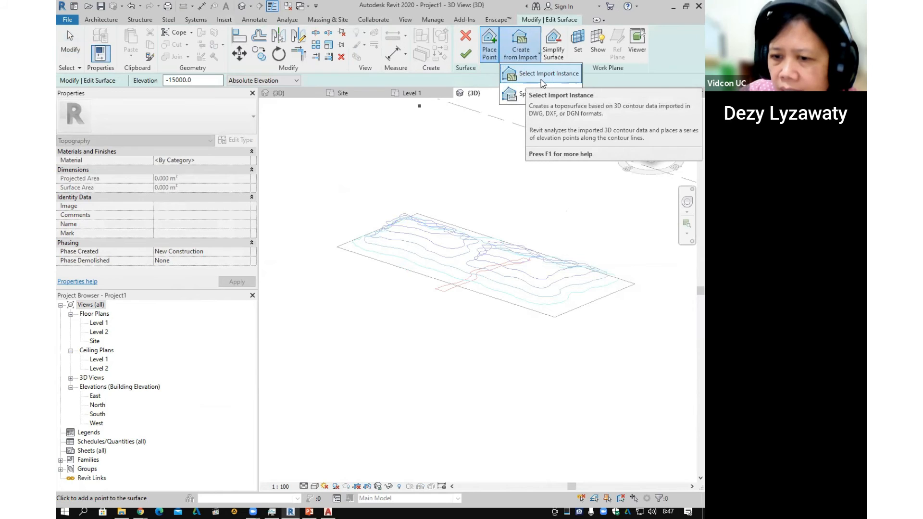
left_click(541, 77)
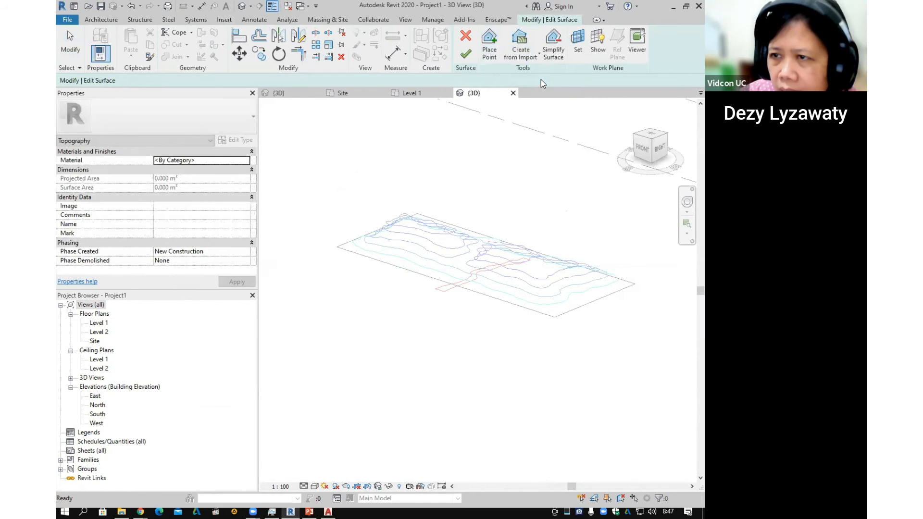
left_click(523, 250)
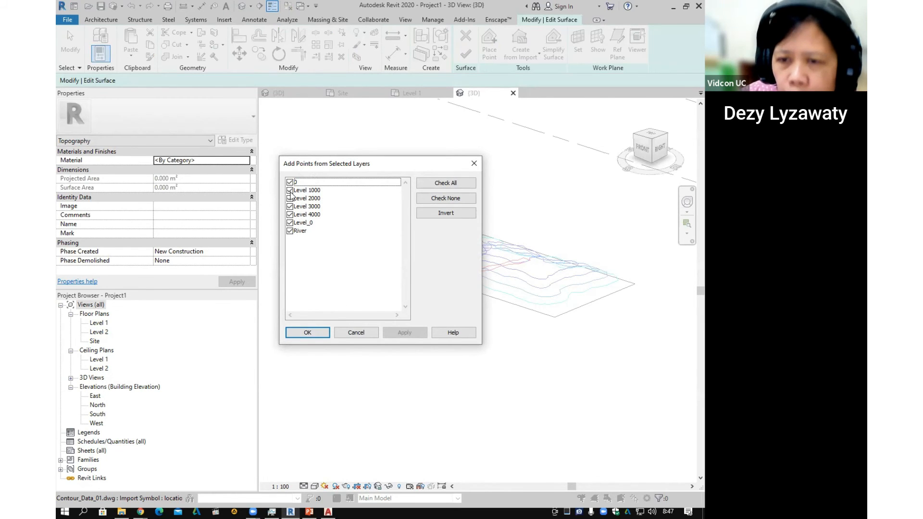
left_click(321, 333)
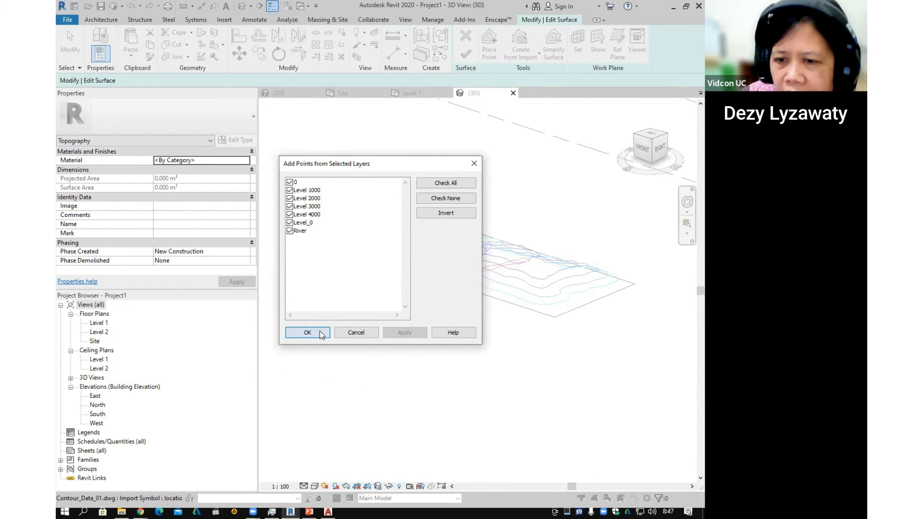
middle_click_drag(444, 310, 447, 272, "shift")
left_click(467, 55)
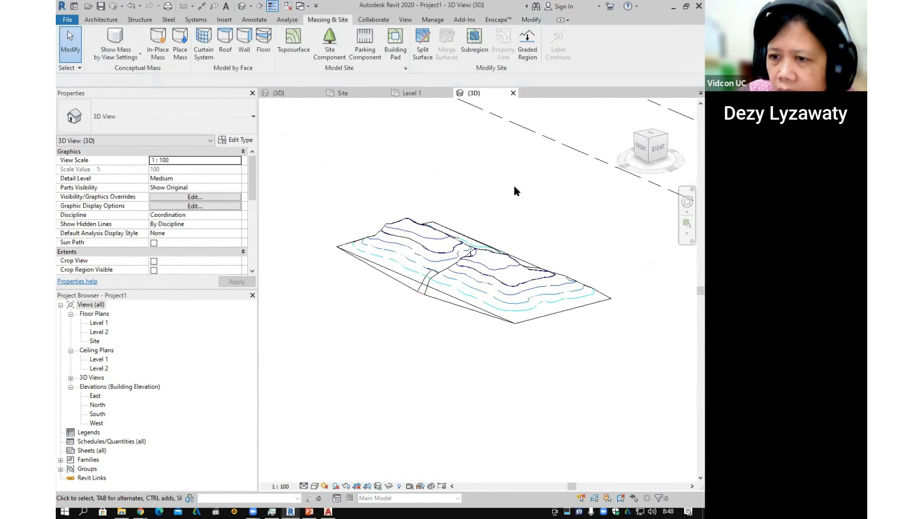
Display the new toposurface in the Shaded visual style and view the whole terrain from several angles.
left_click(314, 487)
left_click(334, 448)
mouse_move(436, 262)
middle_mouse_down("shift")
mouse_move(561, 226)
mouse_move(549, 189)
mouse_move(385, 210)
mouse_move(470, 270)
mouse_move(516, 327)
middle_mouse_up("shift")
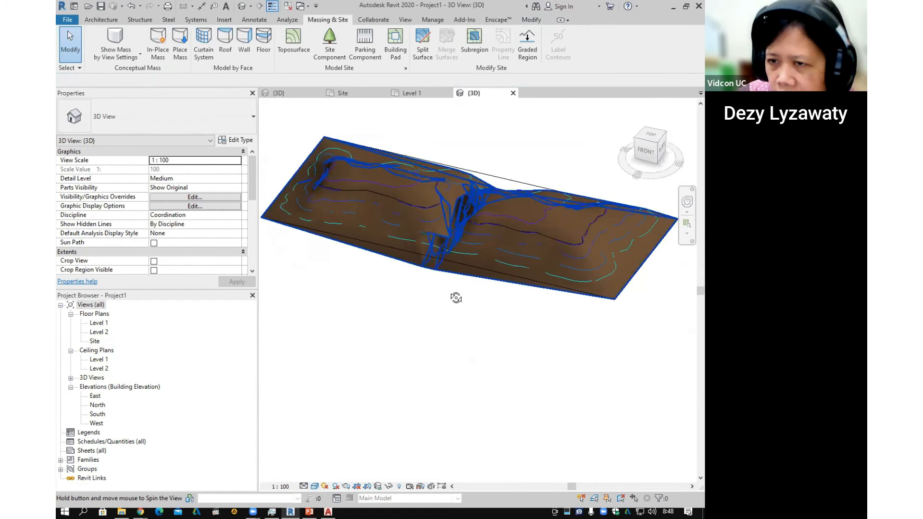
middle_click_drag(455, 297, 394, 303, "shift")
Examine the river channel between the two hills up close from several angles, checking its bed and banks.
scroll(397, 302, "up", 5)
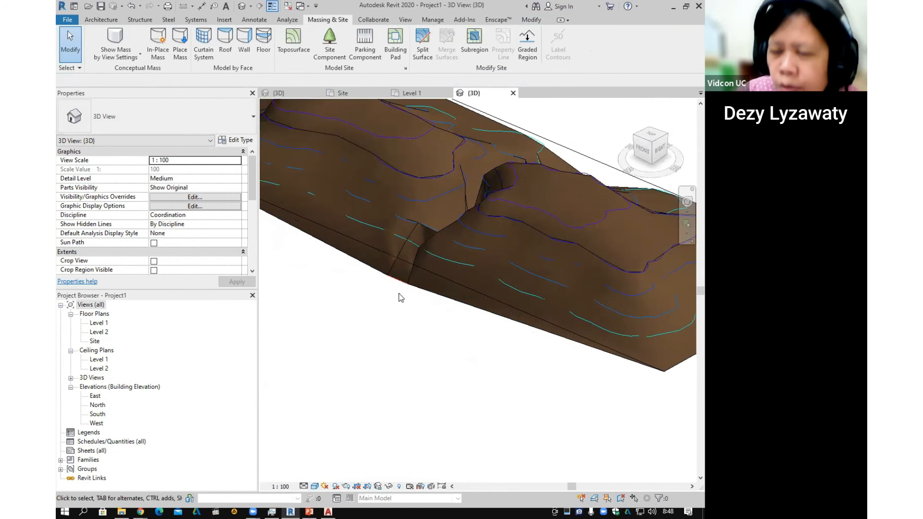
scroll(399, 298, "down", 3)
middle_click_drag(445, 255, 449, 332, "shift")
scroll(489, 163, "up", 3)
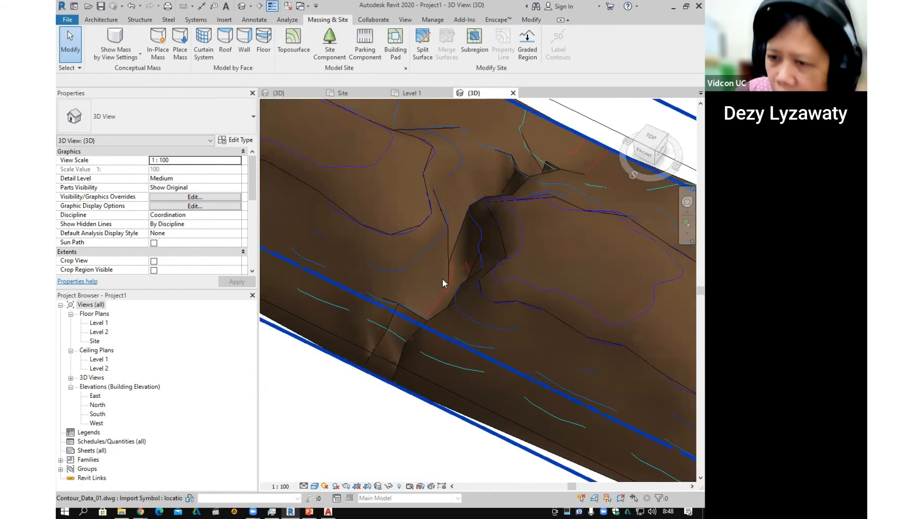
middle_click_drag(447, 298, 468, 244, "shift")
scroll(468, 244, "up", 1)
scroll(470, 244, "down", 2)
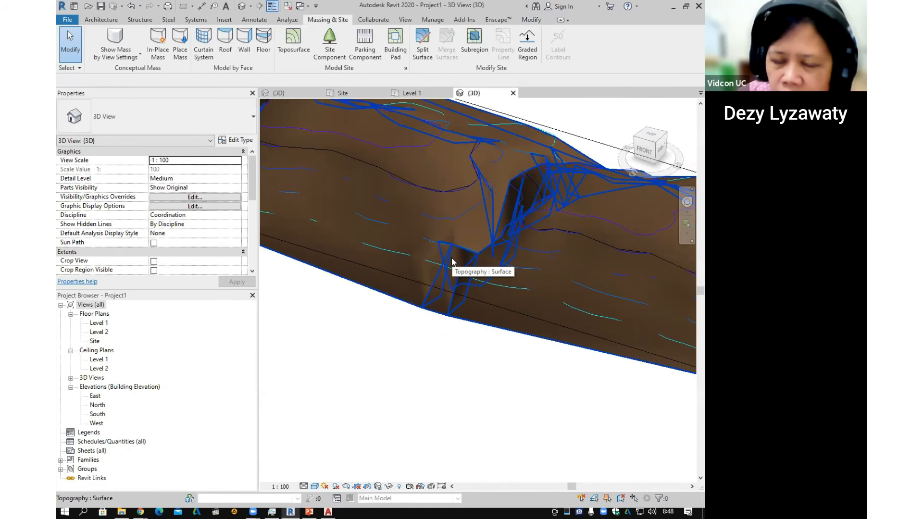
middle_click_drag(498, 246, 454, 324, "shift")
mouse_move(529, 333)
middle_mouse_down("shift")
mouse_move(552, 332)
mouse_move(520, 337)
middle_mouse_up("shift")
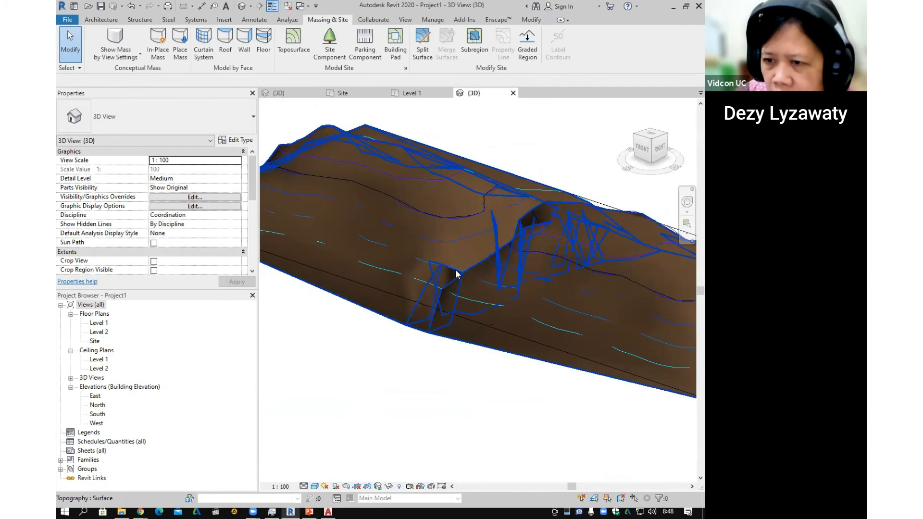
scroll(456, 274, "down", 3)
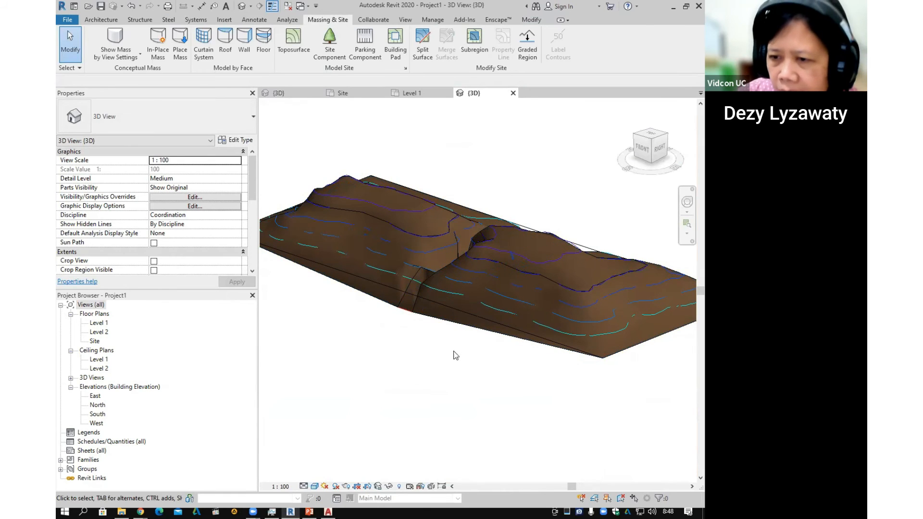
Open the toposurface for surface editing and check the elevations of a boundary point at the river's front end and an interior point behind it.
left_click(469, 327)
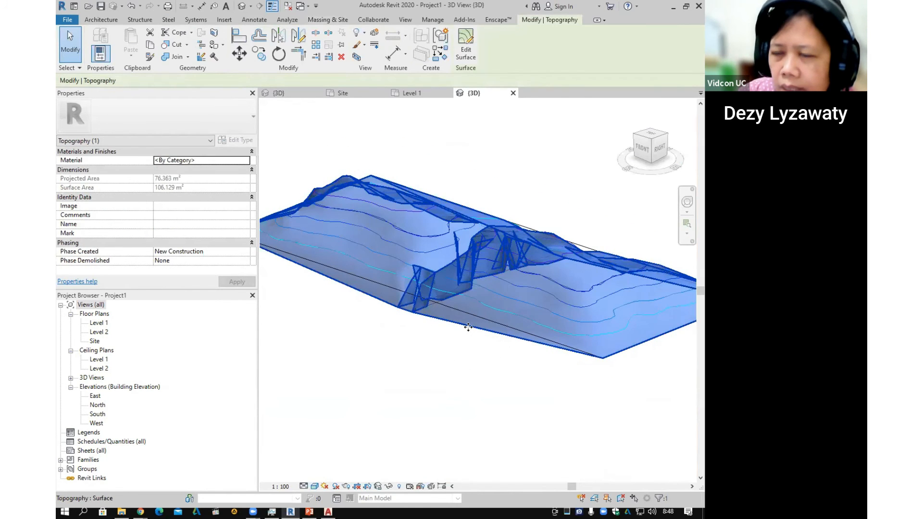
left_click(469, 50)
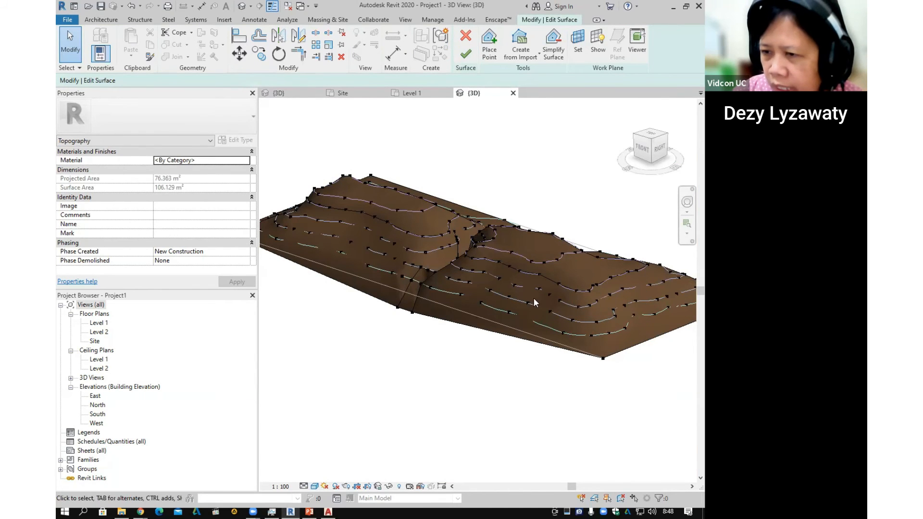
scroll(439, 299, "up", 4)
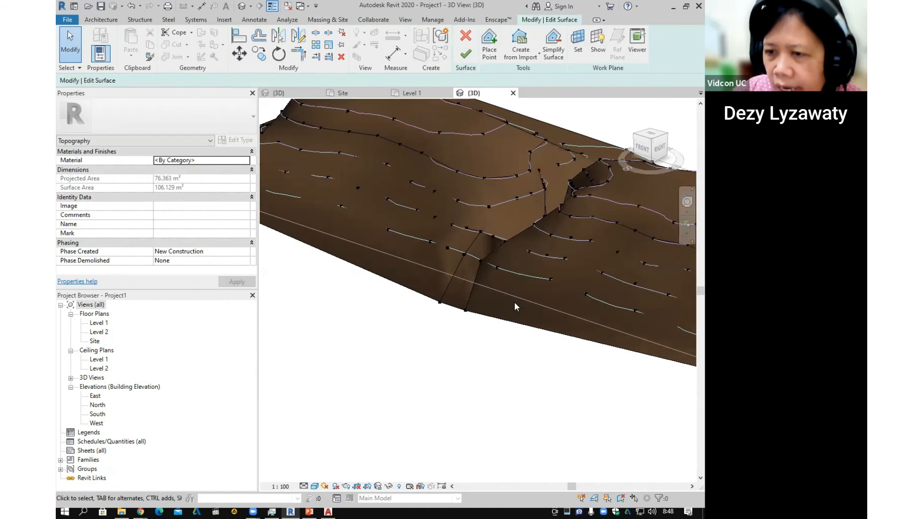
left_click(466, 311)
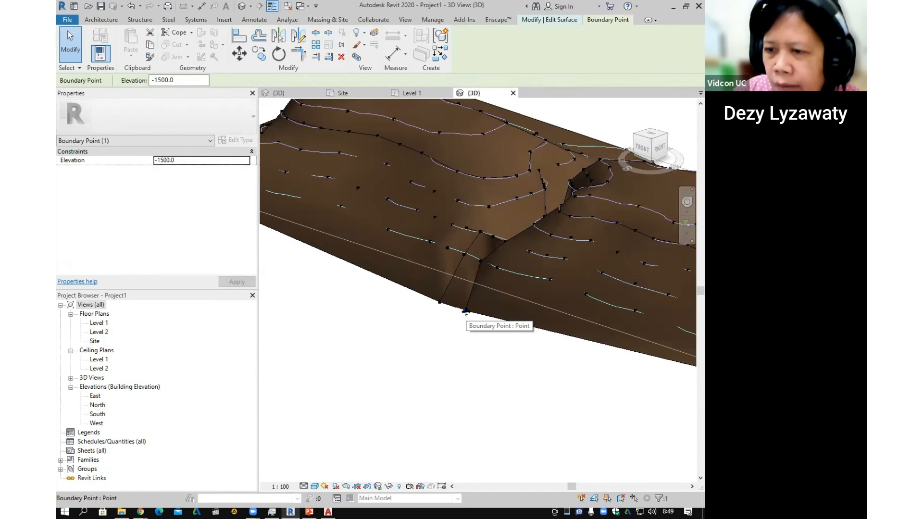
left_click(183, 82)
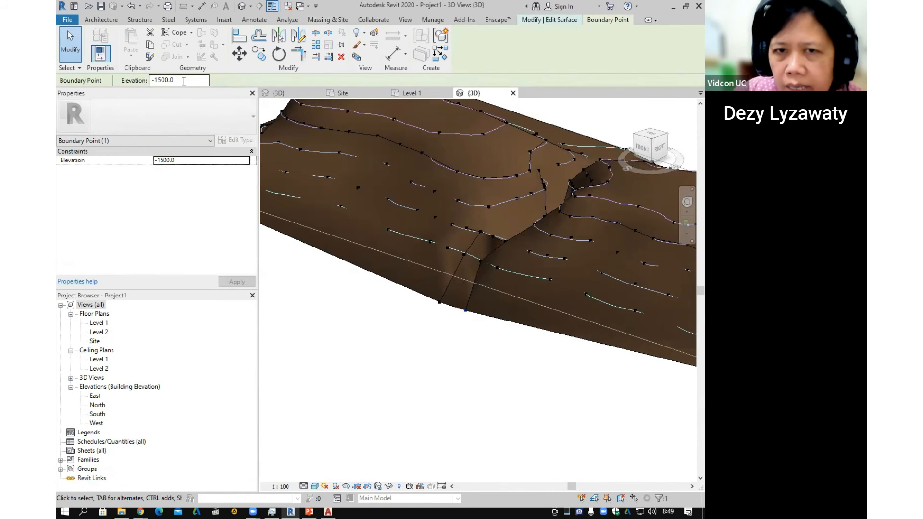
left_click(190, 84)
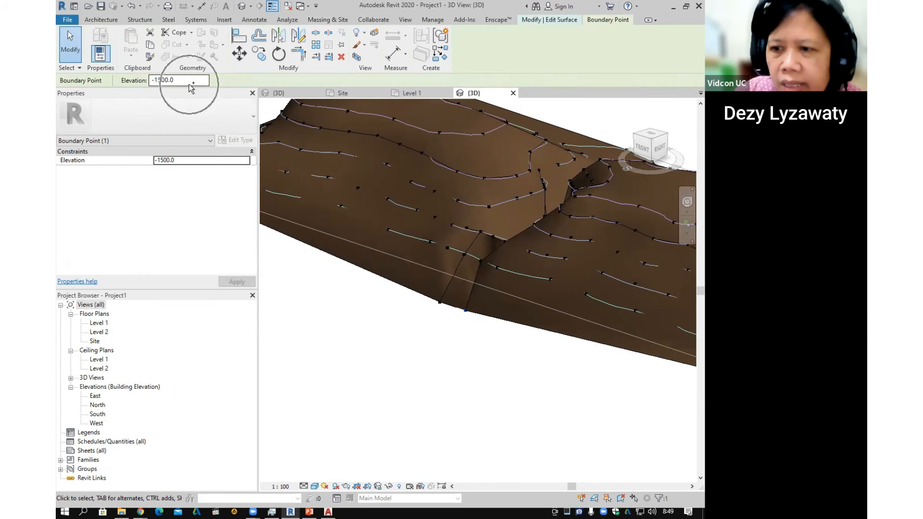
left_click(189, 84)
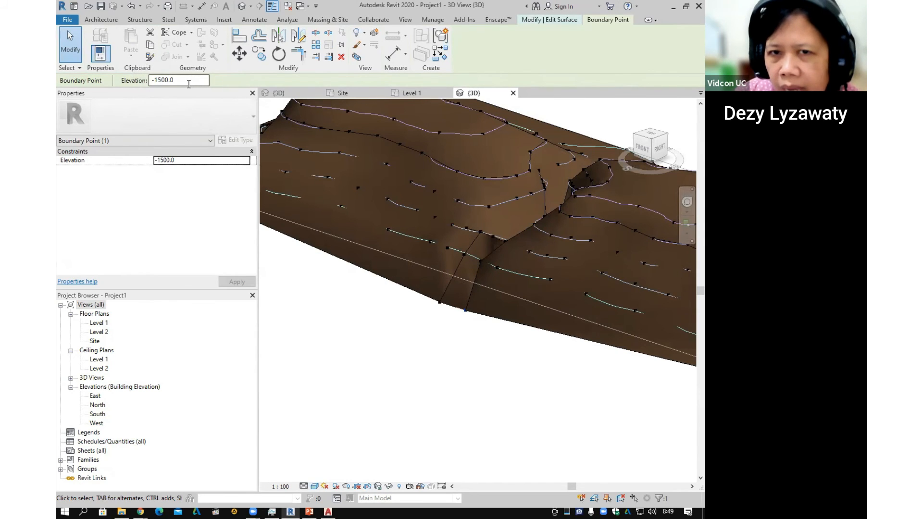
left_click(481, 233)
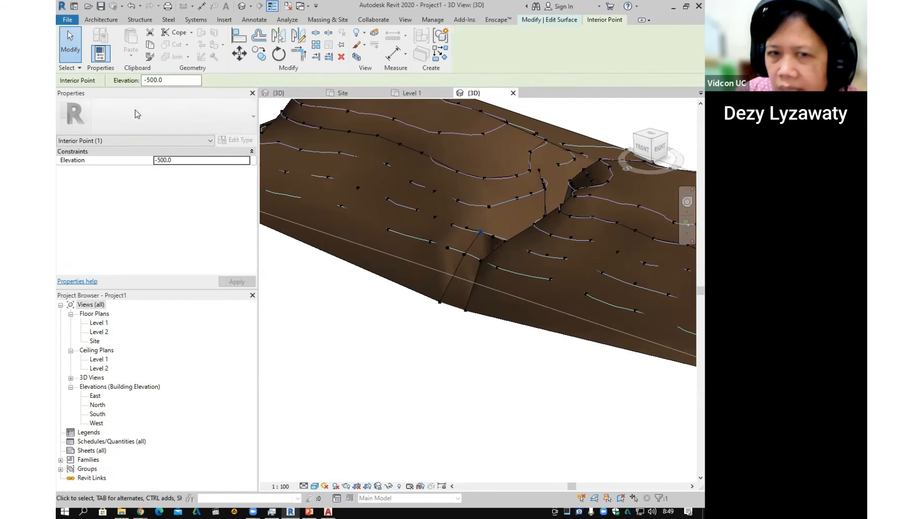
left_click(180, 84)
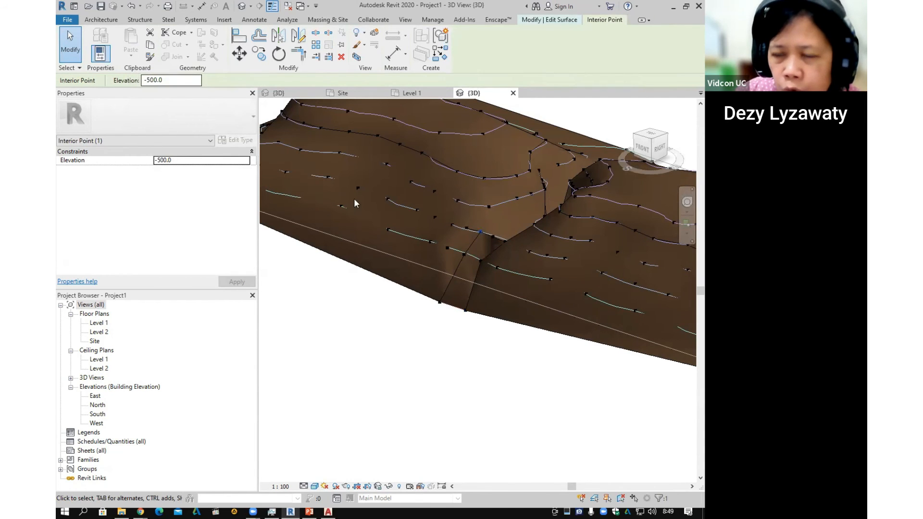
left_click(429, 314)
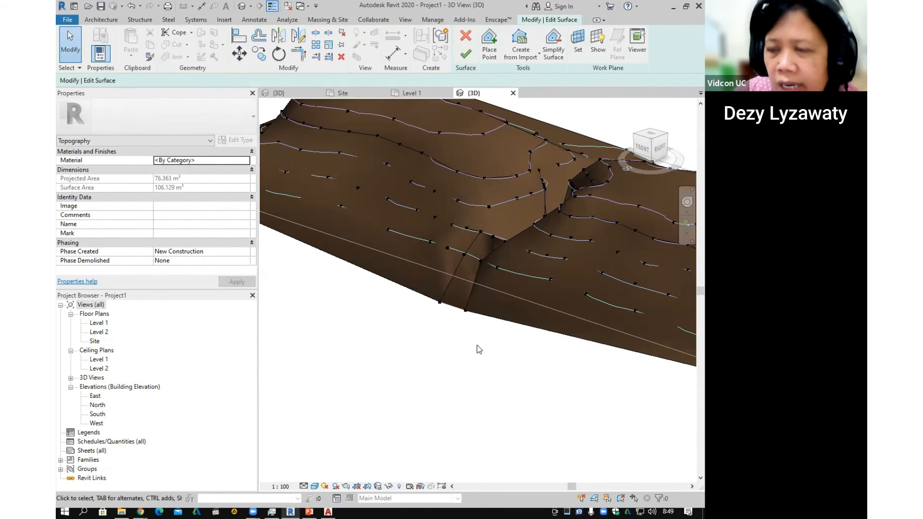
Copy the river-mouth boundary point's elevation to the raised interior point behind it, setting that point to -1500.
left_click(463, 310)
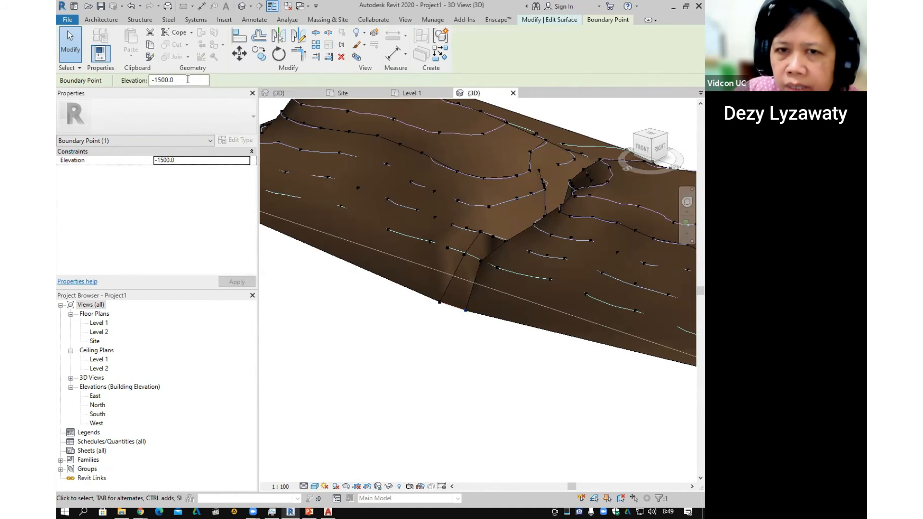
right_click(170, 82)
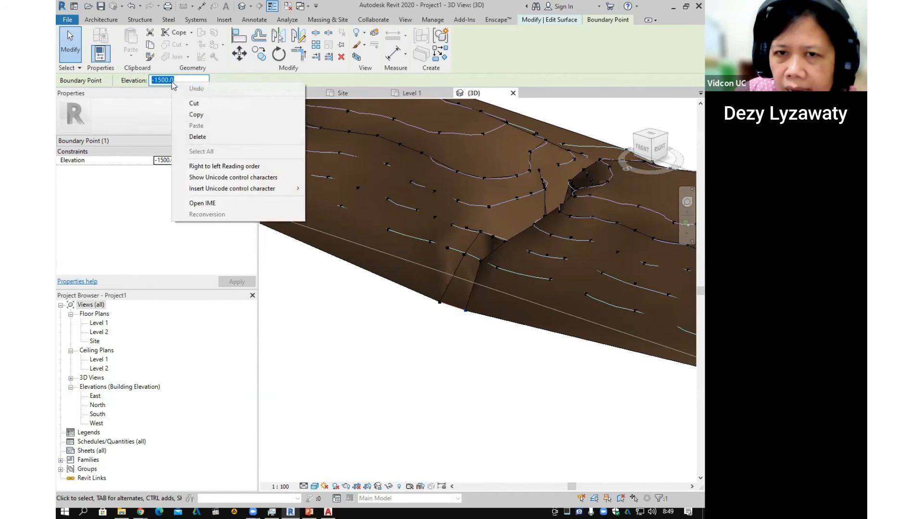
left_click(197, 114)
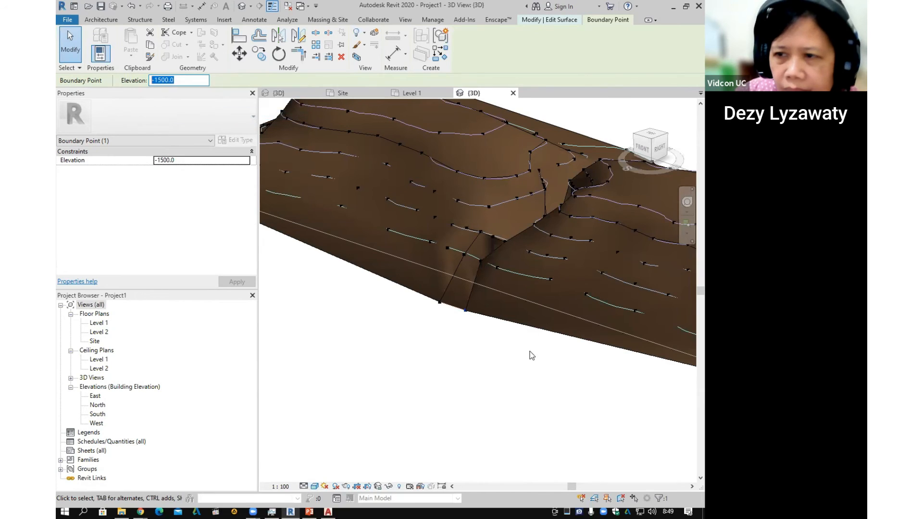
left_click(482, 235)
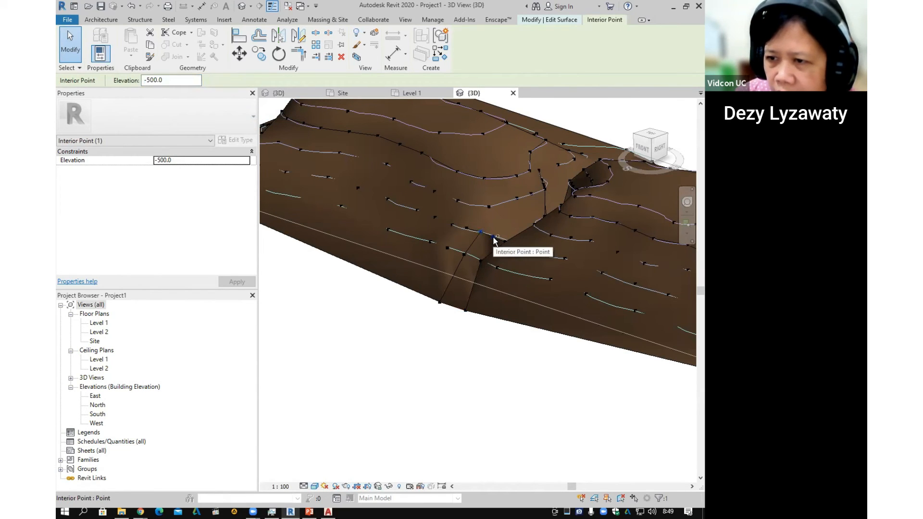
scroll(481, 235, "up", 1)
left_click(481, 231)
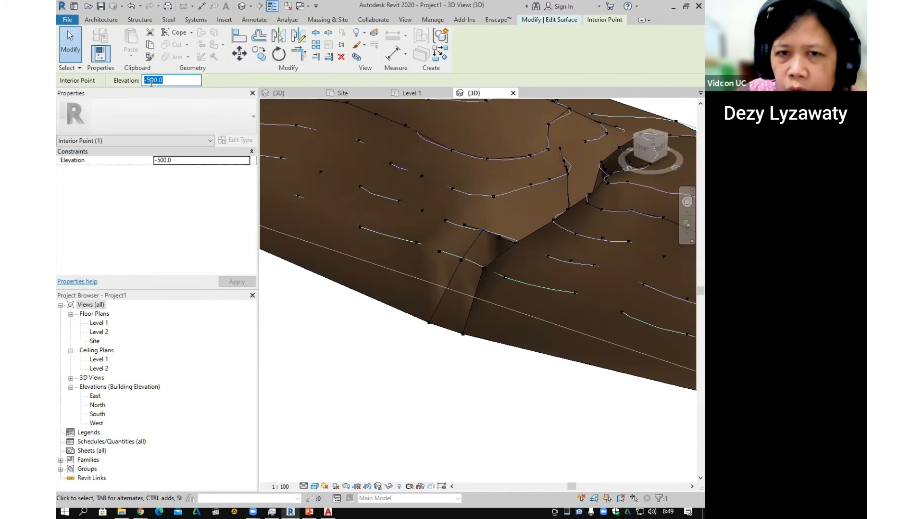
right_click(152, 82)
left_click(173, 126)
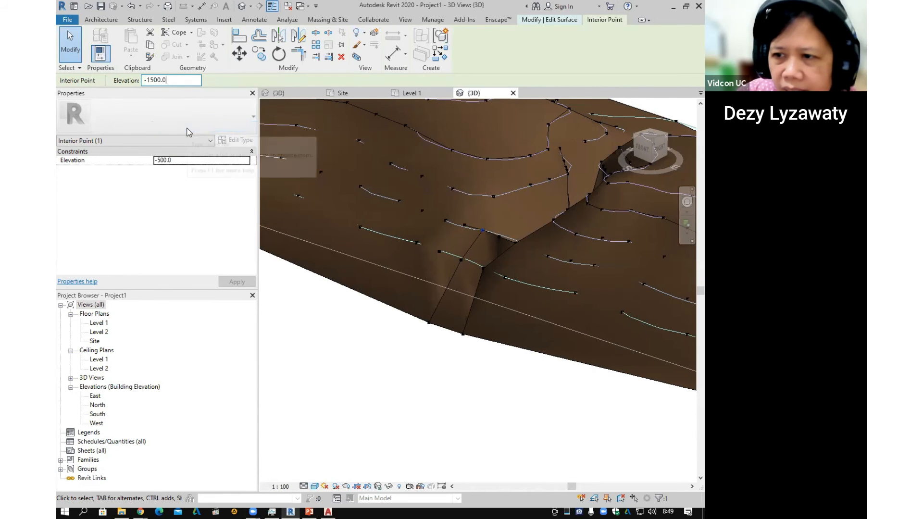
Set the elevation of the next two raised interior points in the front part of the river channel to -1500.
middle_click_drag(449, 331, 491, 276, "shift")
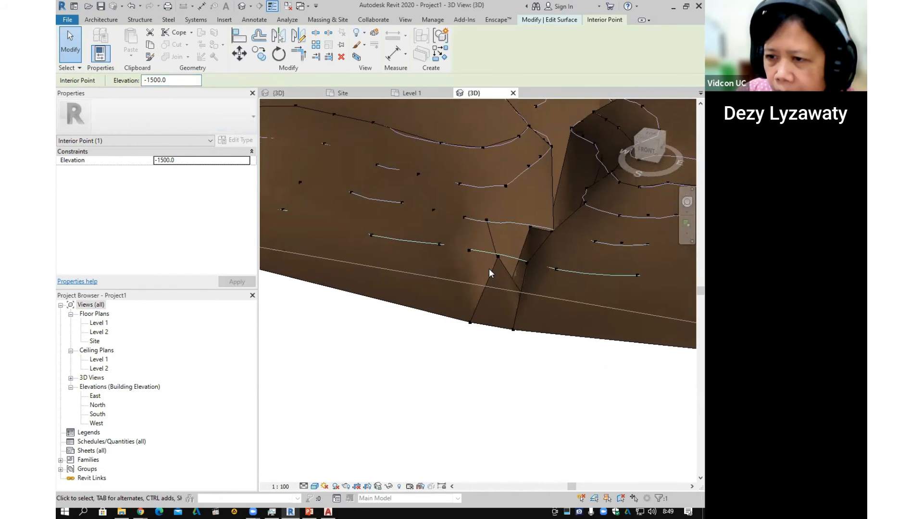
mouse_move(537, 299)
middle_mouse_down("shift")
mouse_move(495, 284)
mouse_move(550, 286)
mouse_move(534, 289)
middle_mouse_up("shift")
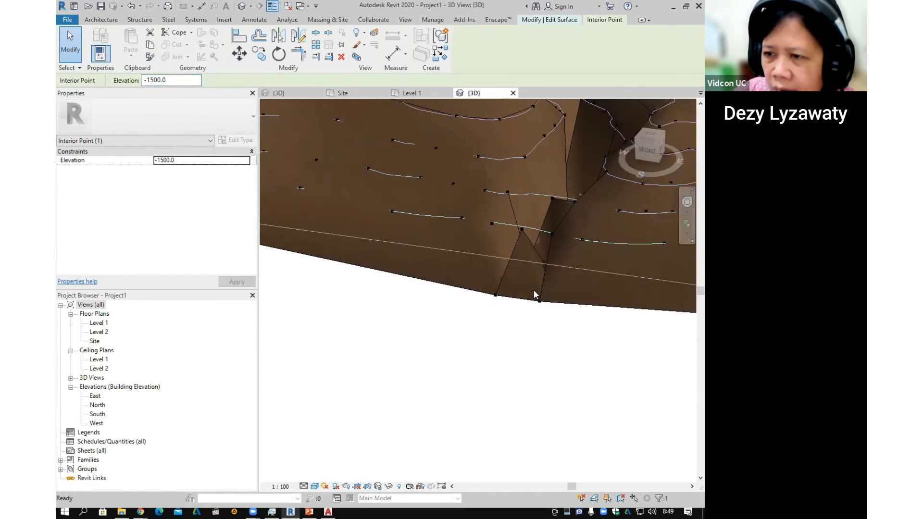
left_click(522, 228)
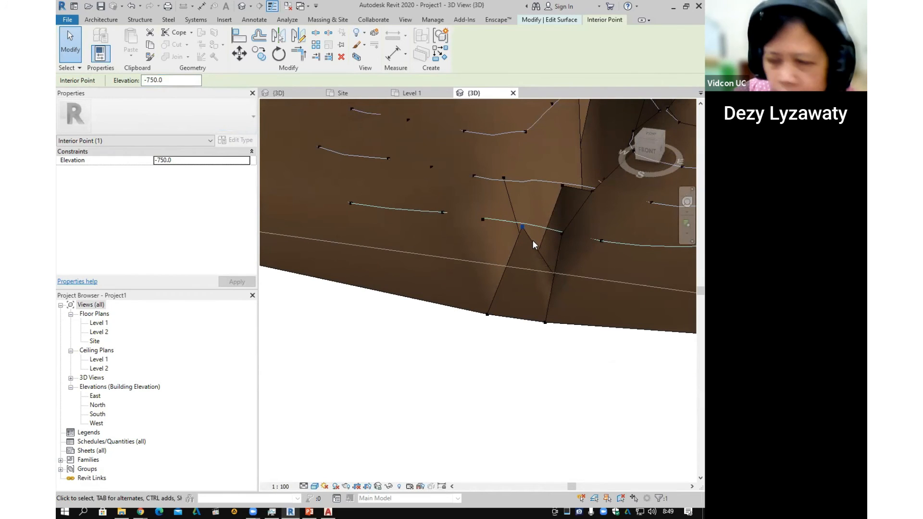
left_click(561, 186, "ctrl")
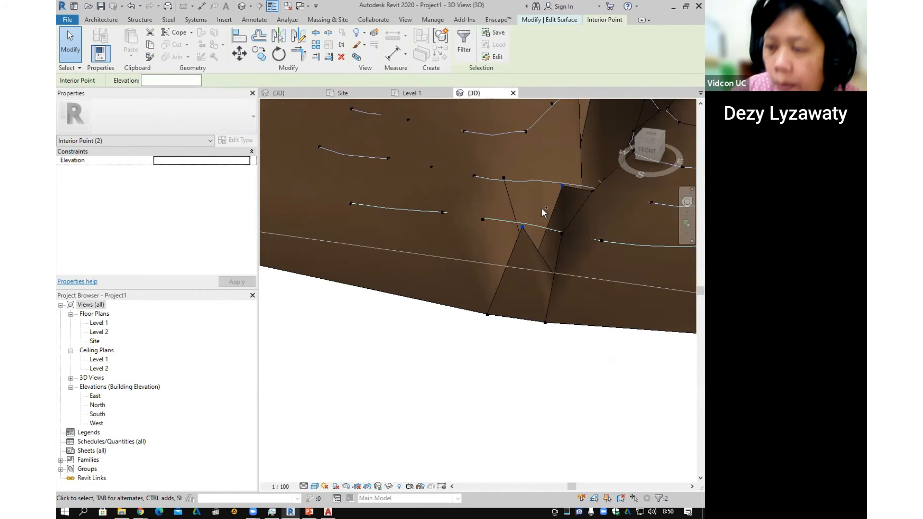
right_click(151, 79)
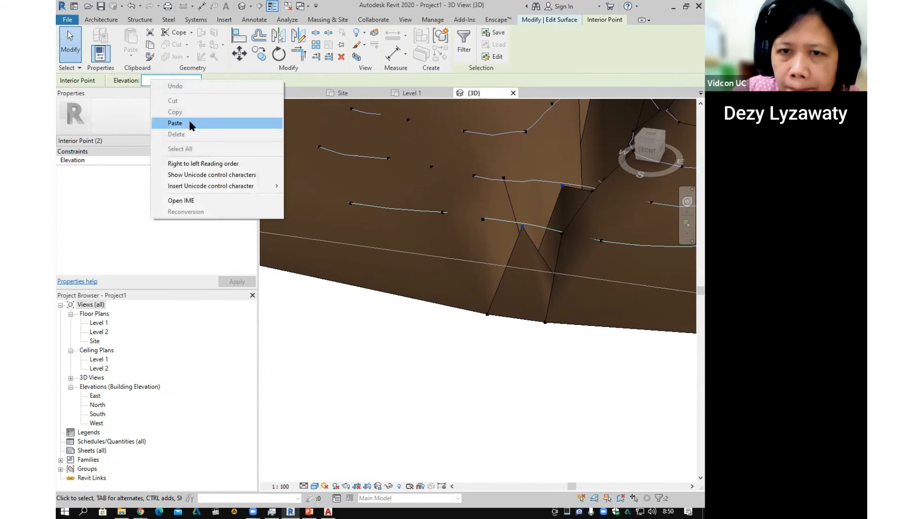
left_click(192, 123)
key("Return")
middle_click_drag(486, 345, 516, 303, "shift")
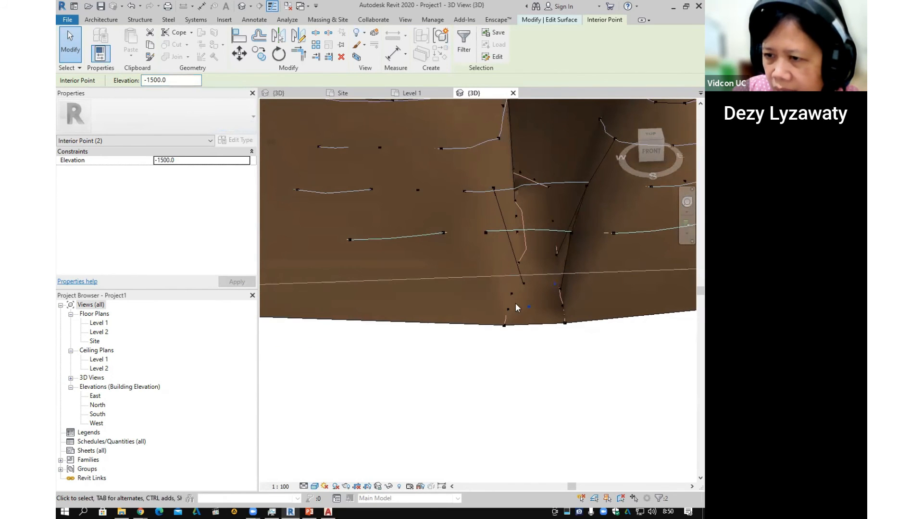
left_click(564, 365)
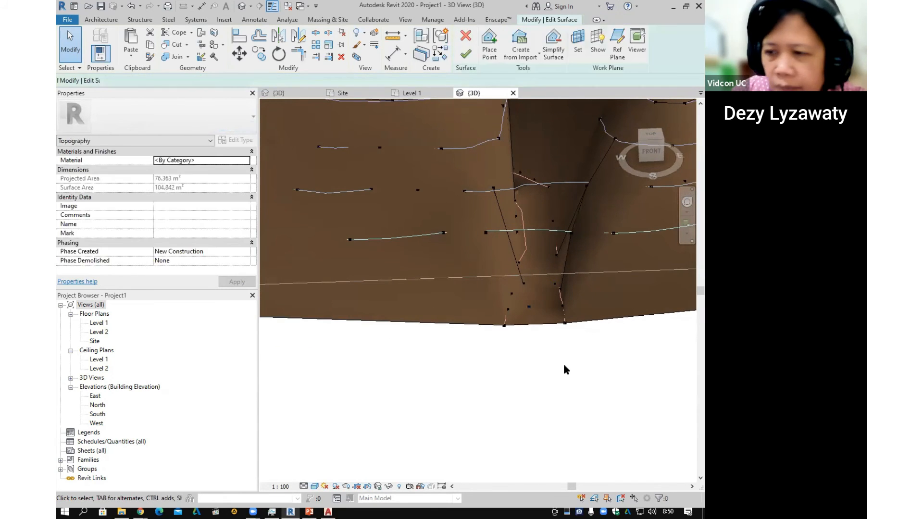
Copy the -1500 elevation from a boundary point at the back end of the river.
middle_click_drag(527, 346, 516, 233, "shift")
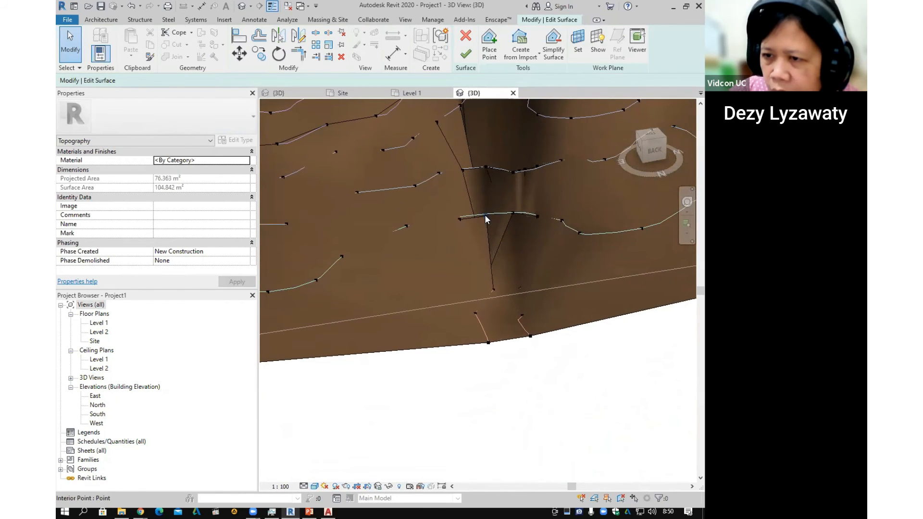
middle_click_drag(529, 305, 577, 336, "shift")
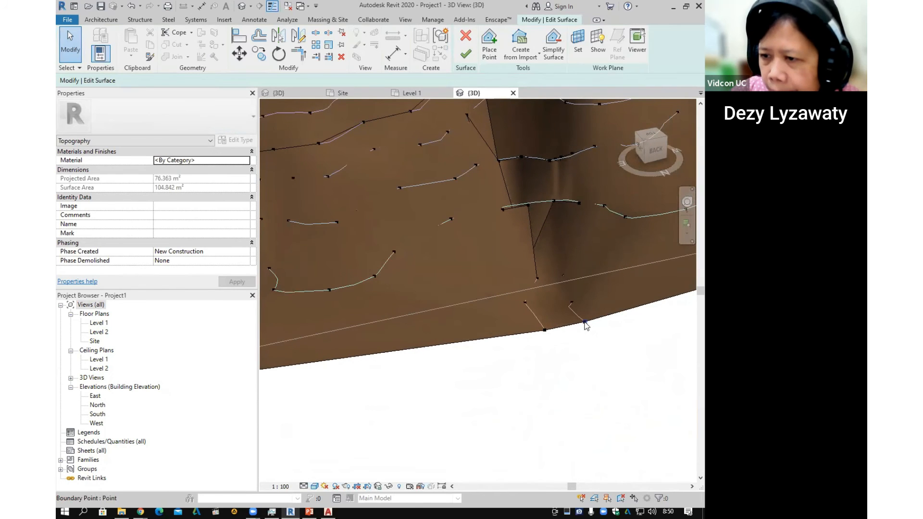
left_click(584, 321)
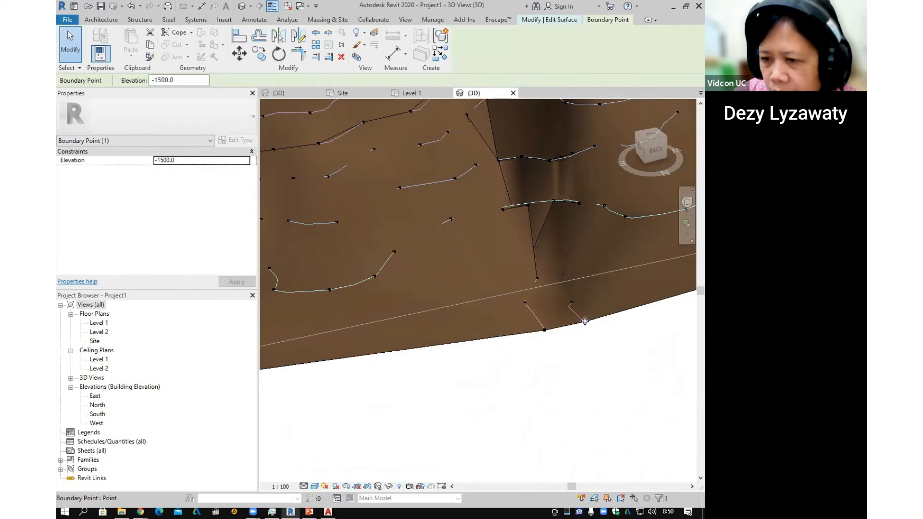
left_click(150, 80)
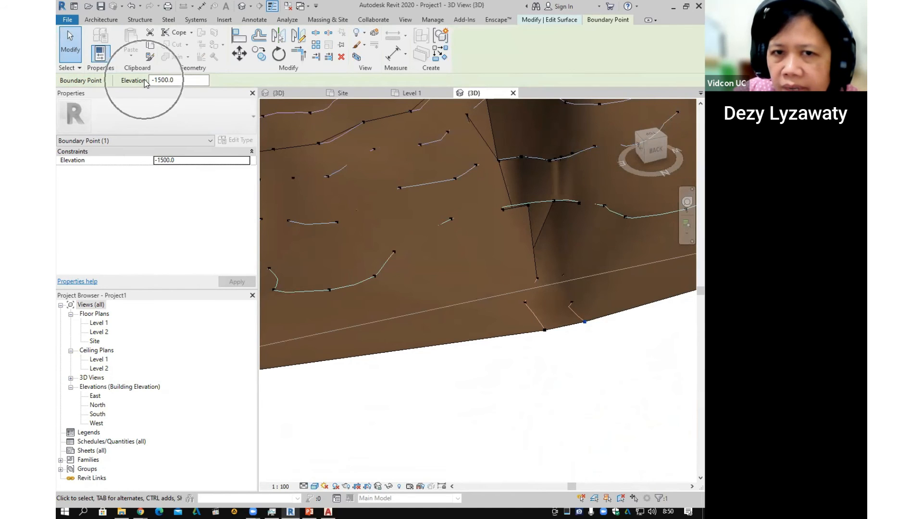
left_click_drag(183, 80, 152, 84)
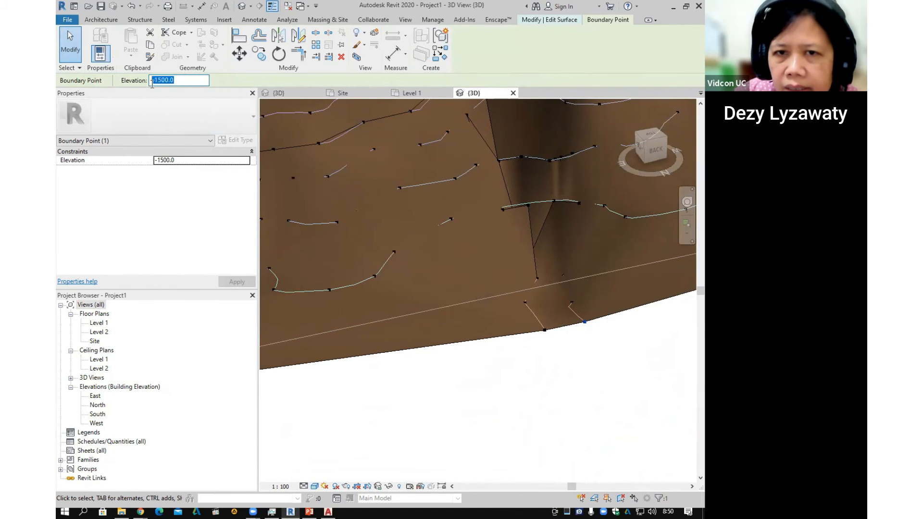
right_click(166, 80)
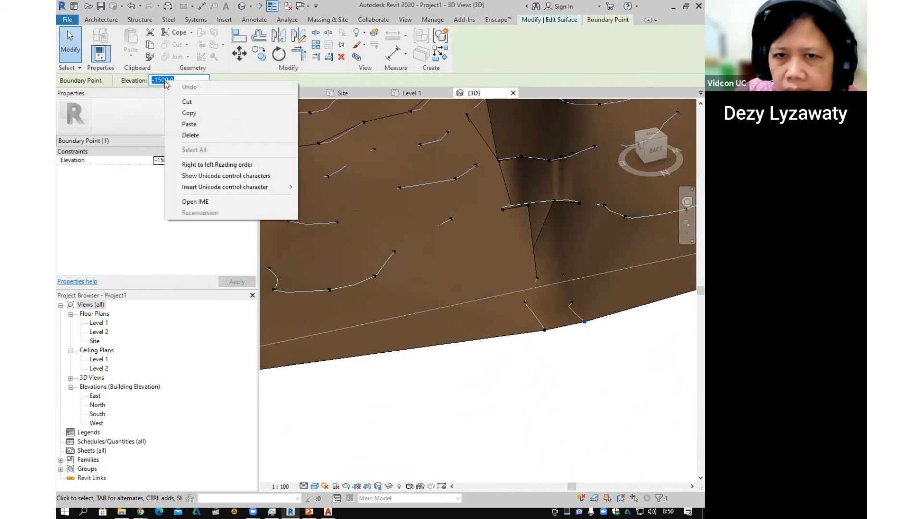
key("ctrl")
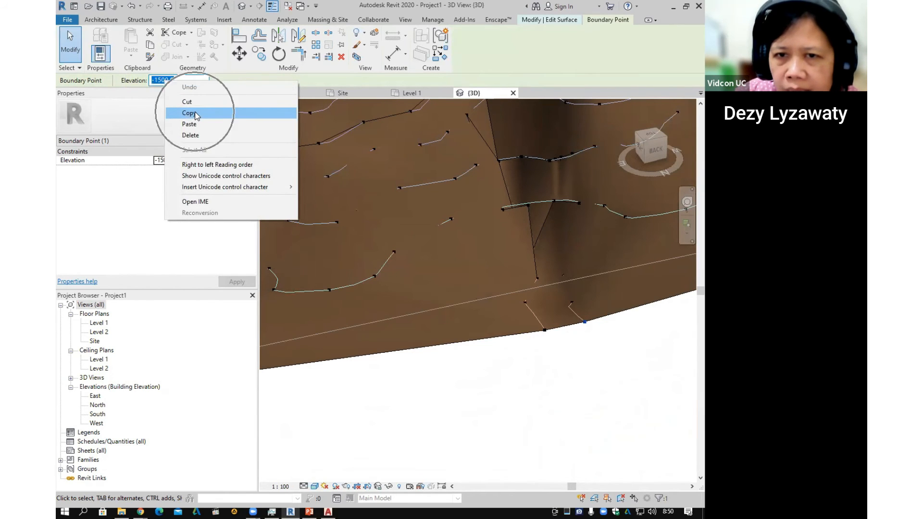
left_click(196, 113)
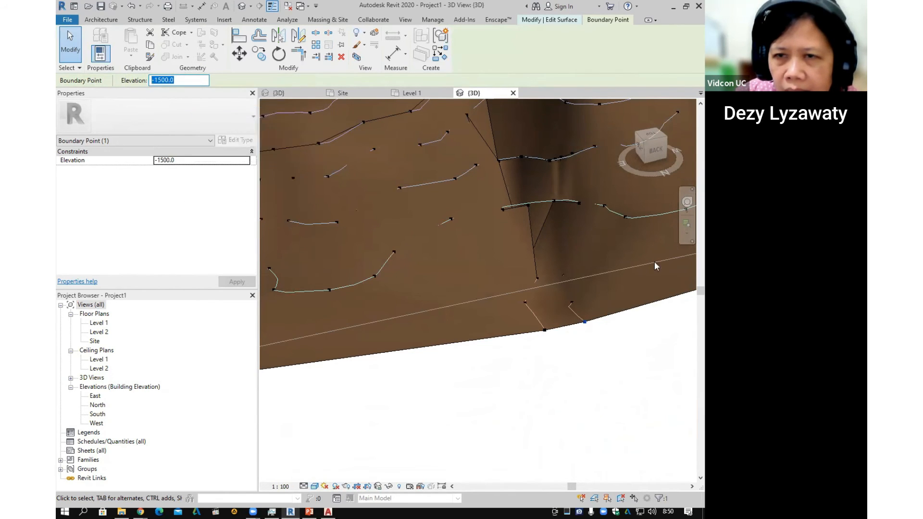
Select the six raised interior points at the back end of the river channel and set their elevation to -1500.
left_click(555, 201)
key("ctrl")
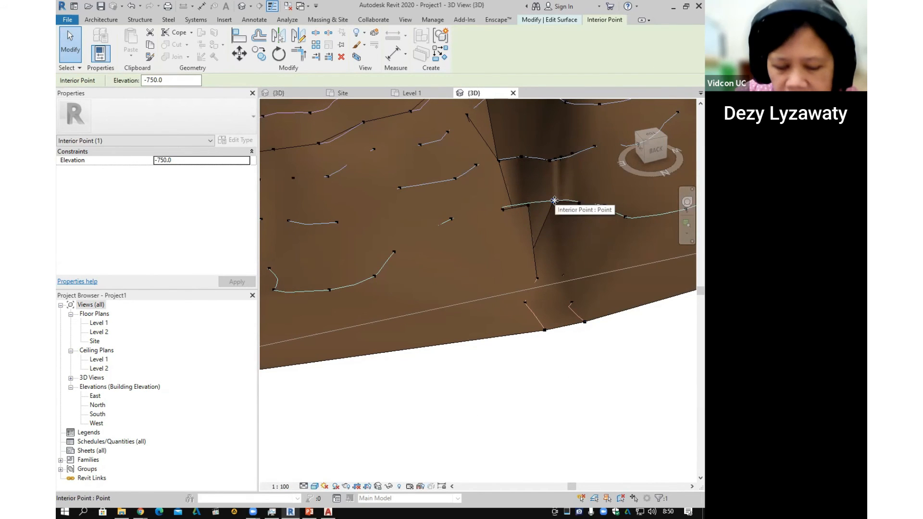
left_click(527, 206, "ctrl")
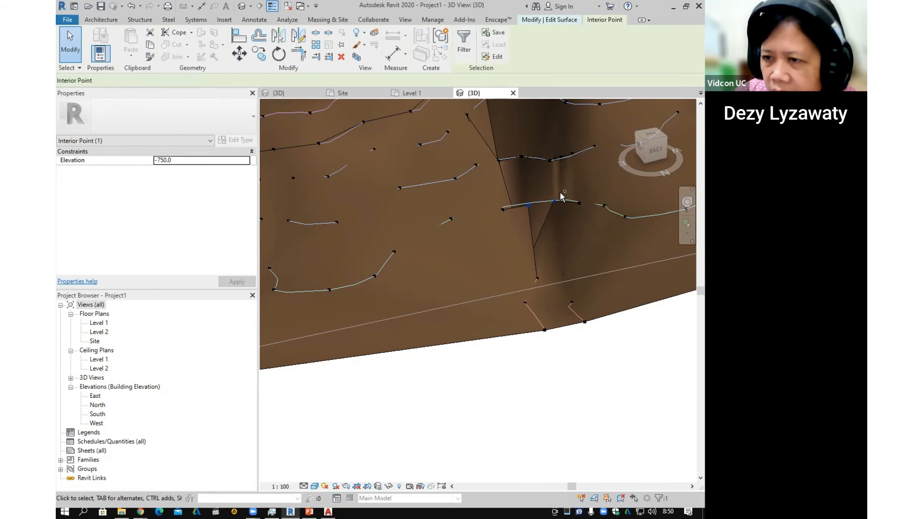
left_click(551, 161, "ctrl")
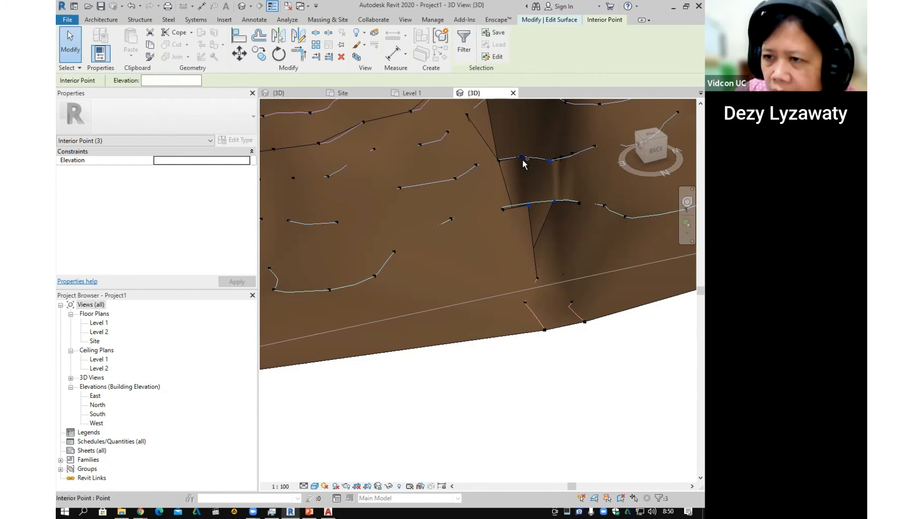
left_click(522, 157, "ctrl")
scroll(556, 162, "up", 3)
left_click(546, 163, "ctrl")
left_click(557, 159, "ctrl")
scroll(569, 207, "down", 2)
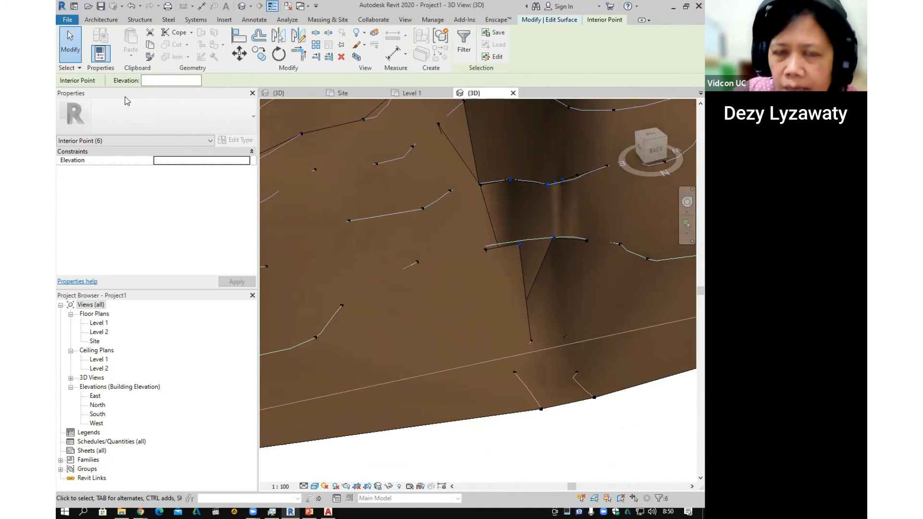
right_click(146, 80)
left_click(202, 123)
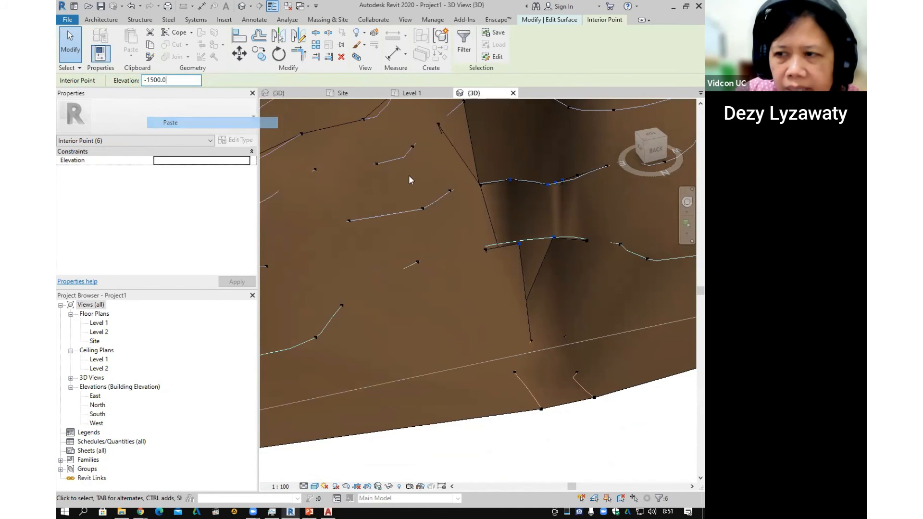
key("Return")
scroll(537, 331, "down", 1)
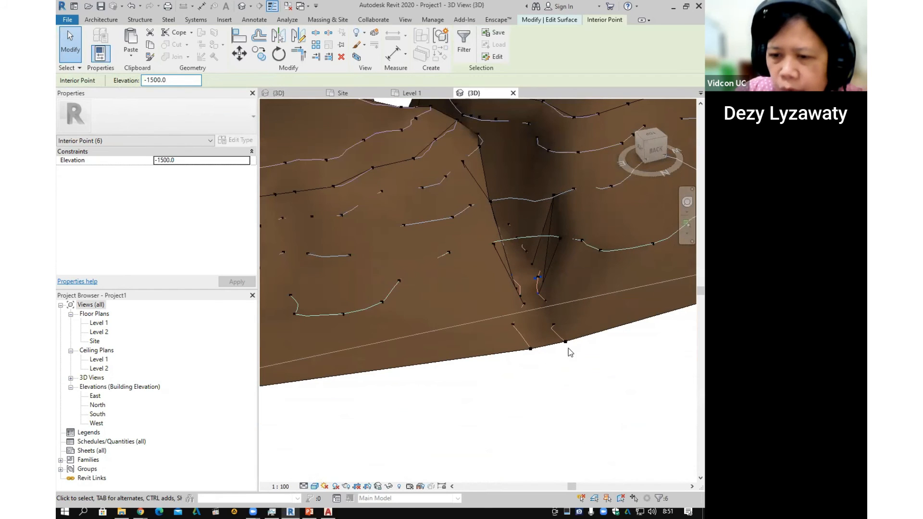
key("Escape")
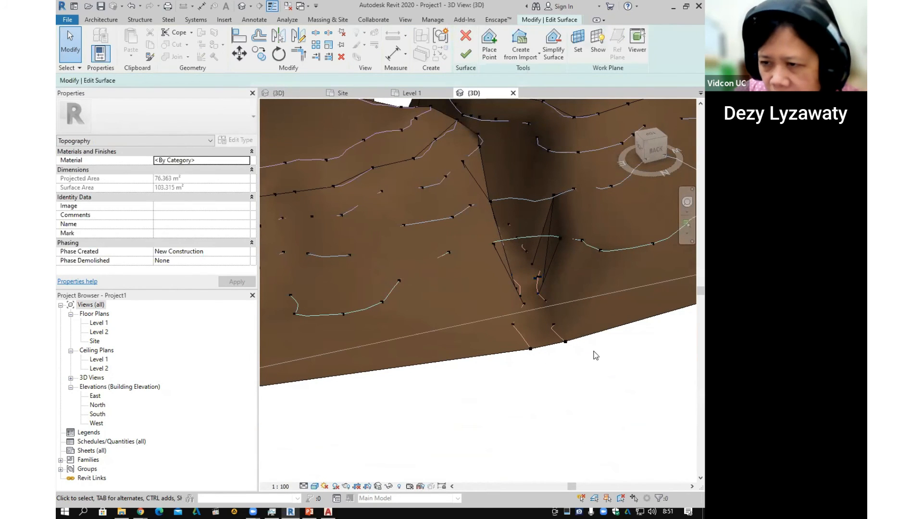
Set the elevation of the raised -250 interior points at the bend in the middle of the river channel to -1500, one by one.
middle_click_drag(556, 289, 465, 357, "shift")
scroll(359, 256, "up", 3)
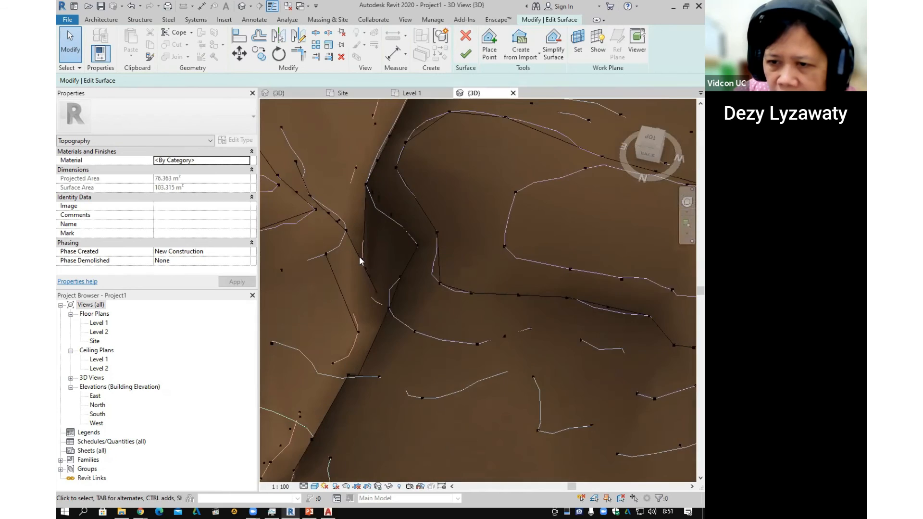
left_click(342, 224)
key("ctrl")
key("ctrl")
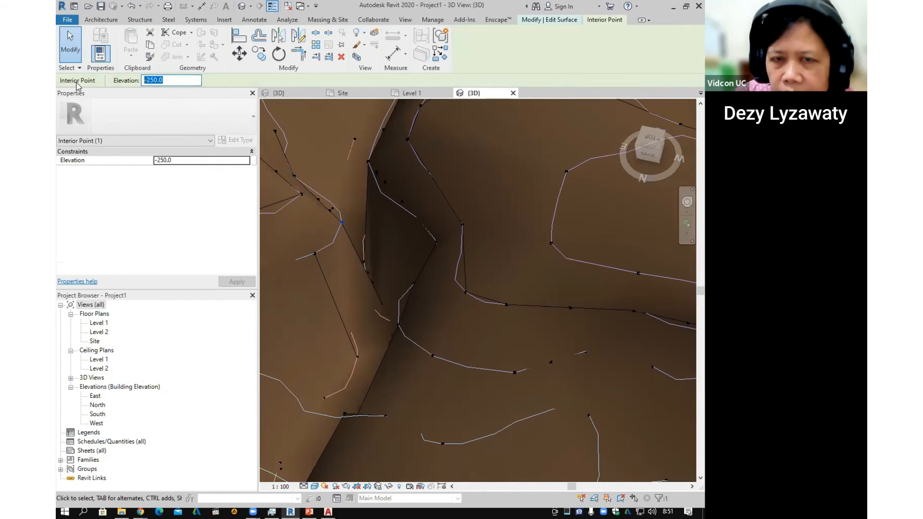
key("Return")
middle_click_drag(369, 245, 321, 237, "shift")
left_click(320, 235)
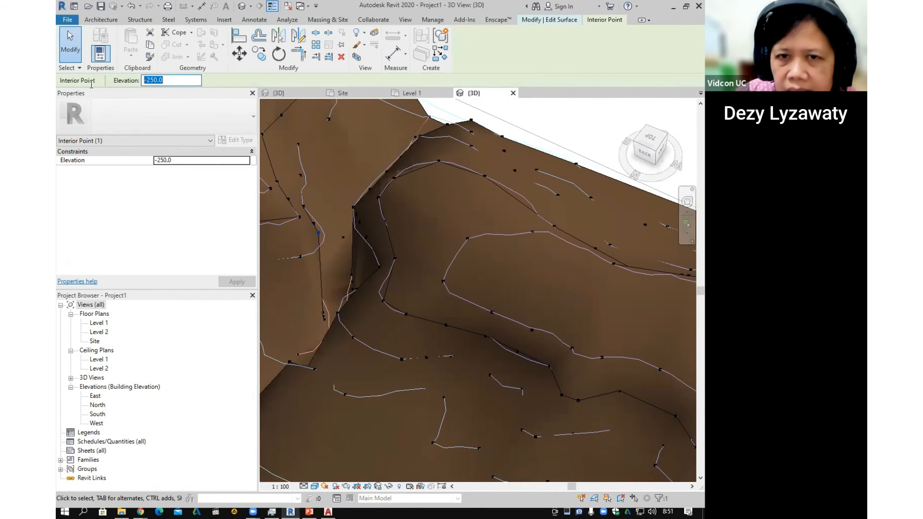
right_click(181, 81)
left_click(204, 122)
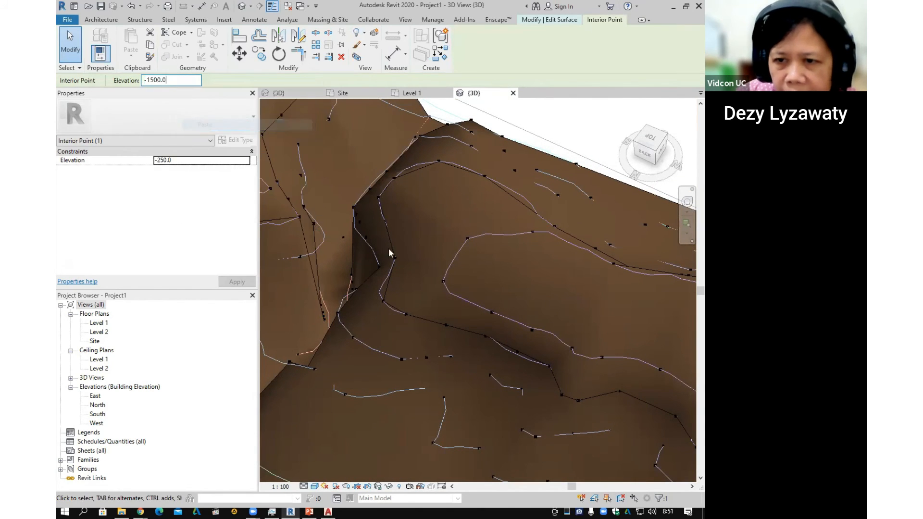
mouse_move(335, 250)
middle_mouse_down("shift")
mouse_move(301, 247)
mouse_move(253, 264)
mouse_move(339, 273)
mouse_move(355, 286)
mouse_move(328, 254)
middle_mouse_up("shift")
left_click(321, 249)
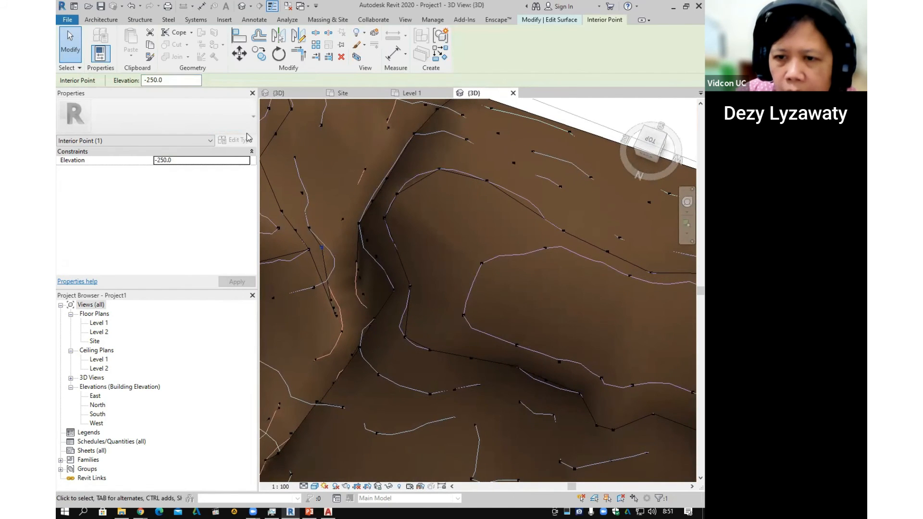
right_click(145, 80)
left_click(202, 123)
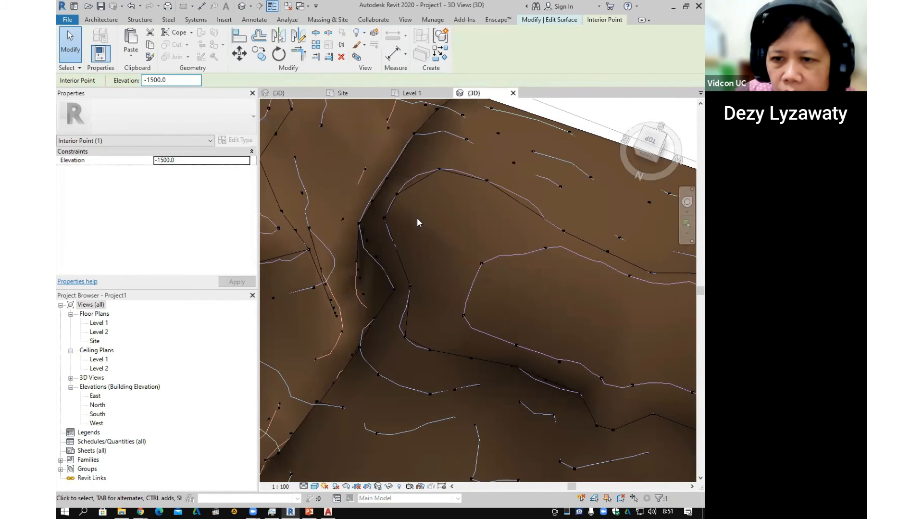
Finish the surface editing of the toposurface and check the lowered river channel in 3D.
middle_click_drag(406, 251, 365, 195, "shift")
left_click(439, 368)
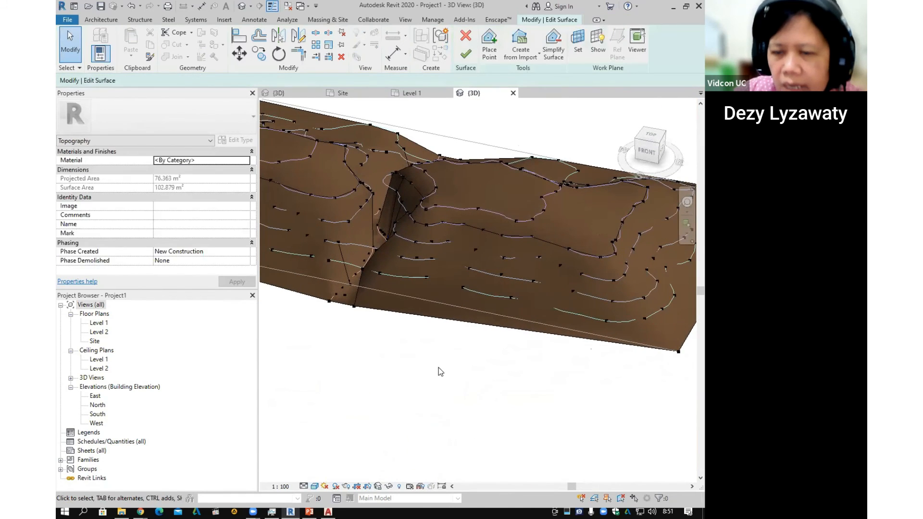
left_click(465, 56)
middle_click_drag(431, 348, 562, 272, "shift")
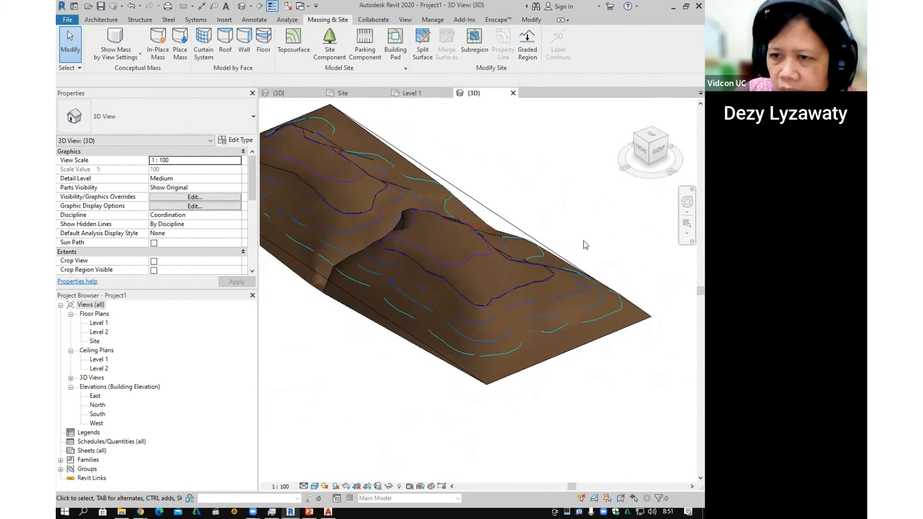
middle_click_drag(425, 321, 468, 191, "shift")
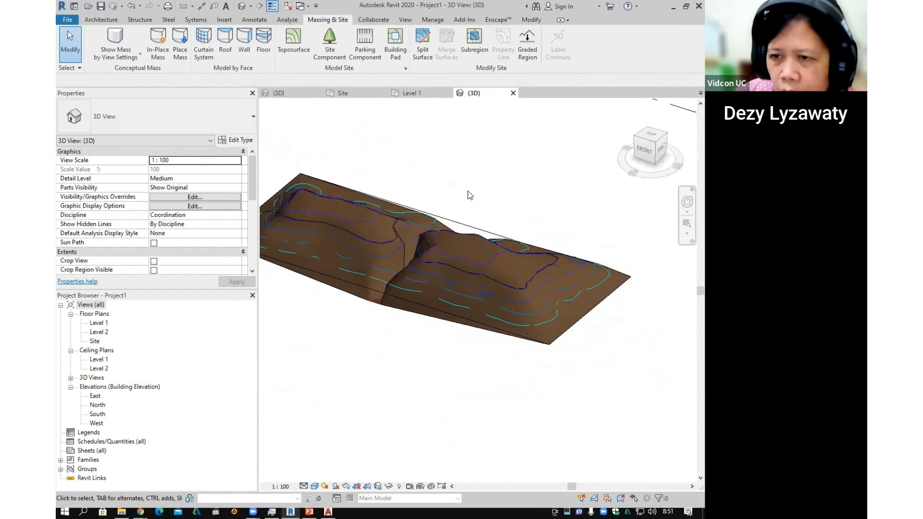
Try to delete the pinned contour import Contour_Data_01.dwg.
left_click(461, 223)
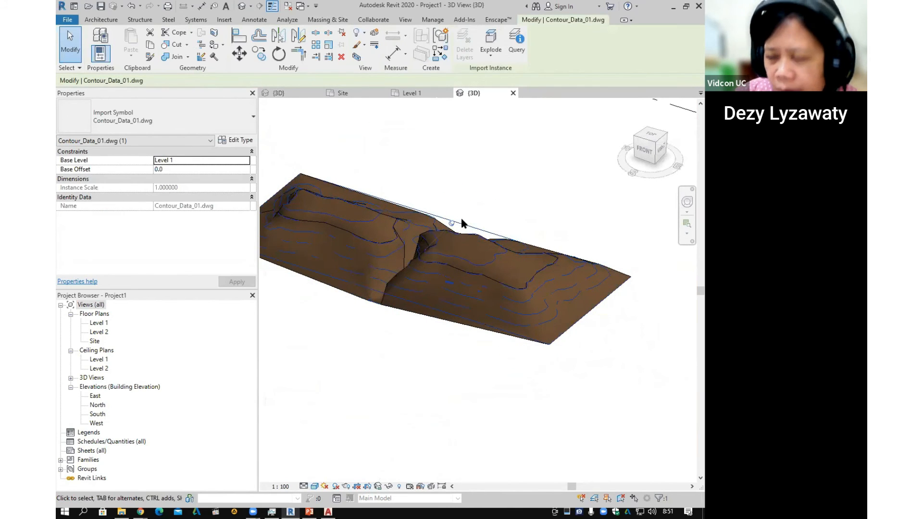
key("Delete")
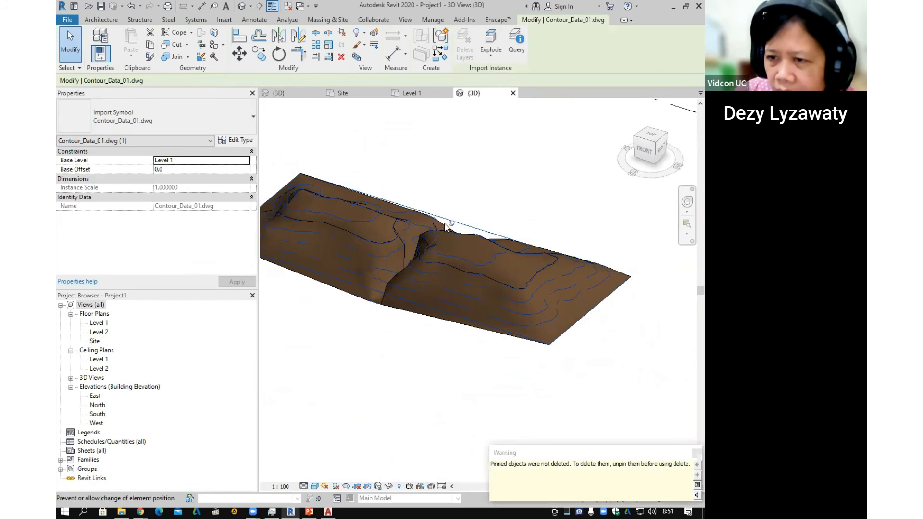
left_click(452, 224)
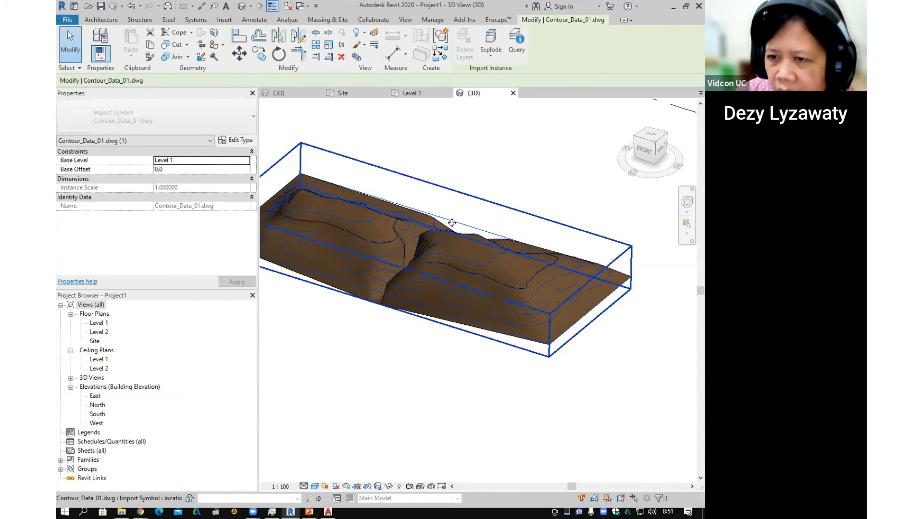
left_click(452, 224)
key("Escape")
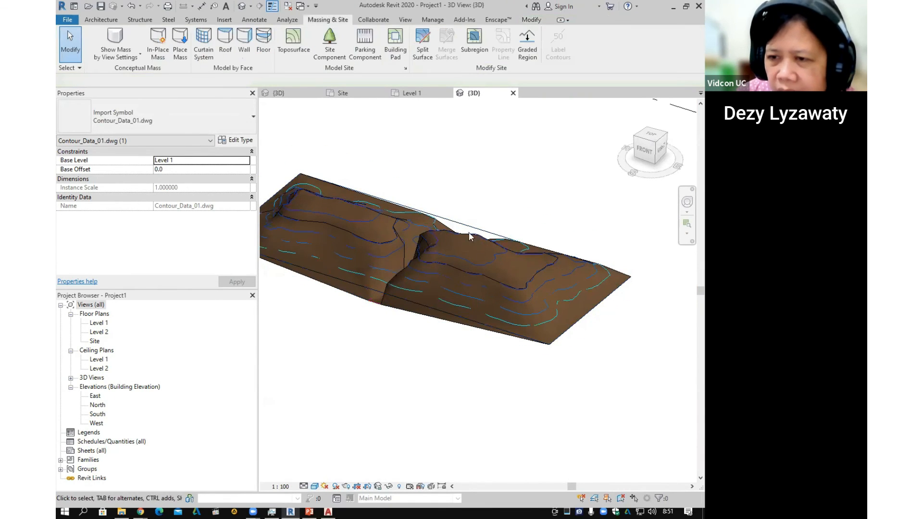
Unpin the imported contour drawing Contour_Data_01.dwg, move it off the terrain and delete it.
scroll(456, 224, "up", 2)
left_click(465, 224)
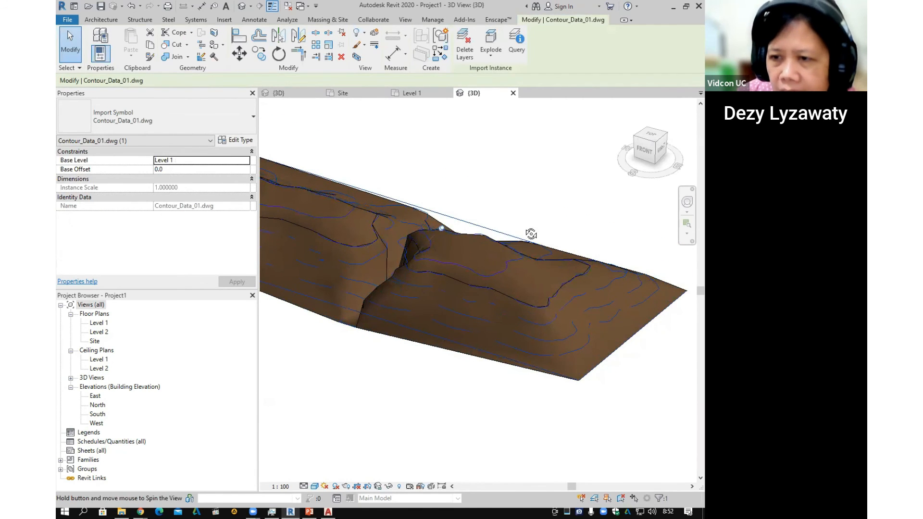
middle_click_drag(529, 233, 508, 231, "shift")
left_click(443, 231)
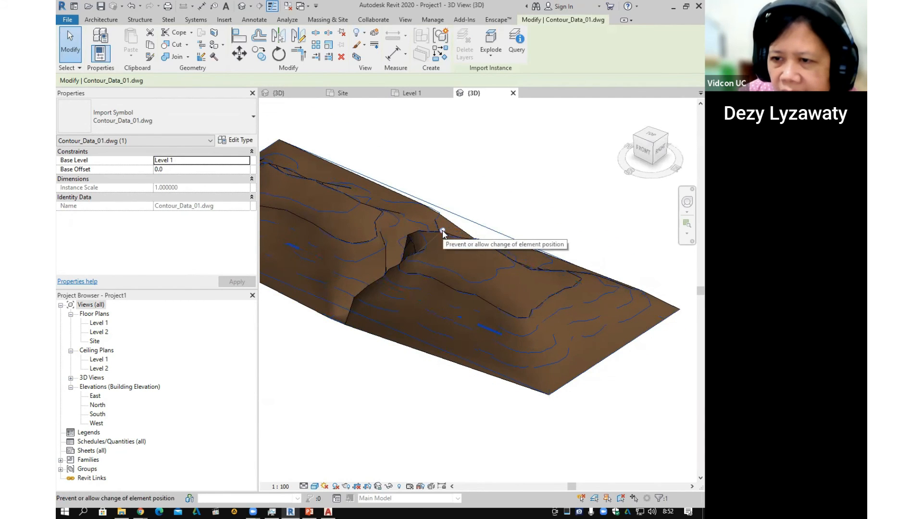
left_click(443, 231)
scroll(509, 215, "down", 3)
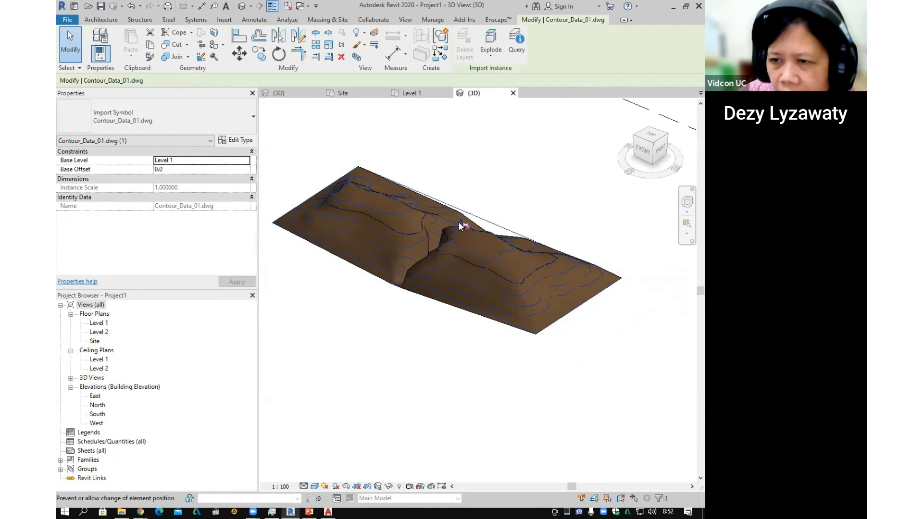
left_click_drag(490, 217, 520, 265)
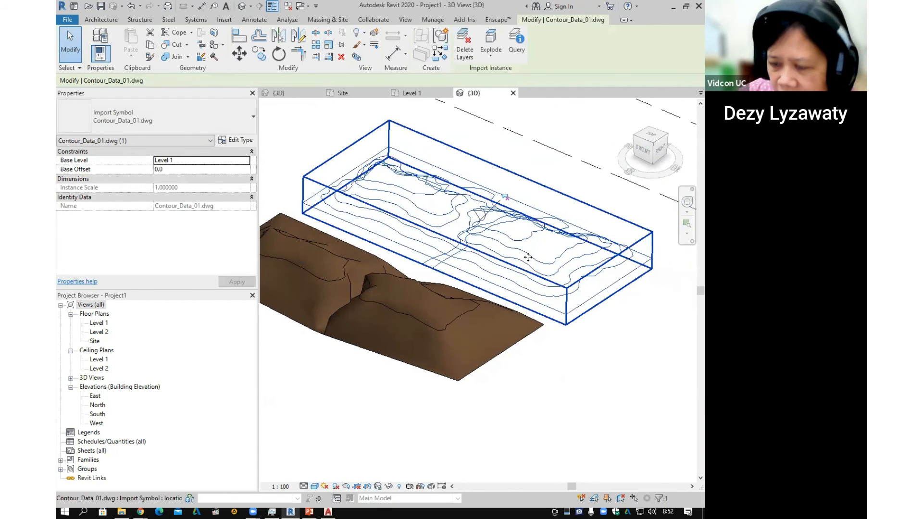
key("Delete")
Preview the terrain in the Consistent Colors and Realistic visual styles, and return the 3D view to Shaded.
middle_click_drag(496, 308, 359, 393, "shift")
left_click(314, 486)
left_click(336, 457)
mouse_move(335, 462)
middle_mouse_down("shift")
mouse_move(383, 298)
mouse_move(423, 268)
middle_mouse_up("shift")
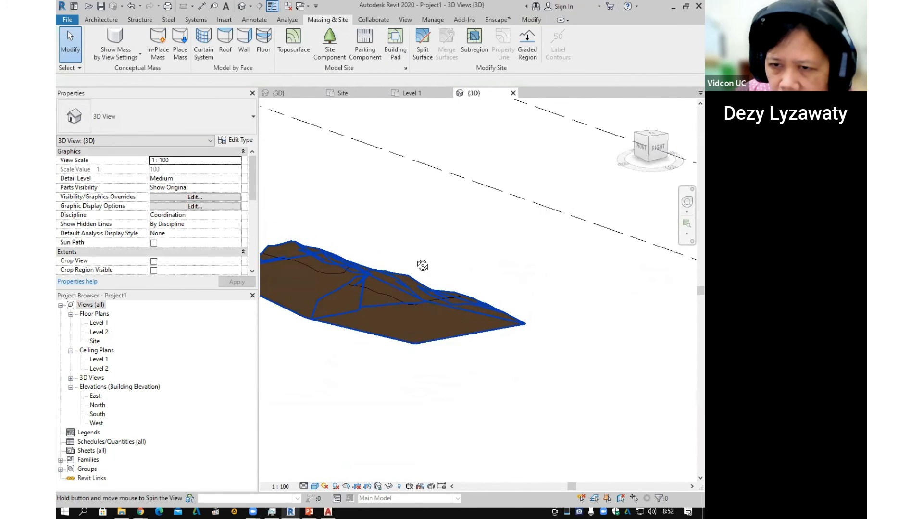
left_click(314, 487)
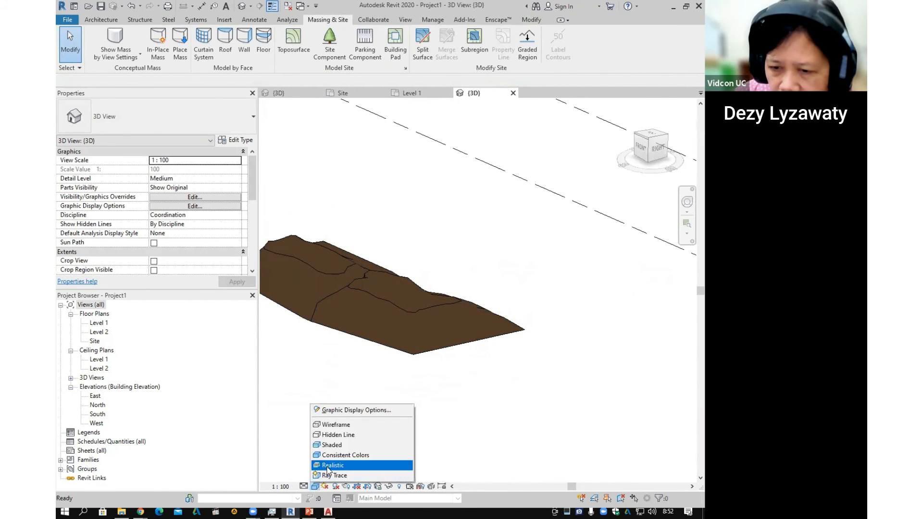
left_click(335, 465)
middle_click_drag(471, 292, 322, 479, "shift")
left_click(314, 487)
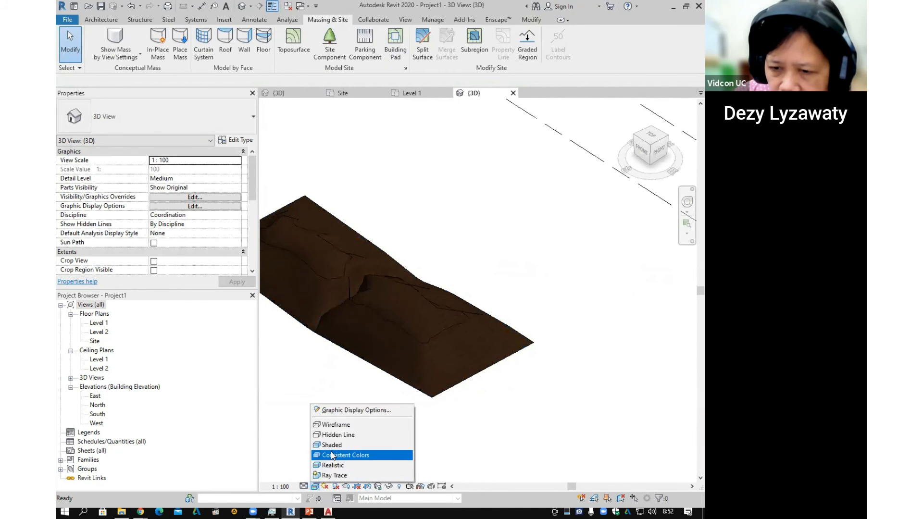
left_click(335, 448)
middle_click_drag(433, 308, 367, 403, "shift")
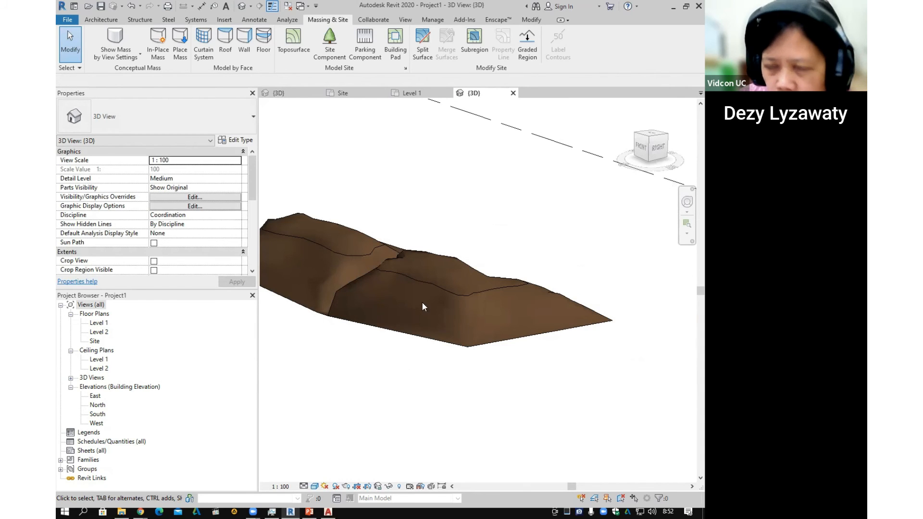
middle_click_drag(408, 291, 379, 221, "shift")
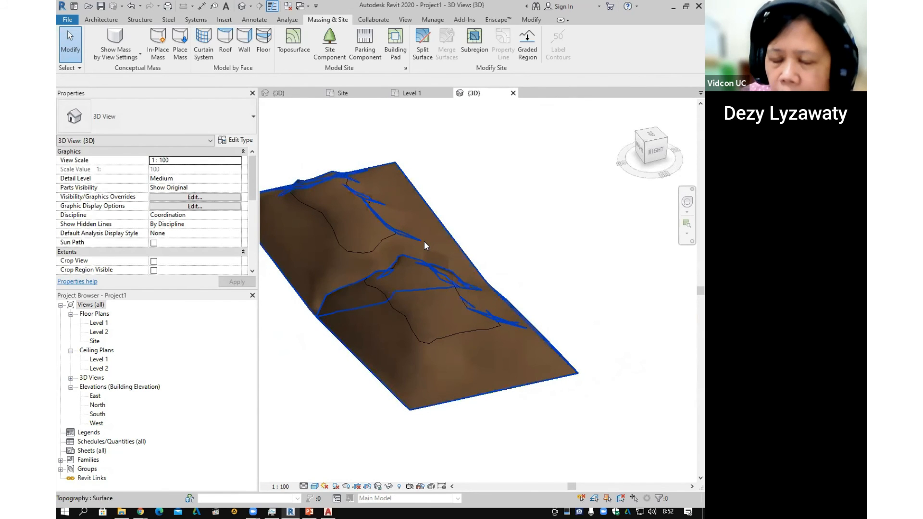
middle_click_drag(422, 245, 409, 303, "shift")
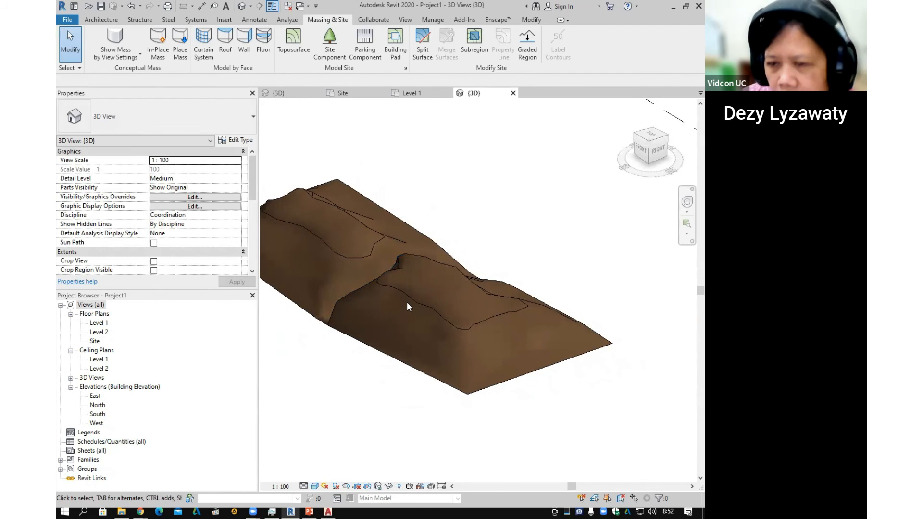
In the Site floor plan, start splitting the toposurface and sketch a rectangle about 6300 by 3300 mm across its middle.
double_click(95, 341)
middle_click_drag(482, 326, 423, 352)
scroll(474, 303, "up", 5)
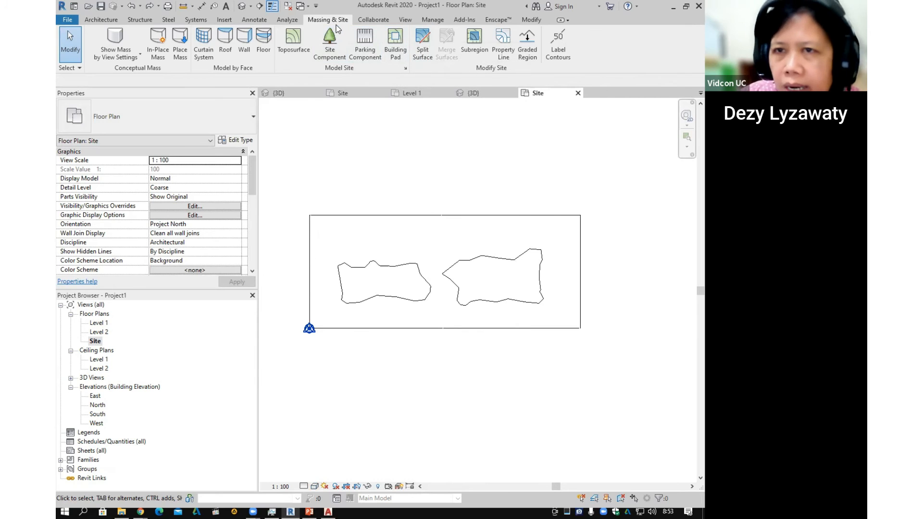
left_click(337, 23)
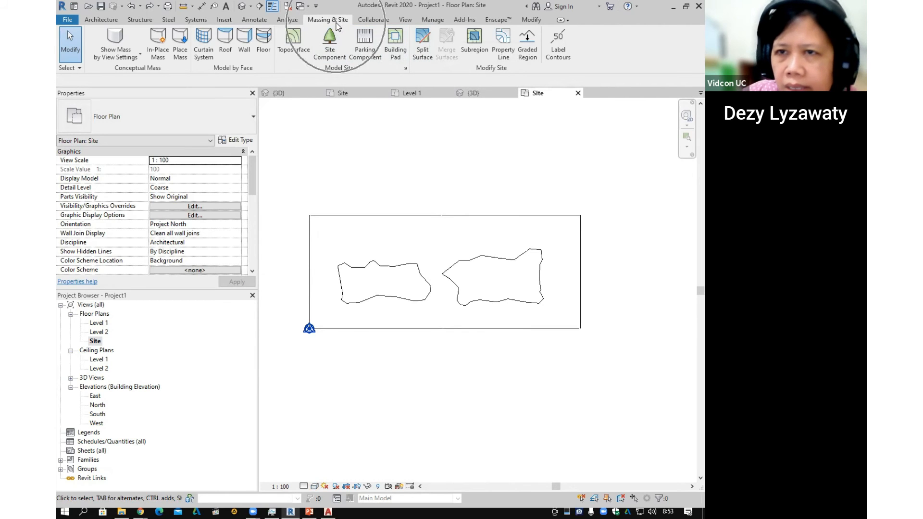
left_click(423, 53)
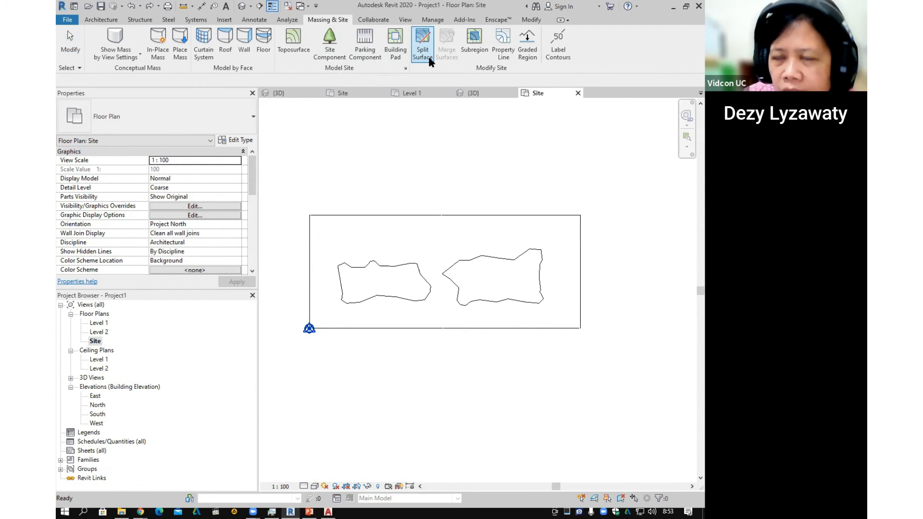
left_click(465, 222)
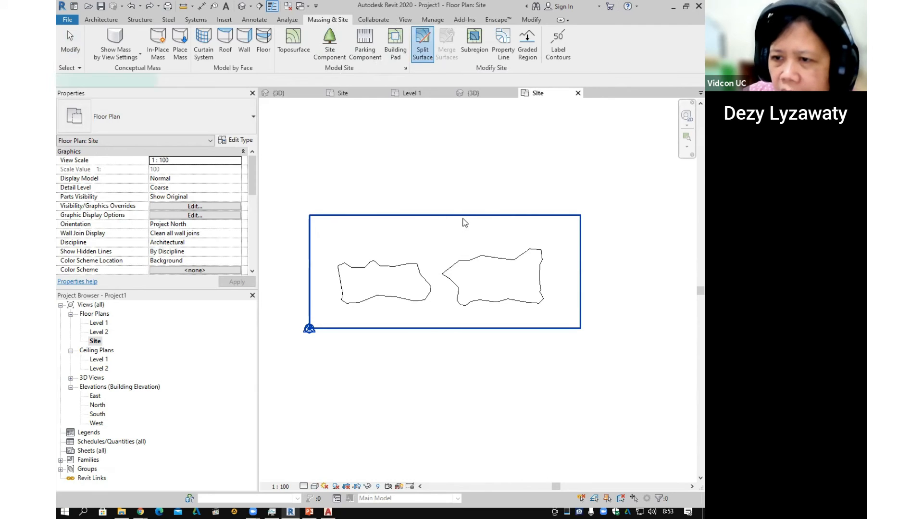
left_click(506, 69)
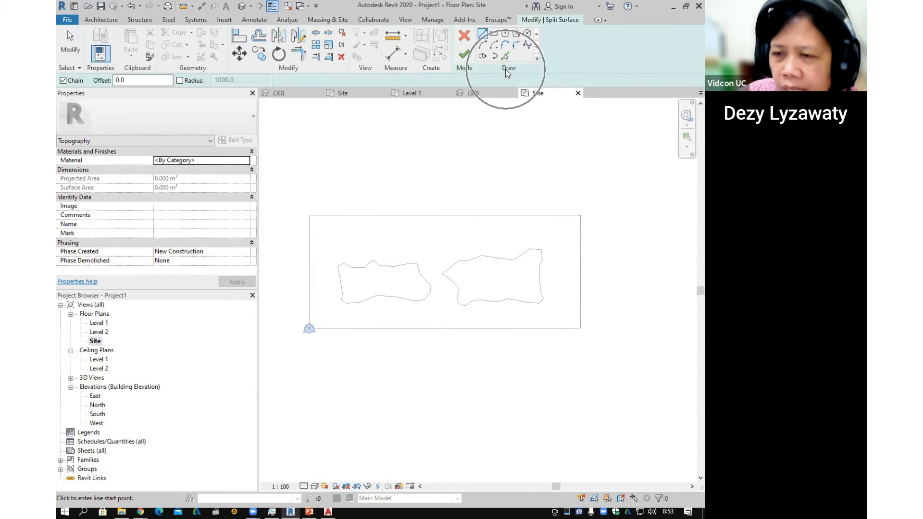
left_click(493, 34)
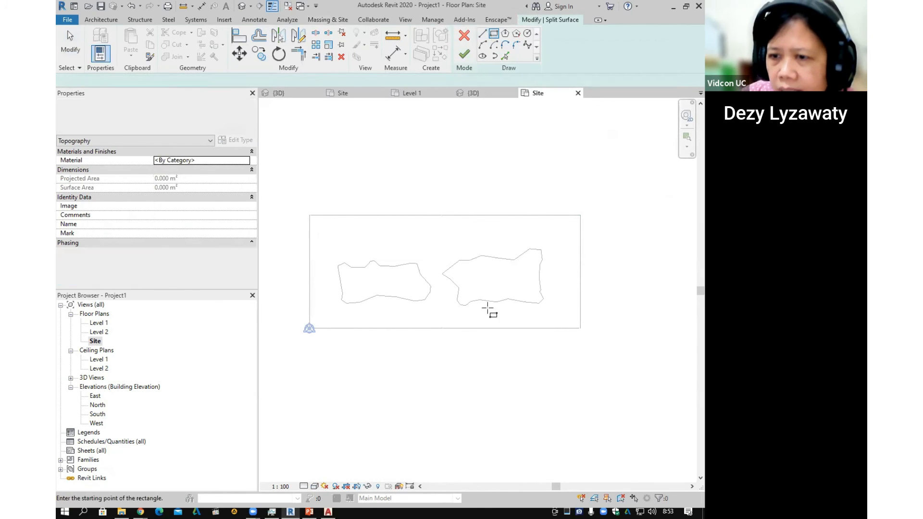
left_click(378, 249)
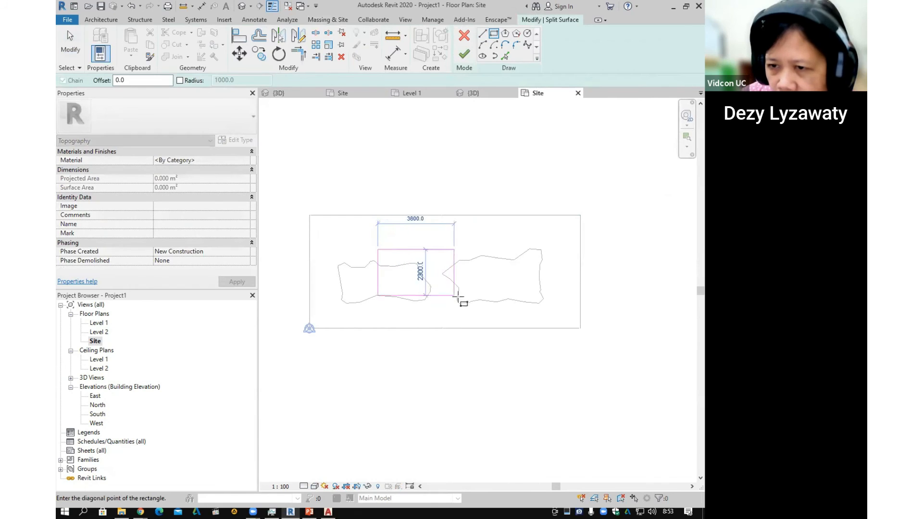
left_click(505, 316)
key("Escape")
Resize the split rectangle to 3500 mm high and 6000 mm wide.
left_click(471, 249)
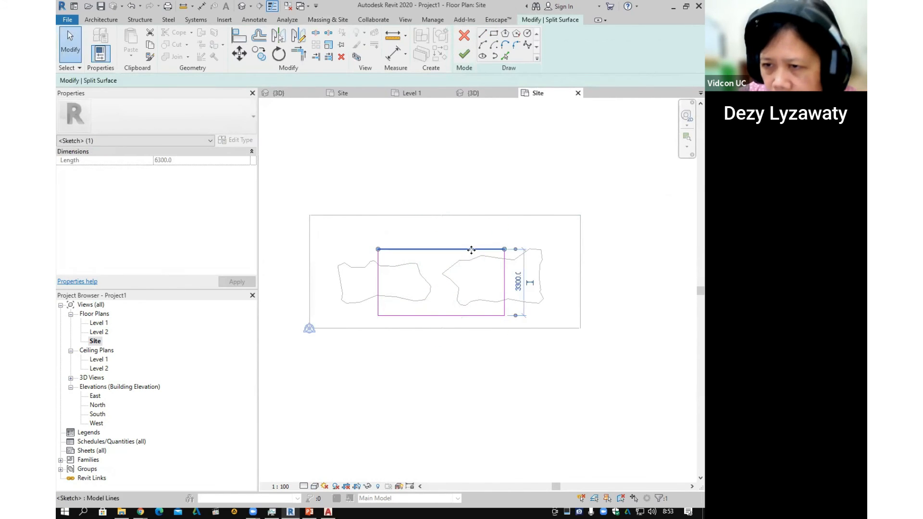
left_click_drag(472, 245, 472, 235)
left_click(518, 281)
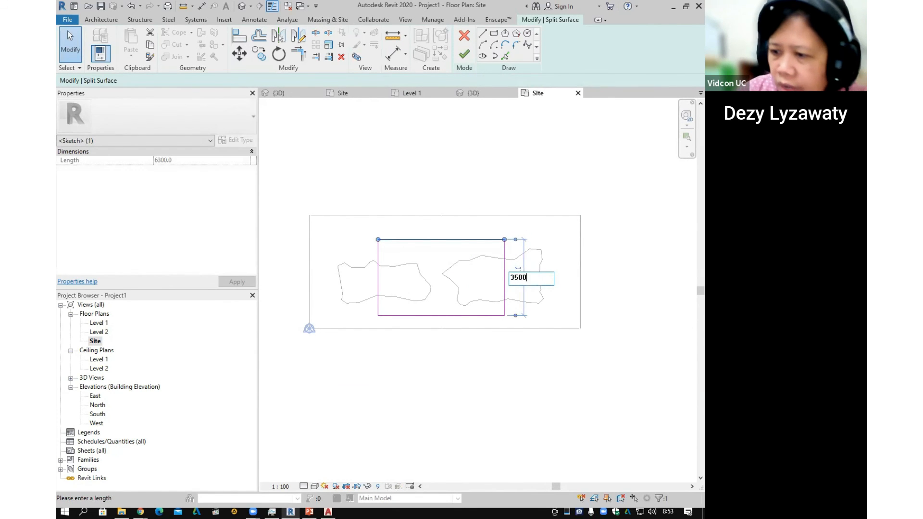
key("Return")
key("Escape")
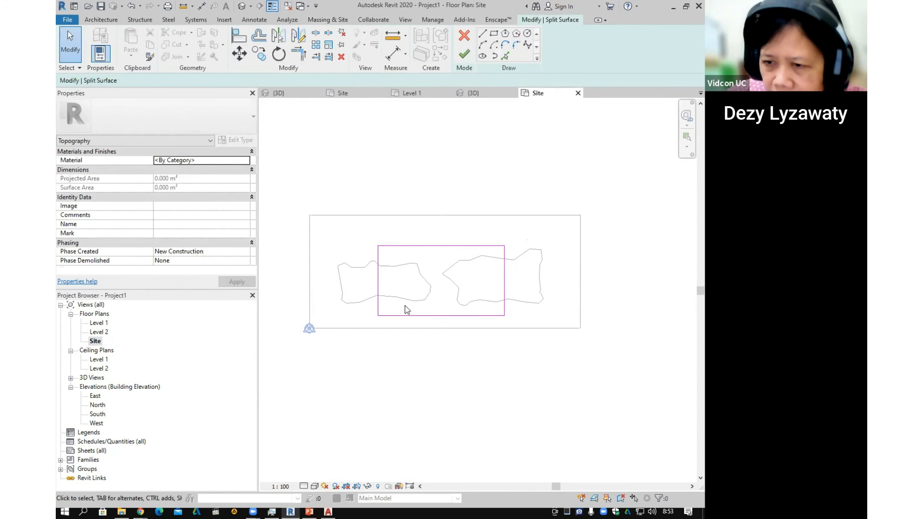
left_click(379, 287)
left_click(448, 224)
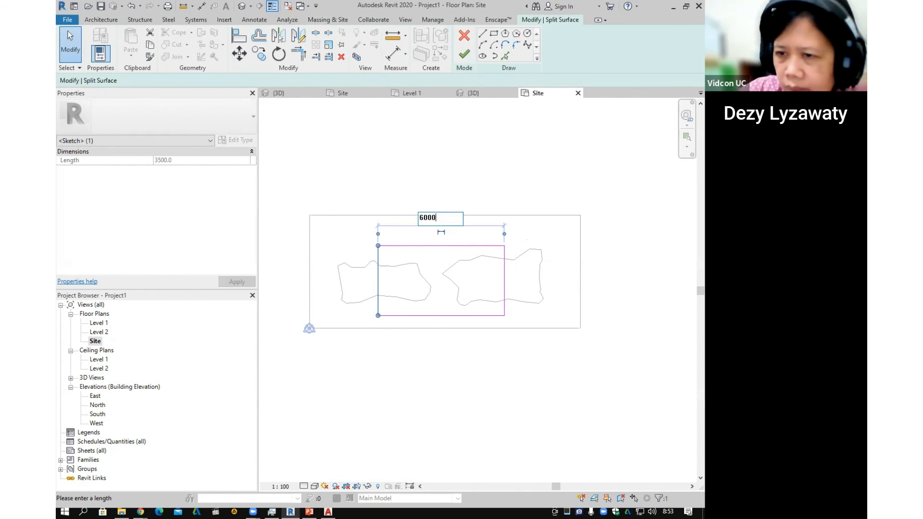
key("Return")
key("Escape")
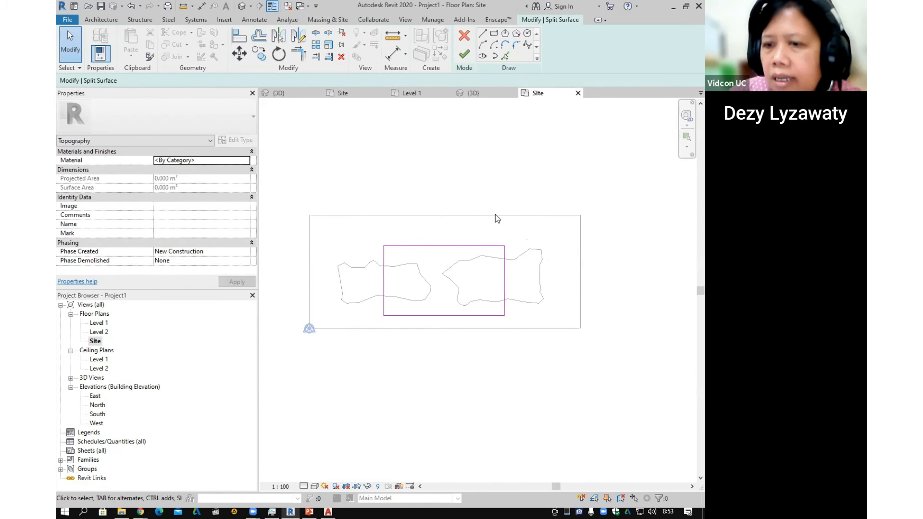
Finish the Split Surface sketch in the 3D view so the rectangle becomes a separate surface.
left_click(242, 7)
middle_click_drag(488, 244, 458, 273, "shift")
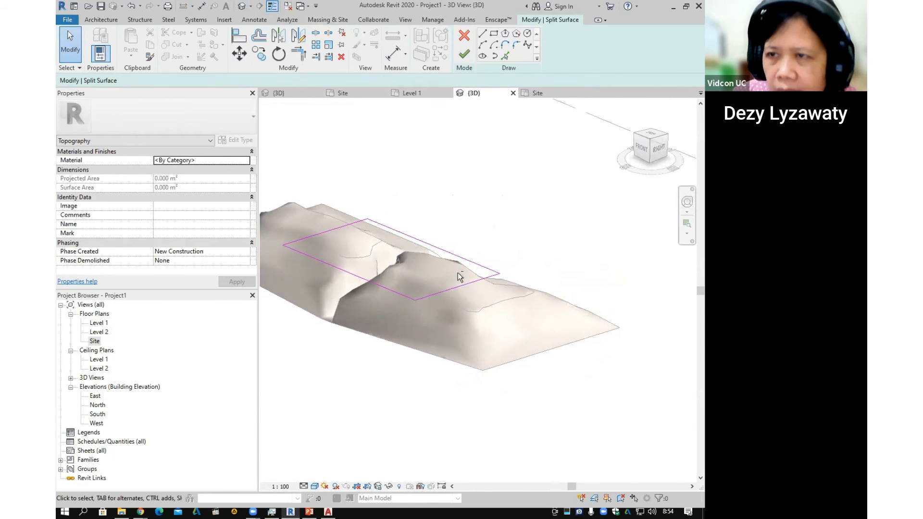
left_click(465, 56)
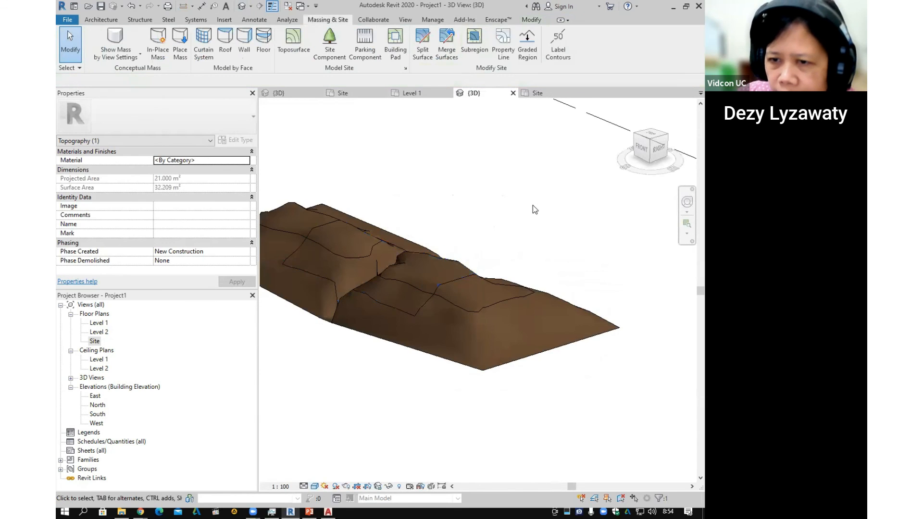
left_click(533, 206)
middle_click_drag(454, 301, 496, 240, "shift")
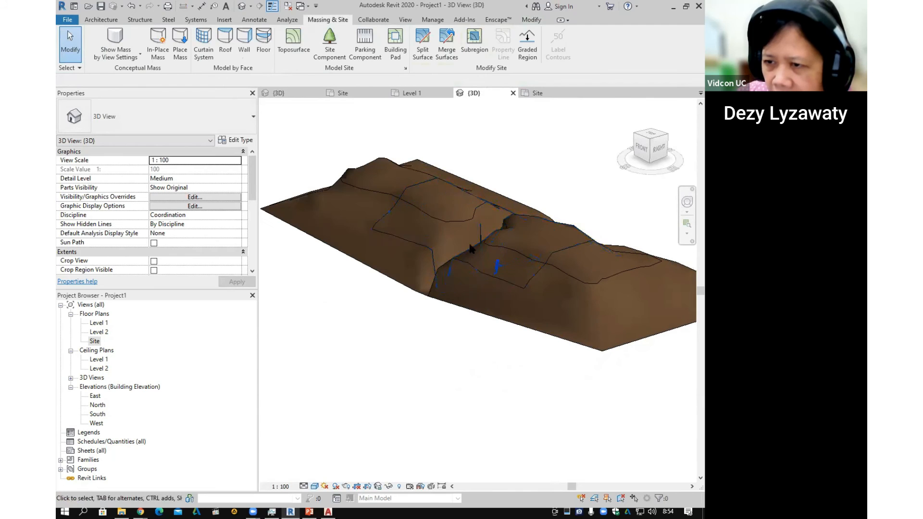
Select the inner and surrounding surfaces in turn to check that they are separate pieces.
left_click(449, 220)
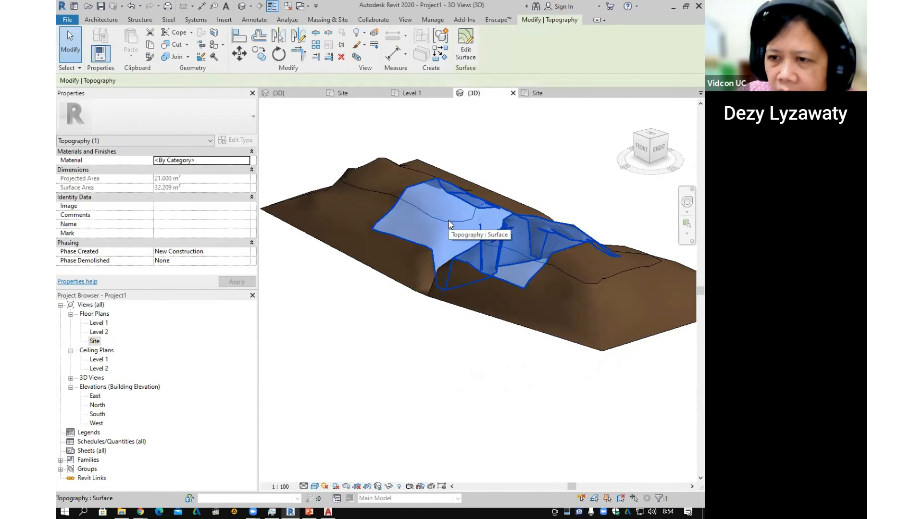
left_click(405, 192)
left_click(452, 203)
left_click(383, 165)
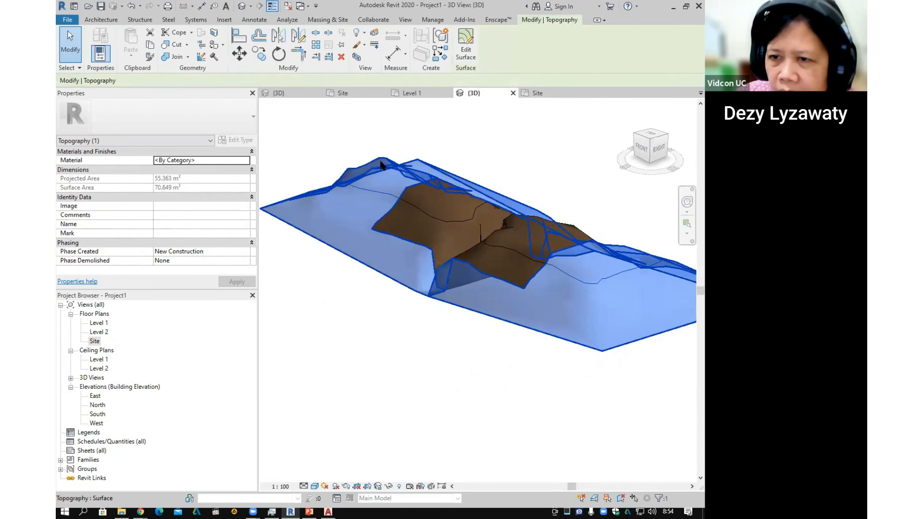
Assign the Brick, Common material to the inner split surface.
left_click(443, 215)
left_click(444, 217)
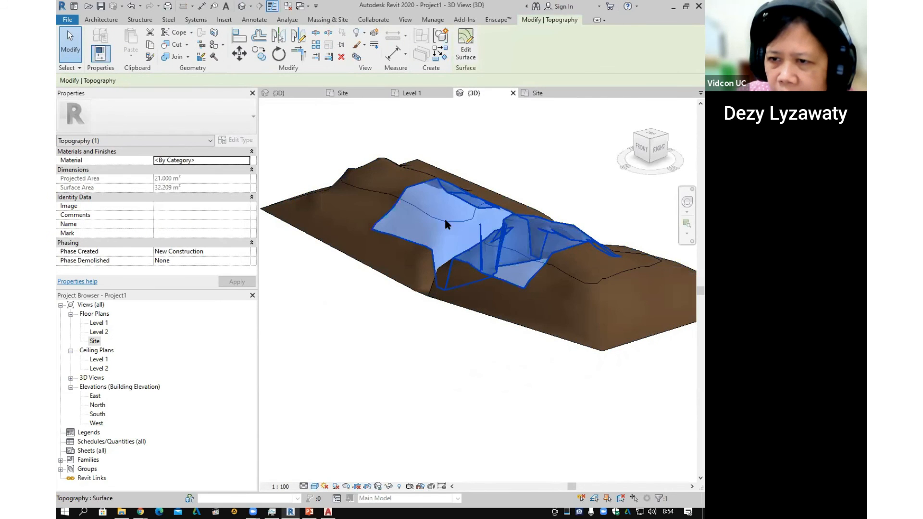
left_click(247, 160)
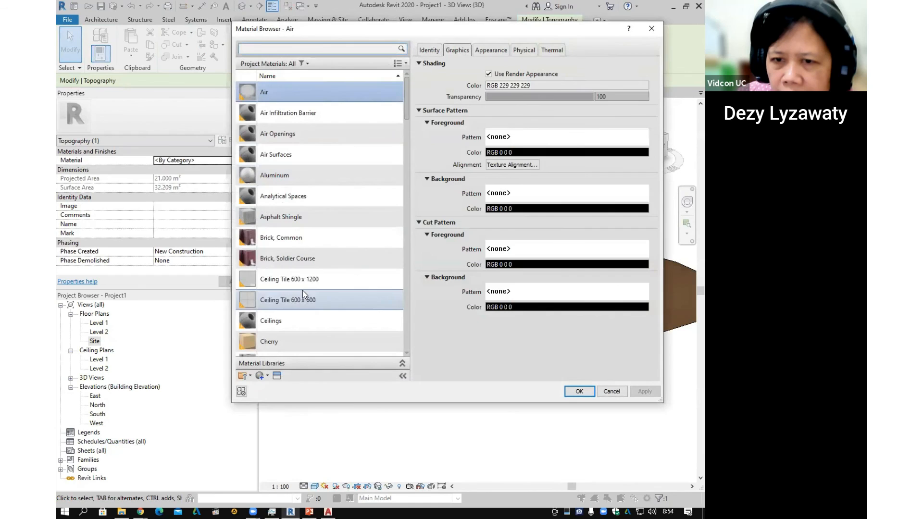
scroll(301, 284, "down", 1)
scroll(301, 278, "down", 10)
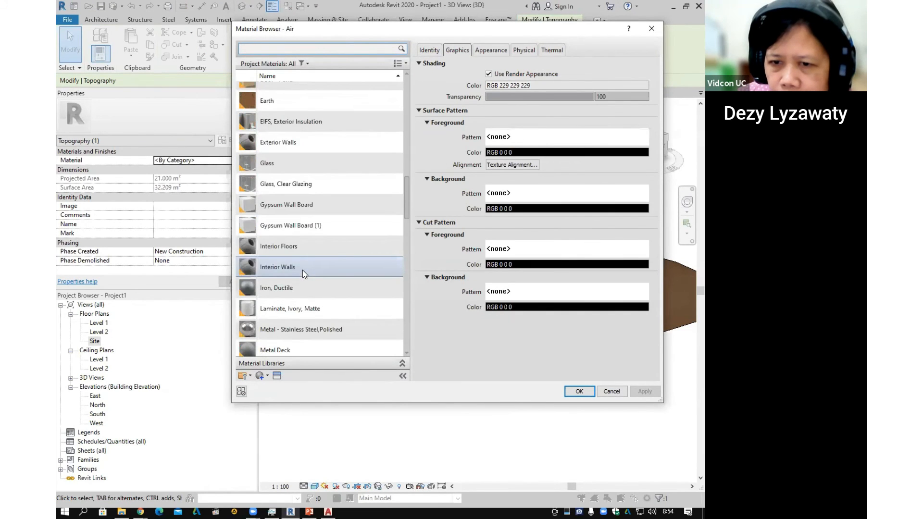
scroll(302, 266, "down", 10)
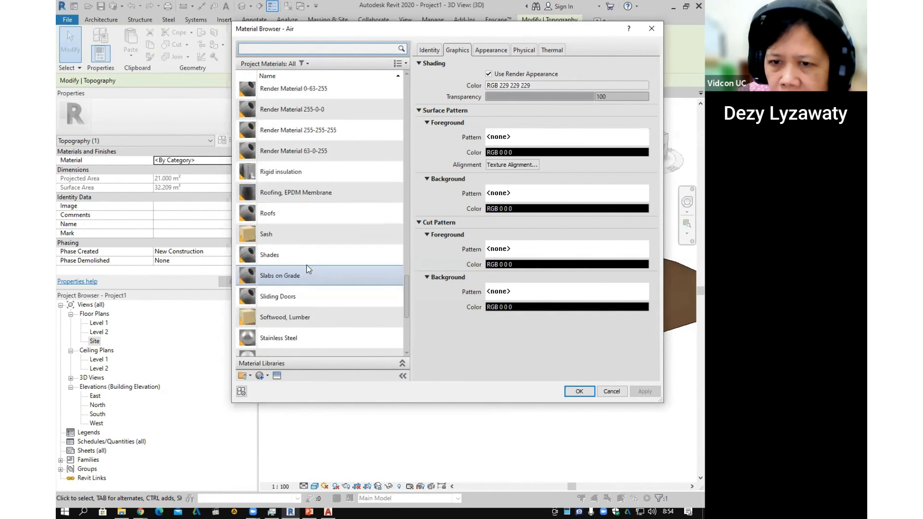
scroll(305, 259, "up", 10)
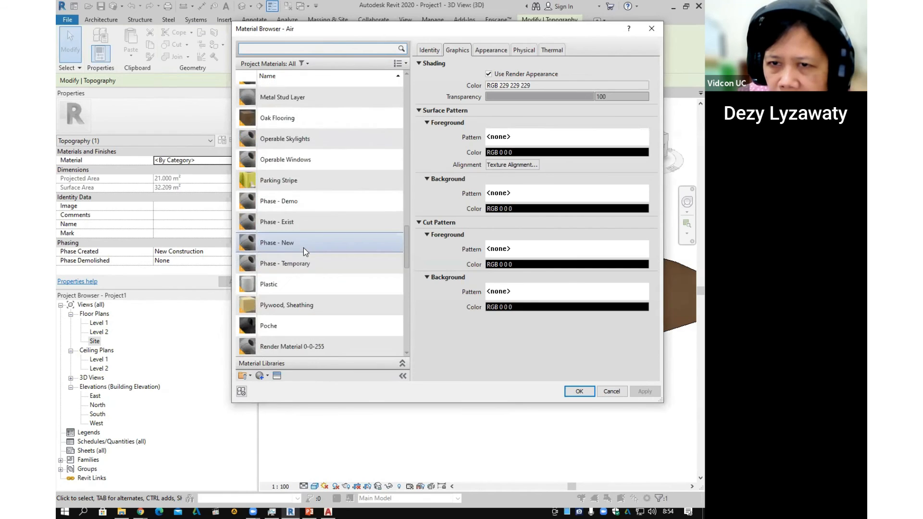
scroll(312, 171, "up", 10)
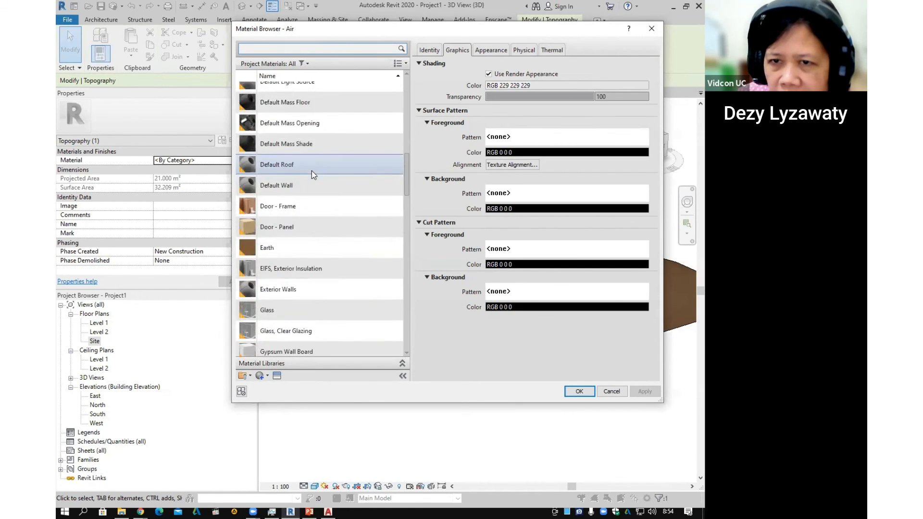
left_click(282, 96)
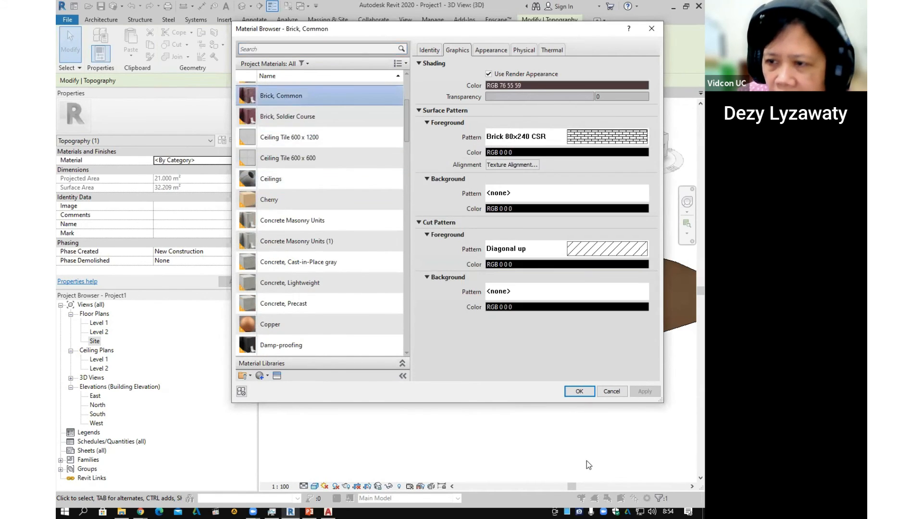
left_click(581, 391)
left_click(534, 352)
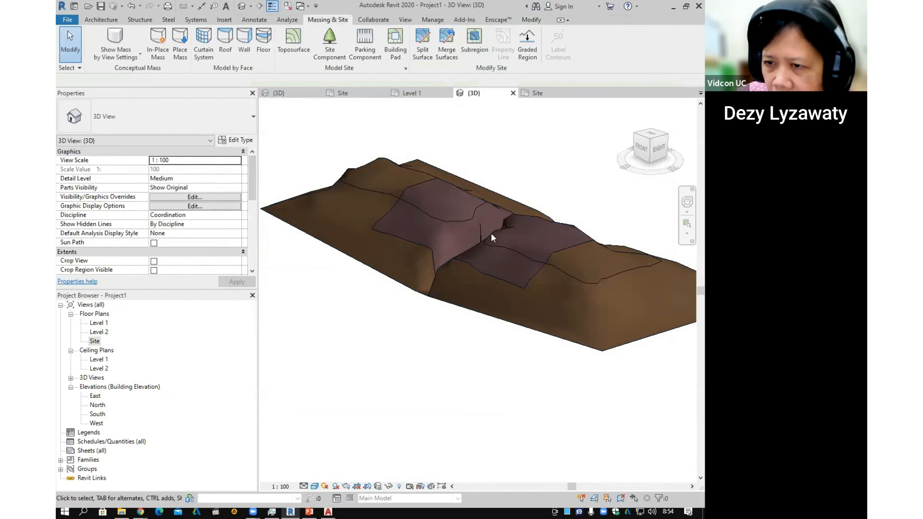
Move the brick surface off the terrain, inspect the two separated pieces, and undo the move.
scroll(441, 280, "down", 2)
left_click(442, 280)
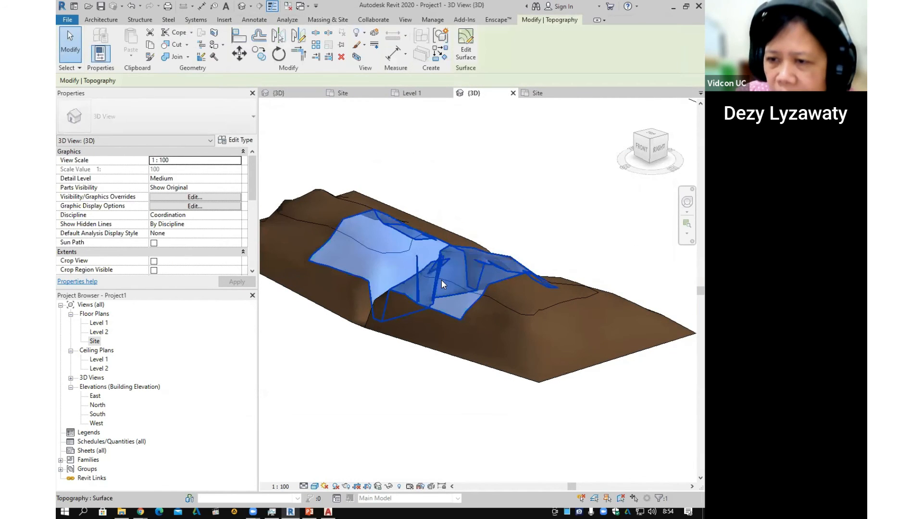
scroll(432, 275, "down", 2)
left_click_drag(432, 275, 552, 209)
left_click(633, 363)
middle_click_drag(382, 301, 361, 302, "shift")
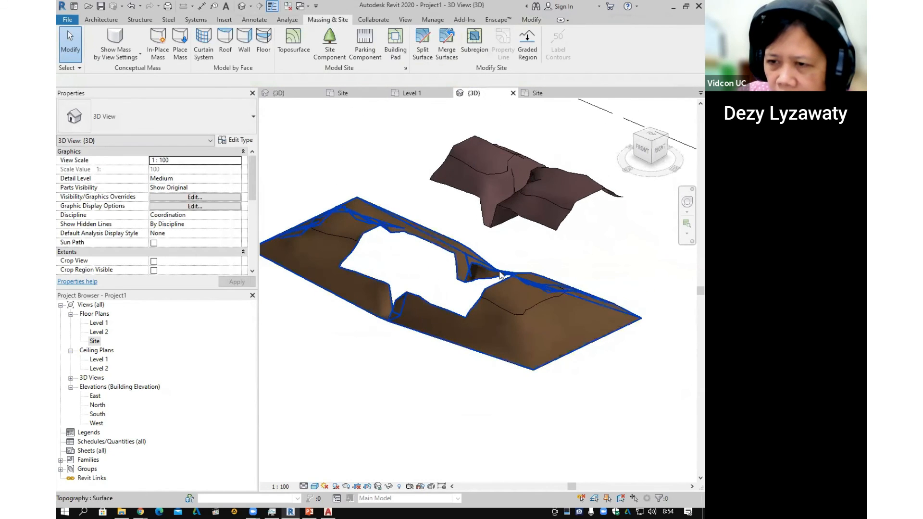
scroll(500, 274, "up", 1)
scroll(500, 314, "down", 1)
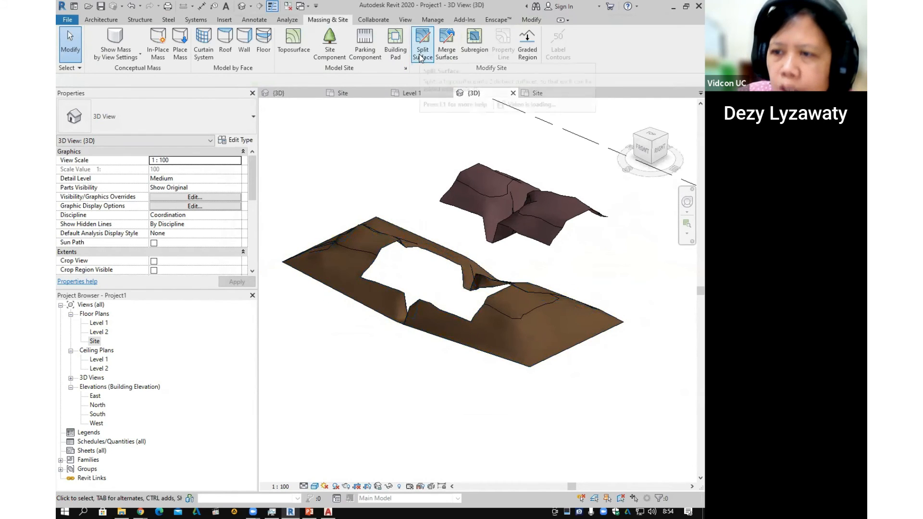
middle_click_drag(504, 293, 481, 291, "shift")
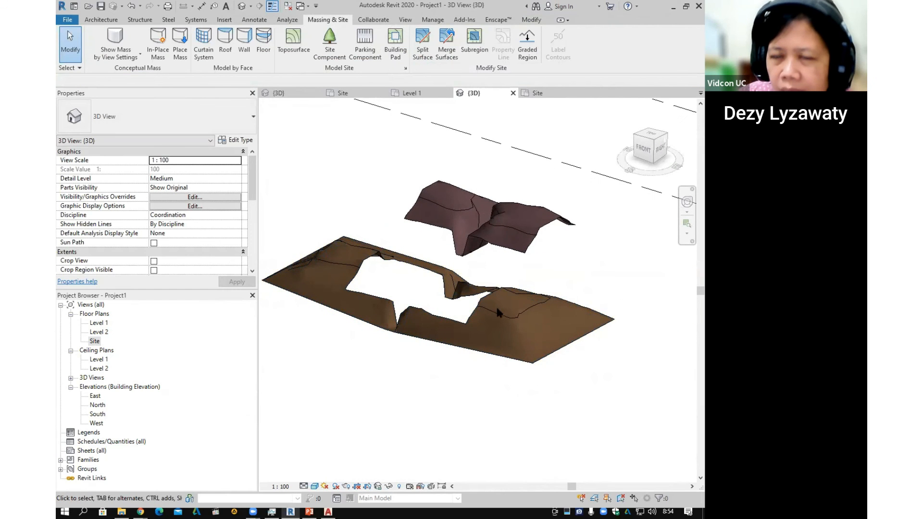
left_click(132, 7)
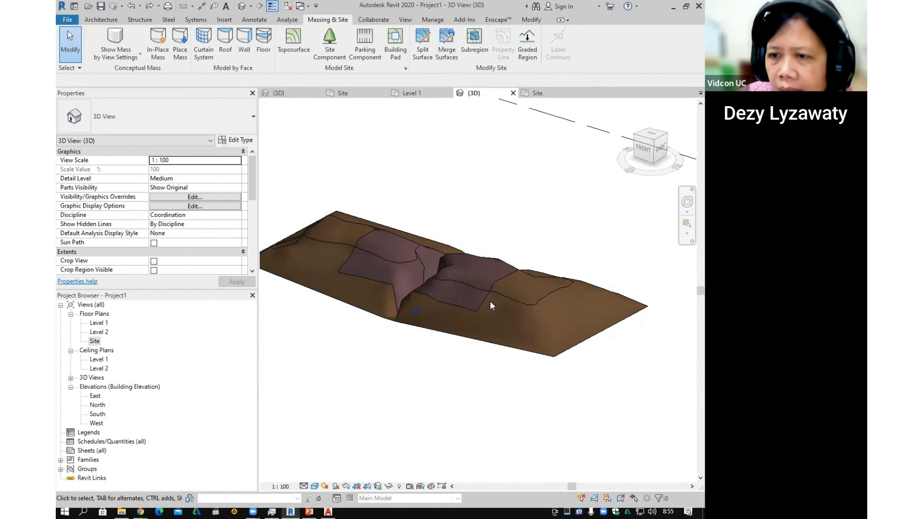
Try to merge the brick surface into the surrounding terrain with Merge Surfaces, keeping removal of points on common edges enabled.
scroll(516, 290, "up", 5)
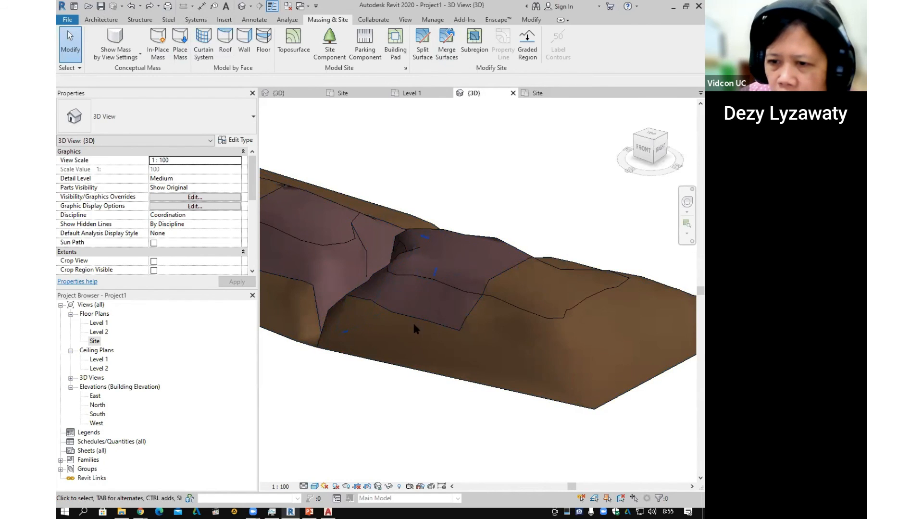
middle_click_drag(313, 310, 465, 304)
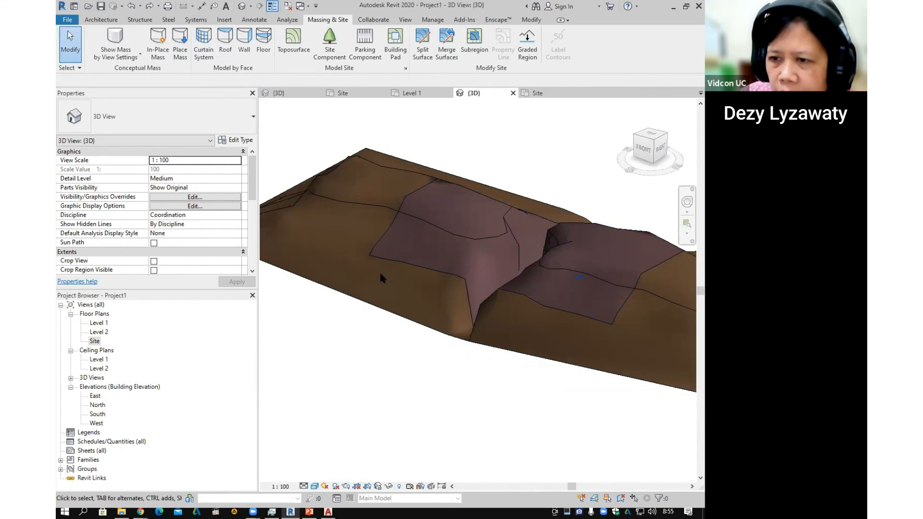
left_click(403, 259)
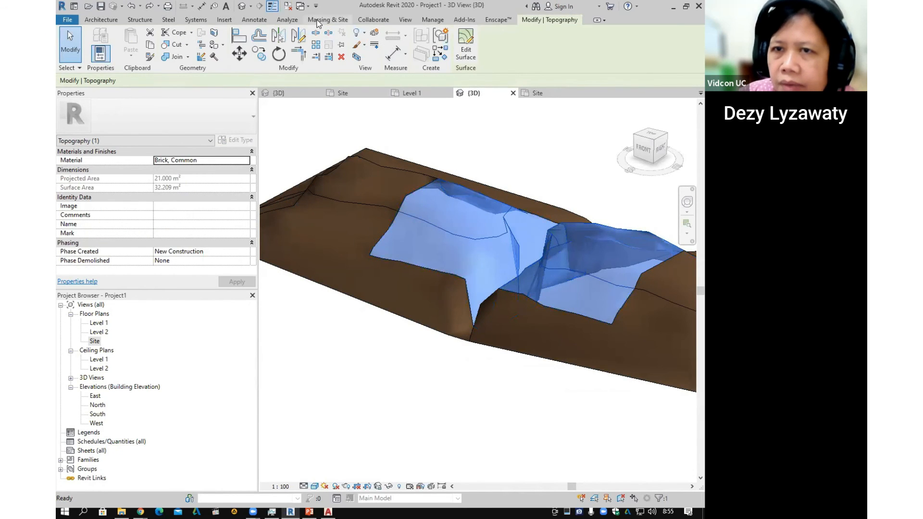
key("Escape")
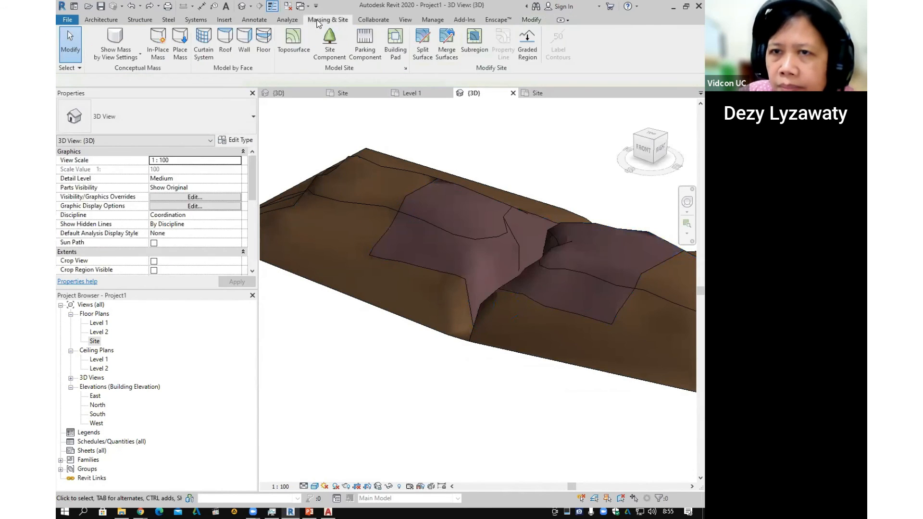
left_click(443, 55)
left_click(399, 166)
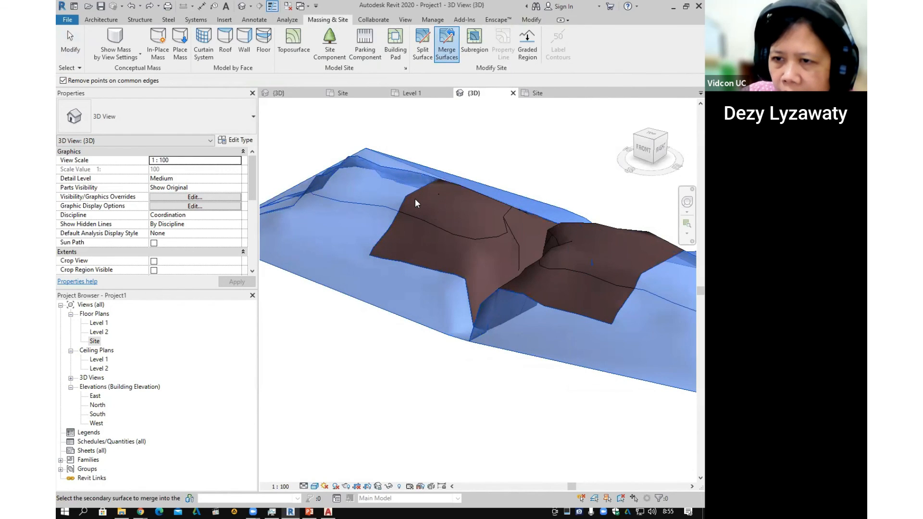
left_click(415, 199)
left_click(417, 166)
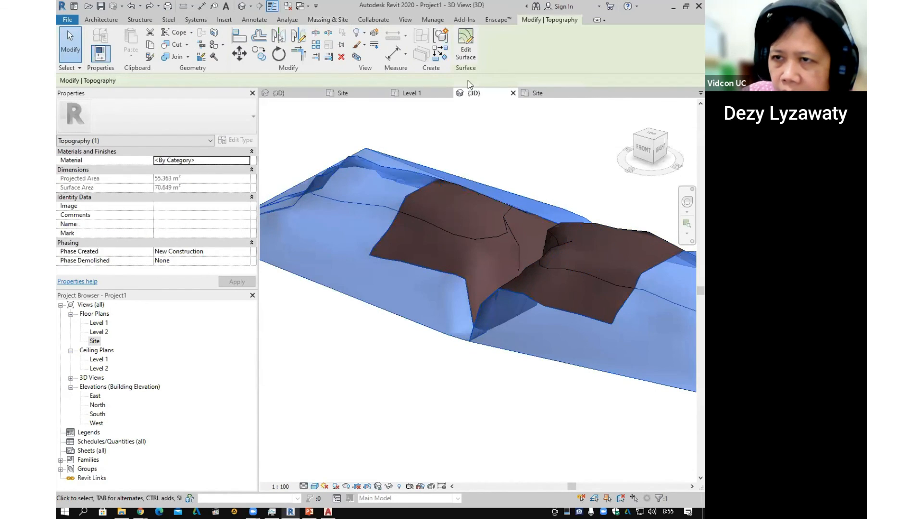
middle_click_drag(517, 185, 505, 186)
left_click(432, 135)
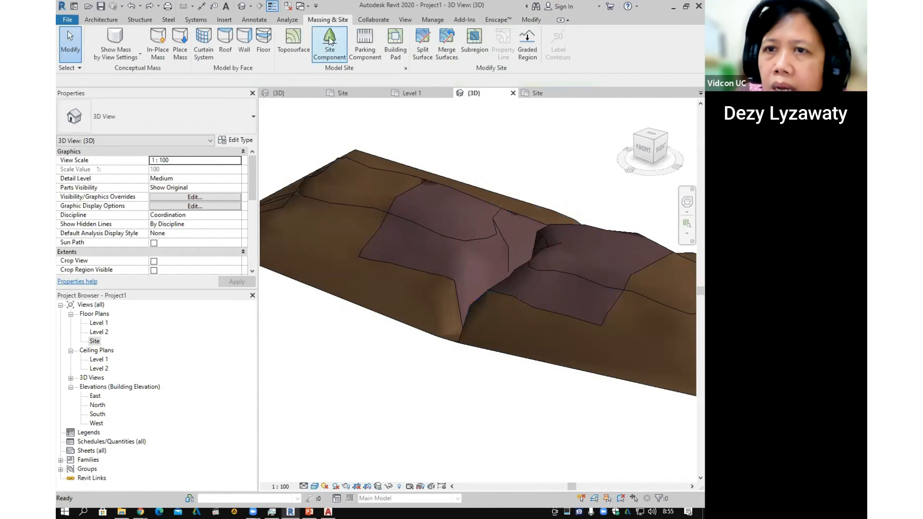
left_click(447, 45)
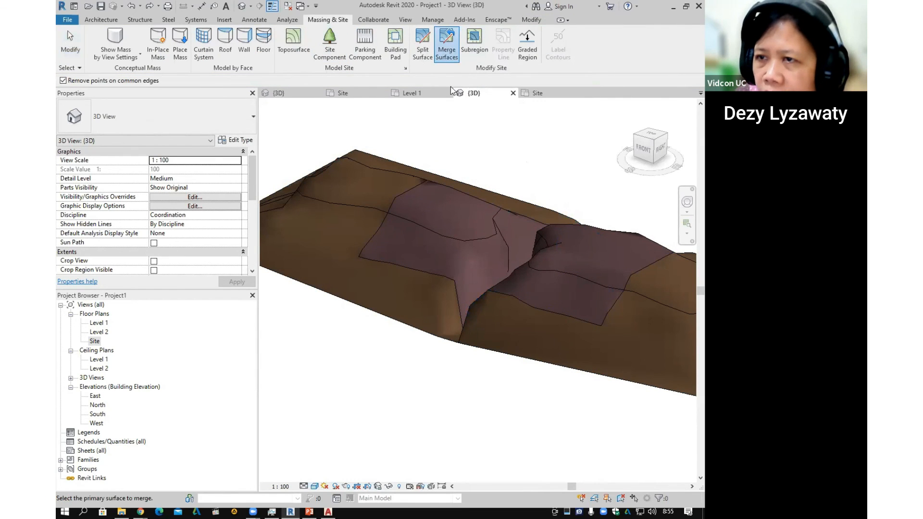
key("Escape")
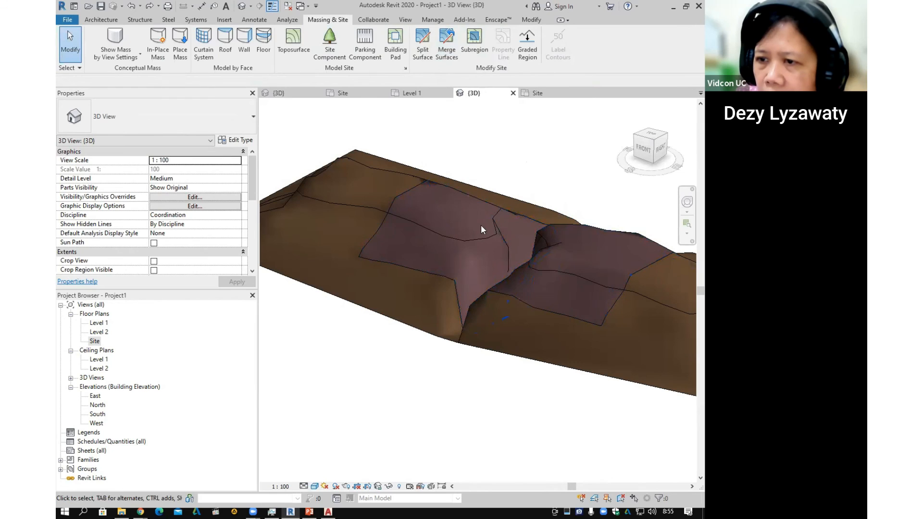
Select the brick surface and the surrounding terrain together and try to run Merge Surfaces on the selection.
left_click(495, 221)
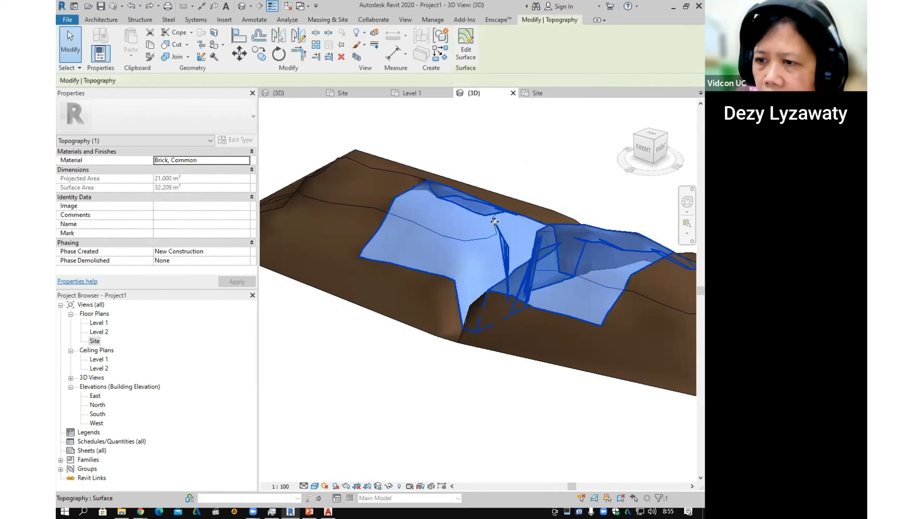
left_click(465, 53)
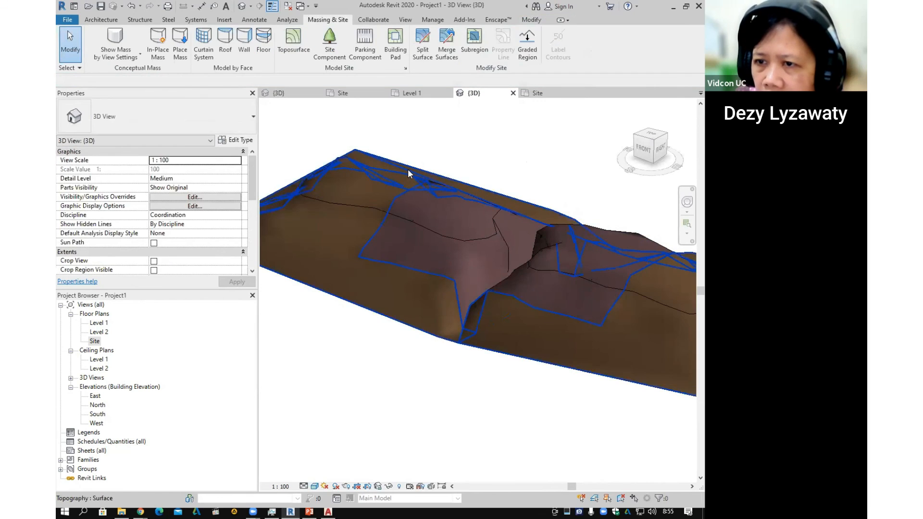
left_click(408, 171)
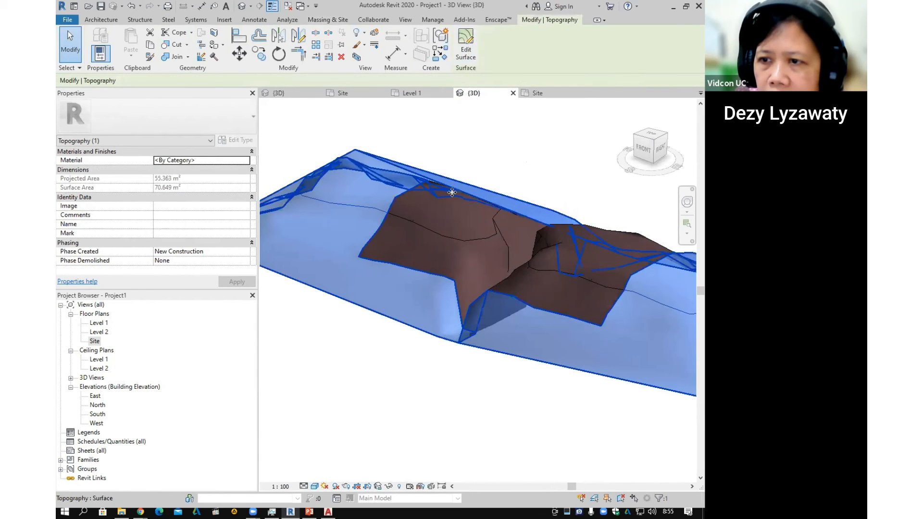
left_click_drag(519, 155, 367, 239)
scroll(368, 239, "down", 1)
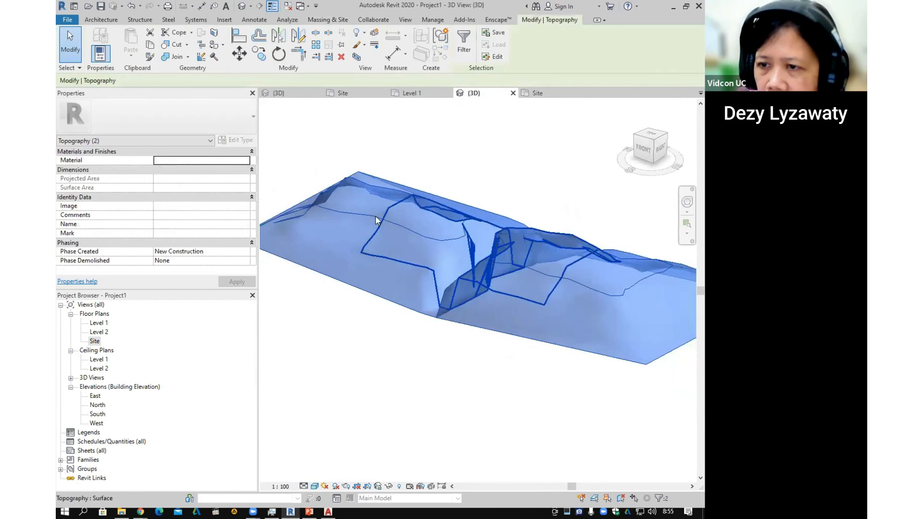
left_click_drag(567, 173, 379, 268)
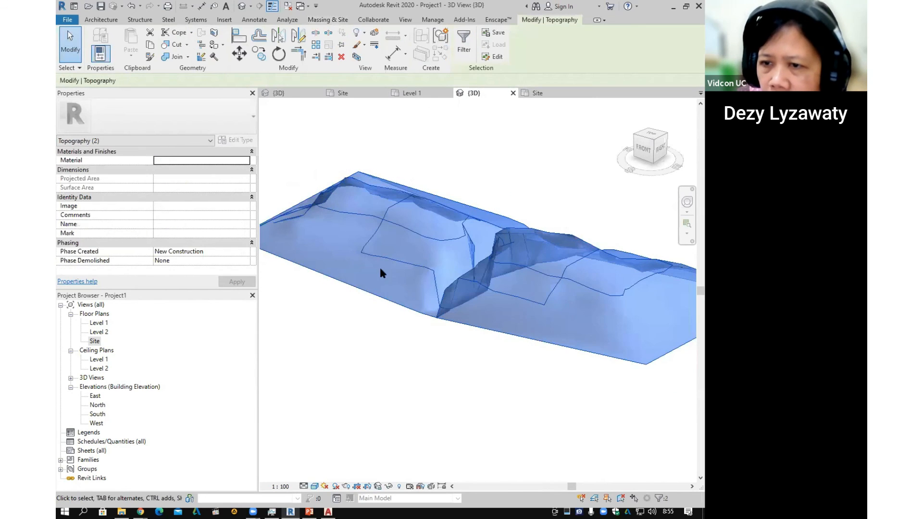
left_click(328, 19)
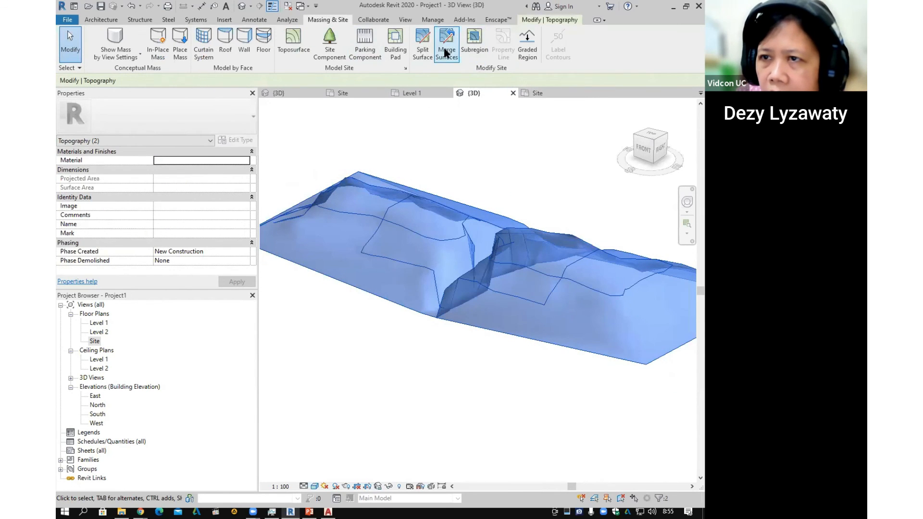
left_click(447, 52)
key("Escape")
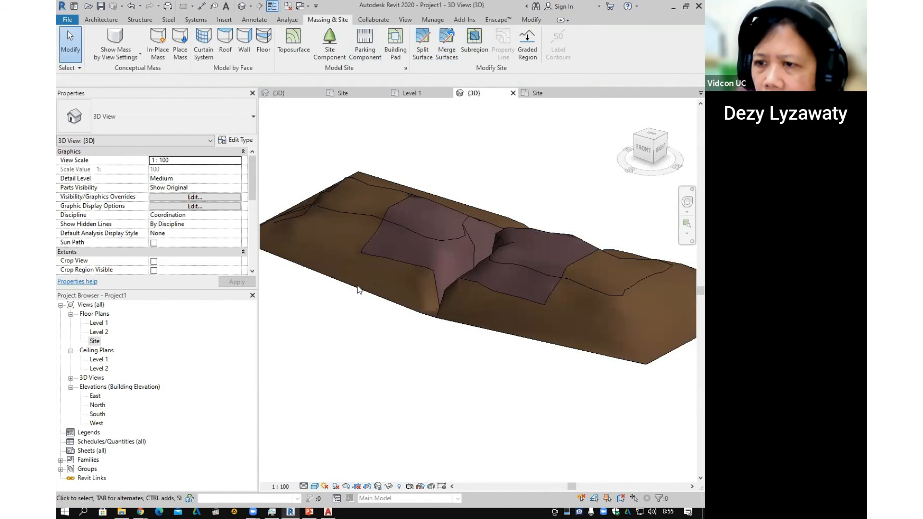
Merge the surrounding terrain with the brick surface using Merge Surfaces, and undo the merge.
left_click(462, 225)
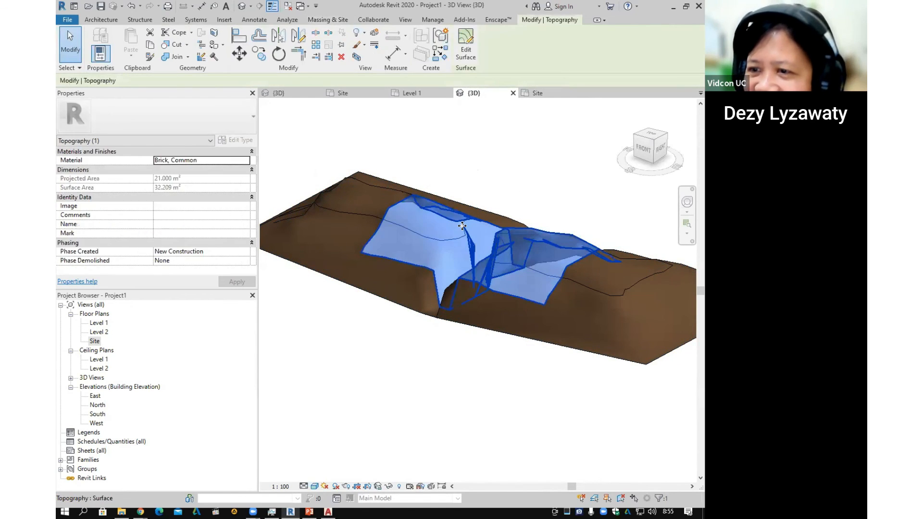
key("Escape")
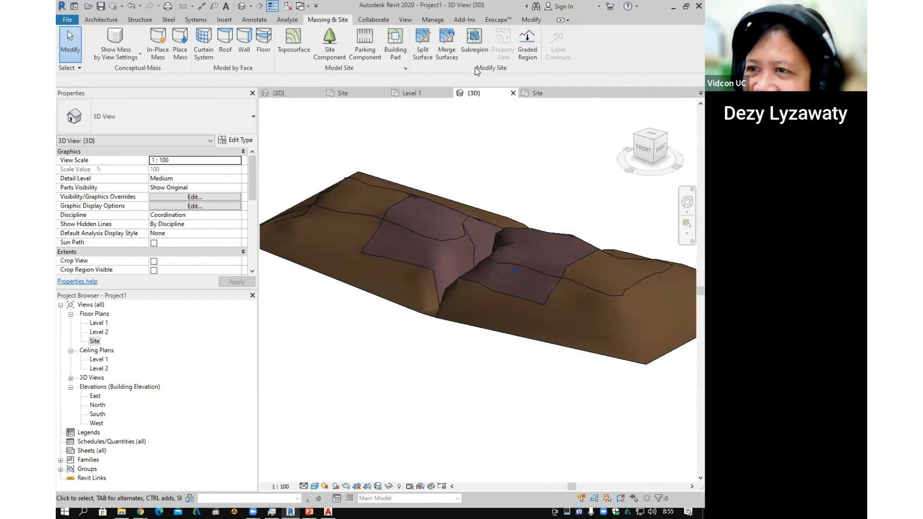
left_click(447, 44)
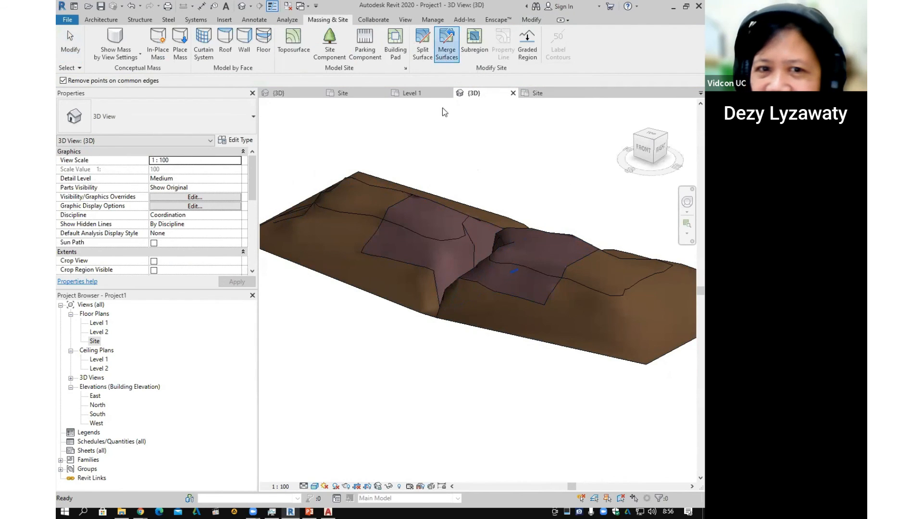
left_click(446, 204)
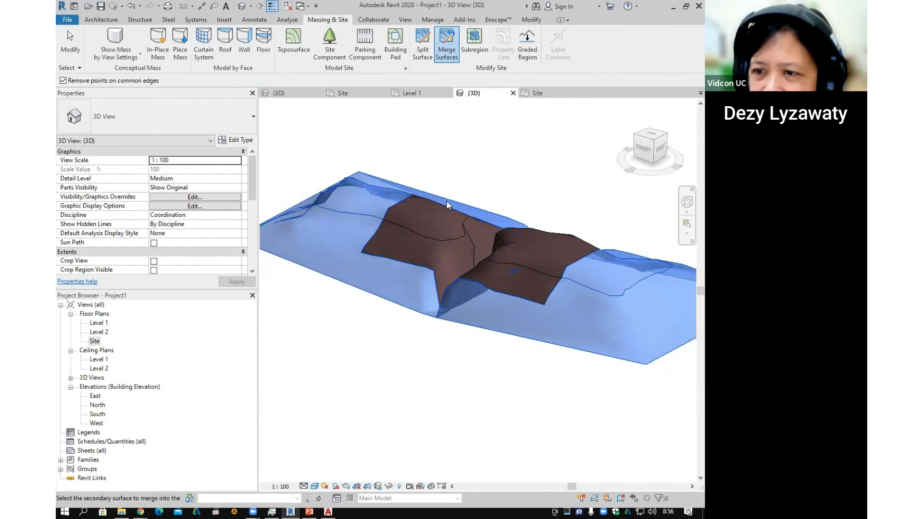
left_click(446, 205)
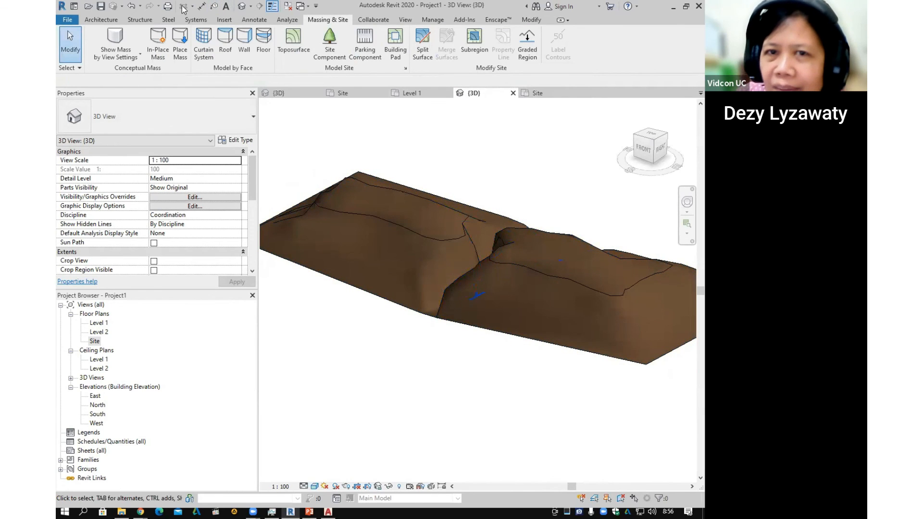
left_click(131, 6)
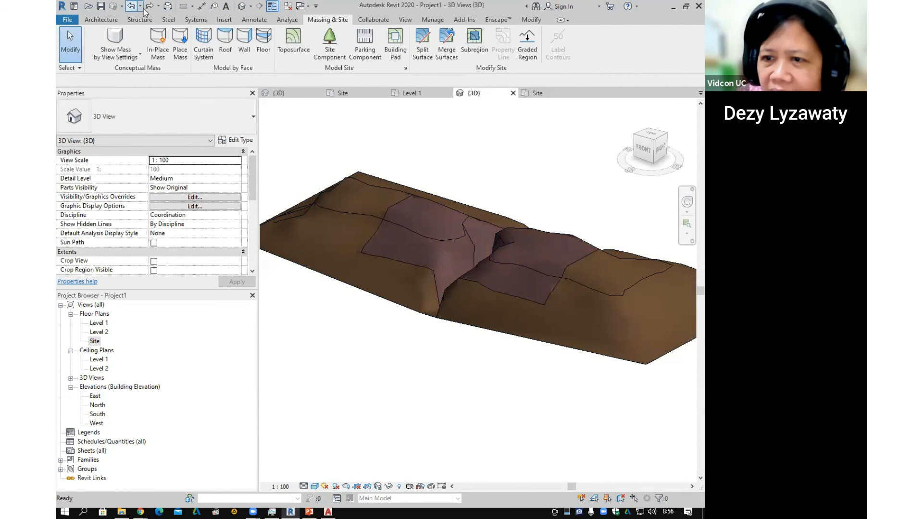
left_click(447, 51)
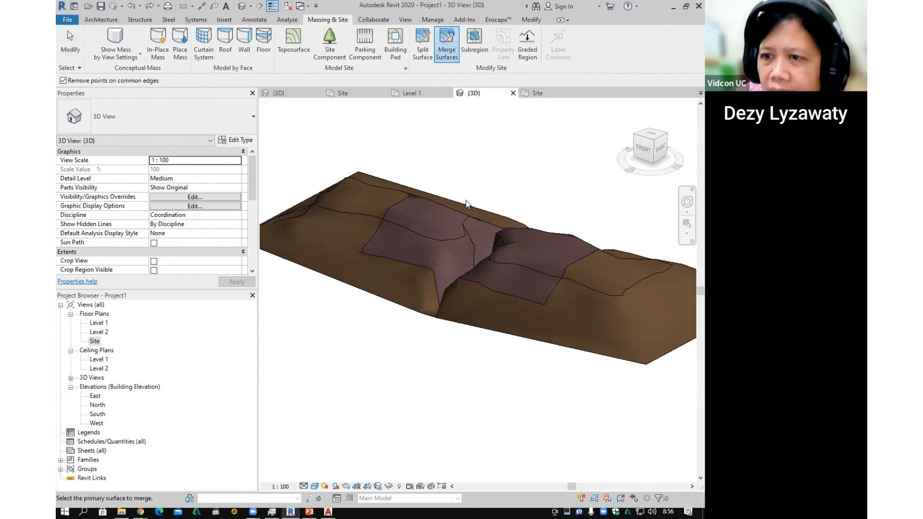
left_click(465, 214)
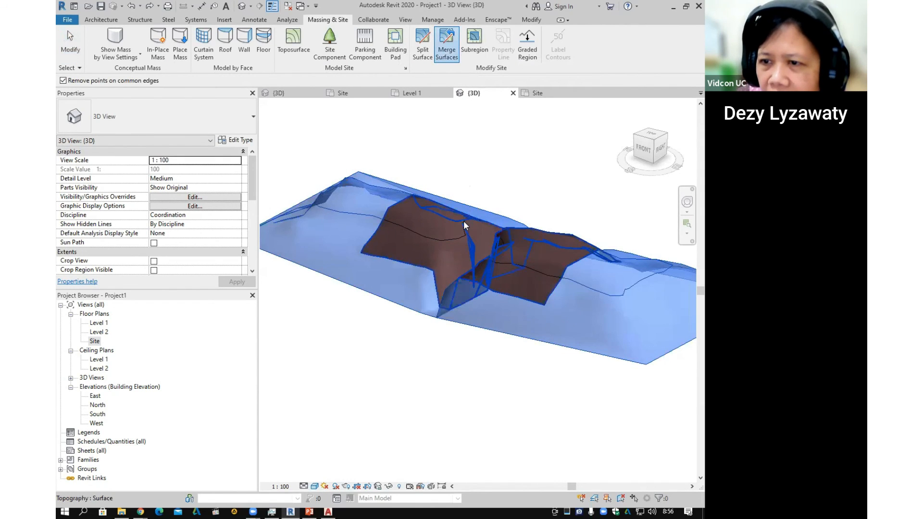
left_click(465, 219)
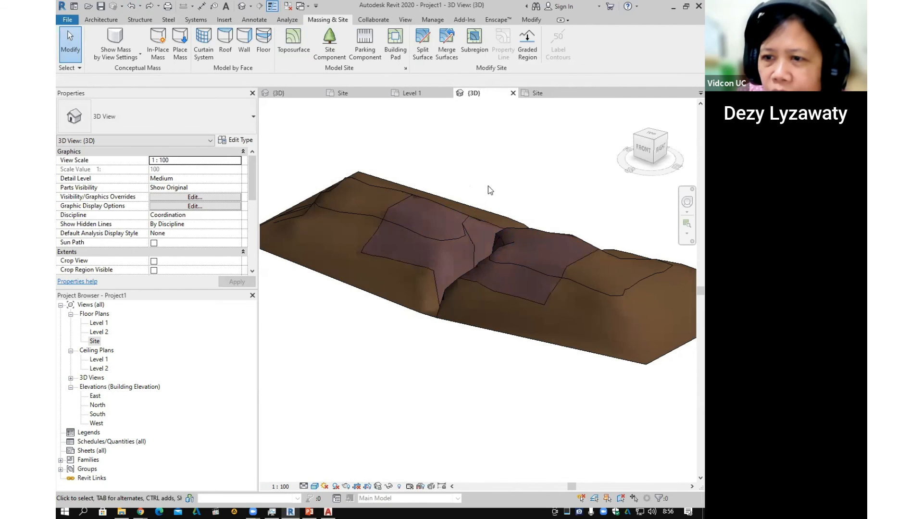
Merge the surfaces into one toposurface, with the surrounding terrain as primary and the brick surface as secondary.
left_click(446, 46)
left_click(390, 192)
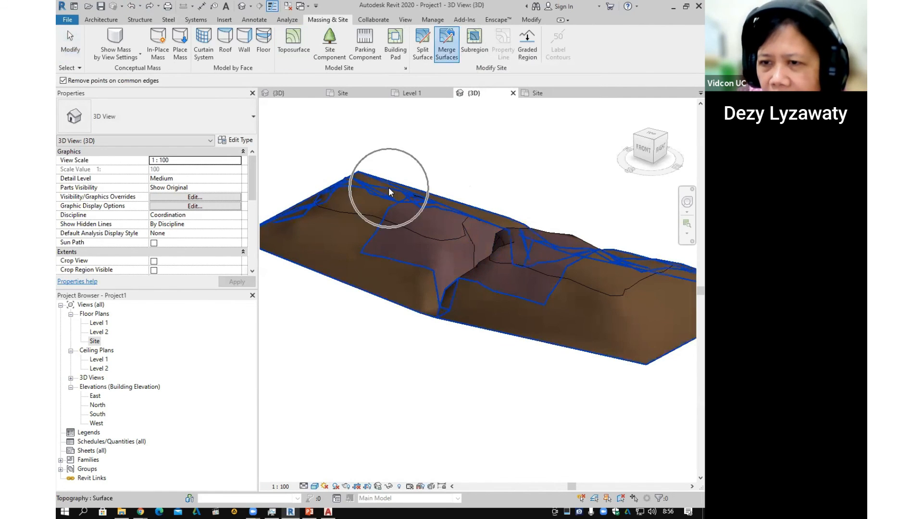
left_click(452, 228)
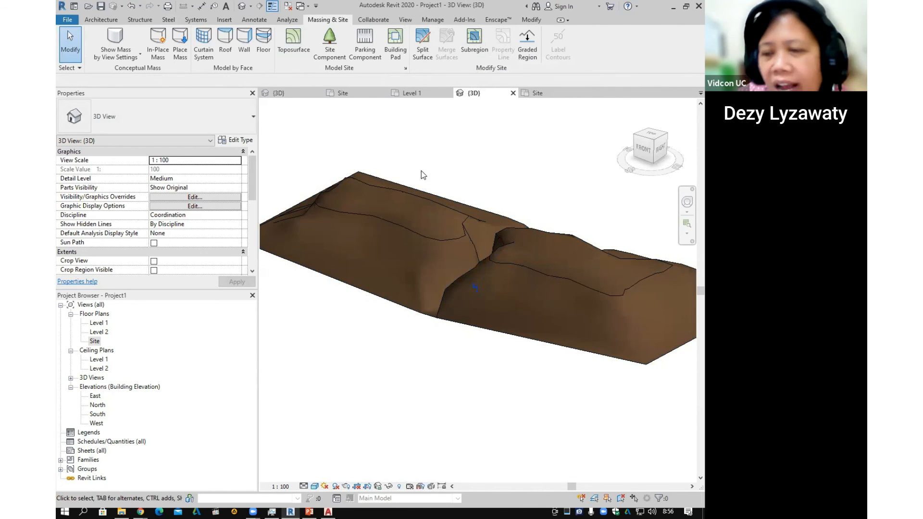
Open the Site floor plan view.
scroll(423, 161, "down", 3)
scroll(454, 169, "up", 4)
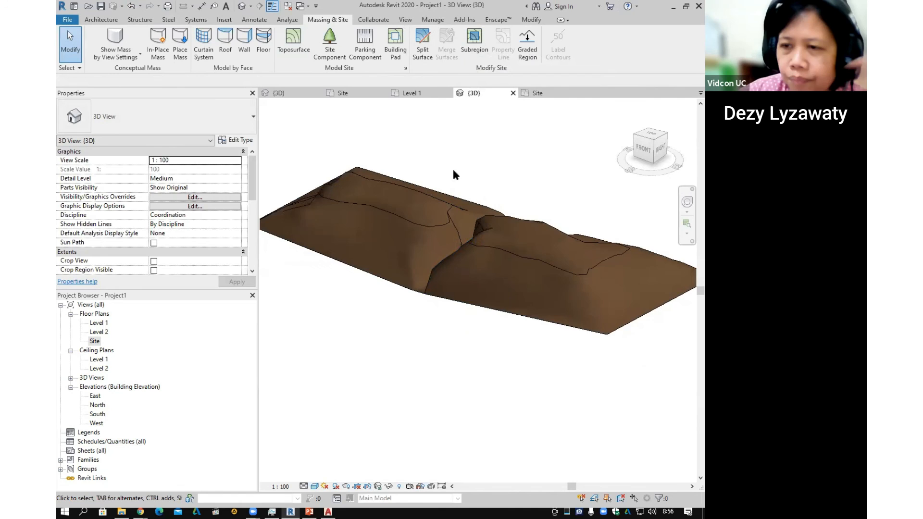
scroll(454, 168, "down", 2)
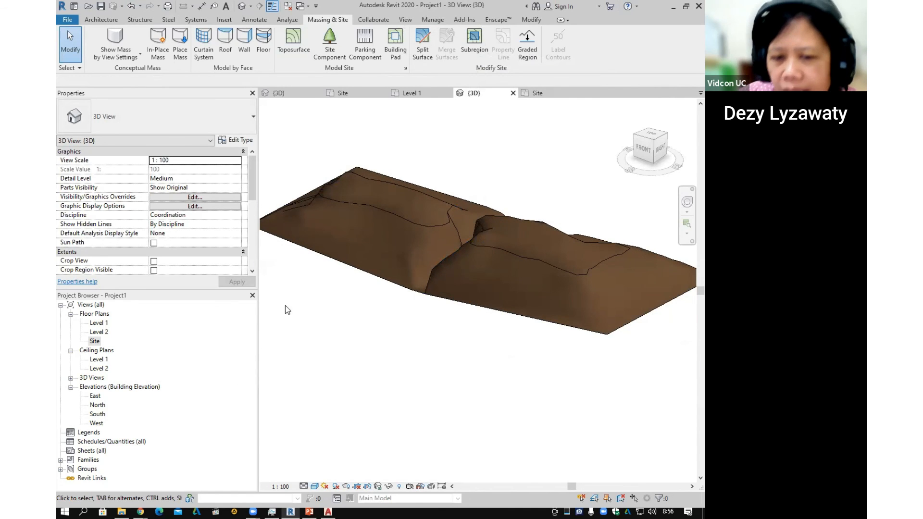
scroll(458, 255, "down", 1)
left_click(95, 341)
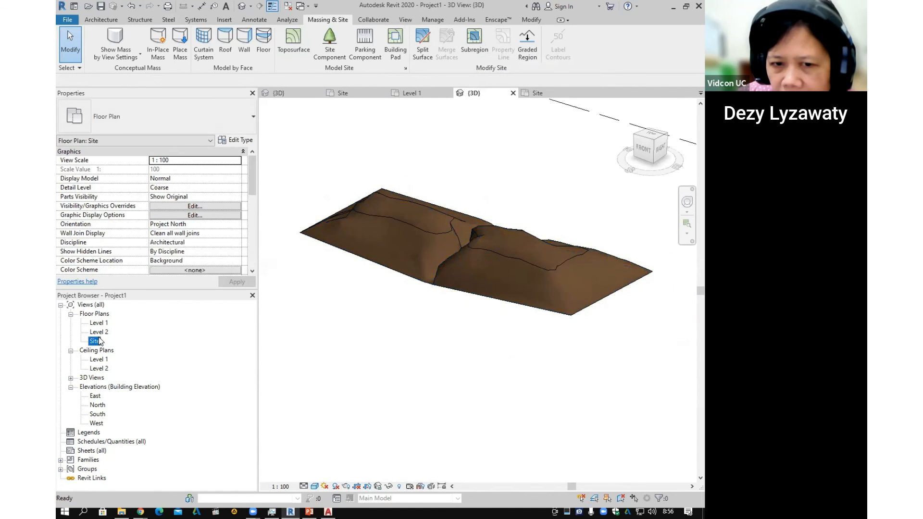
double_click(99, 340)
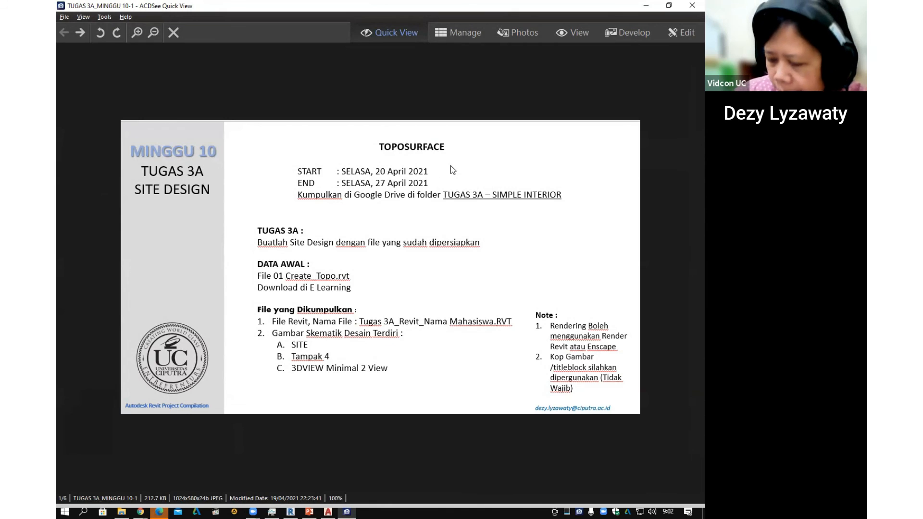
Page through the Tugas 3A images in ACDSee to view the Minggu 10 siteplan example.
key("Page_Down")
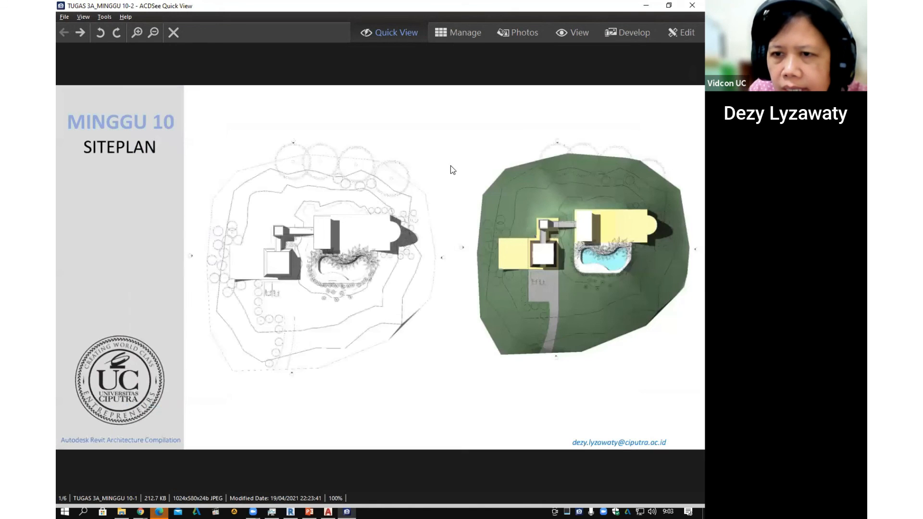
key("Page_Up")
key("Page_Down")
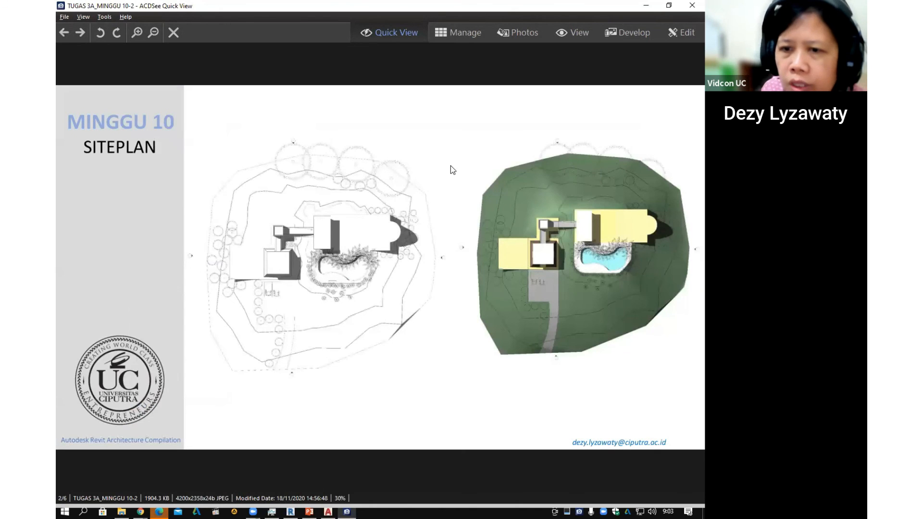